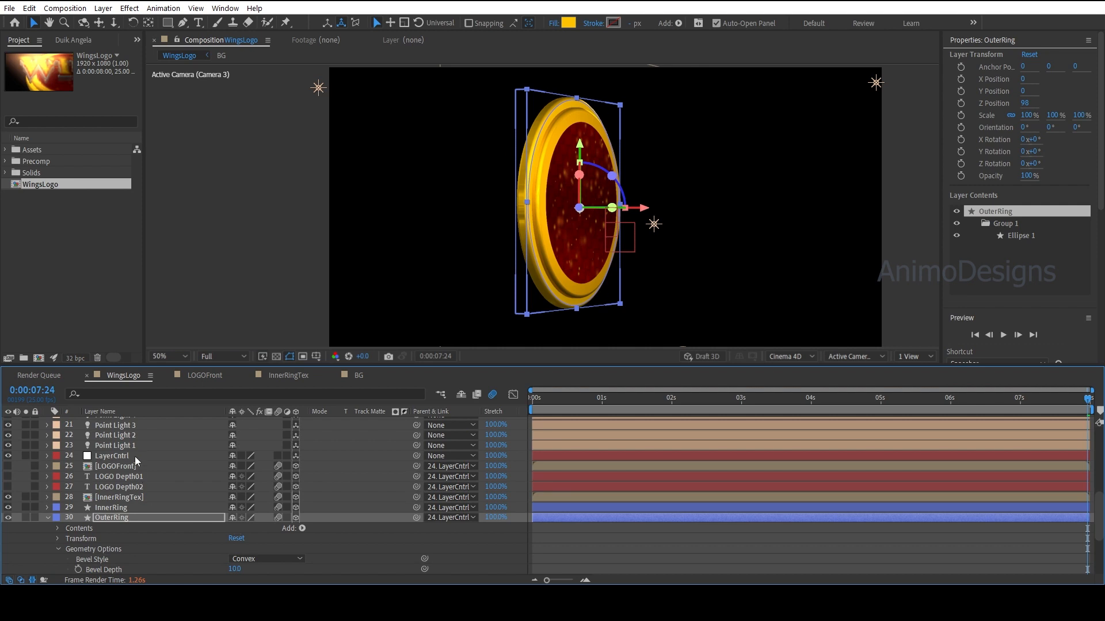
key("u")
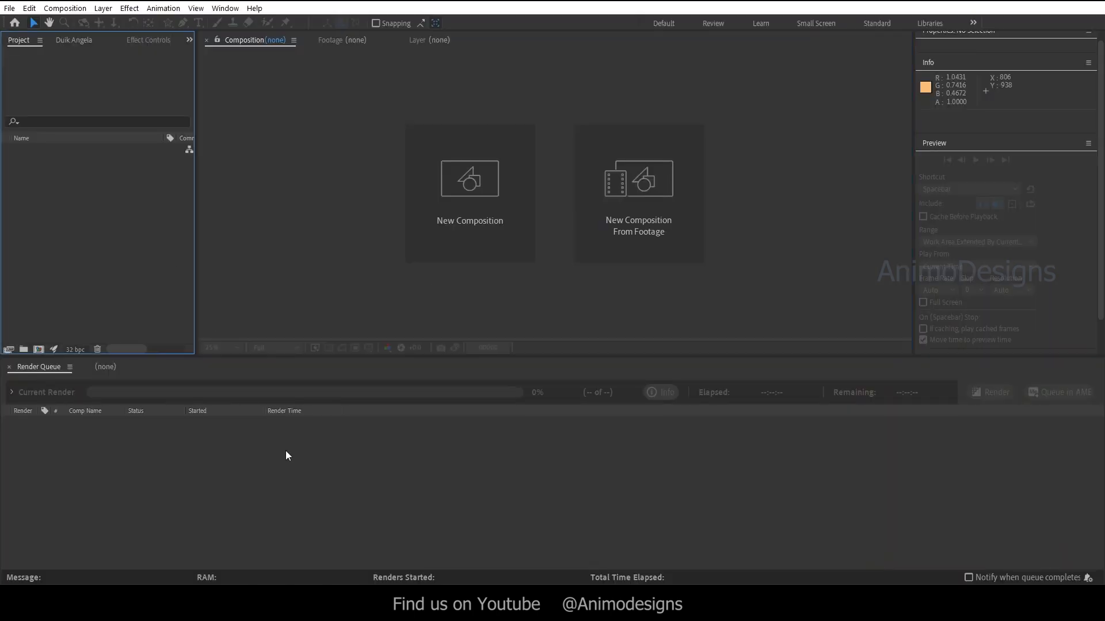
Create a composition using the HD 1920x1080, 25 fps preset with a duration of 200 frames.
left_click(65, 8)
left_click(72, 23)
left_click(515, 195)
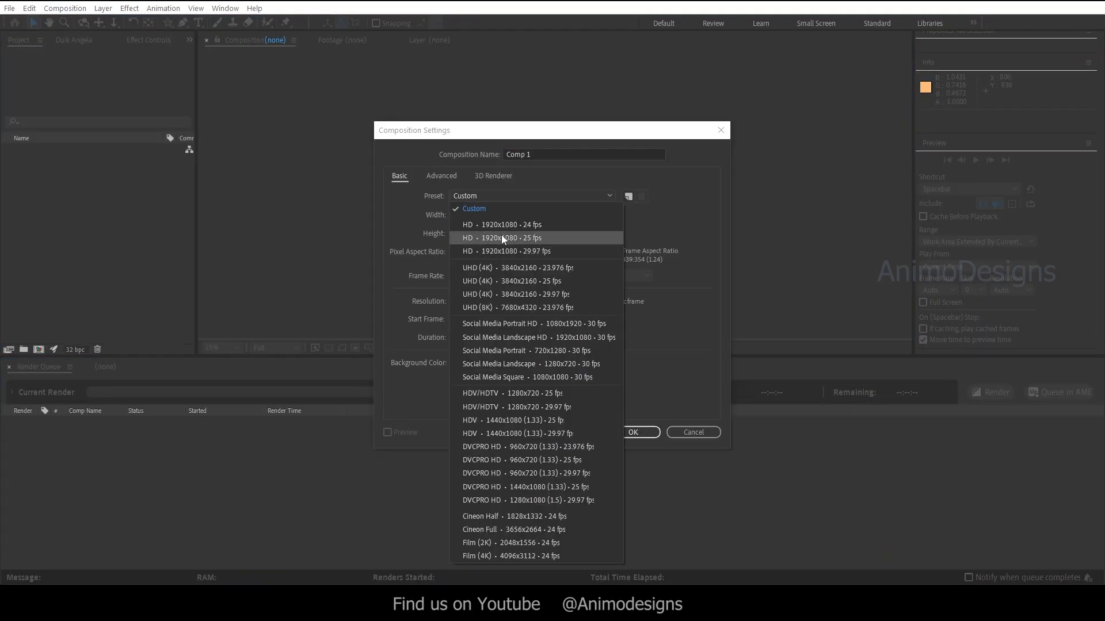
left_click(502, 237)
left_click(481, 339)
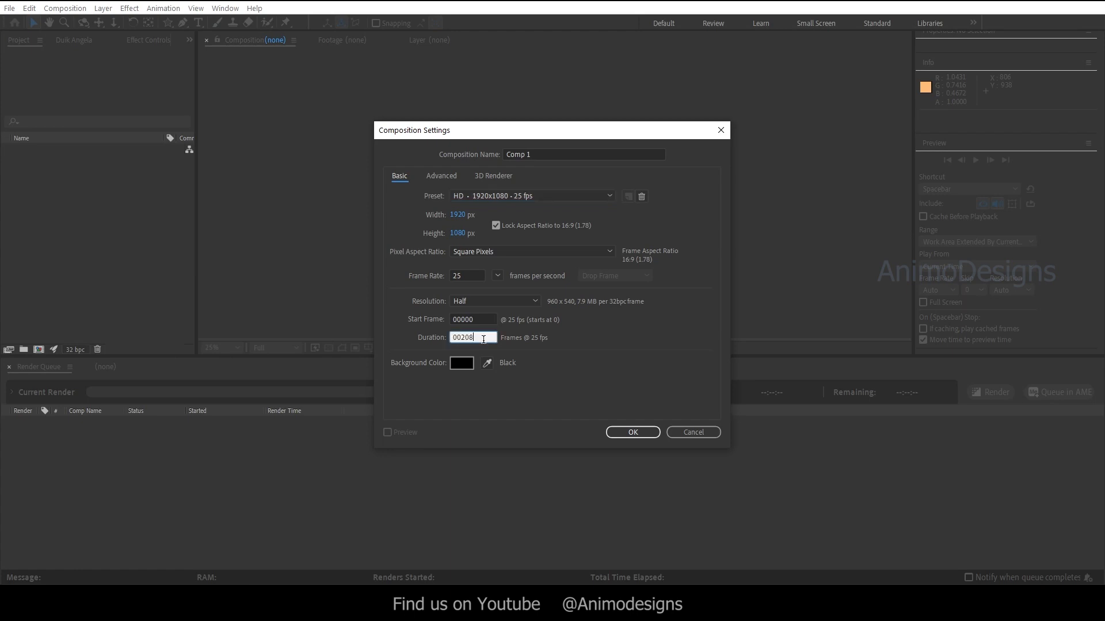
left_click(626, 434)
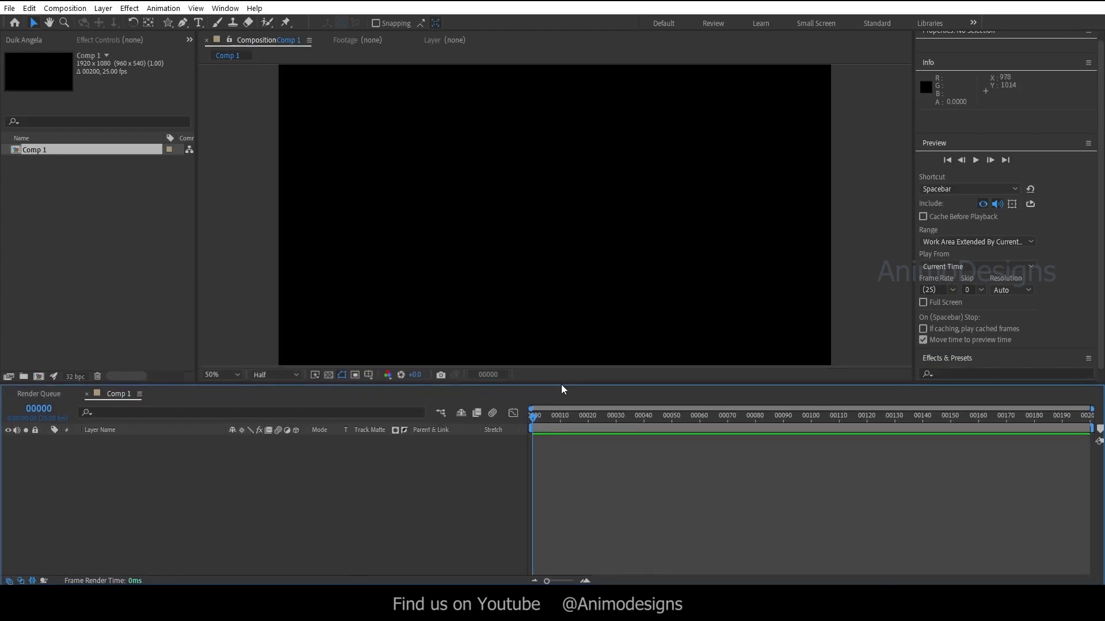
Enlarge the composition viewing area and rename the composition as WingsLogo.
scroll(566, 289, "up", 2)
left_click_drag(454, 385, 454, 407)
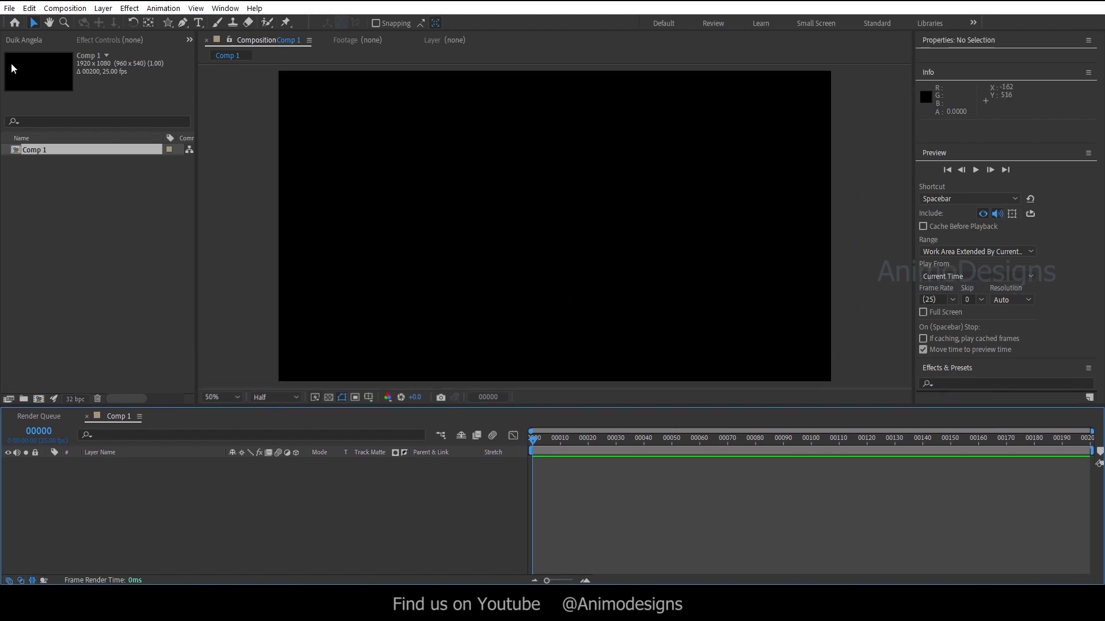
right_click(39, 151)
left_click(70, 332)
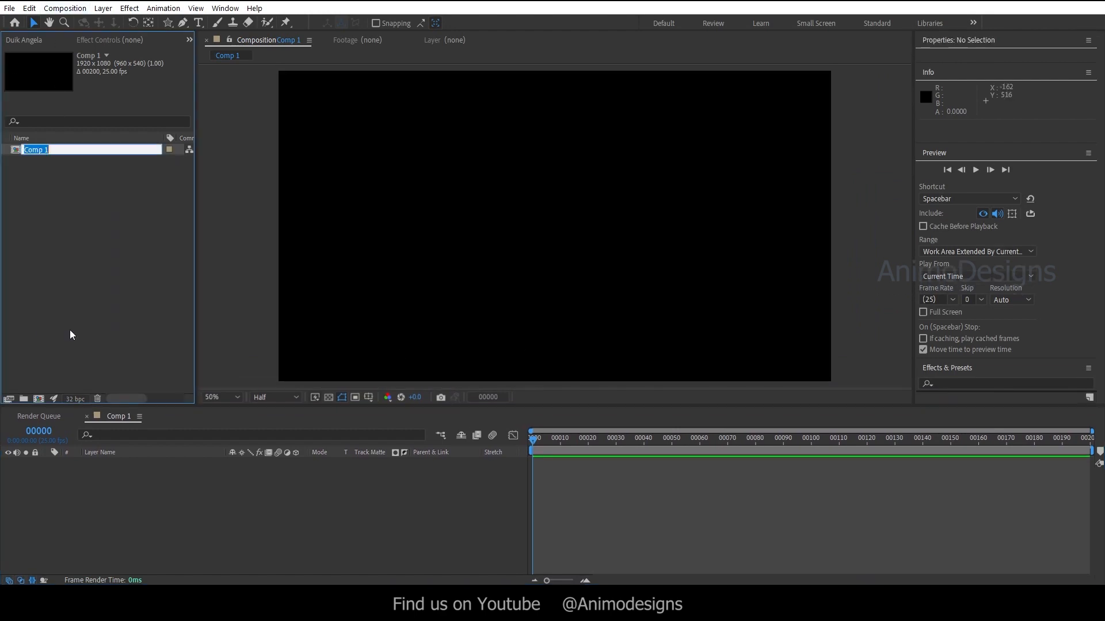
type("WingsLogo")
left_click(62, 240)
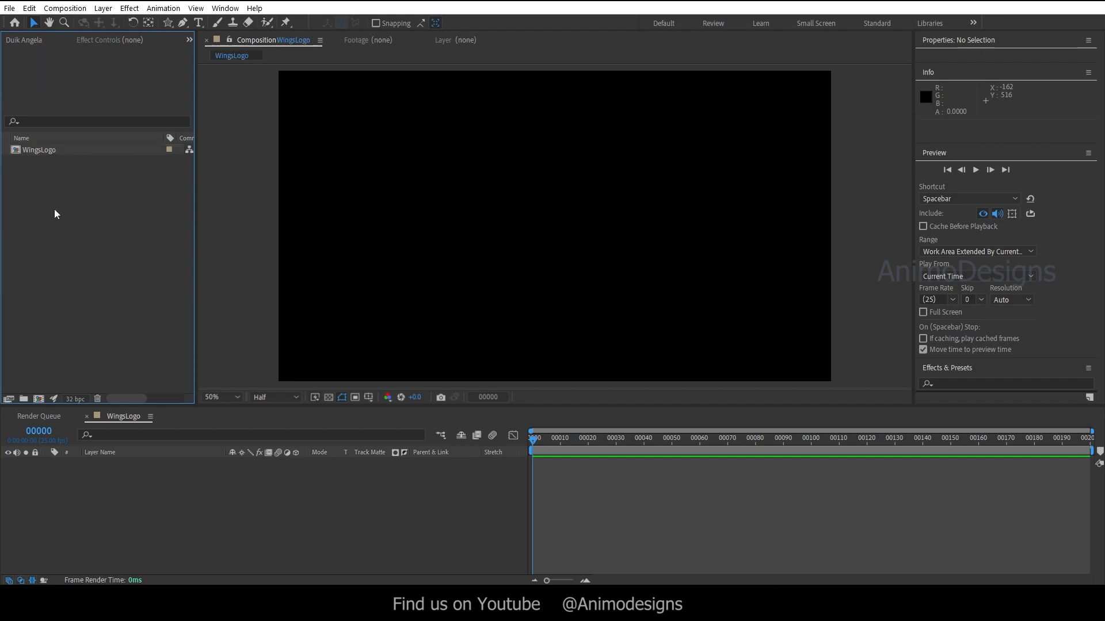
Create two project folders named Assets and Precomp.
left_click(23, 399)
type("Assets")
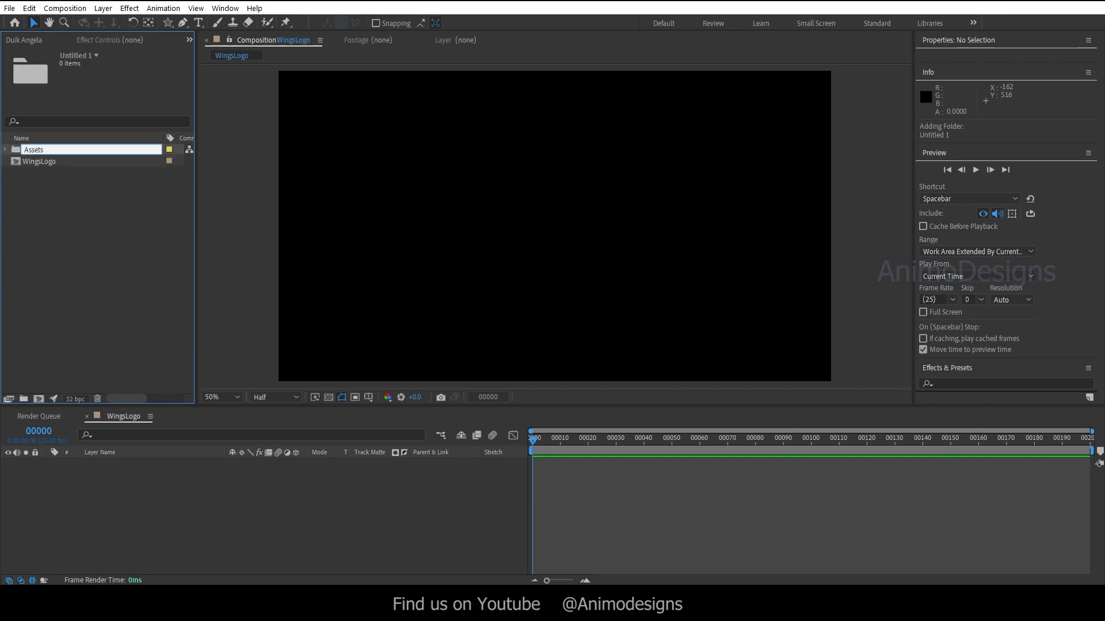
left_click(67, 253)
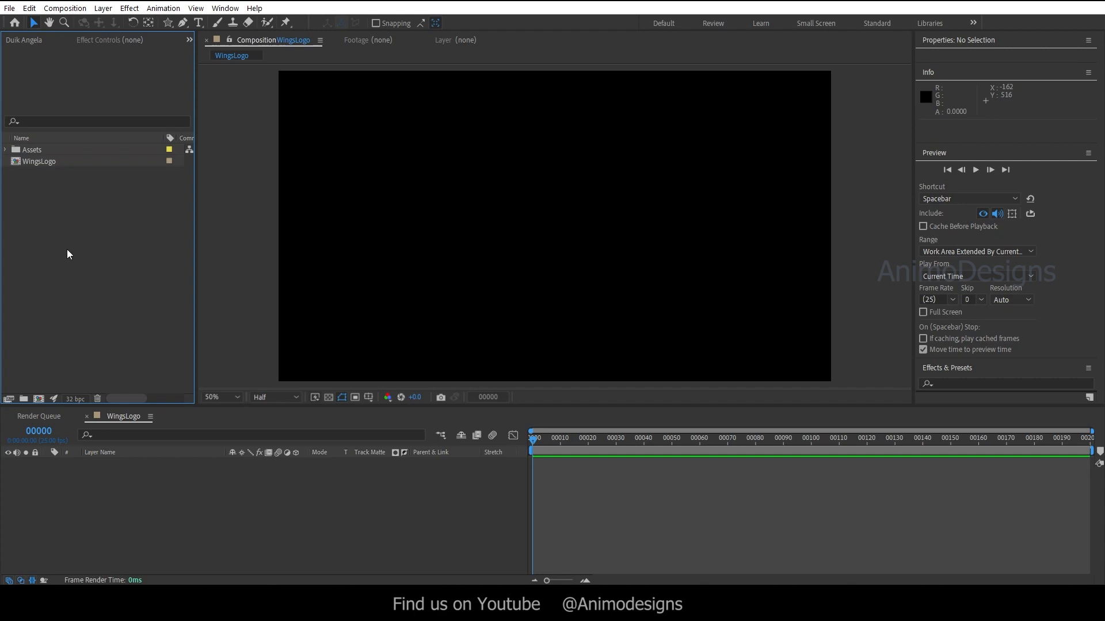
left_click(30, 399)
type("Precomp")
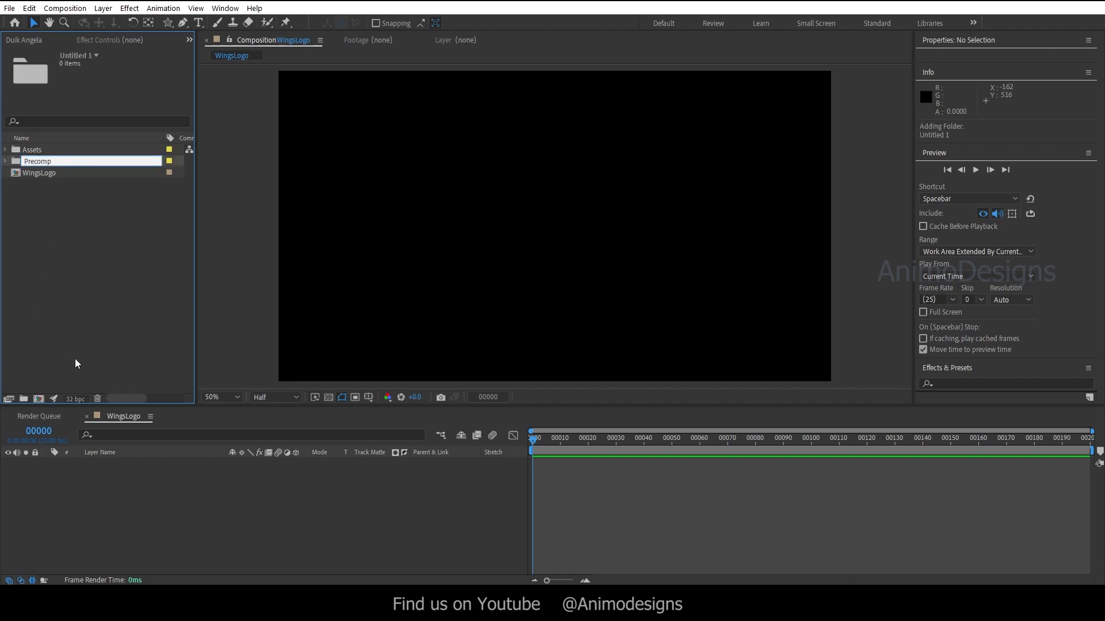
left_click(113, 257)
Create a 1920x1080, 25 fps, 200-frame composition named BG and store it in the Precomp folder.
double_click(39, 173)
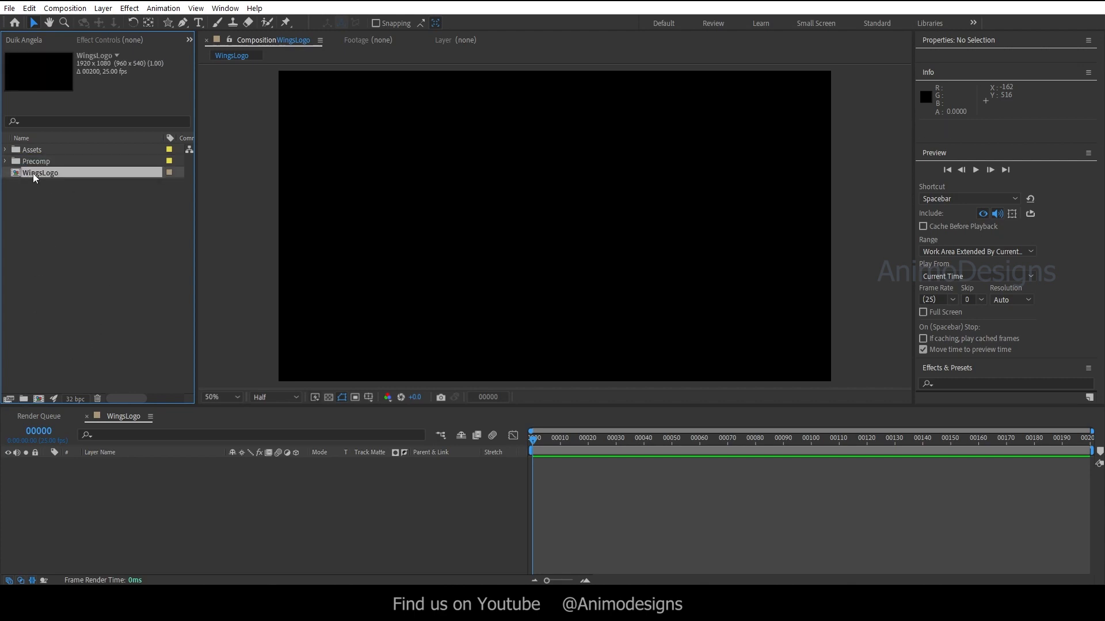
left_click(65, 8)
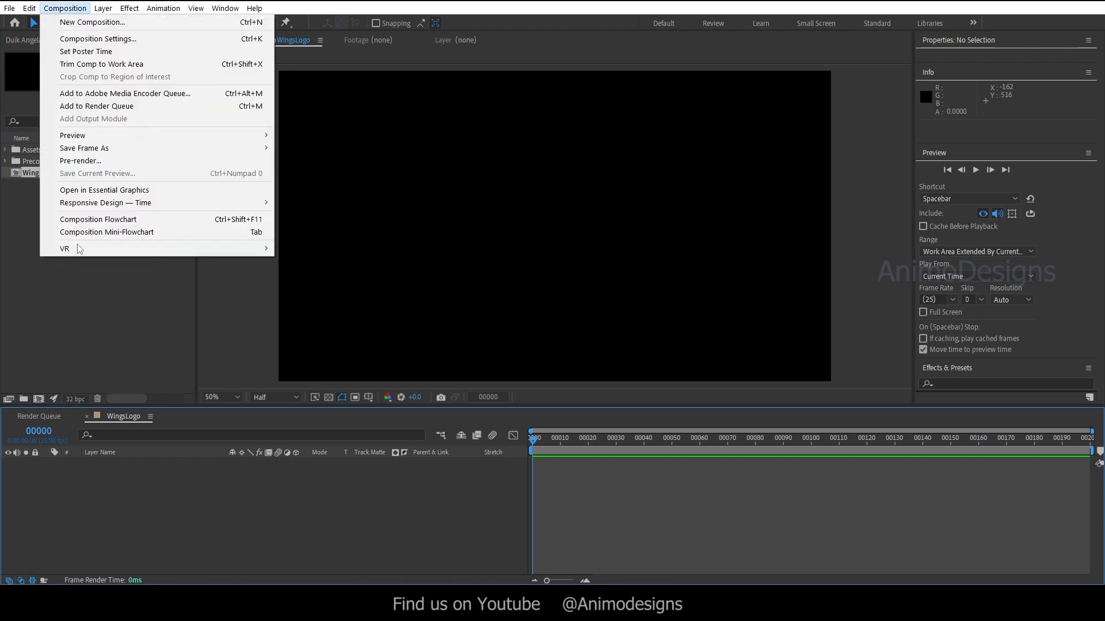
key("ctrl+n")
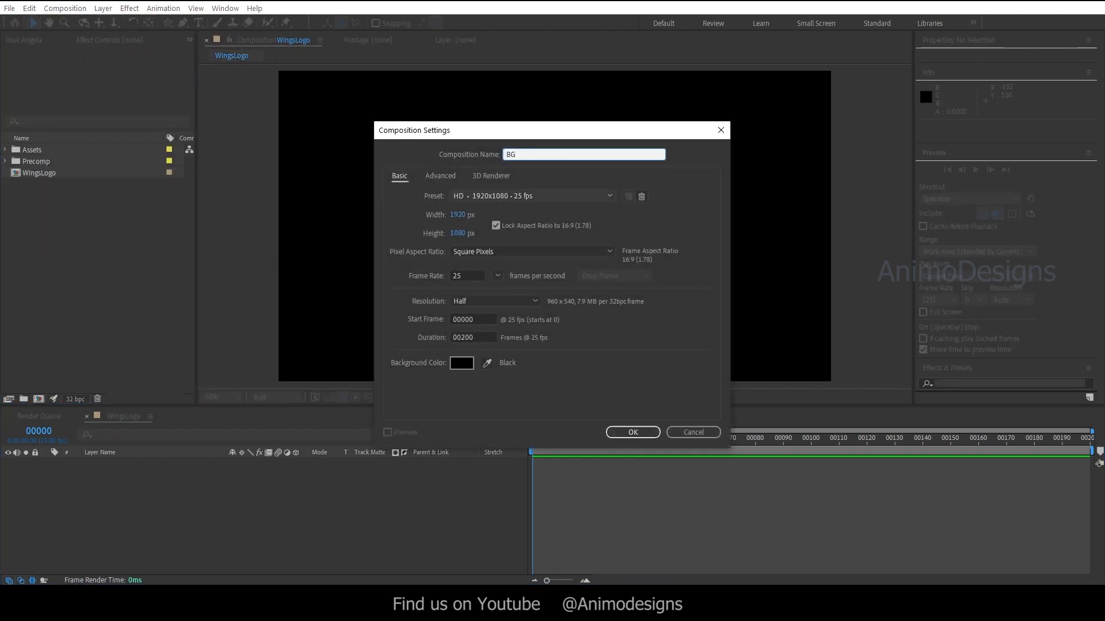
left_click(627, 432)
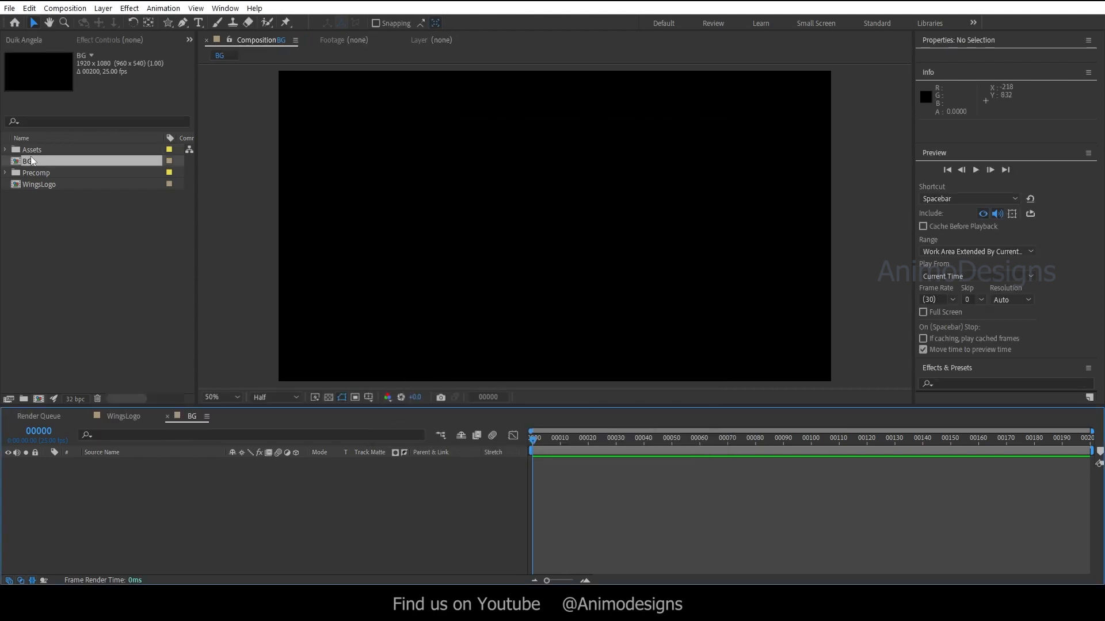
Add a black 1920 by 1080 px solid named BG_Metalic to the BG composition.
left_click(103, 8)
mouse_move(280, 23)
left_click(314, 34)
type("BG_Metall")
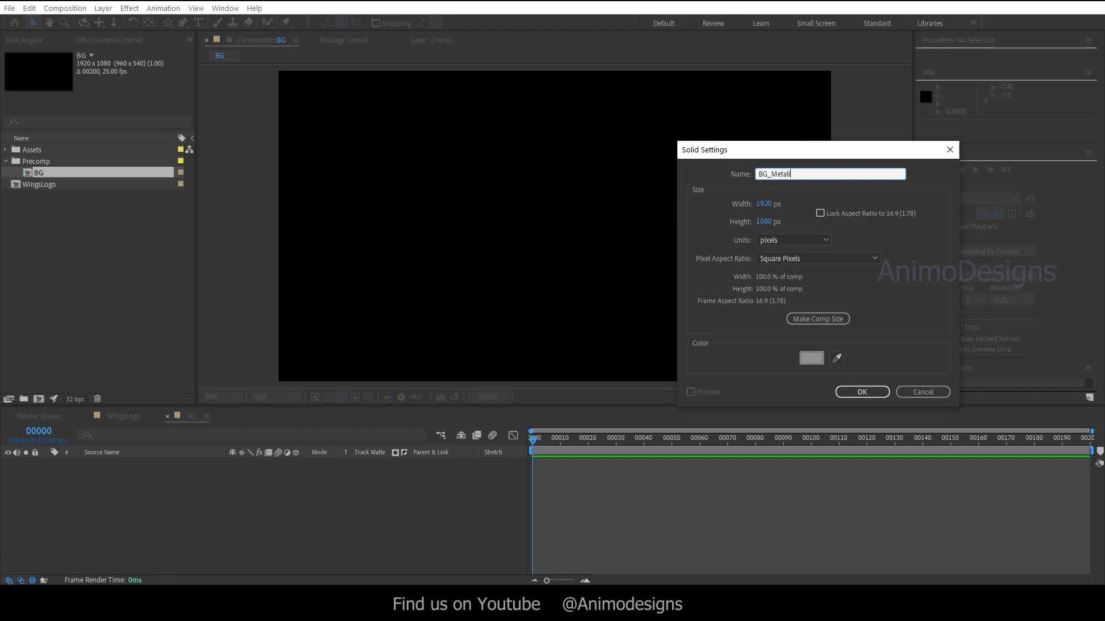
left_click(815, 359)
left_click_drag(829, 362, 852, 397)
left_click(959, 245)
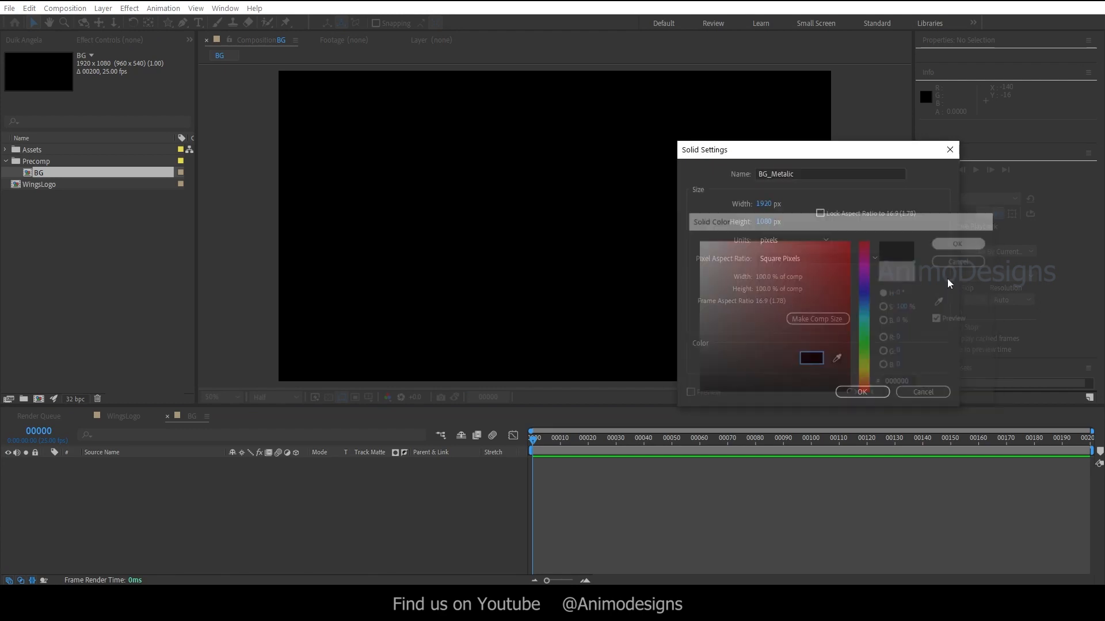
left_click(870, 392)
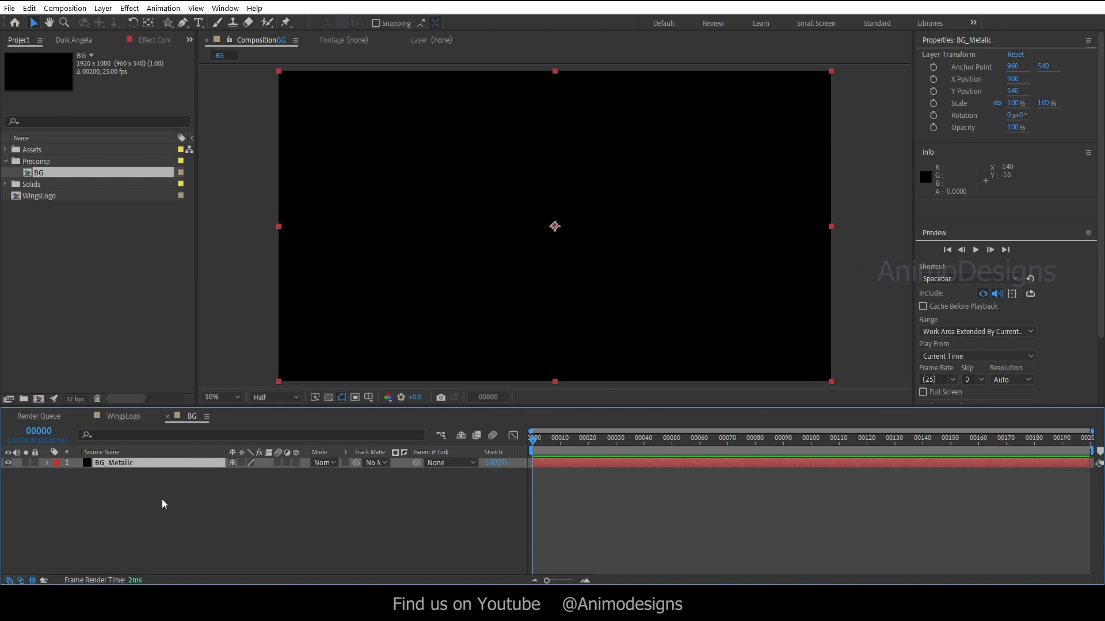
Apply the CC Threads effect to the BG_Metalic layer.
left_click(129, 8)
mouse_move(174, 199)
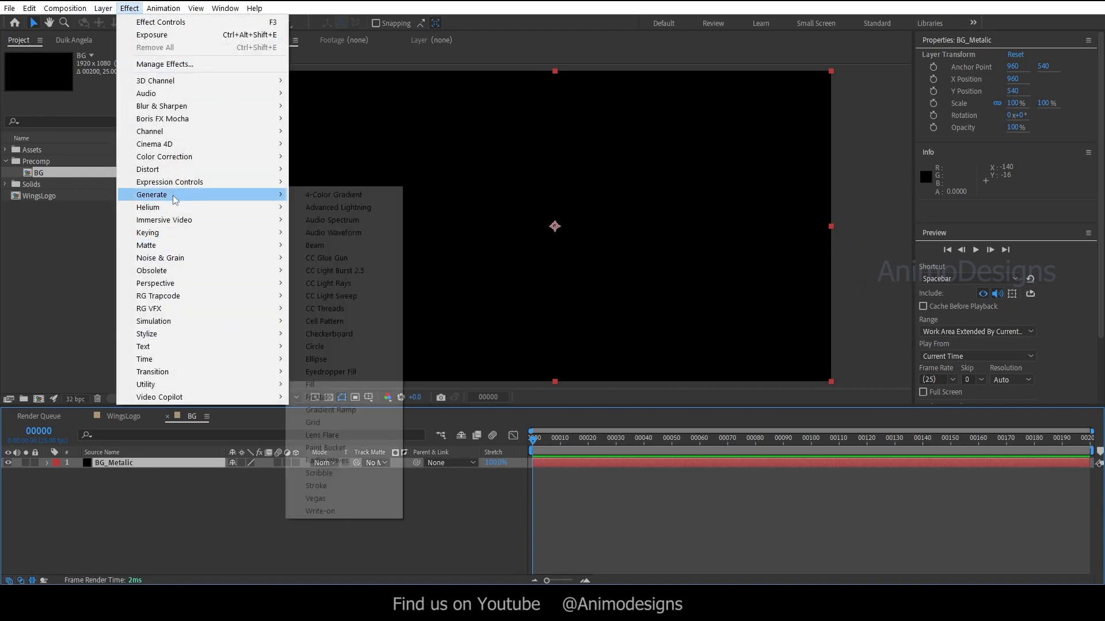
left_click(347, 309)
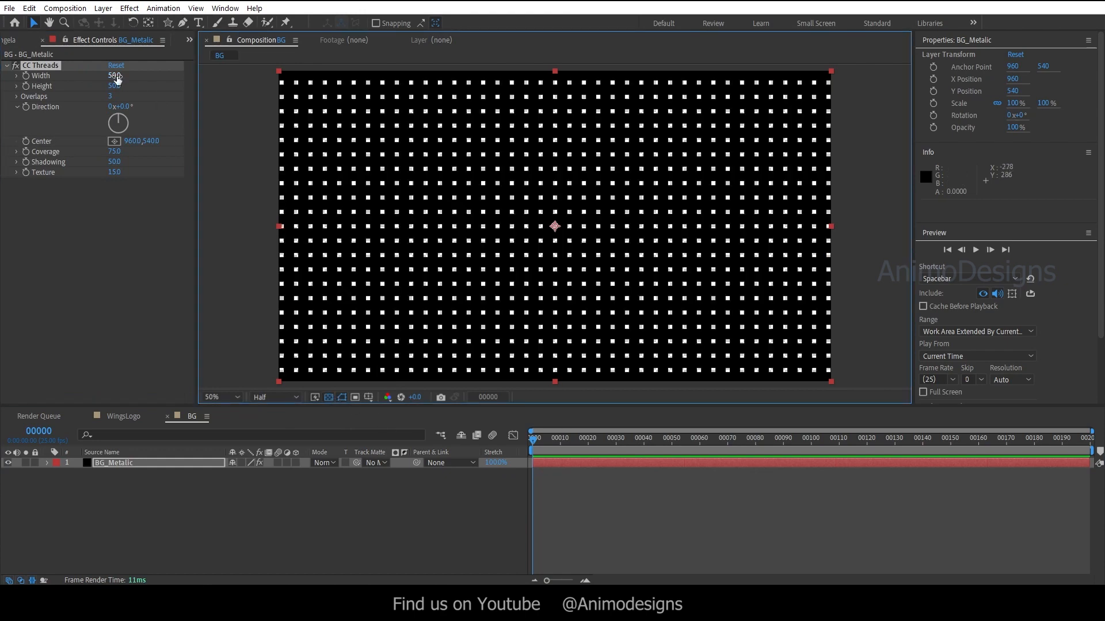
Add a Gradient Ramp effect to BG_Metalic and place it above CC Threads in the effect order.
left_click(109, 311)
left_click(103, 8)
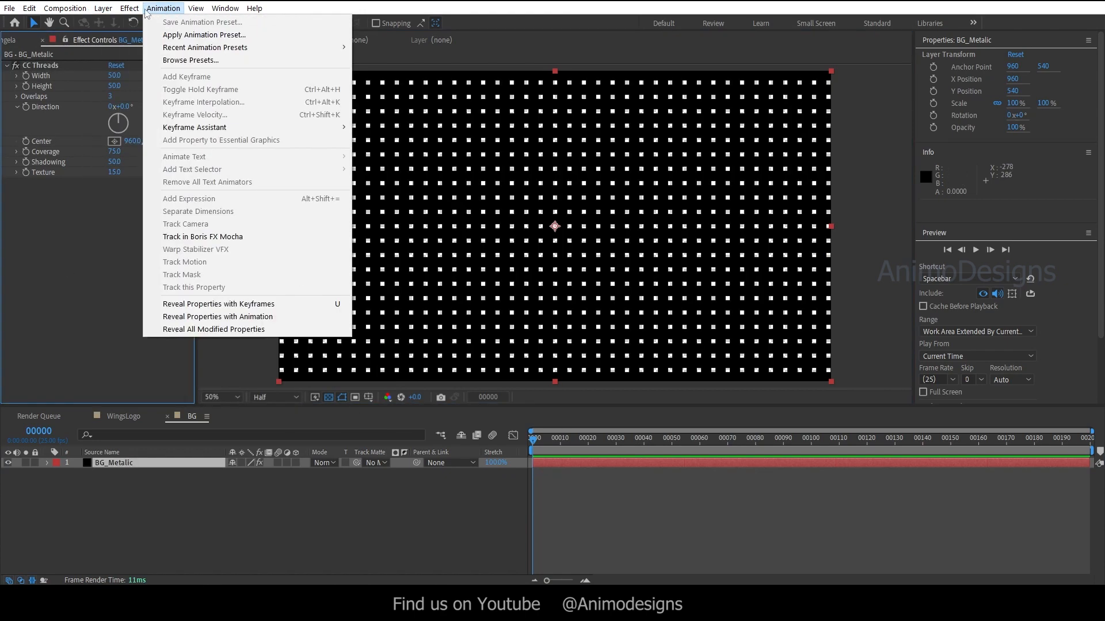
mouse_move(128, 8)
left_click(88, 336)
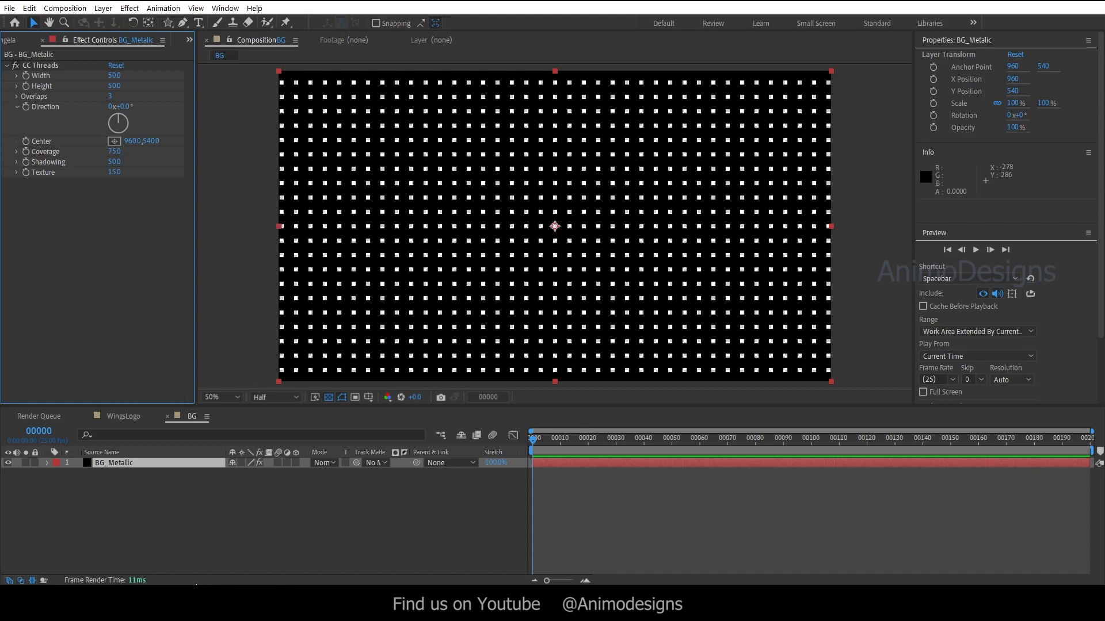
key("ctrl+space")
type("ram")
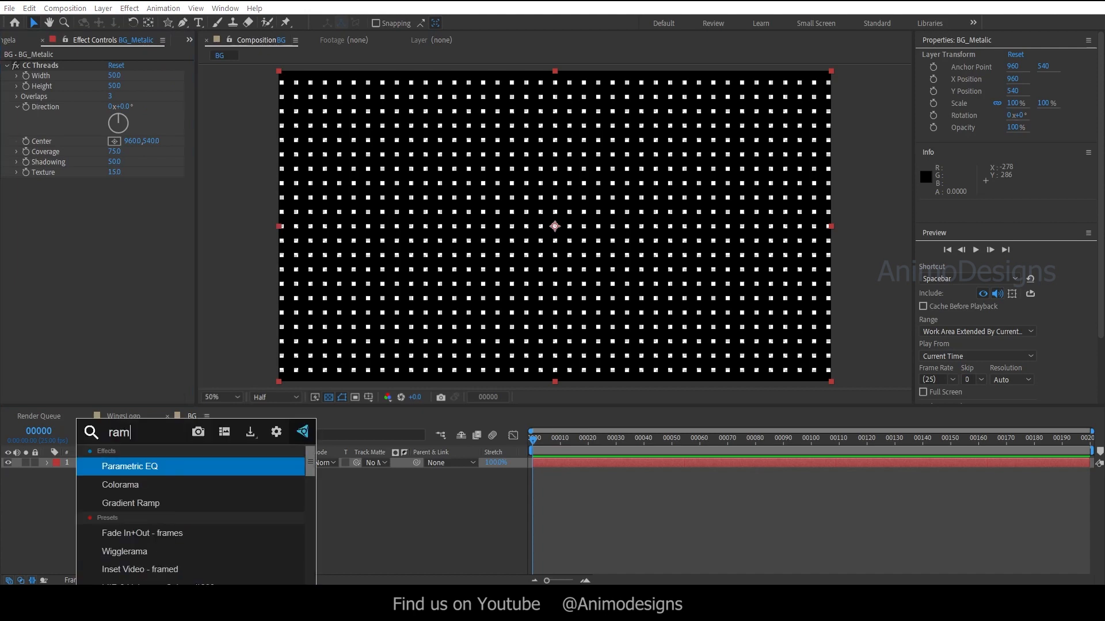
key("Down")
key("Down")
key("Return")
left_click_drag(63, 186, 62, 66)
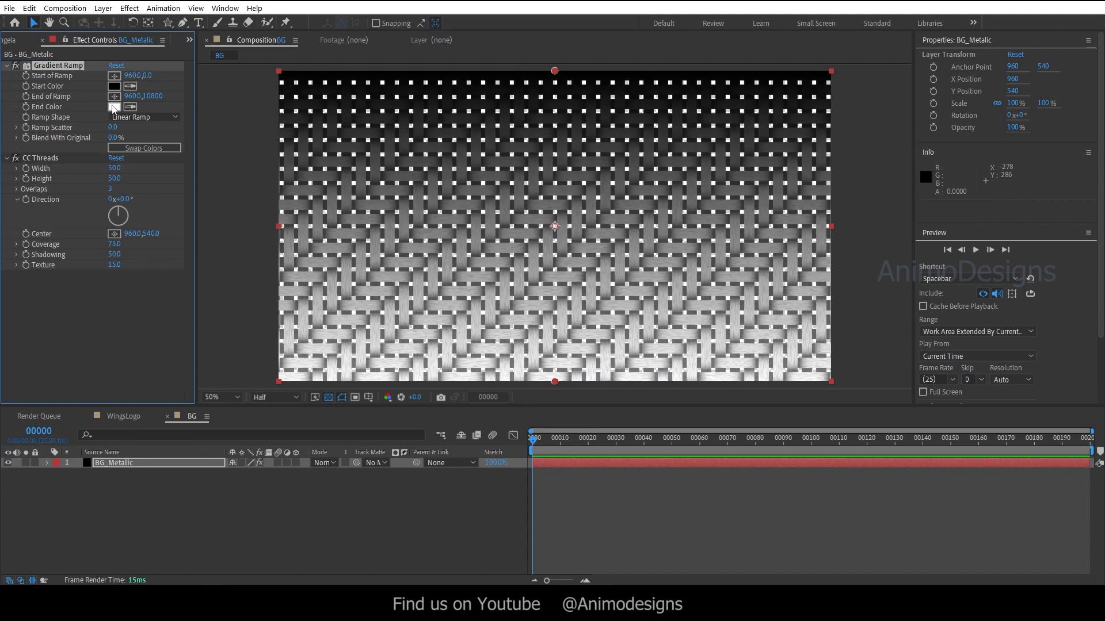
Set the ramp's end color to dark gray and its start color to 1D1D1D, with the transparency grid turned off.
left_click(113, 107)
left_click(699, 364)
left_click(960, 242)
left_click(115, 86)
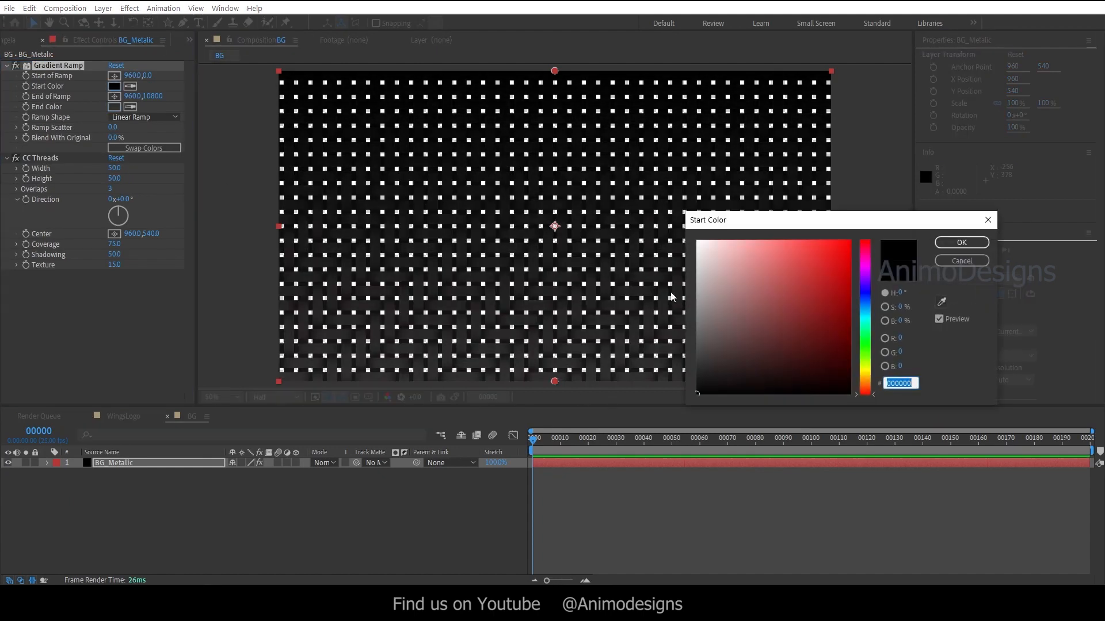
left_click(698, 376)
left_click(961, 242)
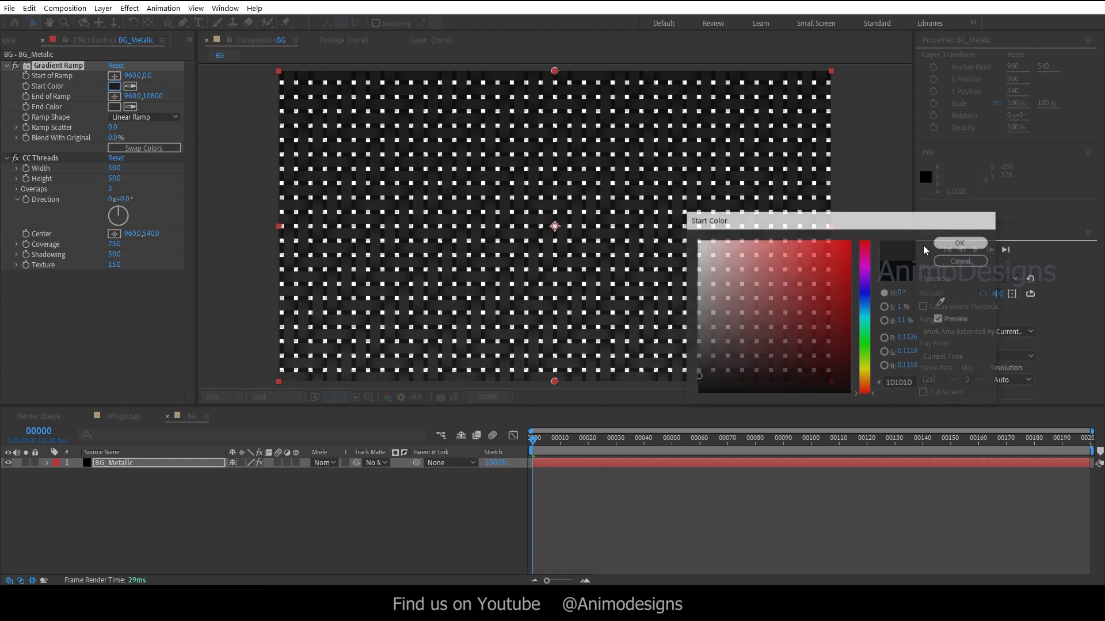
left_click(6, 66, "ctrl")
left_click(328, 396)
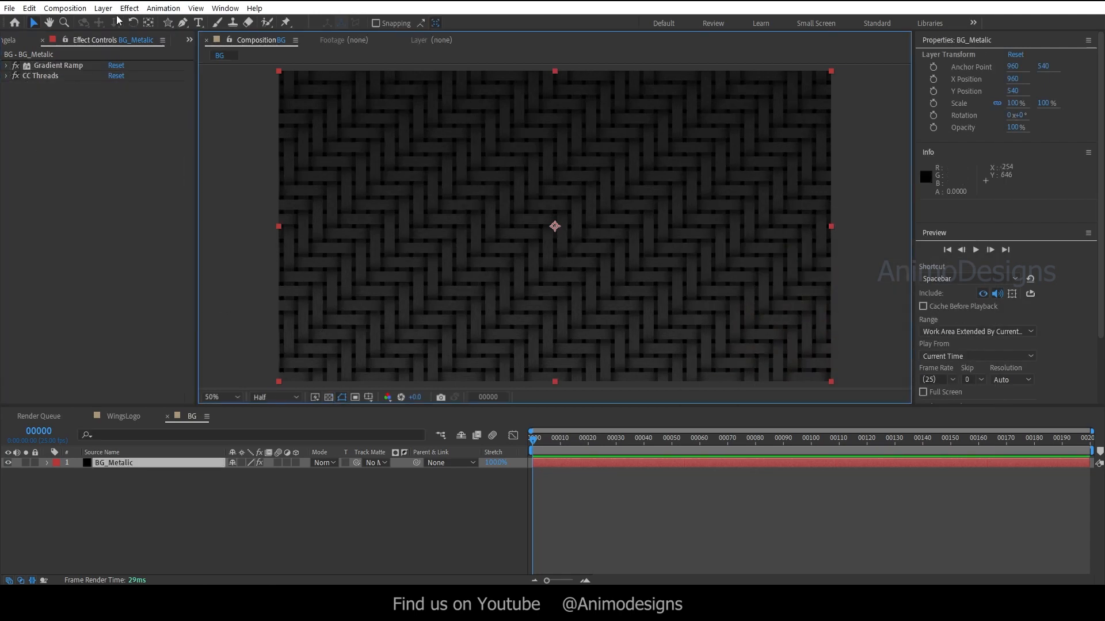
Set the CC Threads width and height to 25 and overlaps to 2.
left_click(7, 77)
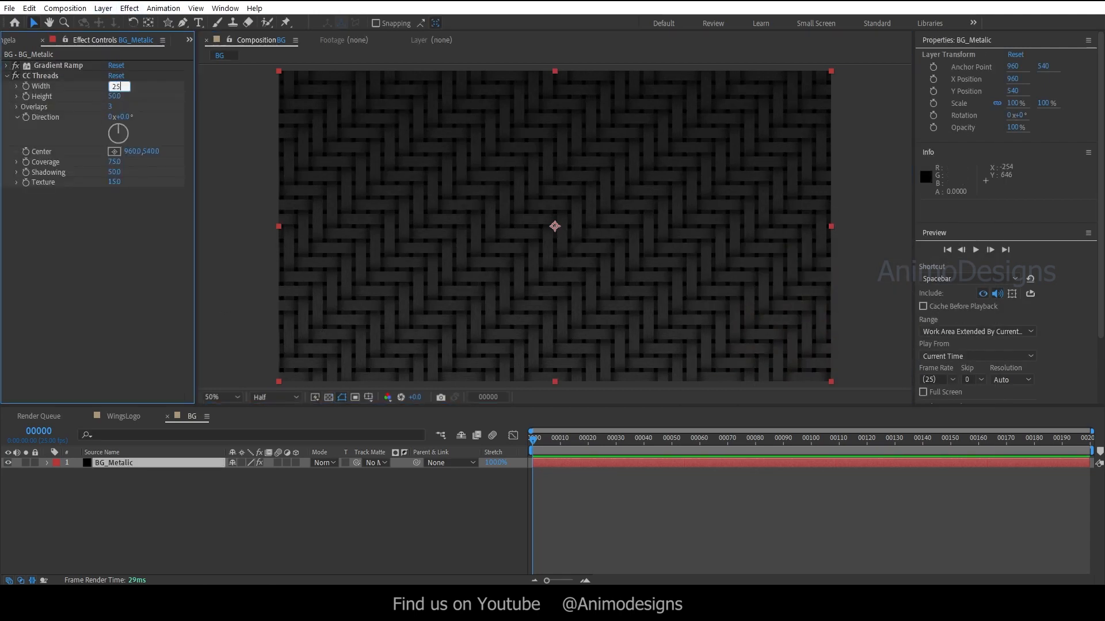
type("25")
key("Return")
type("25")
key("Tab")
type("2")
key("Return")
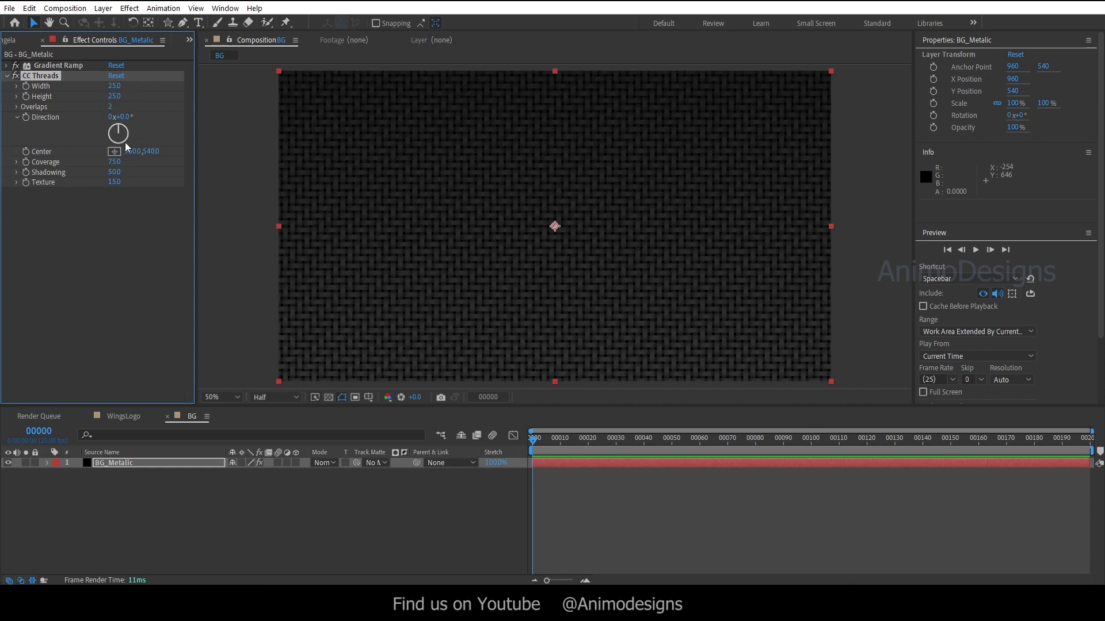
Add a Bevel Alpha effect with its default settings to BG_Metalic, leaving the effects collapsed.
left_click(7, 75)
left_click(129, 8)
mouse_move(173, 283)
left_click(326, 308)
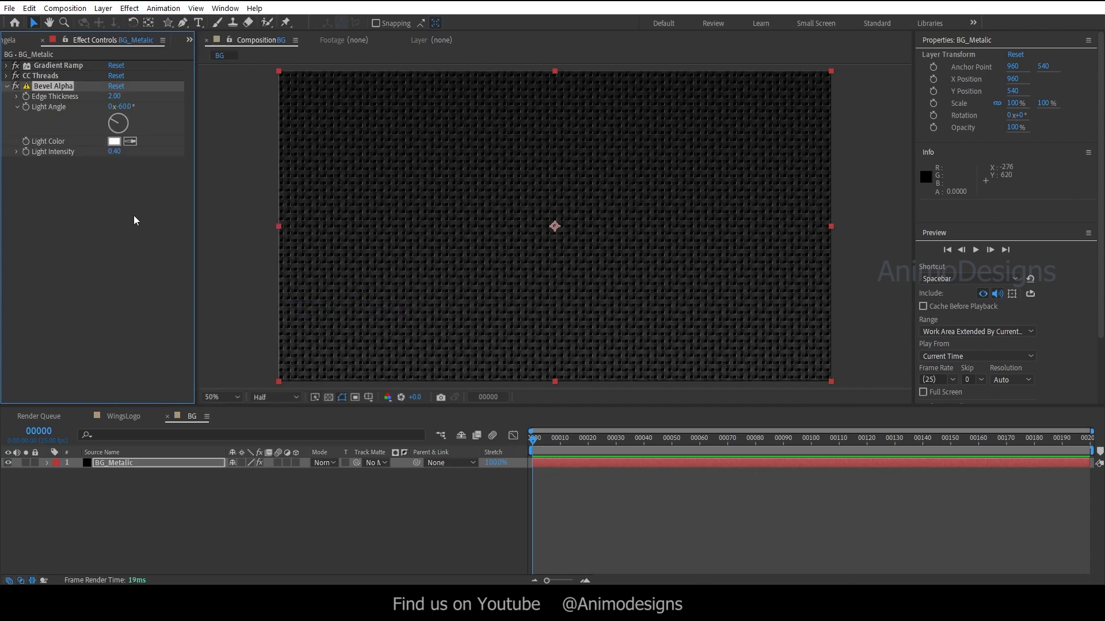
left_click(7, 87)
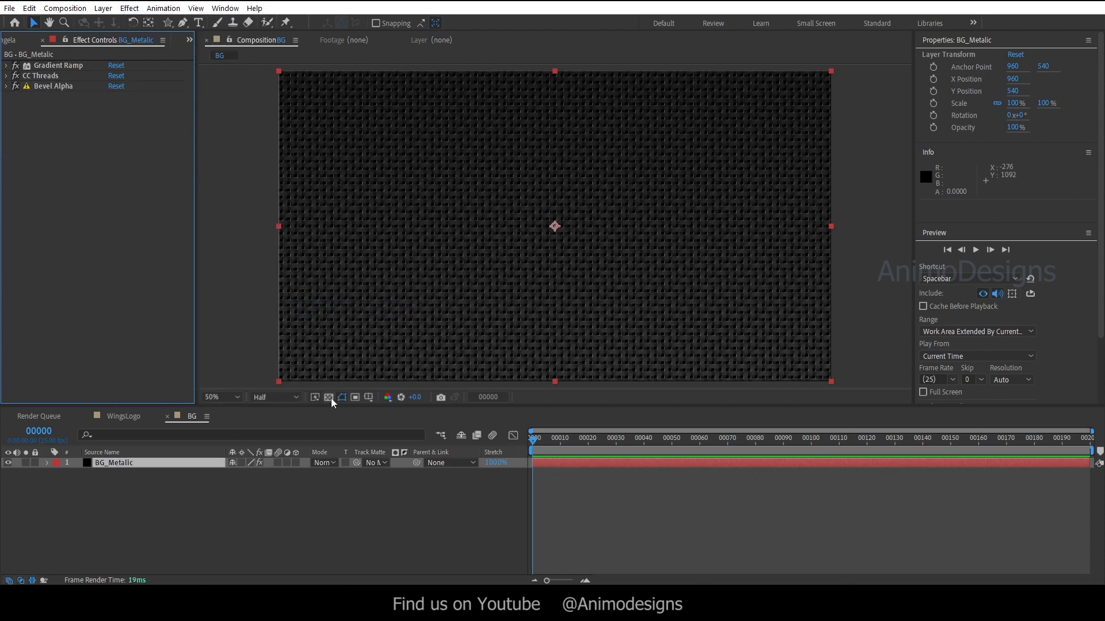
Add a black comp-sized solid named PlainBG beneath the BG_Metalic layer.
left_click(103, 8)
mouse_move(115, 20)
left_click(311, 34)
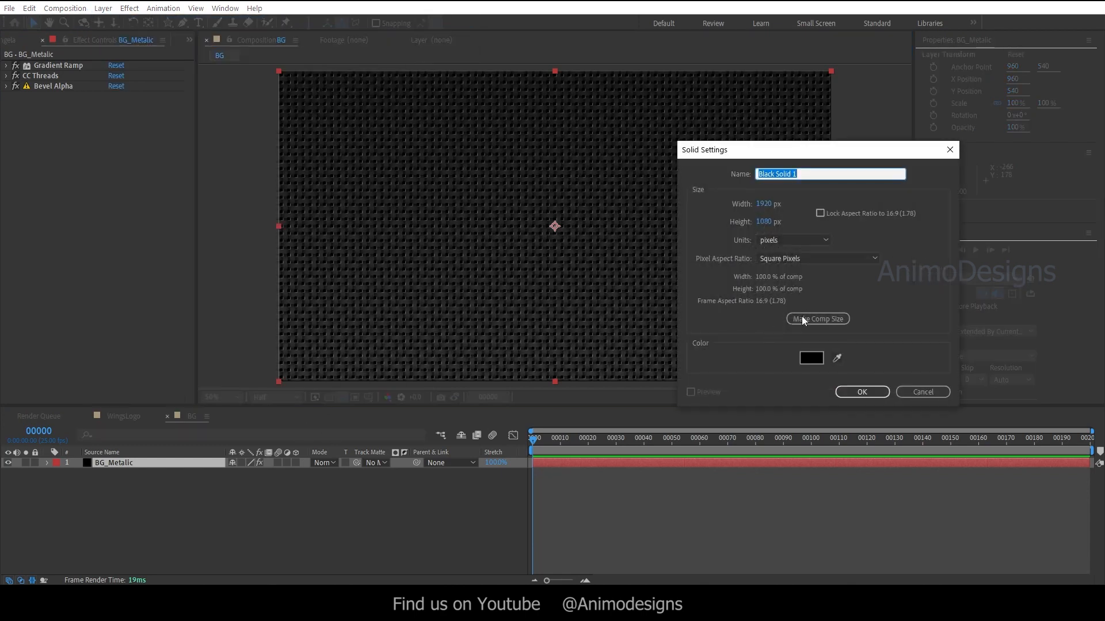
type("Plain")
key("Return")
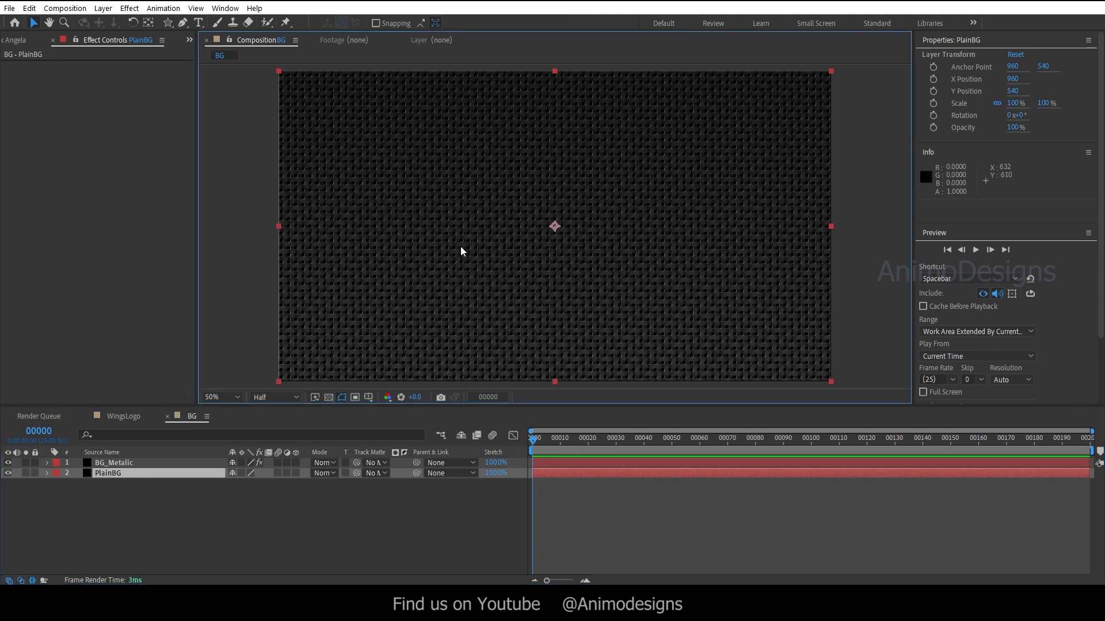
Set the CC Threads coverage on BG_Metalic to 60.9 and its texture to 46.1.
scroll(461, 246, "up", 1)
left_click(177, 463)
left_click(8, 76)
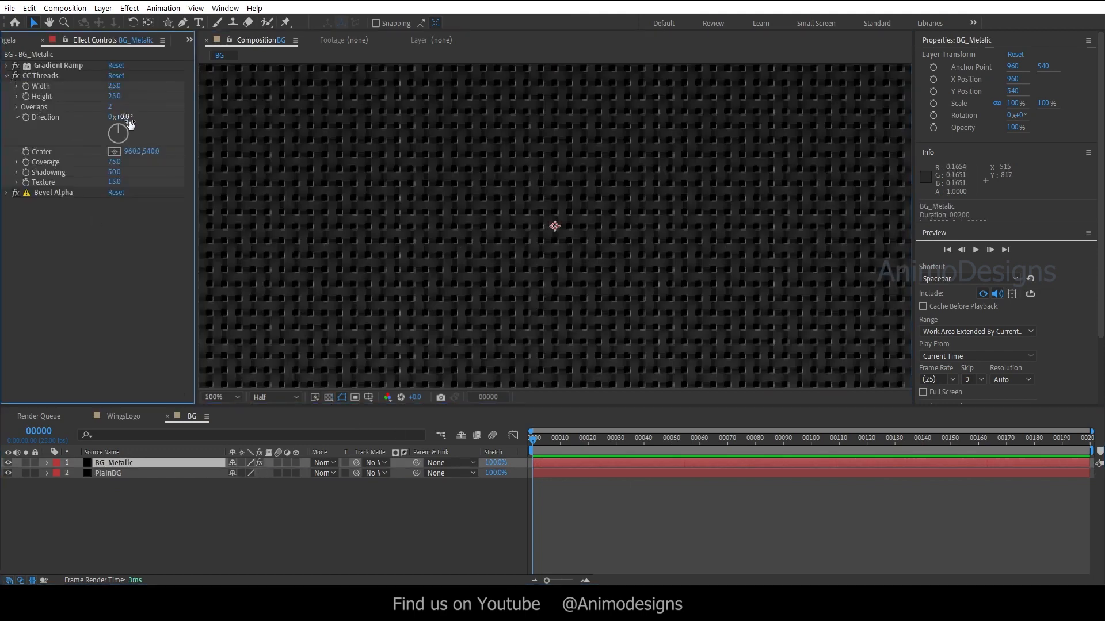
left_click_drag(115, 166, 223, 193)
scroll(402, 213, "down", 1)
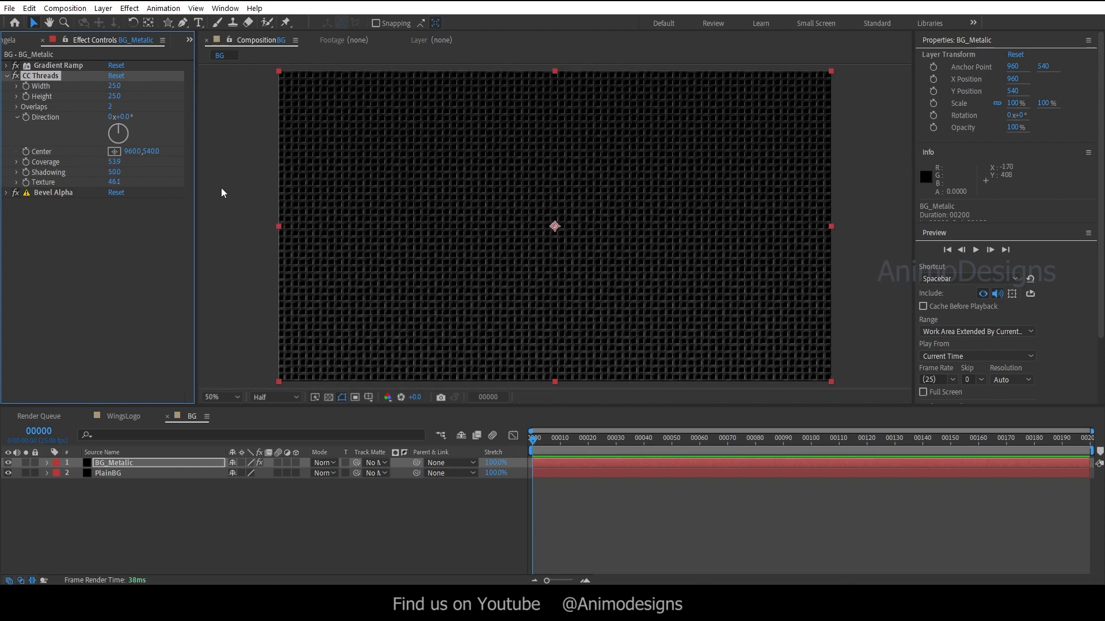
left_click_drag(121, 165, 166, 167)
Set the CC Threads overlaps on BG_Metalic to 10.
left_click_drag(122, 89, 121, 111)
key("ctrl+z")
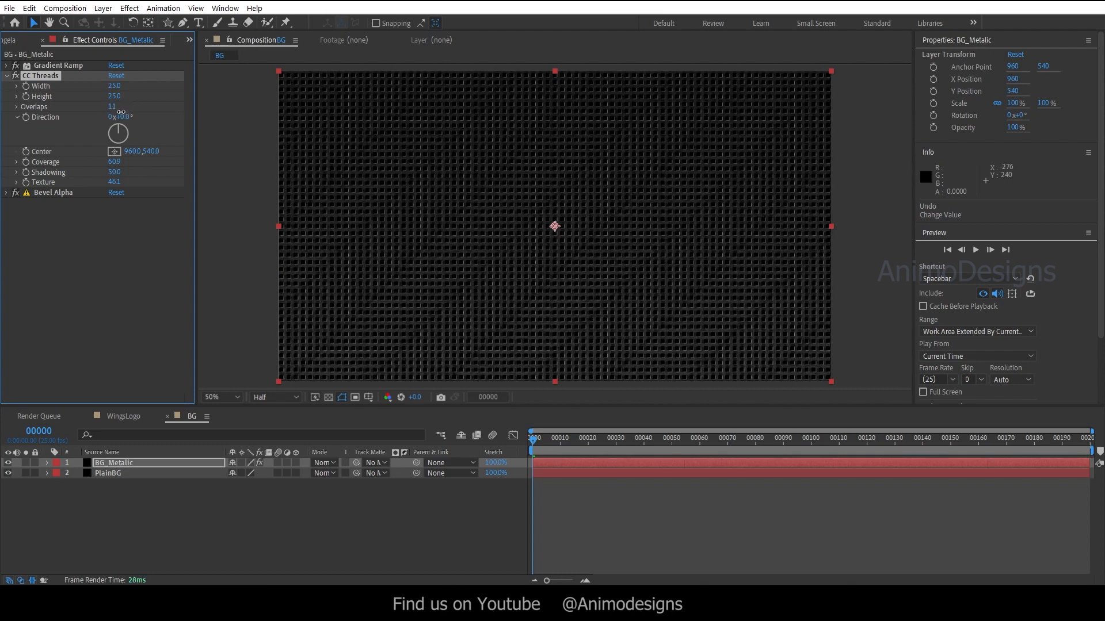
type("10")
key("Return")
Examine the Gradient Ramp's start and end colors on BG_Metalic.
left_click(16, 65)
left_click(15, 66)
left_click(6, 76)
left_click(7, 66)
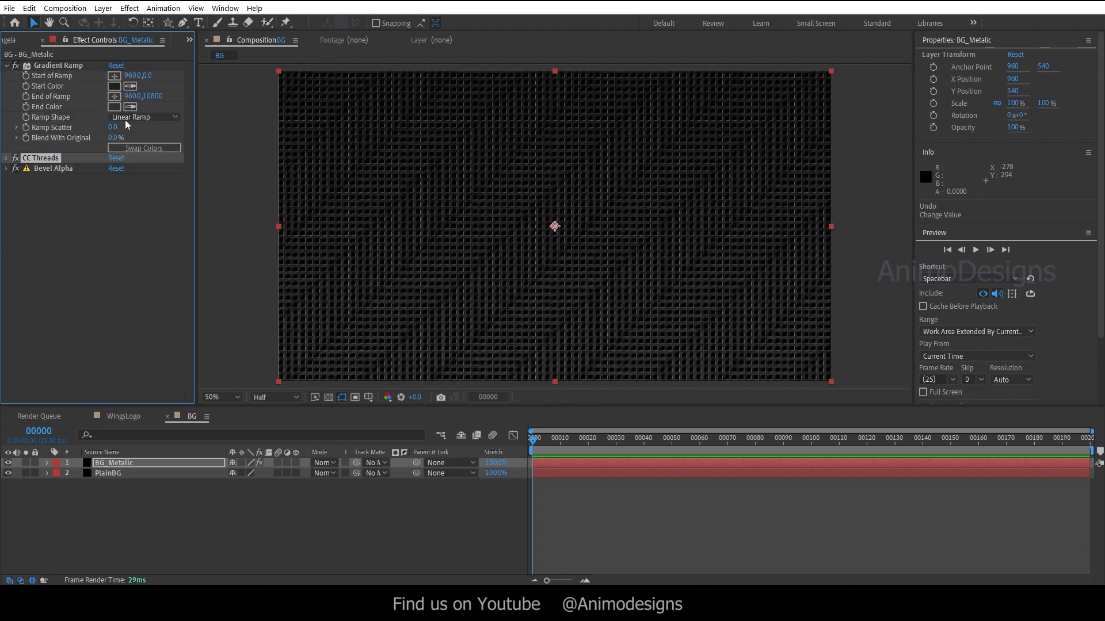
left_click(114, 86)
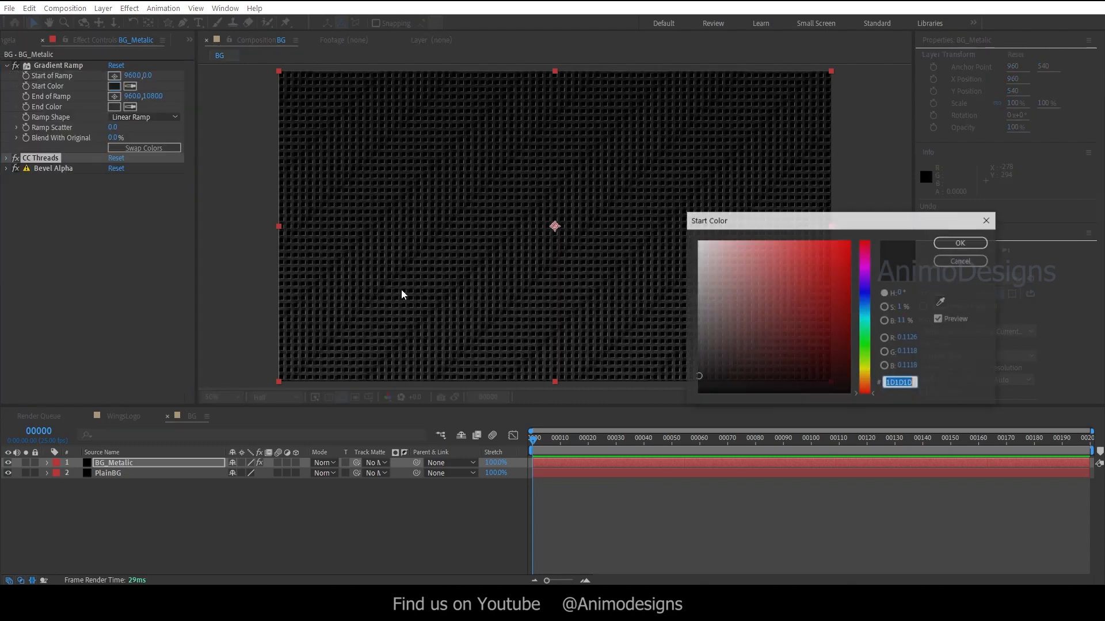
left_click(961, 242)
left_click(114, 106)
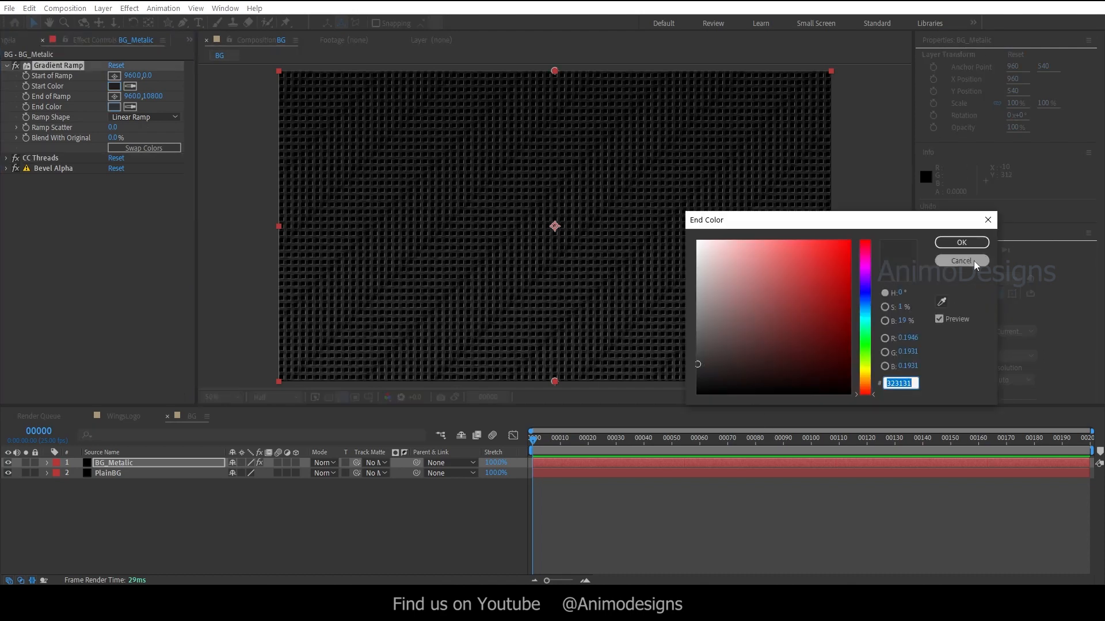
left_click(961, 242)
Add a black 1920 × 1080 solid named BottomShade above BG_Metalic.
left_click(131, 510)
left_click(103, 8)
left_click(313, 33)
type("BottomSha")
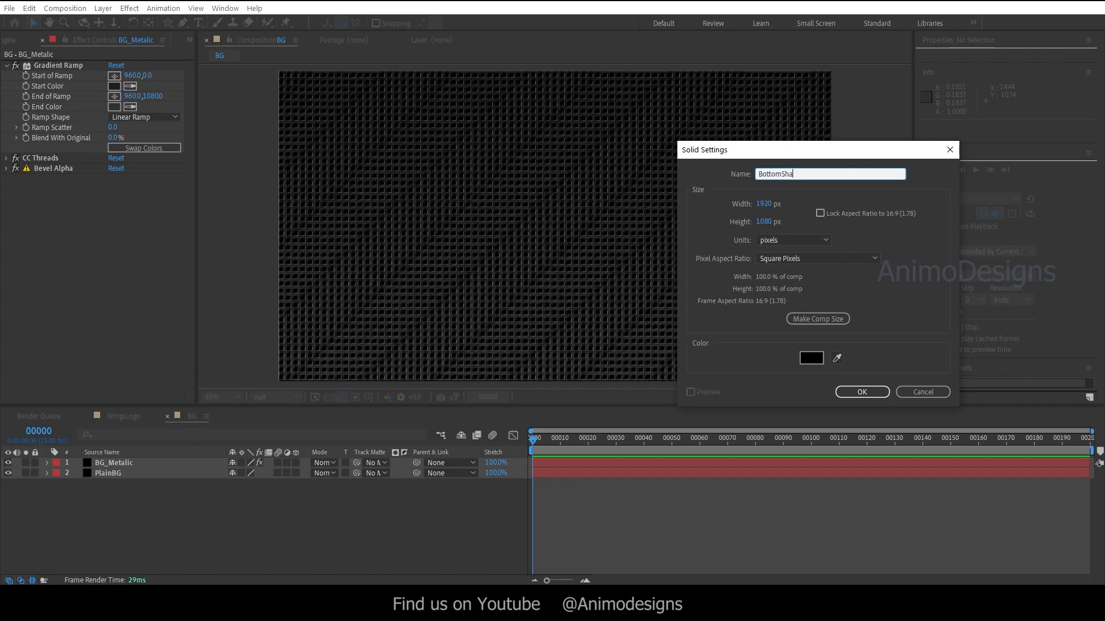
left_click(861, 391)
Draw a rectangular mask about 2324 × 632 px on BottomShade, covering the lower third of the frame and extending past its edges.
left_click(179, 25)
left_click(166, 24)
left_click(204, 24)
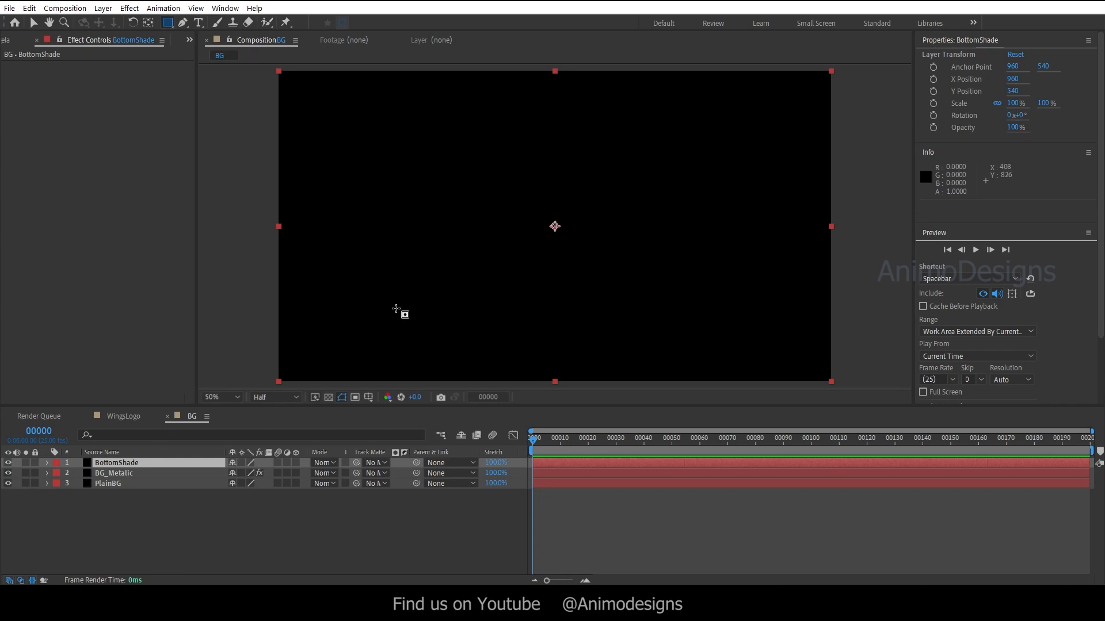
key("comma")
left_click_drag(382, 257, 718, 347)
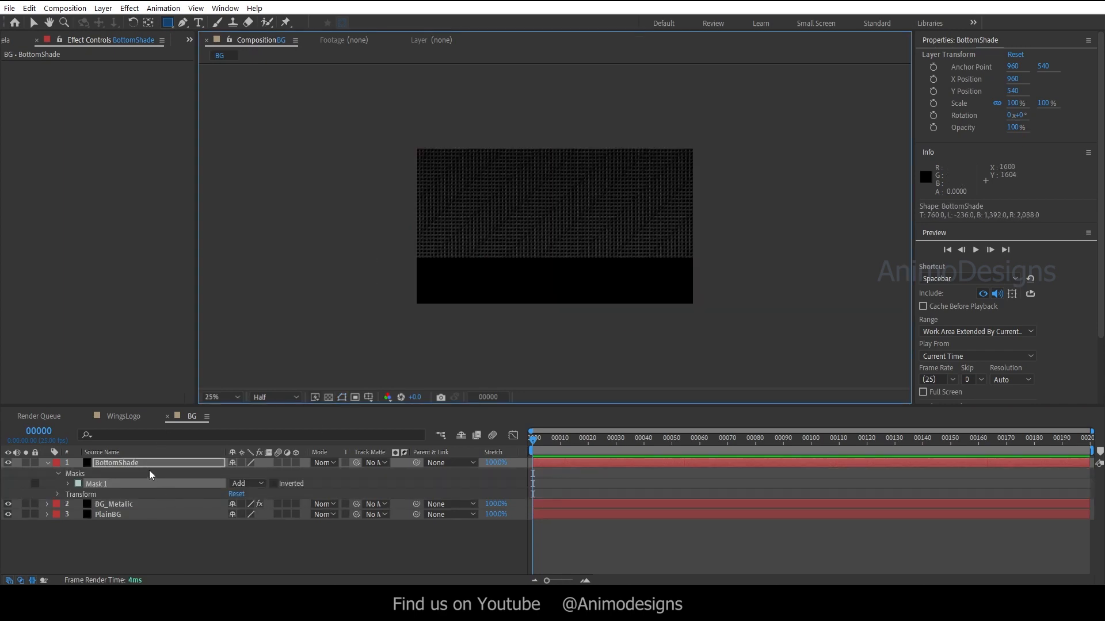
Set the BottomShade mask feather to 250 pixels and the layer's opacity to 65%.
key("f")
left_click(247, 483)
type("250")
key("Return")
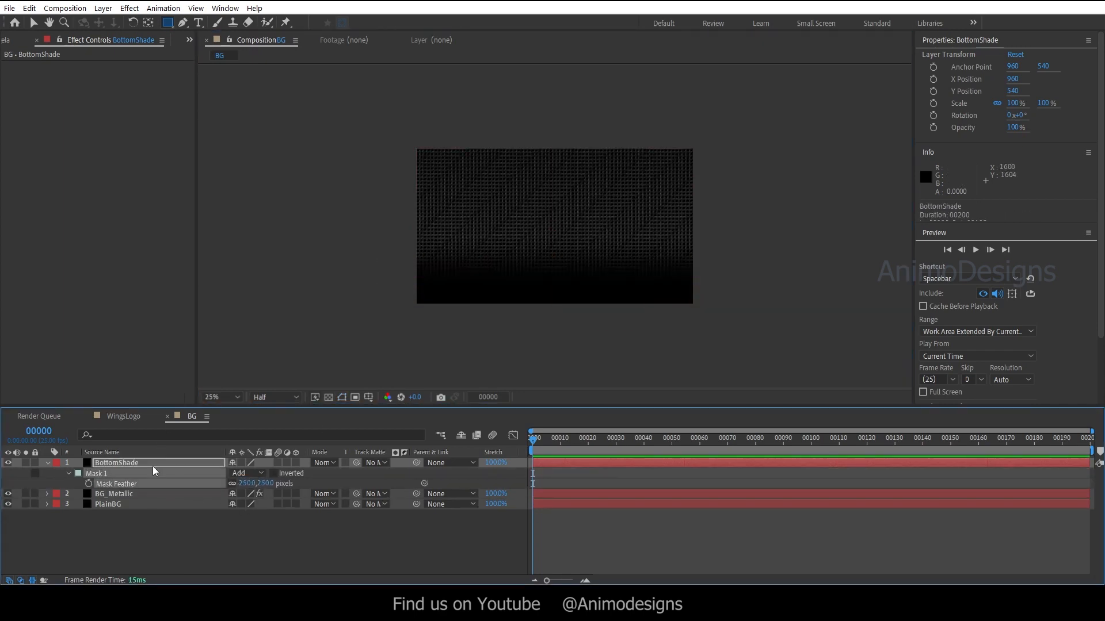
key("t")
left_click(236, 473)
type("65")
key("Return")
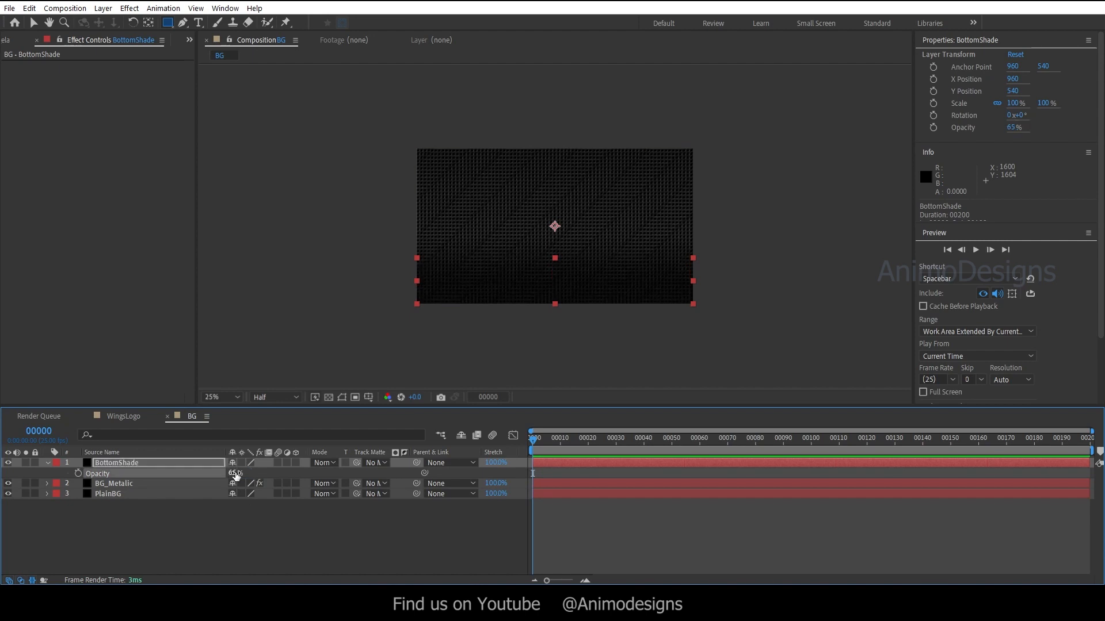
Set the opacity of the BottomShade layer to 45%.
key("v")
key("period")
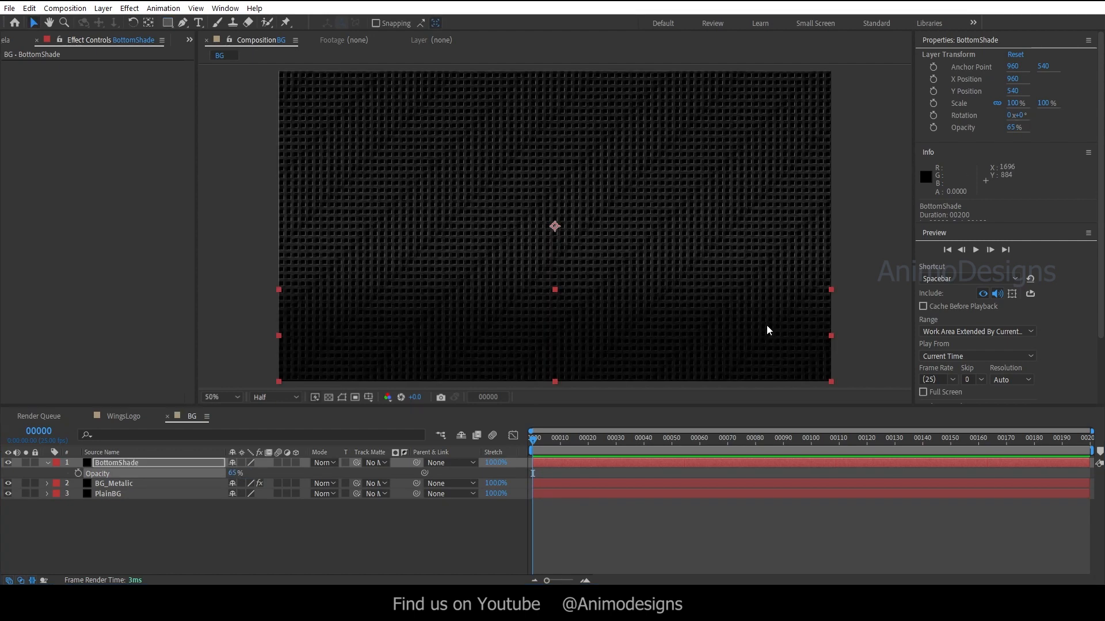
left_click(235, 475)
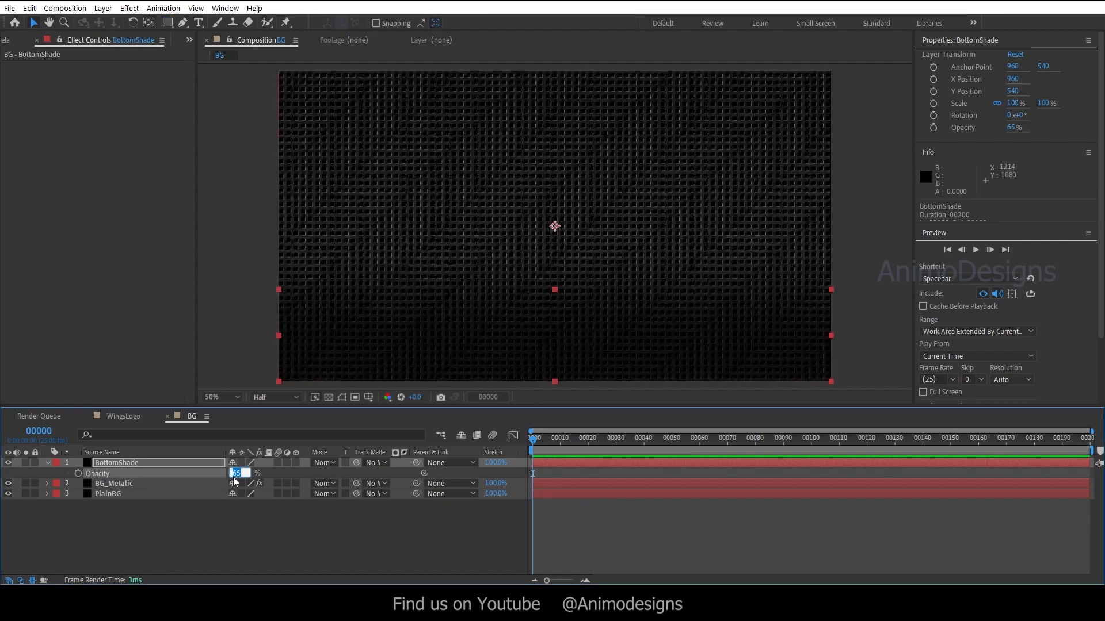
type("45")
left_click(217, 524)
key("comma")
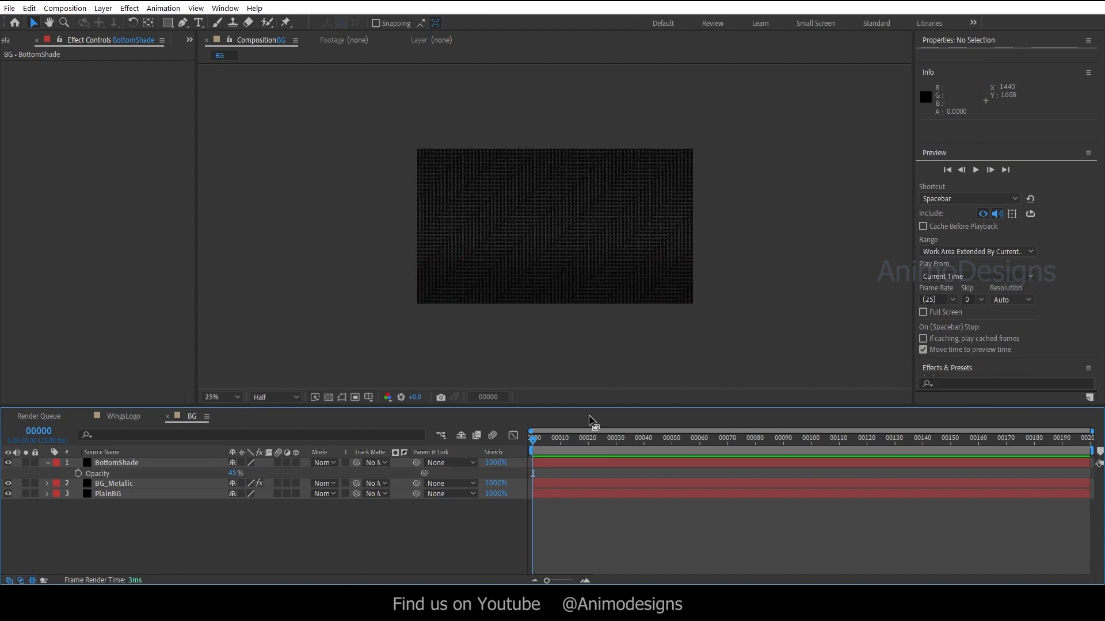
Set the BottomShade mask feather to 300 pixels and collapse the layer's properties.
left_click(117, 464)
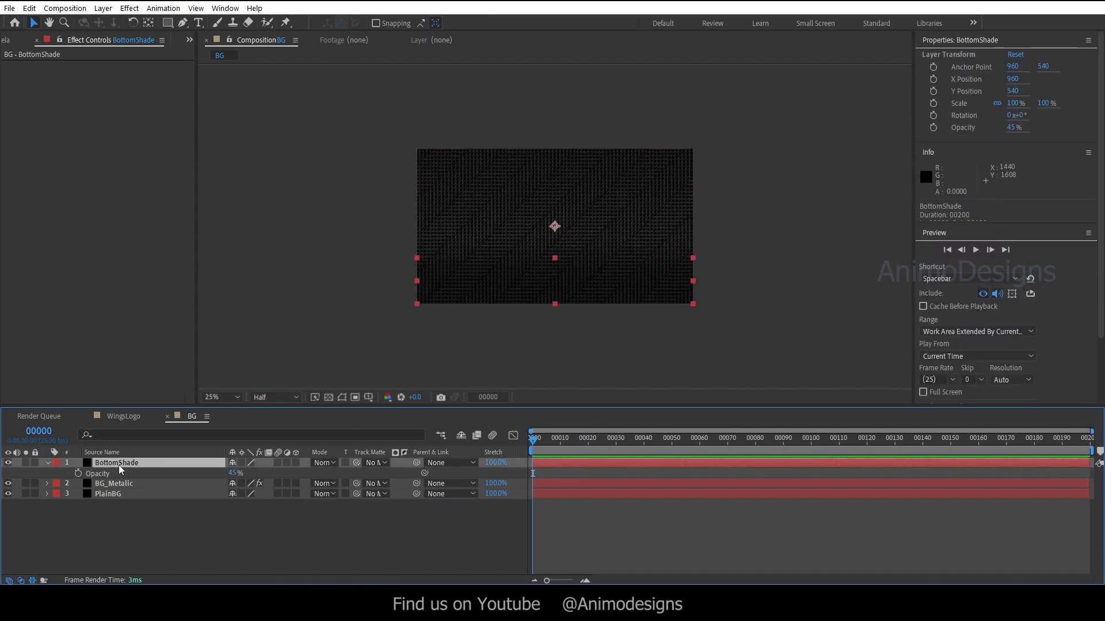
key("f")
left_click(245, 484)
type("300")
key("Return")
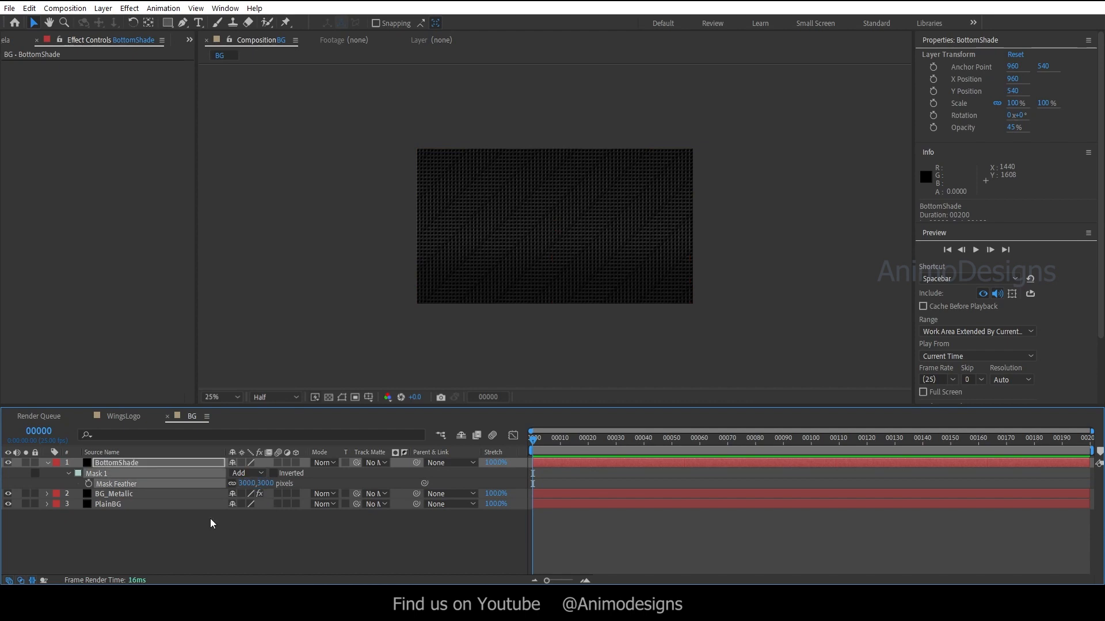
left_click(236, 513)
left_click(46, 463)
Save the project as WingsLogo in the Working folder of Project01.
key("ctrl+s")
left_click(565, 431)
left_click(10, 8)
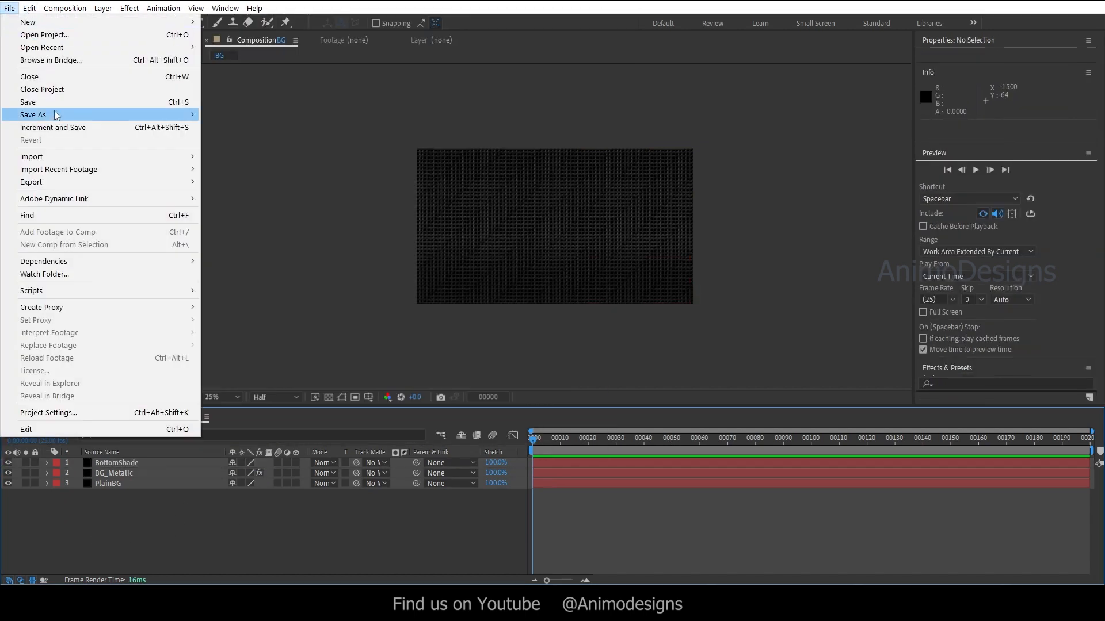
mouse_move(57, 115)
left_click(229, 114)
double_click(465, 151)
left_click(337, 414)
type("WingsLogo")
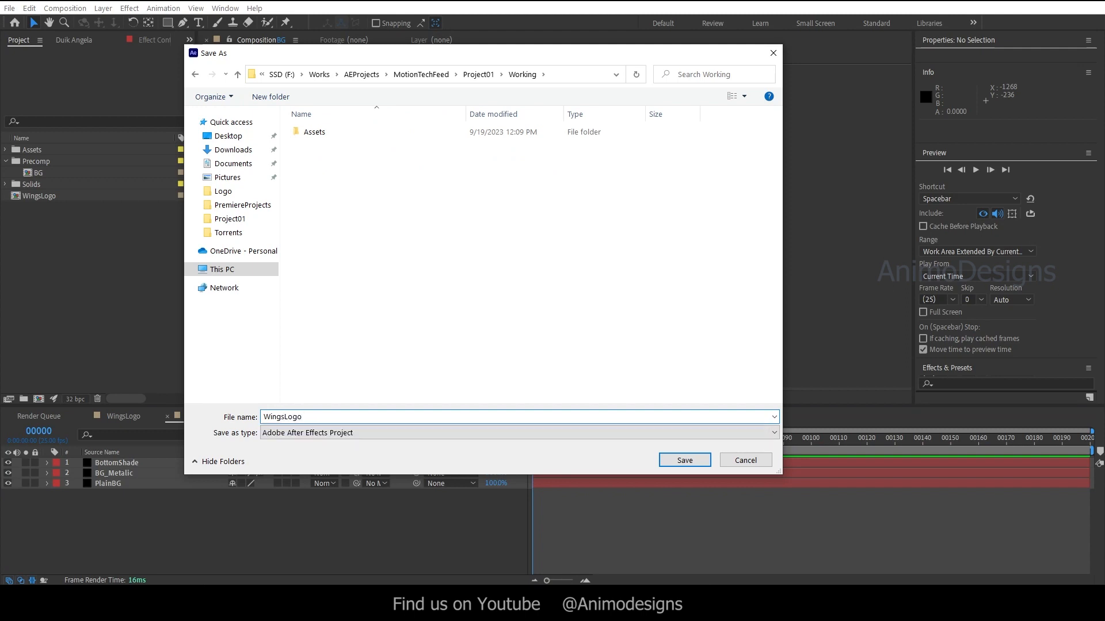
left_click(684, 460)
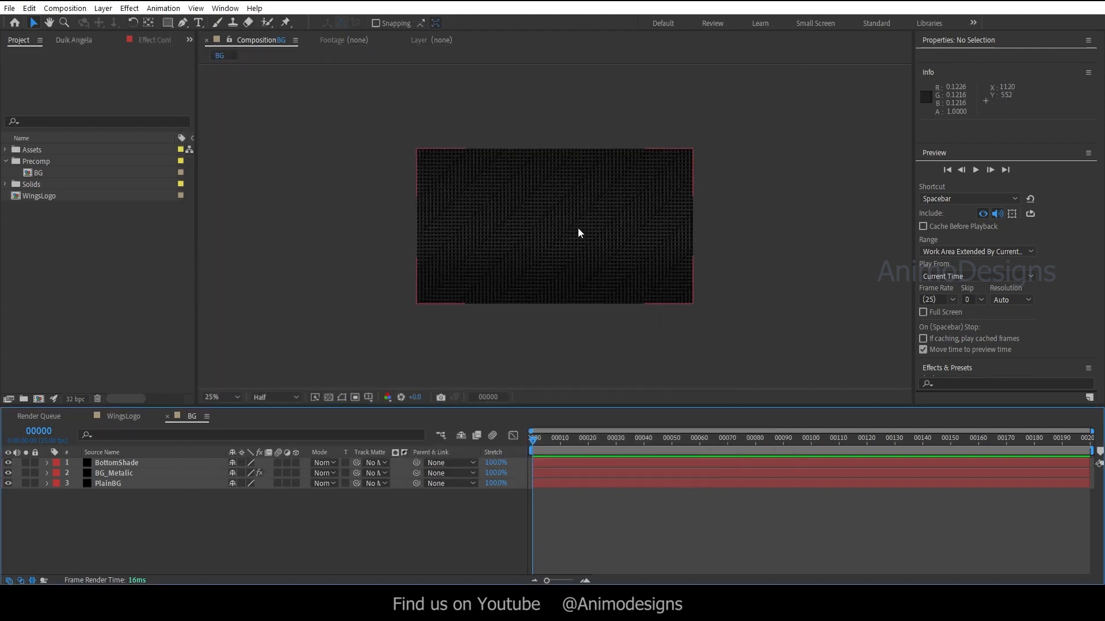
Add the BG precomposition as a layer in the WingsLogo composition.
left_click(121, 416)
left_click_drag(37, 174, 105, 494)
left_click(202, 482)
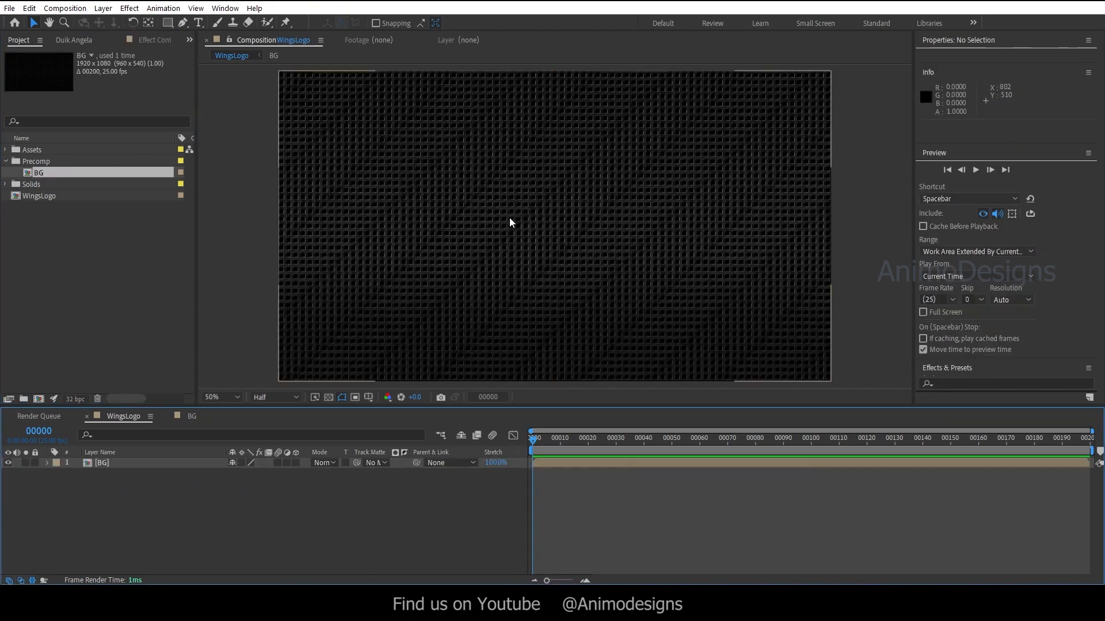
Create a text layer reading LOGO near the center of the WingsLogo composition.
key("ctrl+t")
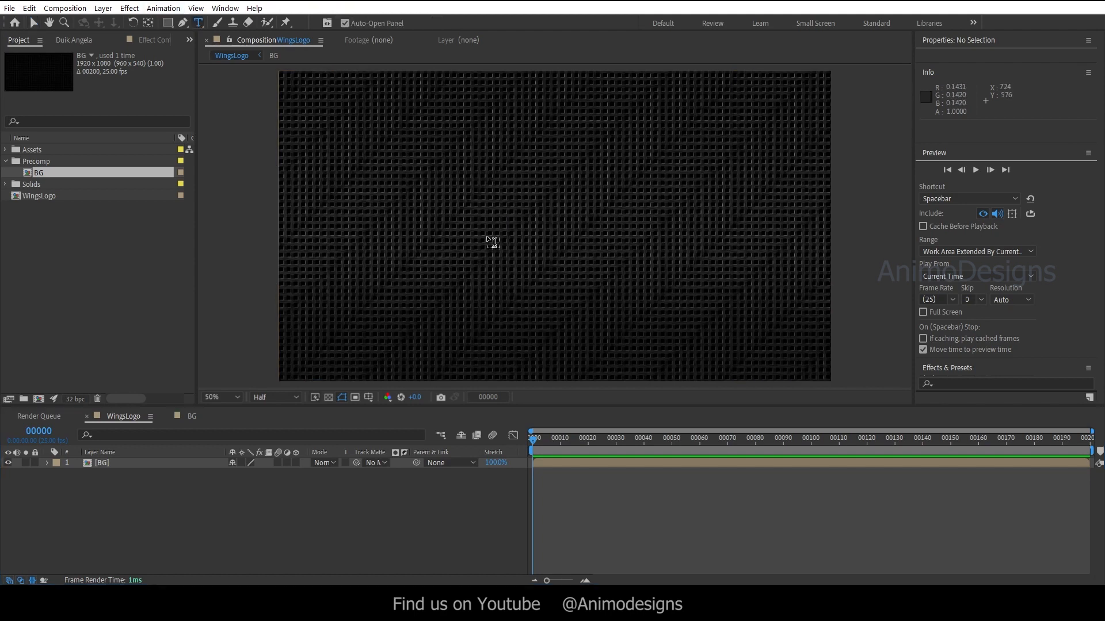
left_click(493, 243)
type("LOGO")
left_click(33, 23)
Center the LOGO text layer horizontally and vertically in the composition using Align.
left_click(113, 464)
scroll(1013, 281, "down", 10)
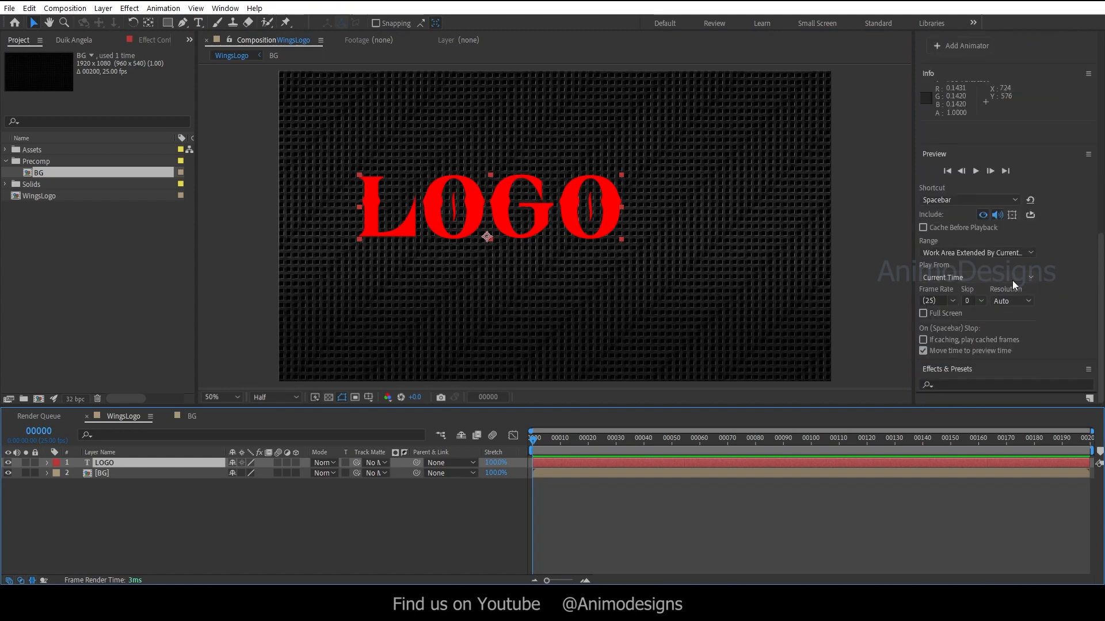
scroll(1012, 281, "up", 1)
scroll(1090, 288, "up", 10)
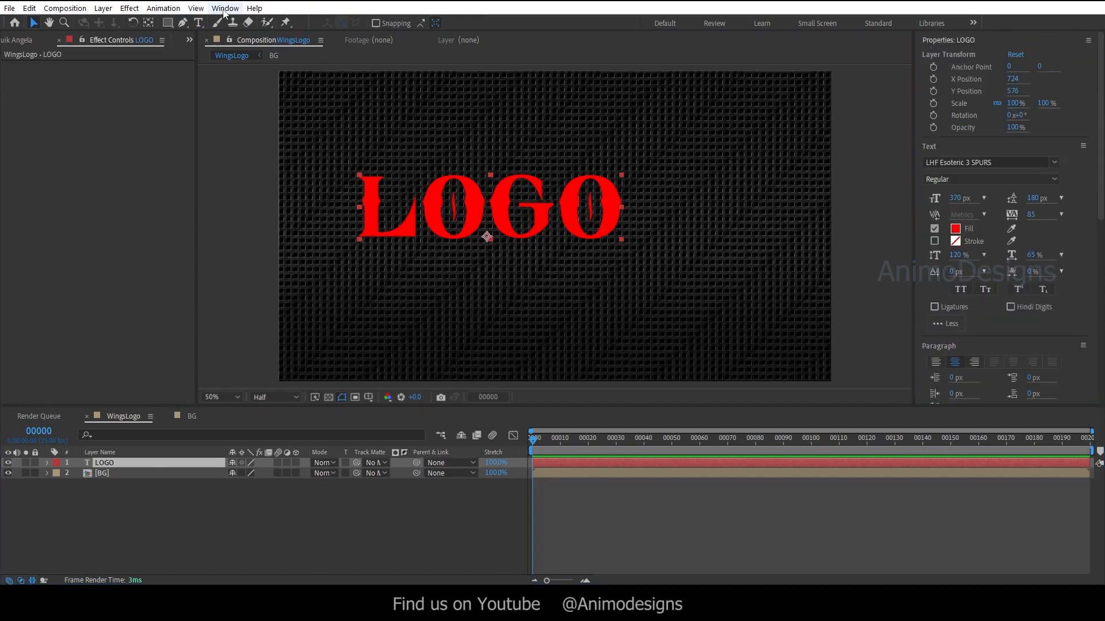
left_click(224, 11)
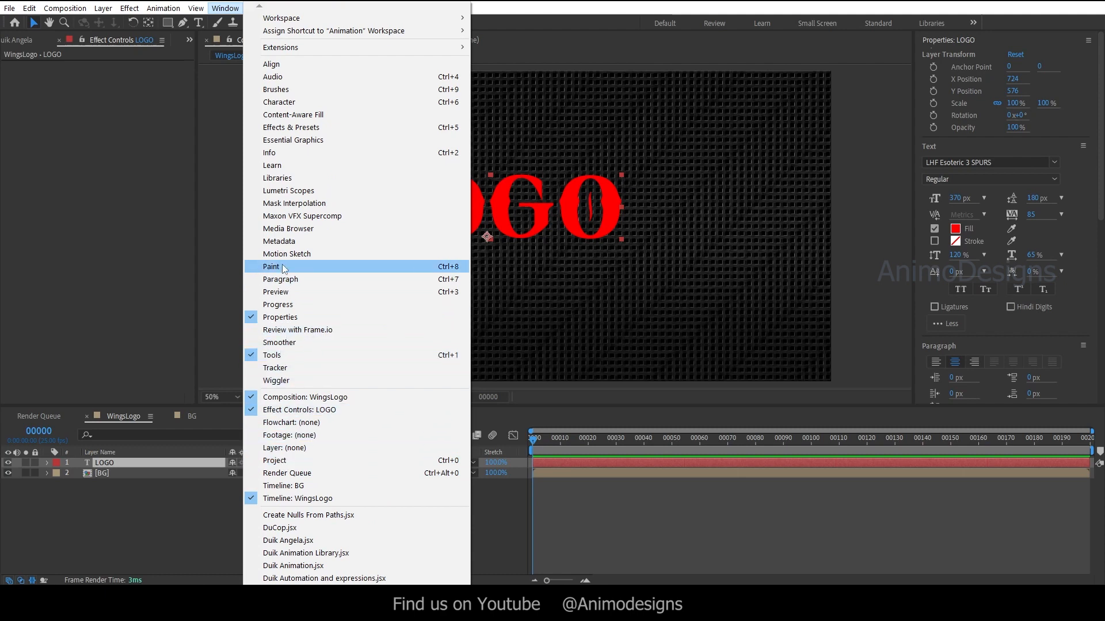
left_click(271, 63)
left_click(947, 367)
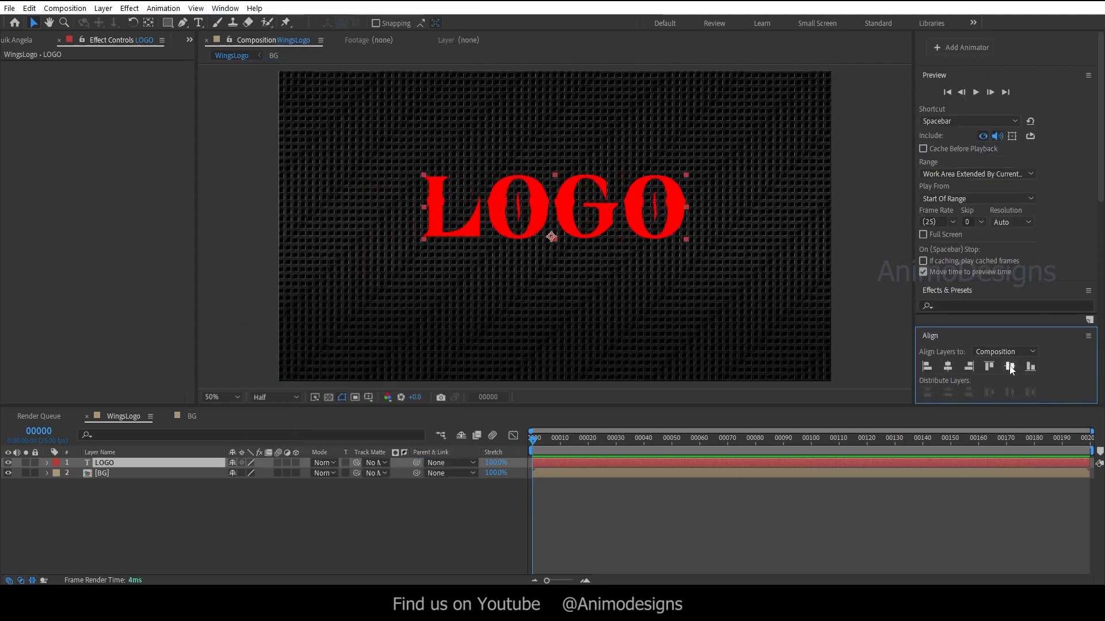
left_click(1010, 367)
left_click(133, 488)
Change the fill color of the LOGO text to white.
left_click(111, 461)
double_click(111, 460)
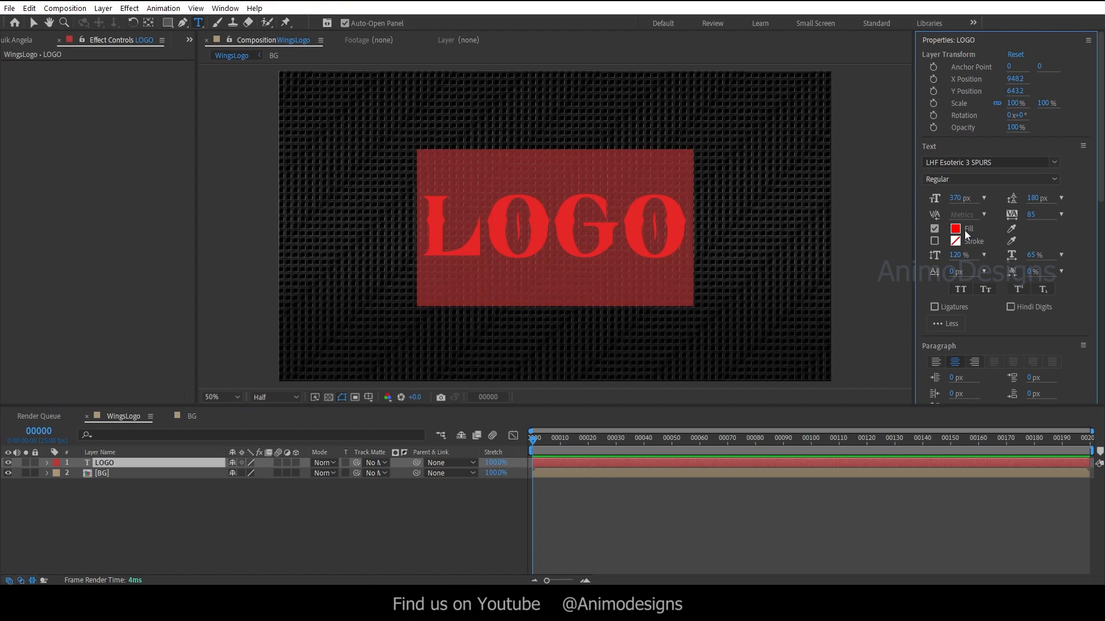
left_click(956, 229)
left_click_drag(841, 317, 696, 240)
left_click(961, 243)
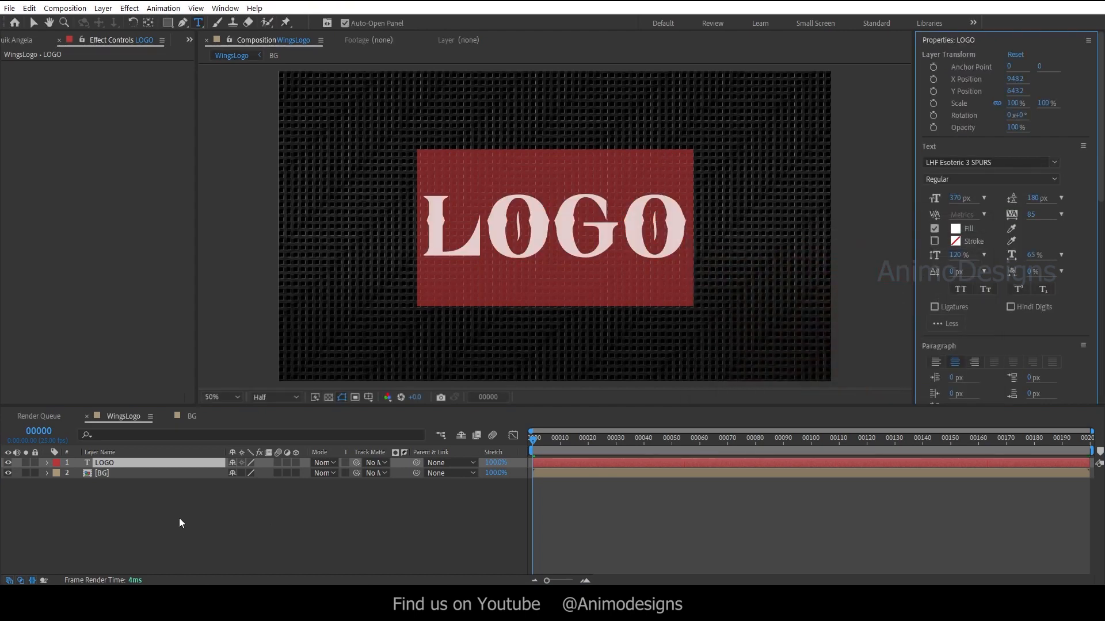
left_click(190, 516)
left_click(33, 23)
Duplicate the LOGO text layer twice and rename the topmost copy LOGOFront.
left_click(130, 463)
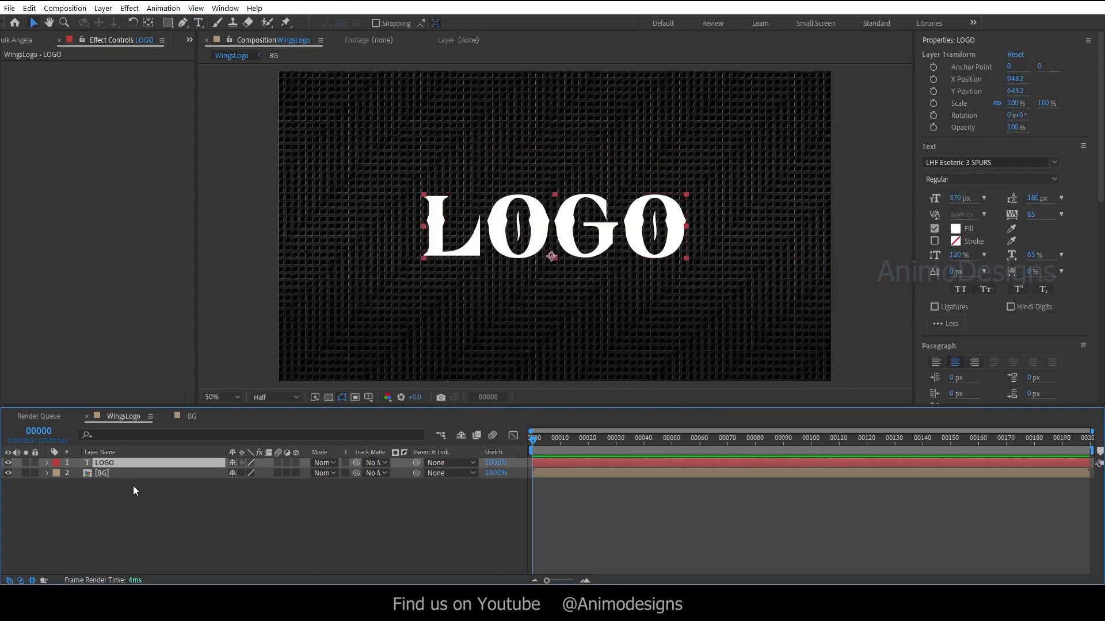
key("ctrl+d")
key("ctrl+d")
right_click(131, 464)
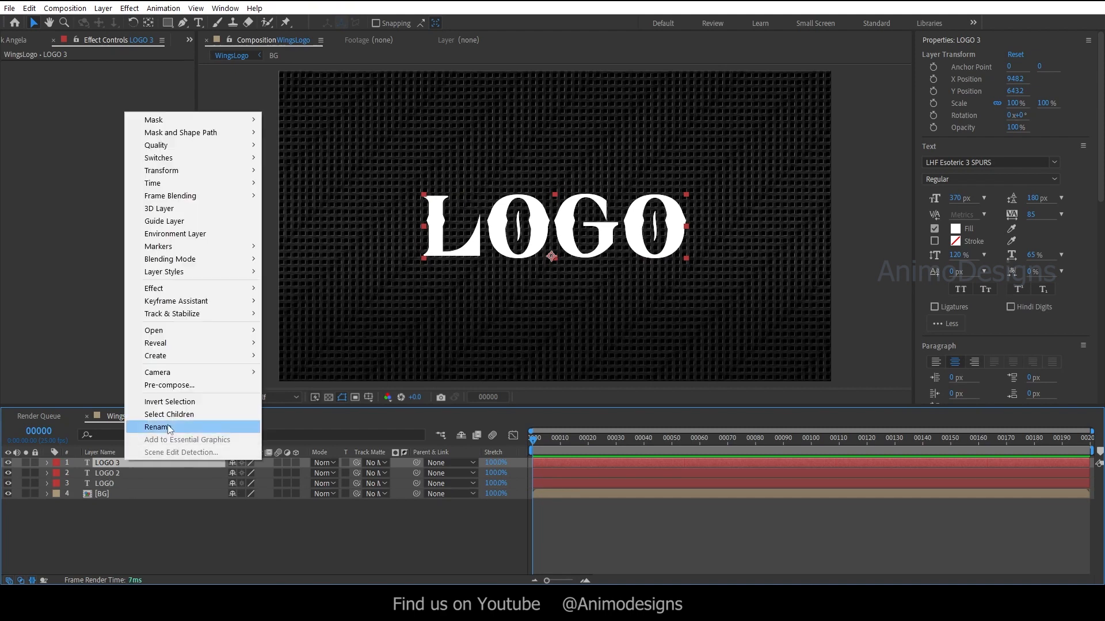
left_click(144, 426)
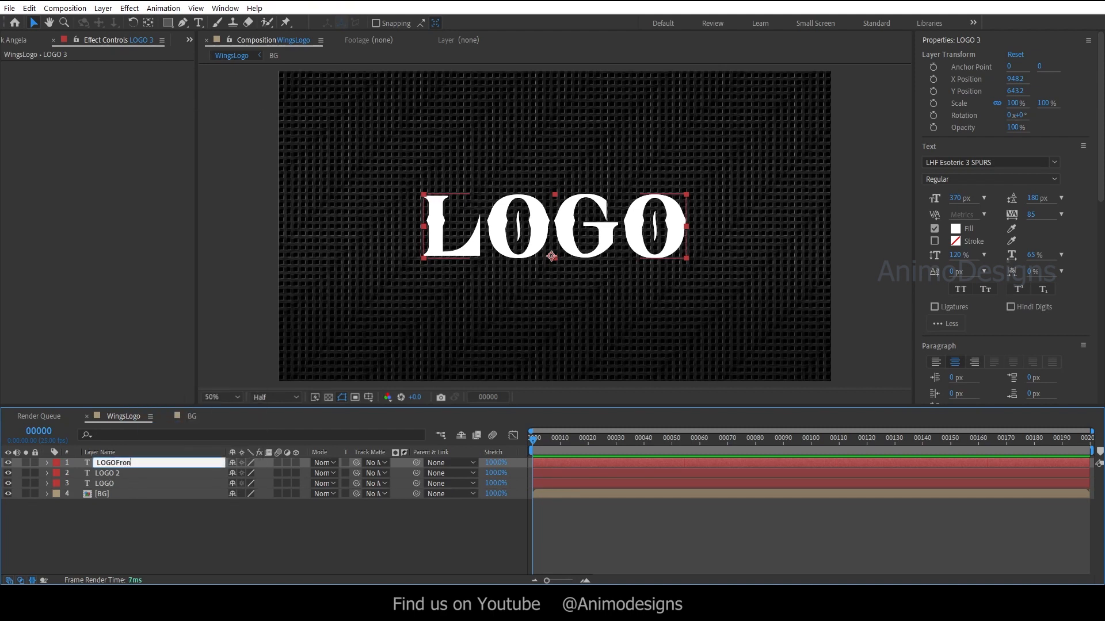
type("LOGOFront")
Rename the LOGO 2 text layer as LOGO Depth01.
left_click(115, 473)
right_click(115, 473)
left_click(144, 436)
key("End")
key("BackSpace")
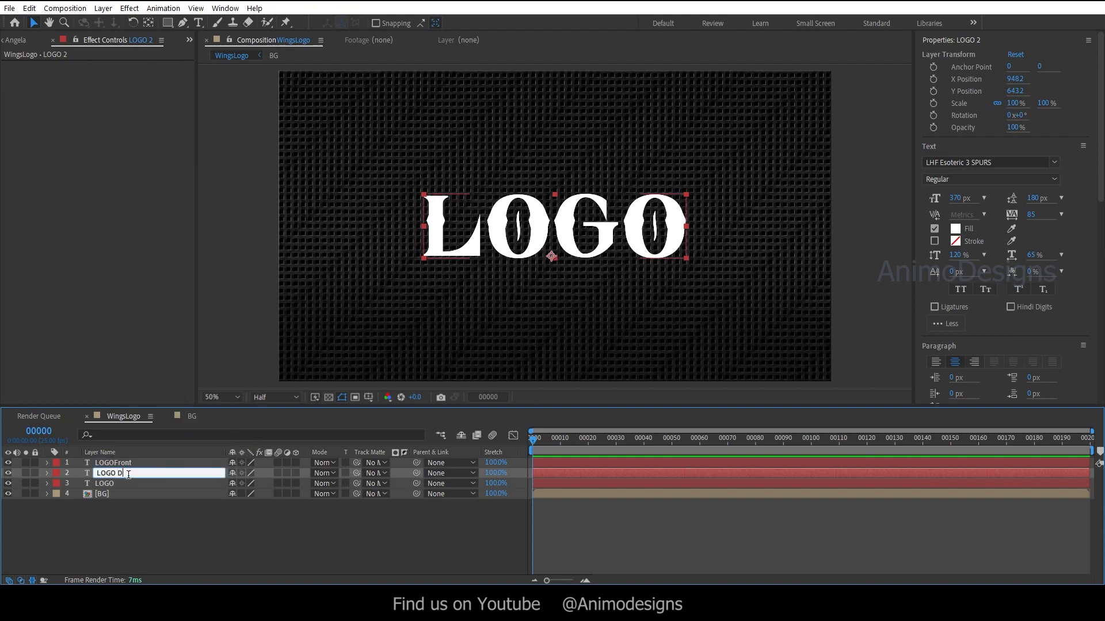
type("Depth01")
Rename the original LOGO text layer as LOGO Depth02, reusing the copied Depth01 name.
left_click_drag(180, 475, 72, 473)
key("ctrl+c")
left_click(146, 450)
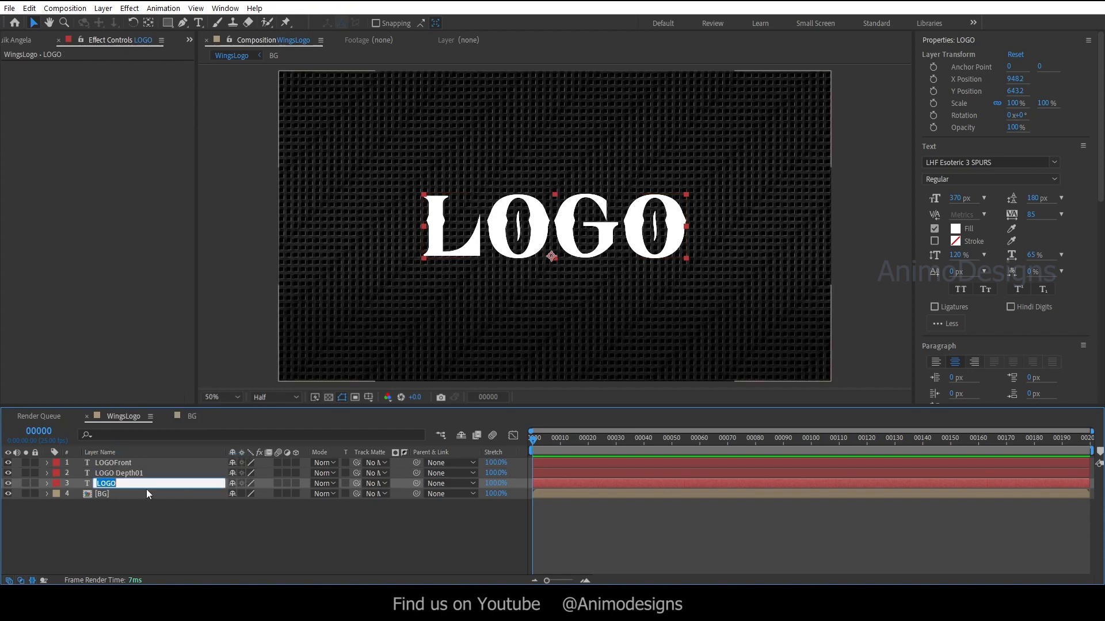
left_click_drag(134, 486, 42, 489)
key("ctrl+v")
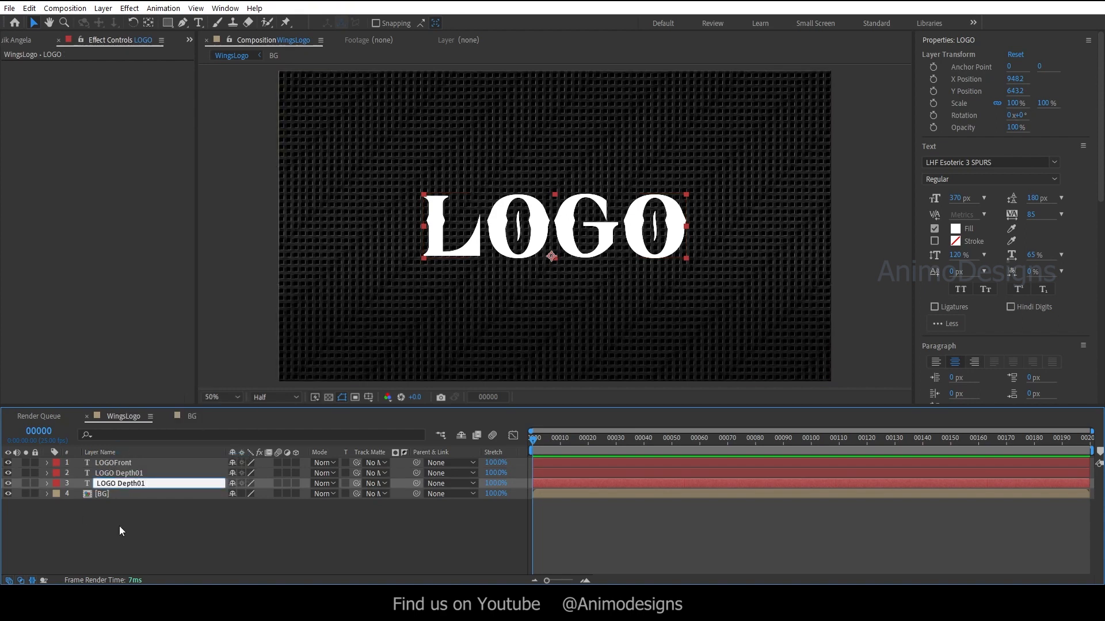
left_click(154, 509)
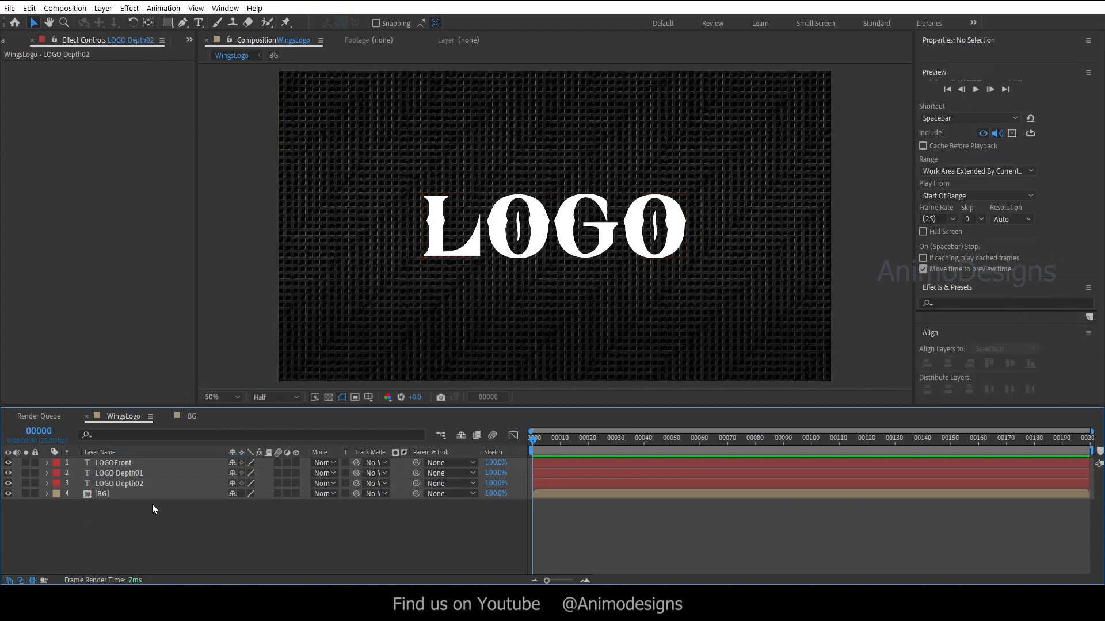
Hide the LOGOFront and LOGO Depth02 layers, and make LOGO Depth01 a 3D layer.
left_click(8, 483)
left_click(8, 463)
left_click(104, 475)
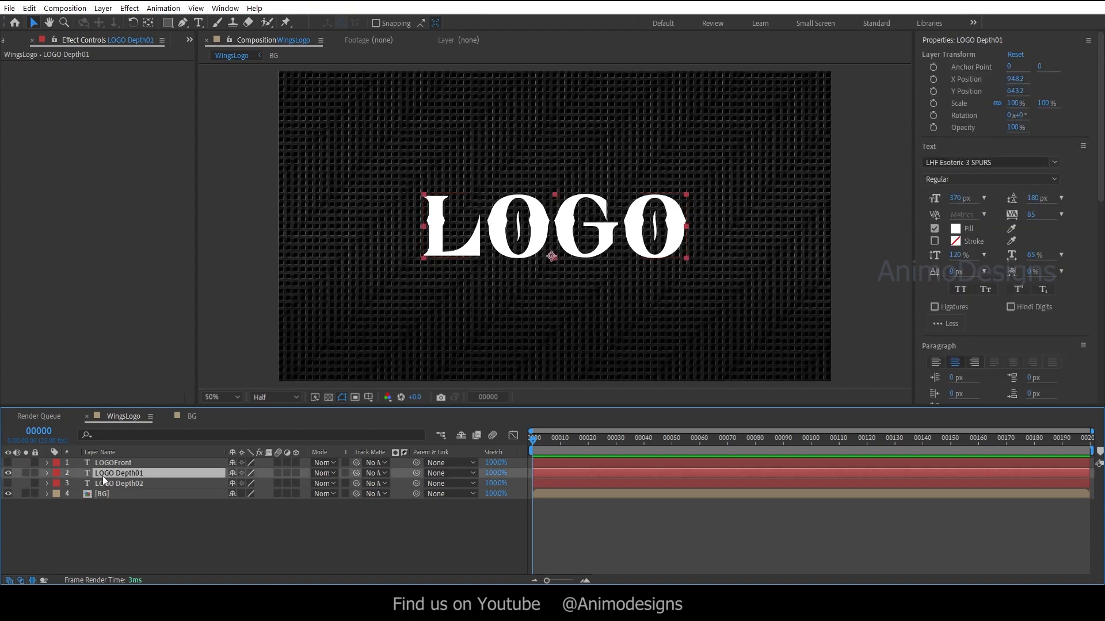
left_click(47, 473)
left_click_drag(521, 407, 527, 377)
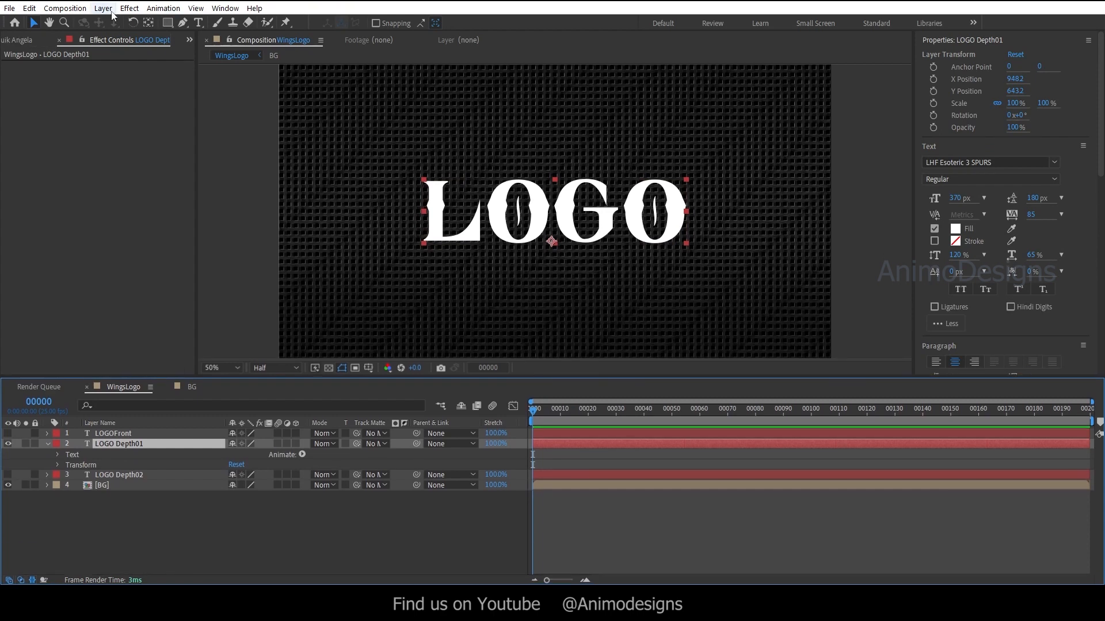
left_click(296, 444)
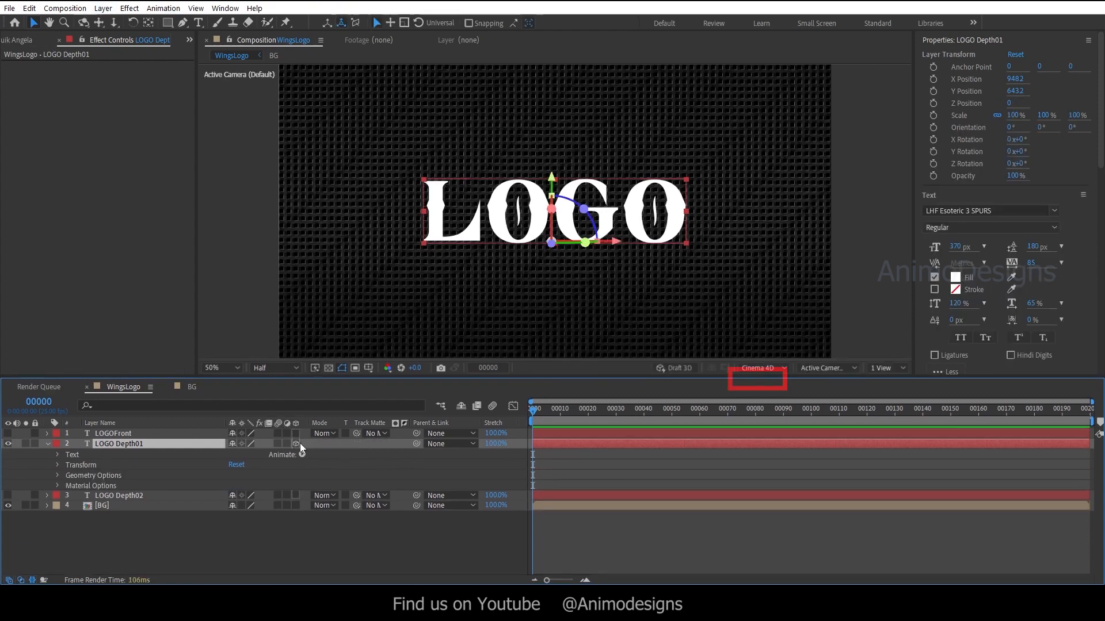
Set the extrusion depth of the LOGO Depth01 layer to 20 in its geometry options.
left_click(58, 475)
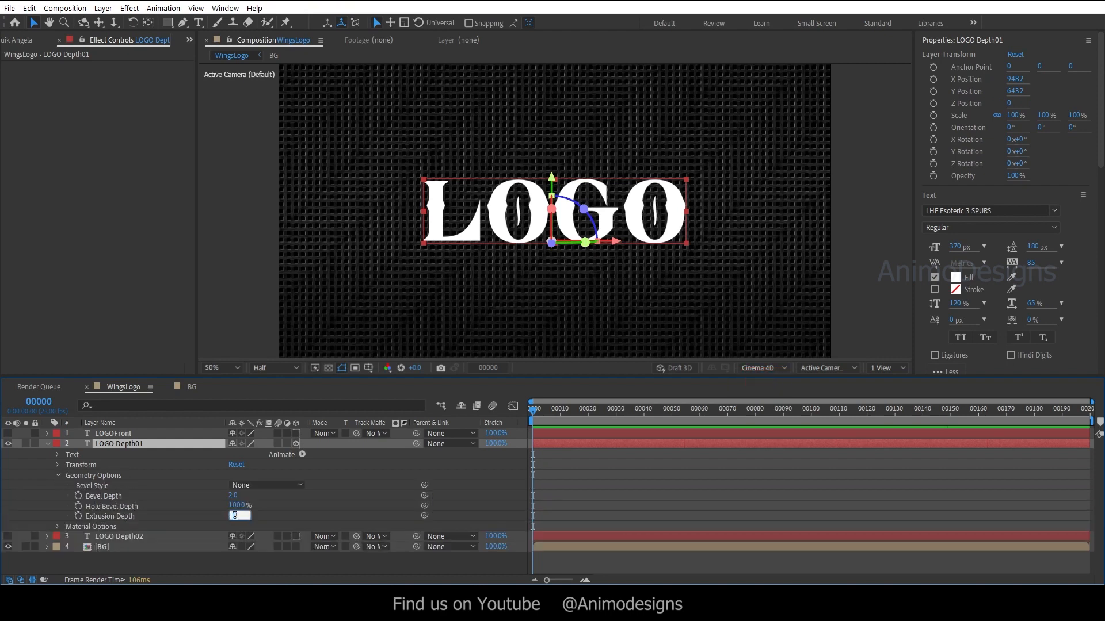
left_click(235, 516)
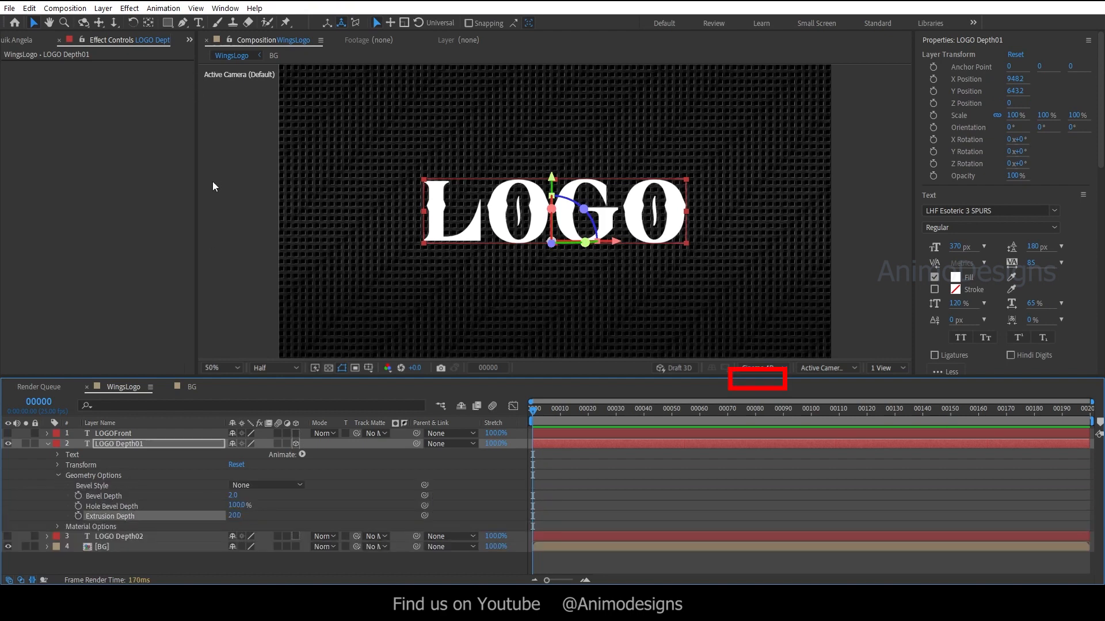
left_click(47, 443)
left_click(91, 500)
Add a new camera to the WingsLogo composition, accepting its current settings.
left_click(103, 8)
mouse_move(115, 20)
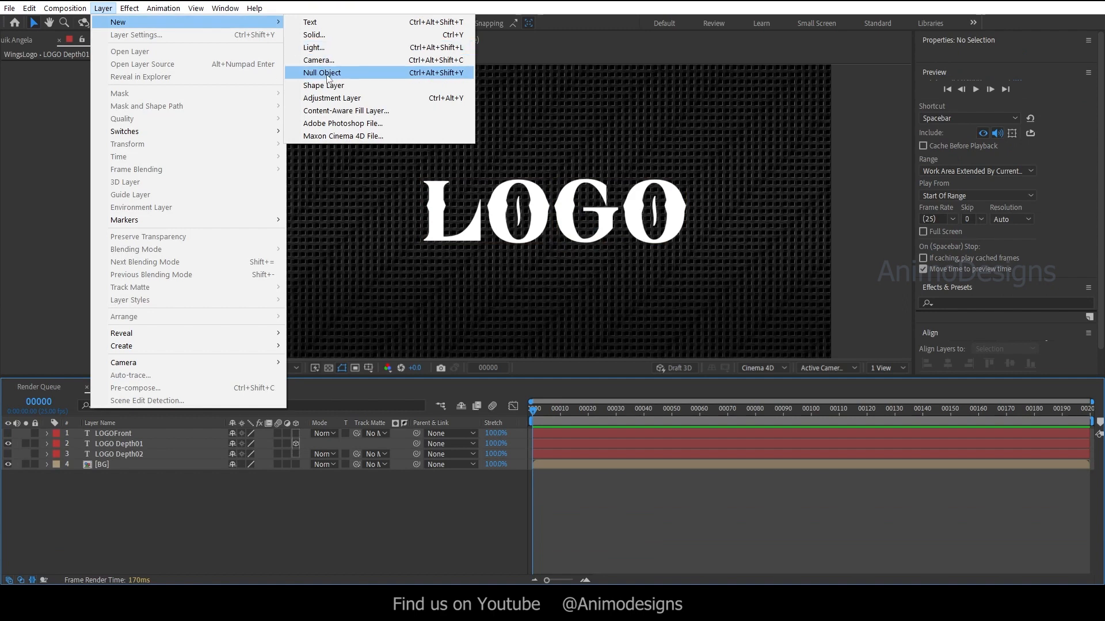
left_click(311, 57)
left_click(676, 423)
Add a Point light at 100% intensity with Smooth falloff and shadow casting turned off.
left_click(103, 8)
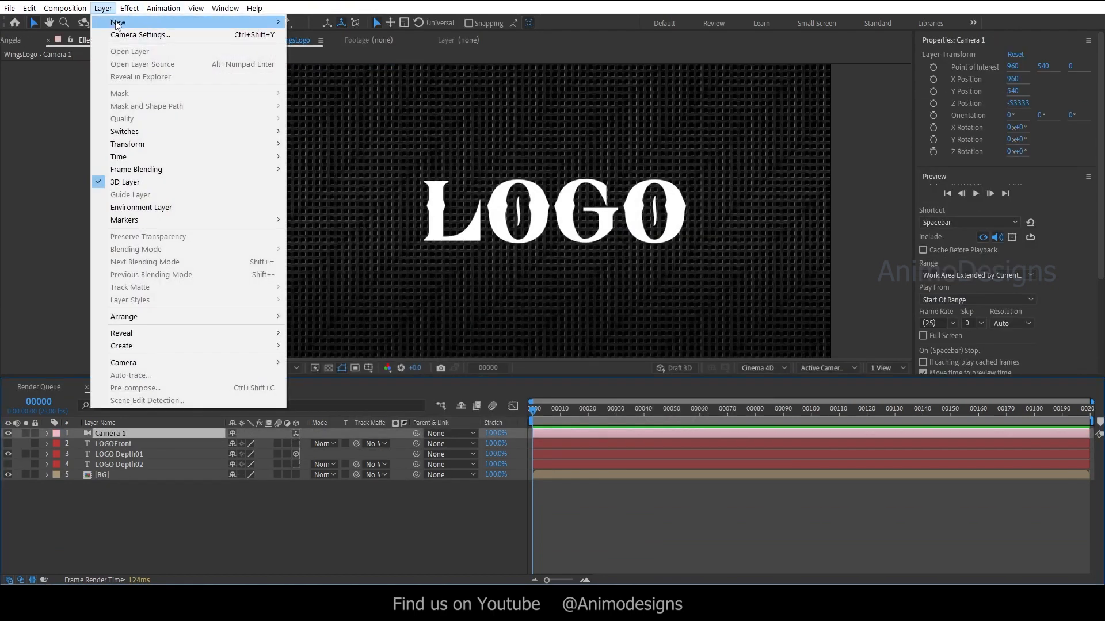
left_click(311, 48)
left_click(194, 278)
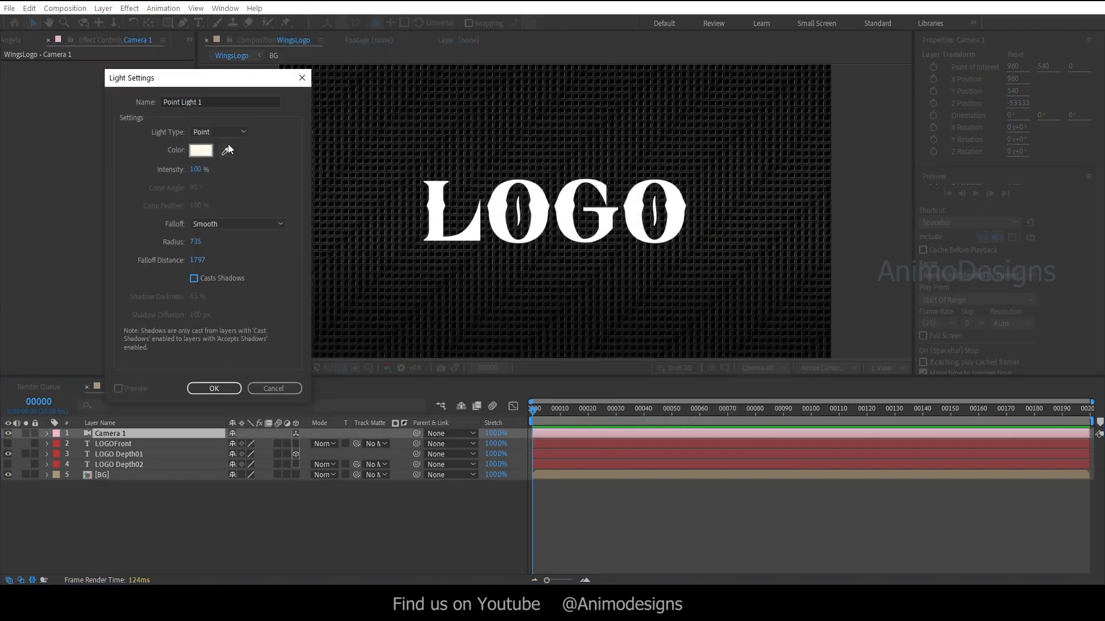
left_click(214, 388)
Lower the point light to about Y 525, and move it in the Top view to about Z -395.
left_click(124, 444)
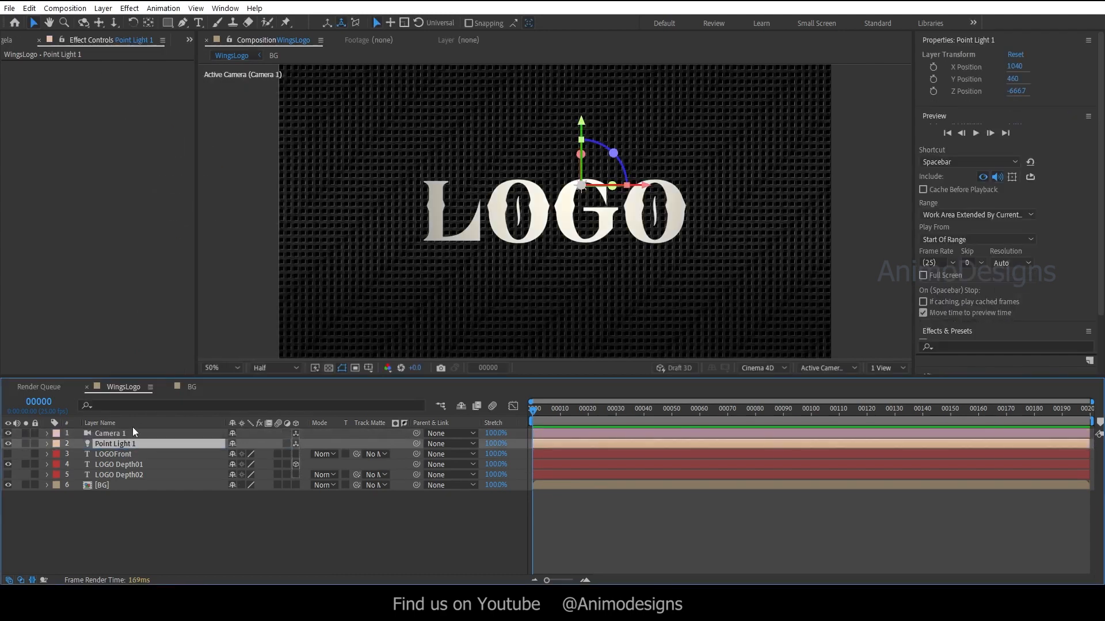
left_click_drag(582, 122, 581, 143)
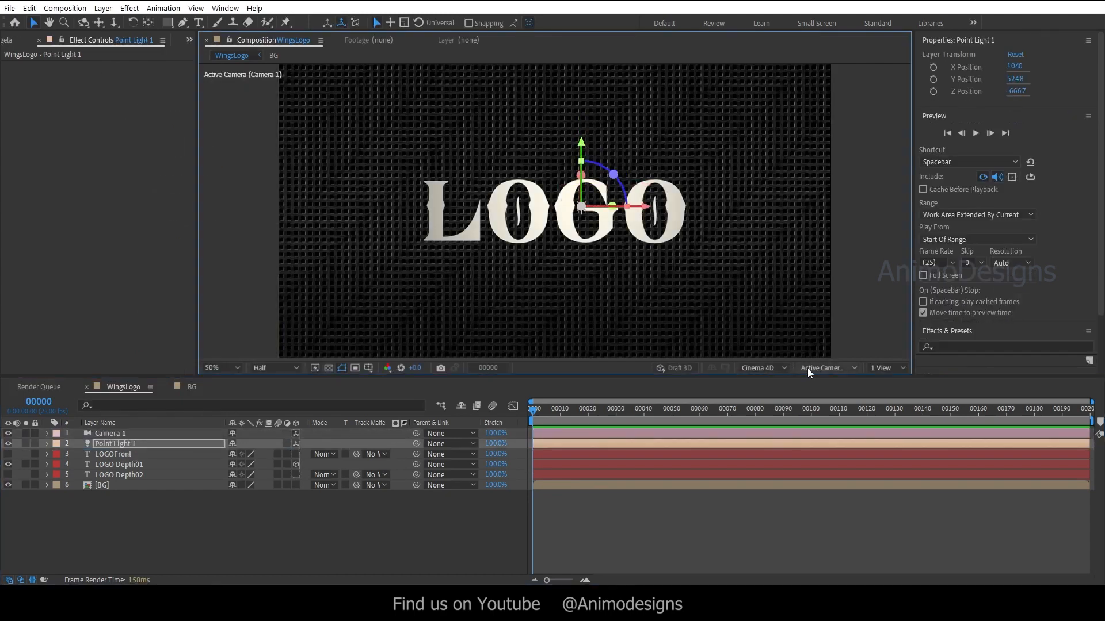
left_click(824, 367)
left_click(829, 215)
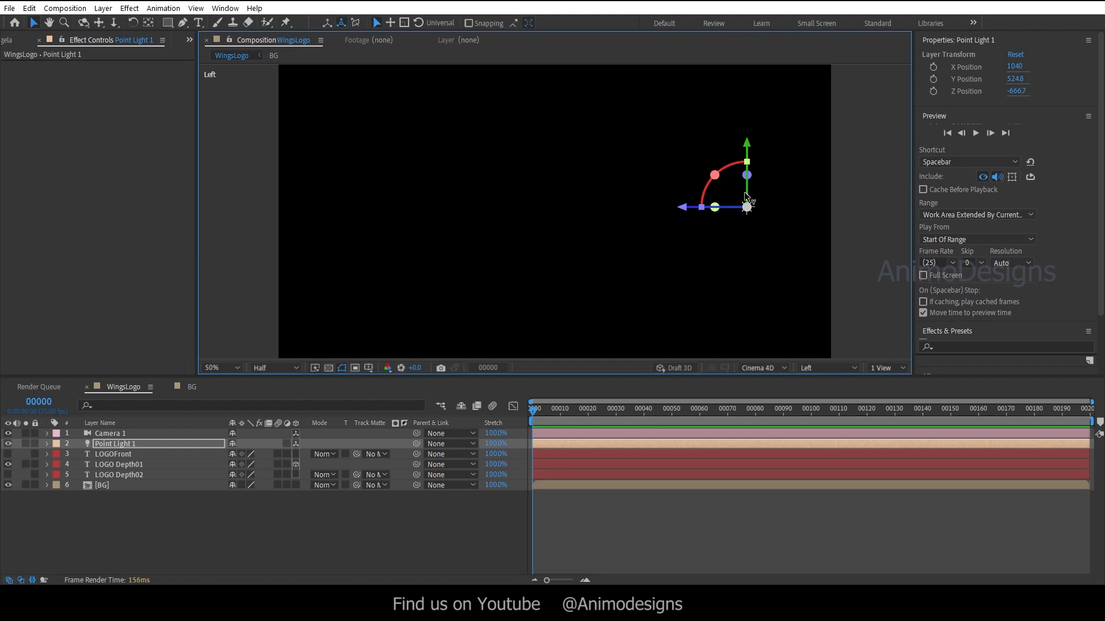
left_click(811, 373)
left_click(828, 232)
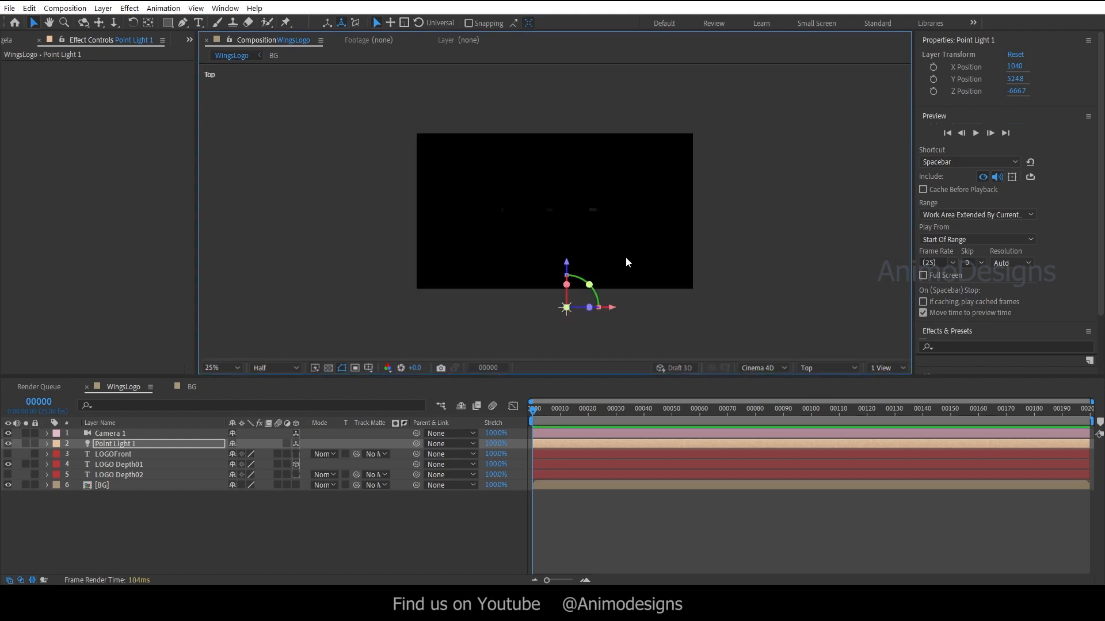
left_click_drag(567, 262, 578, 209)
Raise the point light to about Y 145 in the Left view, leaving its light settings as they are.
left_click(828, 368)
left_click(815, 215)
left_click_drag(613, 170, 620, 114)
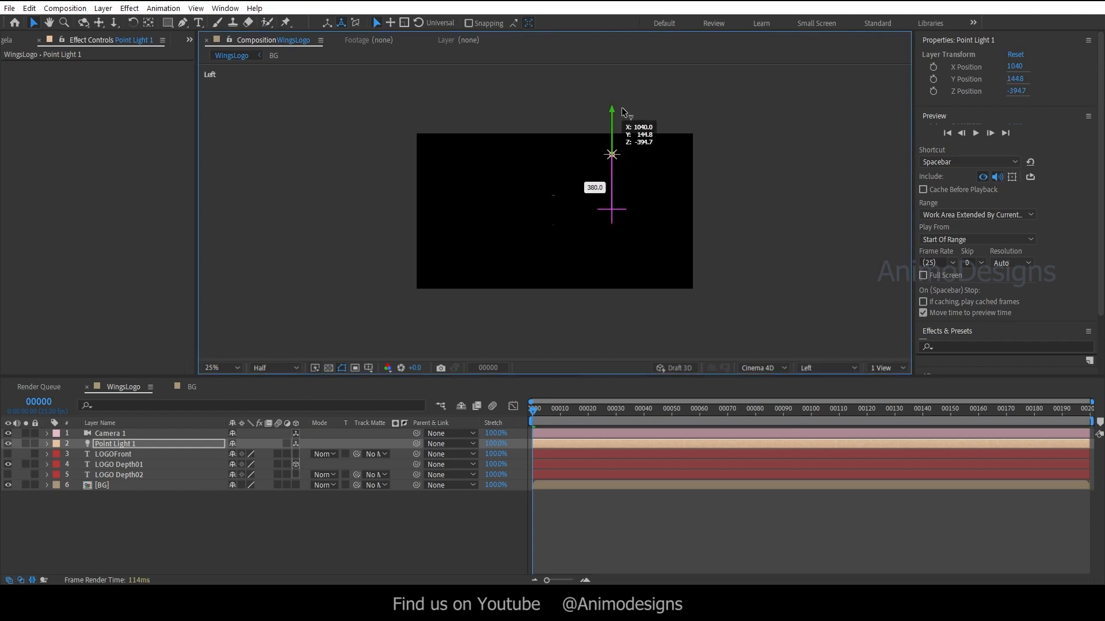
double_click(106, 442)
left_click(268, 388)
Switch back to the active camera view and hide the BG layer.
left_click(828, 368)
left_click(834, 151)
left_click(7, 486)
left_click(8, 486)
left_click(7, 485)
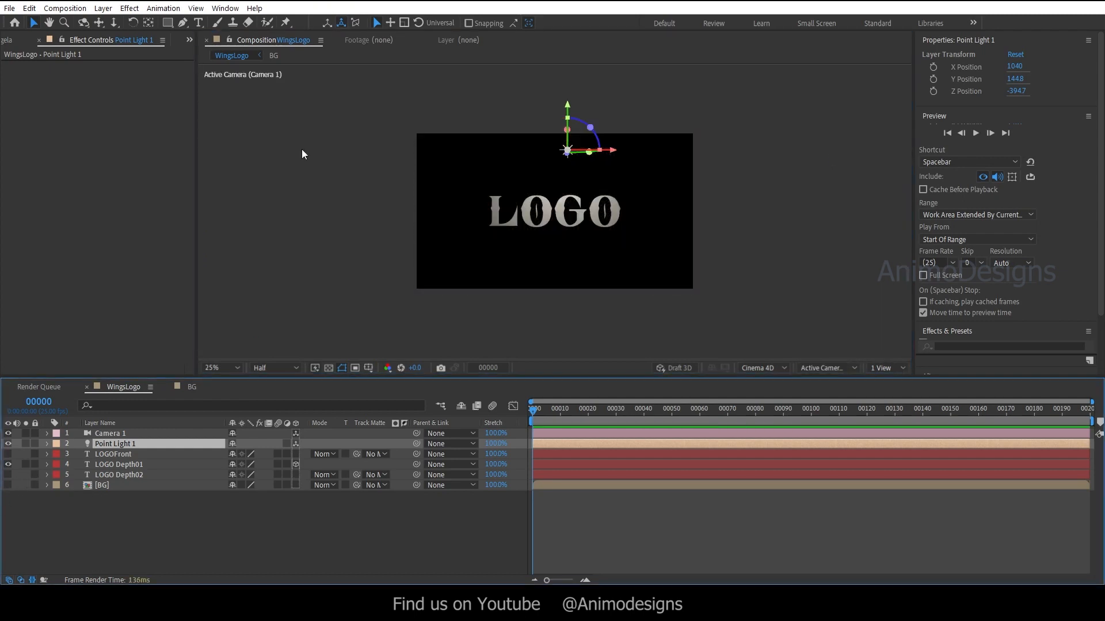
Reposition the point light in the Top view to about X 1360 and Z -591.
left_click(829, 368)
left_click(816, 216)
left_click(831, 368)
left_click(816, 228)
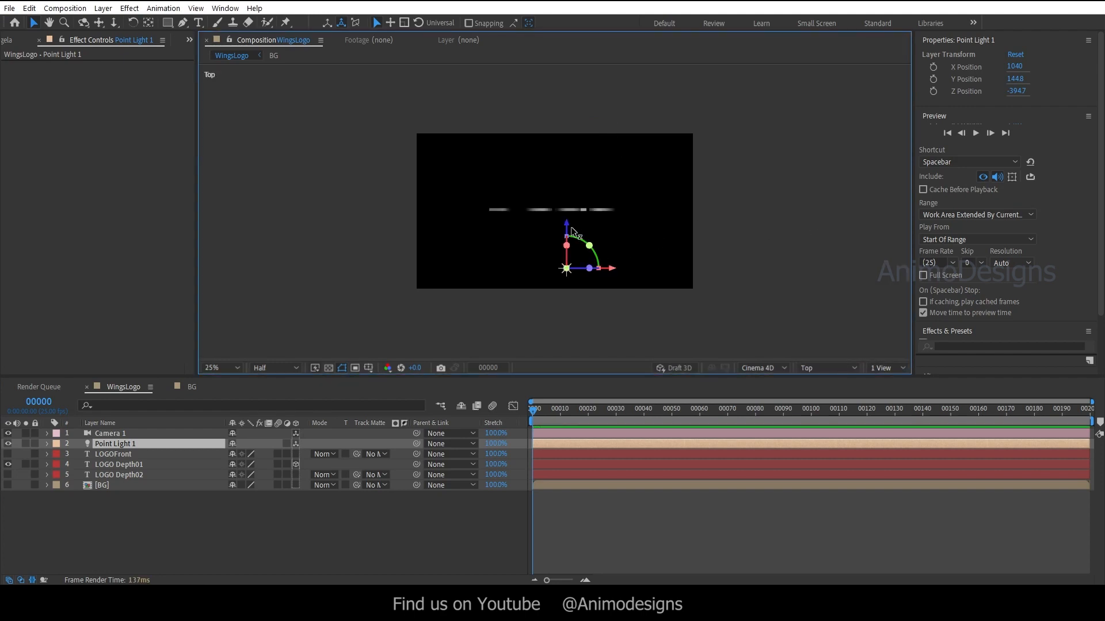
left_click_drag(571, 232, 568, 233)
left_click_drag(612, 273, 659, 275)
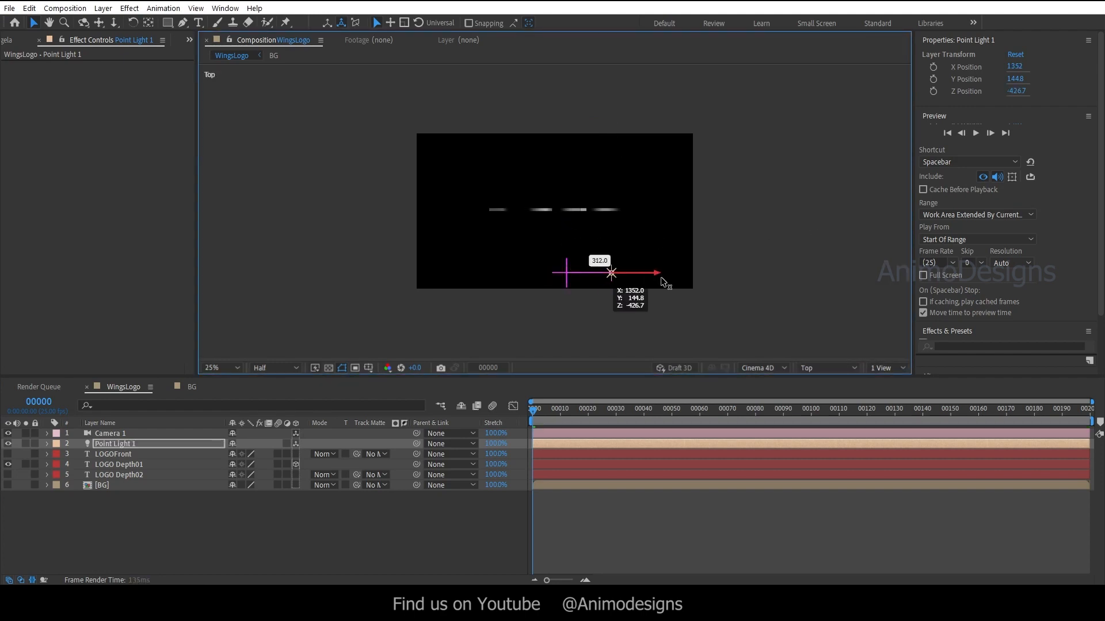
left_click(126, 445)
left_click_drag(612, 242, 612, 265)
Add an Ambient light with its intensity set to 35%.
left_click(103, 8)
mouse_move(109, 18)
left_click(316, 47)
left_click(222, 224)
left_click(225, 252)
left_click(218, 132)
left_click(210, 183)
left_click(196, 169)
type("3")
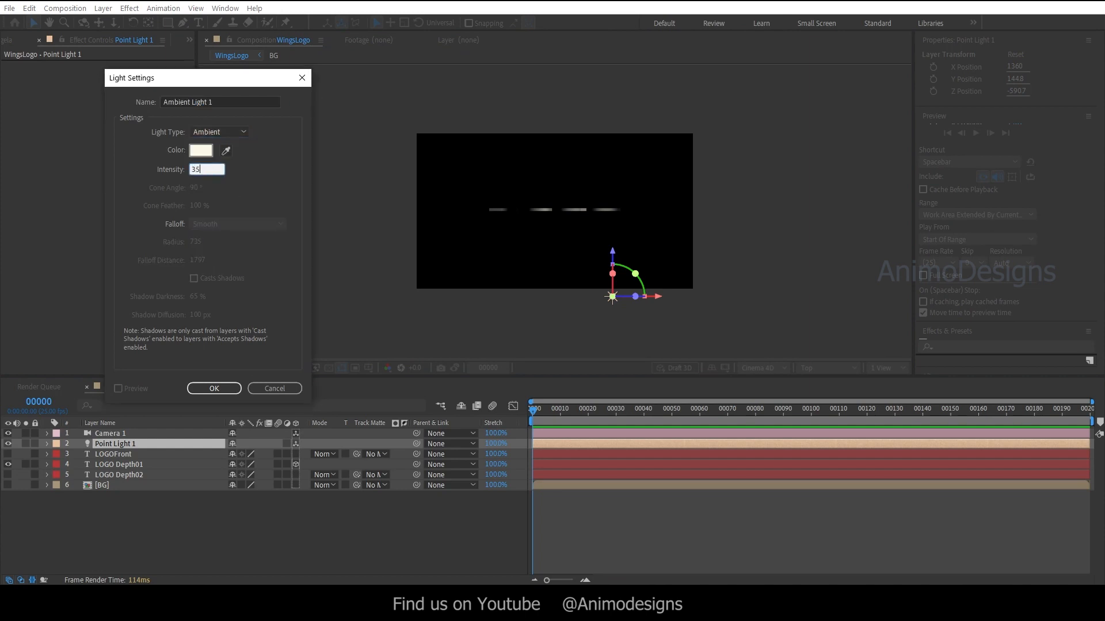
type("5")
key("Return")
Return to the active camera view and add a null object above the camera layer.
left_click(828, 368)
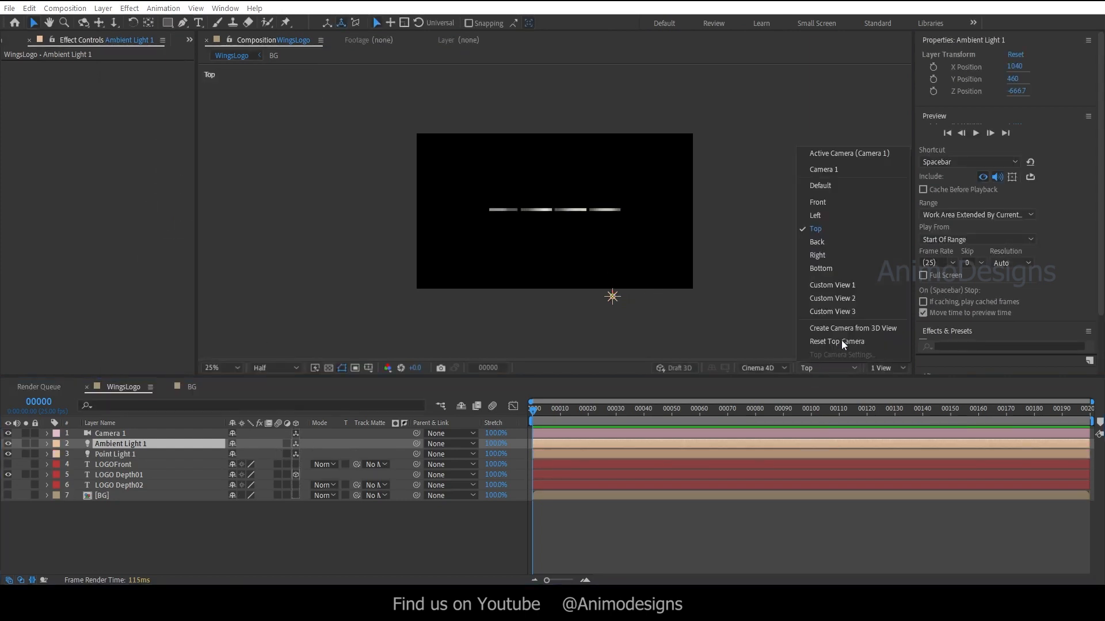
left_click(852, 152)
scroll(549, 237, "up", 2)
left_click(115, 433)
left_click(83, 22)
left_click(103, 8)
mouse_move(115, 21)
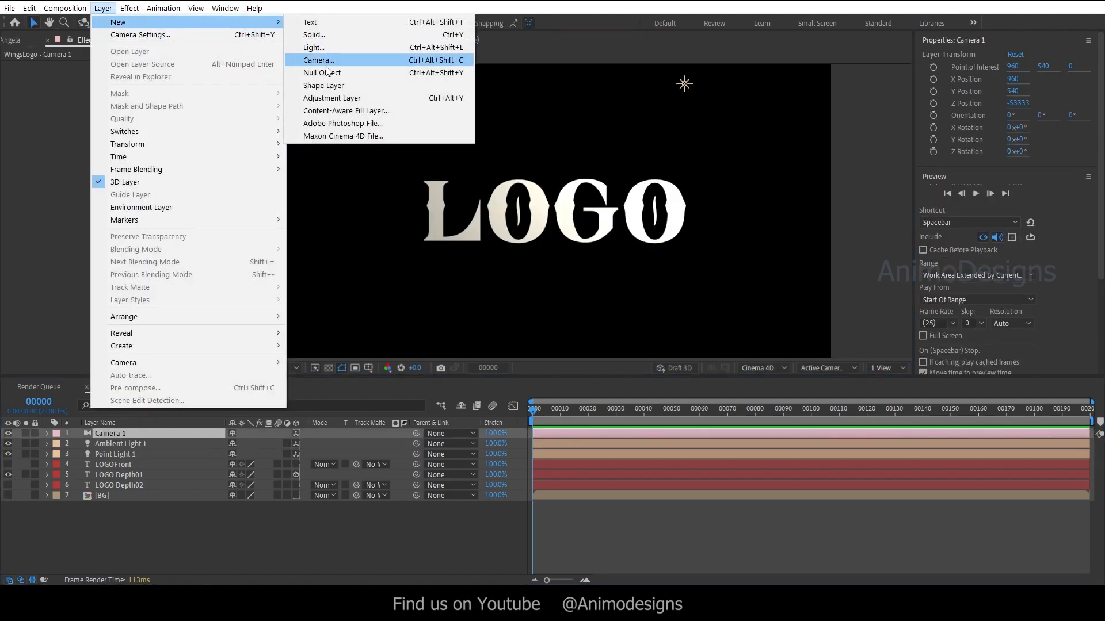
left_click(322, 72)
key("a")
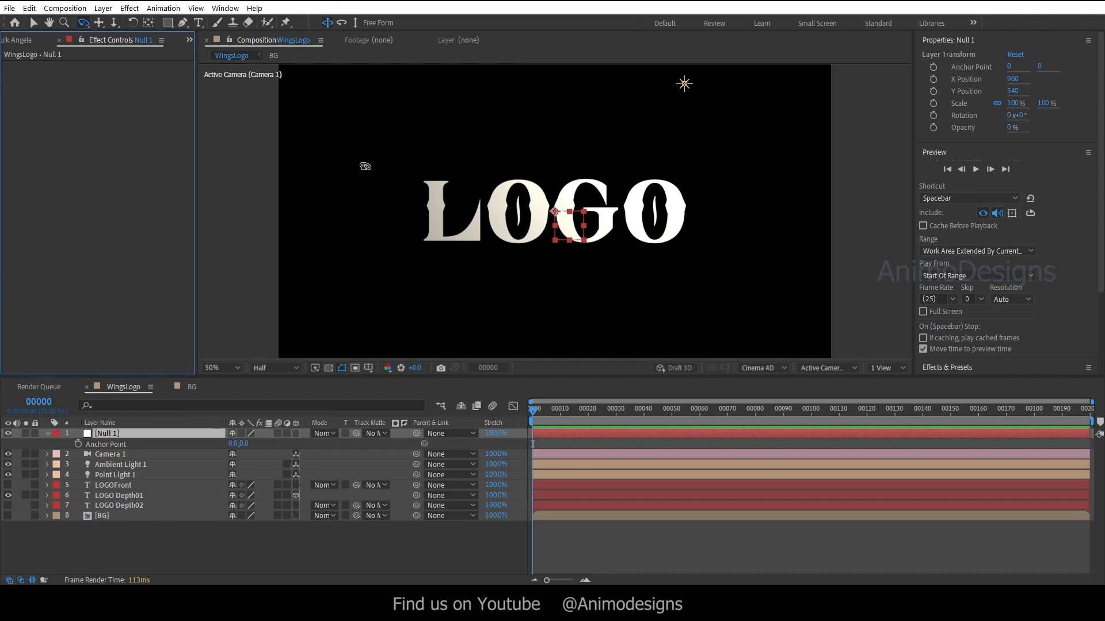
Rename the null object as CameraCntrl and make it a 3D layer.
right_click(110, 435)
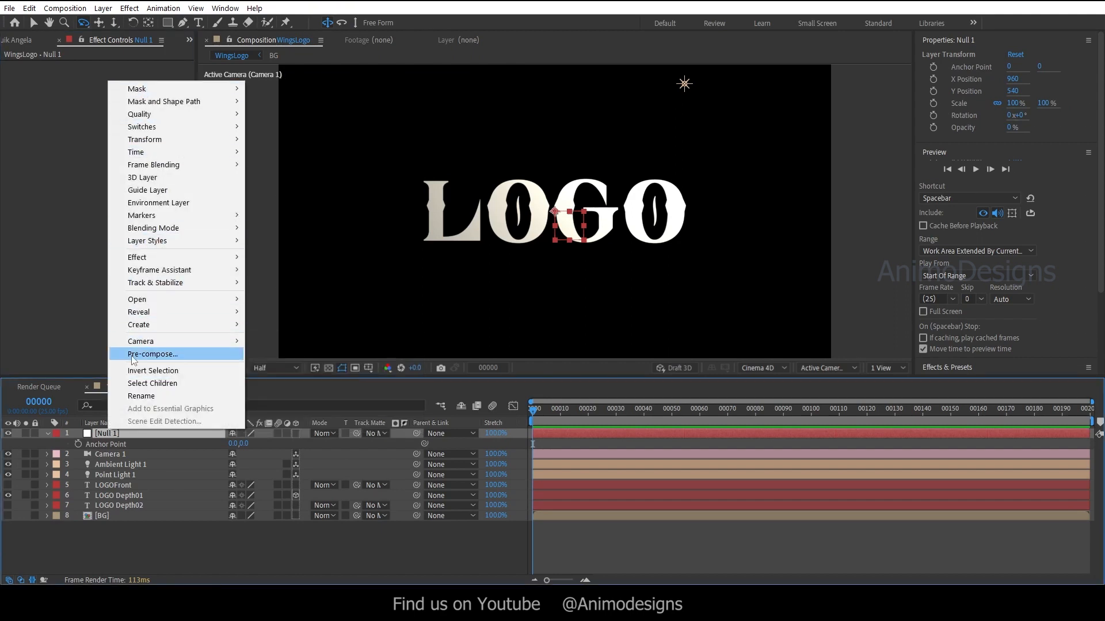
left_click(147, 395)
type("CameraCntr")
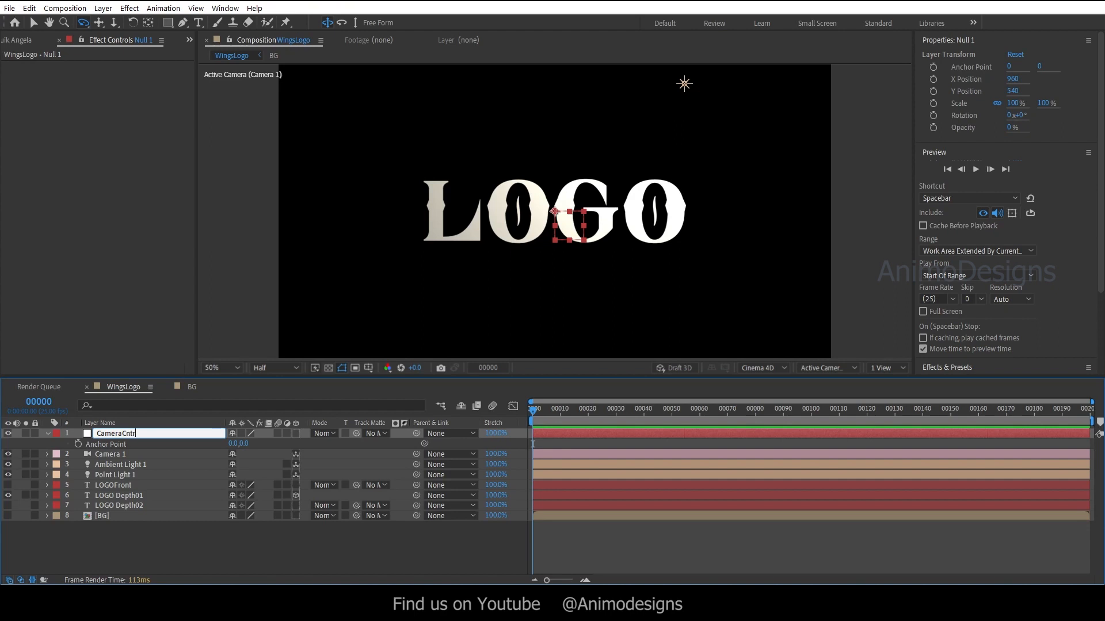
key("Return")
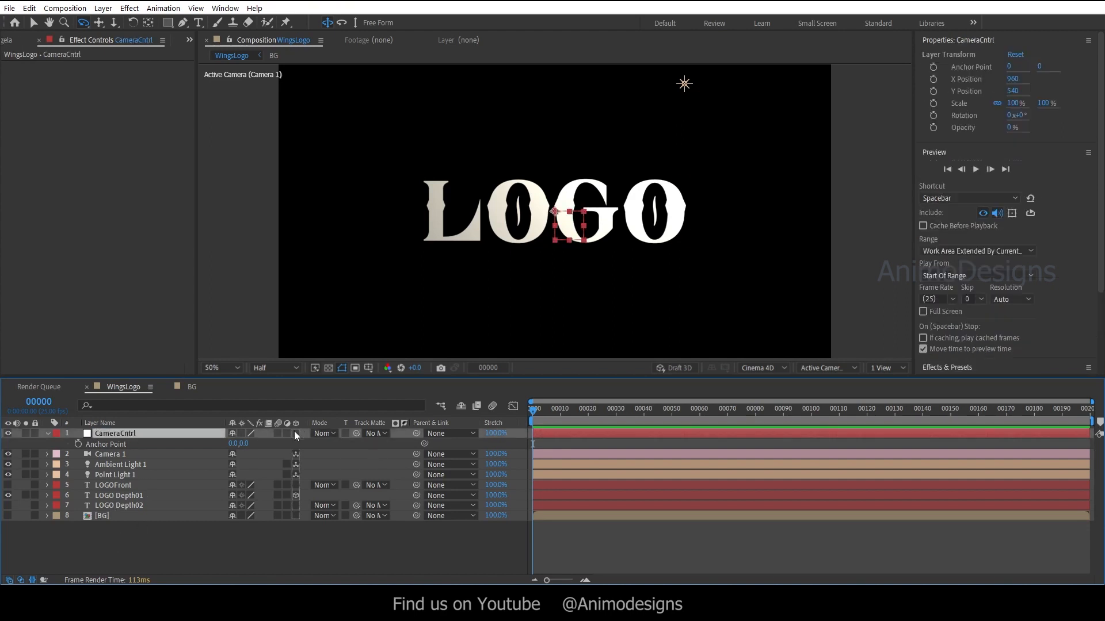
left_click(295, 434)
left_click(48, 433)
Parent the Camera 1 layer to the CameraCntrl null.
left_click(115, 443)
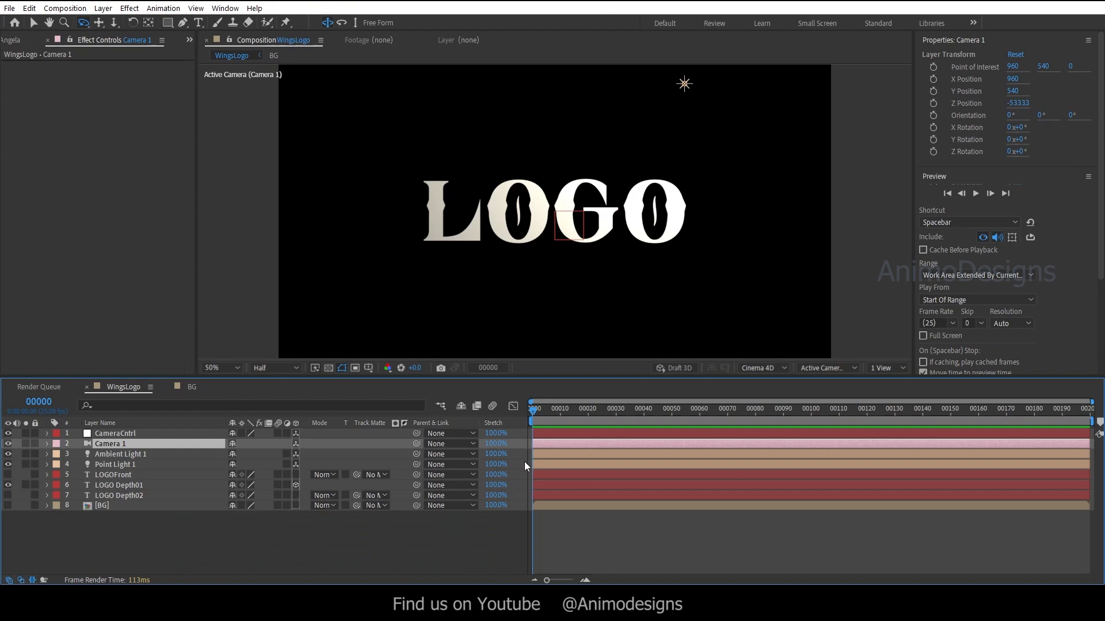
left_click(450, 444)
left_click(455, 471)
Rotate the CameraCntrl null to about 43° on its Y axis to view the logo from an angle.
left_click(126, 434)
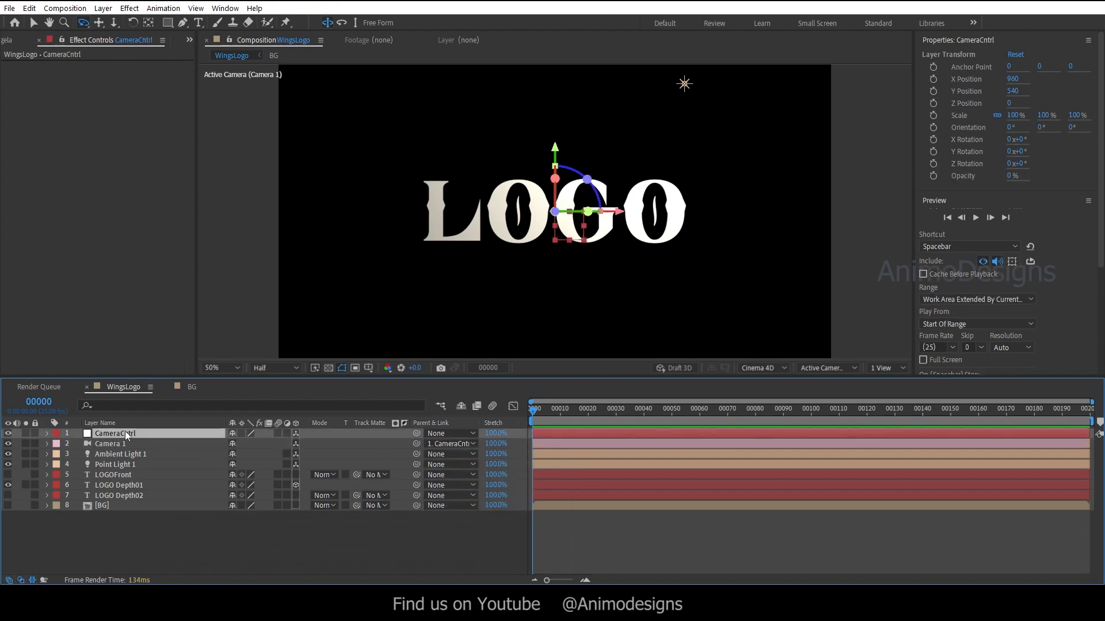
key("r")
left_click_drag(245, 463, 269, 464)
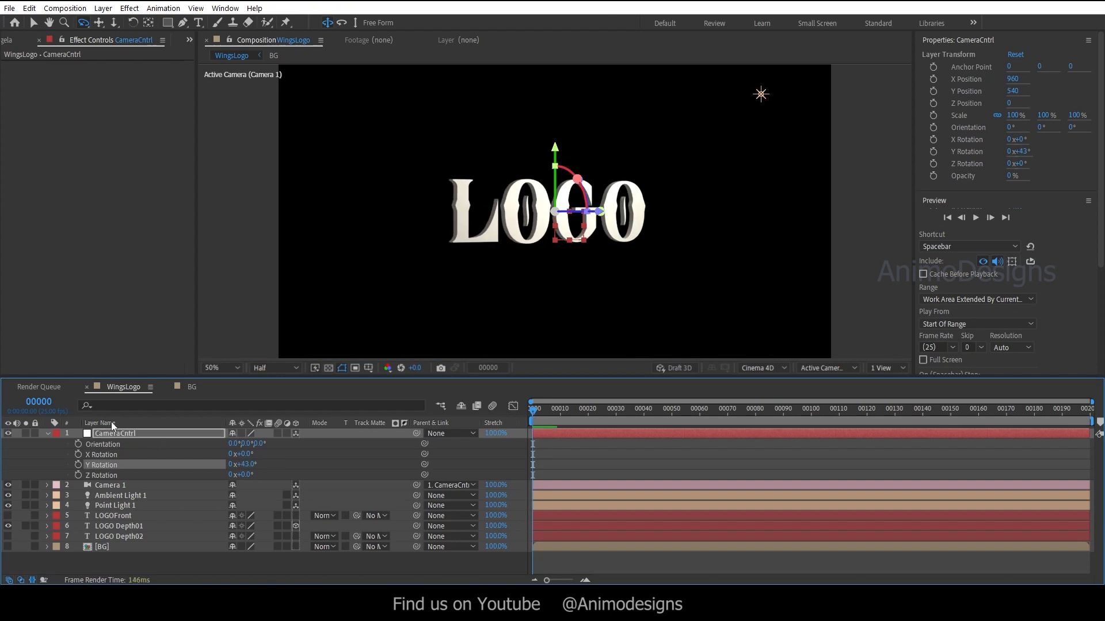
left_click(47, 433)
left_click_drag(279, 377, 278, 370)
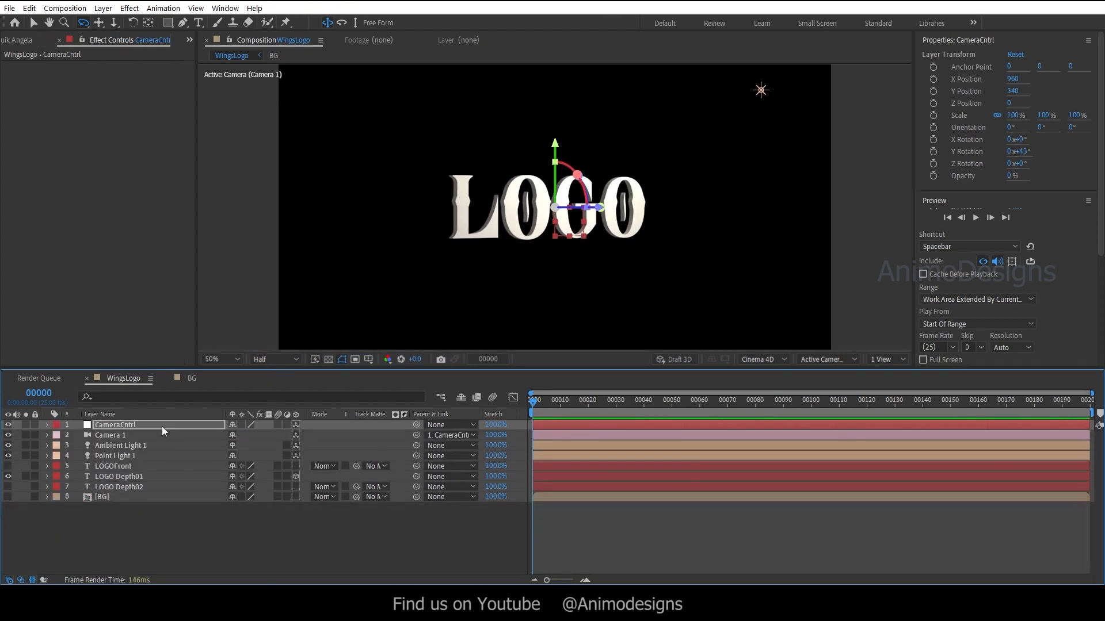
Set the extrusion depth of the LOGO Depth01 layer to 30.
left_click(112, 446)
left_click(111, 456)
left_click(112, 474)
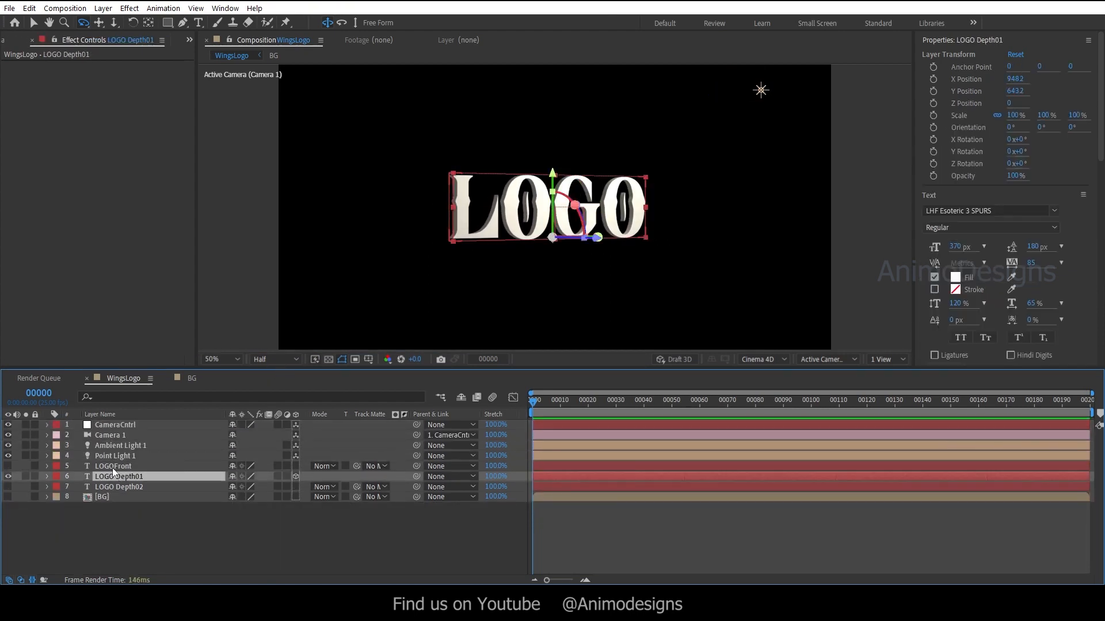
left_click(47, 477)
left_click(234, 548)
type("300")
key("Return")
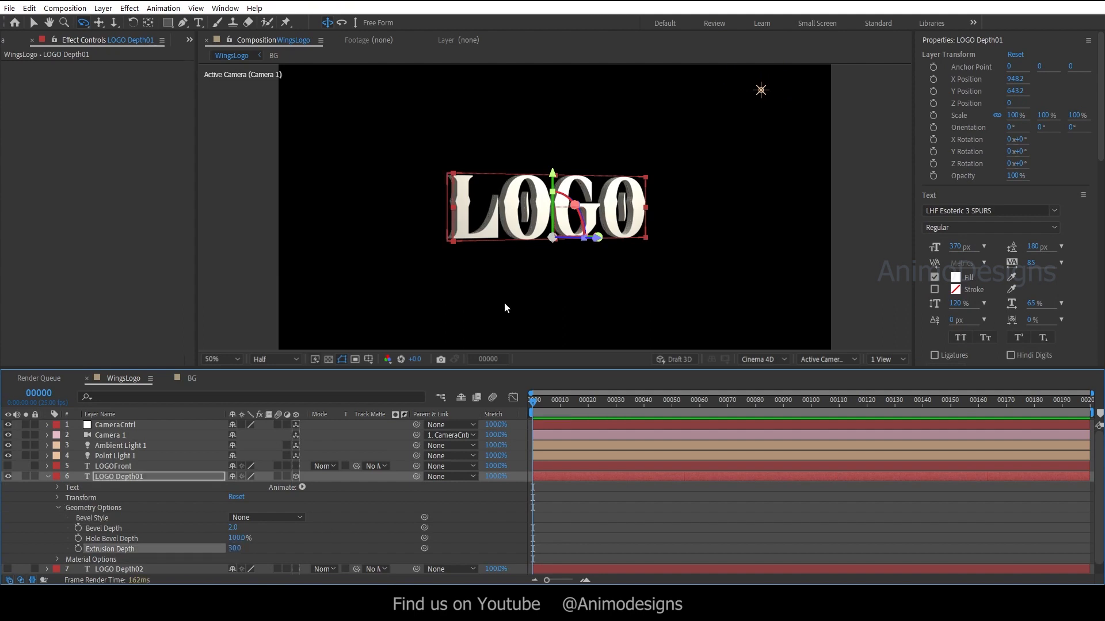
Set the composition preview to 100% magnification and Full resolution.
key("period")
left_click(33, 22)
left_click(275, 359)
left_click(282, 376)
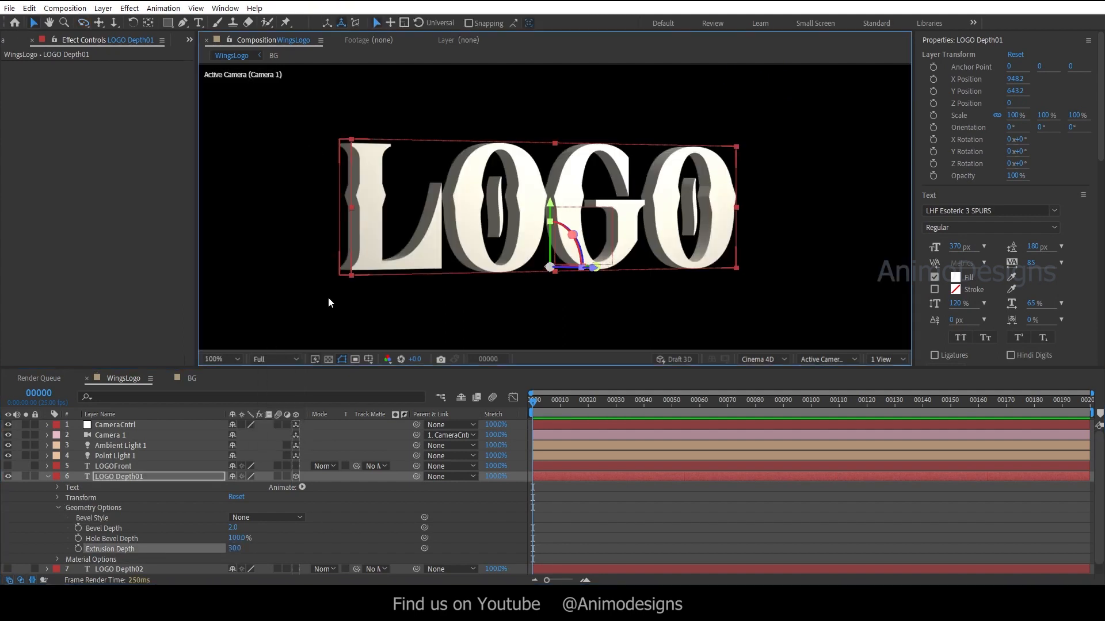
Give LOGO Depth01 an Angular bevel style with a bevel depth of 5.
left_click(256, 518)
left_click(267, 538)
left_click(233, 527)
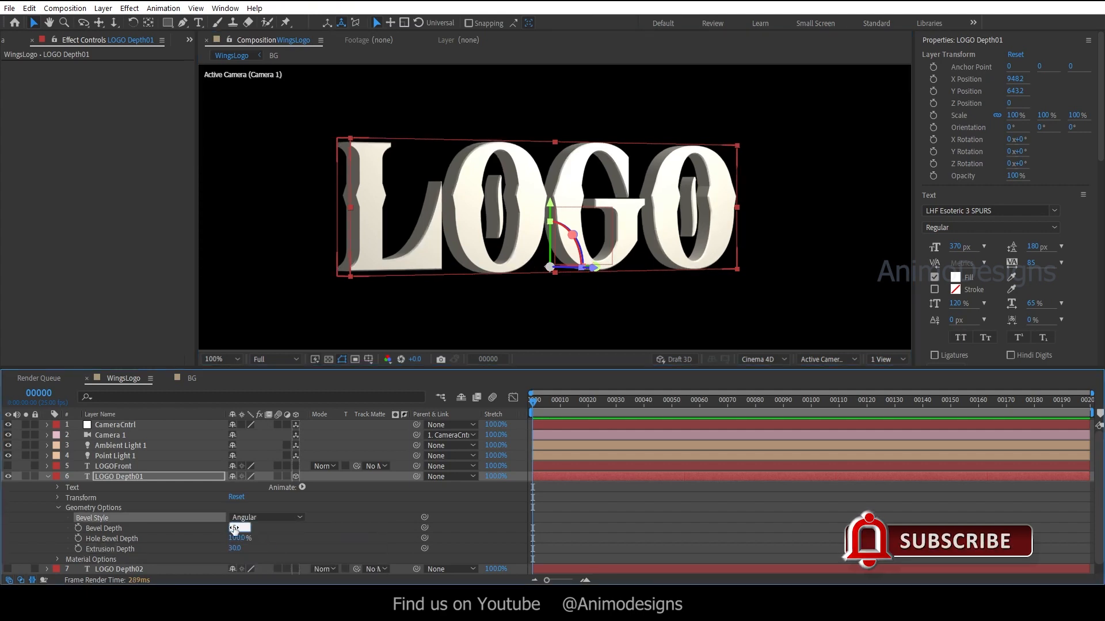
type("5")
key("Return")
key("period")
Change the bevel style of LOGO Depth01 to Concave and collapse its geometry options.
left_click(256, 518)
left_click(271, 557)
key("comma")
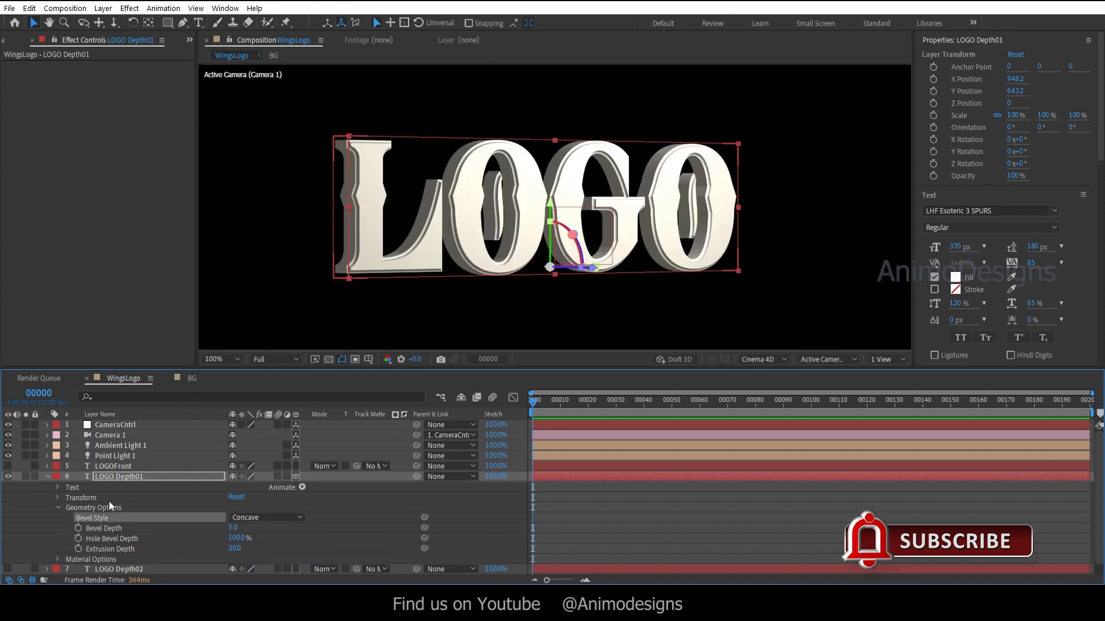
left_click(57, 507)
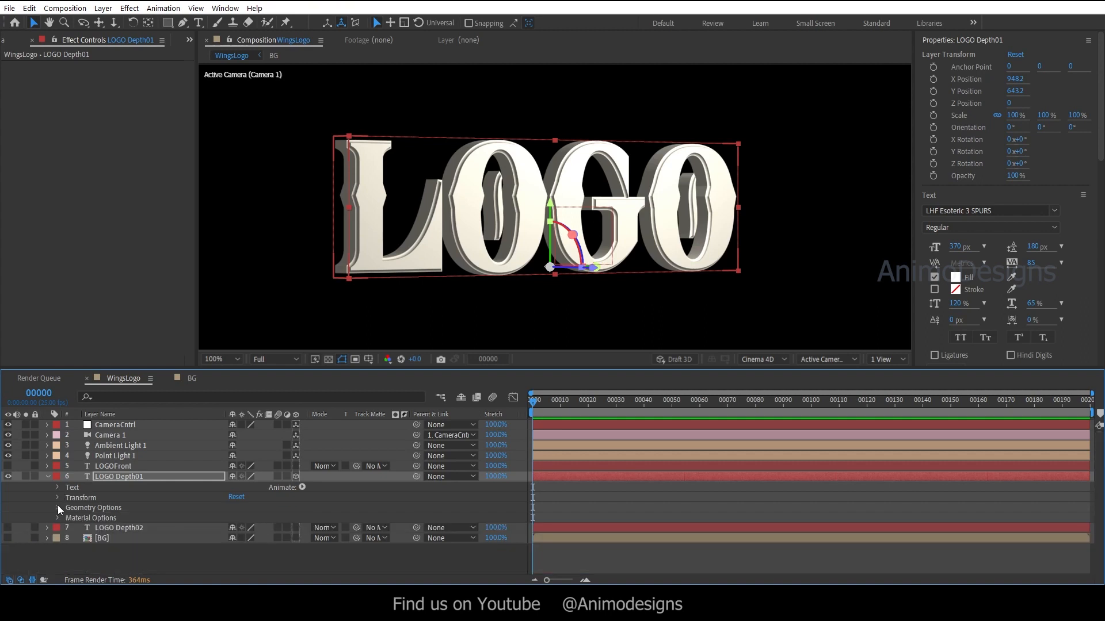
Add a side RGB color animator to the LOGO Depth01 text, keeping the red side color.
left_click(302, 488)
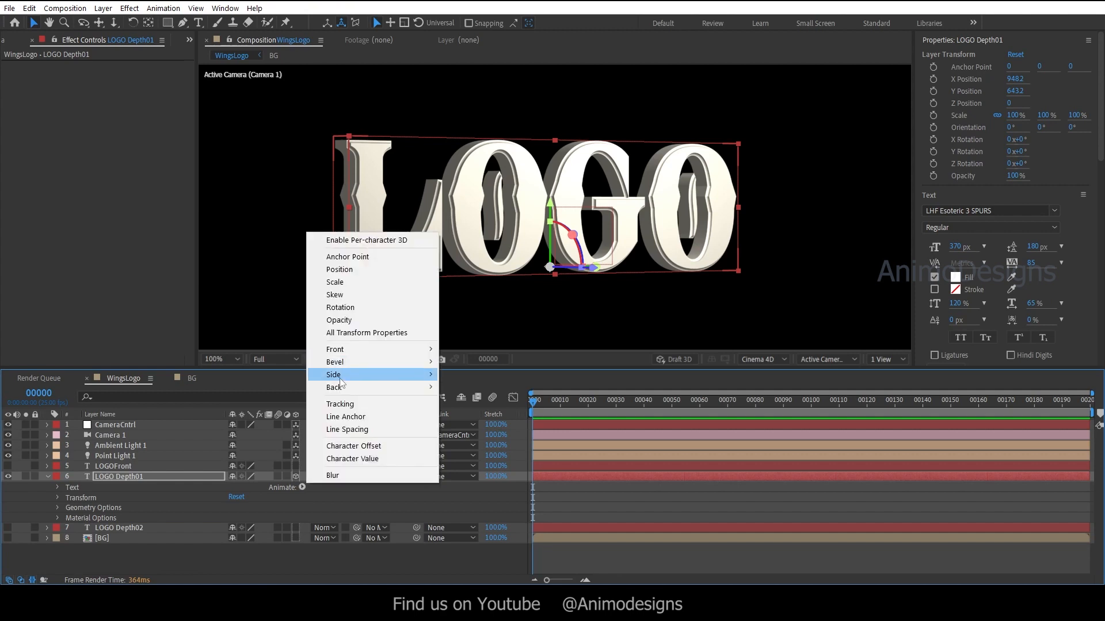
mouse_move(350, 364)
mouse_move(466, 374)
left_click(649, 375)
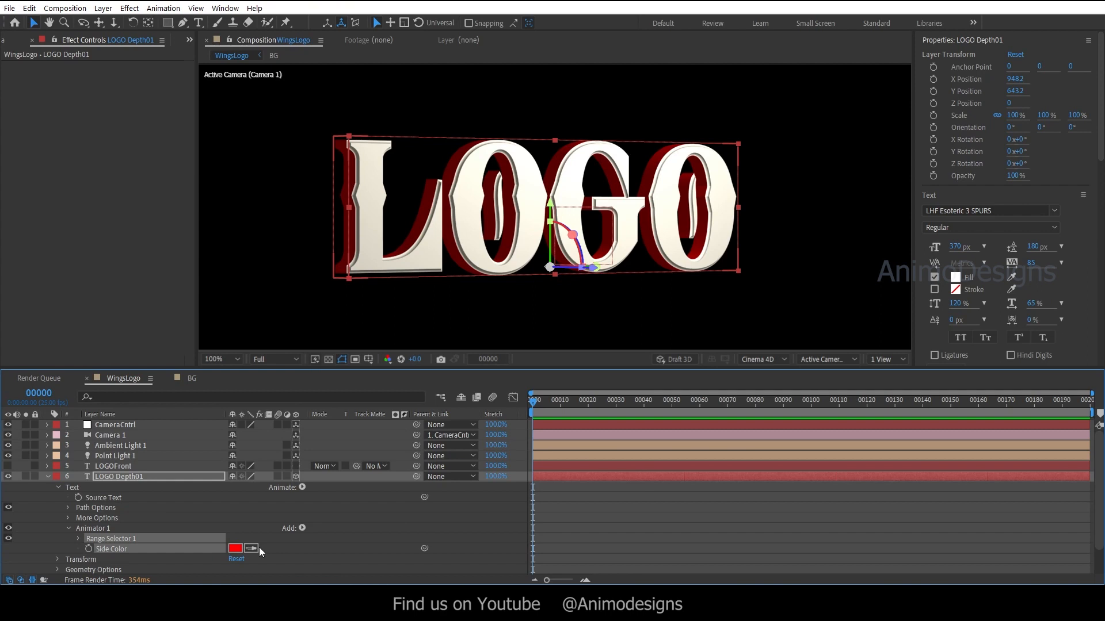
left_click(68, 528)
left_click(50, 480)
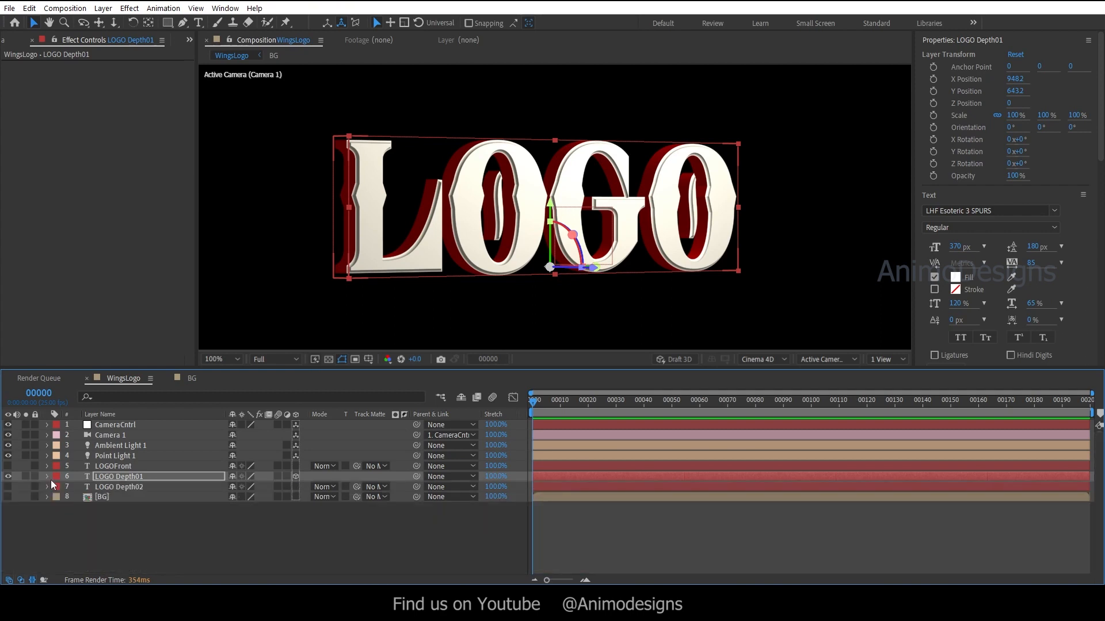
left_click(92, 525)
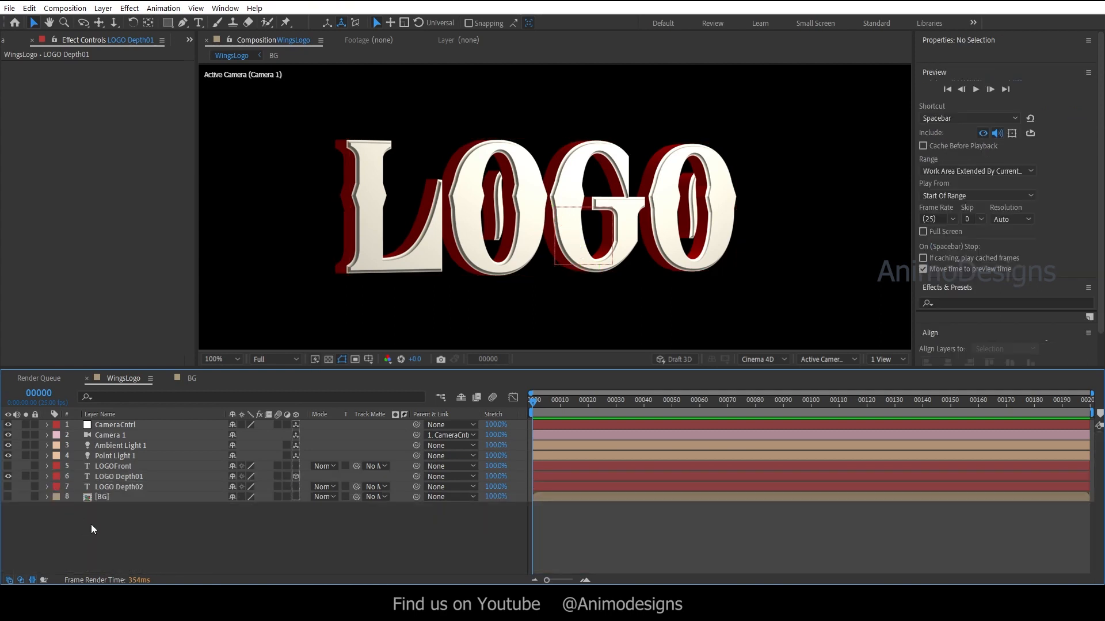
Set the extrusion depth of LOGO Depth01 to 20 and collapse the layer's properties.
left_click(113, 465)
left_click(47, 476)
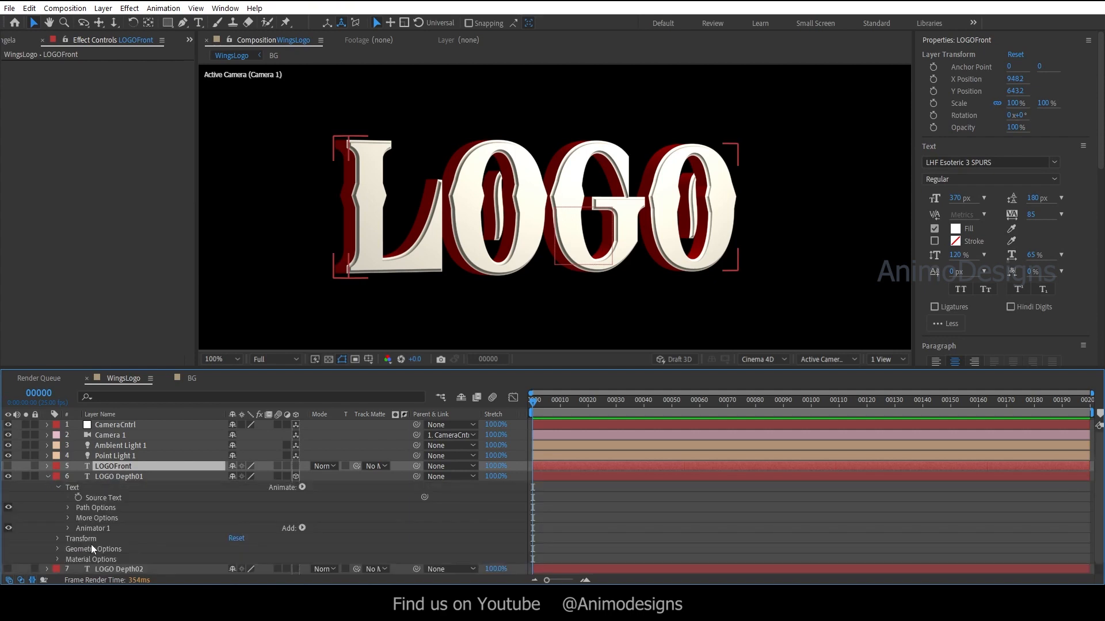
left_click(91, 548)
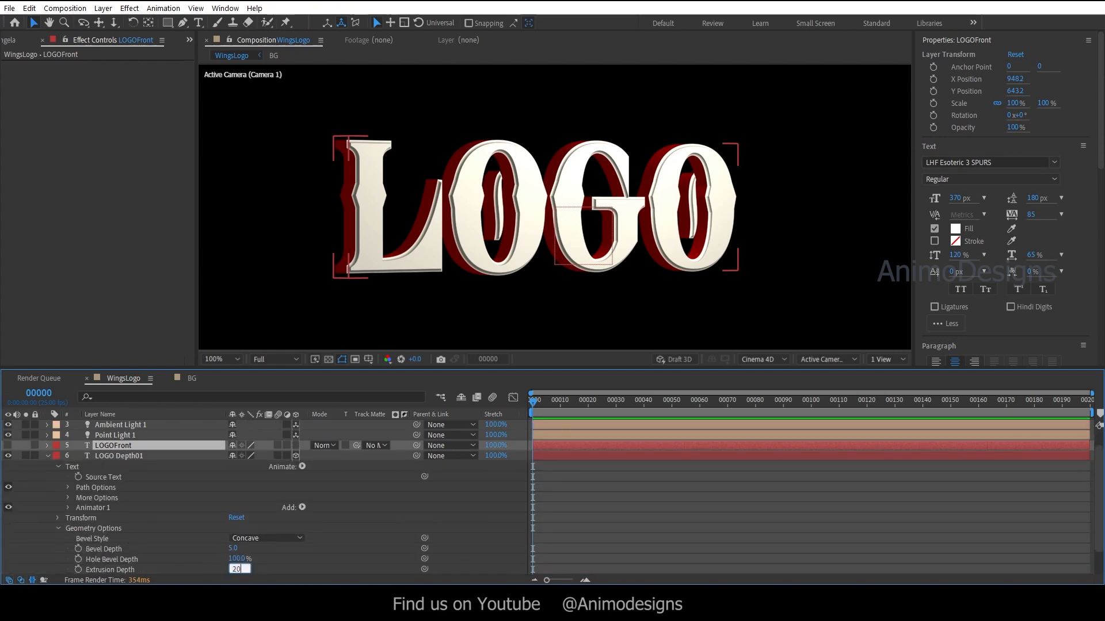
left_click(236, 568)
left_click(58, 528)
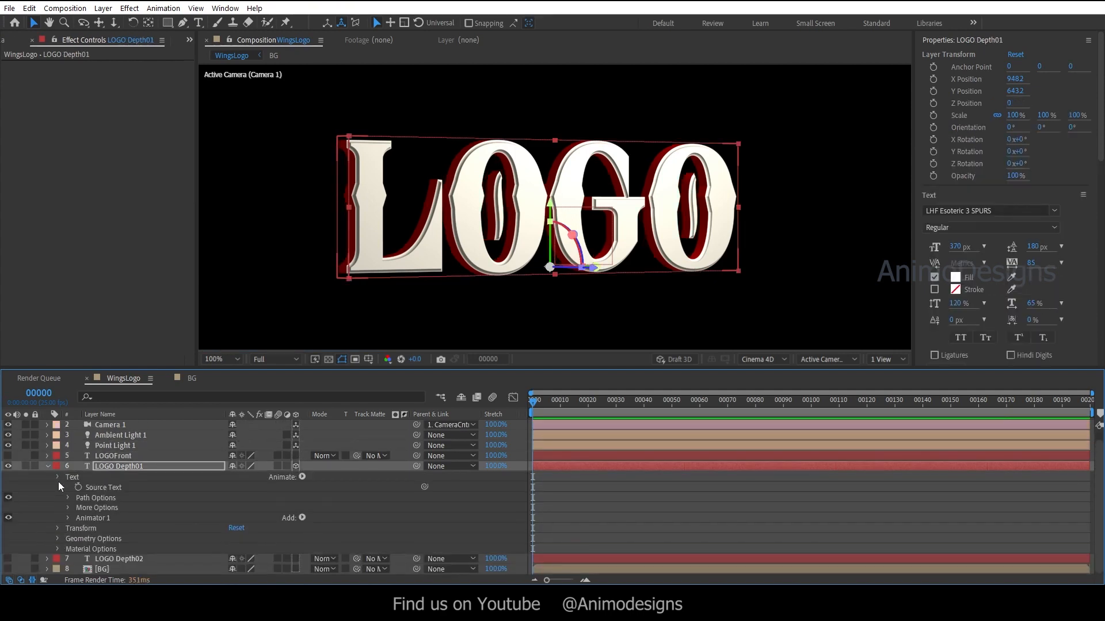
left_click(58, 467)
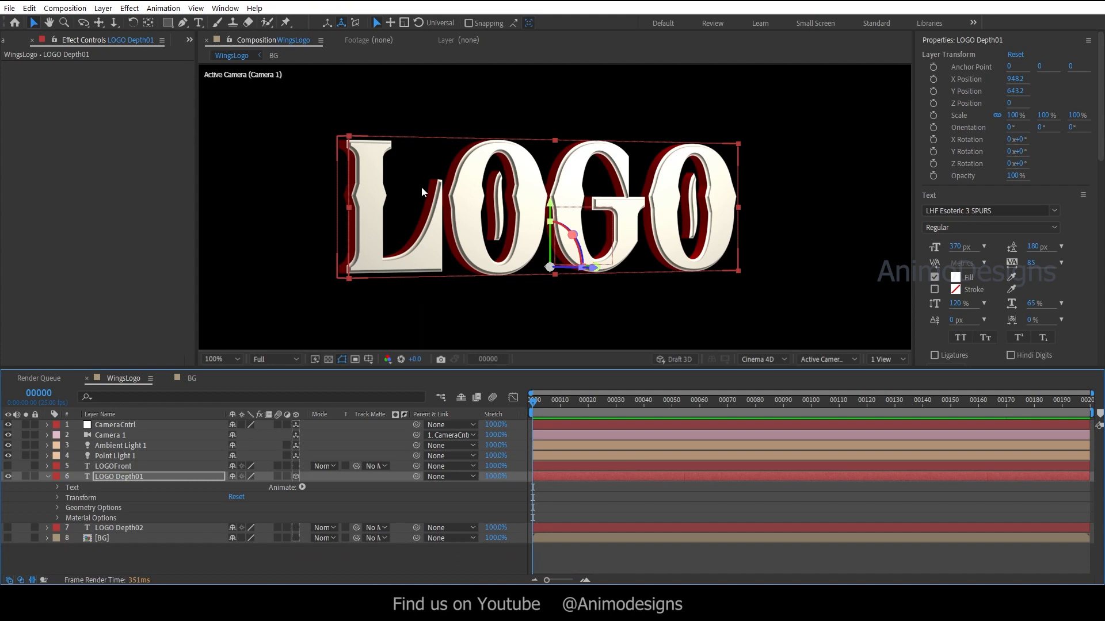
left_click(48, 476)
Make LOGOFront a 3D layer, showing it briefly before hiding it again.
left_click(106, 466)
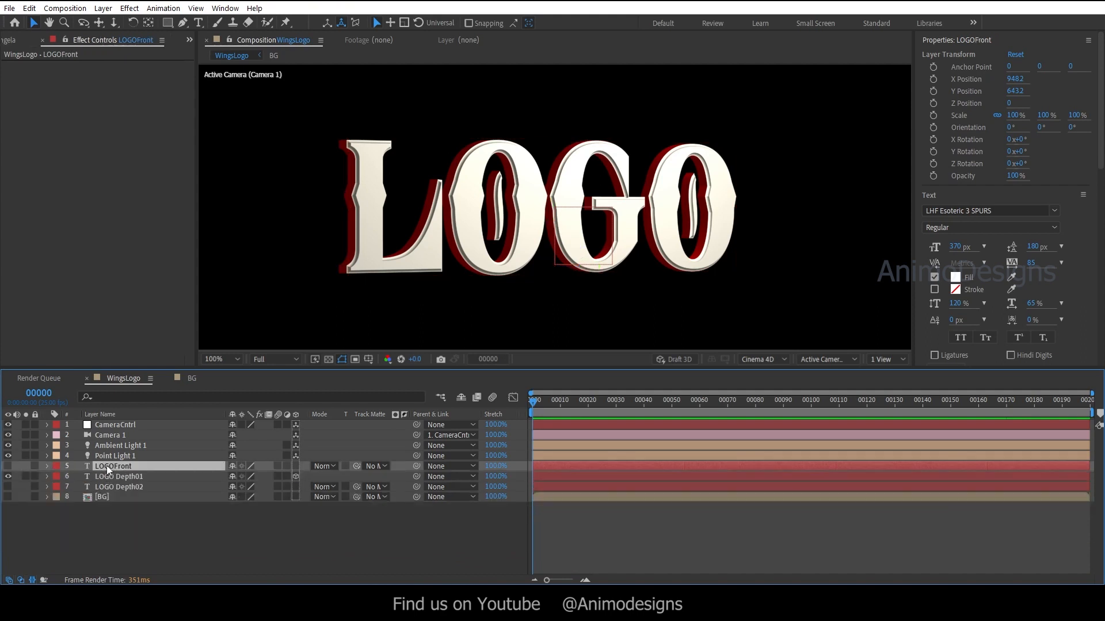
left_click(8, 466)
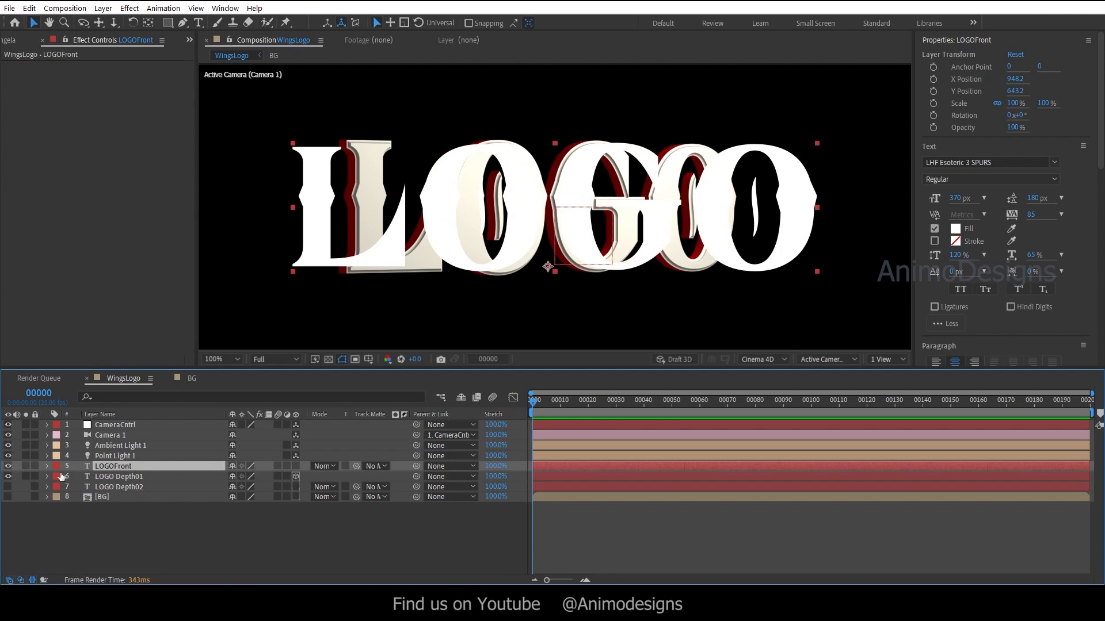
left_click(295, 465)
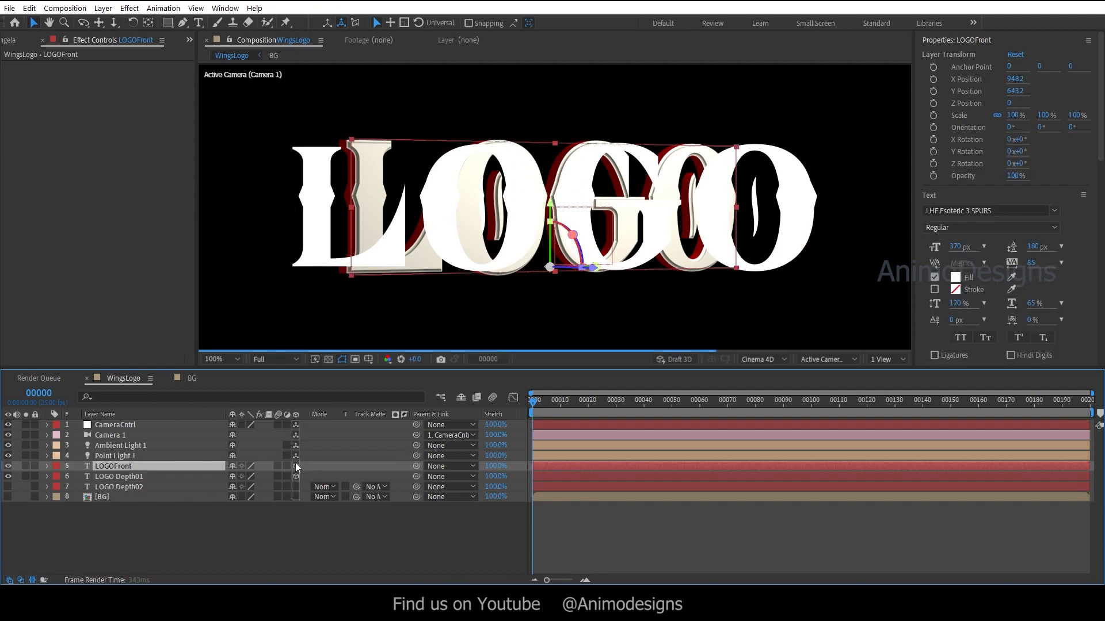
left_click(7, 466)
Make LOGO Depth02 visible and turn it into a 3D layer.
left_click(5, 486)
key("F2")
left_click(9, 487)
left_click(124, 487)
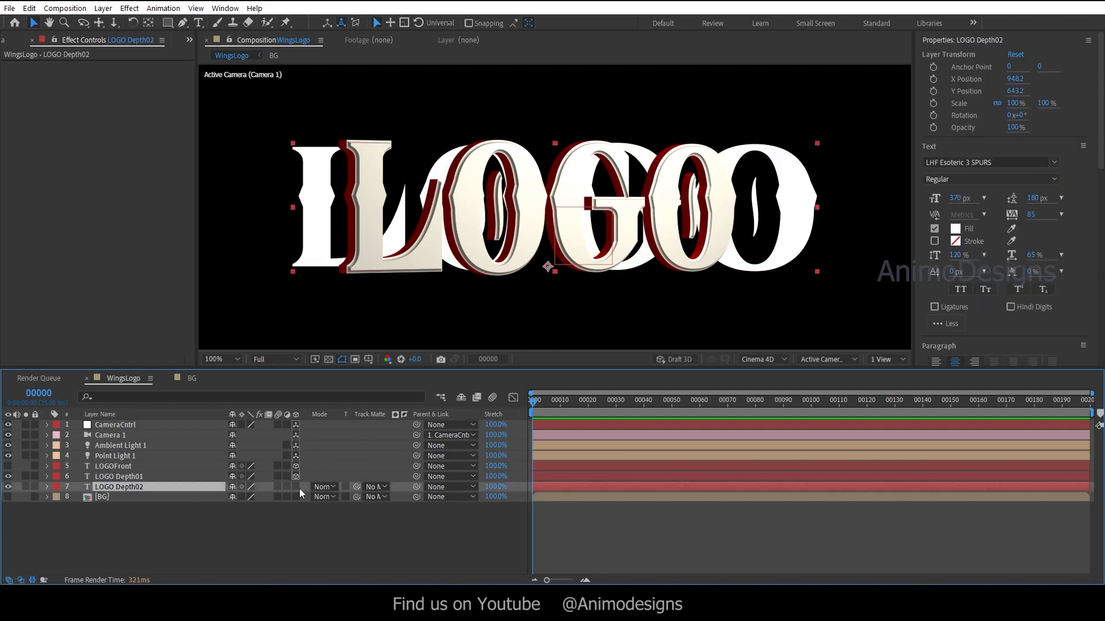
left_click(295, 487)
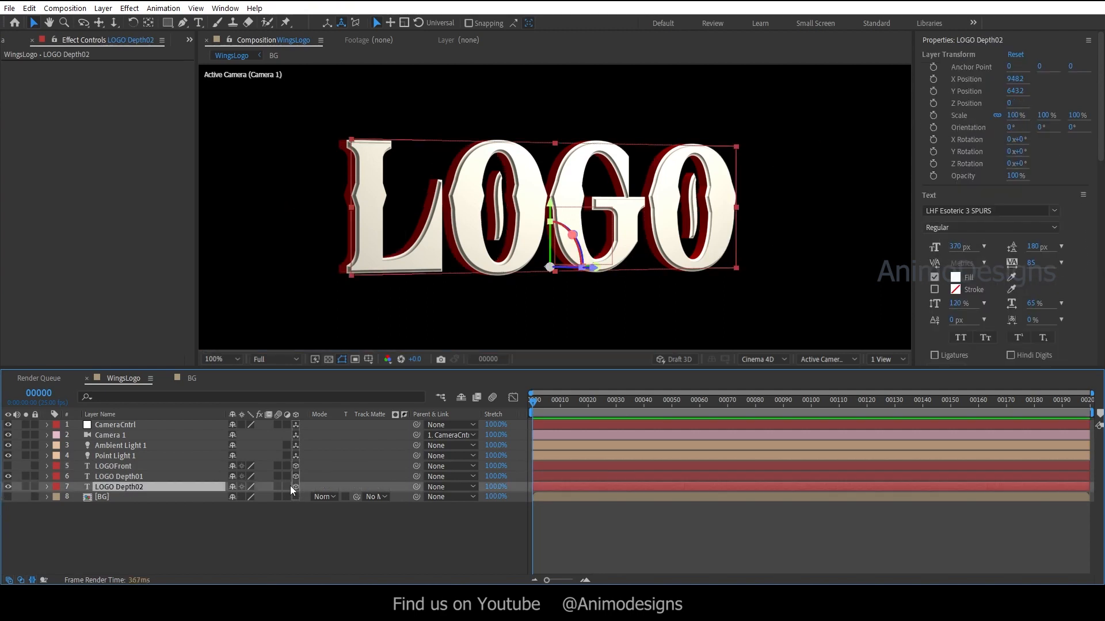
Set the extrusion depth of LOGO Depth02 to 35 and collapse the layer's properties.
left_click(841, 358)
left_click(633, 524)
left_click(103, 486)
left_click(47, 487)
left_click(57, 519)
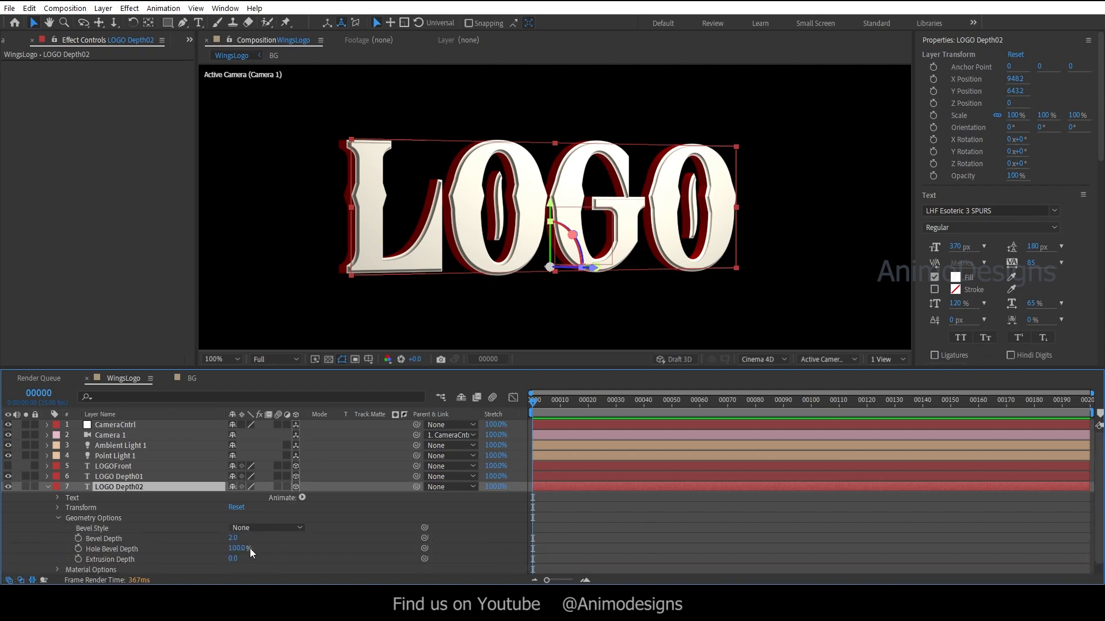
type("35")
key("Return")
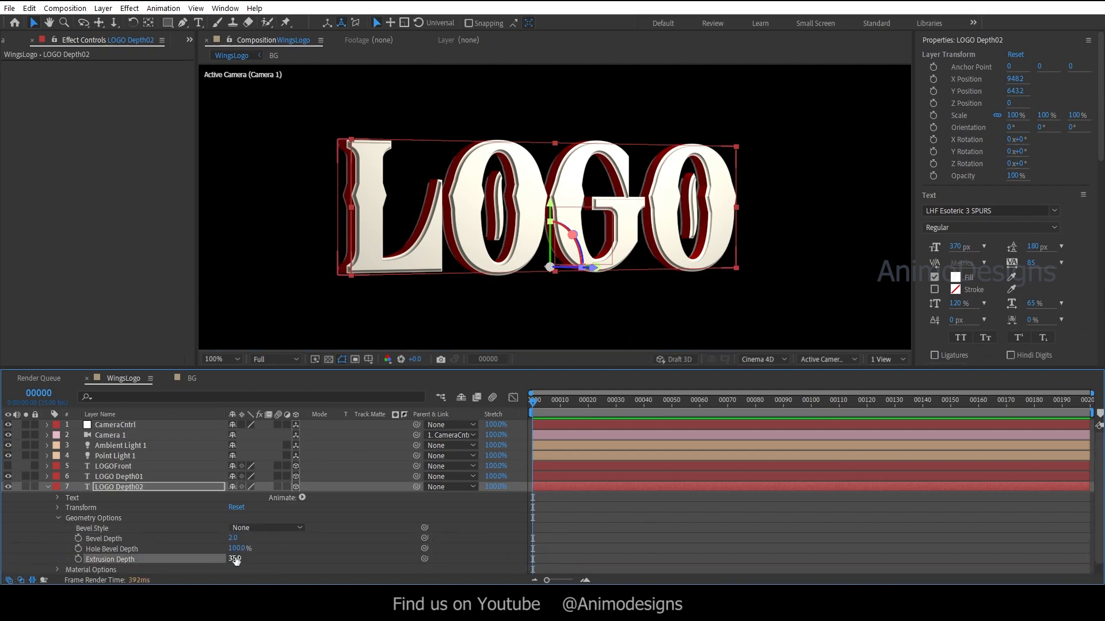
left_click(234, 539)
left_click(322, 531)
left_click(118, 487)
left_click(48, 487)
Switch the composition to the Top view and inspect how the LOGO depth layers meet up close.
left_click(830, 363)
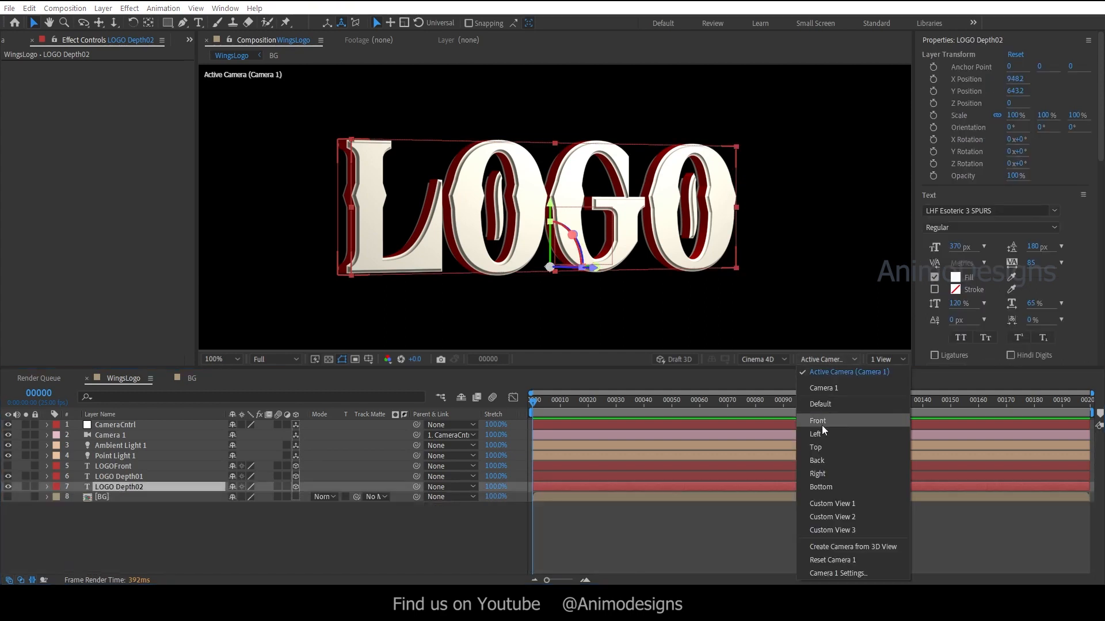
left_click(828, 447)
left_click_drag(548, 275, 561, 262)
left_click(370, 537)
key("period")
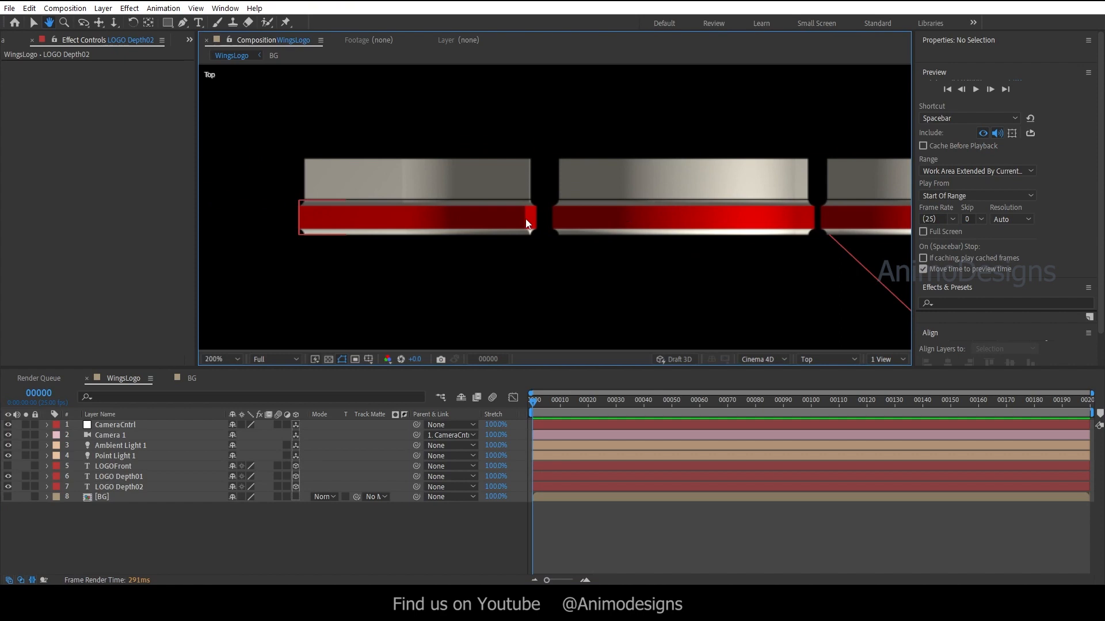
key("period")
Set the Z position of LOGO Depth02 to 30 so it sits behind LOGO Depth01.
left_click(131, 486)
key("p")
left_click(235, 517)
type("32")
key("Return")
left_click(234, 517)
type("30")
key("Return")
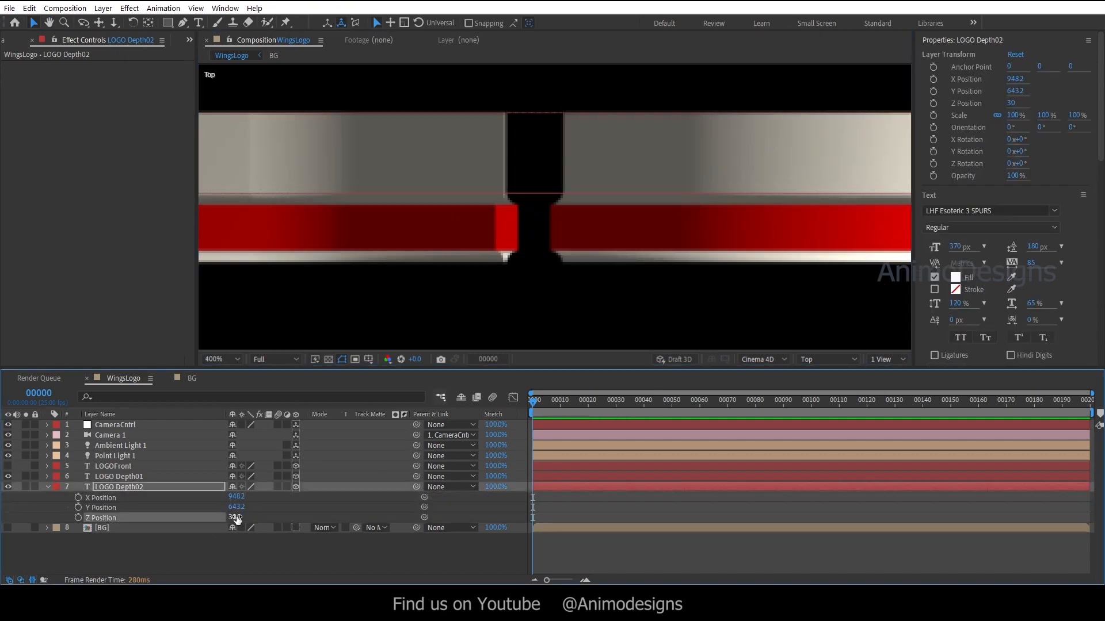
left_click(47, 486)
Return the composition to the Active Camera view at 100% magnification.
left_click(478, 292)
key("comma")
key("comma")
key("comma")
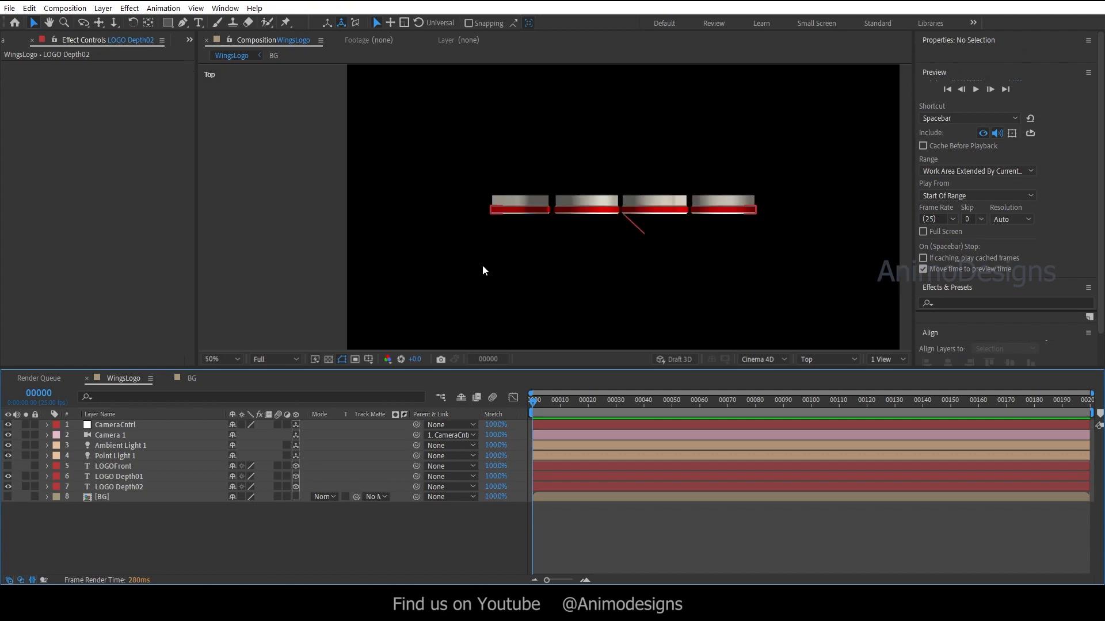
left_click(827, 359)
left_click(817, 368)
key("period")
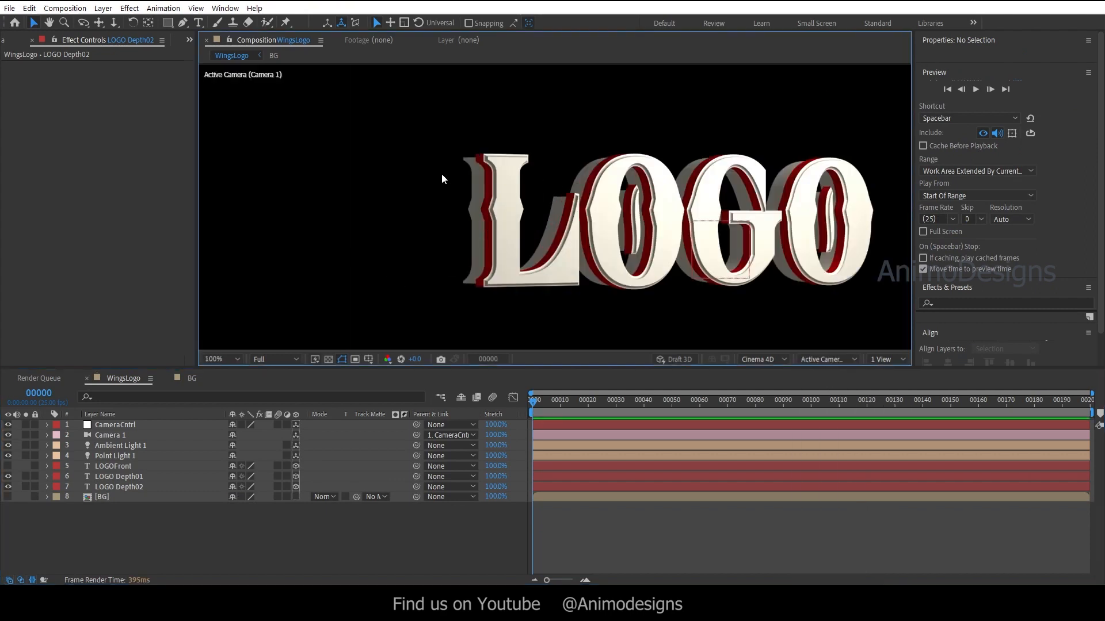
Reduce the bevel depth of LOGO Depth01 to 1 and collapse its geometry options.
left_click(46, 476)
left_click(57, 507)
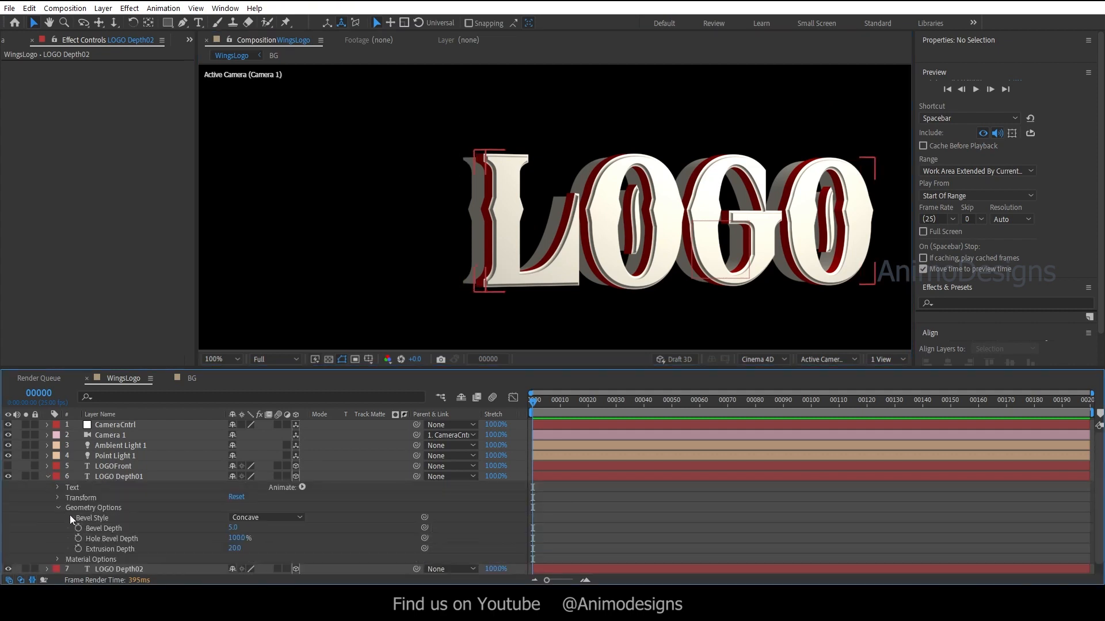
left_click_drag(234, 530, 232, 530)
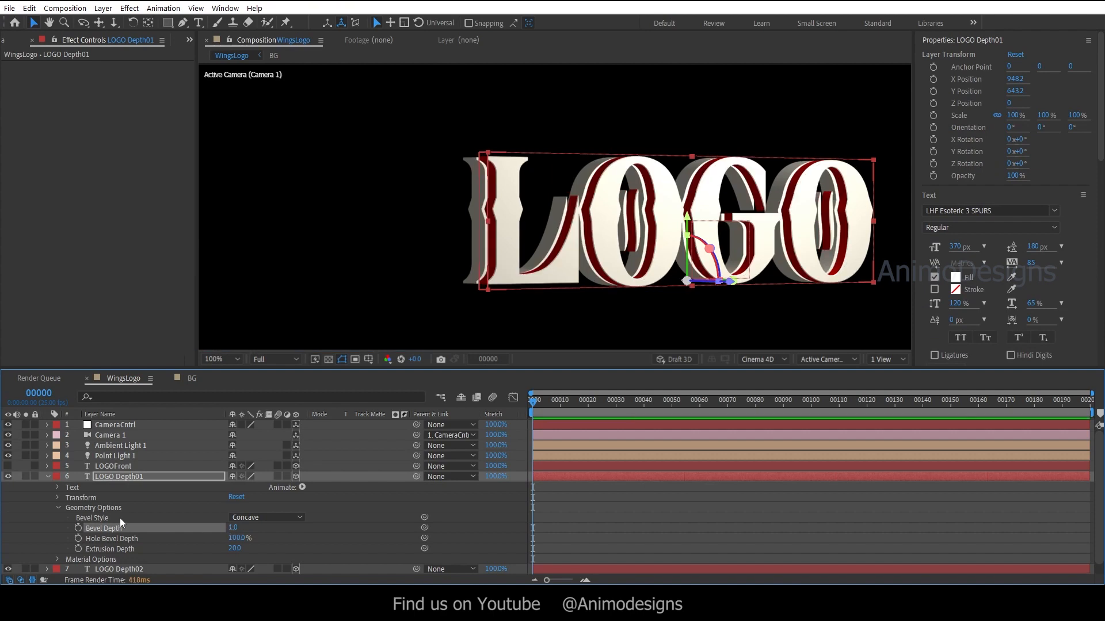
left_click(95, 508)
left_click(59, 507)
Add a front RGB color property to Animator 1 of LOGO Depth01, keeping it red, and collapse the layer.
left_click(58, 487)
left_click(88, 528)
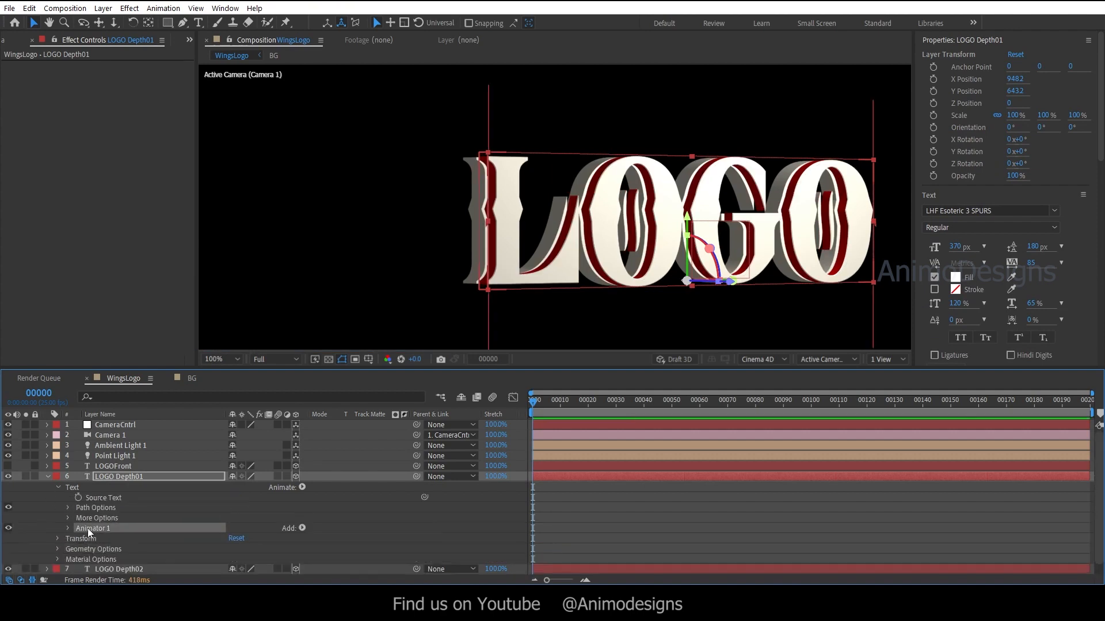
left_click(68, 528)
left_click(302, 528)
mouse_move(334, 531)
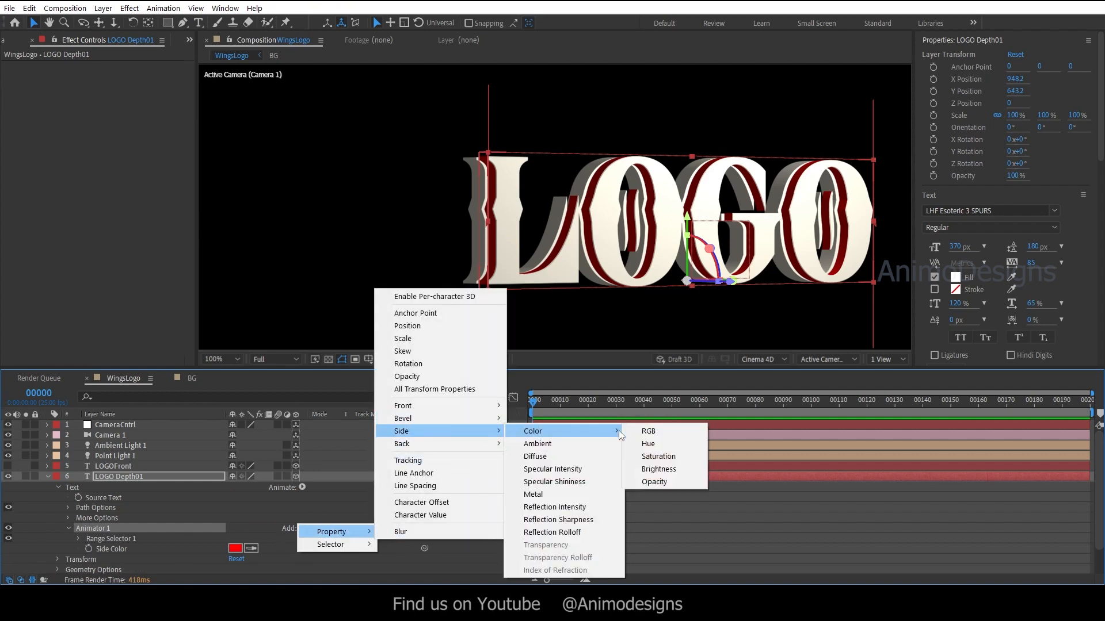
left_click(615, 397)
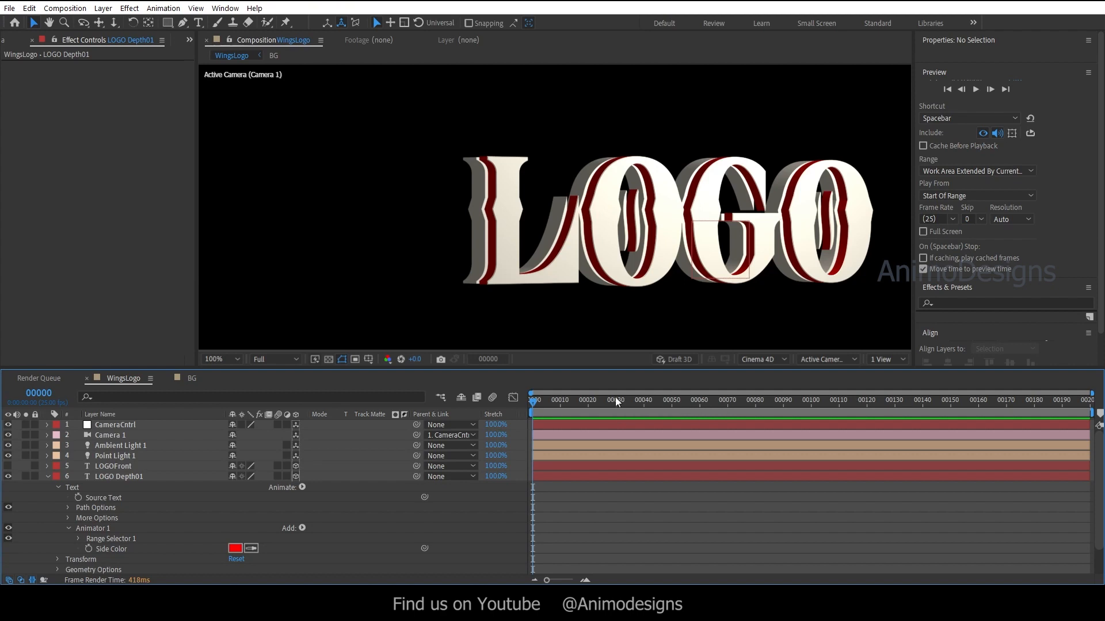
left_click(302, 528)
mouse_move(337, 536)
mouse_move(418, 406)
mouse_move(539, 407)
left_click(639, 406)
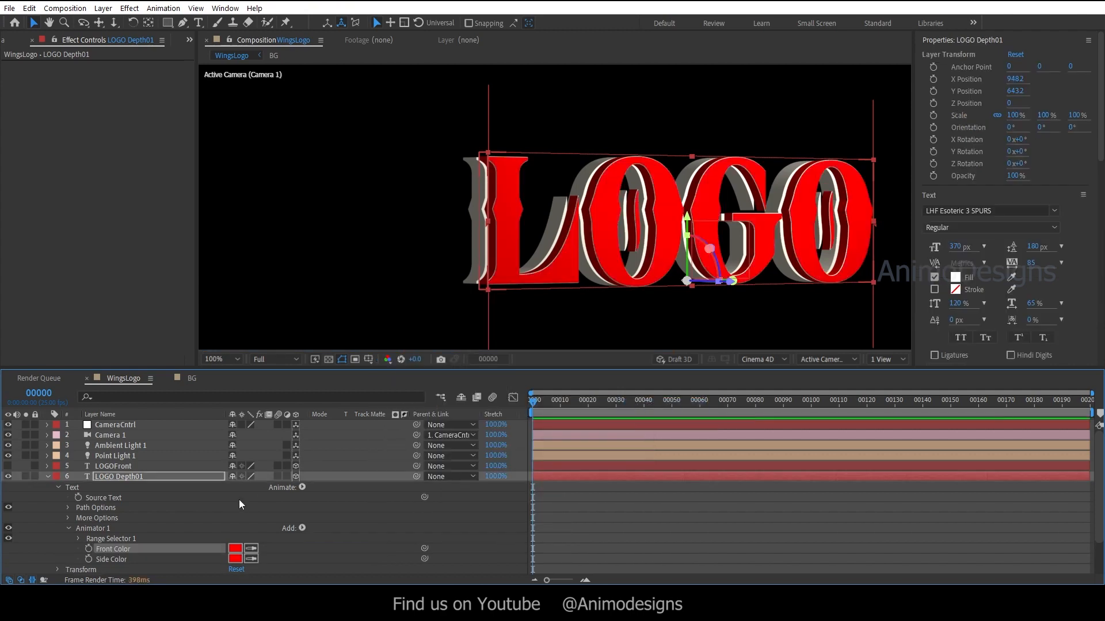
left_click(47, 476)
Solo LOGO Depth02 to view it on its own, and turn solo off again.
left_click(117, 484)
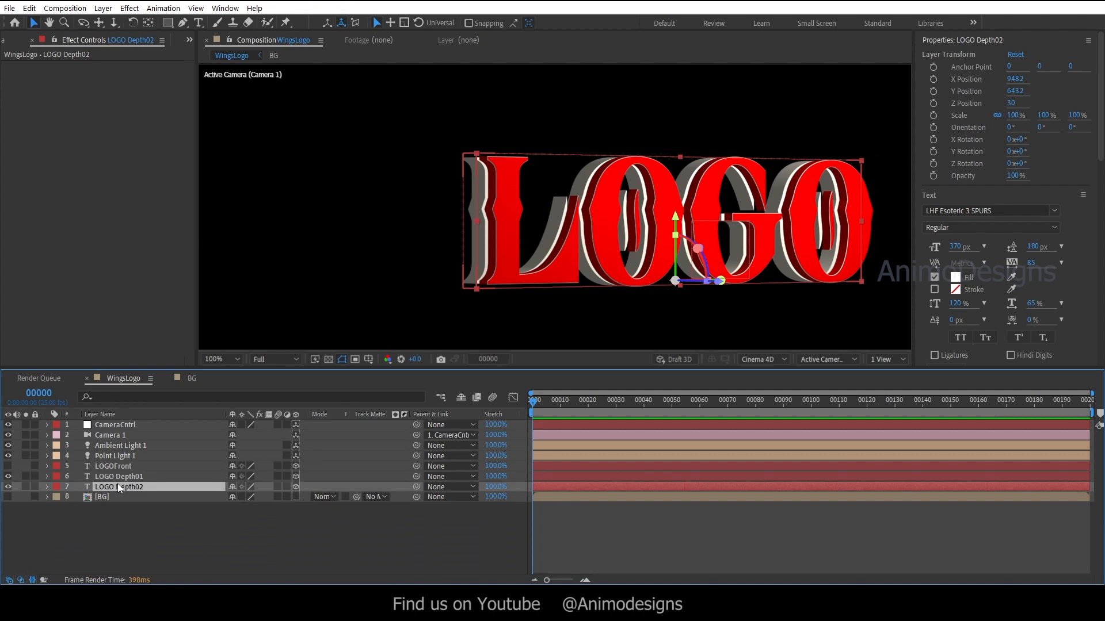
left_click(26, 487)
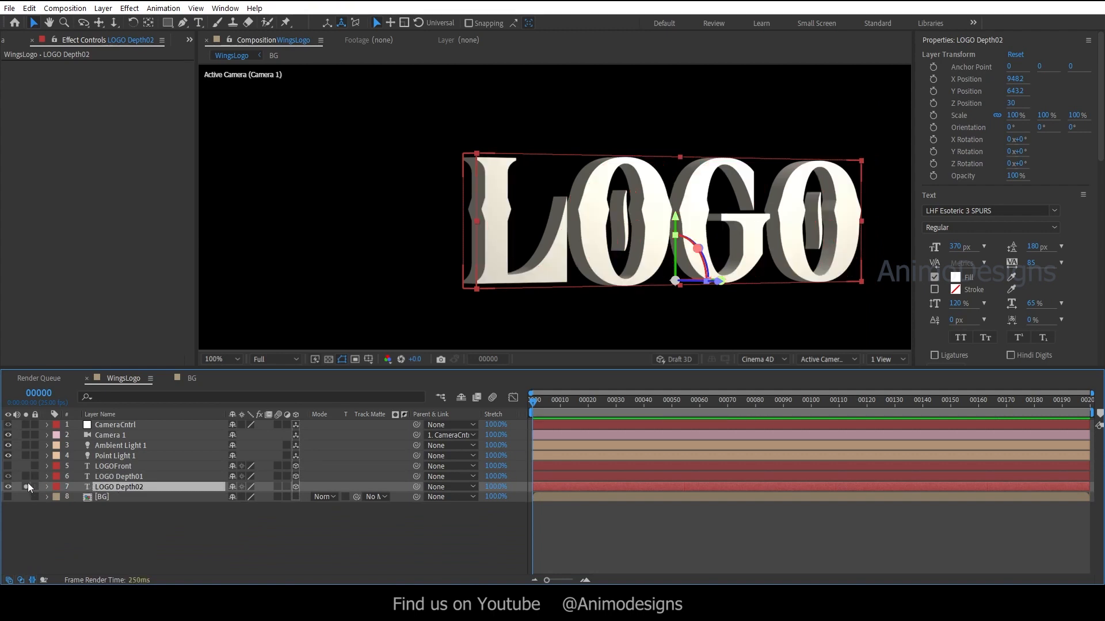
left_click(25, 486)
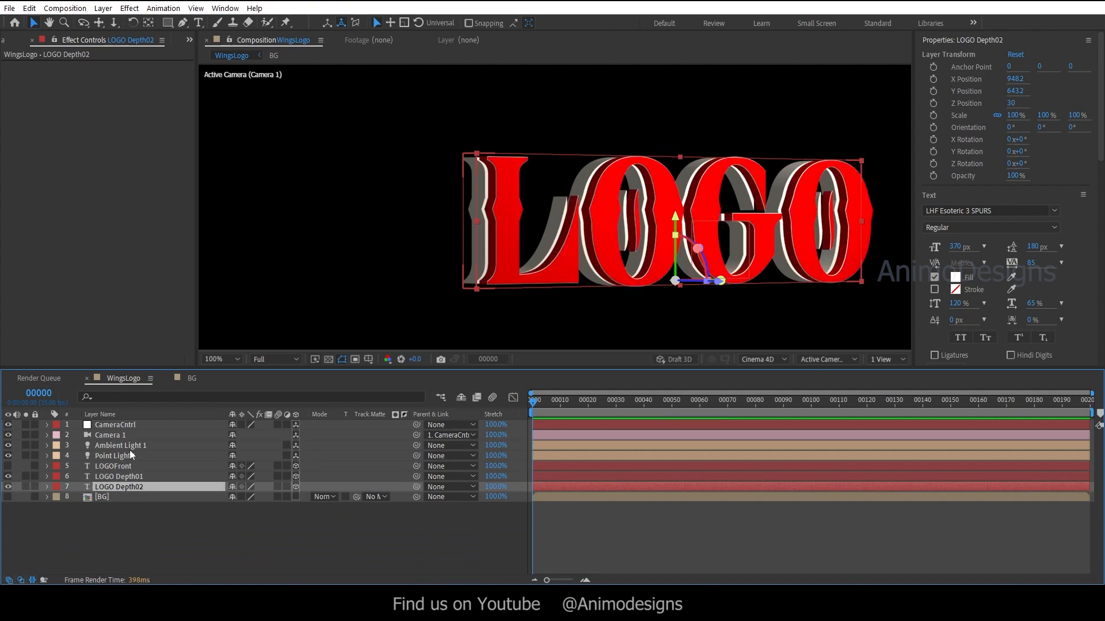
Set the Y rotation of the CameraCntrl null to 0°.
left_click(114, 447)
left_click(113, 424)
left_click(248, 456)
type("0")
key("Return")
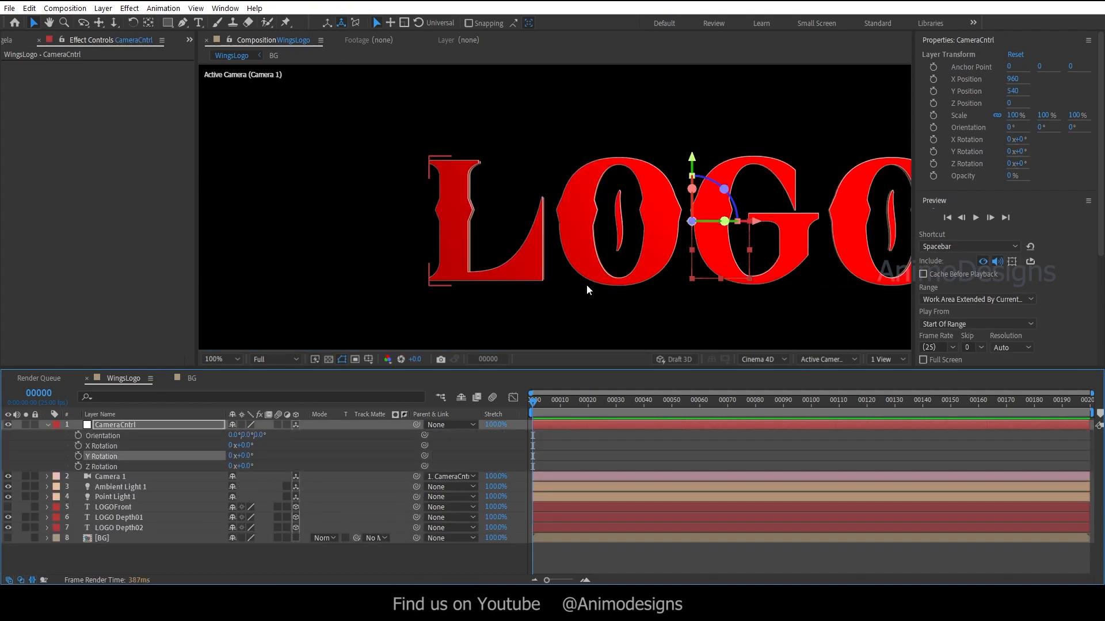
Set the bevel style of LOGO Depth01 to None and collapse the layer's properties.
left_click(48, 517)
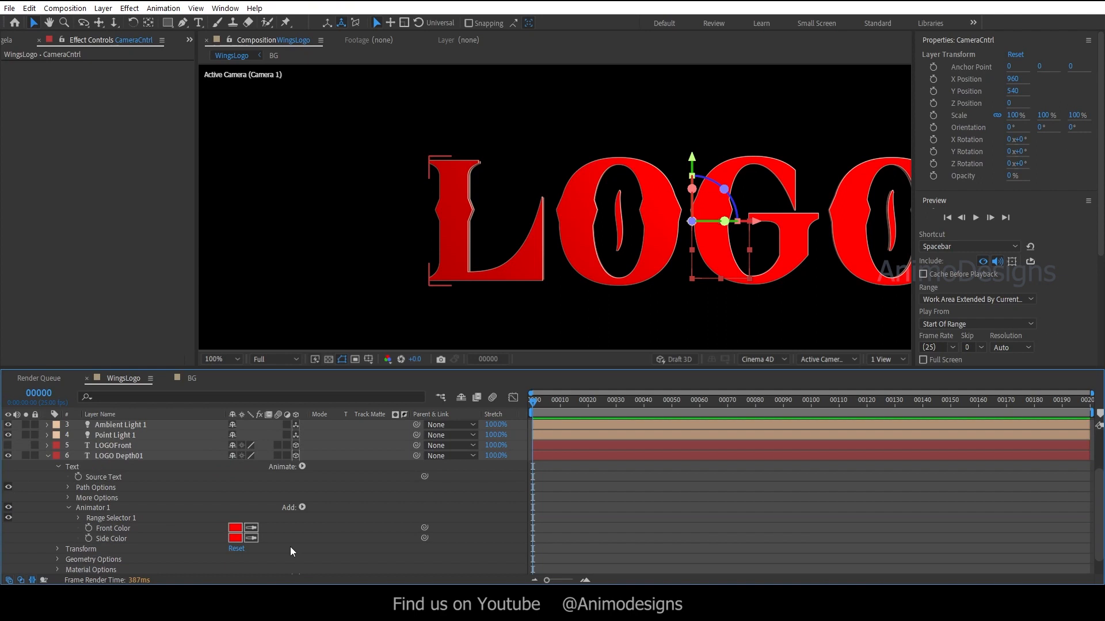
left_click(71, 508)
left_click(58, 528)
left_click(266, 538)
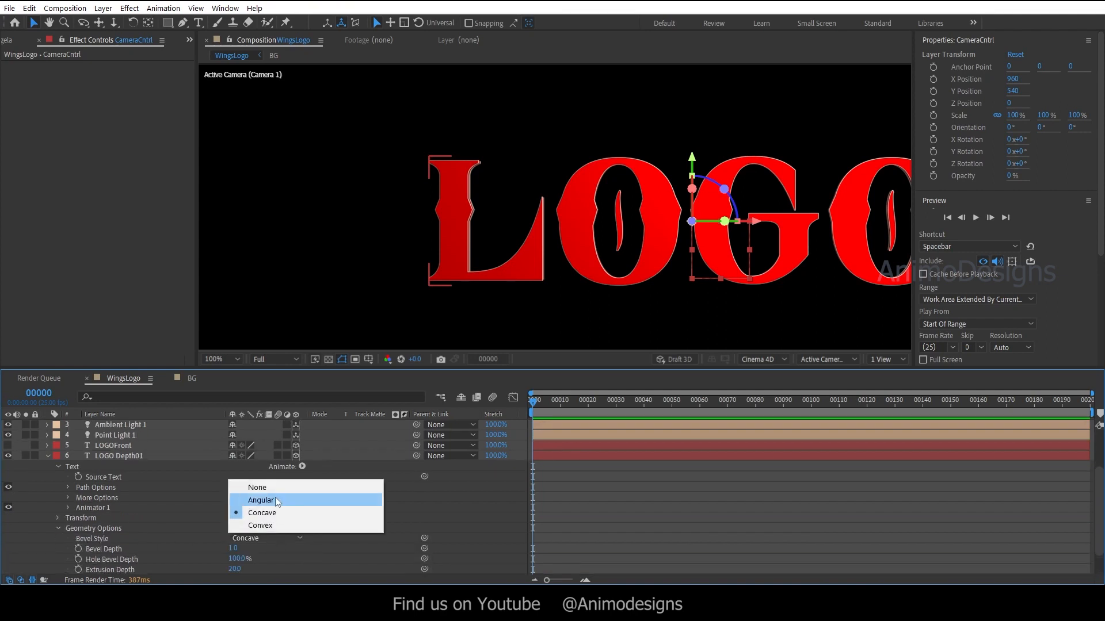
left_click(261, 487)
left_click(58, 528)
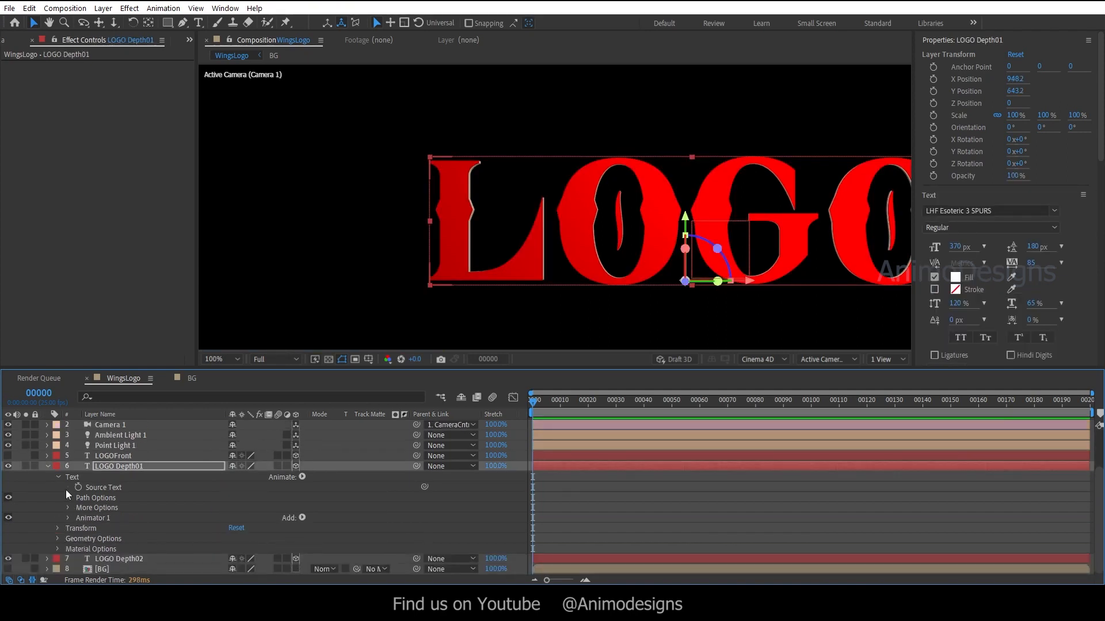
left_click(48, 466)
Give LOGO Depth02 an Angular bevel style with a bevel depth of 10.
left_click(47, 527)
scroll(141, 498, "down", 4)
scroll(141, 499, "up", 1)
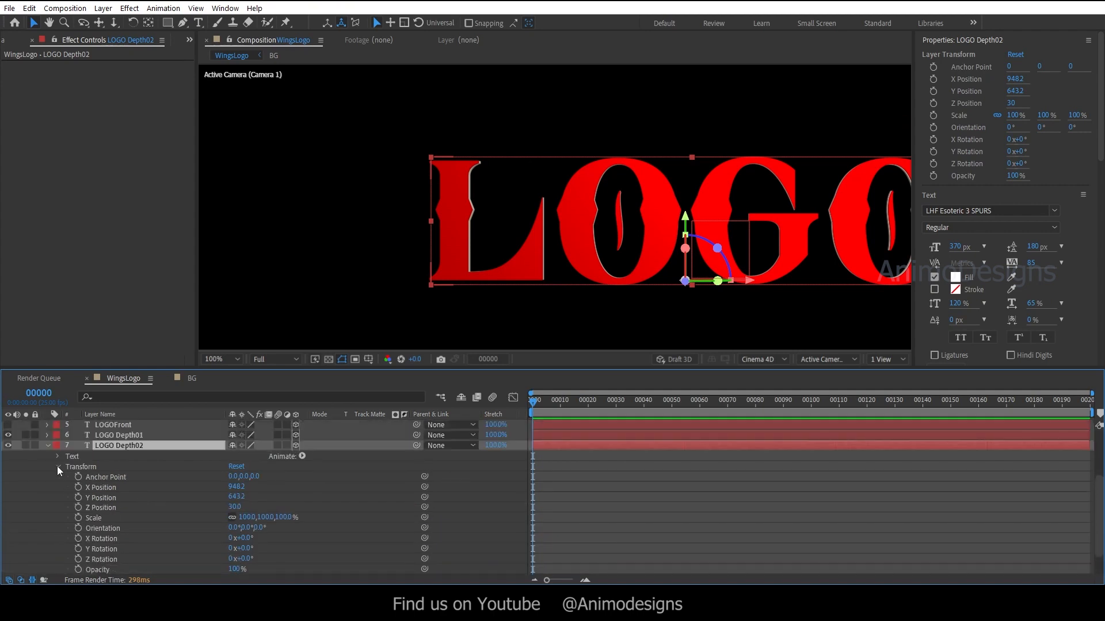
left_click(57, 466)
left_click(59, 560)
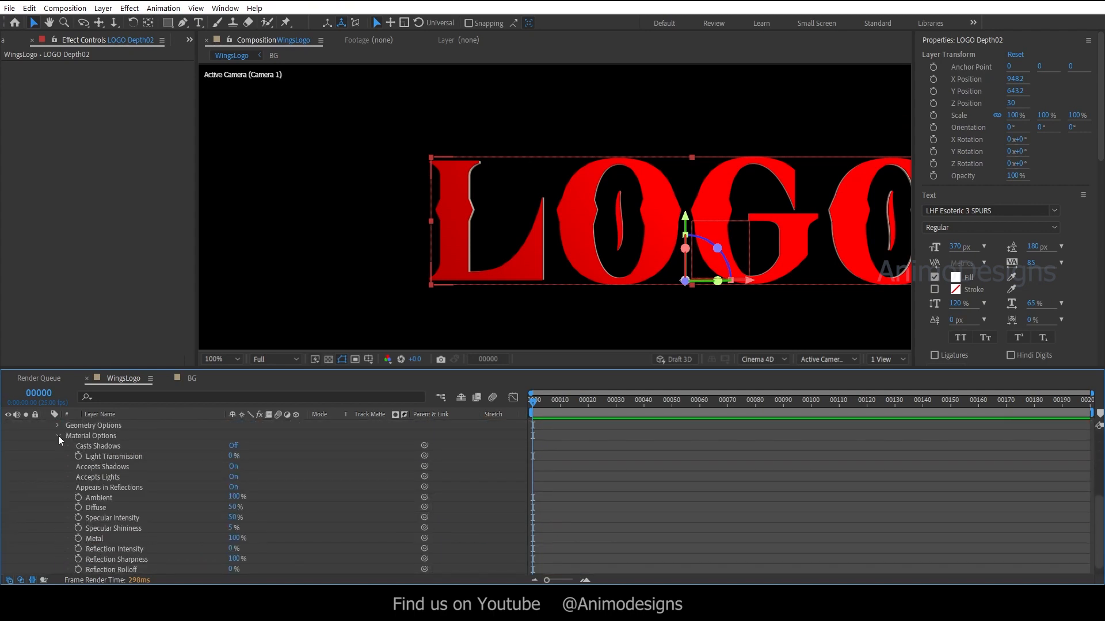
left_click(58, 435)
left_click(58, 548)
scroll(178, 539, "down", 1)
left_click(266, 517)
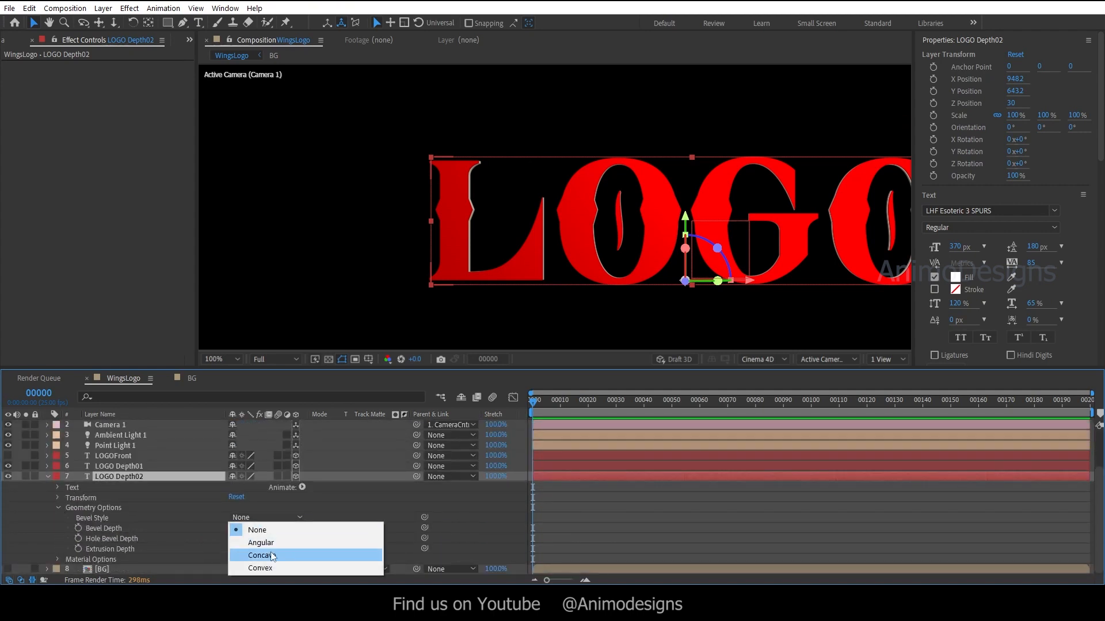
left_click(242, 541)
left_click(235, 527)
type("10")
key("Return")
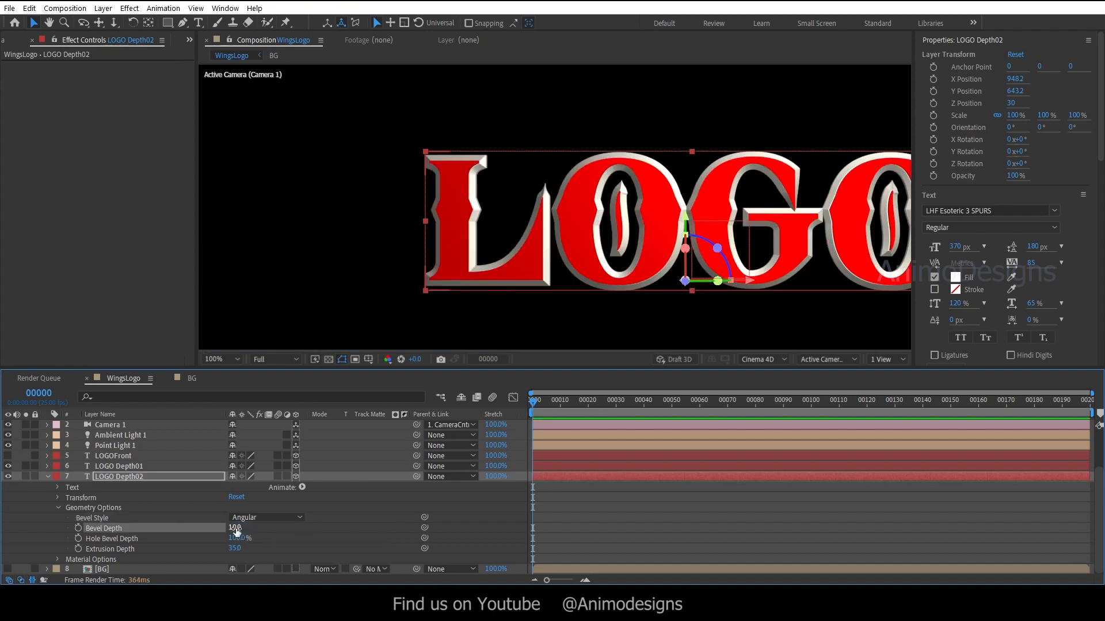
Try the Concave bevel style on LOGO Depth02 and settle on Convex.
left_click(255, 519)
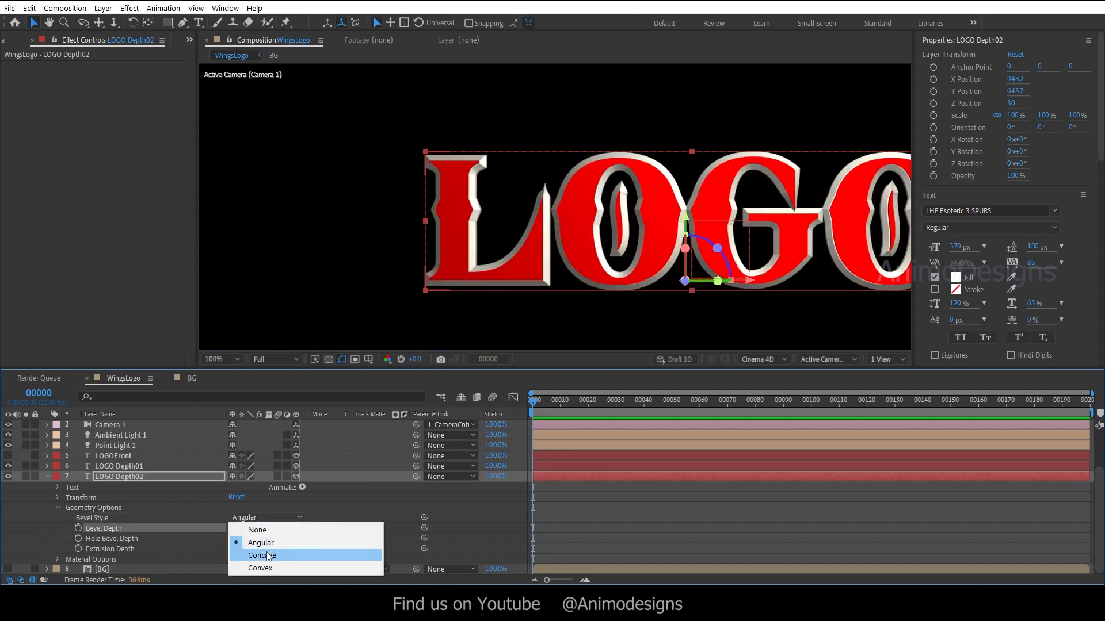
left_click(267, 553)
left_click(266, 517)
left_click(267, 563)
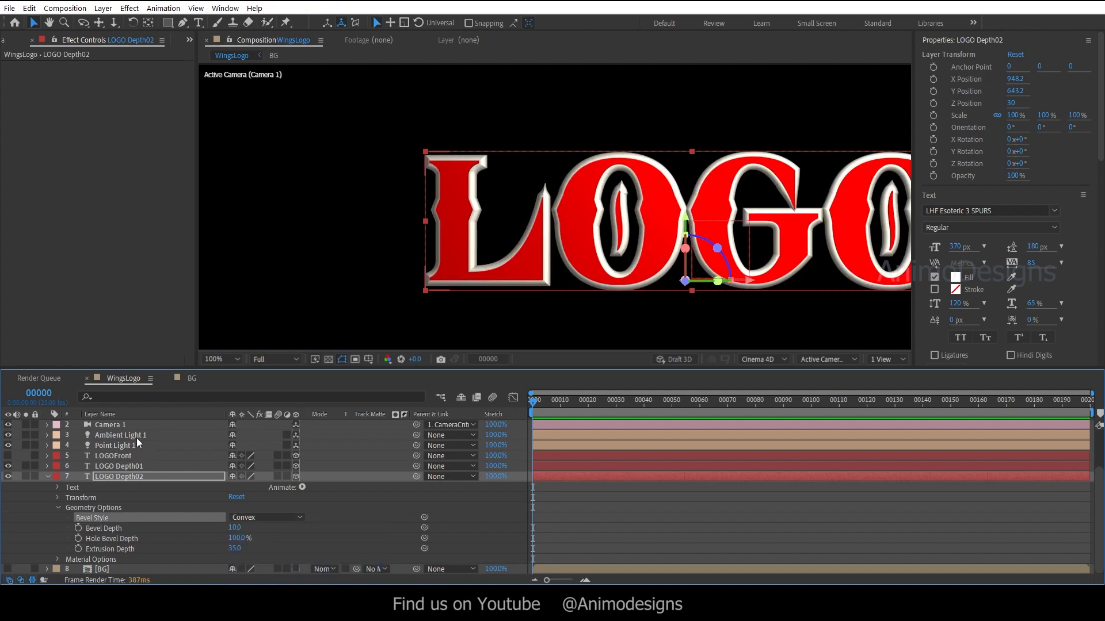
Collapse the LOGO Depth02 layer's properties and make the LOGOFront layer visible.
scroll(64, 506, "up", 2)
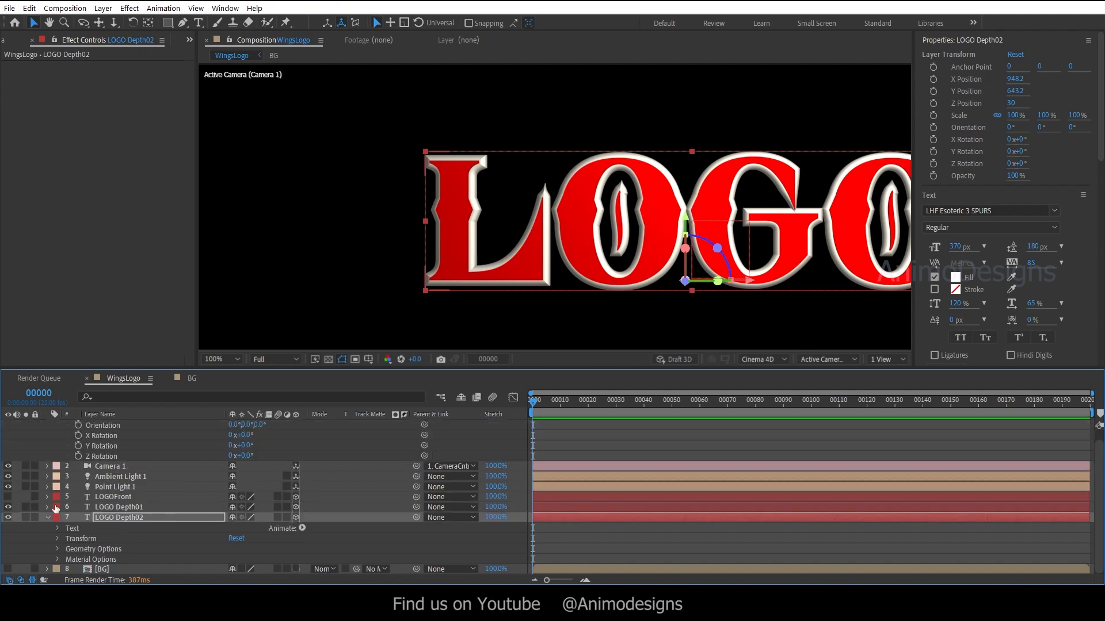
left_click(48, 529)
left_click(8, 506)
Pre-compose the LOGOFront text layer into a new composition named LOGOFront, moving all attributes into it.
left_click(112, 504)
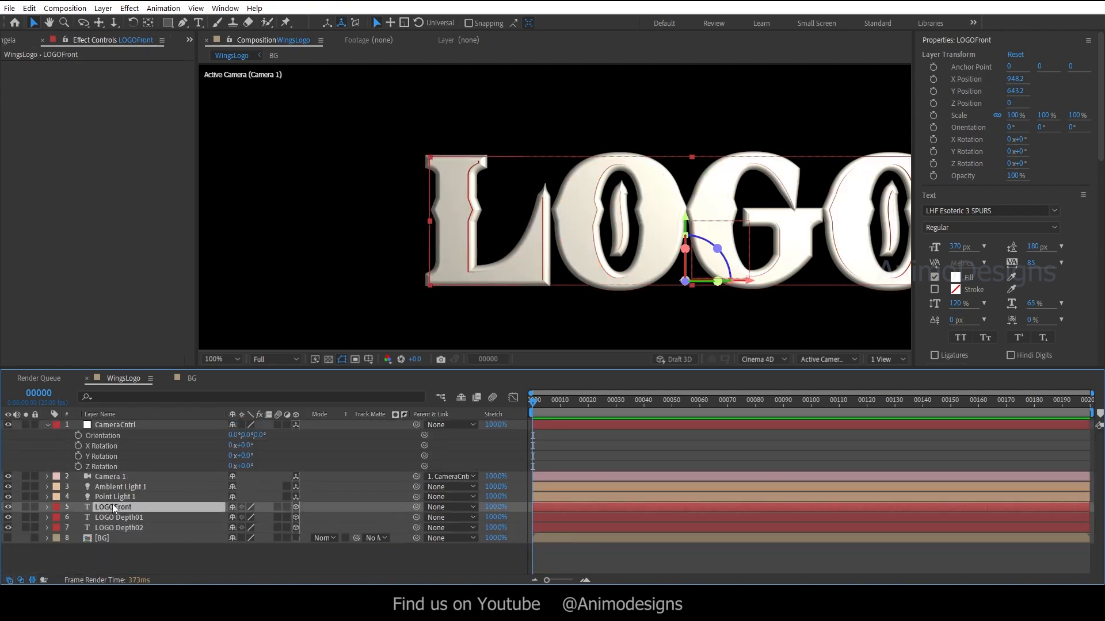
left_click(103, 8)
left_click(132, 387)
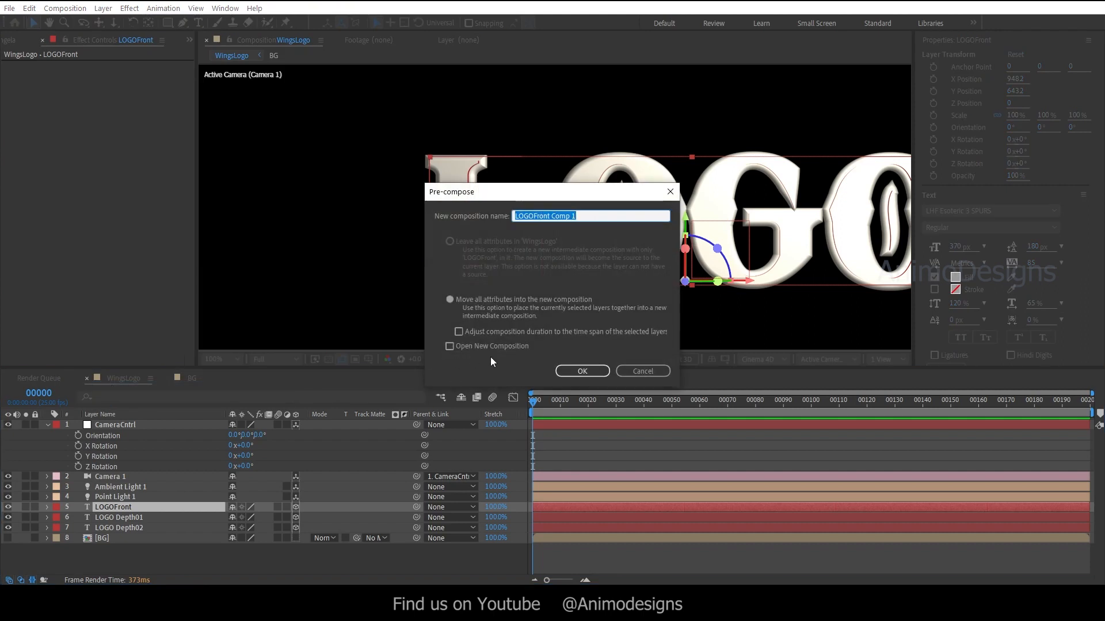
left_click(584, 215)
key("BackSpace")
key("BackSpace")
key("BackSpace")
left_click(571, 372)
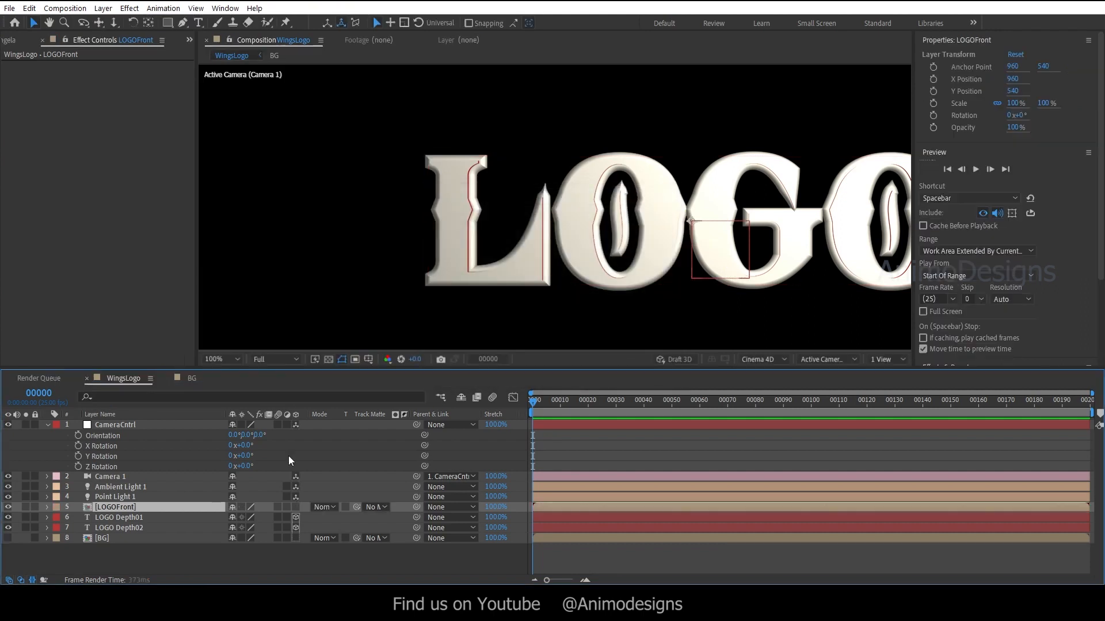
Collapse CameraCntrl, make the LOGOFront pre-comp a 3D layer, and check its contents before returning to WingsLogo.
left_click(48, 424)
left_click(295, 466)
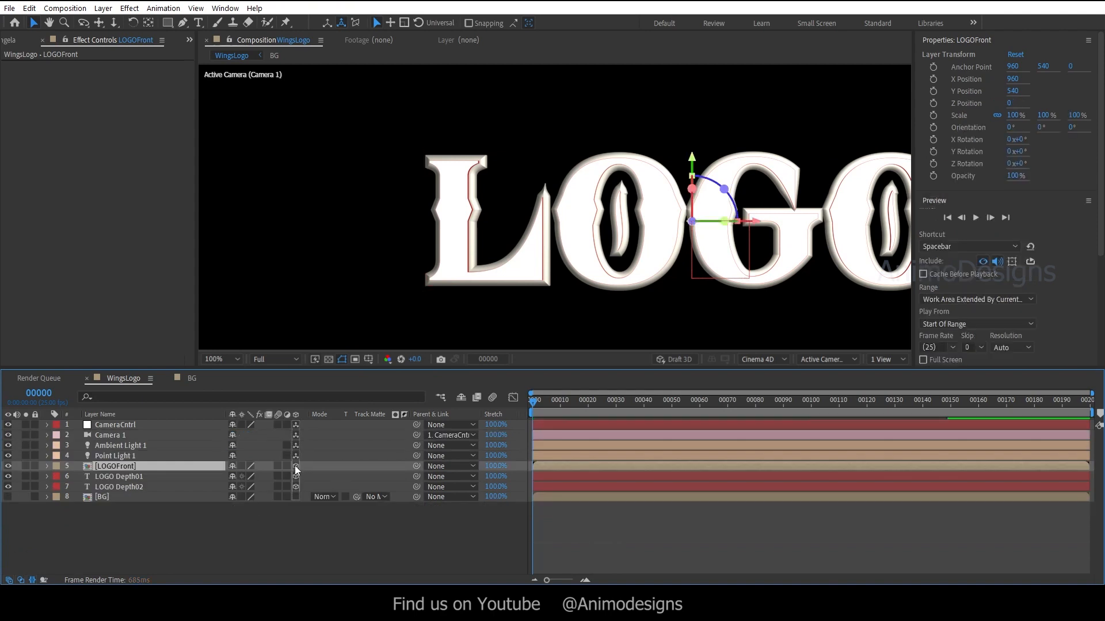
double_click(109, 466)
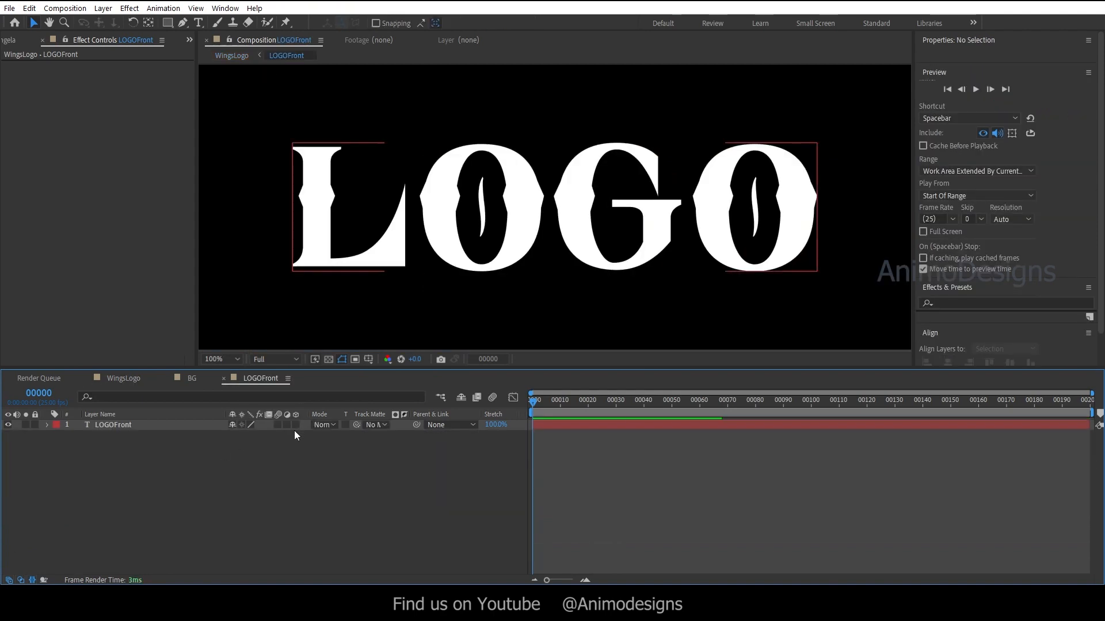
left_click(119, 377)
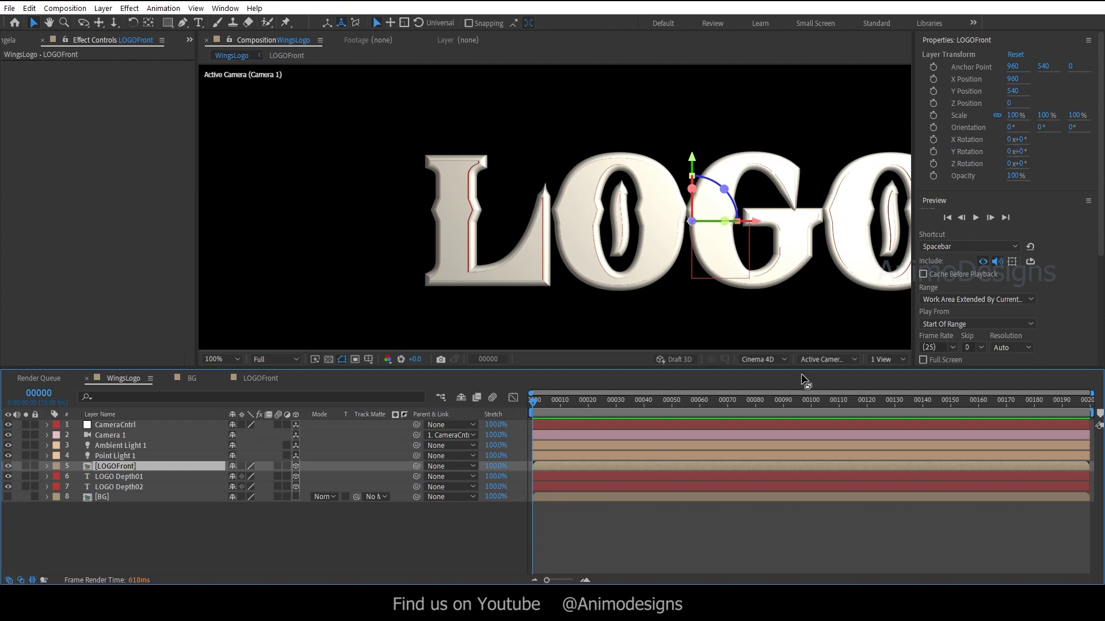
Using the Top view, move LOGO Depth02 along Z to 19, closer to the red layer, and return to Active Camera.
left_click(828, 359)
left_click(817, 447)
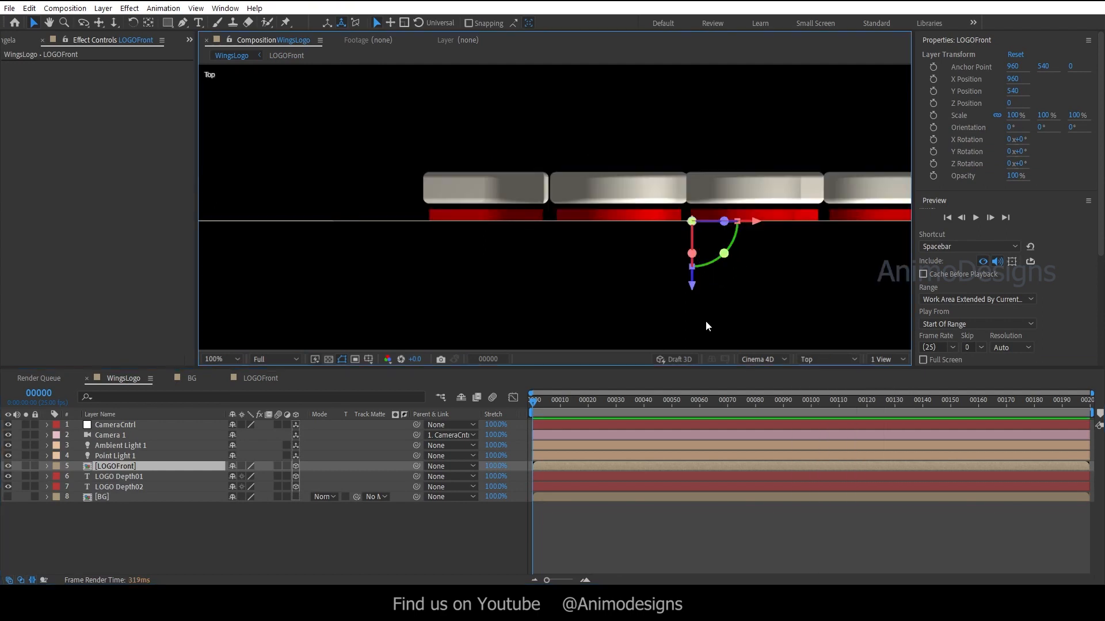
key("period")
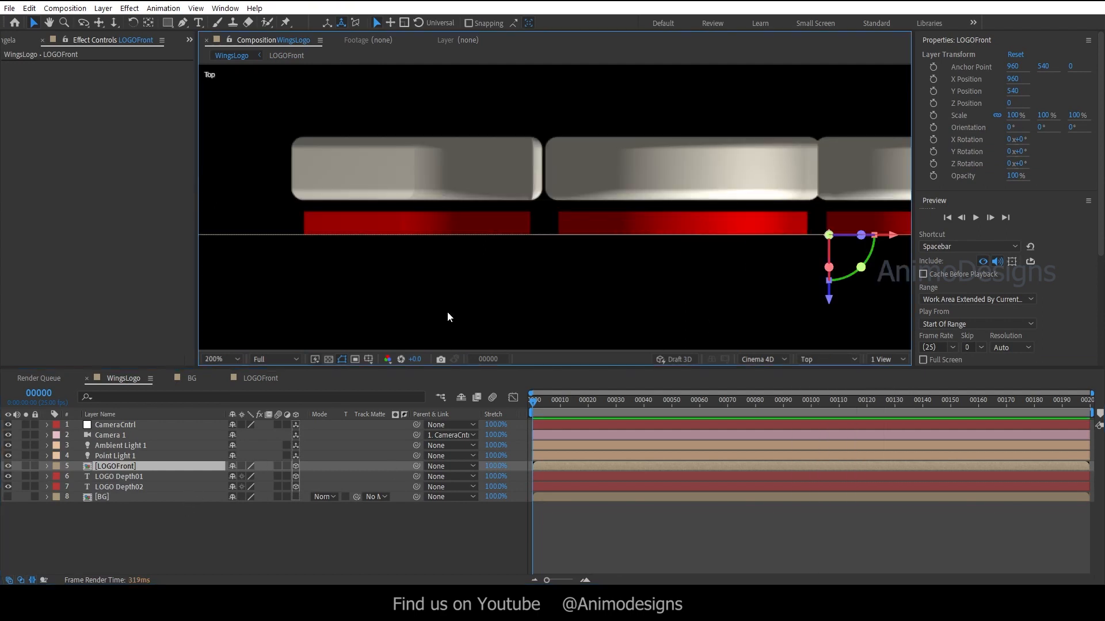
left_click(137, 486)
left_click_drag(813, 268, 815, 276)
left_click(816, 360)
left_click(817, 370)
key("comma")
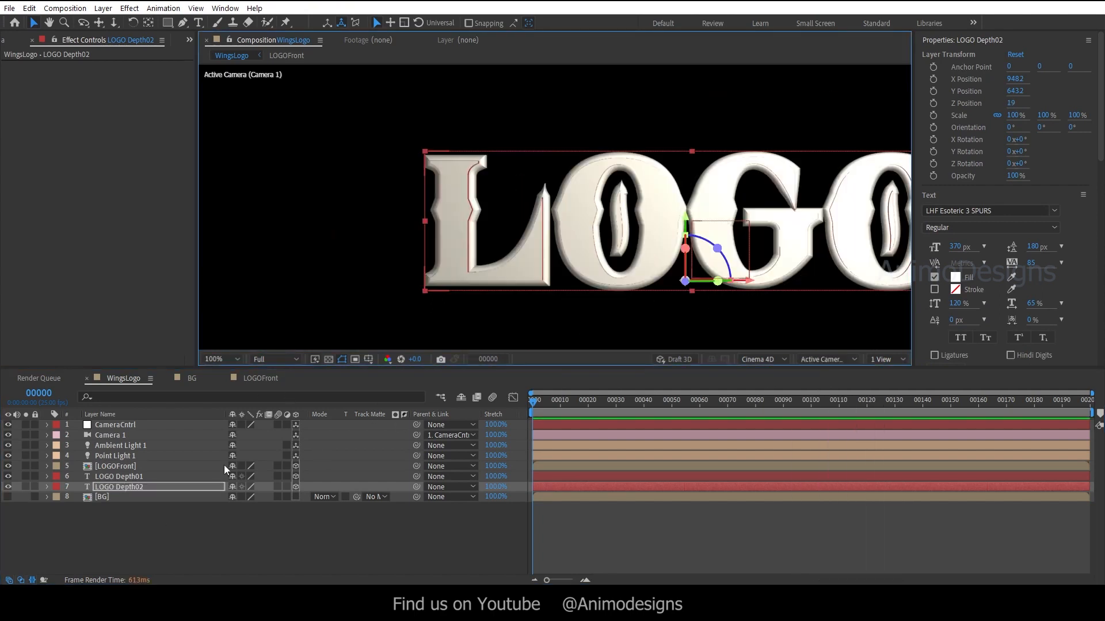
Open the LOGOFront composition and add a Gradient Overlay layer style to its text layer, expanding the style's settings.
left_click(120, 465)
double_click(120, 464)
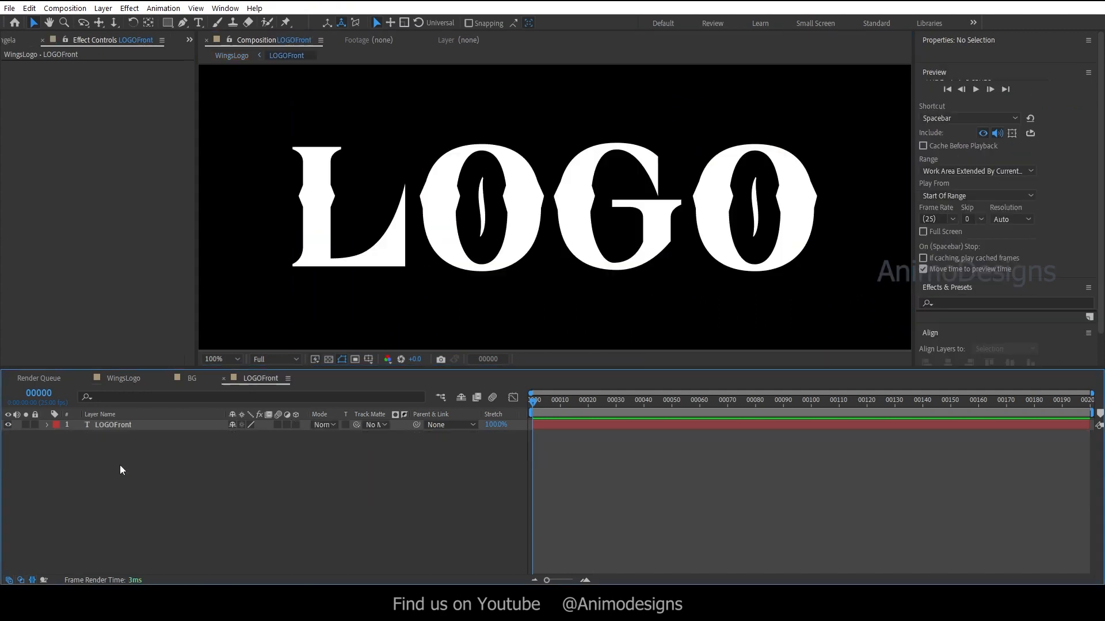
left_click(133, 426)
right_click(135, 426)
mouse_move(187, 238)
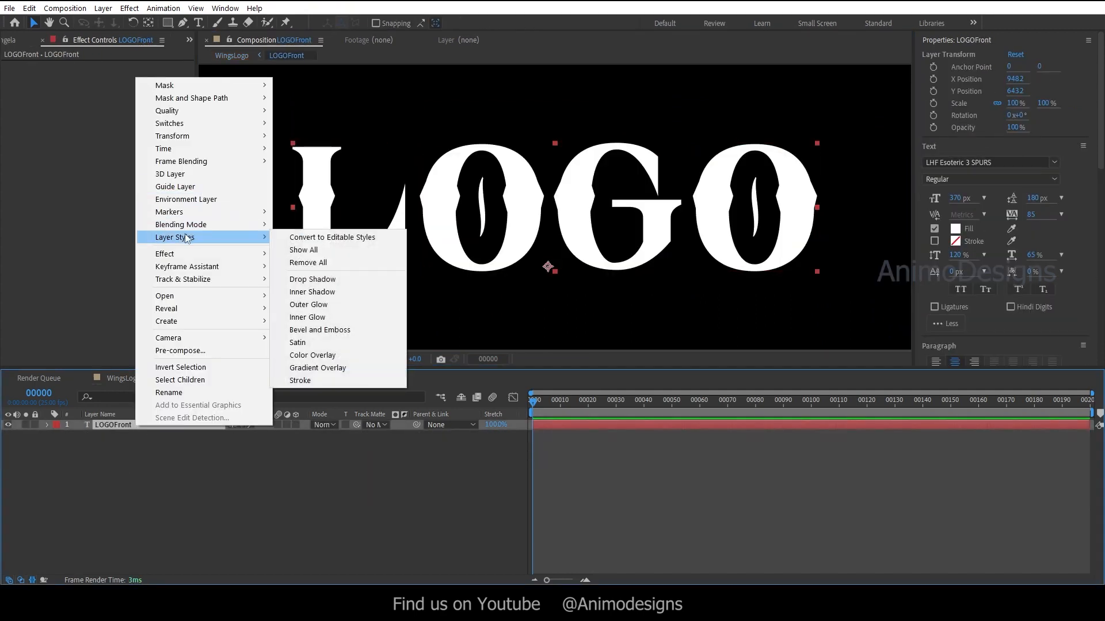
left_click(318, 368)
left_click(68, 477)
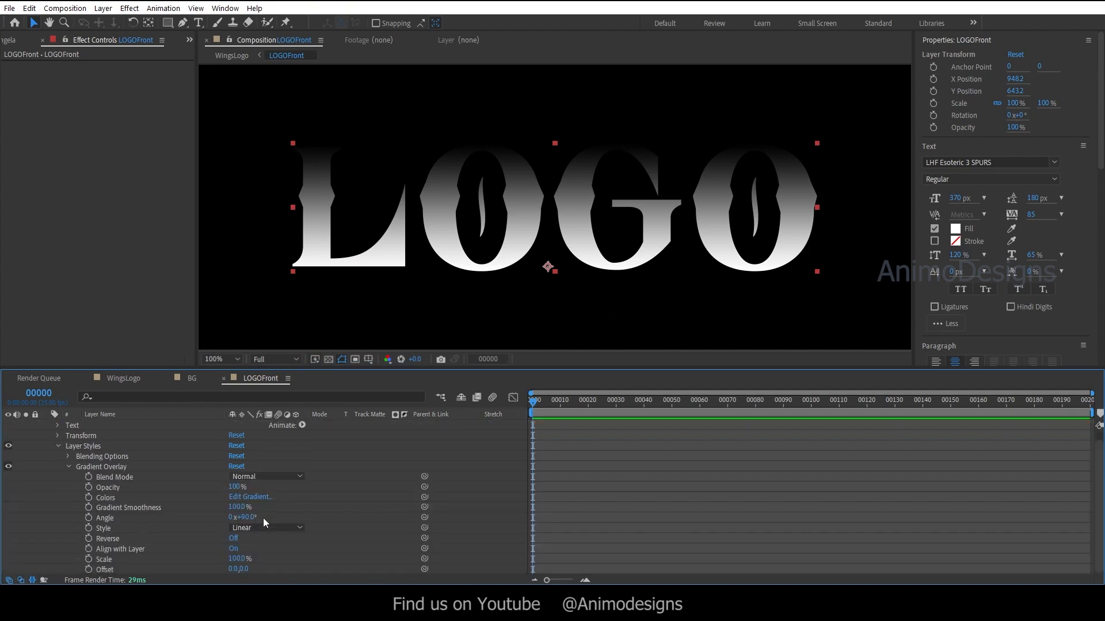
Colour the overlay gradient with orange FFB100 at the 0% stop and dark gold 6B4D00 at the 100% stop.
left_click(250, 497)
left_click_drag(567, 526, 566, 537)
left_click(551, 401)
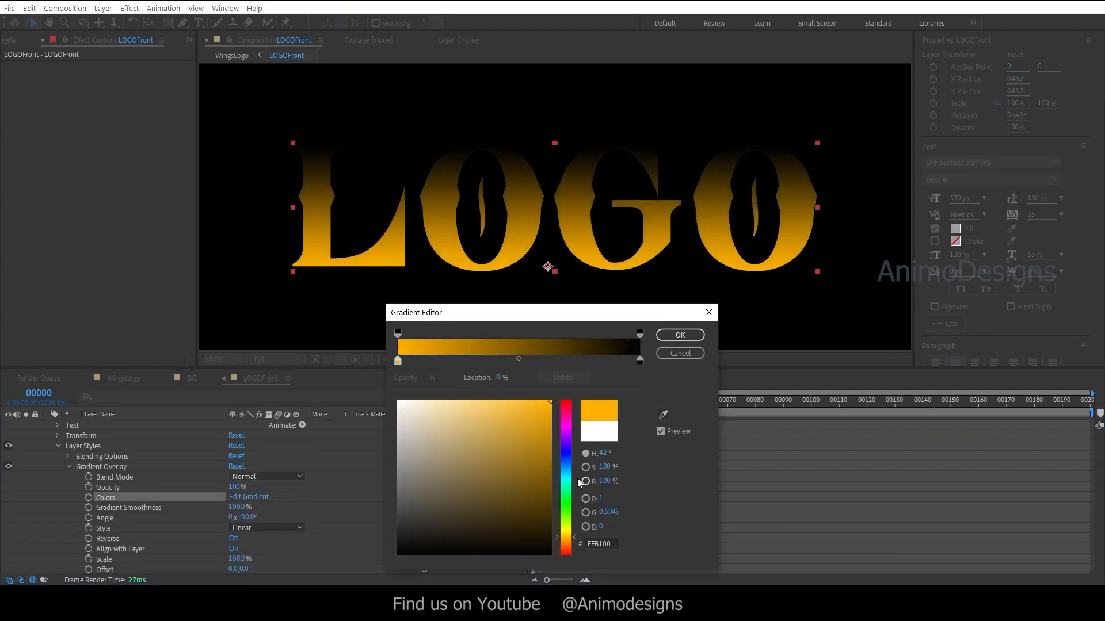
left_click(640, 361)
left_click(567, 537)
left_click(550, 490)
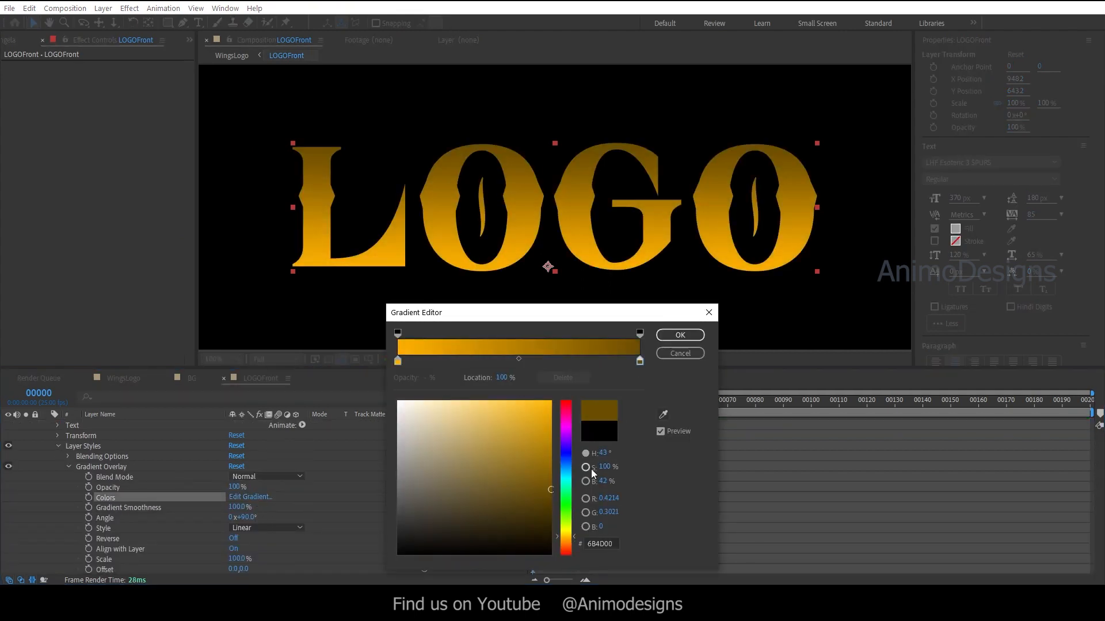
Change the gradient's 0% stop to dark brown 442F00 and its 100% stop to bright gold, then collapse the layer.
left_click(398, 361)
left_click_drag(534, 527, 550, 514)
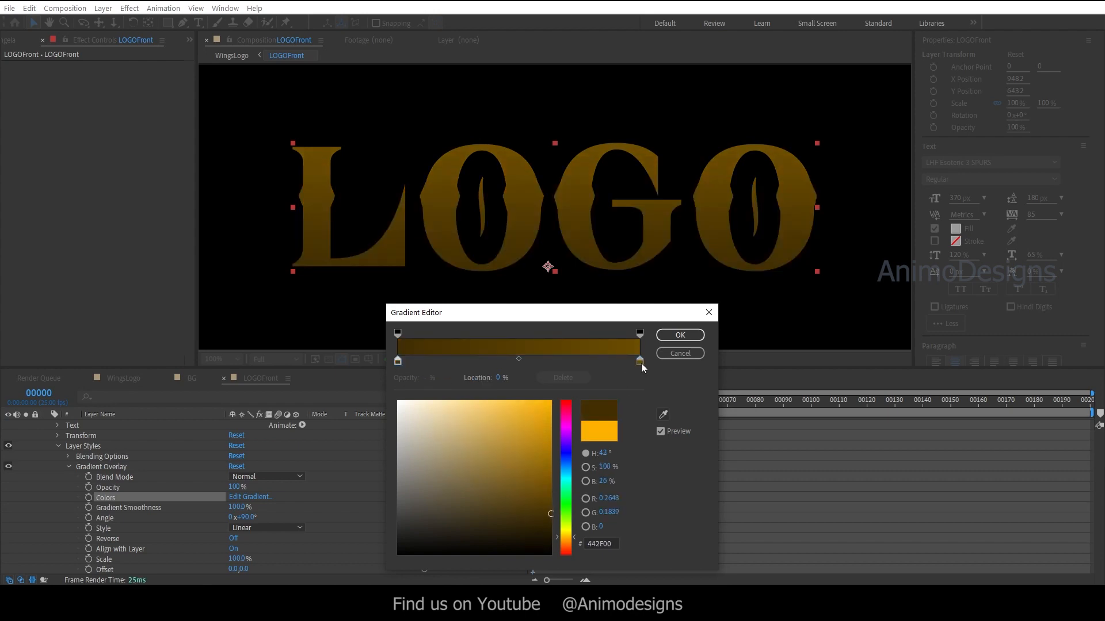
left_click(639, 361)
left_click(551, 444)
left_click(565, 533)
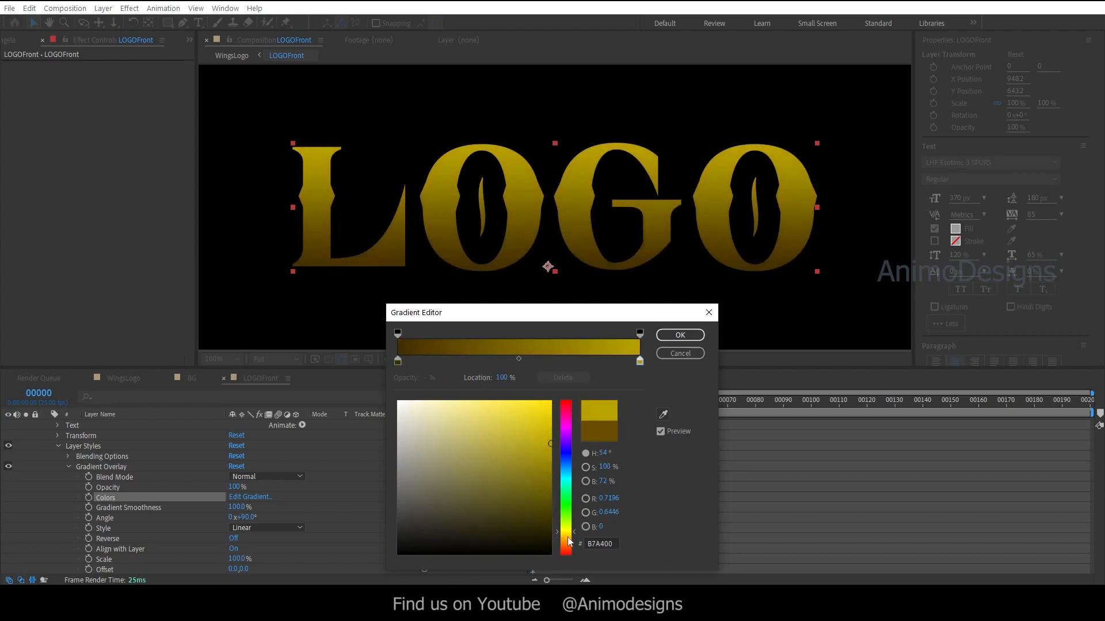
left_click(568, 537)
left_click(551, 418)
left_click(680, 335)
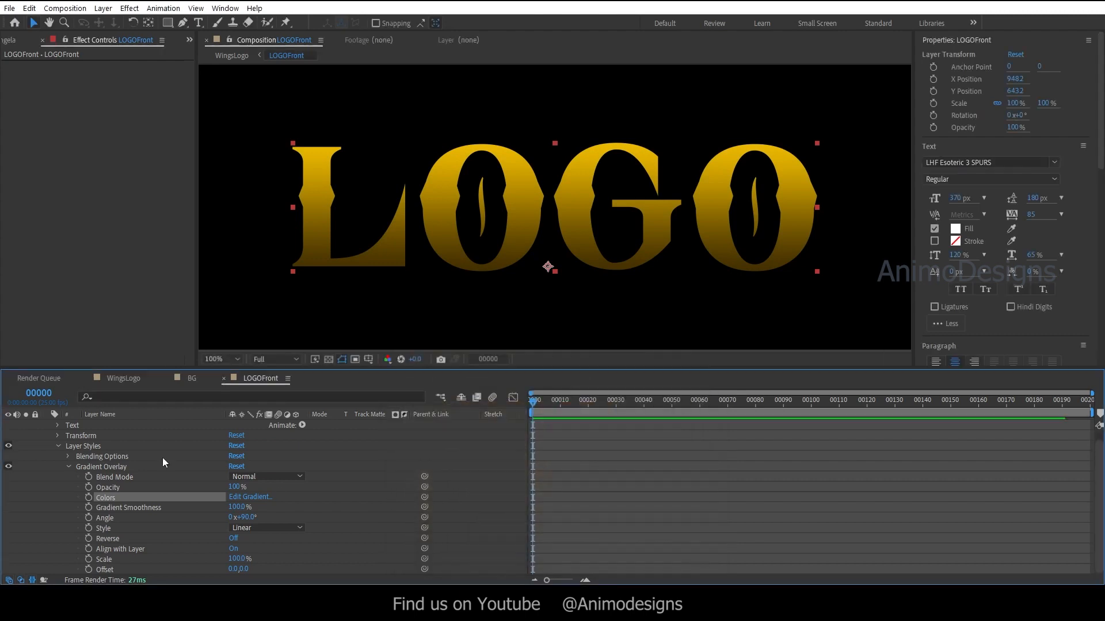
left_click(68, 467)
left_click(48, 424)
left_click(126, 493)
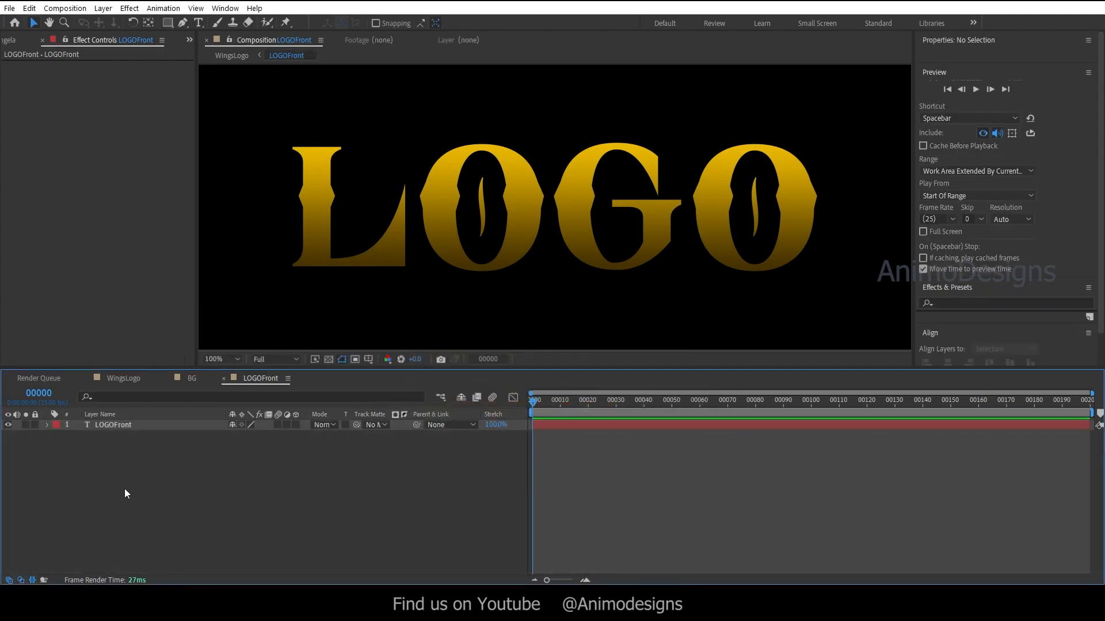
Duplicate the LOGOFront text layer and add a Bevel and Emboss layer style to the copy.
left_click(121, 426)
key("ctrl+d")
left_click(47, 424)
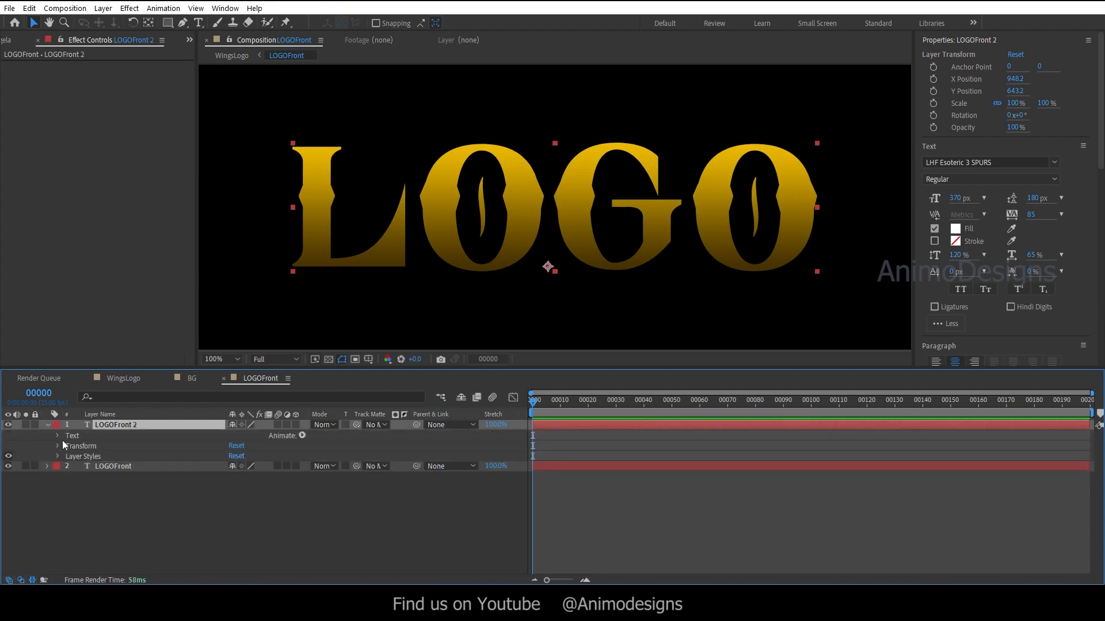
right_click(123, 424)
mouse_move(167, 234)
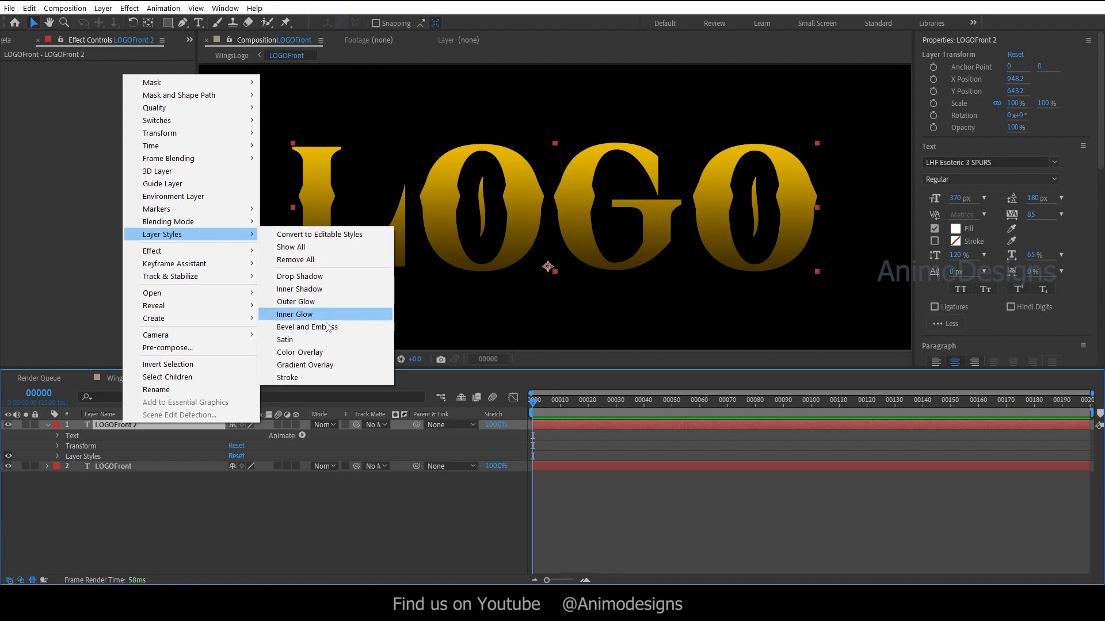
left_click(290, 322)
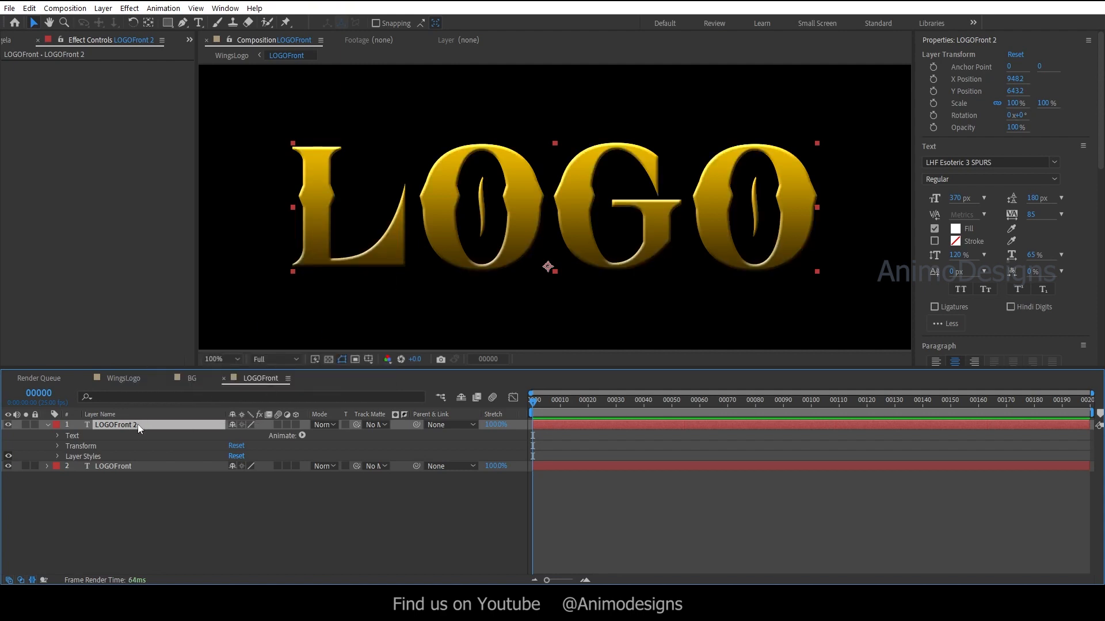
Set the Fill Opacity of LOGOFront 2 to 0% in its advanced blending options.
left_click(58, 456)
left_click(68, 467)
left_click(79, 498)
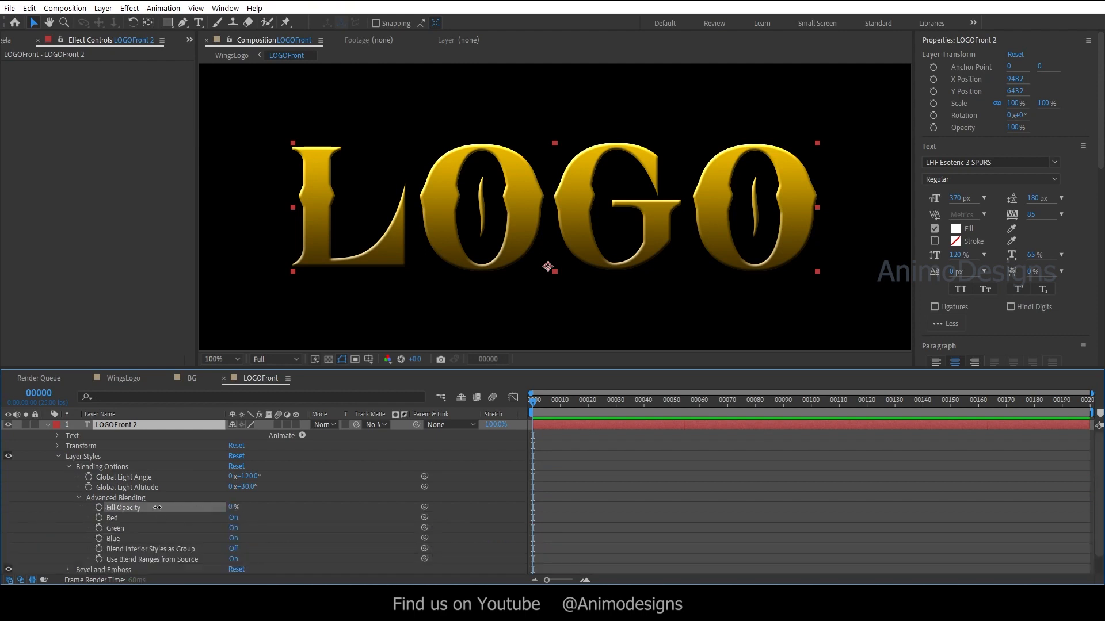
left_click_drag(157, 507, 150, 507)
left_click(48, 425)
left_click(119, 423)
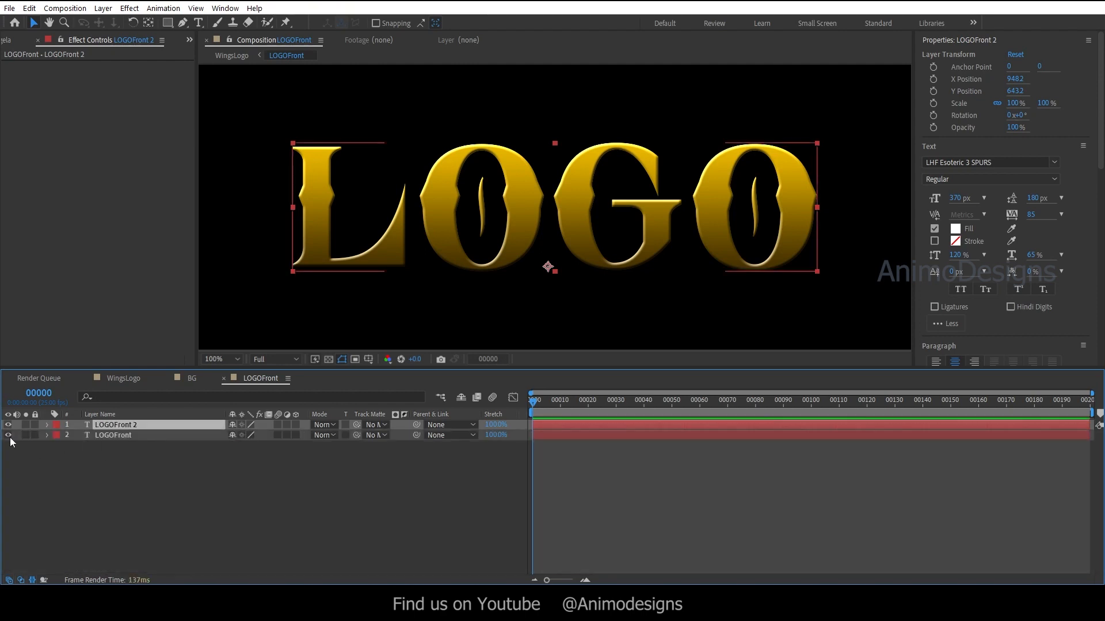
Turn off the Gradient Overlay of LOGOFront 2 and hide the original LOGOFront layer.
left_click(46, 424)
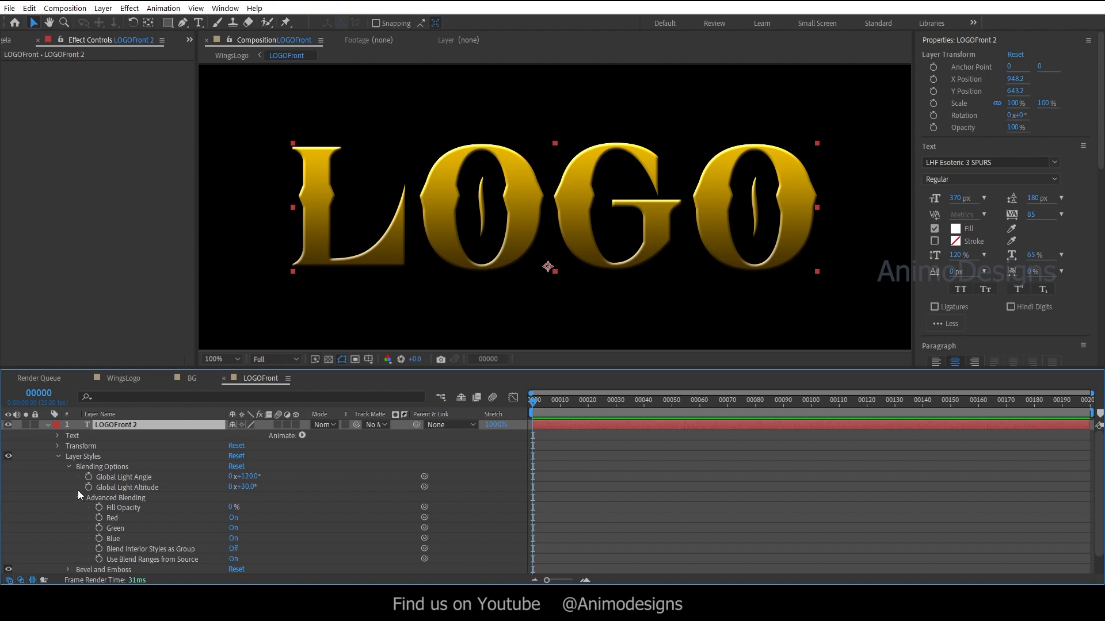
scroll(75, 499, "down", 1)
left_click(8, 569)
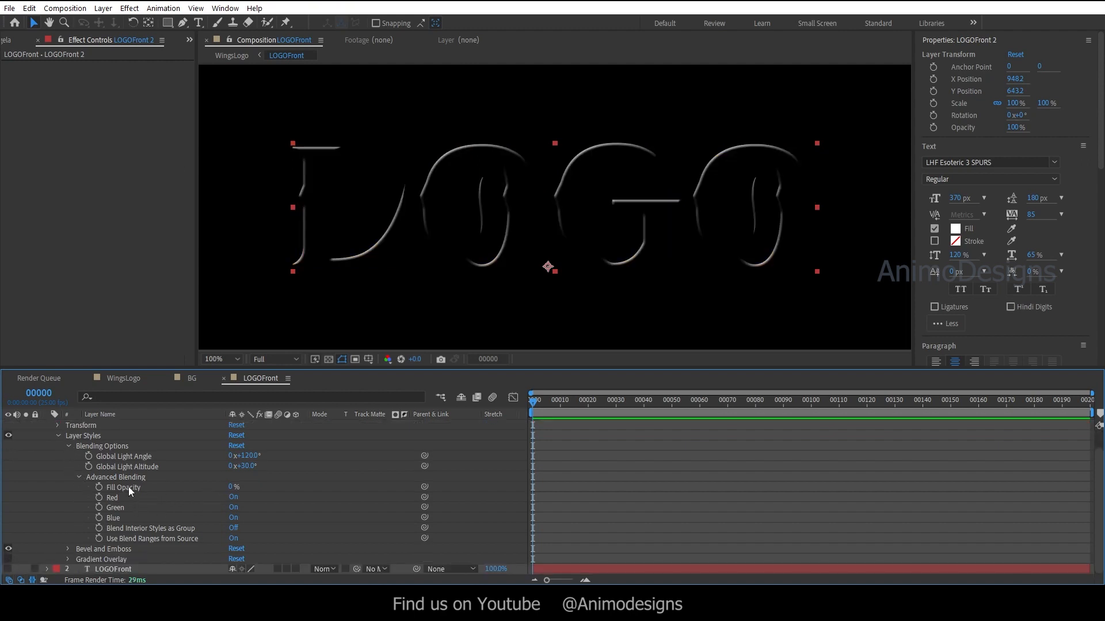
scroll(130, 490, "up", 1)
scroll(131, 490, "down", 1)
Set the Bevel and Emboss shadow colour of LOGOFront 2 to golden orange.
left_click(68, 549)
scroll(135, 511, "down", 4)
scroll(135, 510, "down", 1)
left_click(234, 538)
left_click(863, 368)
left_click(850, 241)
left_click(949, 238)
Set the Bevel and Emboss highlight colour of LOGOFront 2 to golden orange and collapse the layer.
left_click(235, 507)
left_click(866, 376)
left_click(828, 246)
left_click(960, 242)
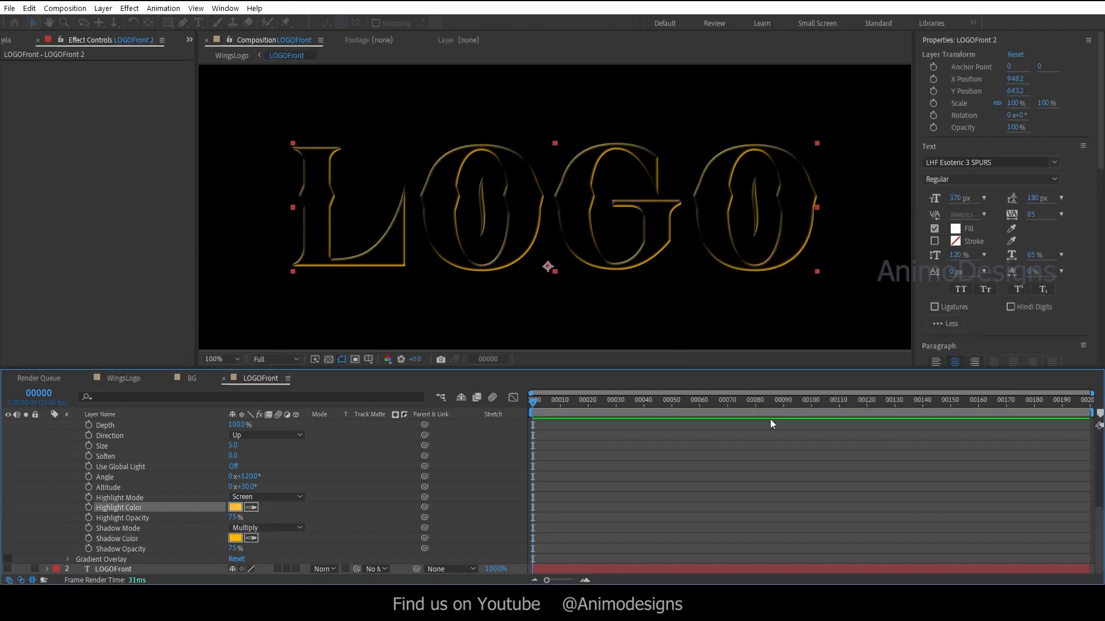
scroll(96, 461, "up", 5)
left_click(57, 435)
key("u")
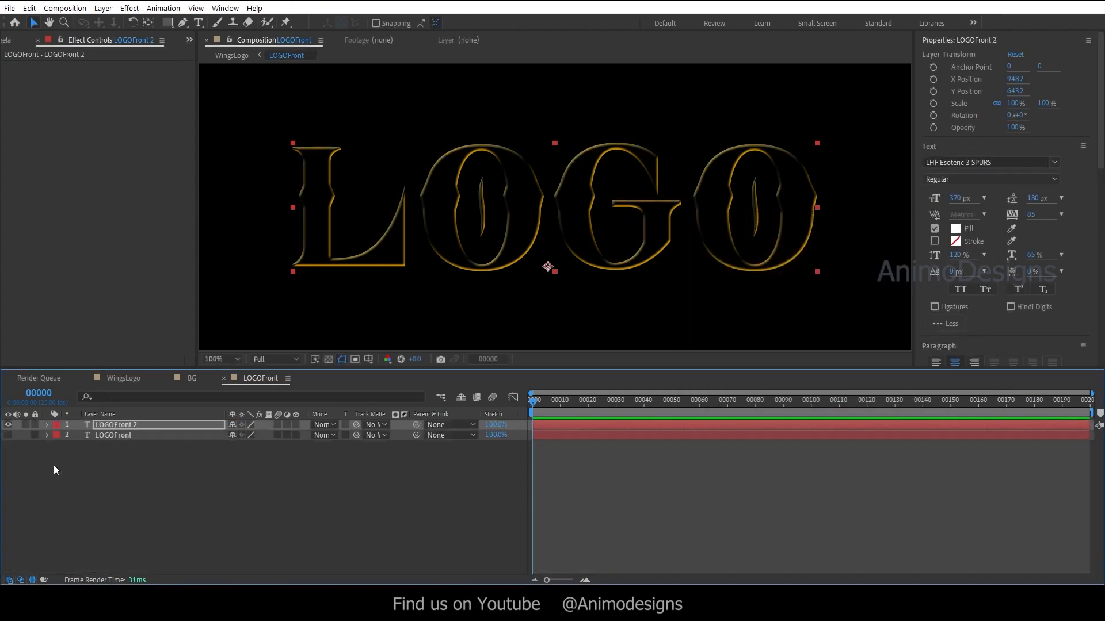
Compare the bevel with and without the LOGOFront layer and over the transparency grid, leaving LOGOFront visible.
left_click(53, 465)
left_click(8, 435)
left_click(111, 425)
left_click(8, 435)
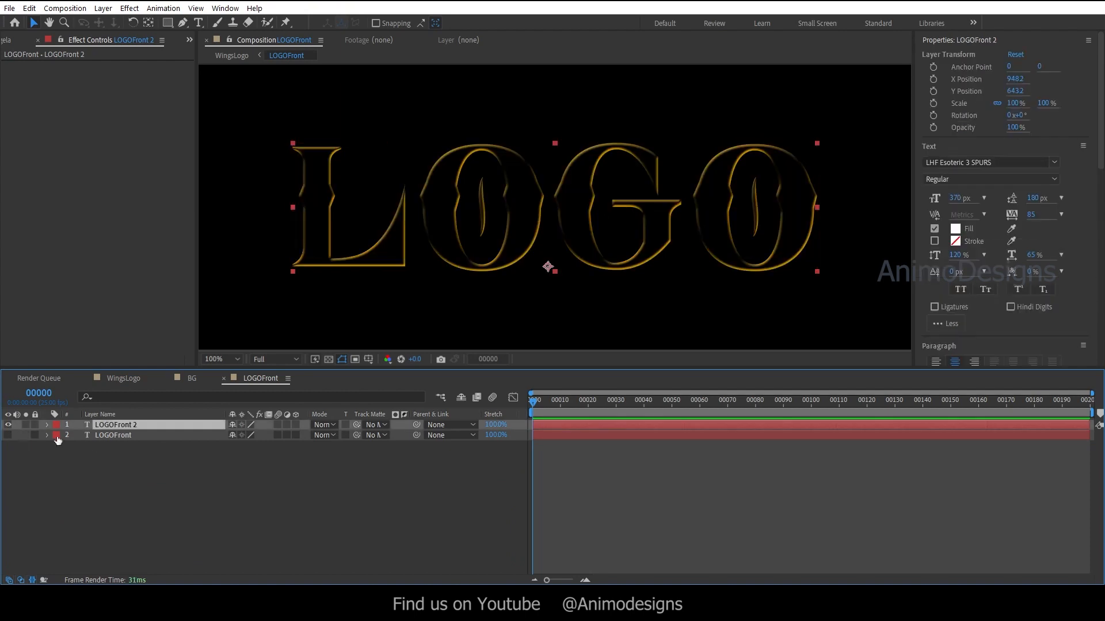
left_click(328, 359)
left_click(329, 359)
left_click(8, 435)
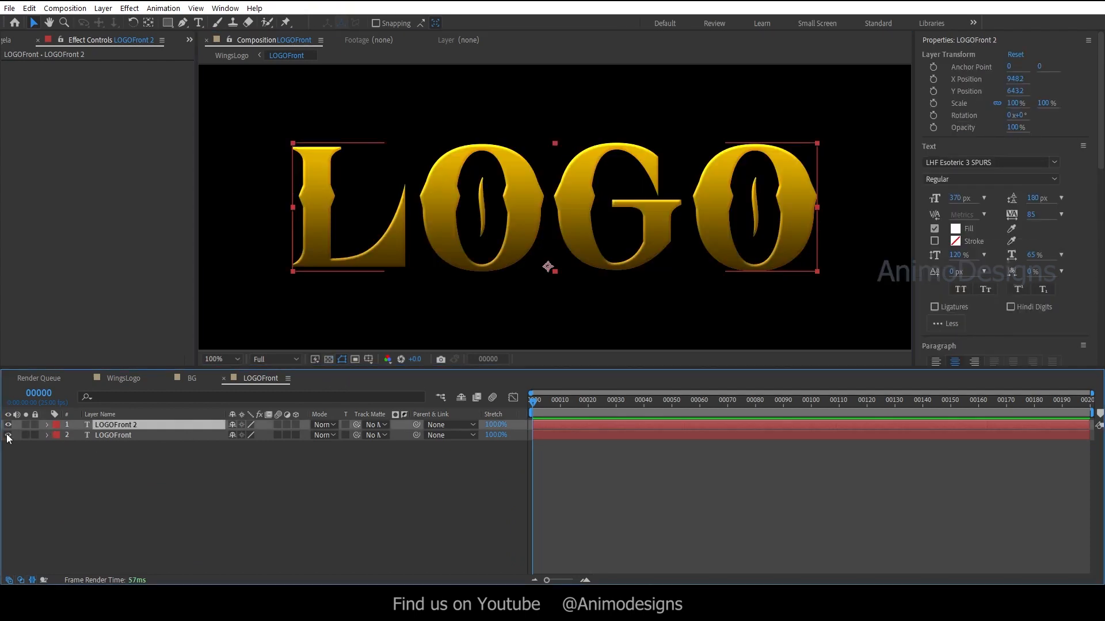
Add an Inner Shadow layer style to LOGOFront 2 and collapse its properties.
right_click(116, 427)
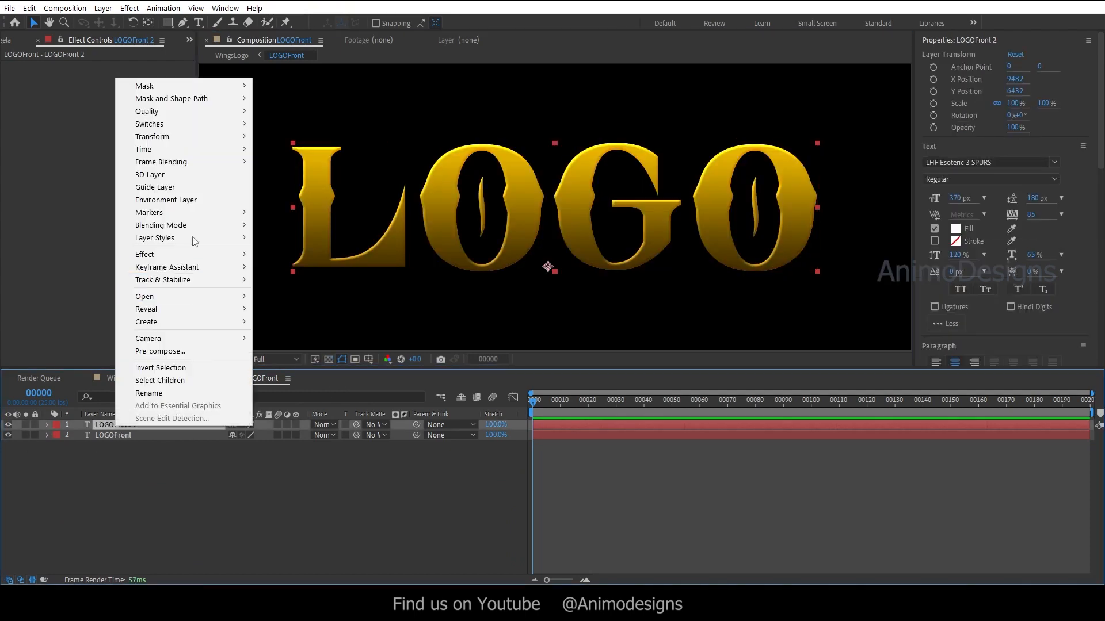
mouse_move(172, 238)
left_click(298, 294)
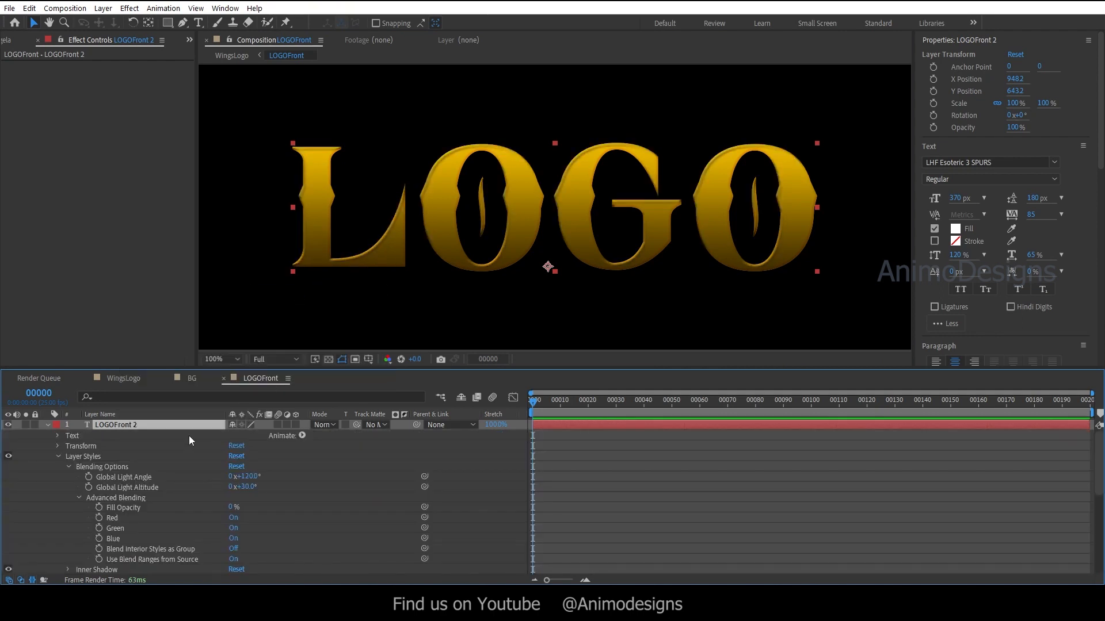
left_click(47, 426)
left_click(52, 460)
Create a 1920 × 1080 px black solid named Texture and place it between LOGOFront 2 and LOGOFront.
left_click(103, 8)
mouse_move(321, 21)
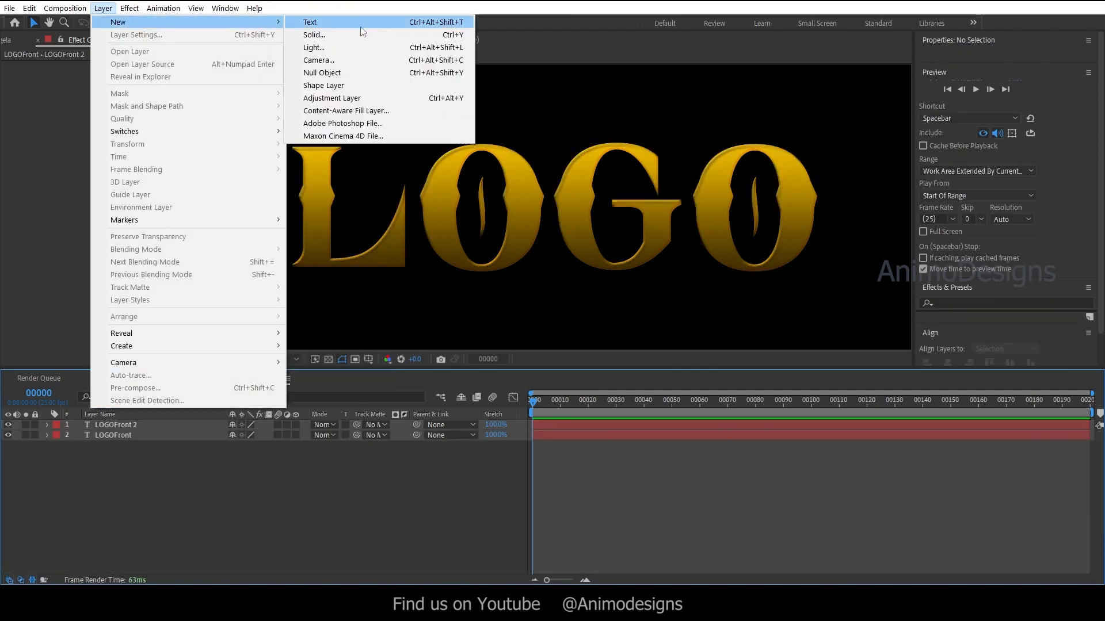
left_click(455, 32)
type("Texture")
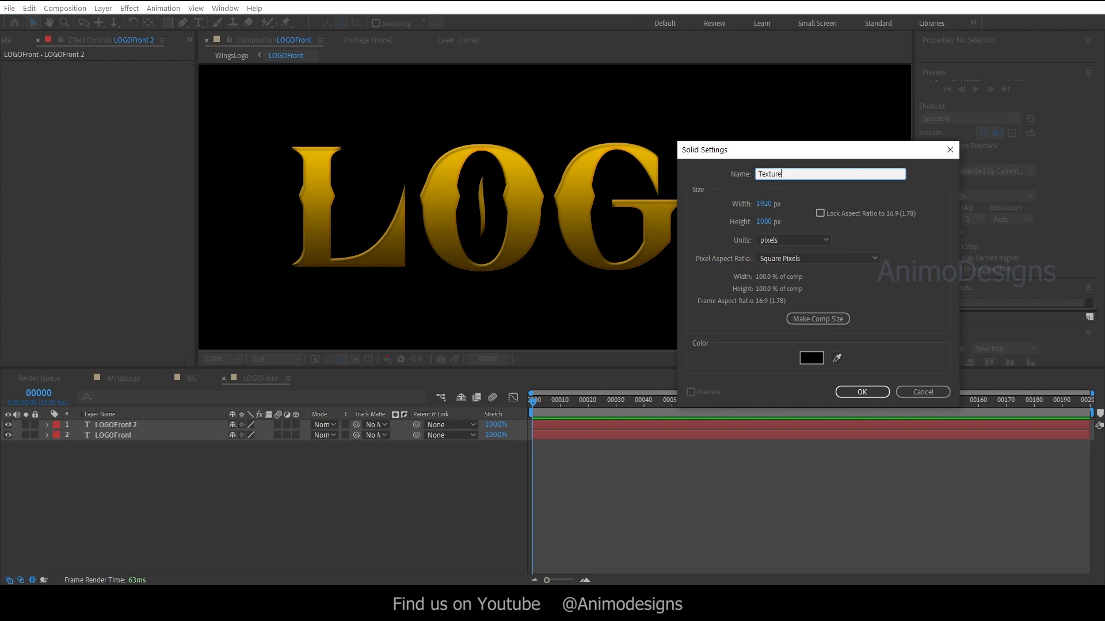
left_click(862, 392)
left_click_drag(102, 428, 112, 442)
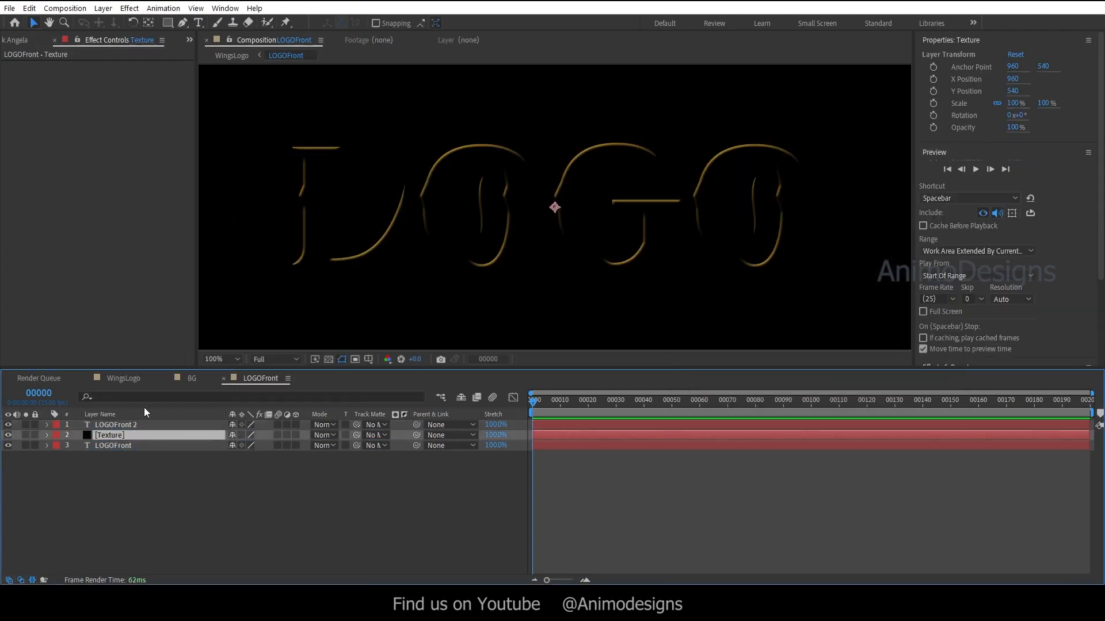
Copy the CC Threads and Bevel Alpha effects from BG_Metalic in the BG composition onto the Texture layer in LOGOFront.
left_click(192, 378)
left_click(122, 435)
left_click(53, 76)
left_click(54, 87, "shift")
left_click(260, 378)
left_click(112, 437)
key("ctrl+v")
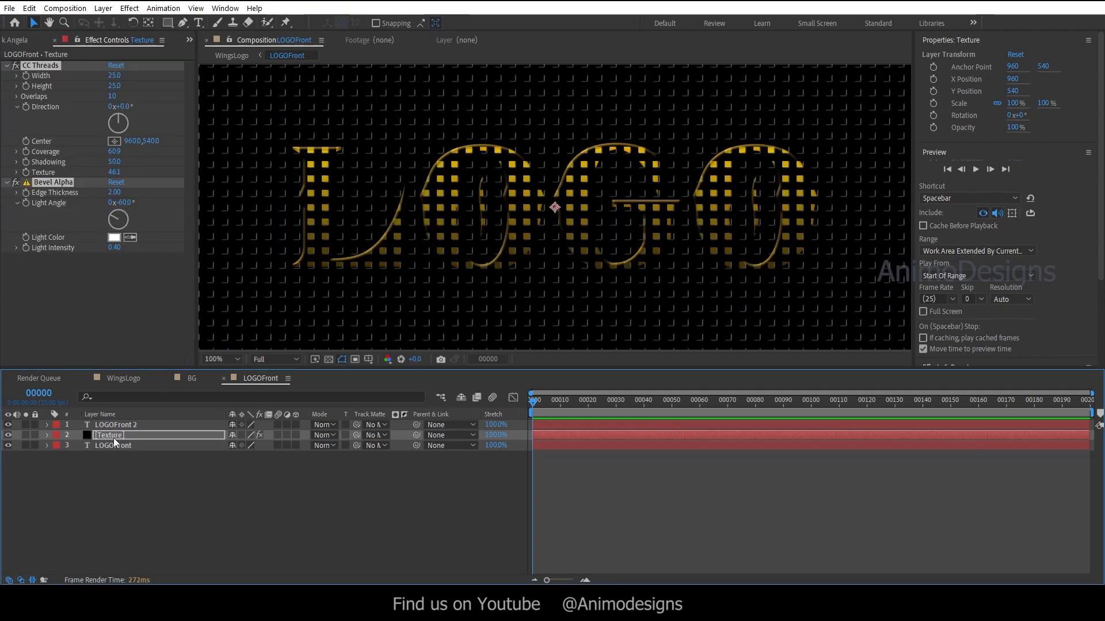
Use the LOGOFront layer as Texture's track matte while keeping it visible, and set Texture's blending mode to Overlay.
left_click(129, 478)
left_click(126, 434)
left_click_drag(357, 435, 133, 445)
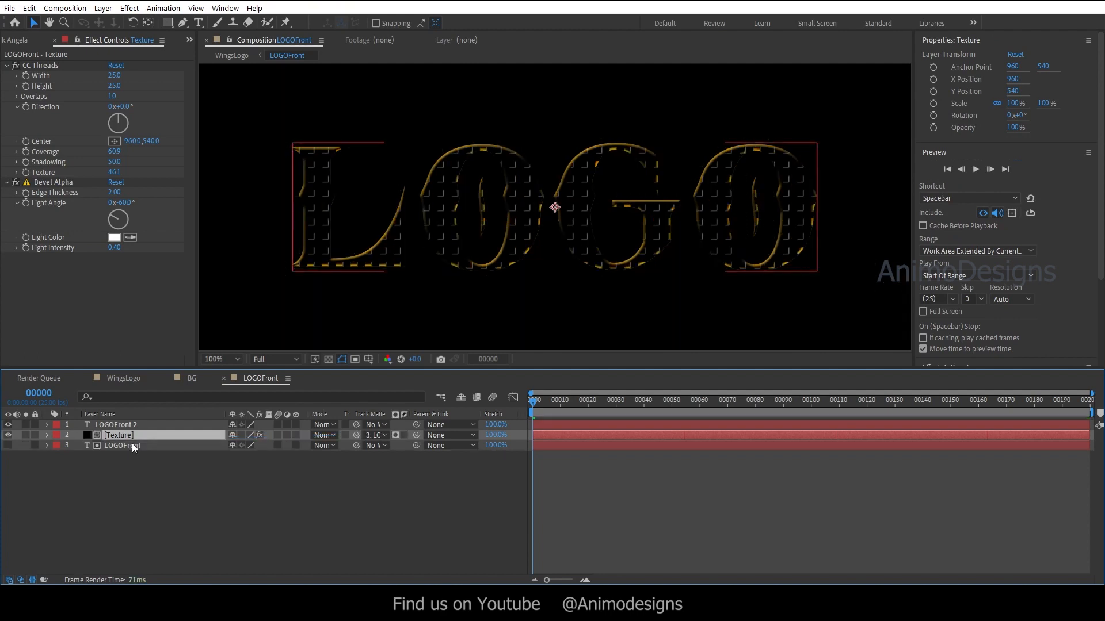
left_click(8, 446)
left_click(329, 359)
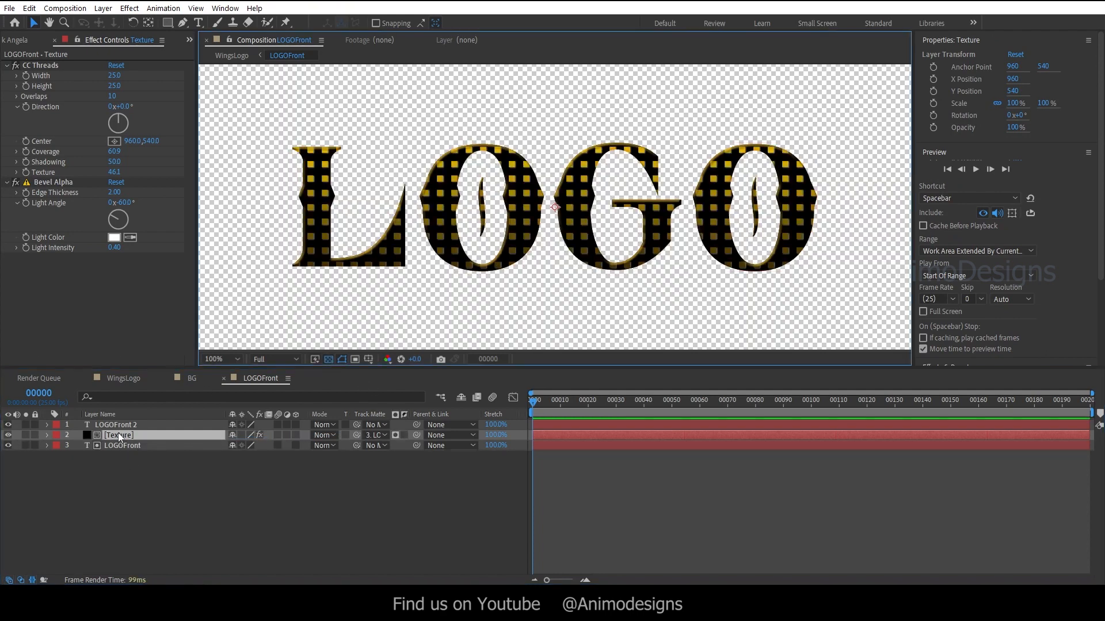
left_click(324, 435)
left_click(375, 332)
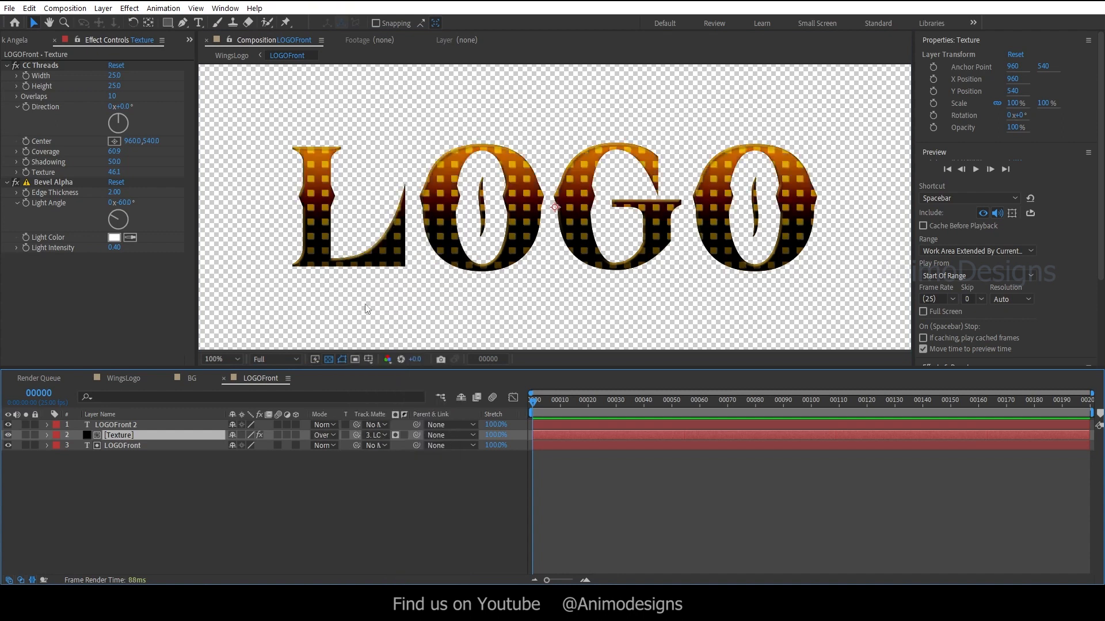
Set the CC Threads width and height on the Texture layer to 15.
left_click(118, 424)
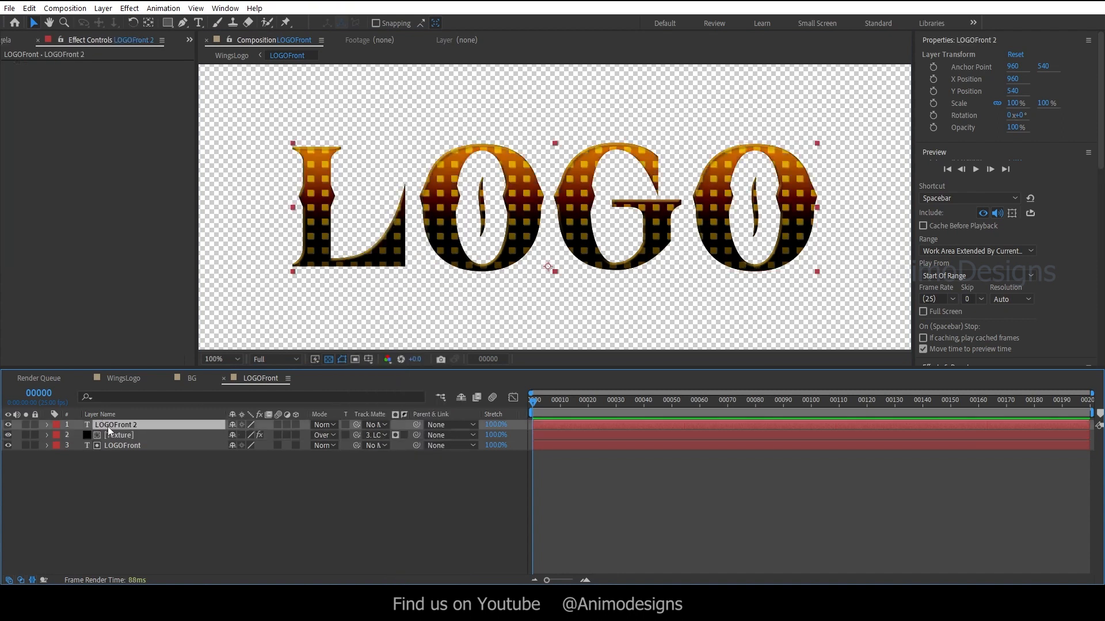
key("period")
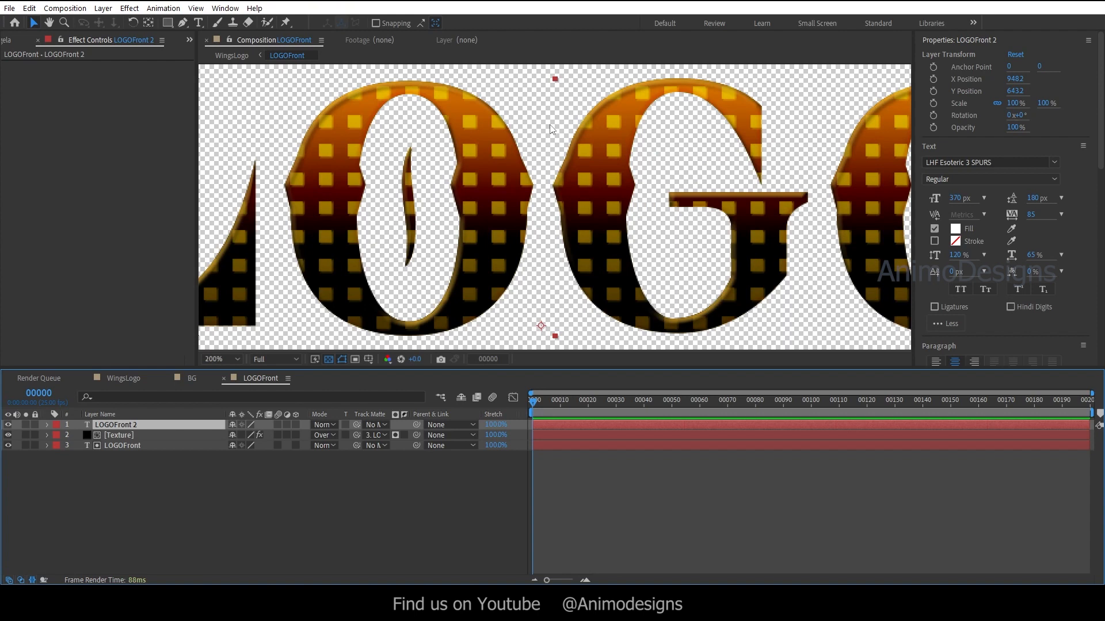
left_click(119, 435)
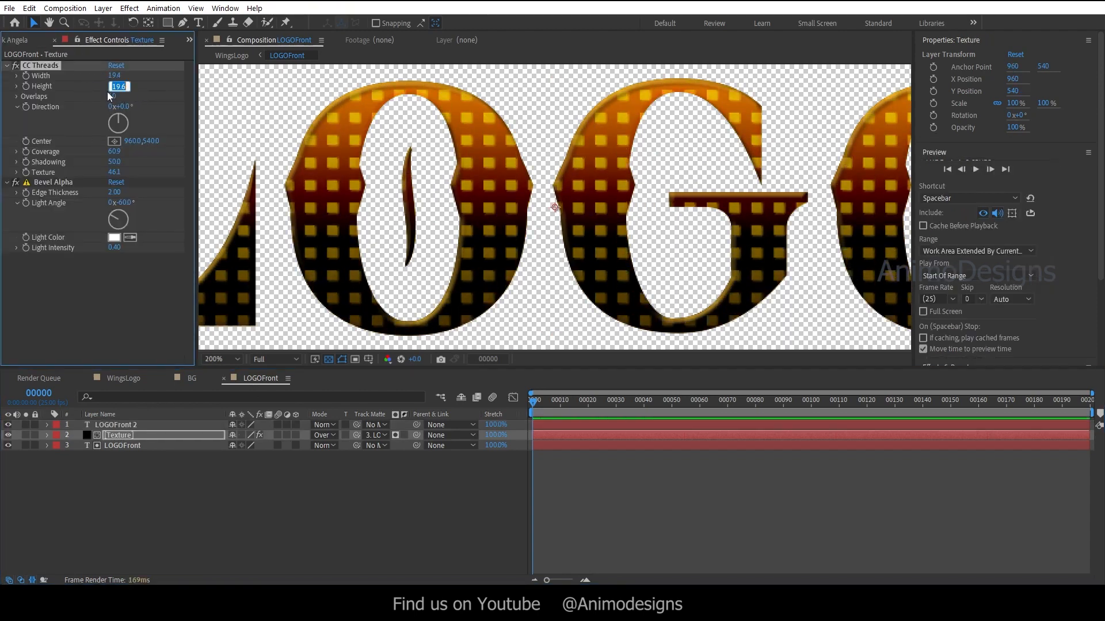
left_click(115, 76)
type("15")
key("Return")
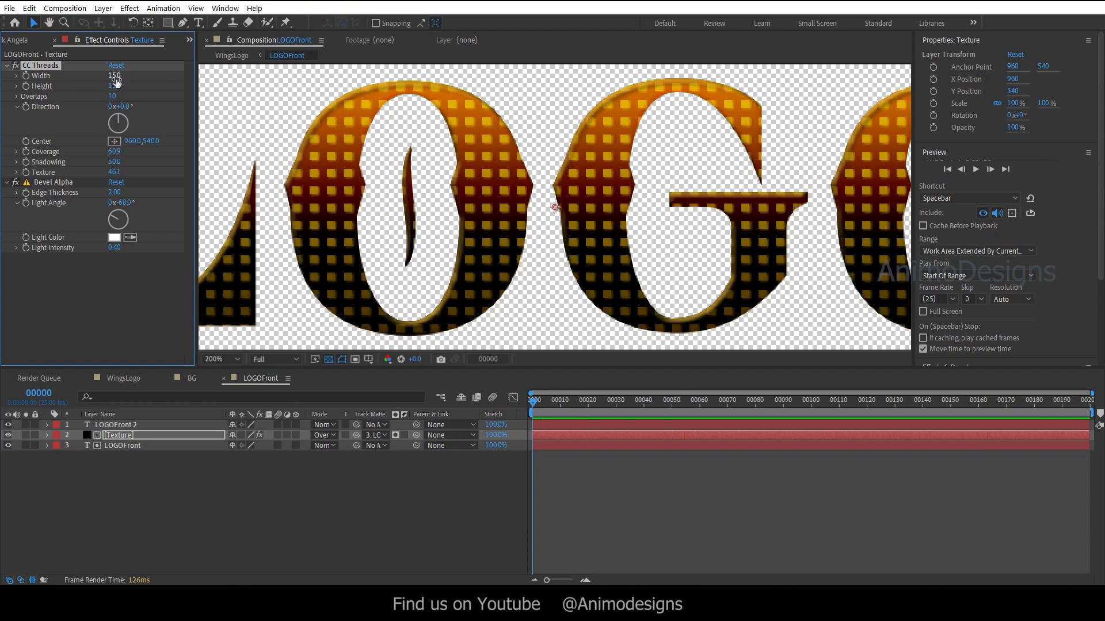
Remove the Bevel Alpha effect from the Texture layer.
left_click(7, 182)
left_click(45, 185)
key("Delete")
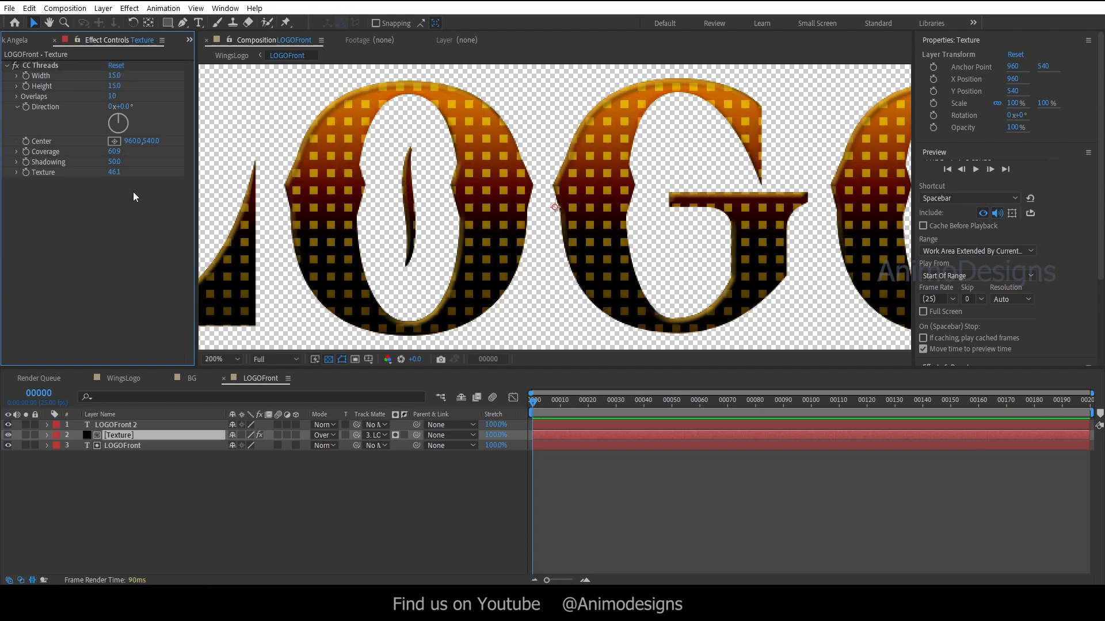
Apply a Fast Box Blur effect to the Texture layer with a blur radius of 0.3.
left_click(103, 8)
left_click(79, 9)
left_click(129, 8)
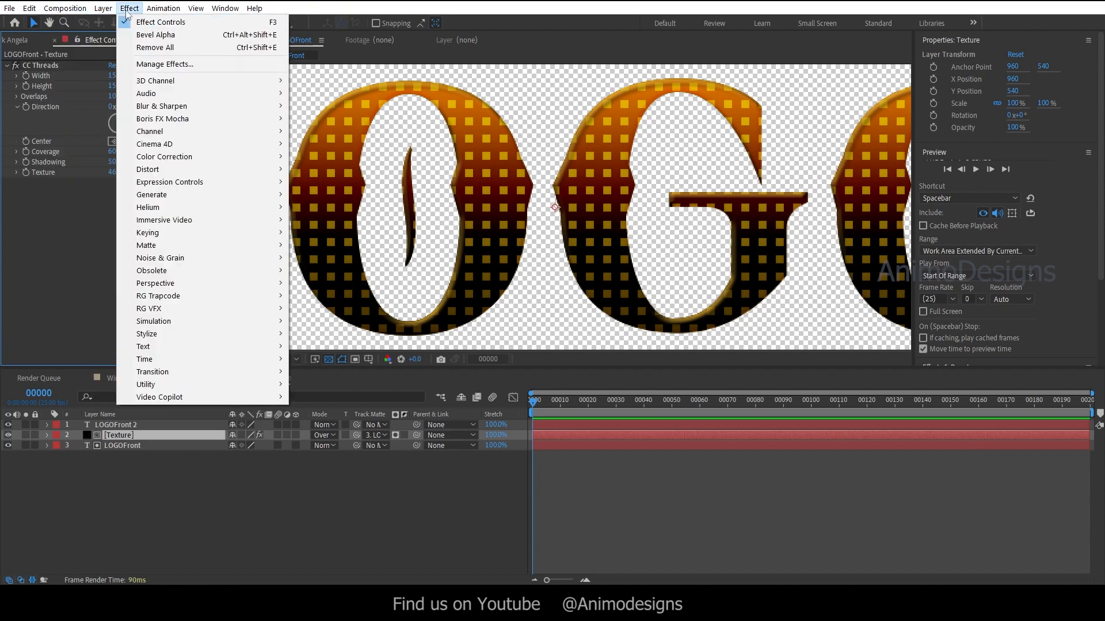
mouse_move(170, 105)
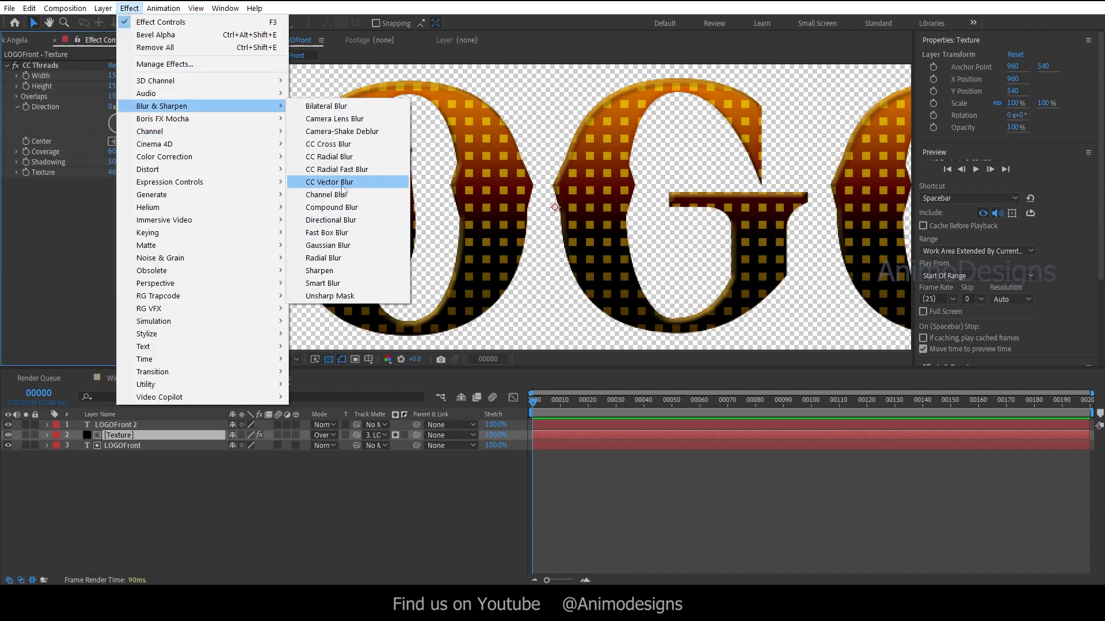
left_click(327, 233)
left_click(113, 193)
type("1")
key("Return")
left_click(113, 192)
type("0.3")
key("Return")
scroll(476, 228, "down", 1)
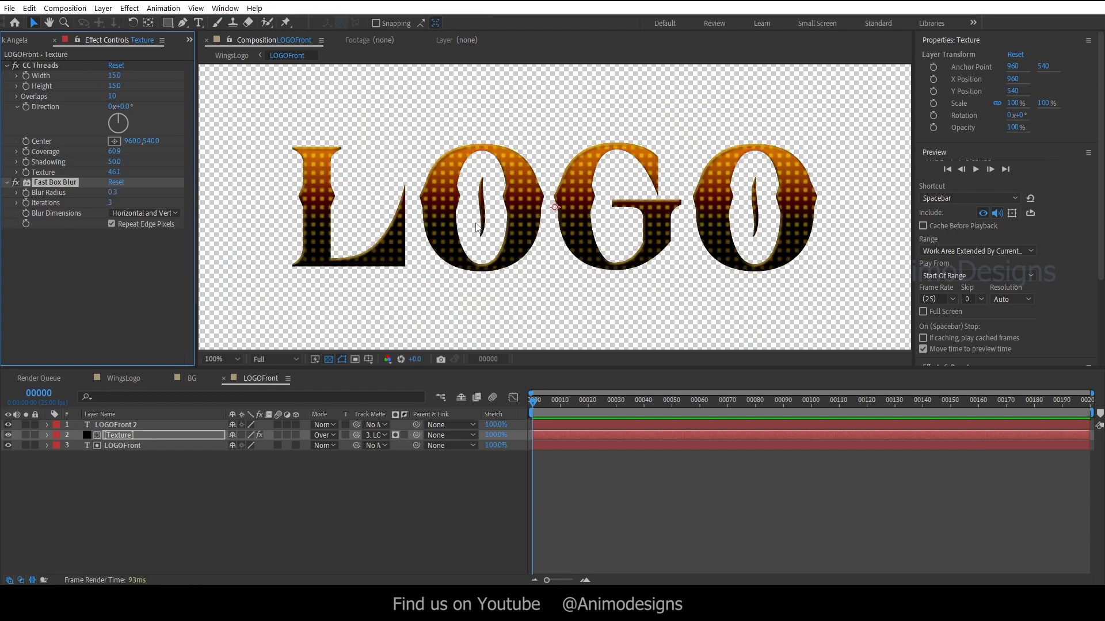
Compare the logo with and without the Texture layer, leaving the layer visible.
left_click(9, 436)
left_click(9, 436)
left_click(10, 436)
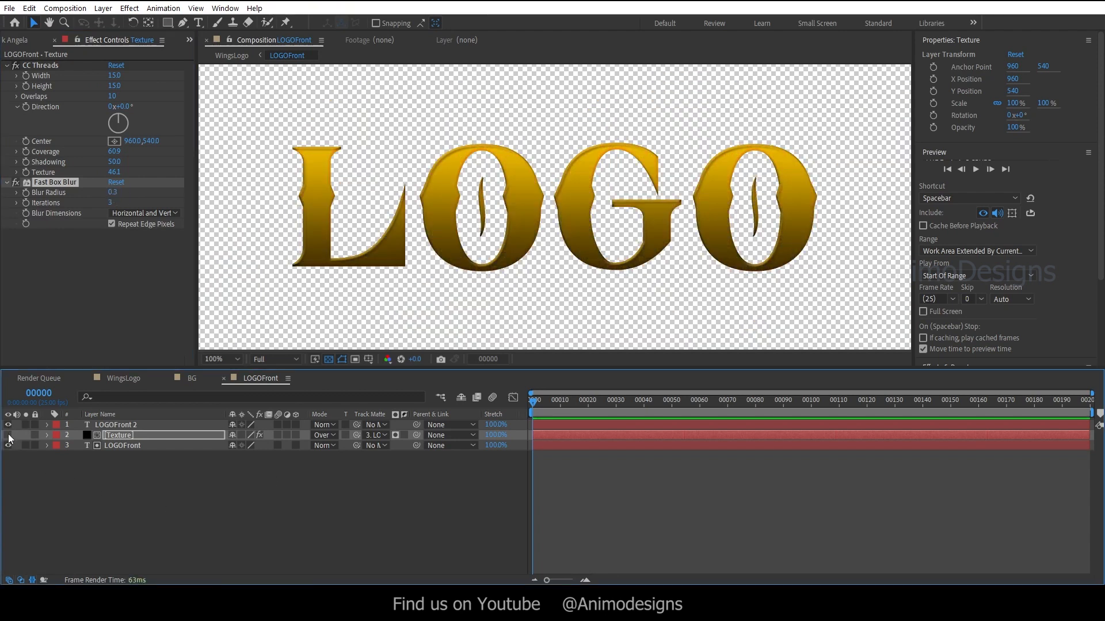
left_click(9, 436)
Try the Soft Light blending mode on the Texture layer, and return it to Overlay.
left_click(323, 435)
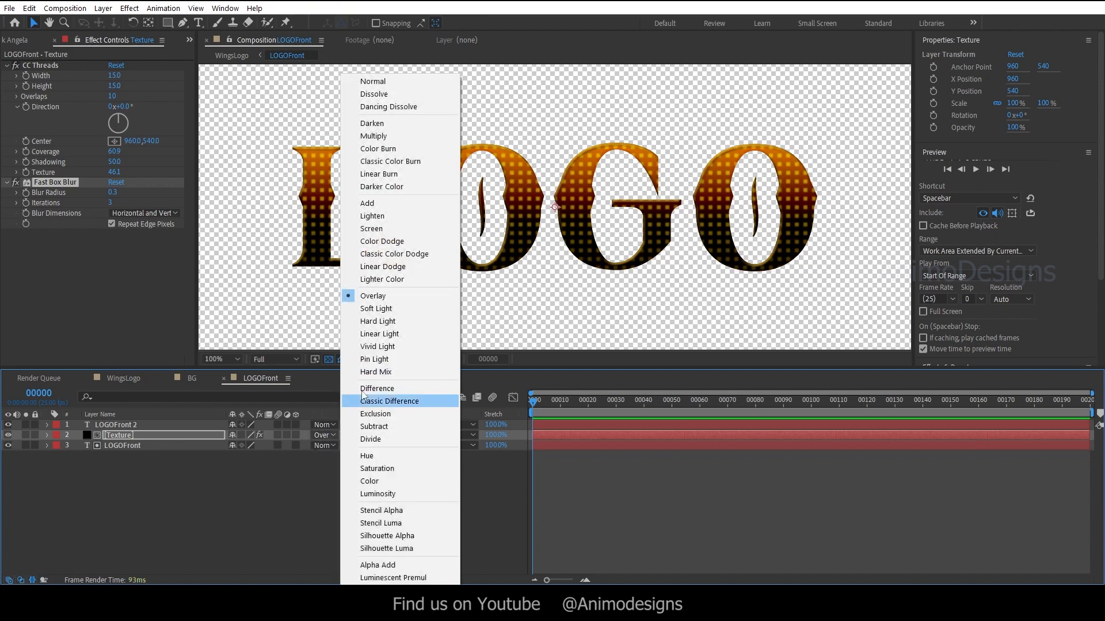
left_click(375, 308)
left_click(324, 435)
left_click(374, 296)
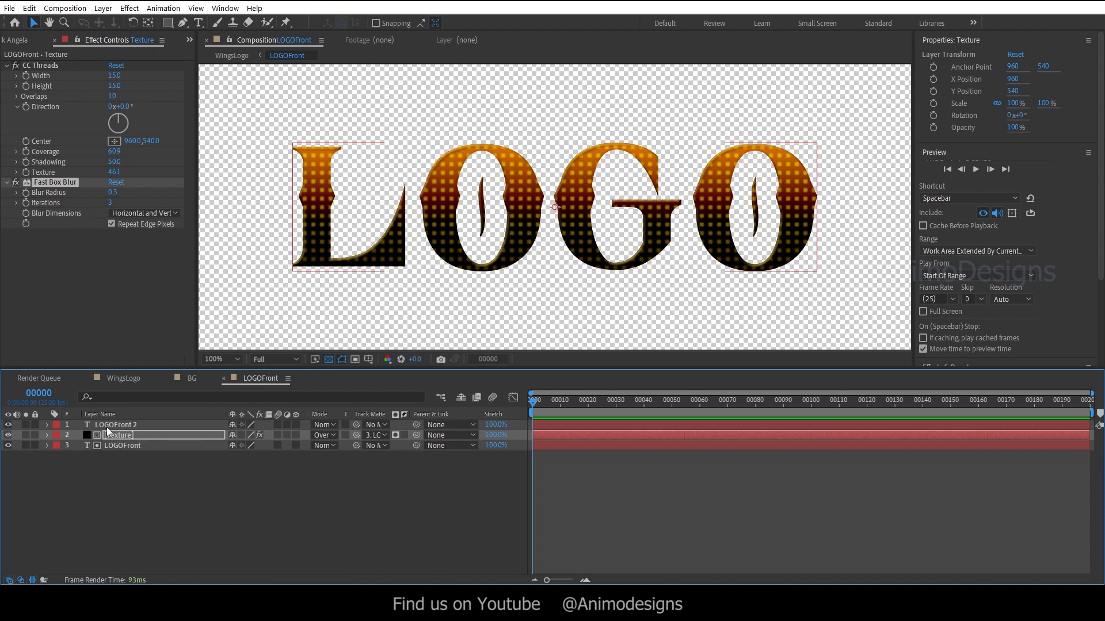
Try a Bevel and Emboss size of 10 on LOGOFront 2, undo it and collapse the layer.
left_click(109, 426)
left_click(47, 424)
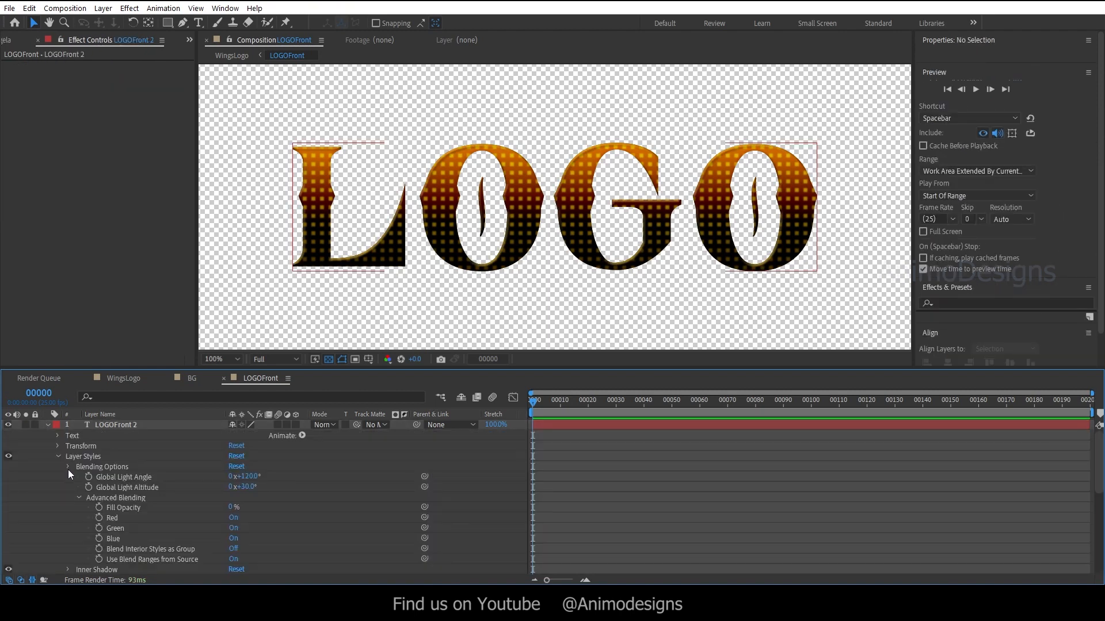
scroll(296, 541, "down", 1)
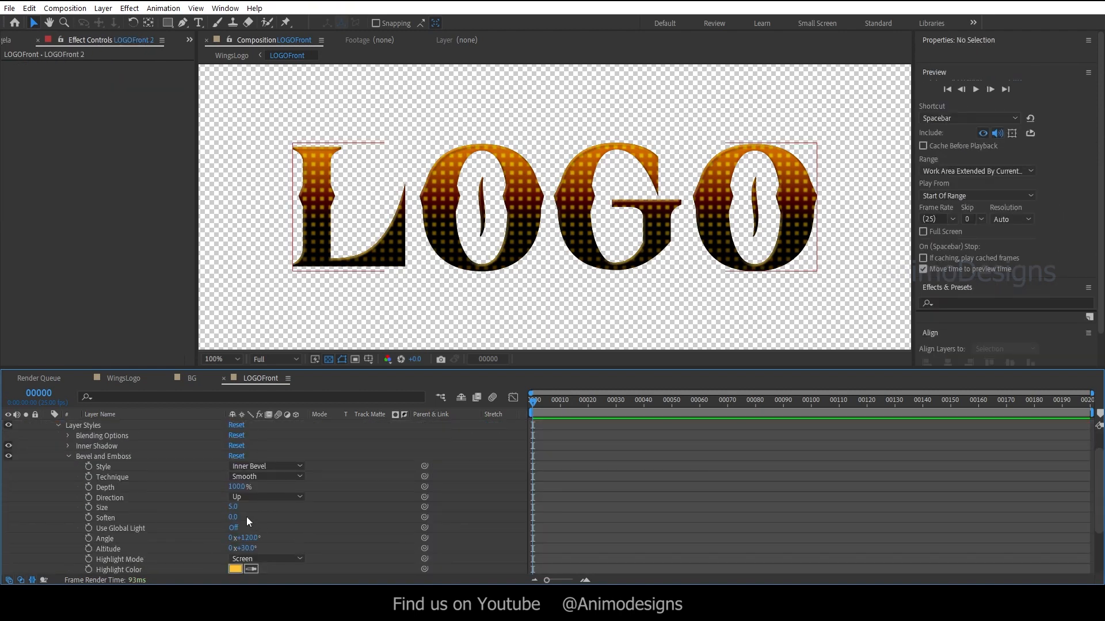
left_click(233, 507)
type("10")
key("Return")
scroll(558, 199, "up", 1)
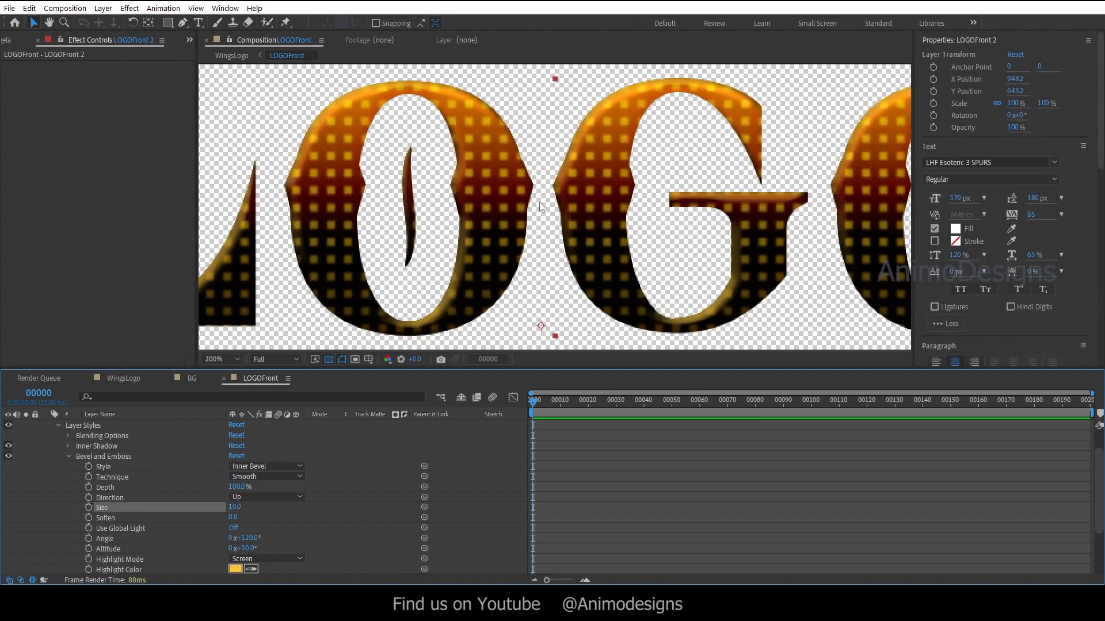
key("ctrl+z")
scroll(540, 202, "down", 1)
scroll(140, 436, "up", 1)
left_click(47, 425)
Add a Bevel and Emboss layer style to the LOGOFront text layer.
right_click(127, 446)
mouse_move(173, 258)
left_click(322, 350)
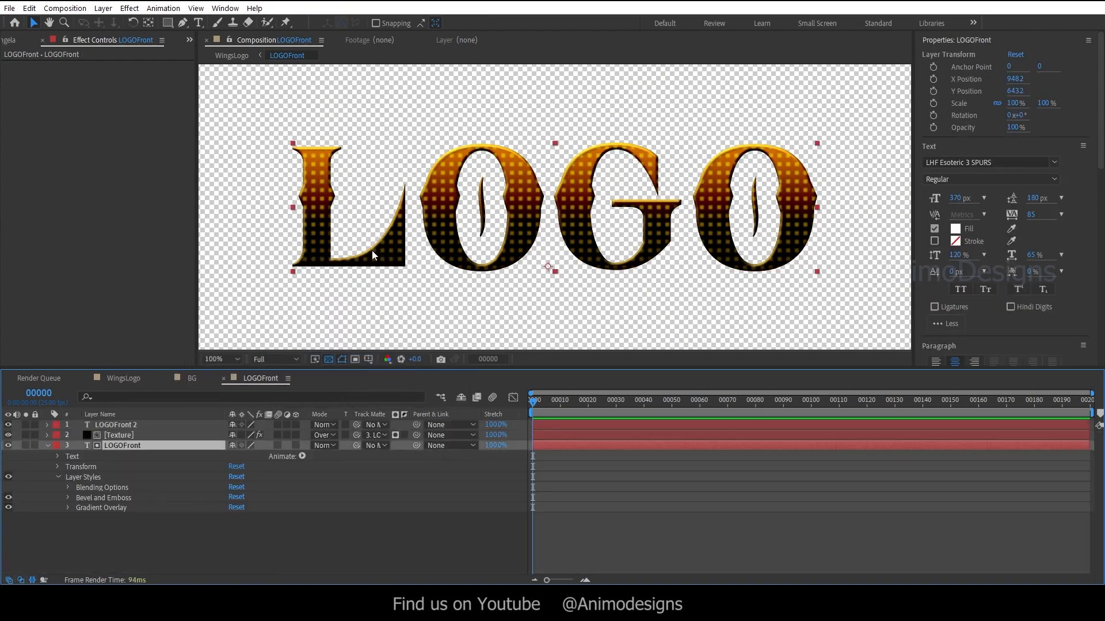
key("period")
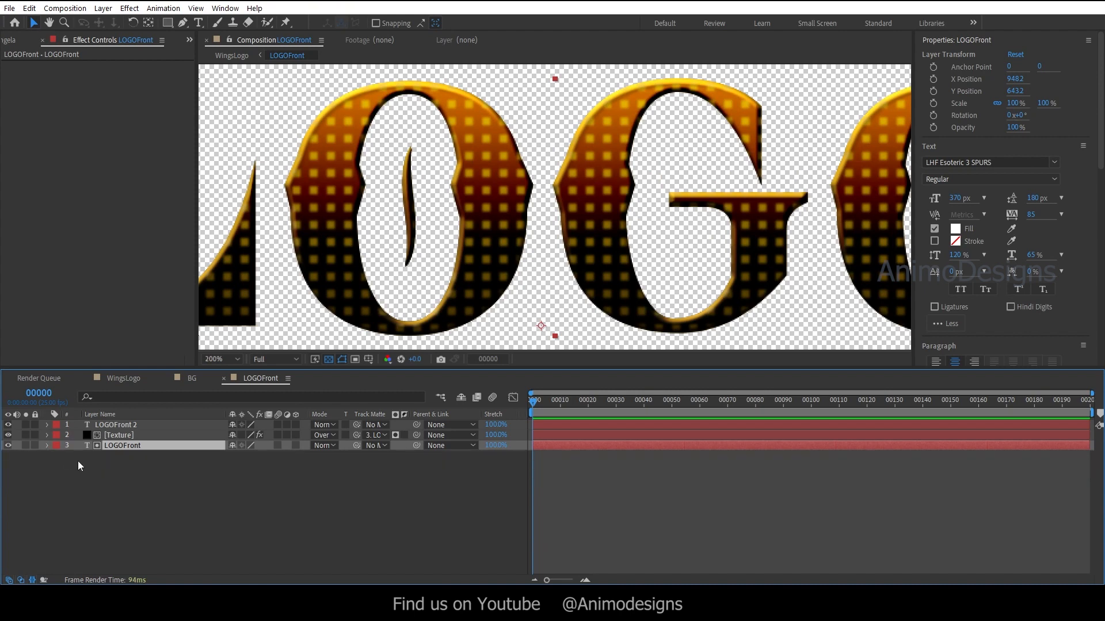
Lighten the dark stop of LOGOFront's Gradient Overlay to golden brown 956800, and collapse the layer.
left_click(66, 508)
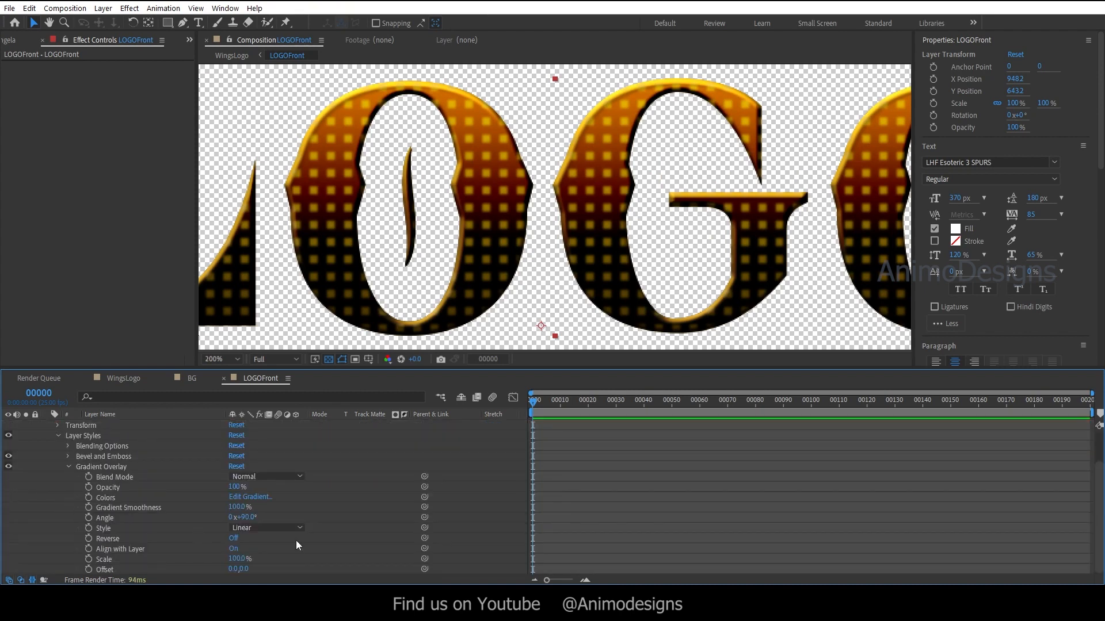
left_click(254, 497)
mouse_move(512, 441)
left_mouse_down()
mouse_move(567, 480)
mouse_move(596, 465)
left_mouse_up()
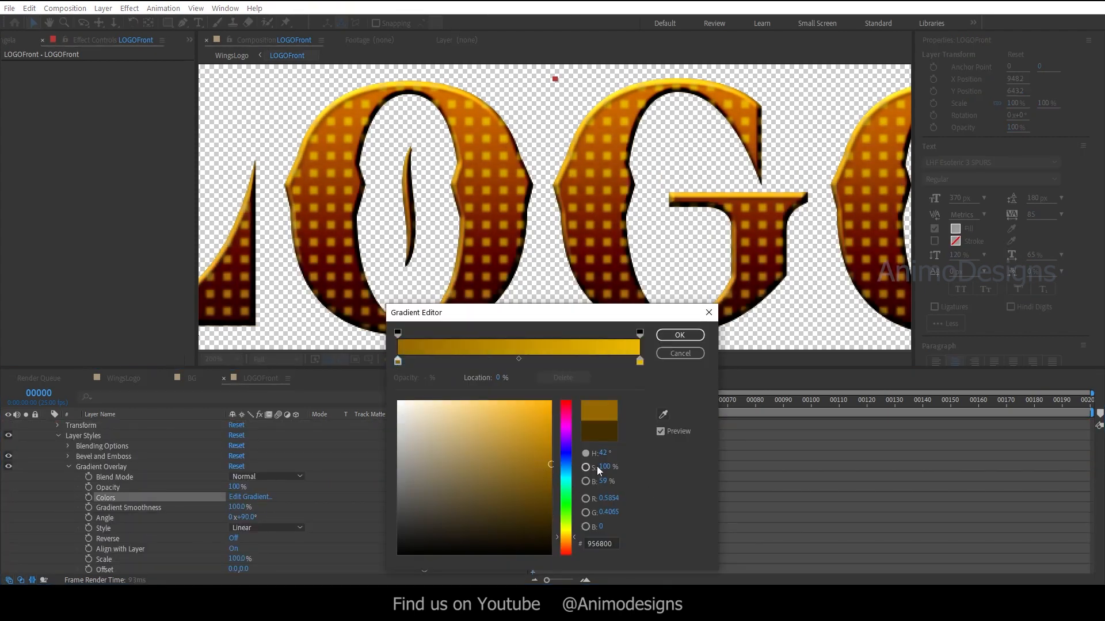
left_click(680, 335)
left_click(609, 452)
key("comma")
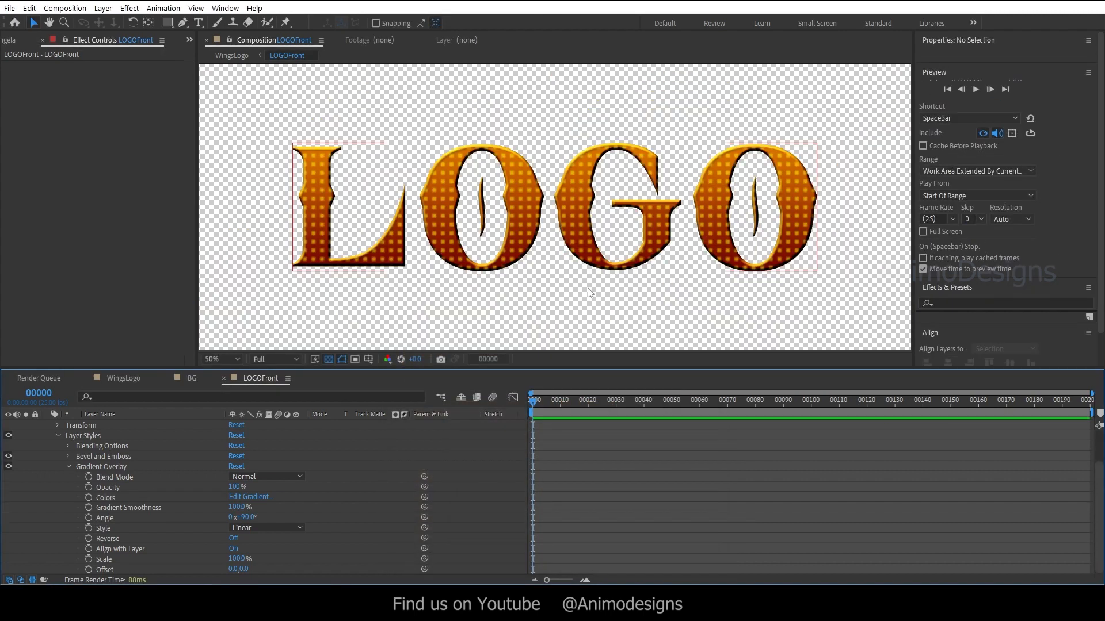
scroll(167, 497, "up", 5)
left_click(45, 451)
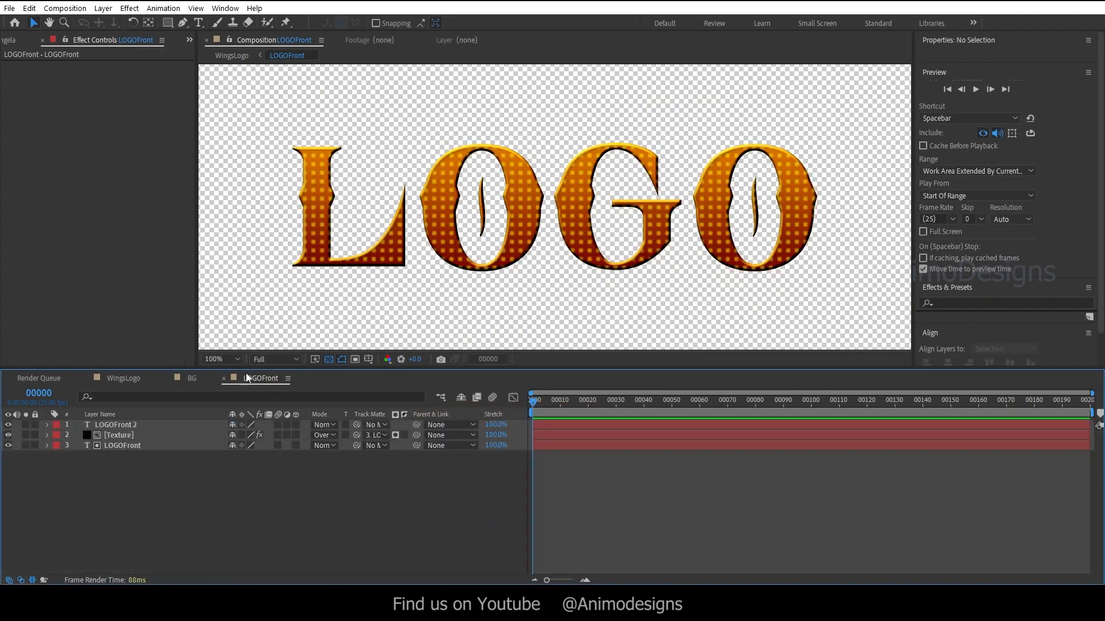
Return to the WingsLogo composition, centre the logo in the viewer and deselect all layers.
left_click(118, 380)
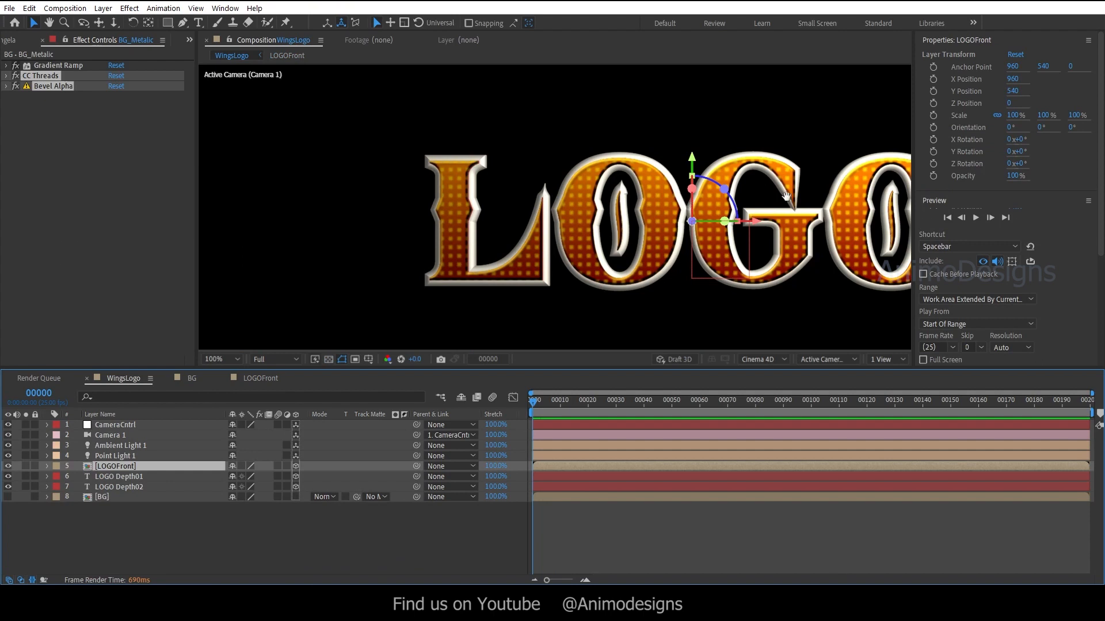
left_click_drag(786, 197, 664, 202)
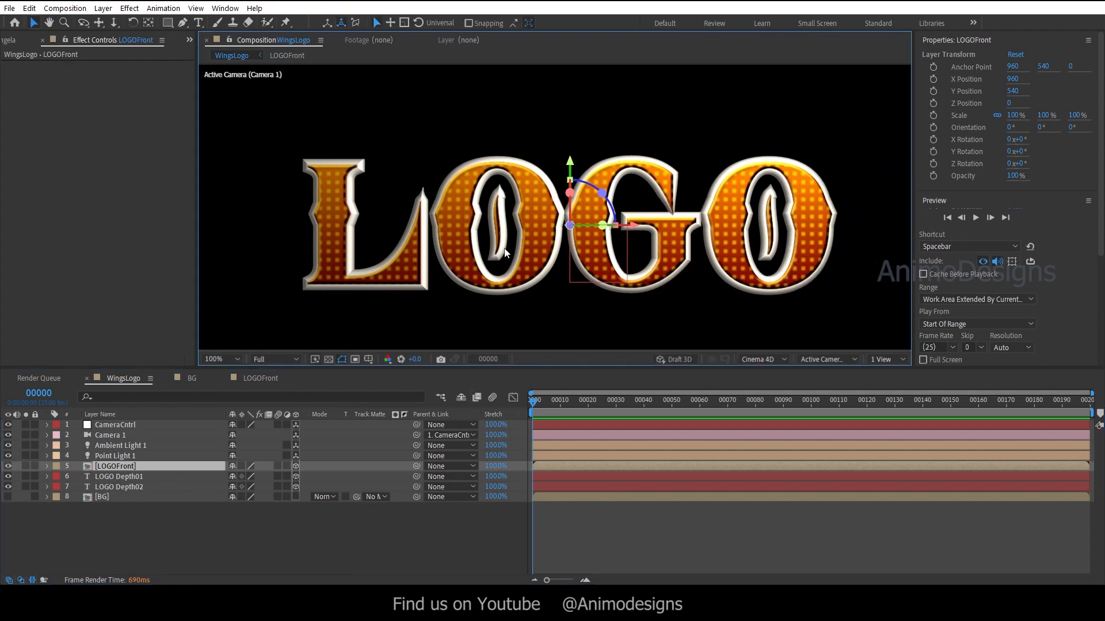
left_click(141, 533)
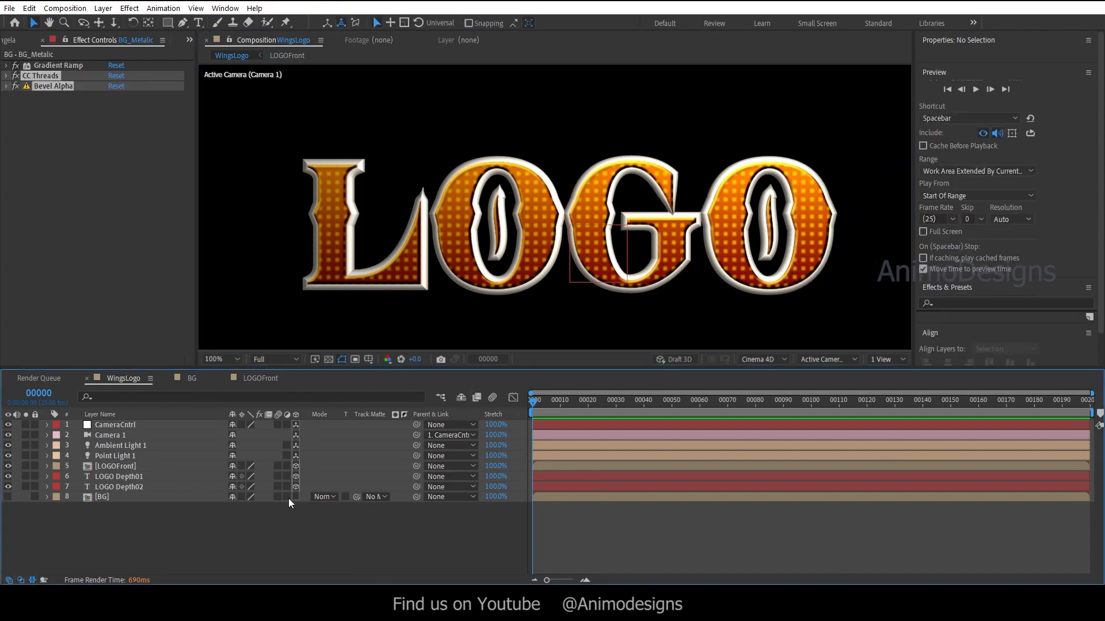
Show the rotation properties of CameraCntrl and try a Y Rotation of 35°.
left_click(119, 427)
key("r")
left_click(247, 456)
type("35")
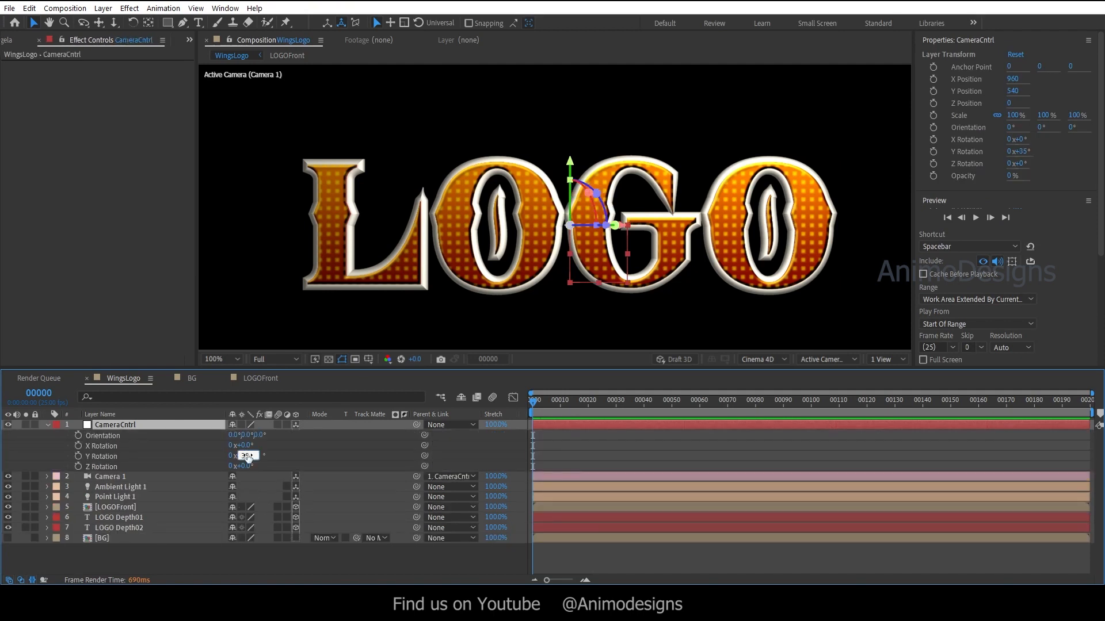
key("Return")
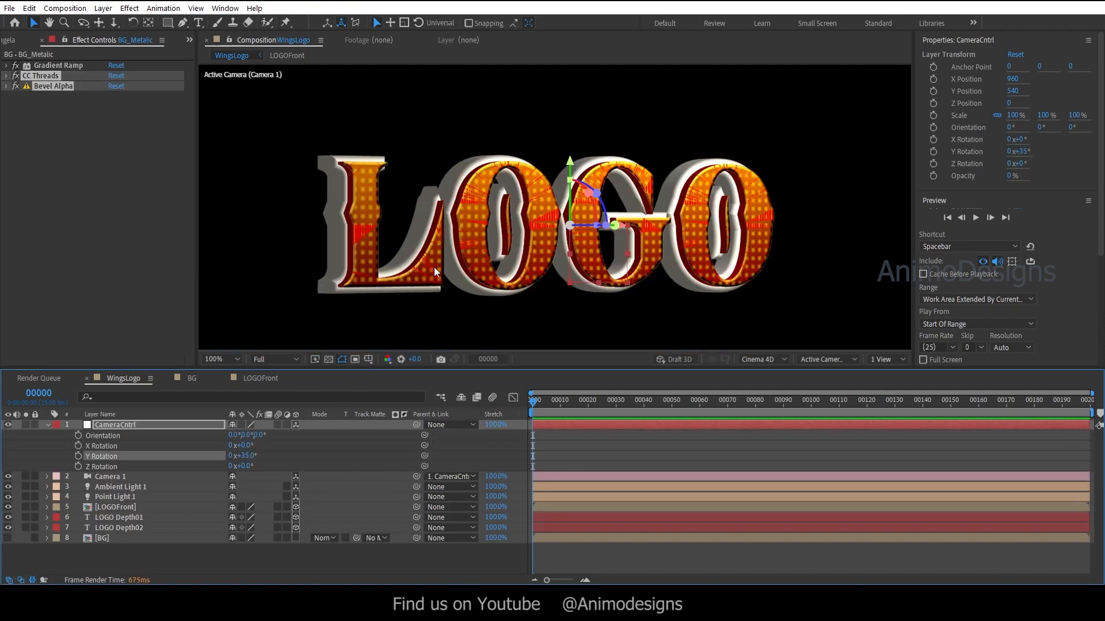
Try a steeper Y Rotation of 65° on CameraCntrl, and undo the Y Rotation changes.
key("period")
left_click(248, 455)
type("66")
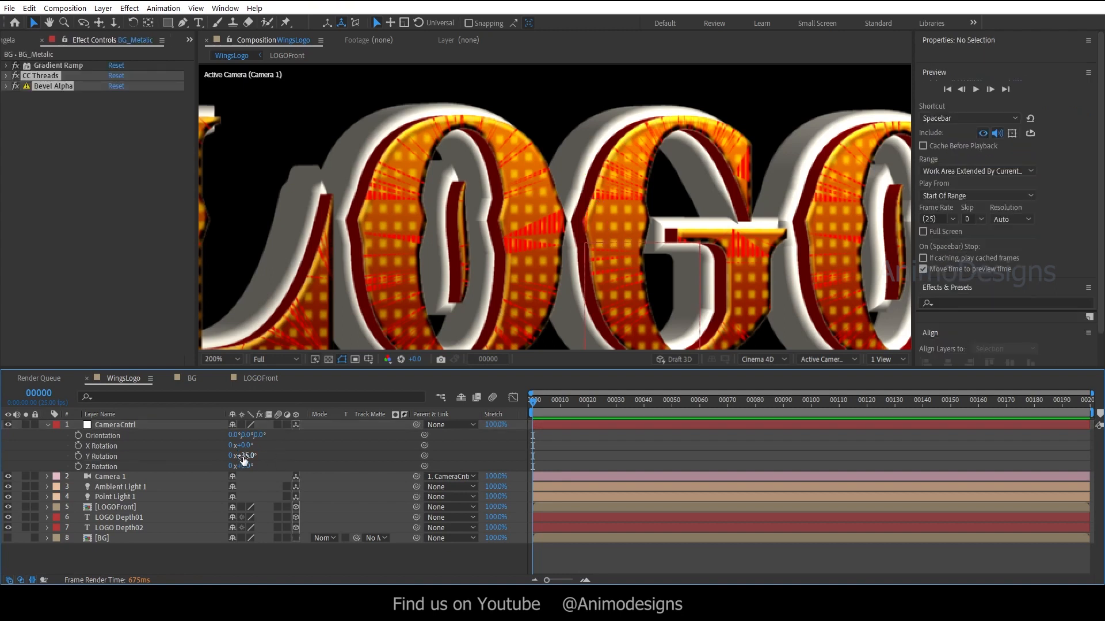
key("Return")
left_click_drag(264, 455, 264, 459)
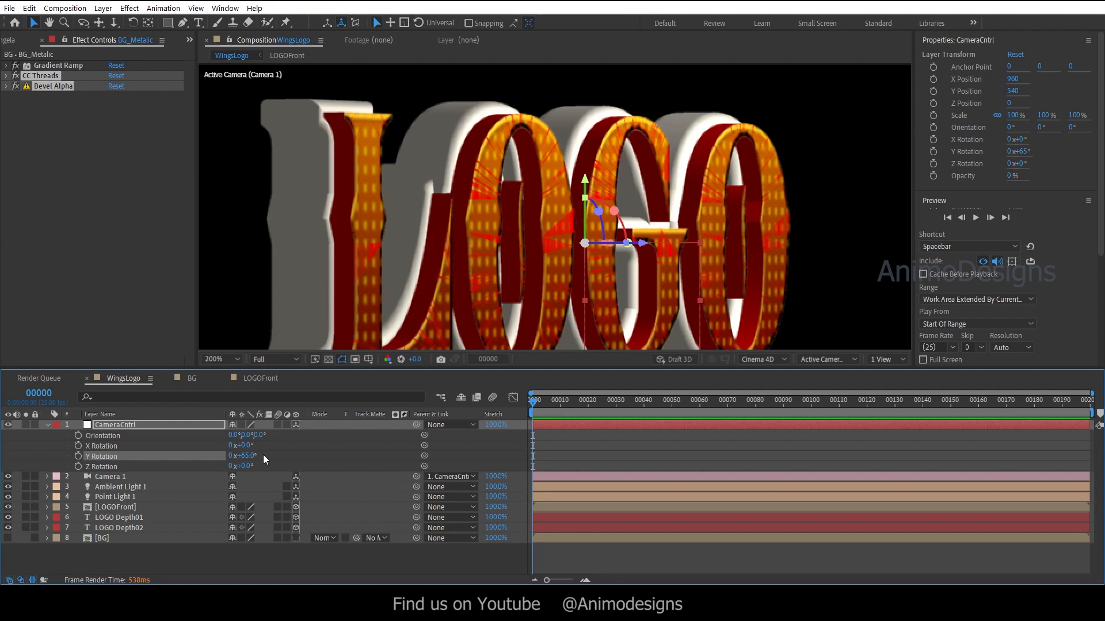
key("ctrl+z")
key("ctrl+z")
key("ctrl+z")
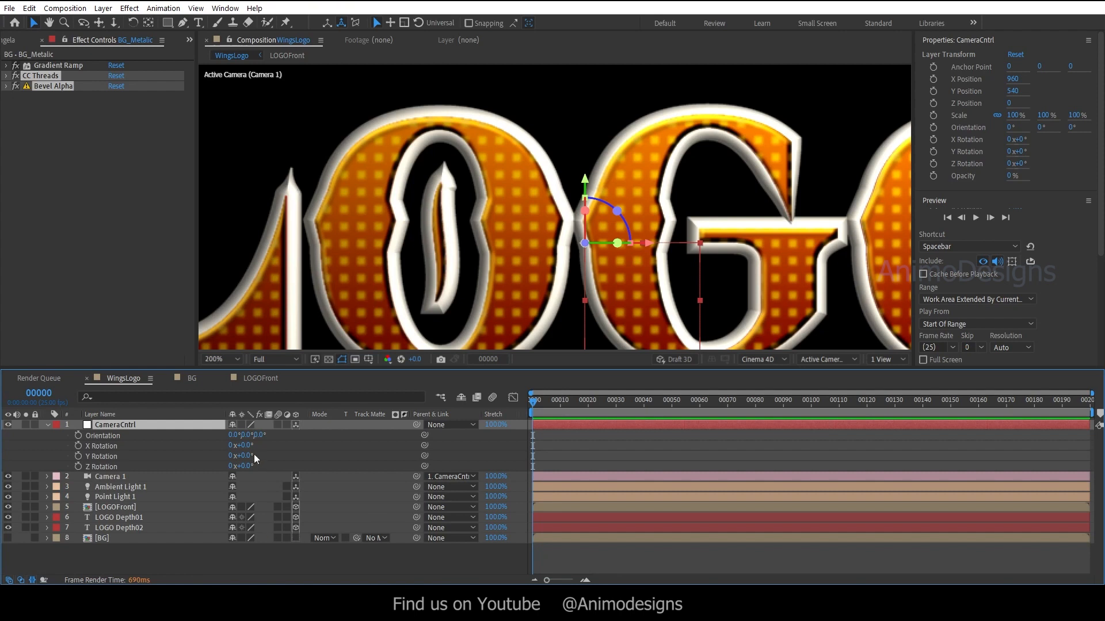
Set the CameraCntrl Y Rotation to 35° and switch the 3D view to Top.
left_click(253, 456)
type("35")
key("Return")
scroll(546, 223, "down", 2)
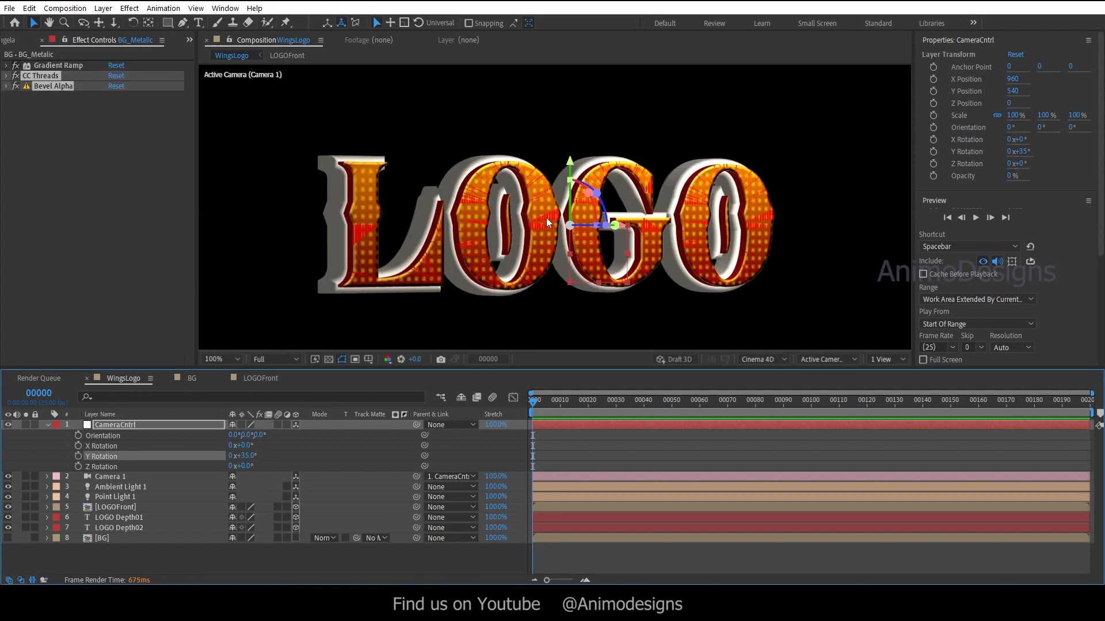
left_click(833, 360)
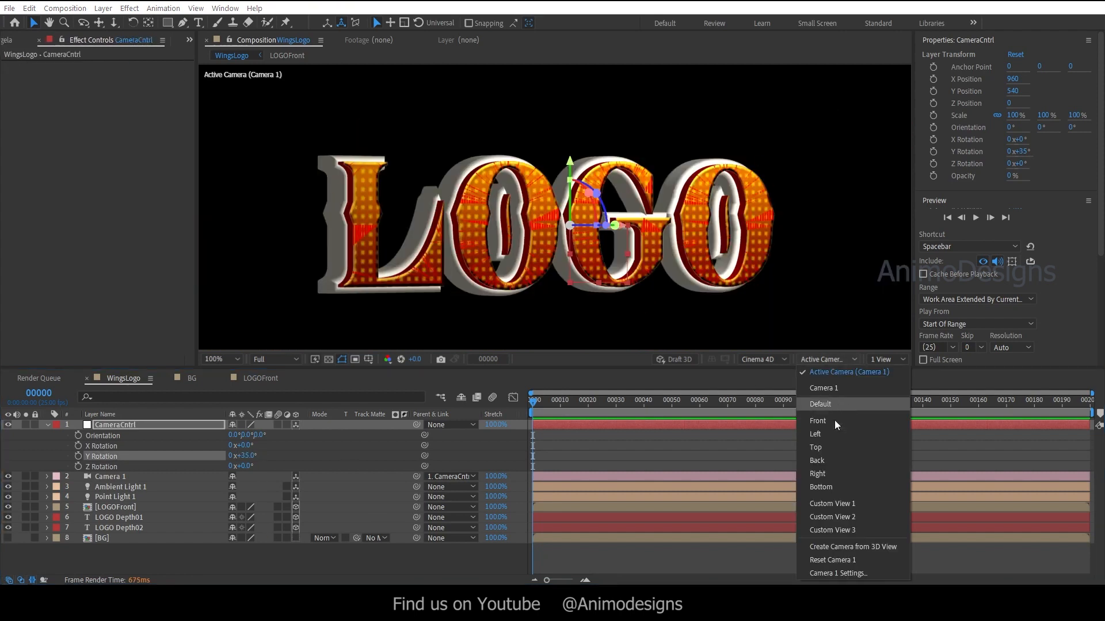
left_click(816, 447)
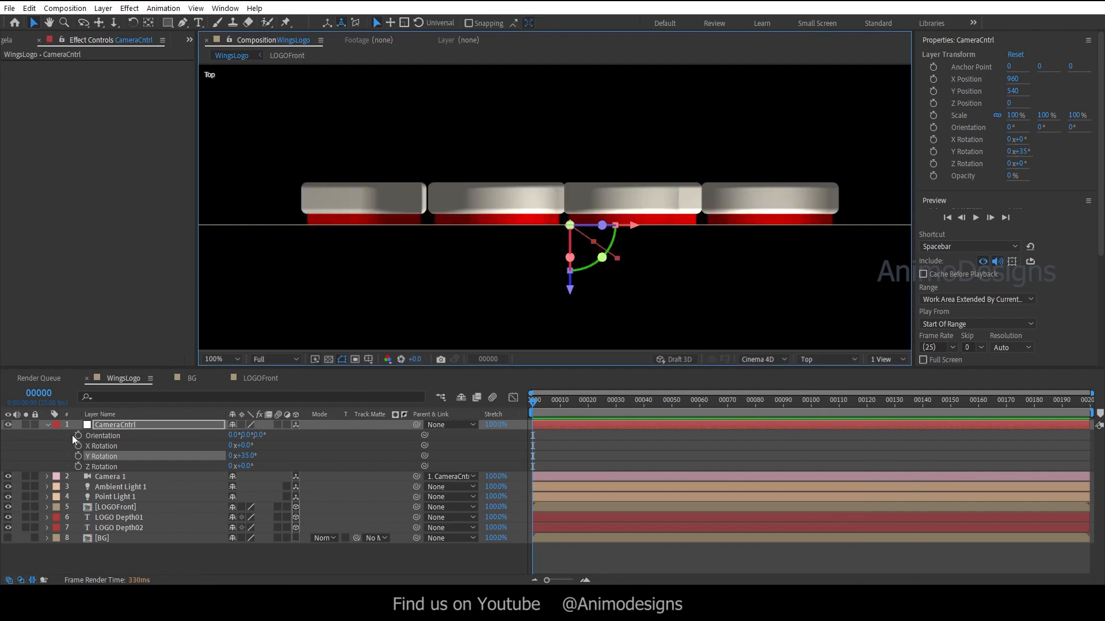
Reveal the position properties of the LOGOFront layer and try a Z Position of 3.
left_click(48, 425)
left_click(115, 466)
key("p")
left_click_drag(234, 496, 237, 500)
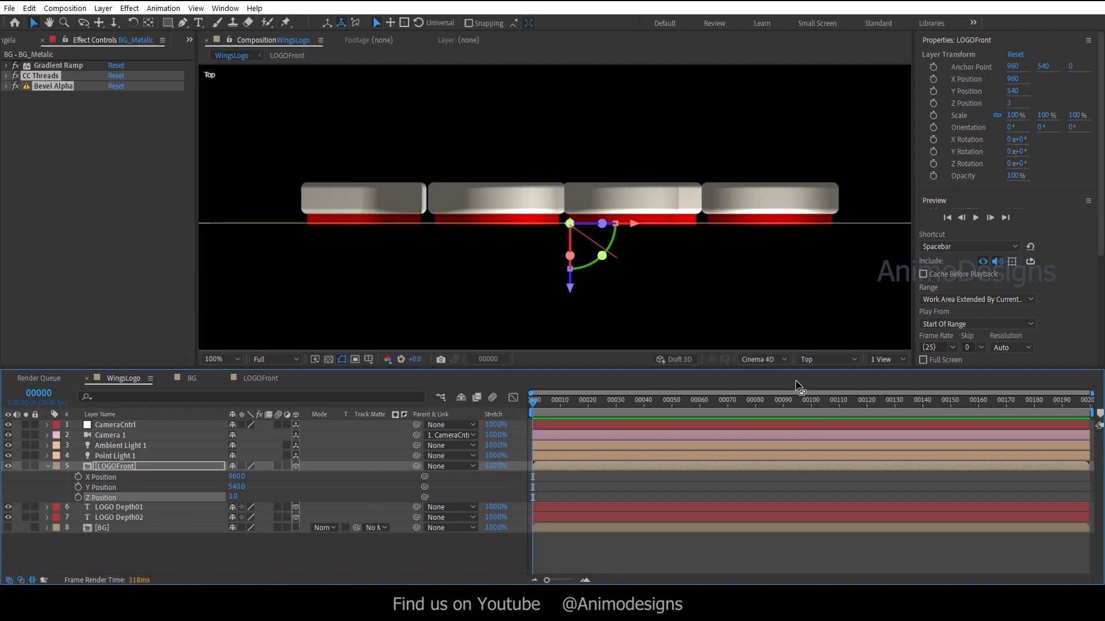
Switch the 3D view to Active Camera and set the LOGOFront Z Position to -4.
left_click(820, 361)
left_click(829, 370)
left_click_drag(235, 496, 233, 498)
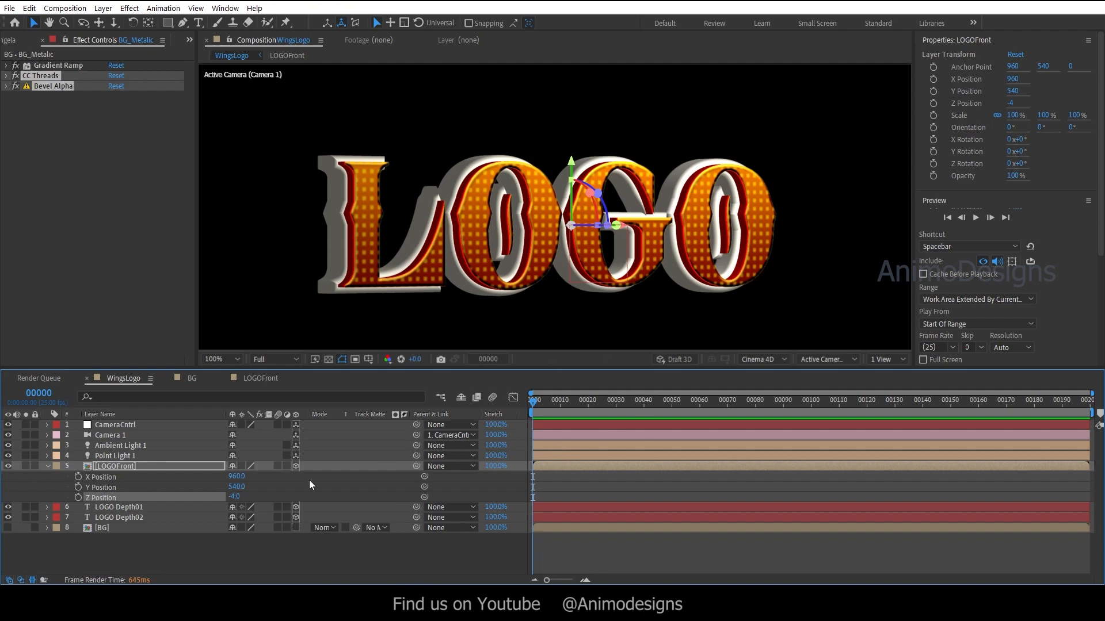
Turn CameraCntrl to a Y Rotation of 68° to inspect the logo's layering up close from the side.
left_click(119, 437)
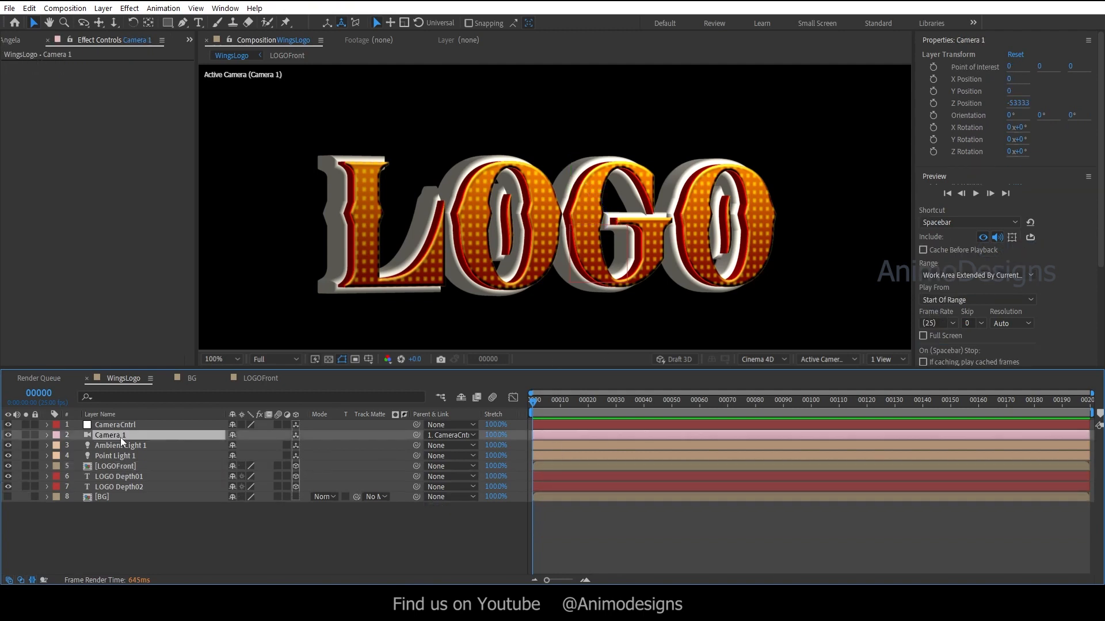
key("r")
left_click(115, 424)
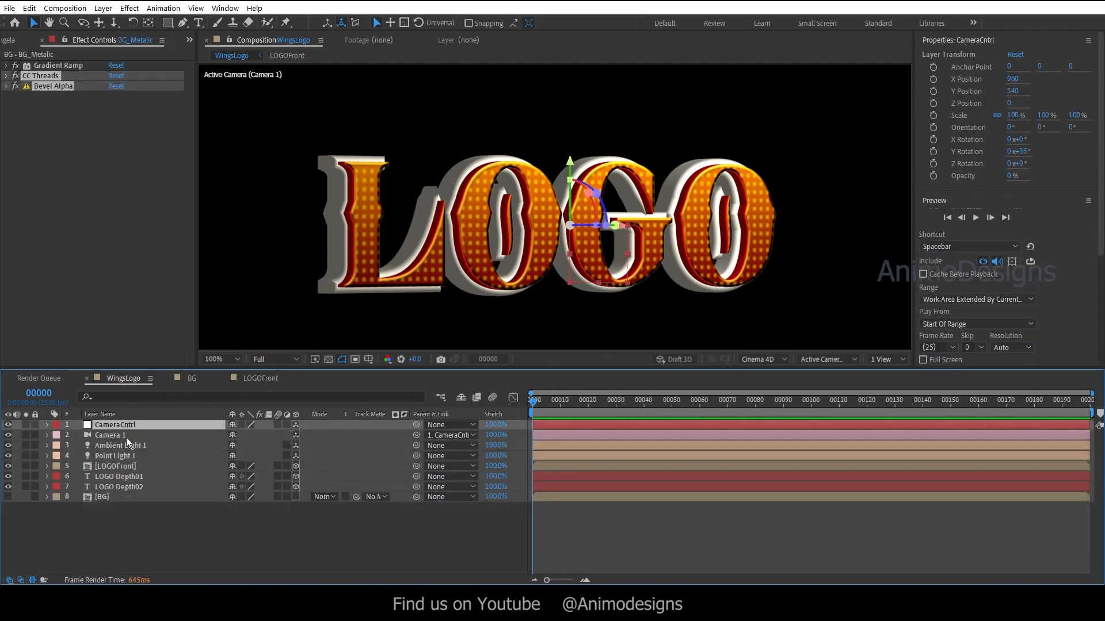
key("r")
left_click_drag(242, 455, 266, 455)
scroll(533, 214, "up", 4)
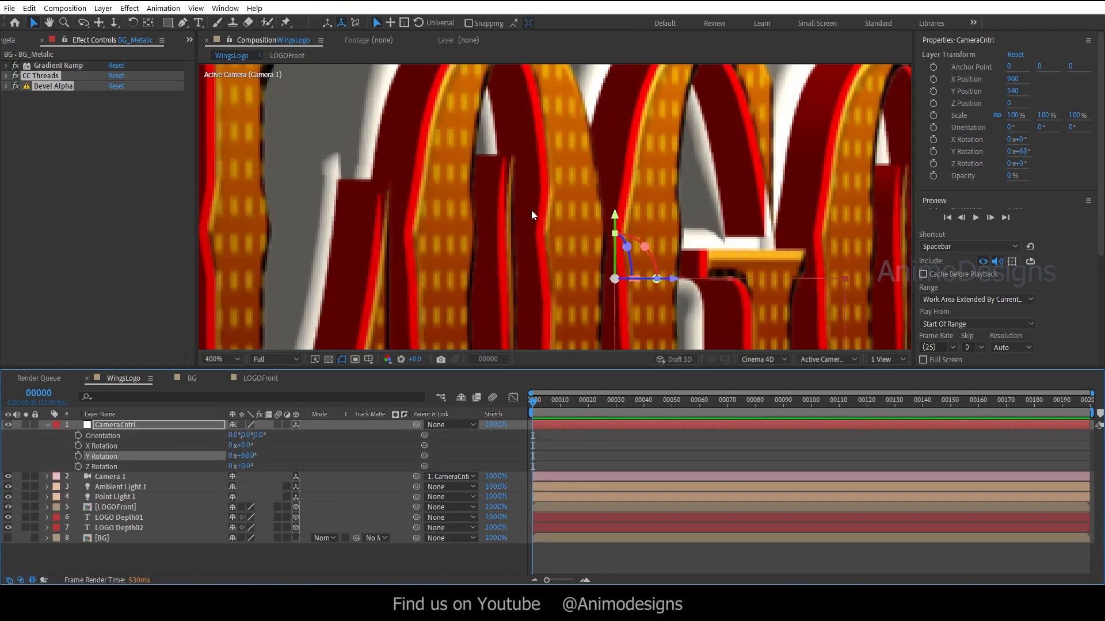
Try a Z Position of 0 on the LOGOFront layer.
left_click(122, 508)
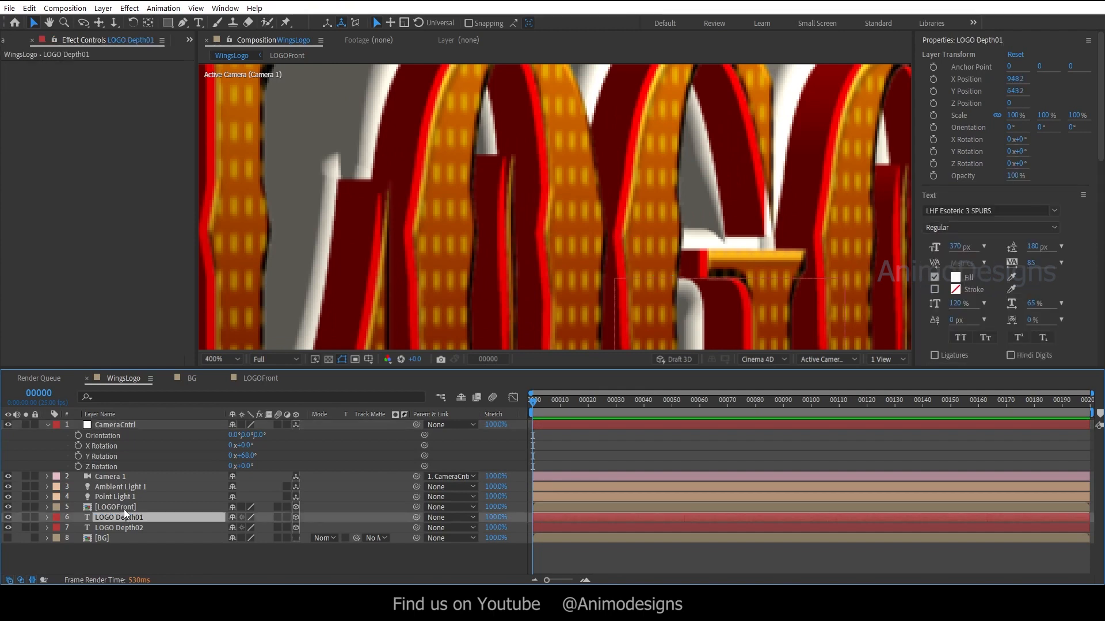
key("p")
left_click(234, 538)
type("0")
key("Return")
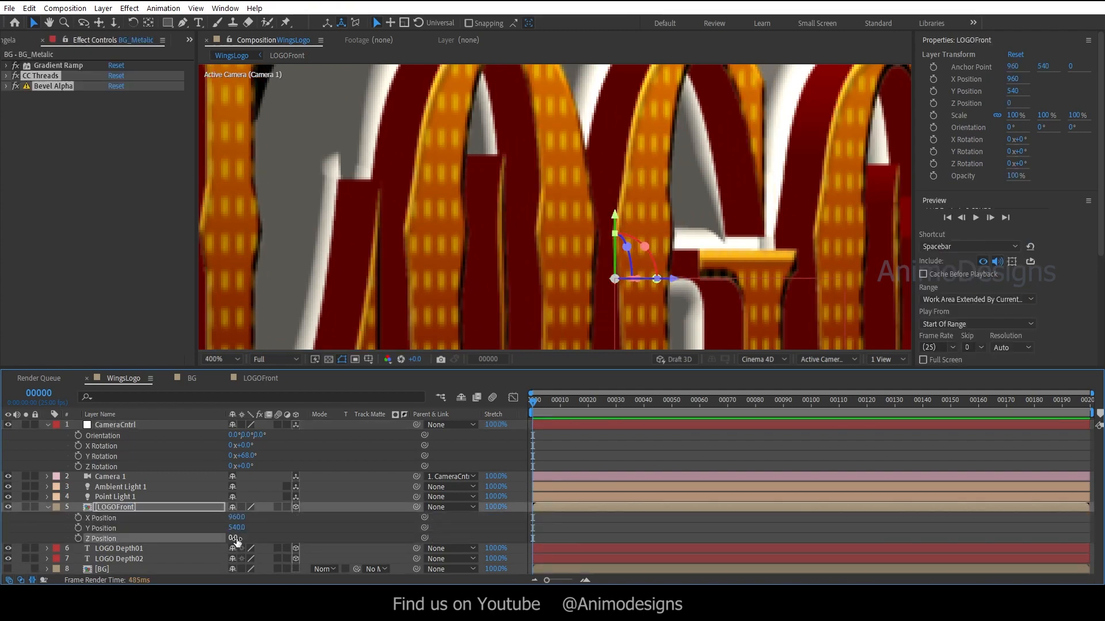
scroll(437, 281, "down", 2)
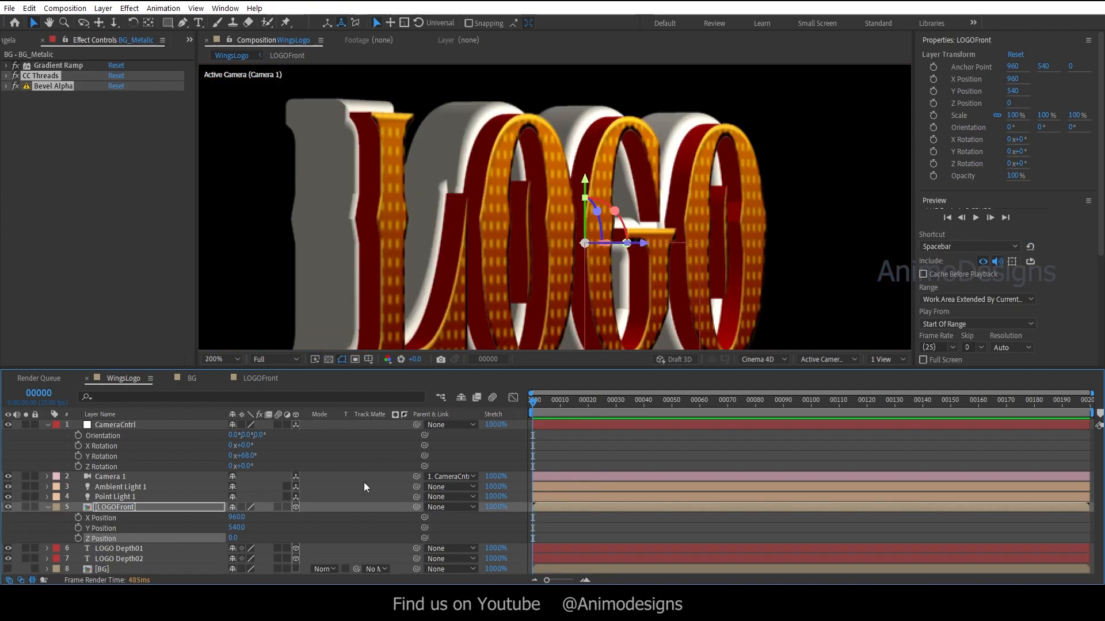
Set the LOGOFront Z Position to -2 and collapse the layer's properties.
left_click(232, 537)
type("-2")
key("Return")
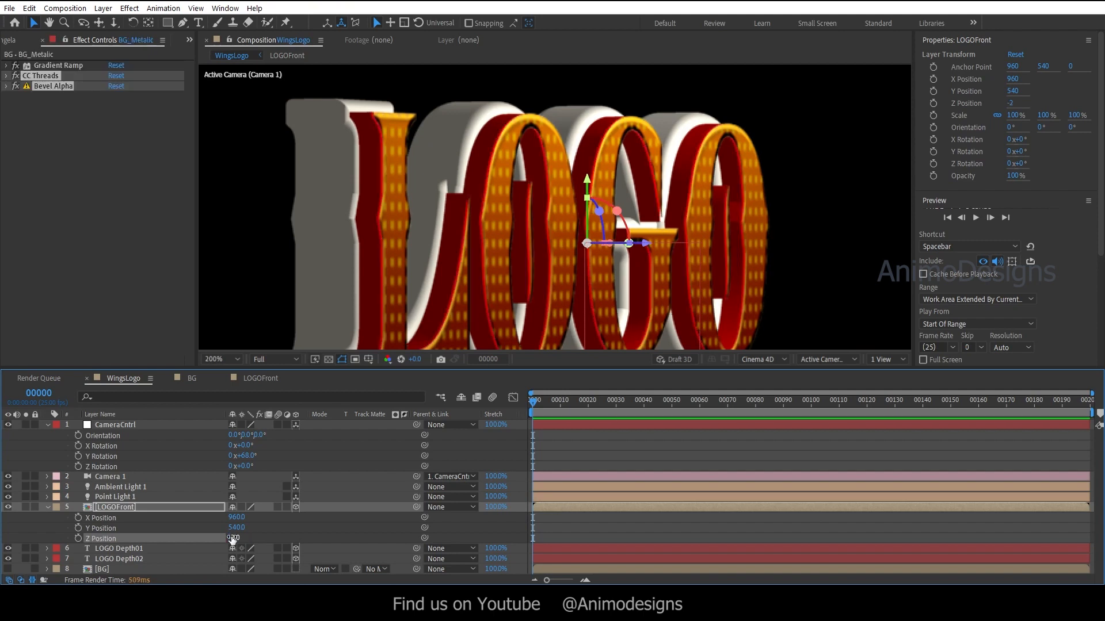
scroll(361, 277, "down", 1)
left_click(48, 507)
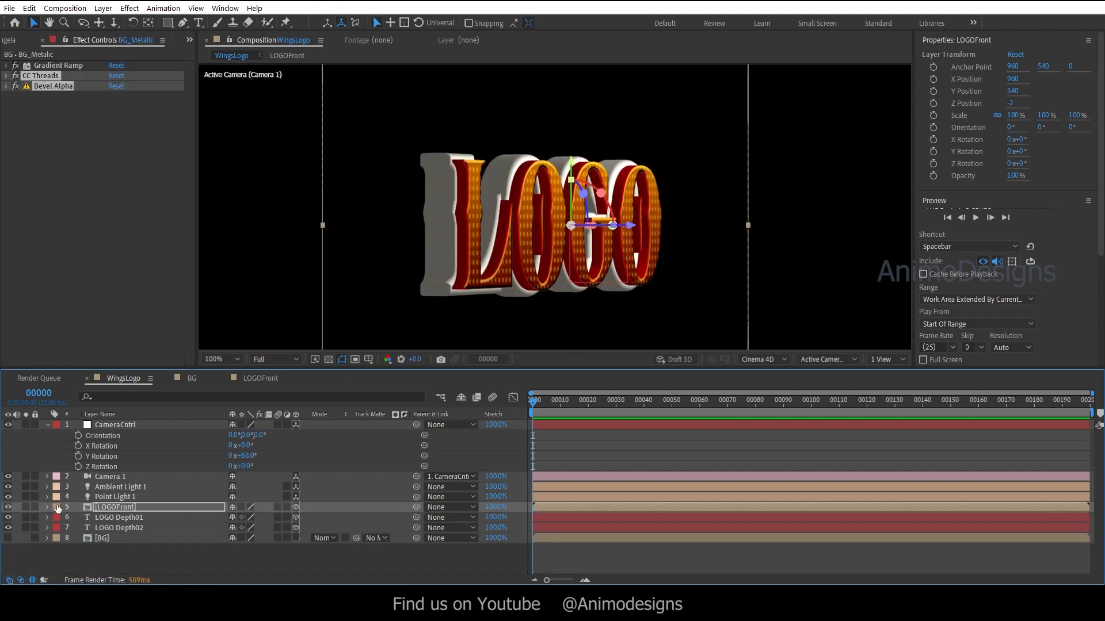
Check the logo head-on with a CameraCntrl Y Rotation of 0°, set it to 35° and collapse the layer.
left_click(245, 455)
type("0")
key("Return")
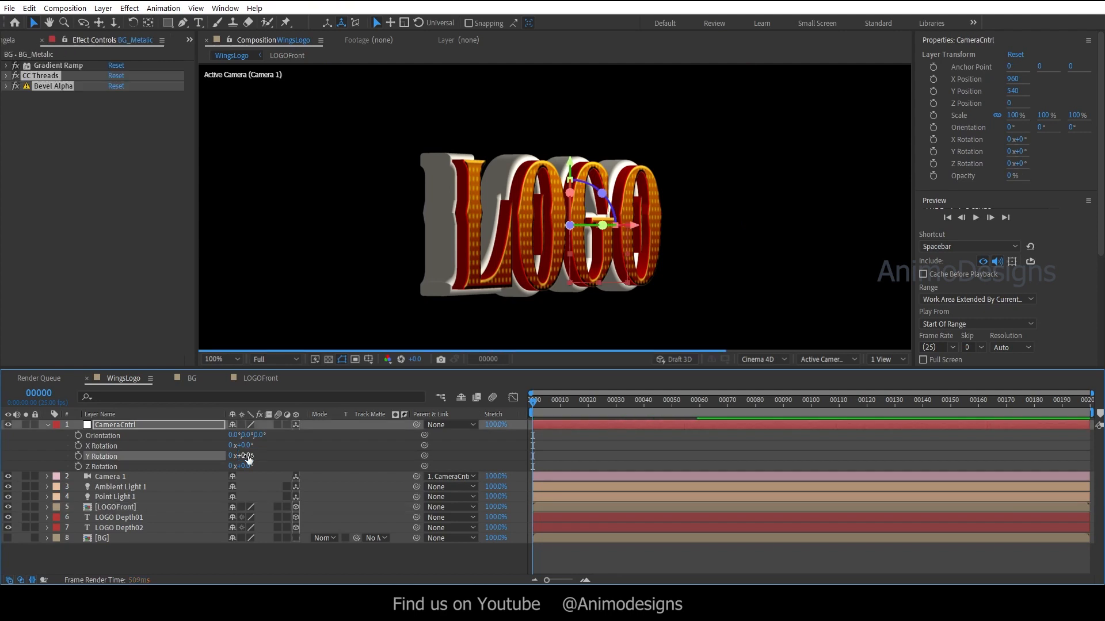
left_click(247, 455)
type("3")
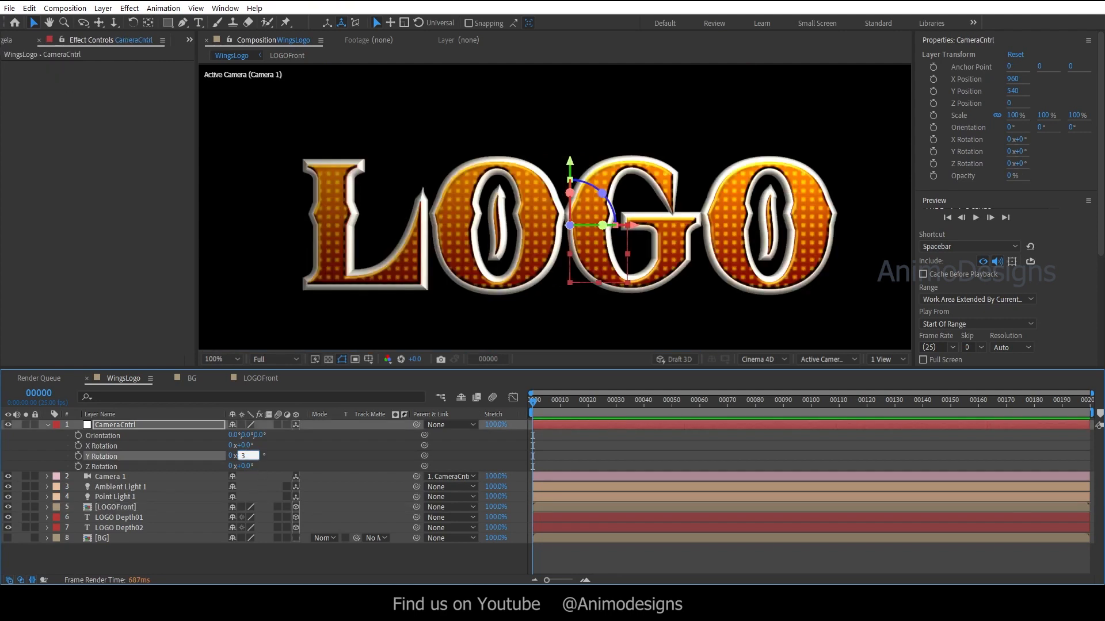
type("5")
key("Return")
left_click(48, 425)
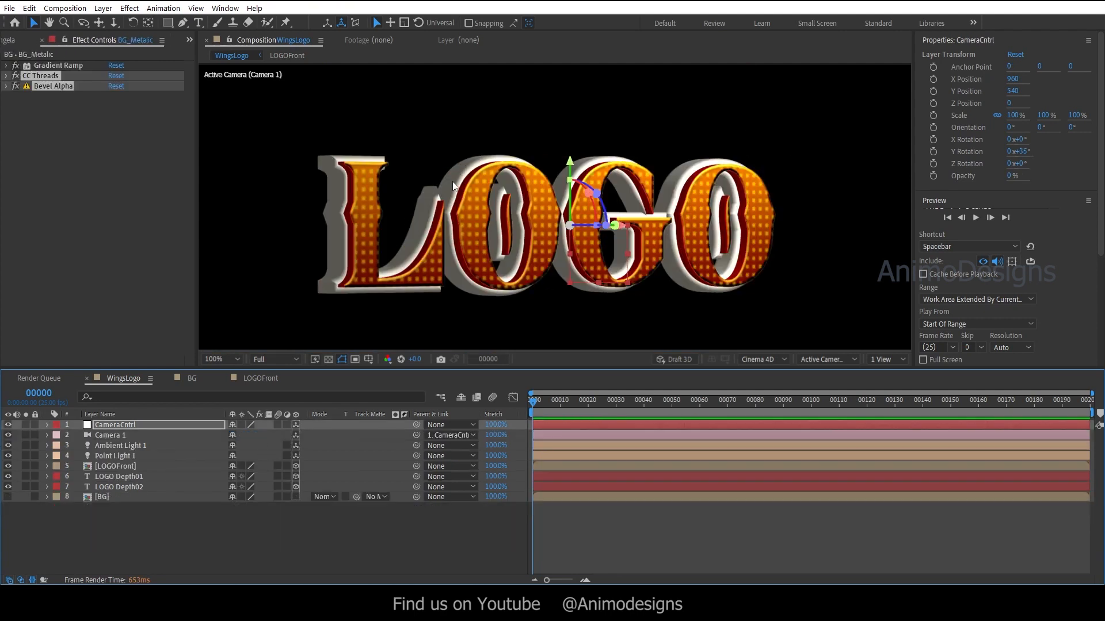
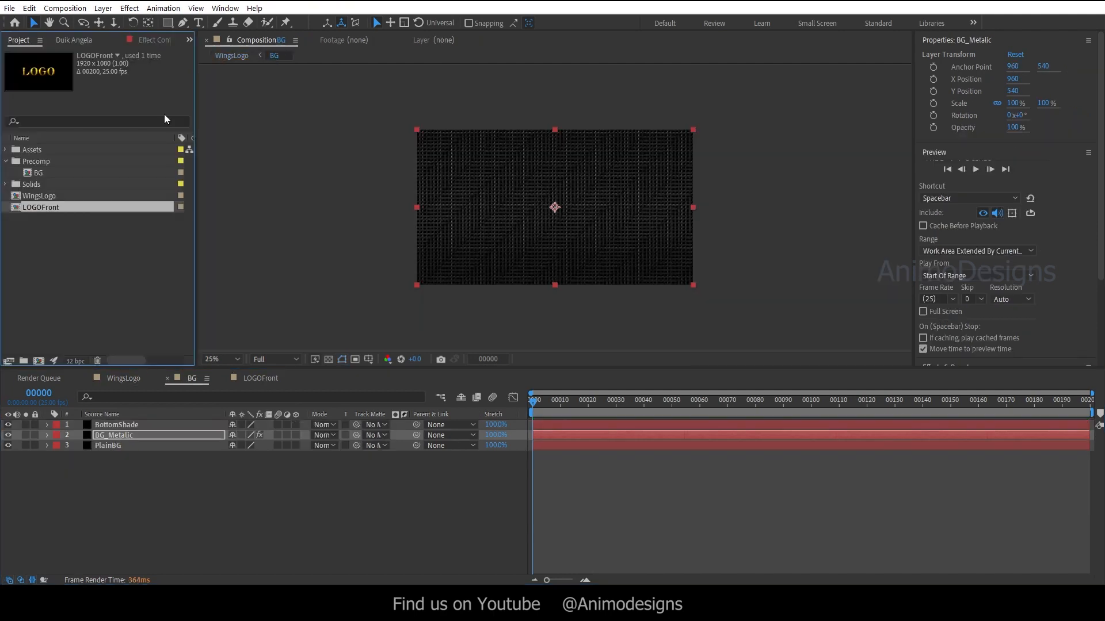
Return to the WingsLogo composition and expand the Assets folder in the project.
left_click(58, 228)
left_click(113, 377)
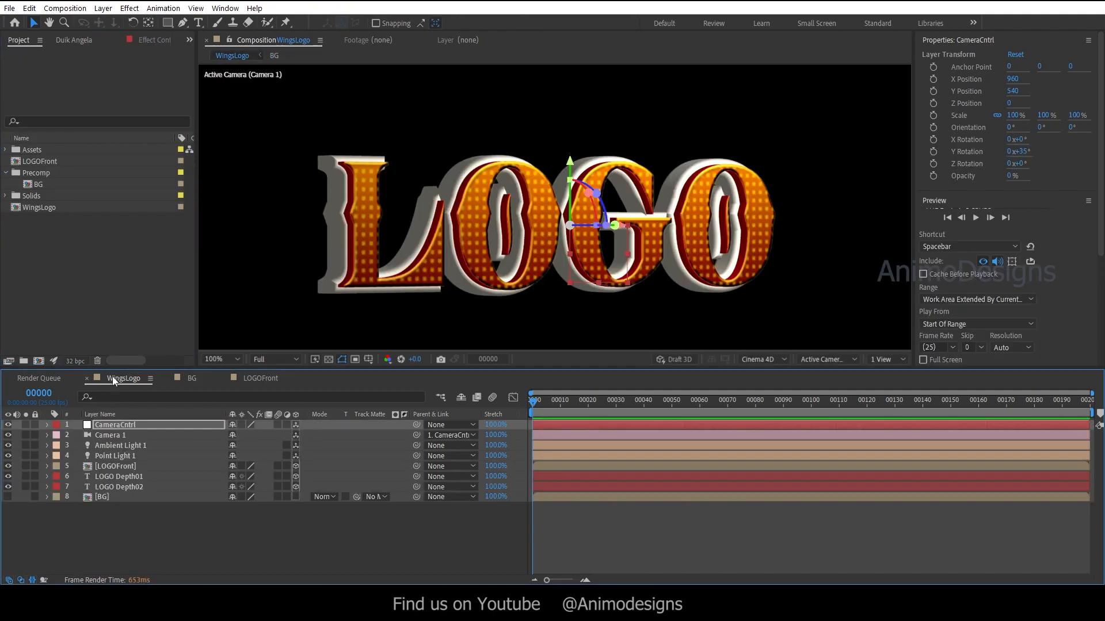
left_click(33, 150)
left_click(6, 149)
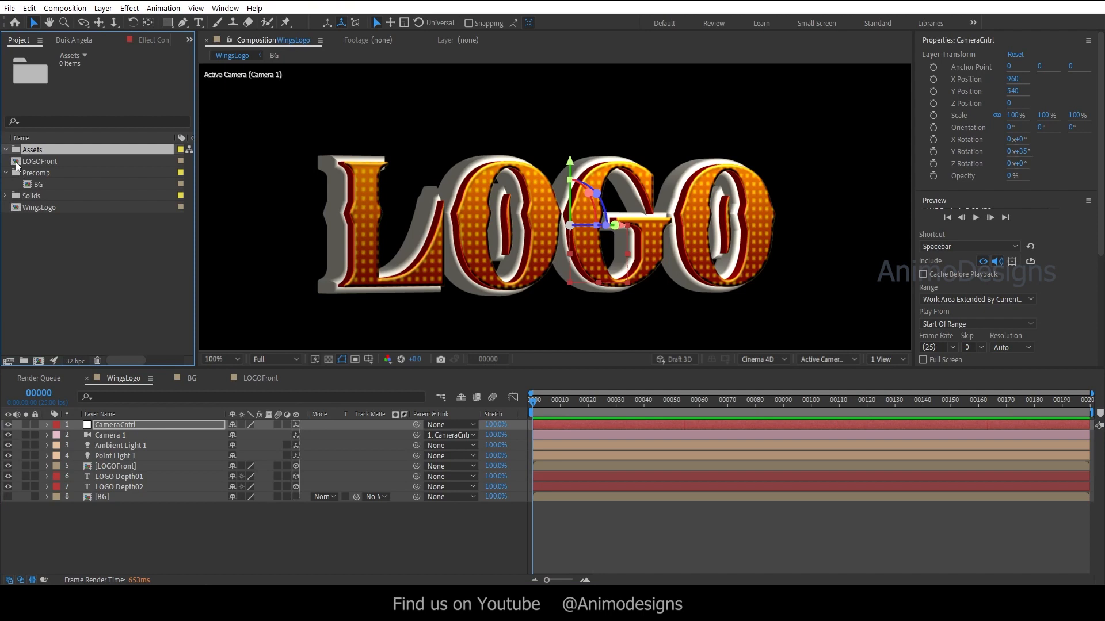
Import the Basic_Map image from the Working > Assets folder into the project's Assets folder.
double_click(98, 244)
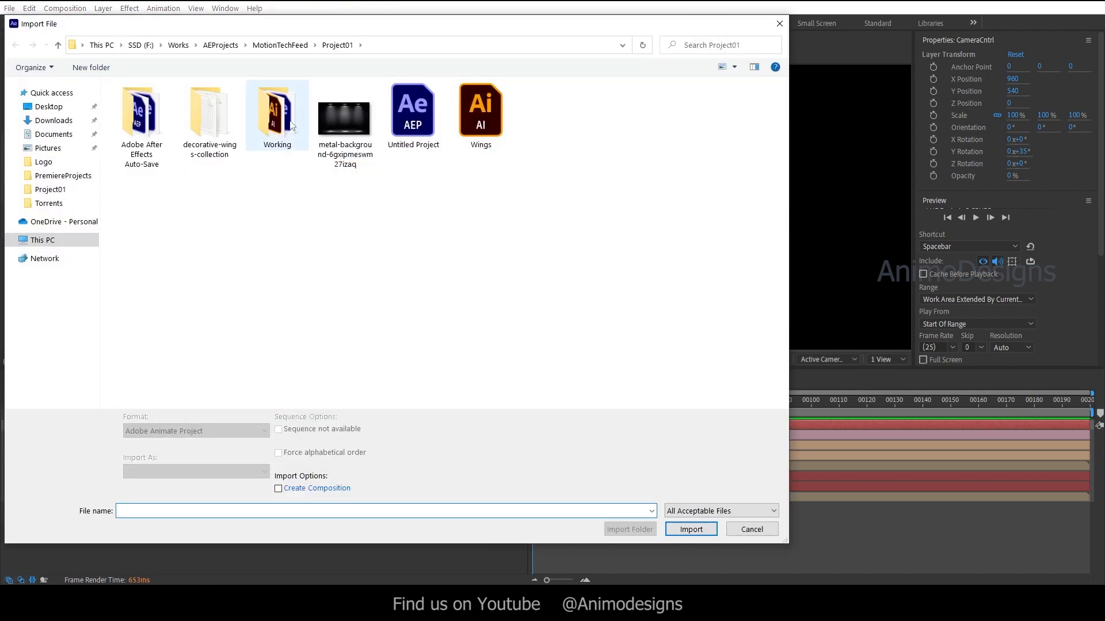
double_click(135, 103)
left_click(153, 122)
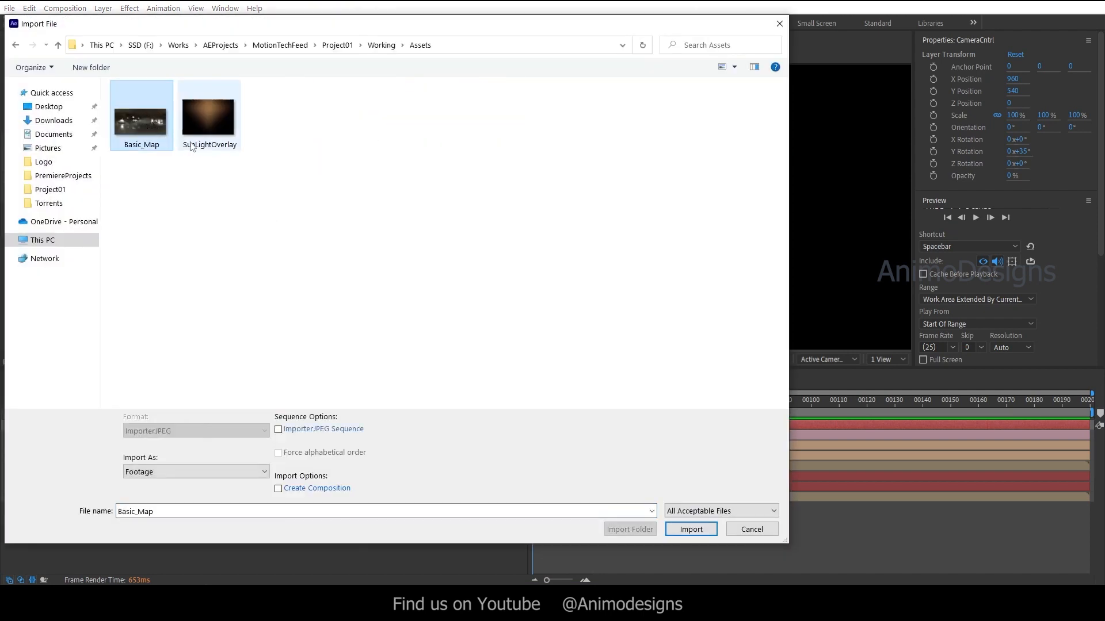
left_click(691, 529)
Add Basic_Map.jpg to the WingsLogo composition as the lowest layer, below BG.
left_click_drag(55, 162, 101, 506)
key("comma")
key("comma")
key("comma")
key("comma")
Pre-compose the Basic_Map.jpg layer as EMap, leaving all attributes in WingsLogo.
left_click(103, 8)
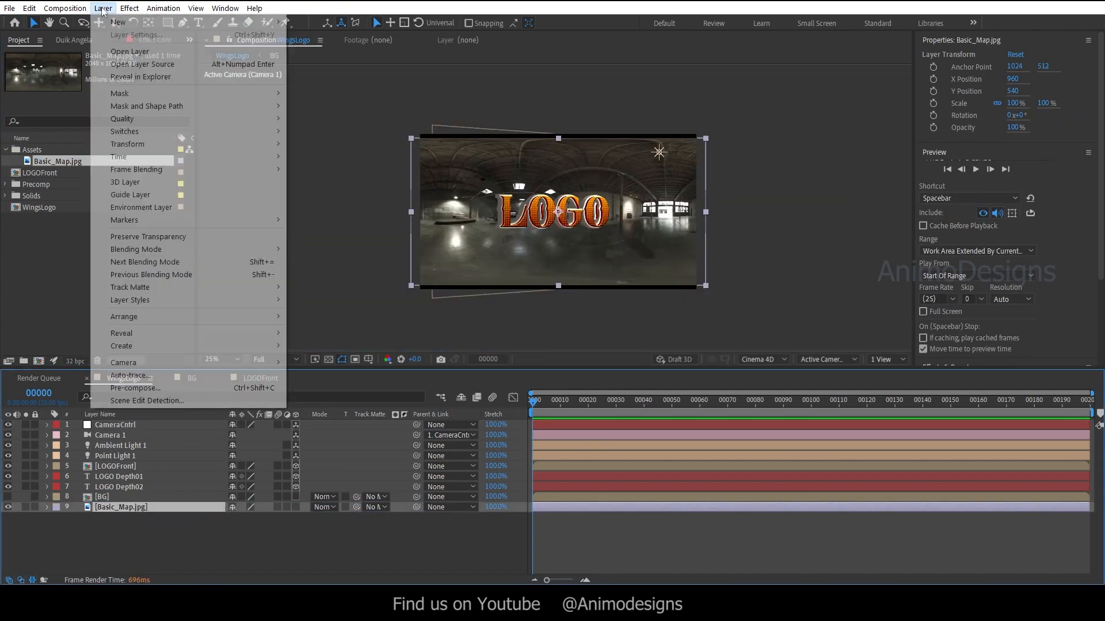
left_click(138, 389)
type("EMap")
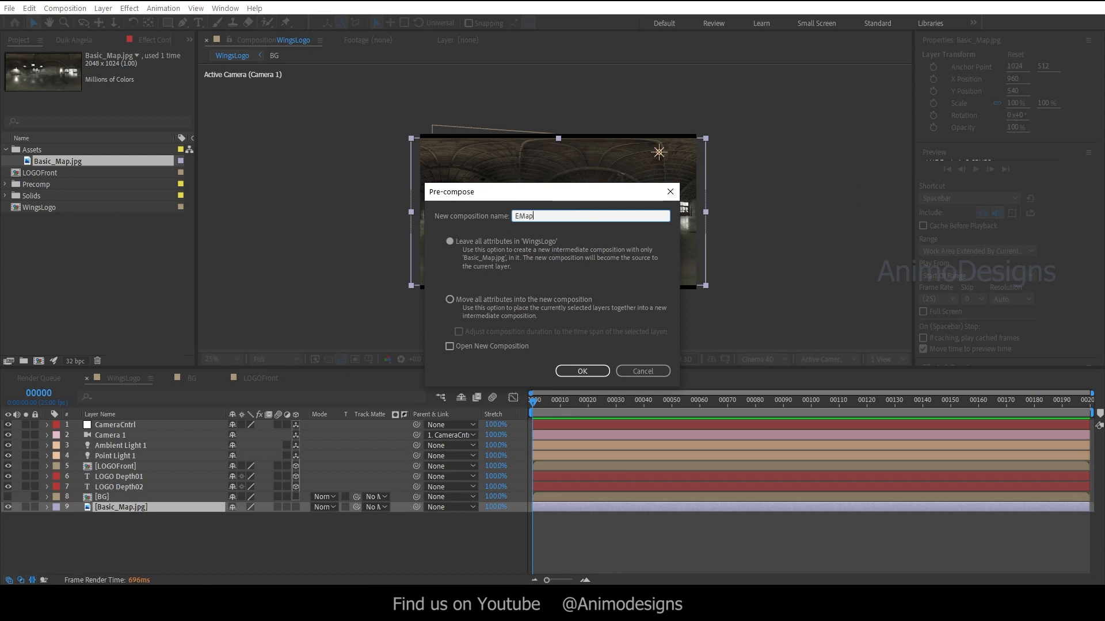
left_click(582, 370)
Convert the EMap layer into an environment layer.
right_click(109, 506)
left_click(206, 279)
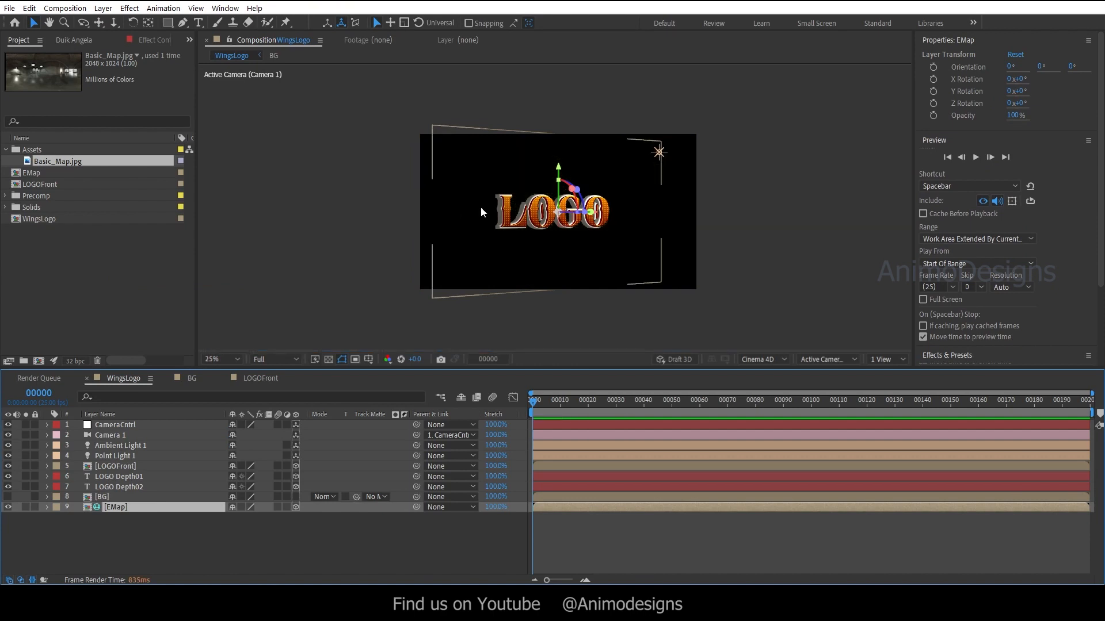
key("period")
key("period")
key("period")
key("period")
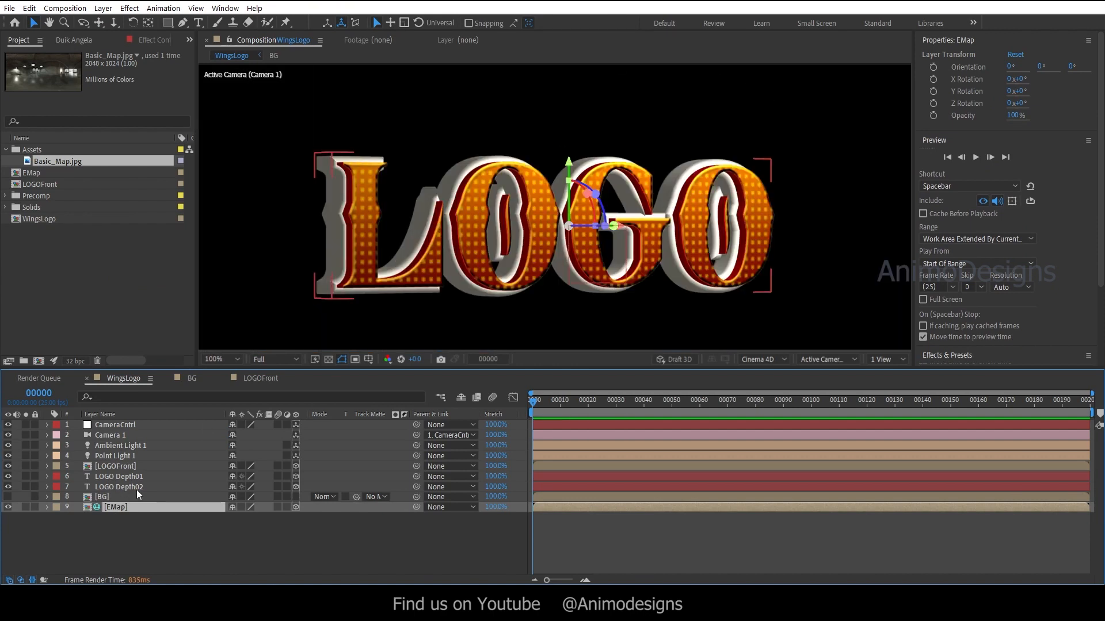
Identify the LOGO Depth02 layer by toggling its visibility and add a Side Reflection Intensity text animator to it.
left_click(123, 487)
left_click(8, 487)
left_click(8, 487)
left_click(47, 489)
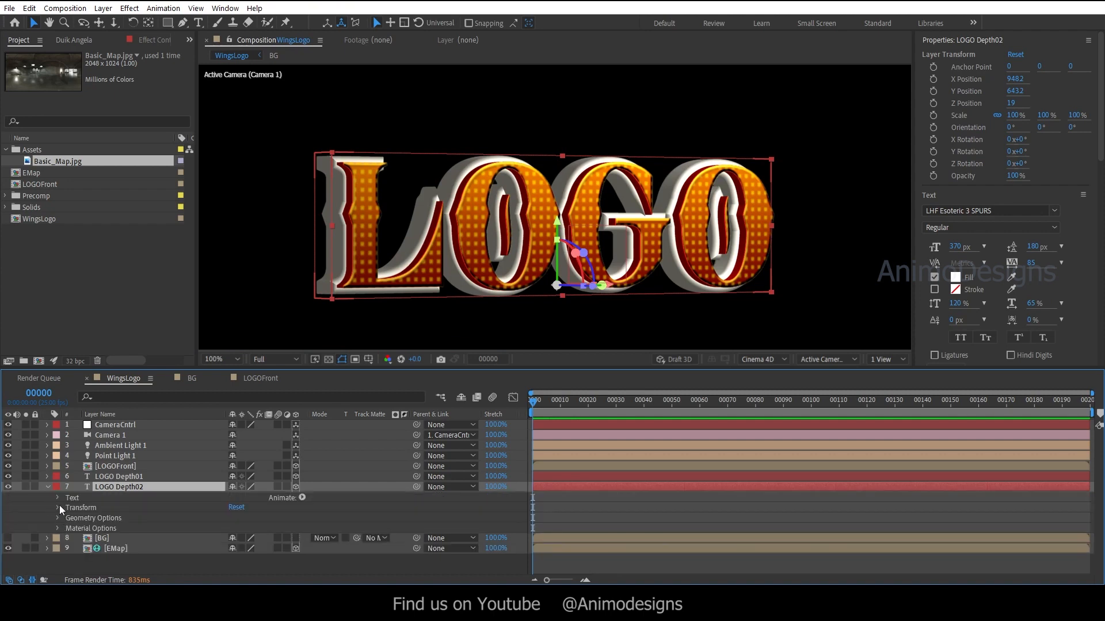
left_click(303, 498)
mouse_move(357, 385)
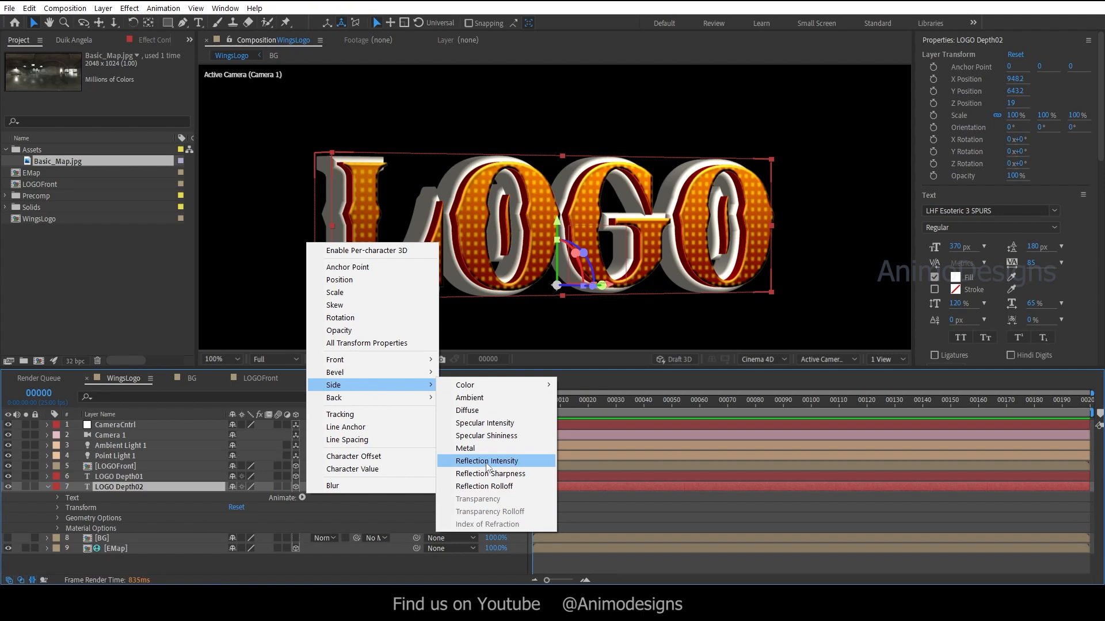
left_click(488, 461)
Try a Side Reflection Intensity of 25% on LOGO Depth02, and raise it to 35%.
scroll(230, 518, "down", 1)
left_click(236, 528)
type("25")
key("Return")
key("period")
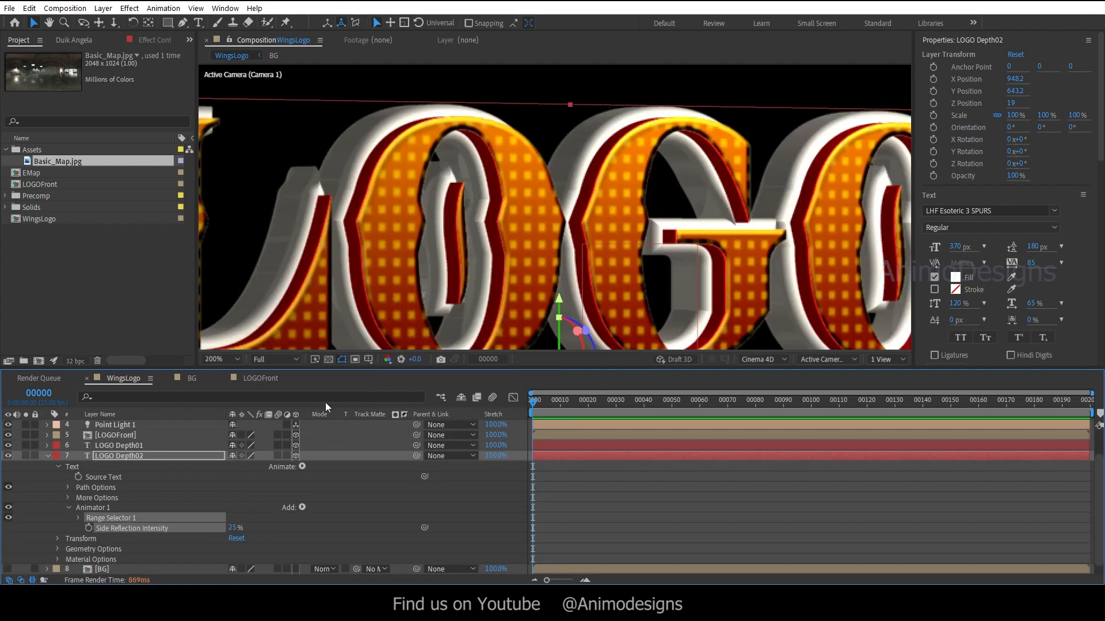
left_click(234, 527)
type("35")
key("Return")
left_click(302, 507)
mouse_move(339, 511)
mouse_move(414, 410)
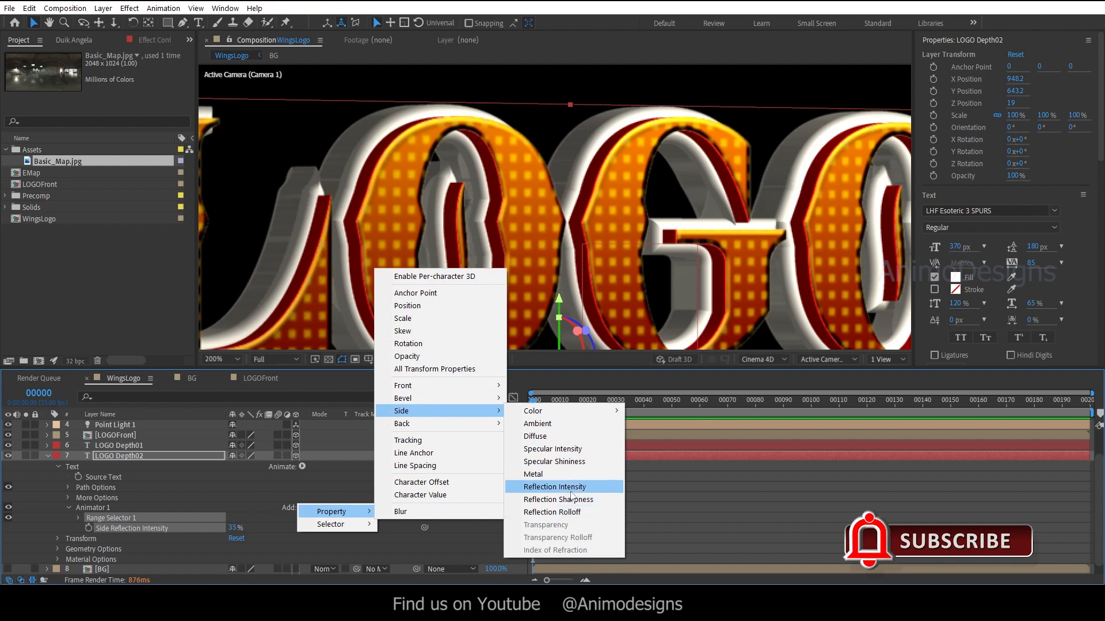
left_click(264, 521)
Add the Bevel Reflection Intensity property to Animator 1 of LOGO Depth02.
left_click(302, 508)
mouse_move(339, 511)
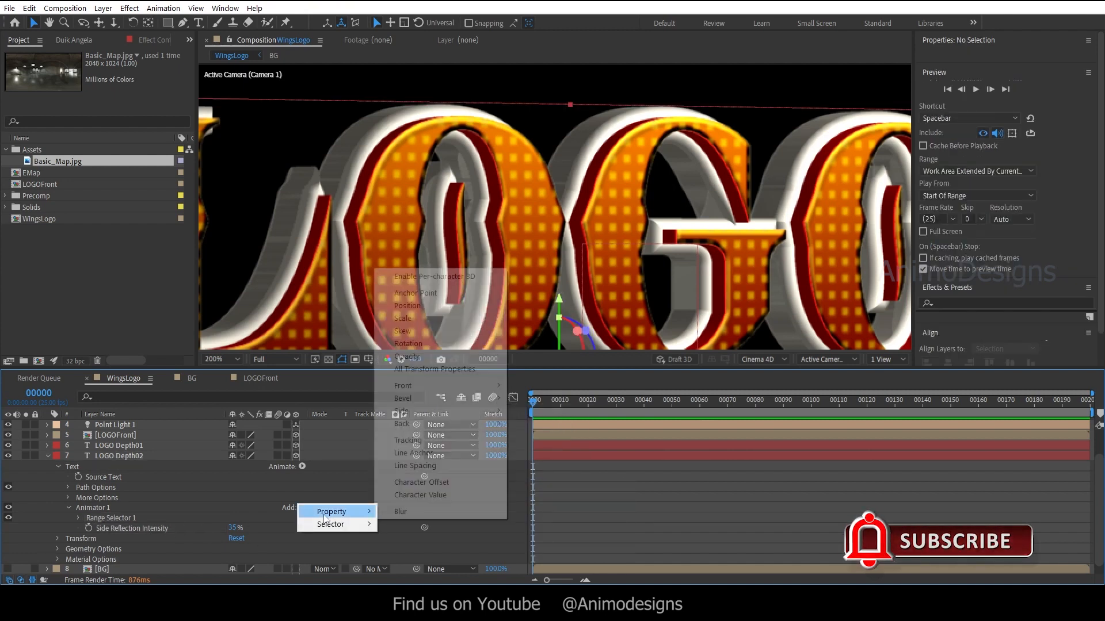
mouse_move(437, 398)
left_click(554, 475)
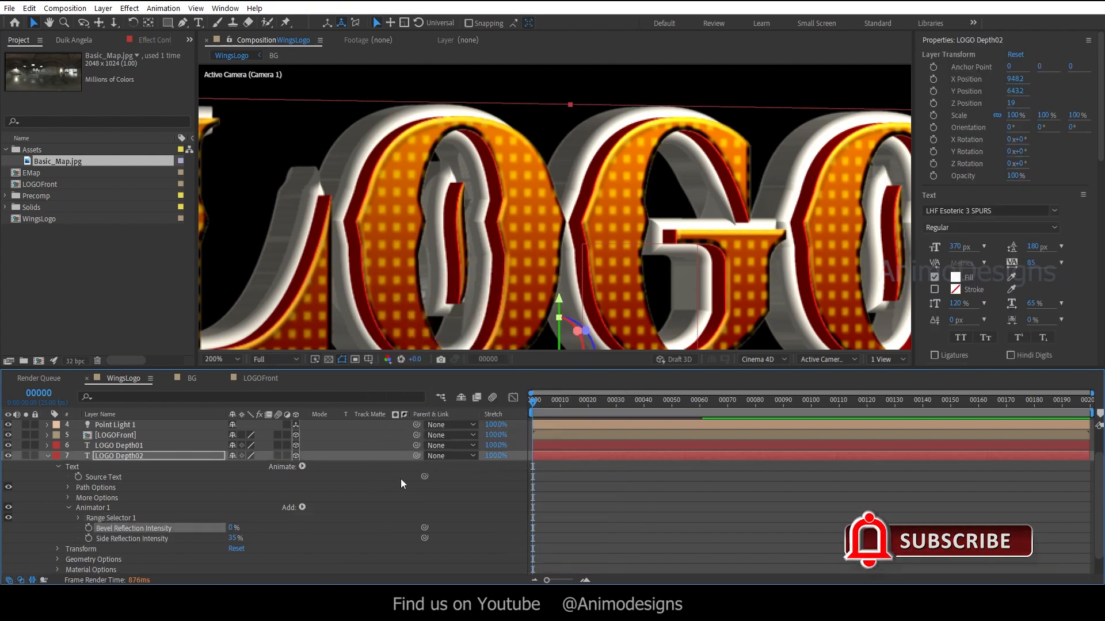
Try Bevel Reflection Intensity values of 50% and 25% on LOGO Depth02, and set it back to 0%.
left_click(236, 528)
type("50")
key("Return")
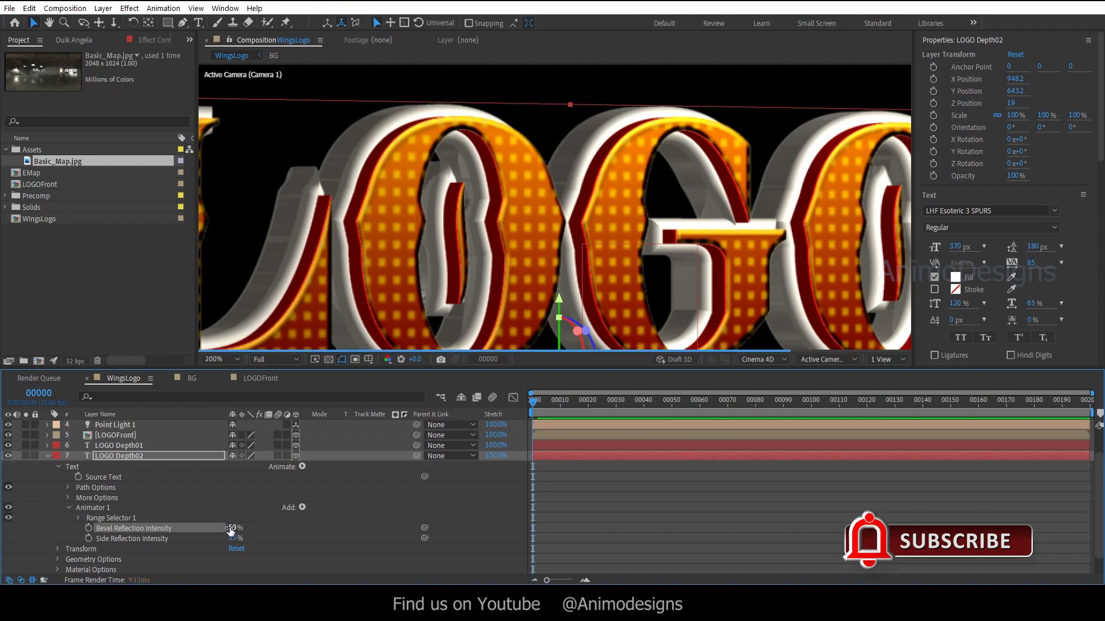
left_click(233, 527)
type("75")
key("Return")
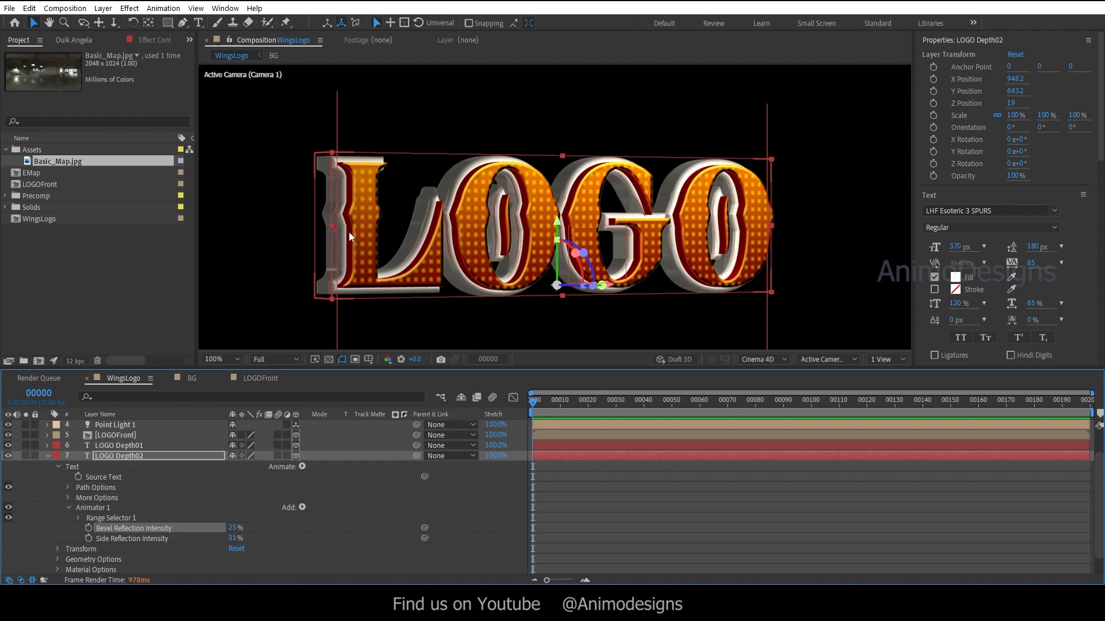
left_click(233, 527)
type("0")
key("Return")
key("comma")
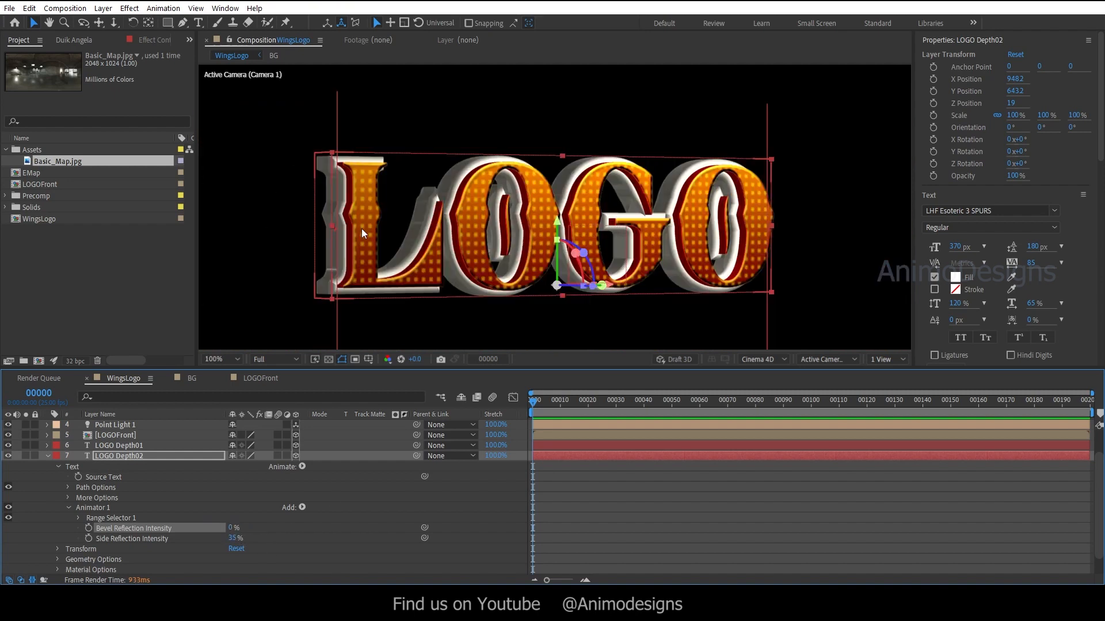
In the Material Options of LOGO Depth02, try a Metal value of 50%, and set it to 0%.
left_click(67, 507)
left_click(62, 548)
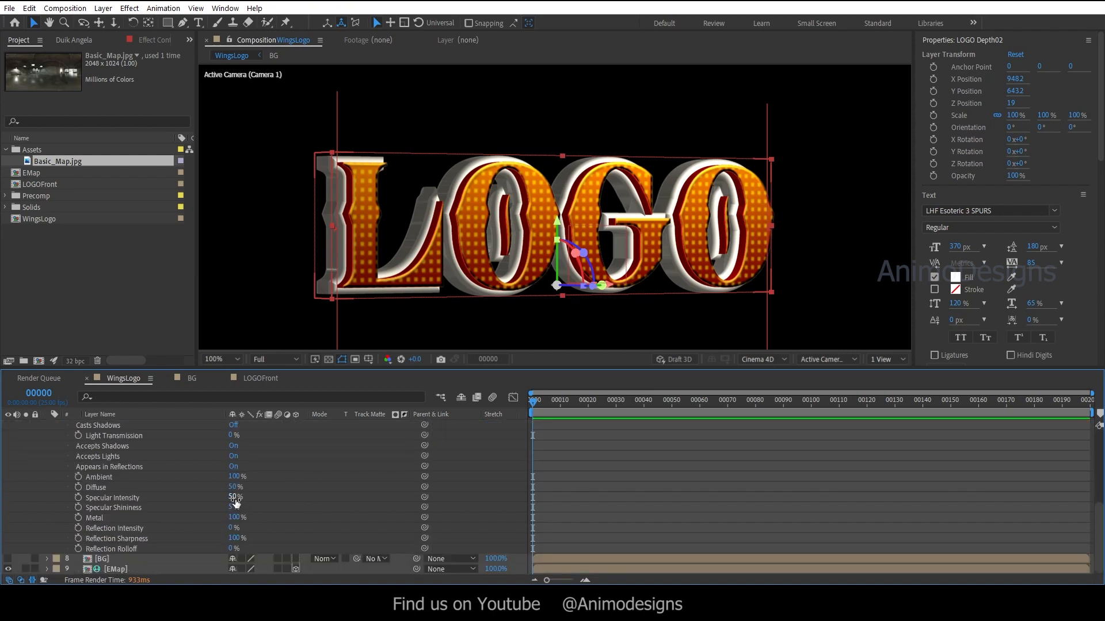
left_click(233, 517)
type("50")
key("Return")
left_click(233, 517)
type("0")
key("Return")
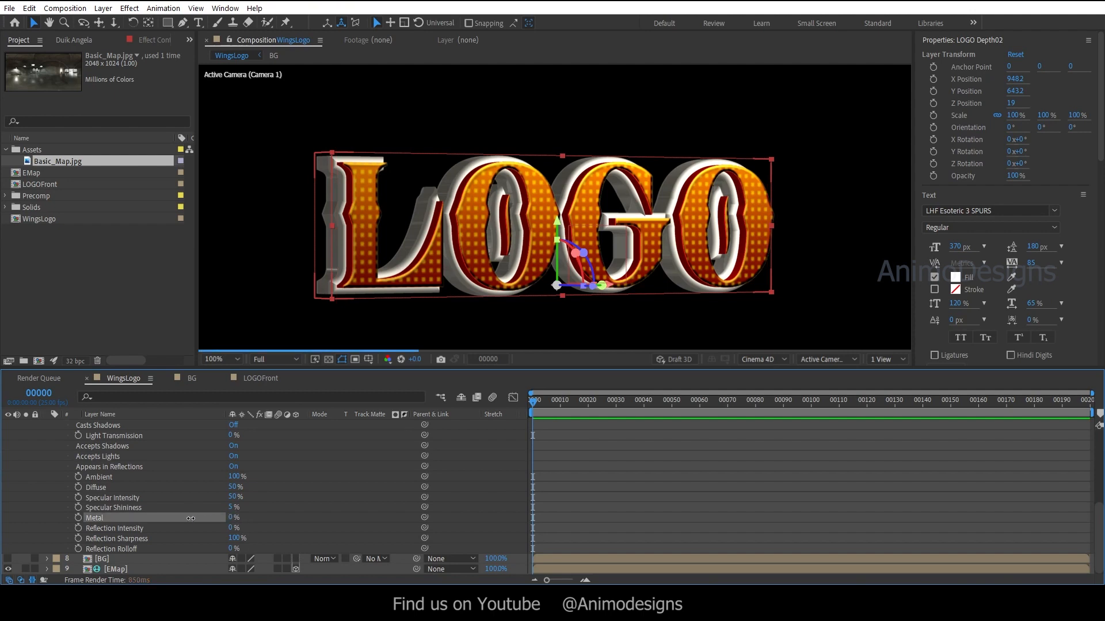
Set the Specular Intensity of LOGO Depth02 to 20%.
scroll(422, 212, "up", 1)
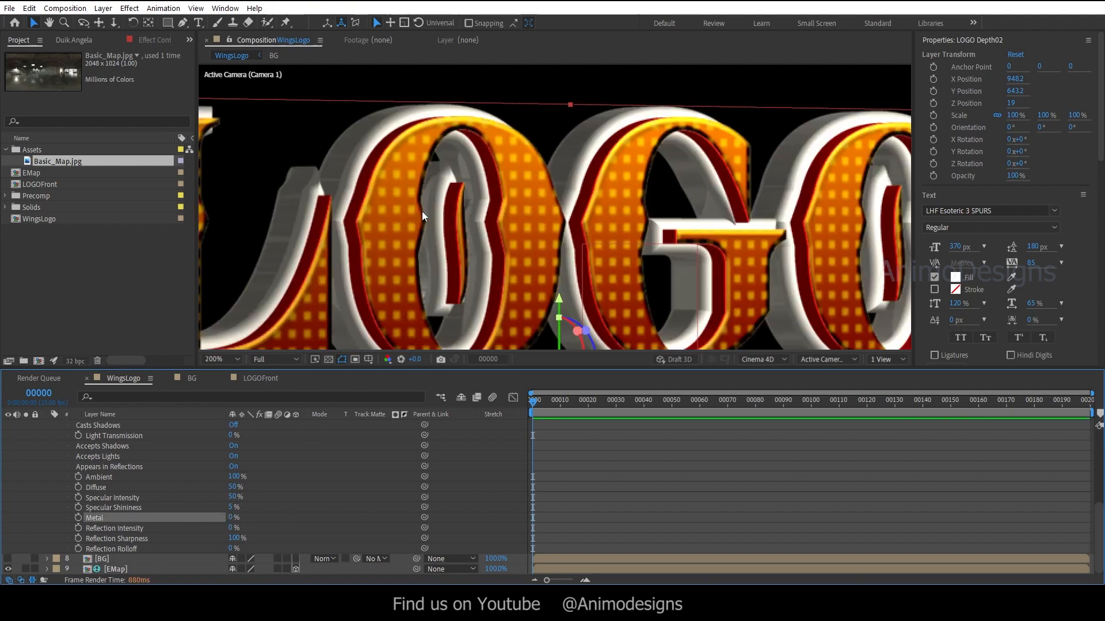
left_click(233, 497)
type("20")
key("Return")
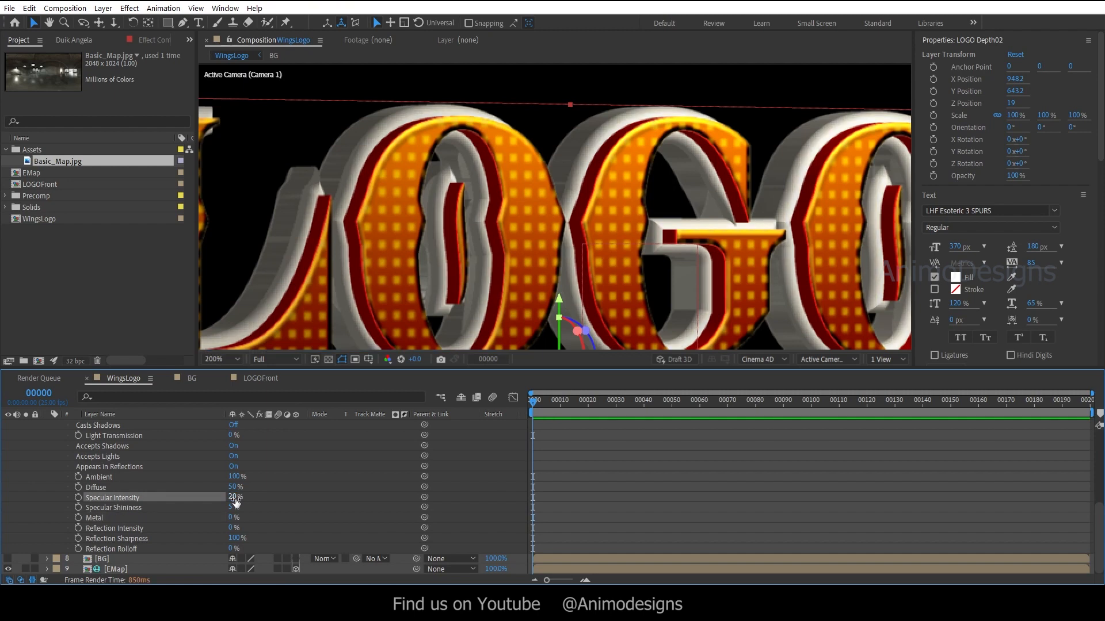
Set the Reflection Intensity of LOGO Depth02 to 100% in its Material Options.
left_click(233, 487)
left_click(234, 527)
type("100")
key("Return")
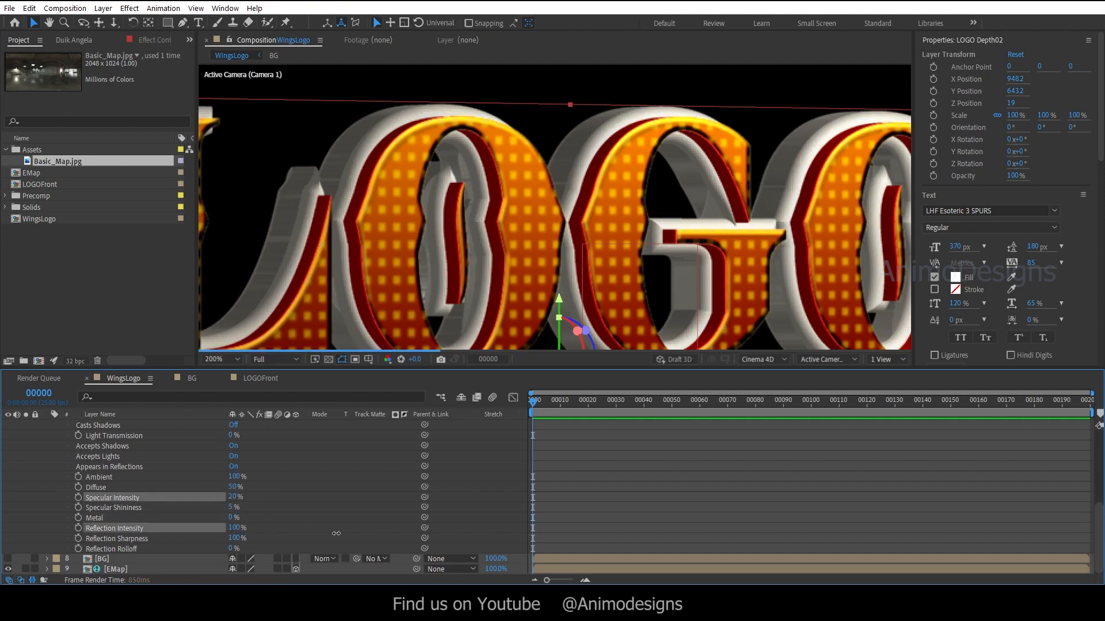
scroll(451, 250, "down", 2)
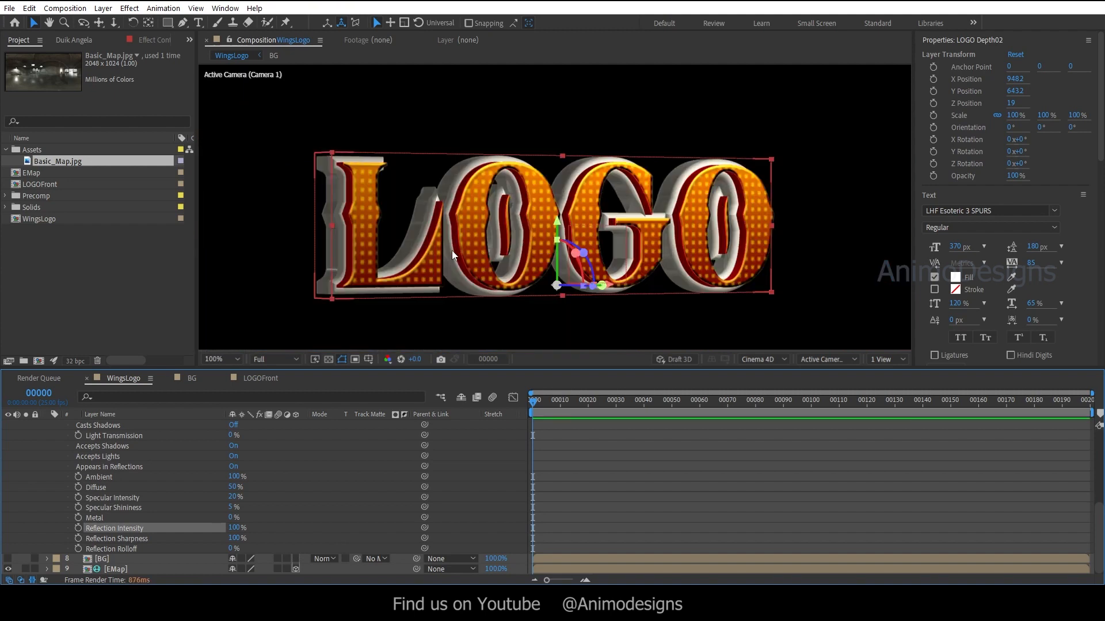
scroll(67, 491, "up", 3)
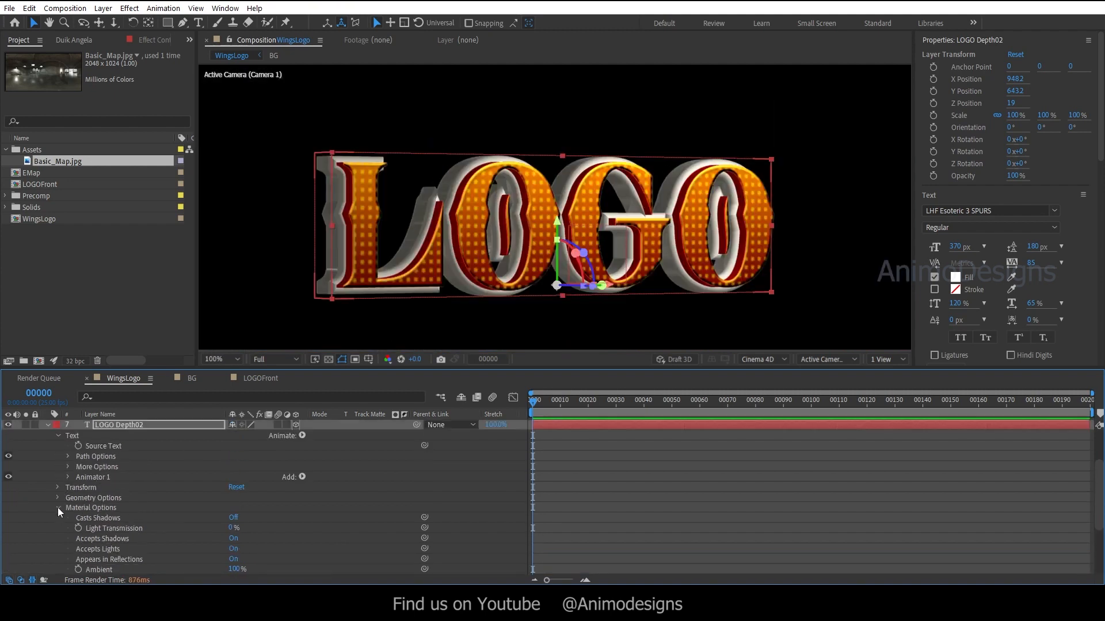
left_click(58, 508)
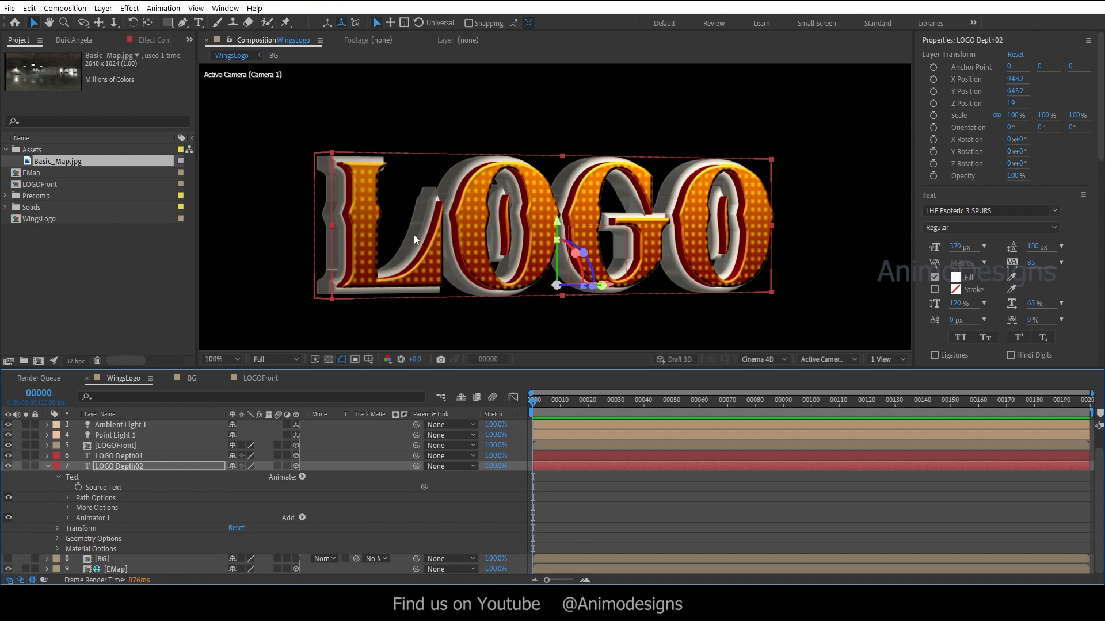
scroll(414, 240, "up", 1)
left_click(48, 466)
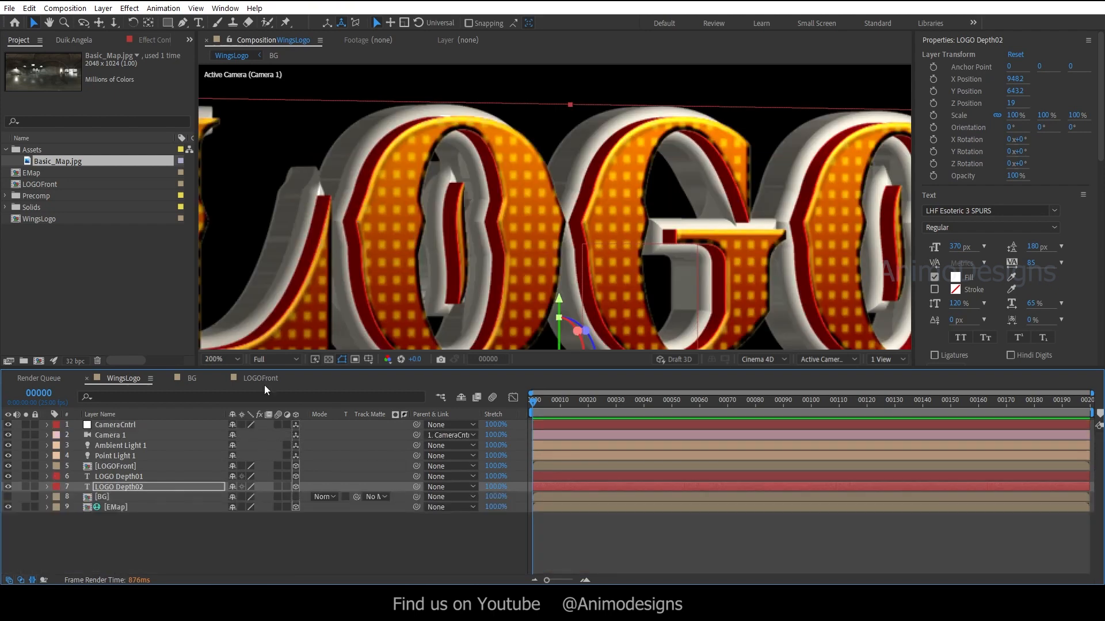
Add the Side Reflection Intensity property to Animator 1 of LOGO Depth01.
left_click(106, 476)
left_click(48, 476)
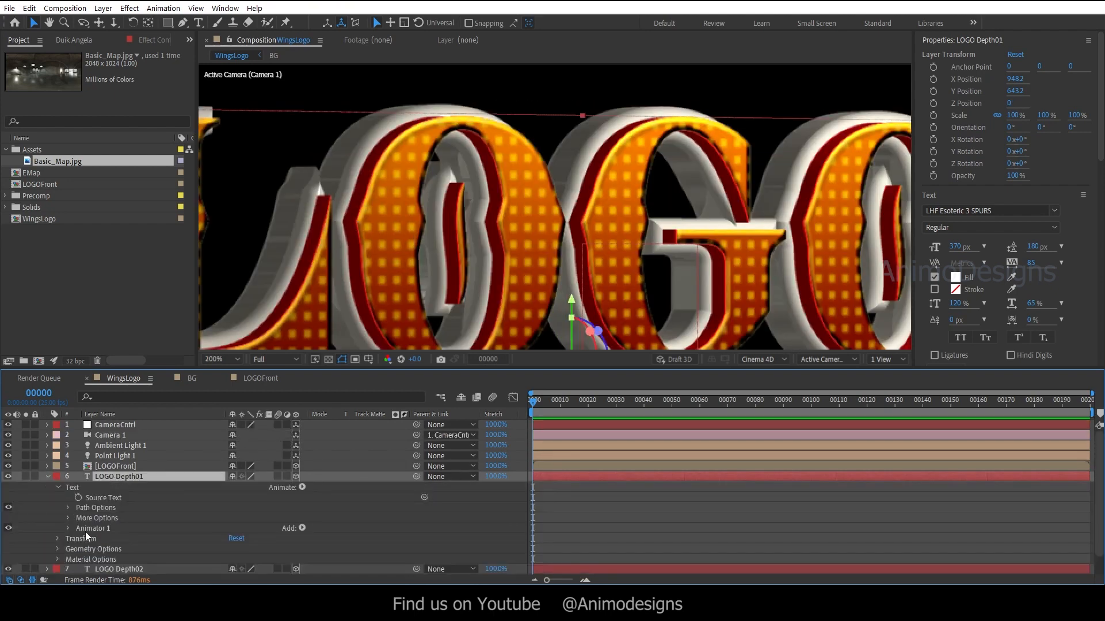
left_click(68, 528)
left_click(302, 528)
mouse_move(337, 535)
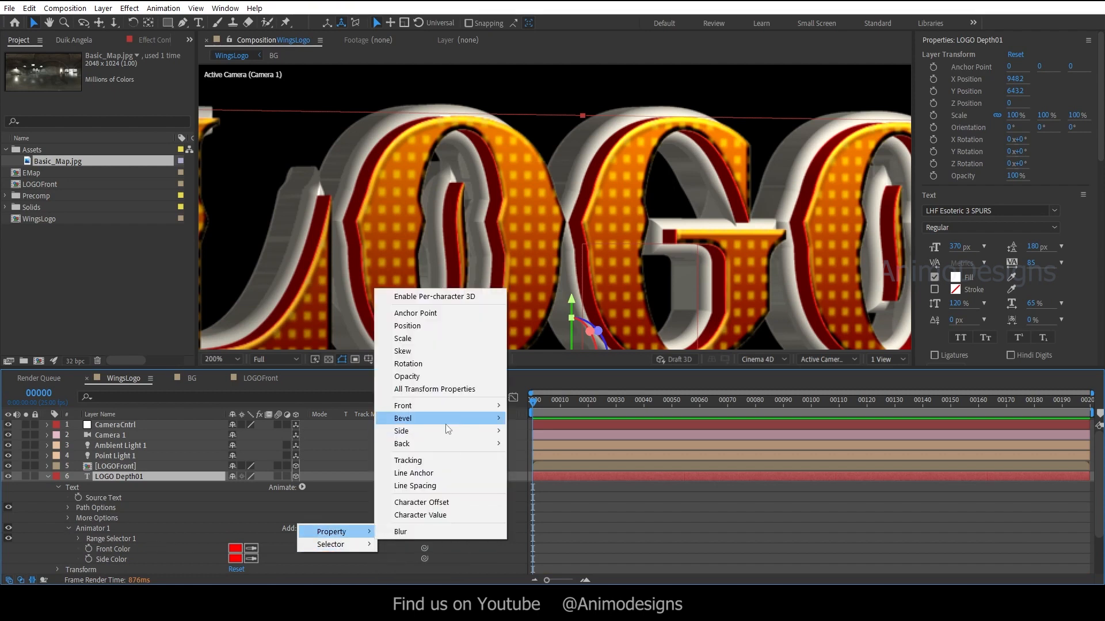
mouse_move(437, 431)
left_click(552, 512)
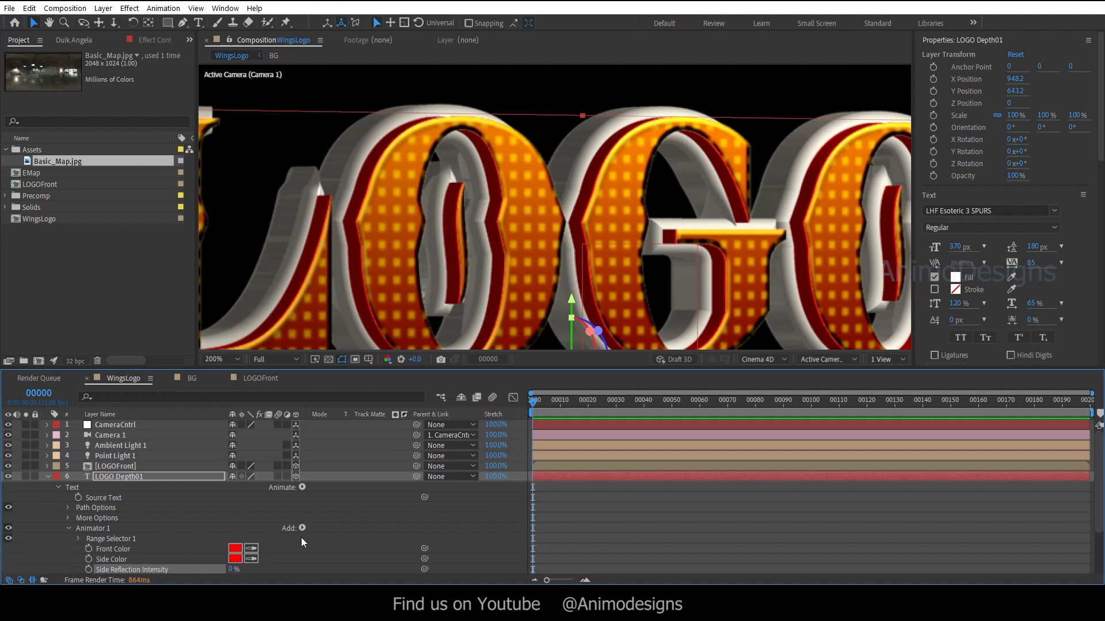
Set the Side Reflection Intensity of LOGO Depth01 to 35%.
scroll(302, 537, "down", 1)
left_click(232, 538)
type("35")
key("Return")
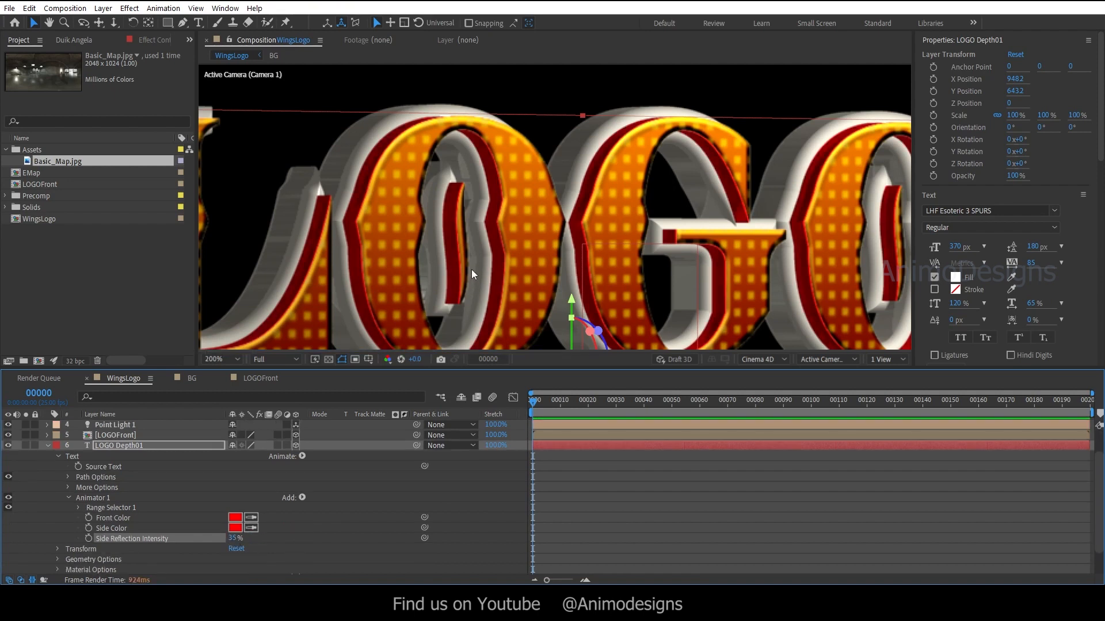
scroll(471, 269, "down", 1)
left_click(48, 448)
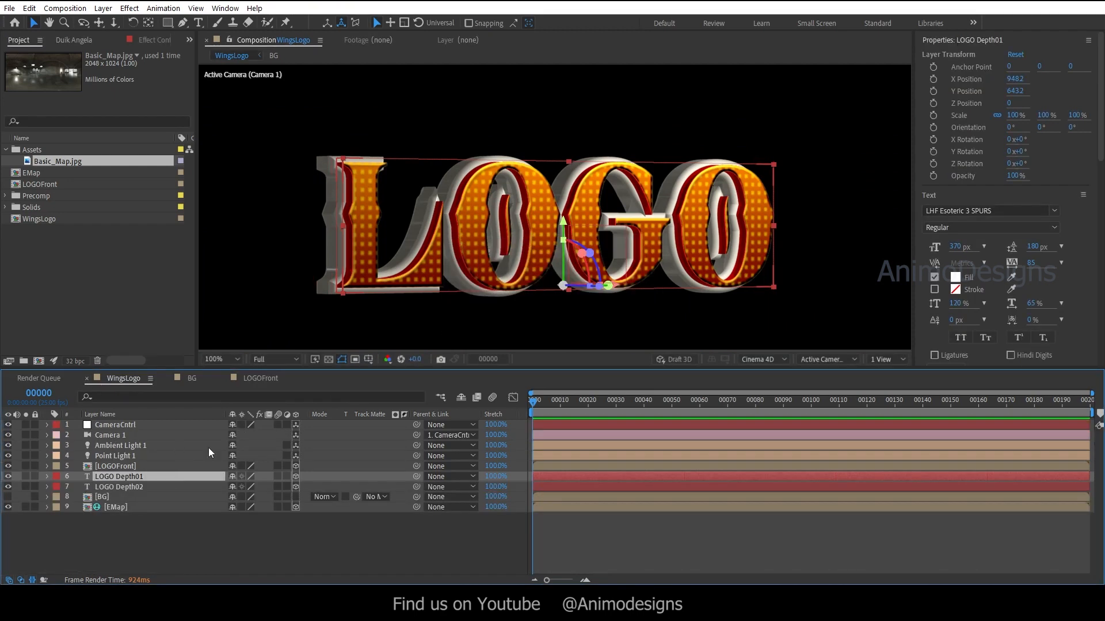
Set the Y Rotation of the CameraCntrl null to 0°.
left_click(115, 424)
key("r")
left_click(252, 456)
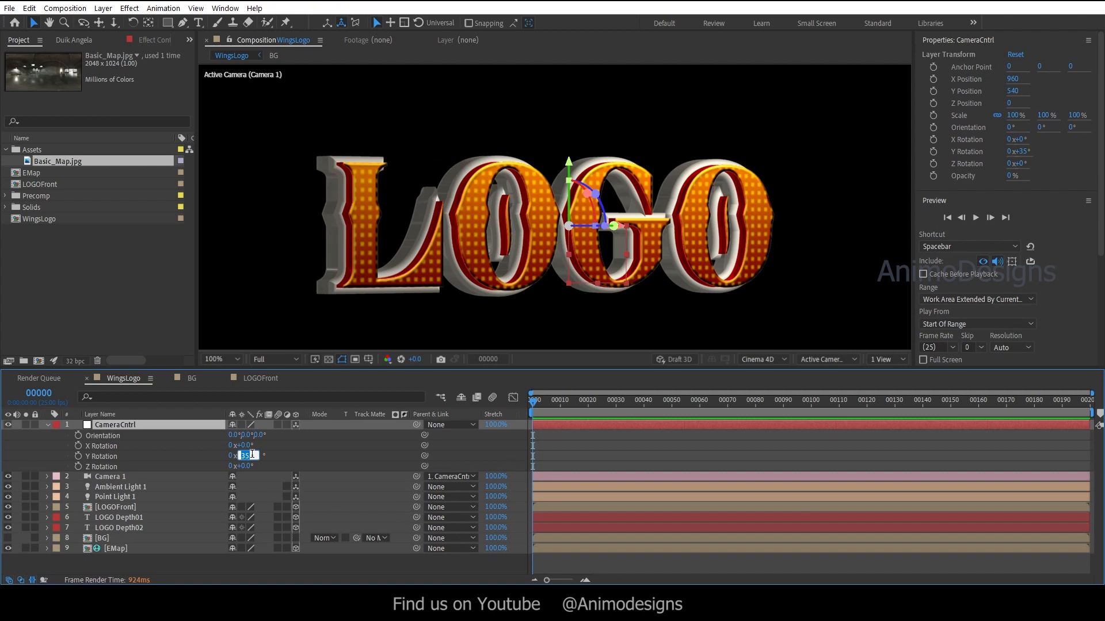
type("0")
key("Return")
scroll(496, 198, "down", 1)
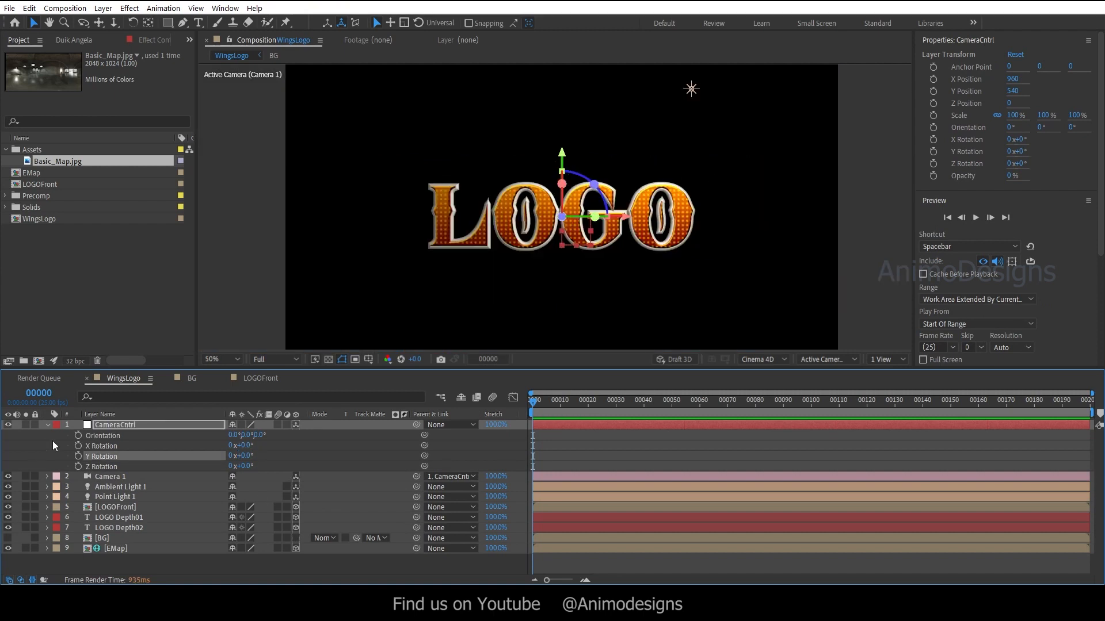
left_click(48, 425)
Lock the LOGOFront, LOGO Depth01 and LOGO Depth02 layers together.
left_click(121, 518)
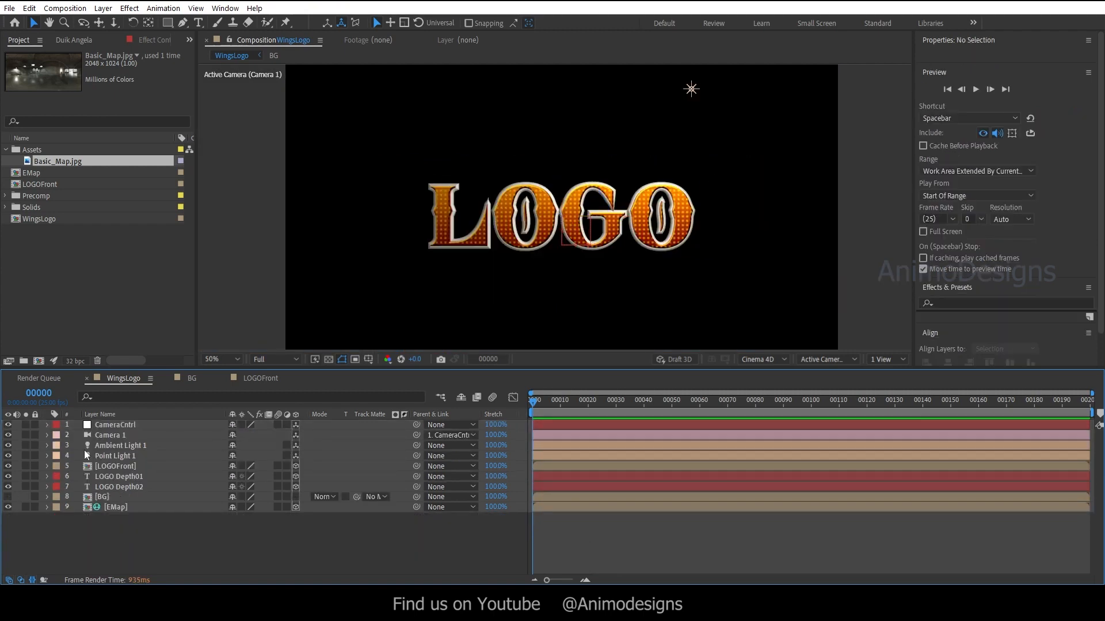
left_click(9, 487)
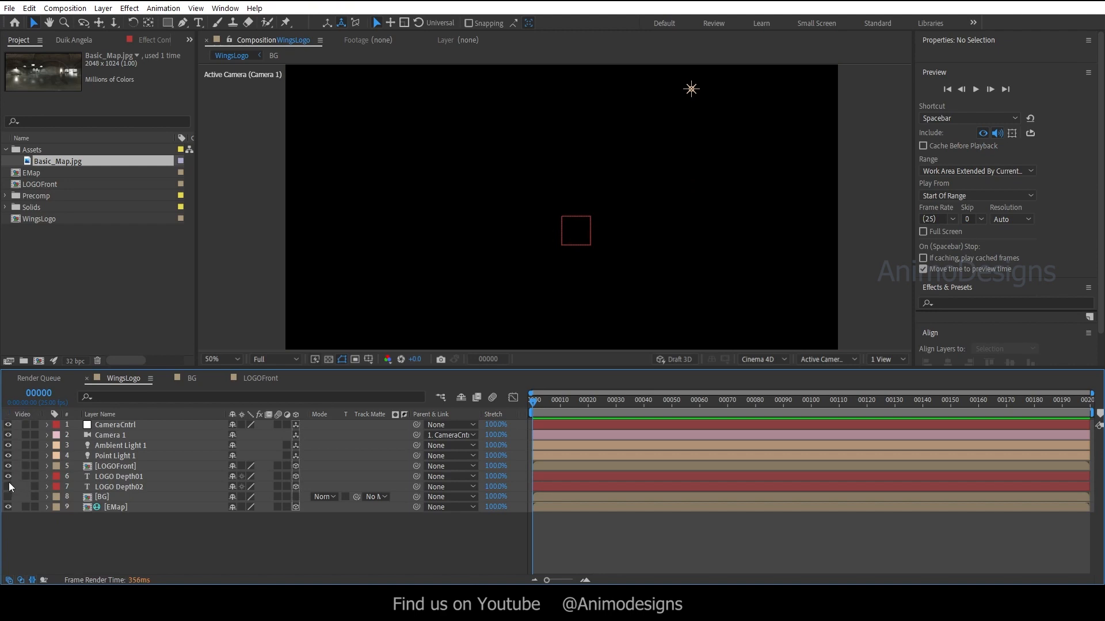
left_click(9, 486)
left_click(114, 467)
left_click(122, 487, "shift")
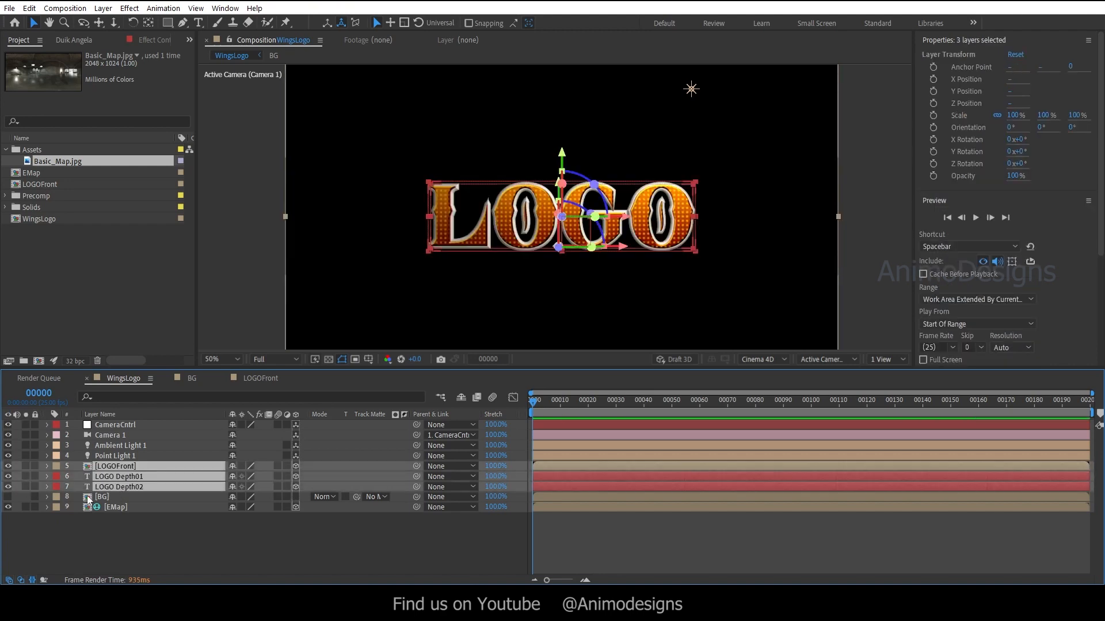
left_click(9, 497)
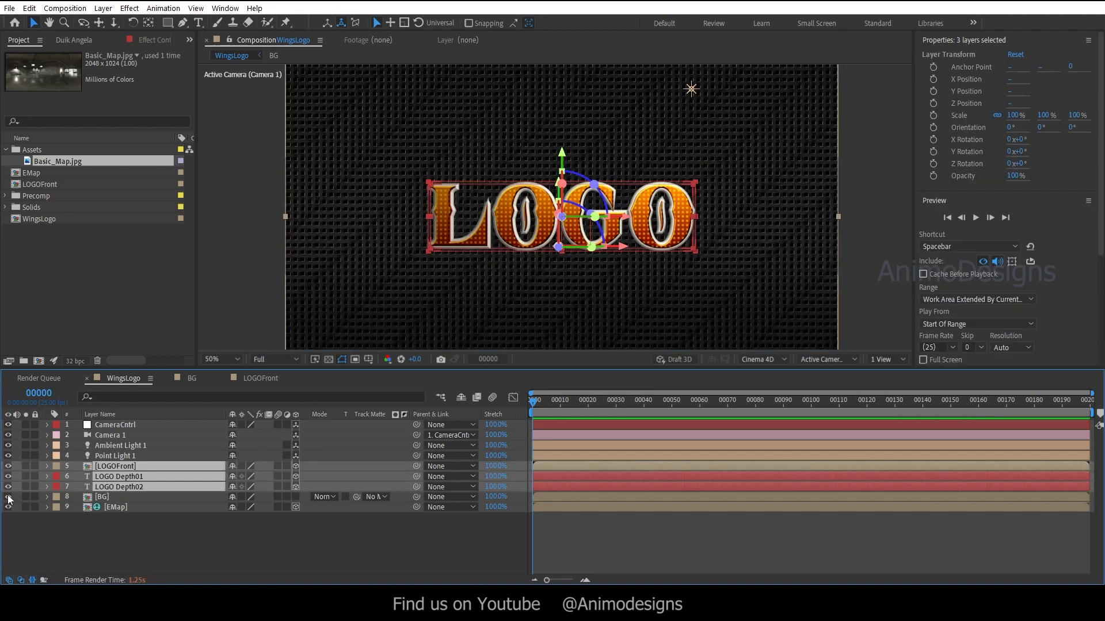
left_click(9, 497)
key("ctrl+l")
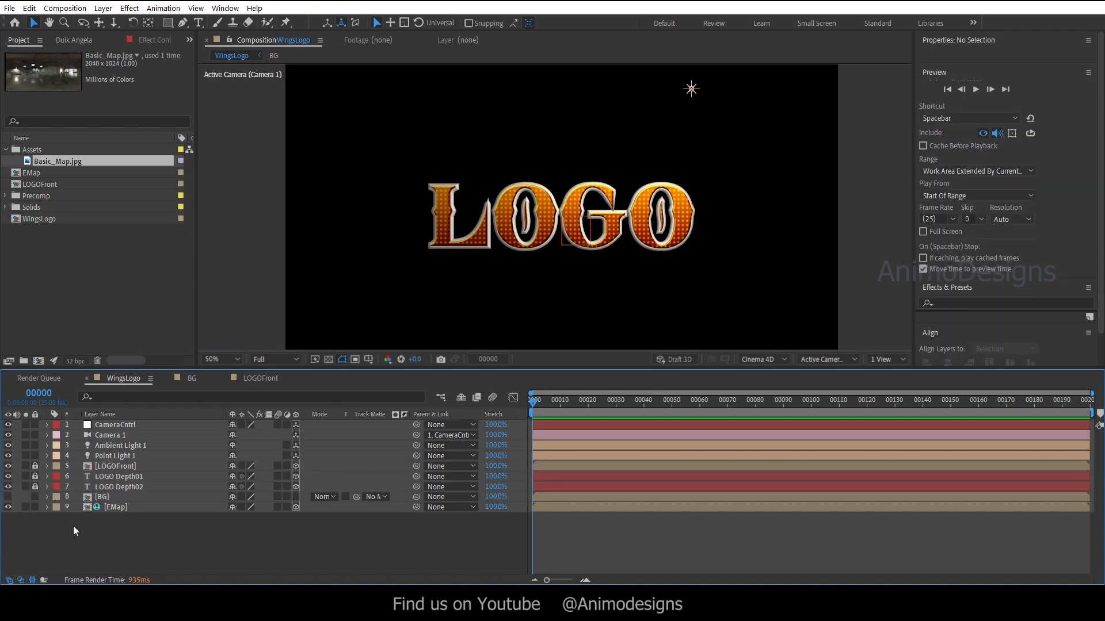
left_click_drag(169, 27, 211, 48)
double_click(167, 22)
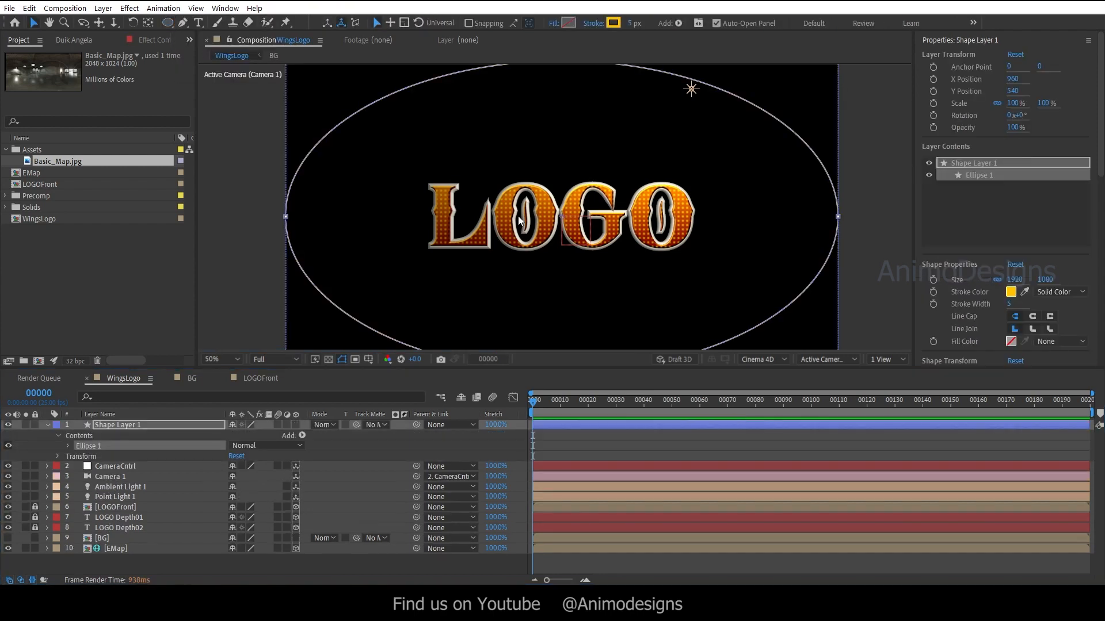
key("Delete")
With the Ellipse tool, draw a circle about 596 px in diameter on a new shape layer, centred around the LOGO text.
left_click(165, 26)
left_click_drag(166, 26, 216, 50)
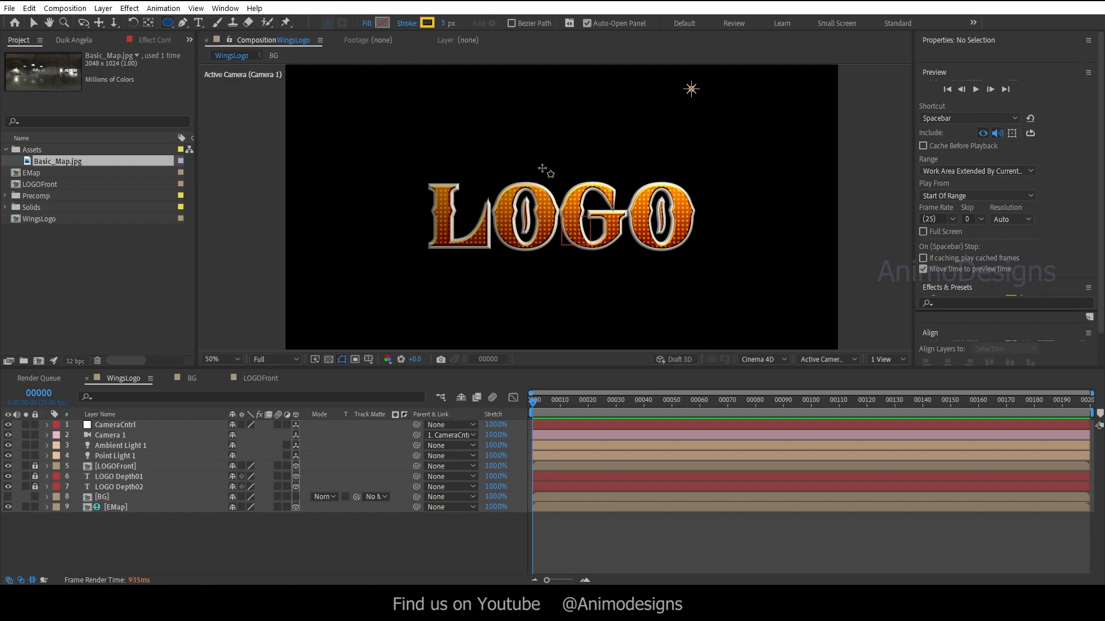
left_click_drag(542, 168, 603, 256)
left_click(33, 22)
left_click_drag(564, 155, 579, 199)
key("comma")
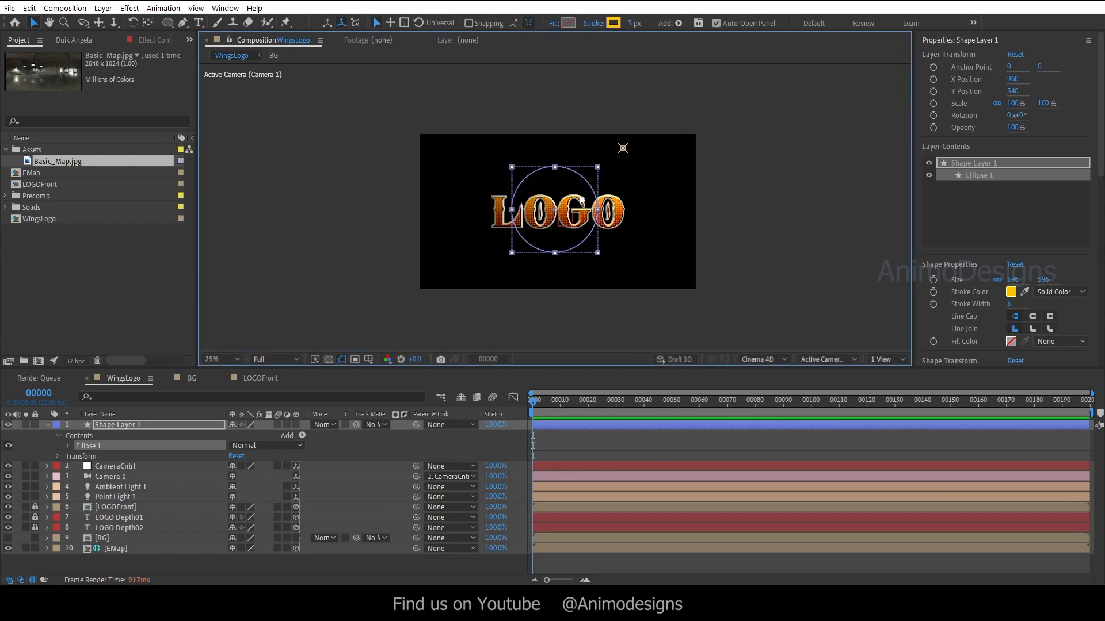
Rename the circle's shape layer as OuterRing and place it directly below LOGO Depth02 in the layer stack.
left_click(50, 424)
right_click(116, 426)
left_click(151, 394)
type("OuterR")
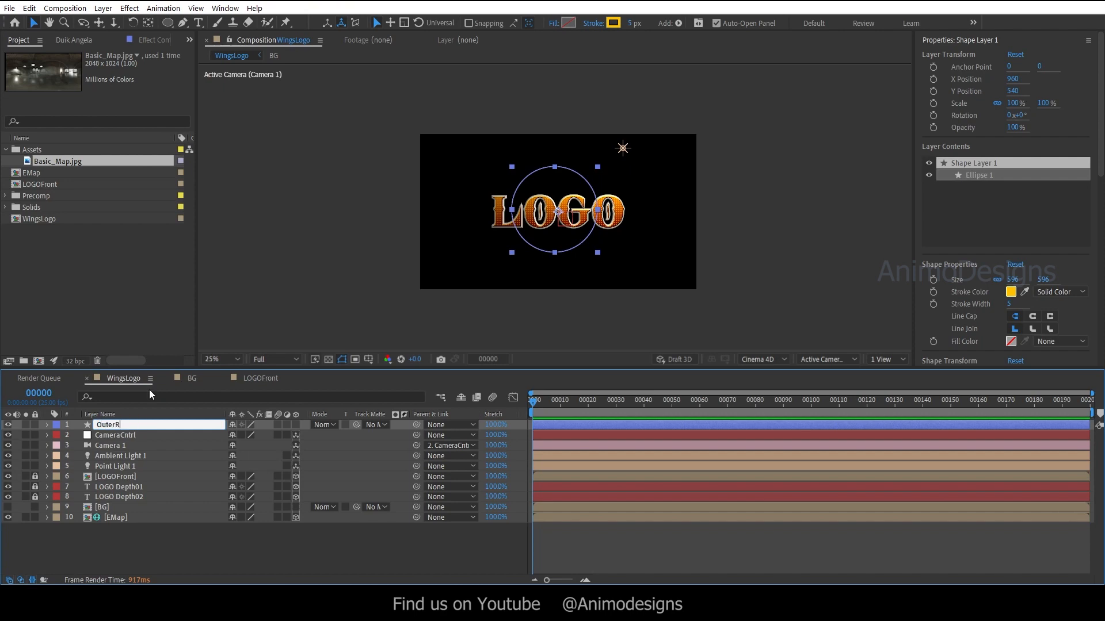
type("ing")
key("Return")
left_click_drag(132, 425, 161, 504)
key("period")
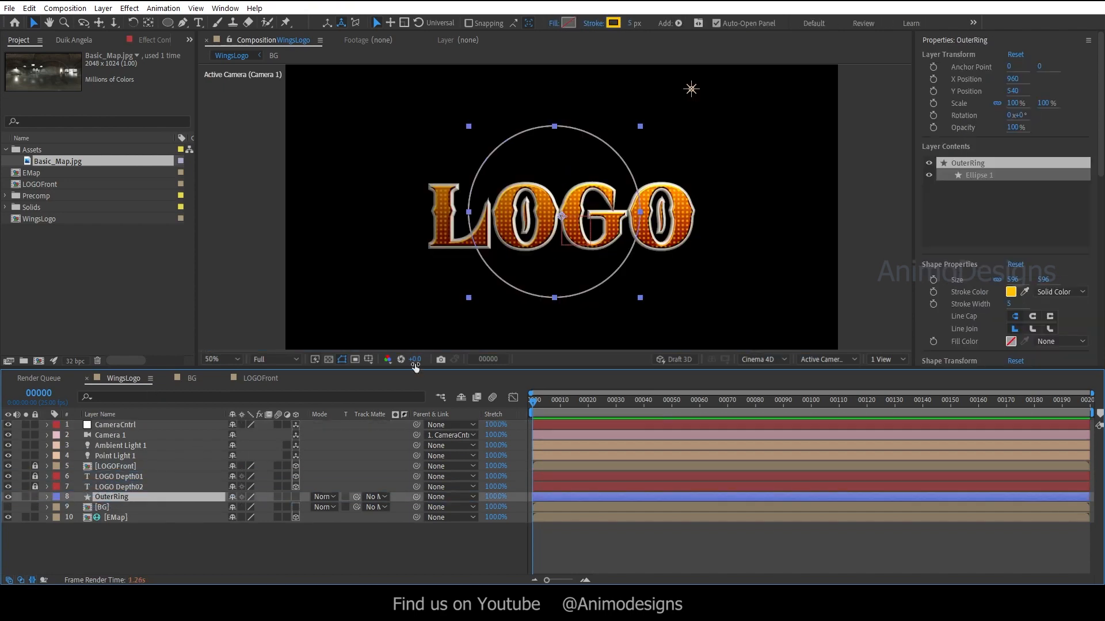
Turn off Stroke 1 and turn on Fill 1 in the ellipse of OuterRing.
left_click(47, 496)
left_click(69, 518)
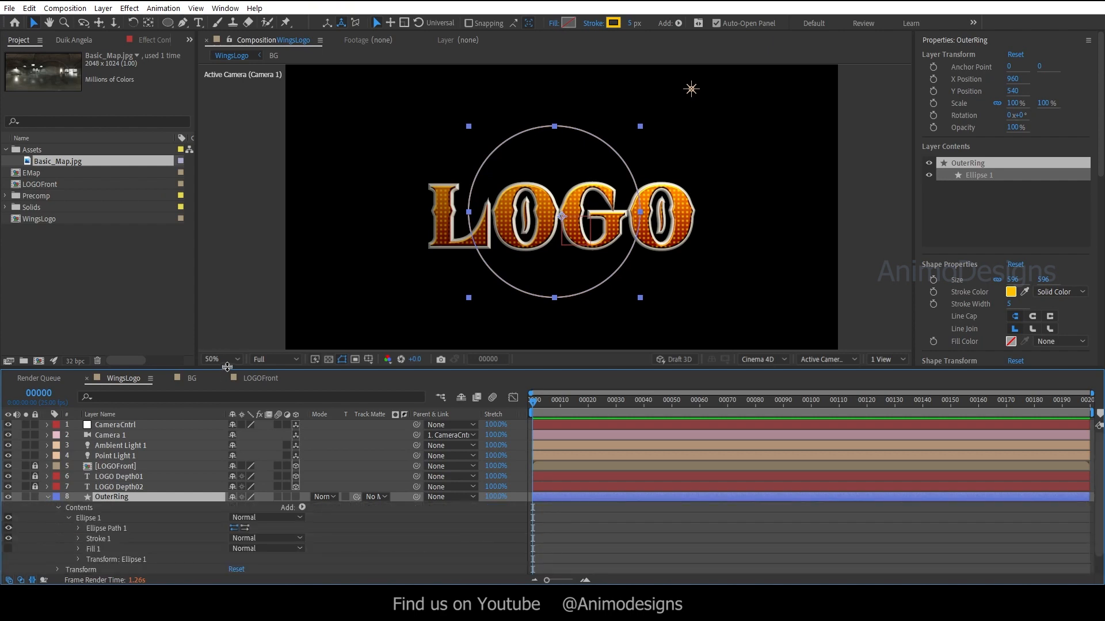
left_click_drag(227, 367, 228, 320)
left_click(8, 491)
left_click(8, 501)
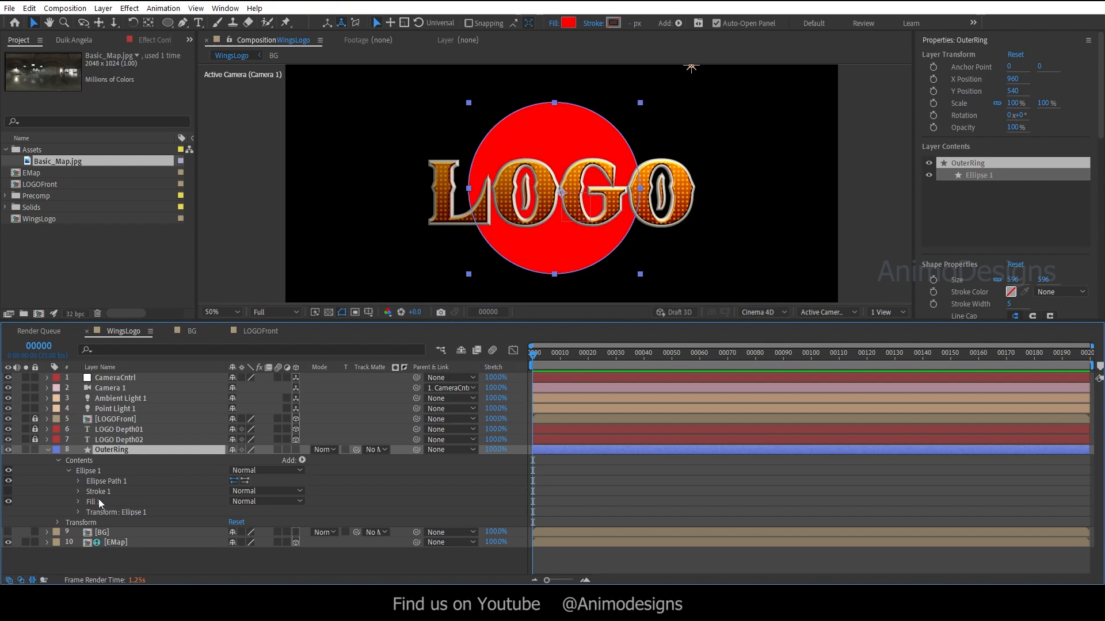
Try an ellipse size of 650 × 650 for OuterRing, and set it to 700 × 700.
left_click(78, 481)
left_click(246, 491)
type("650")
key("Return")
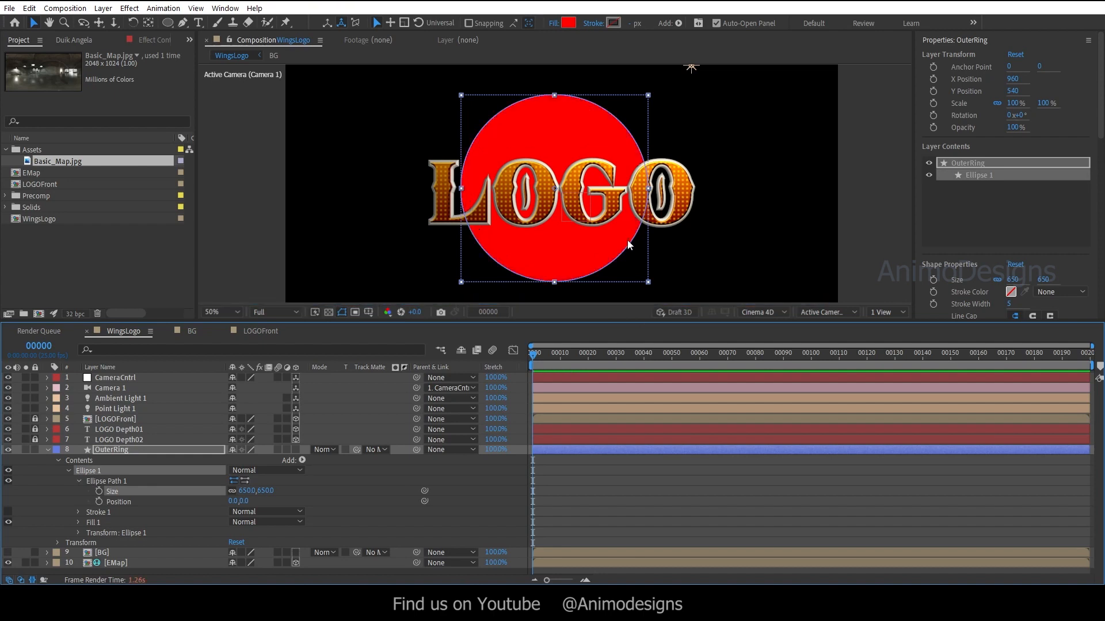
key("comma")
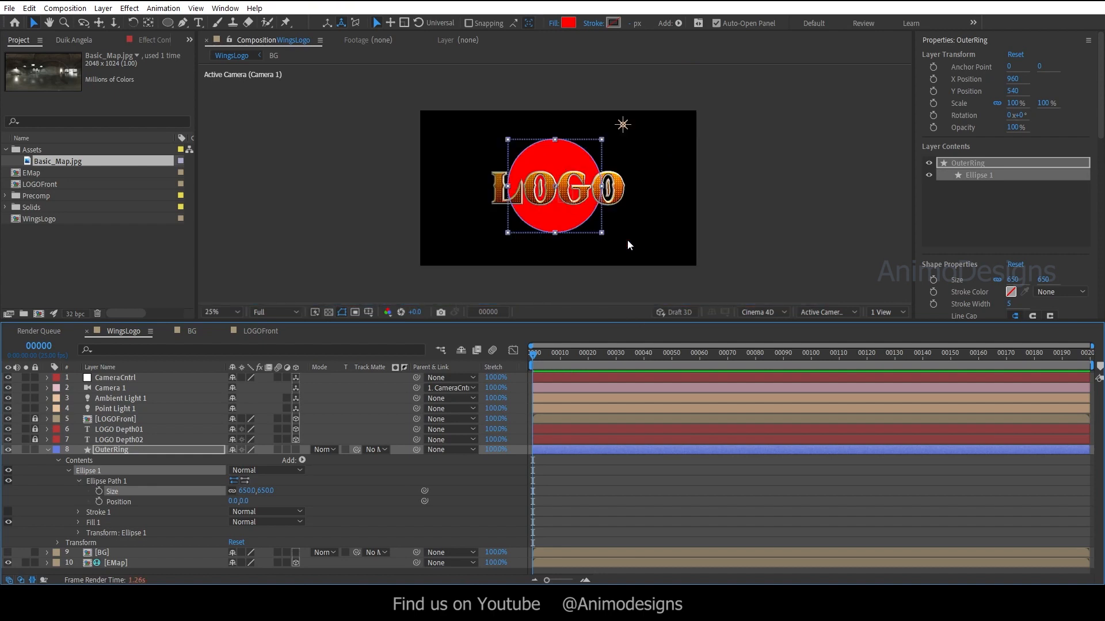
left_click(246, 491)
type("7000")
key("Return")
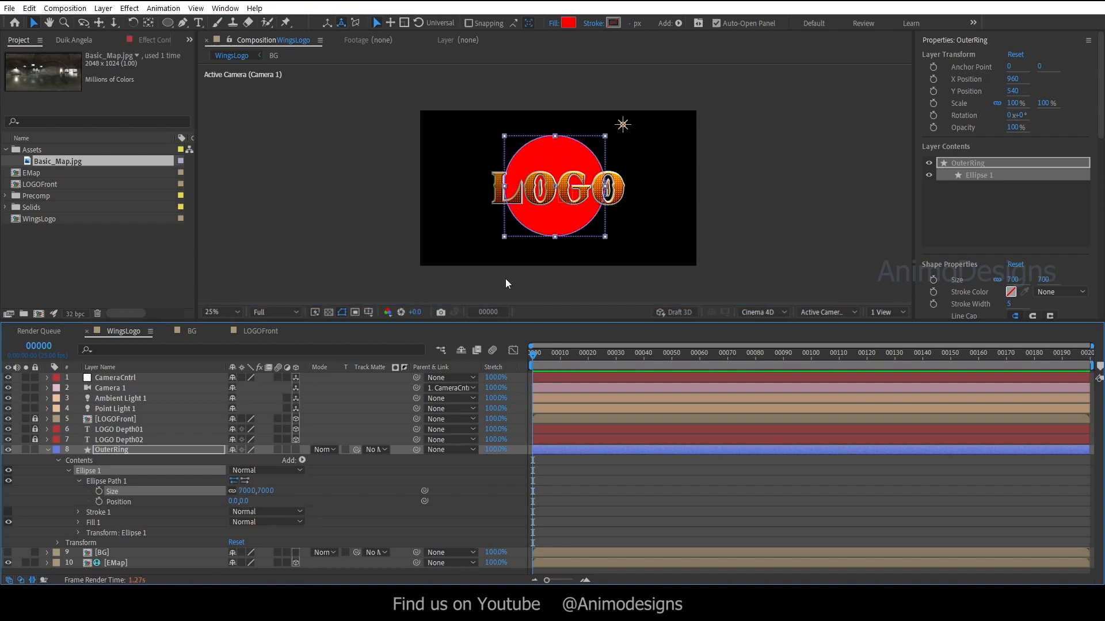
key("period")
left_click(69, 471)
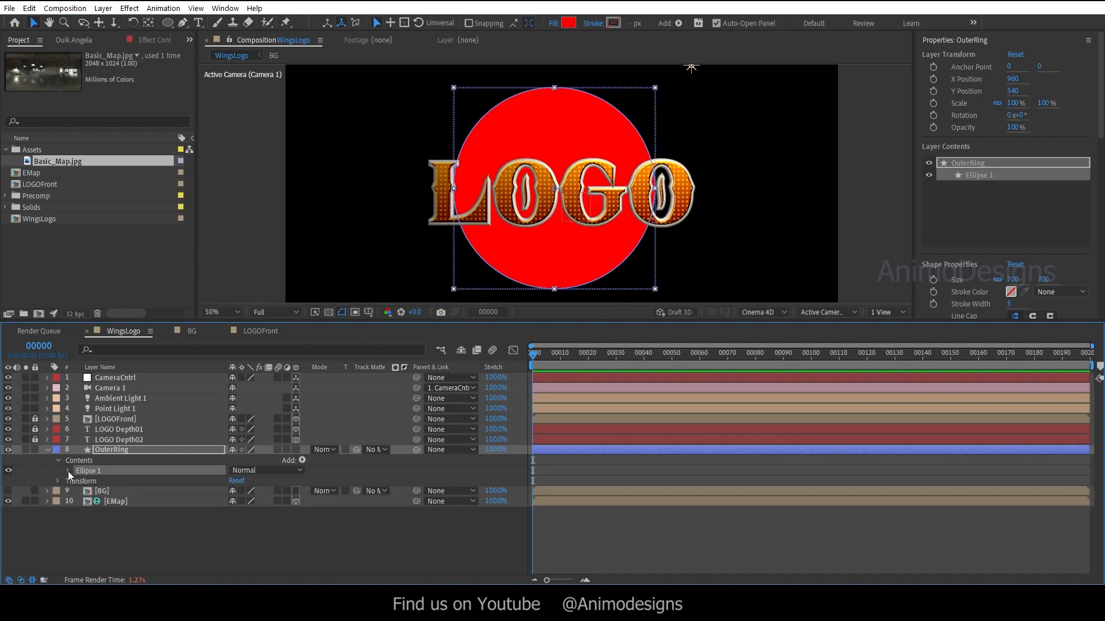
left_click(48, 450)
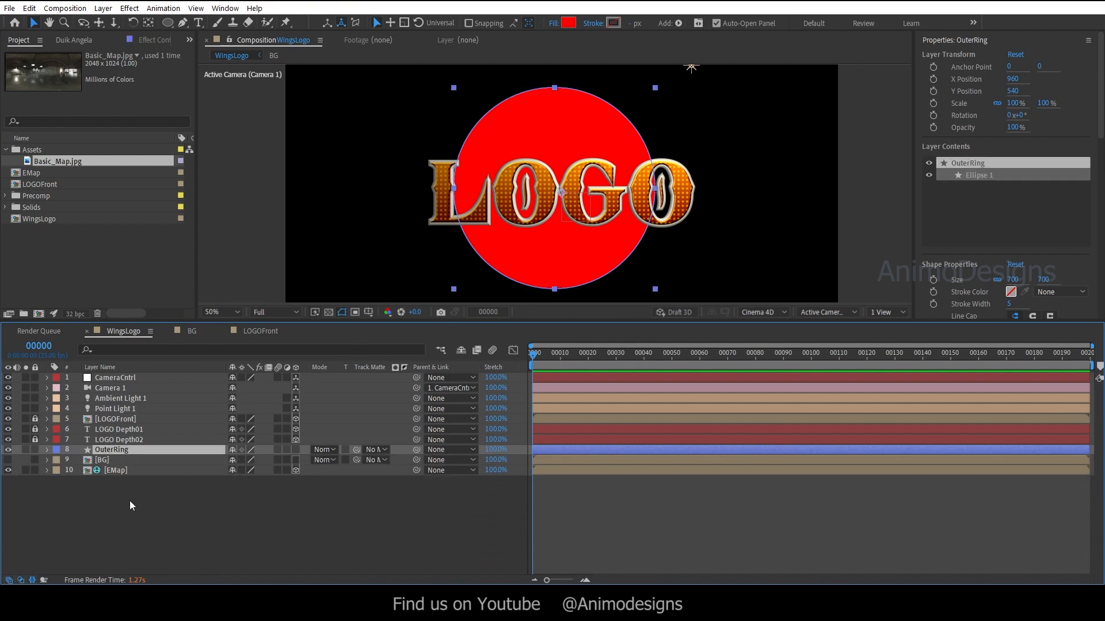
Duplicate the OuterRing layer and rename the copy as InnerRing.
key("ctrl+d")
right_click(136, 449)
left_click(165, 413)
type("InnerRing")
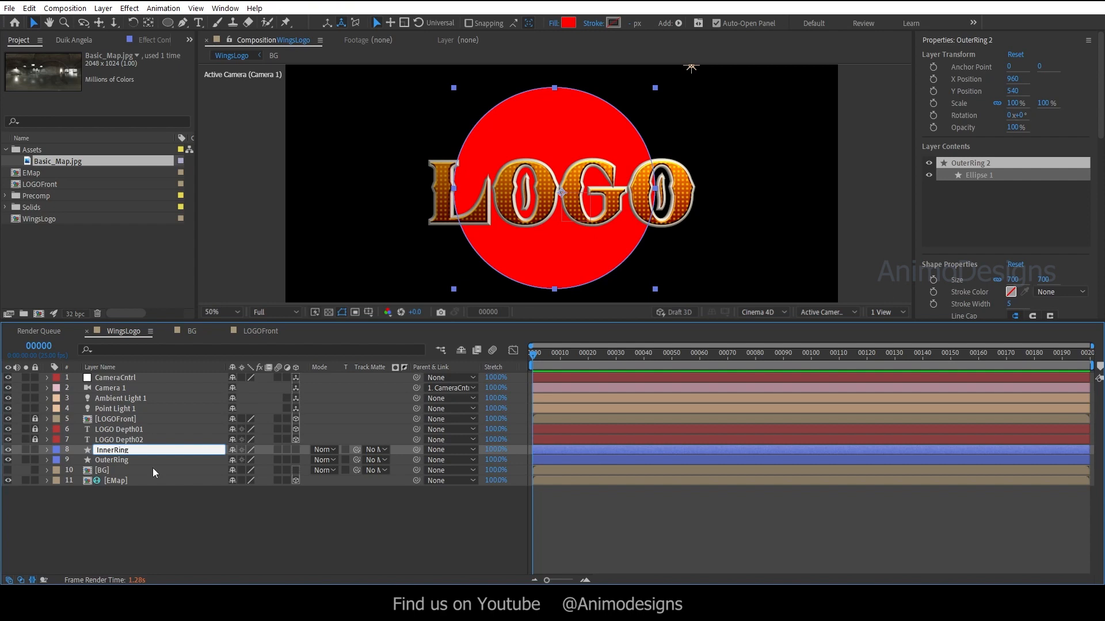
left_click(145, 529)
Solo the OuterRing and InnerRing layers.
left_click(113, 460)
left_click(26, 460)
left_click(26, 449)
Change the Fill 1 colour of OuterRing's ellipse to golden yellow.
left_click(68, 518)
left_click(47, 461)
left_click(69, 481)
left_click(79, 492)
left_click(78, 512)
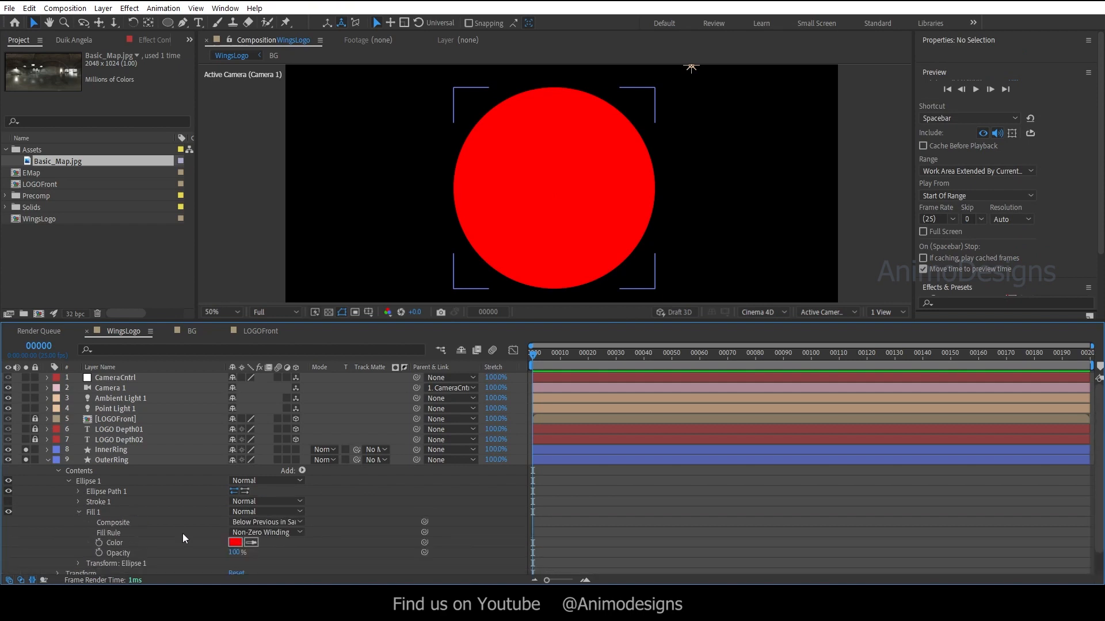
left_click(236, 542)
left_click(868, 375)
key("Return")
Remove the solo from InnerRing and make both the OuterRing and InnerRing layers 3D.
left_click(26, 449)
left_click(78, 512)
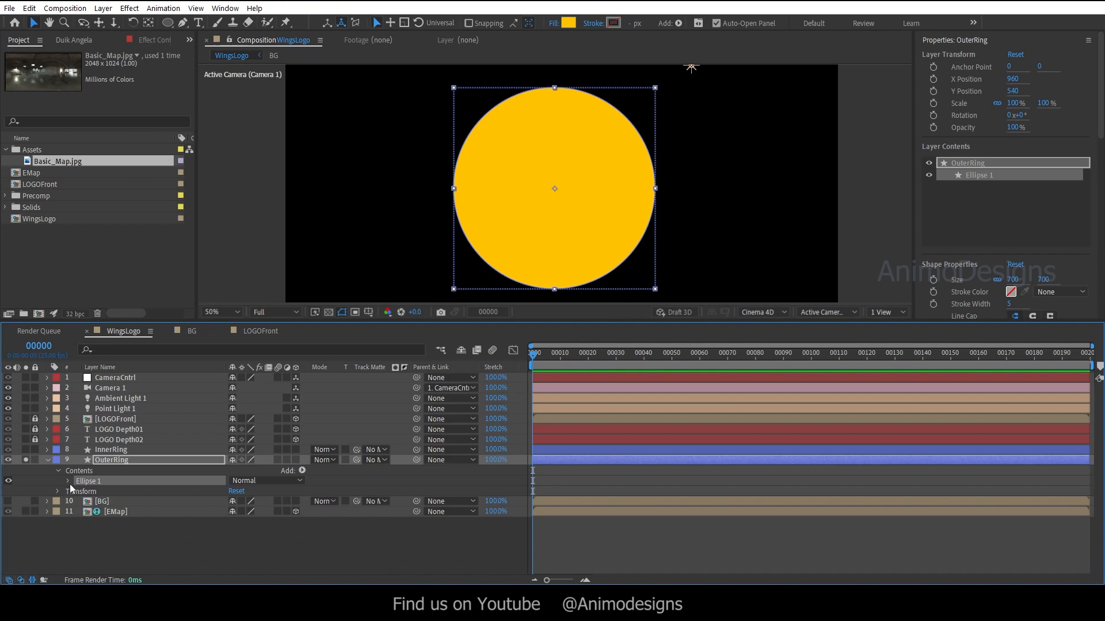
left_click_drag(296, 460, 295, 450)
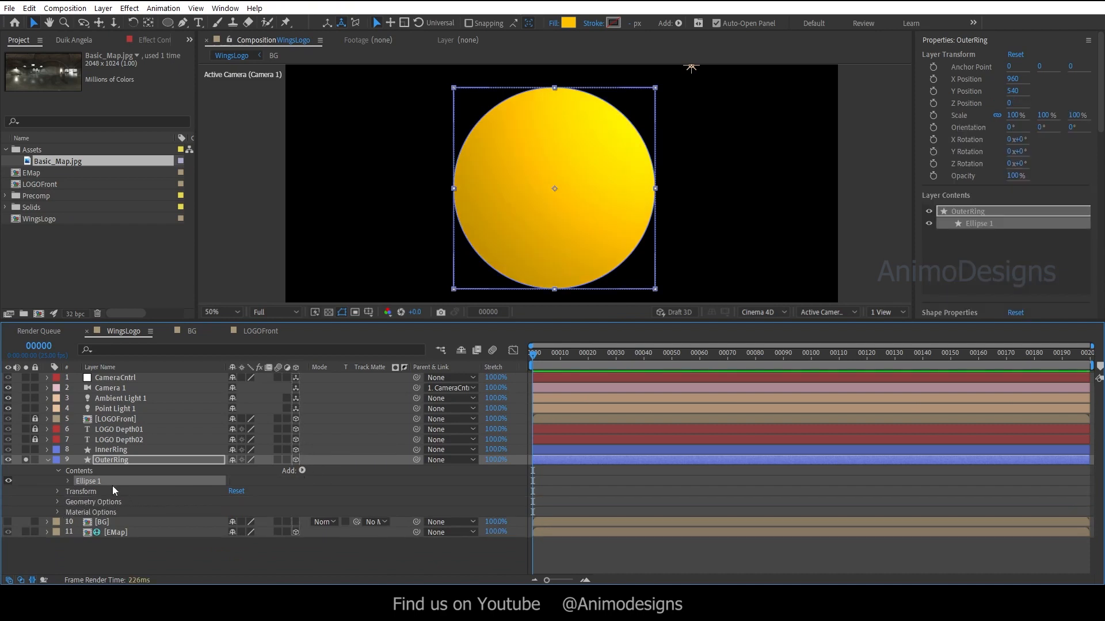
Rotate the CameraCntrl null to a Y Rotation of 41° to view the ring at an angle.
left_click(134, 377)
key("r")
left_click_drag(245, 409, 275, 409)
scroll(249, 523, "down", 1)
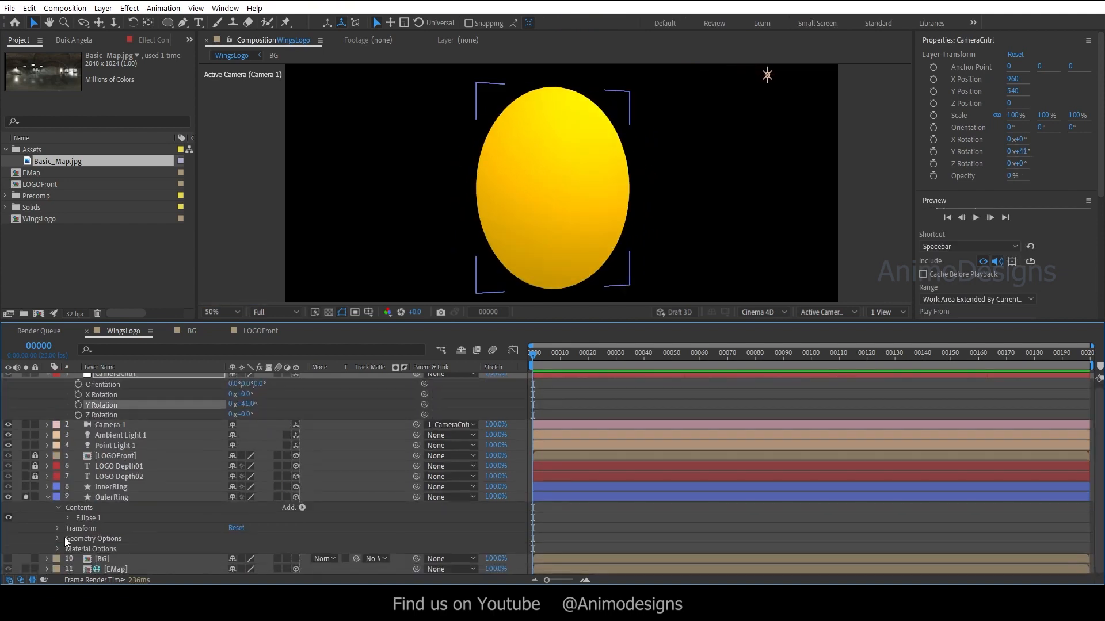
Set the Extrusion Depth of the OuterRing layer to 25.
left_click(58, 538)
scroll(208, 538, "down", 1)
left_click(233, 538)
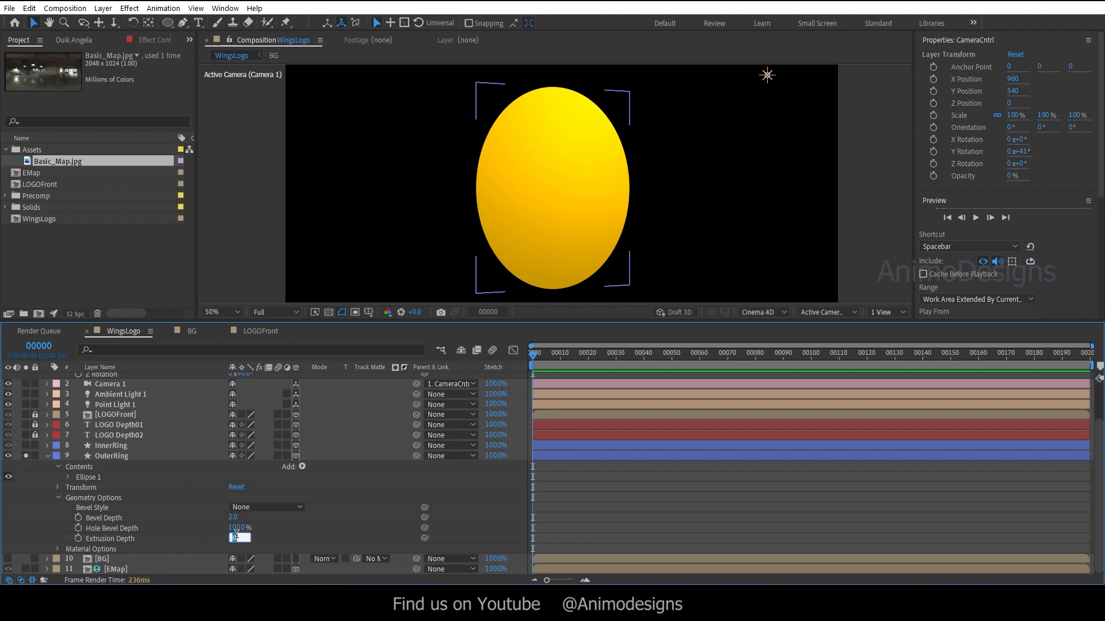
type("25")
key("Return")
Give OuterRing a Concave bevel style with a Bevel Depth of 5.
left_click(253, 507)
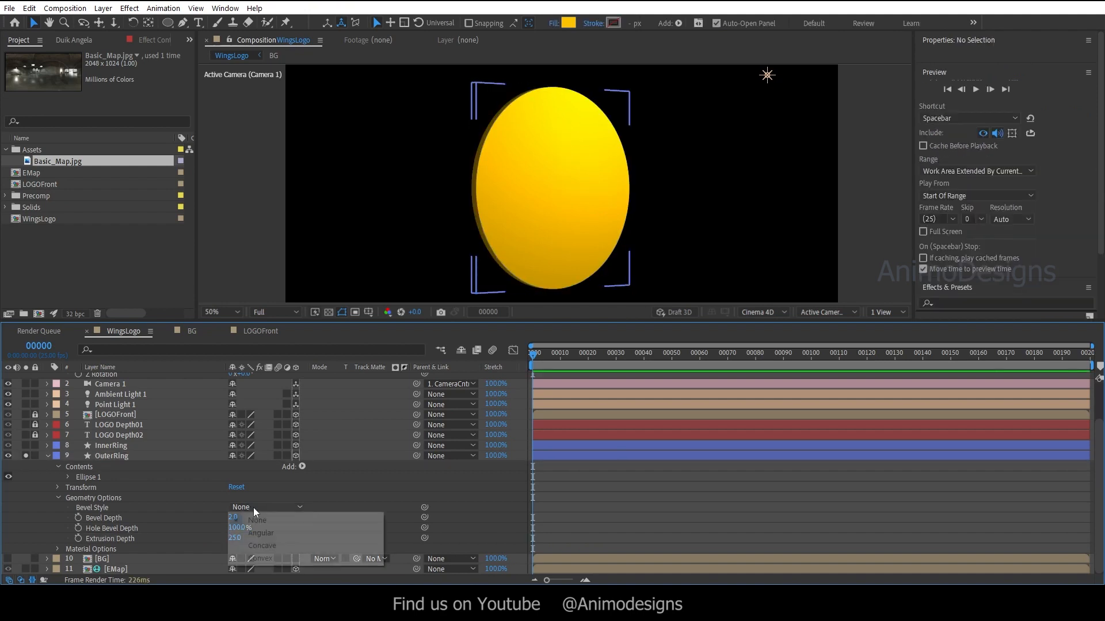
left_click(267, 546)
scroll(522, 167, "up", 2)
left_click(232, 517)
type("5")
key("Return")
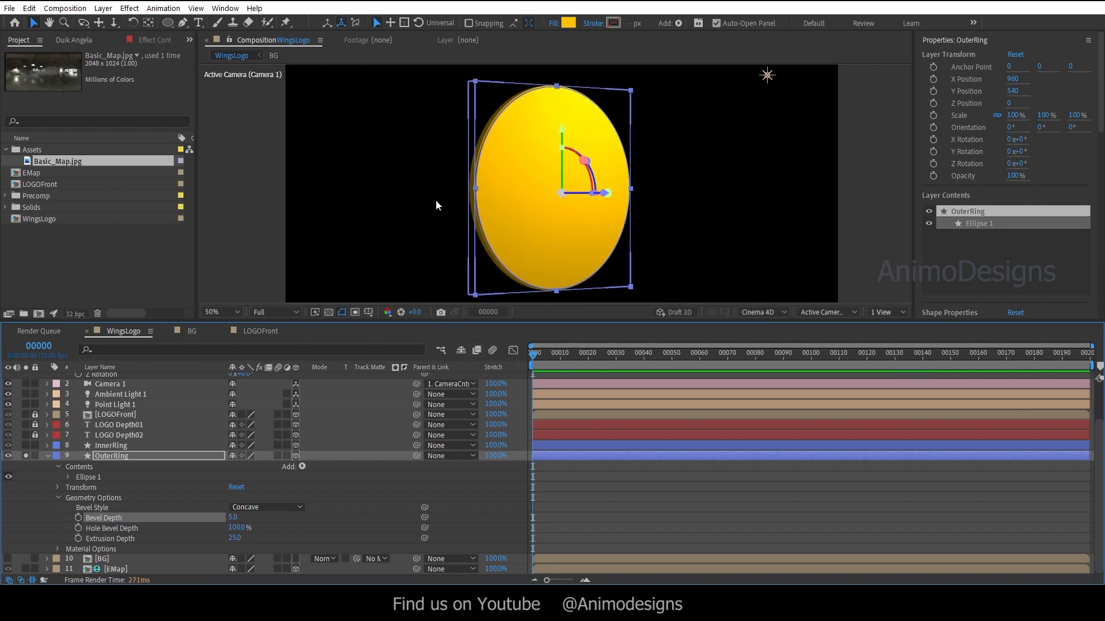
left_click(597, 464)
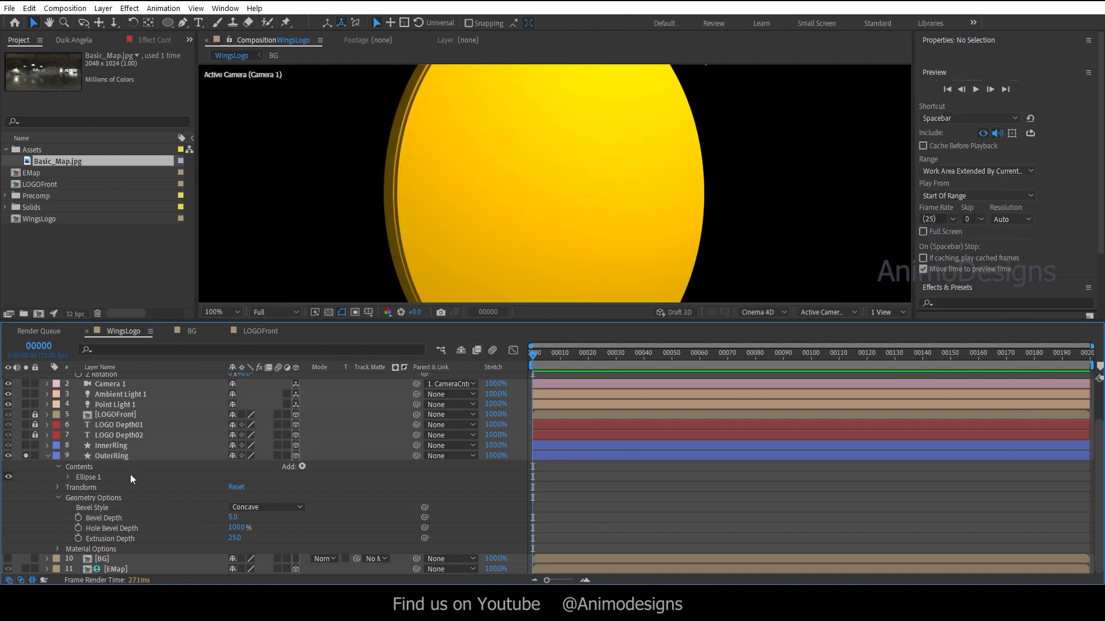
Try the other bevel styles on OuterRing, choosing Angular, and set its Bevel Depth to 10.
left_click(247, 507)
left_click(269, 562)
left_click(258, 508)
left_click(256, 532)
left_click(235, 516)
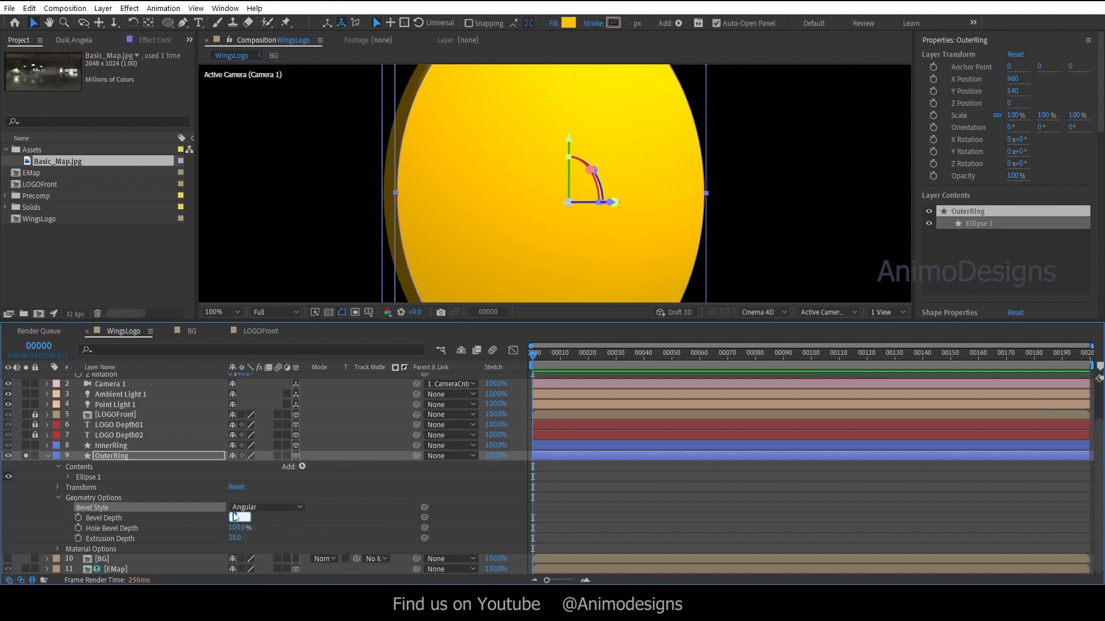
type("10")
key("Return")
scroll(504, 270, "down", 2)
scroll(504, 269, "up", 1)
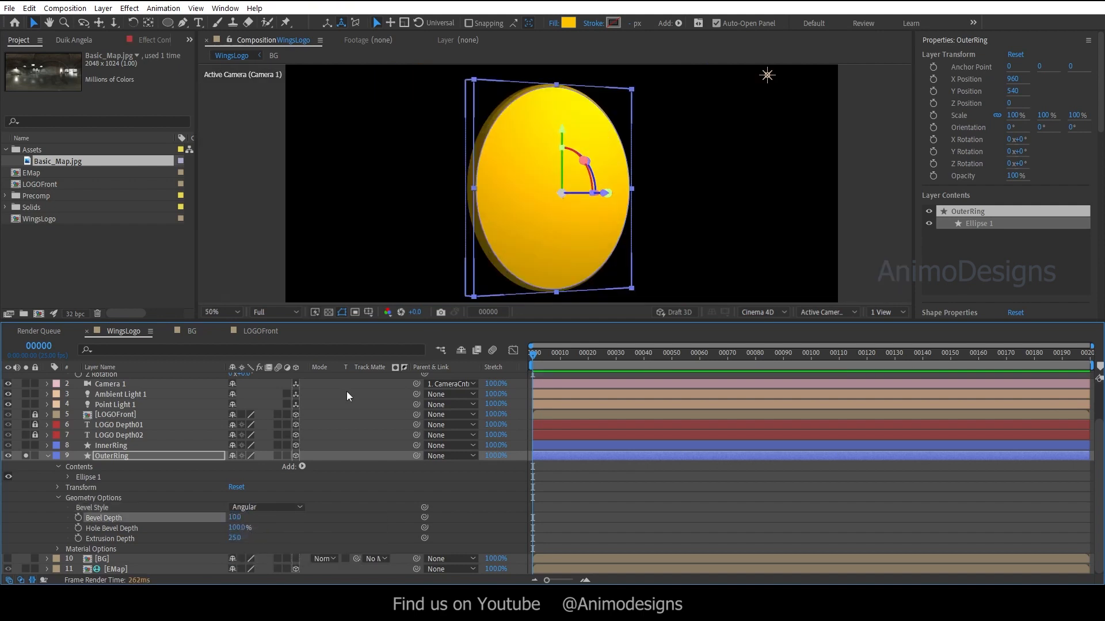
Reset the Y Rotation of the CameraCntrl null to 0° to face the ring frontally.
scroll(192, 406, "up", 1)
scroll(193, 406, "up", 1)
left_click(252, 410)
type("0")
key("Return")
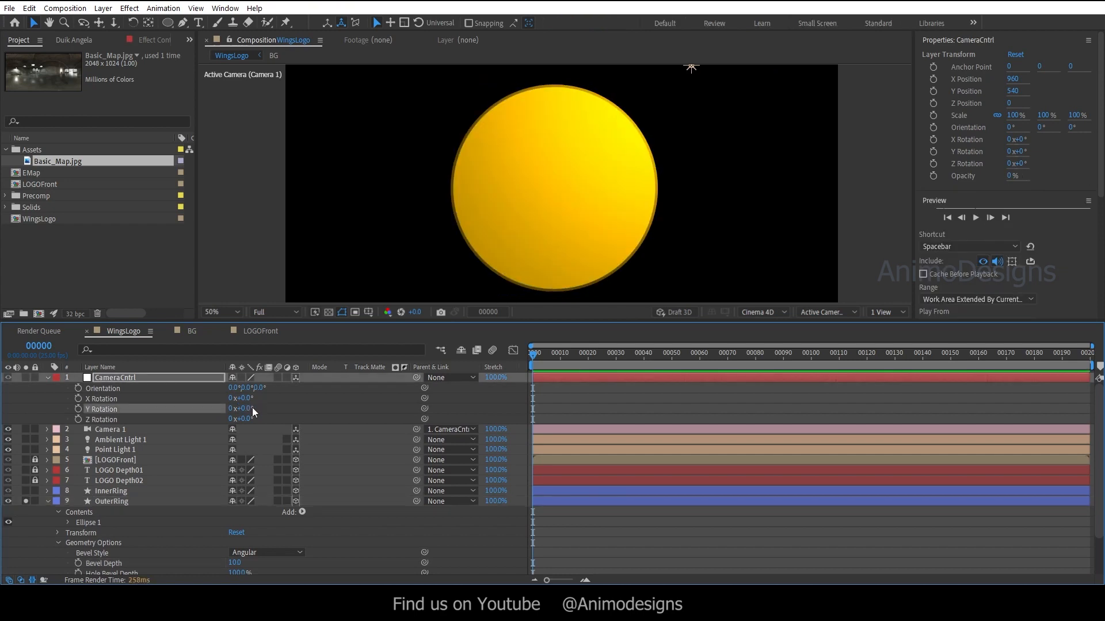
Change OuterRing's bevel style to Concave and collapse the layer's properties.
scroll(253, 412, "down", 2)
left_click(257, 508)
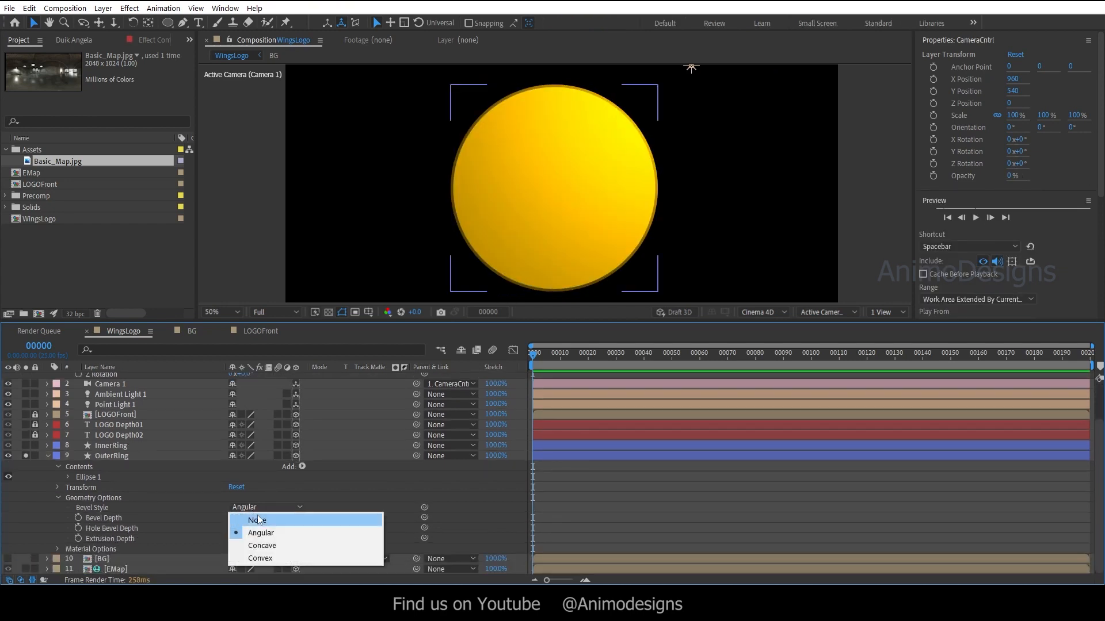
left_click(261, 545)
left_click(654, 533)
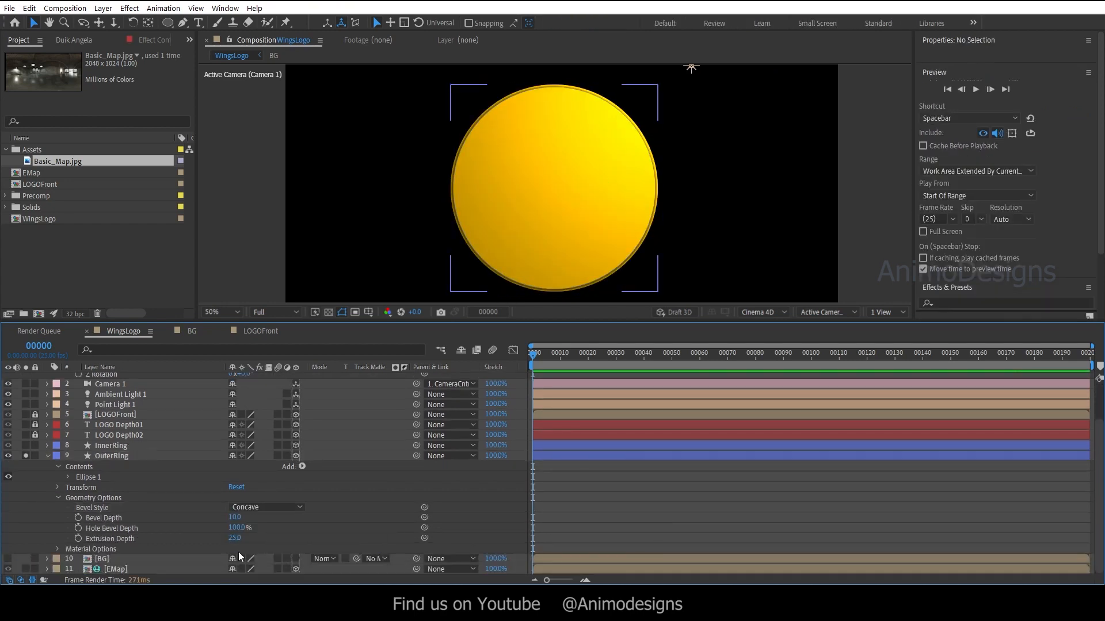
left_click(109, 457)
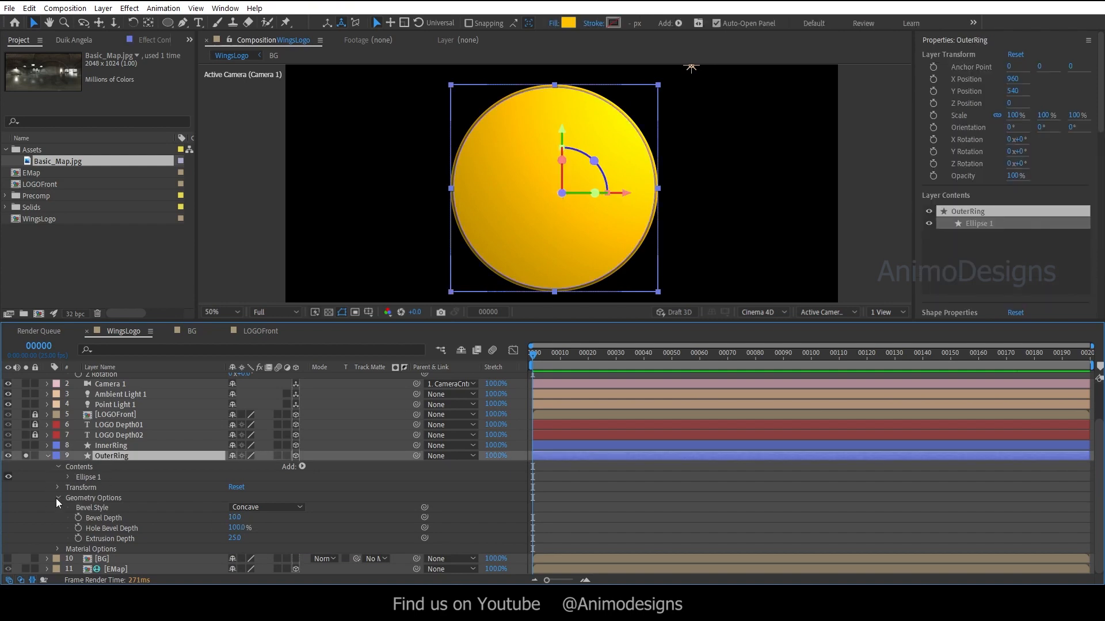
left_click(56, 498)
left_click(47, 499)
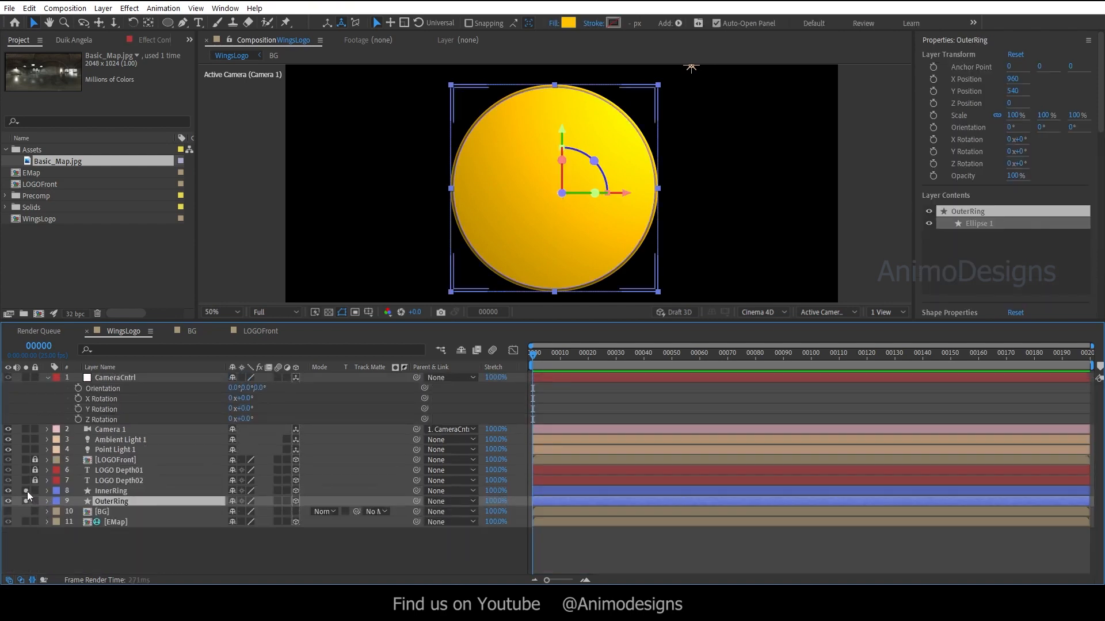
Solo InnerRing together with OuterRing and change the Fill 1 colour of InnerRing's ellipse to golden yellow.
left_click(26, 491)
left_click(106, 491)
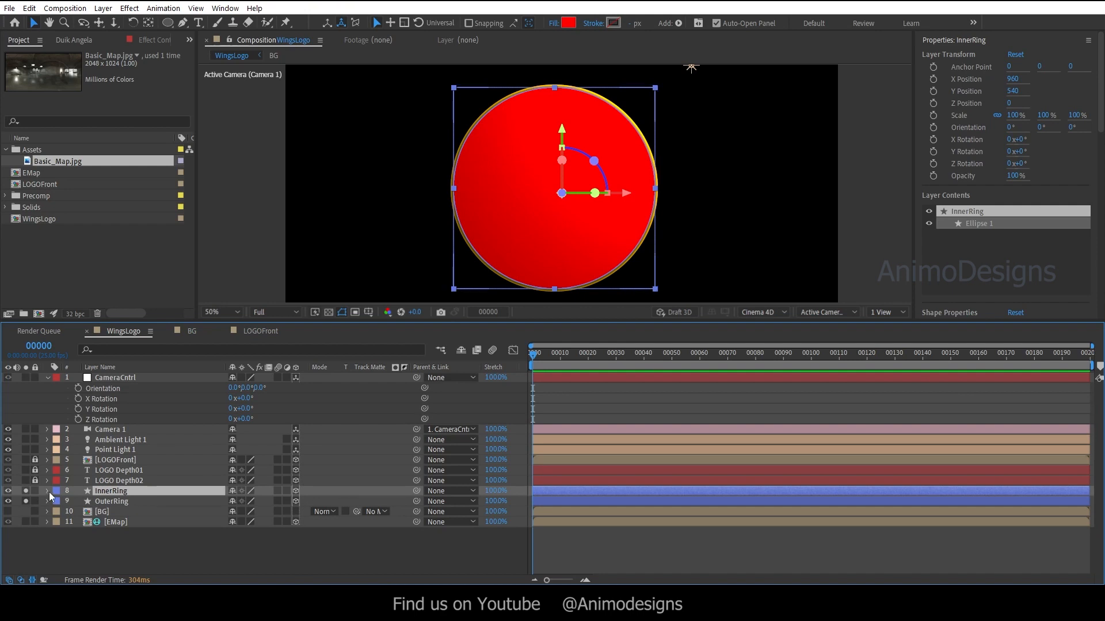
left_click(47, 491)
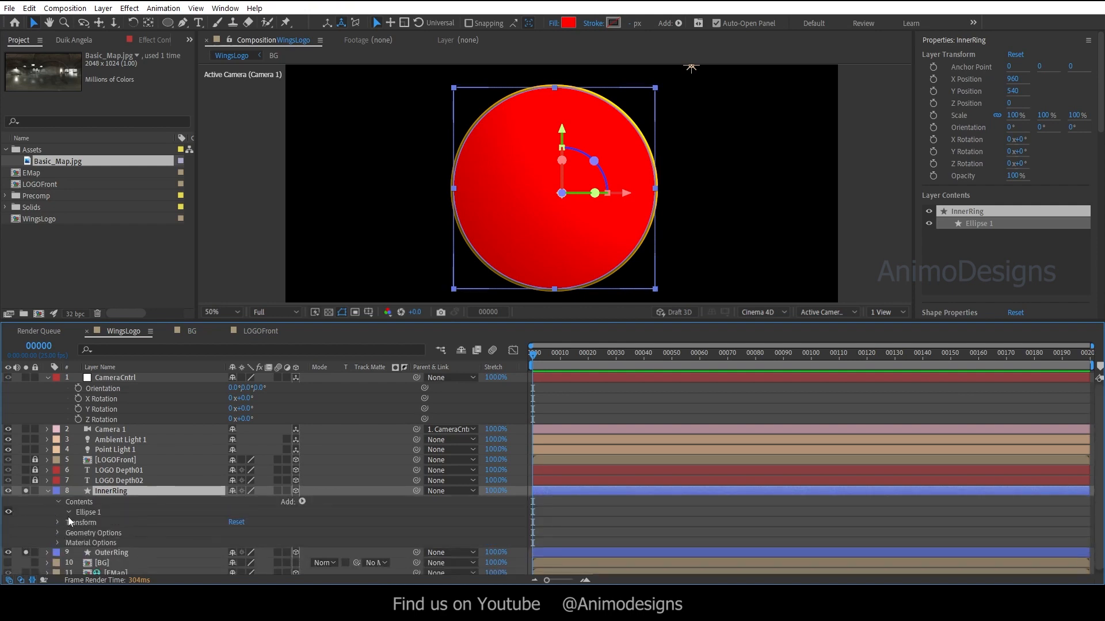
left_click(68, 513)
left_click(78, 541)
left_click(235, 558)
left_click(867, 372)
left_click(867, 374)
left_click(962, 243)
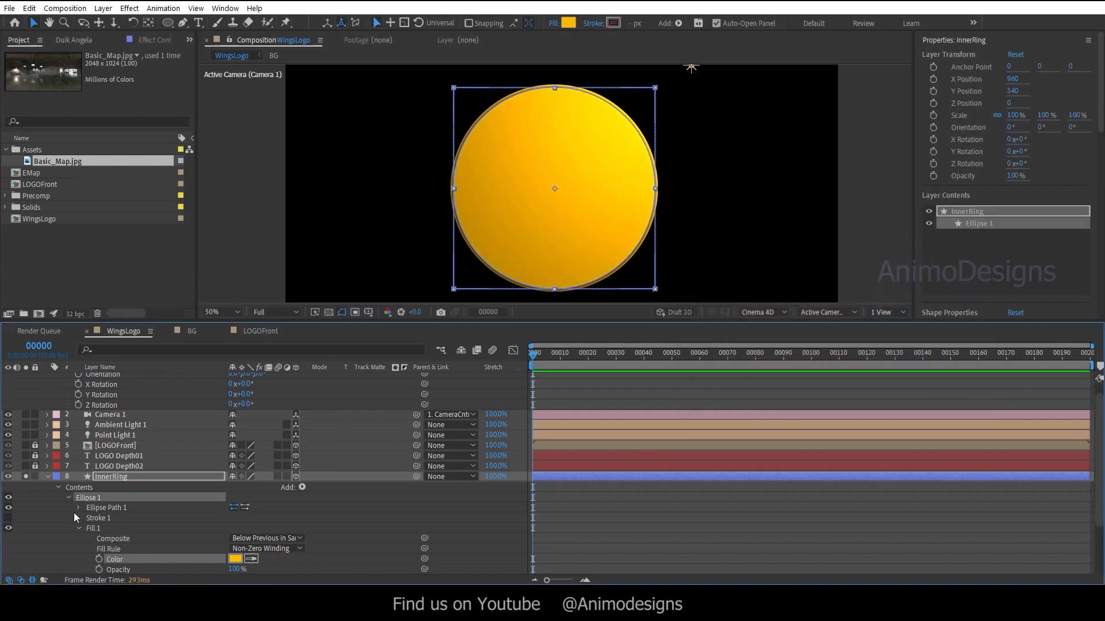
Reduce the Ellipse Path size of InnerRing, trying 500 first and settling on 600.
left_click(70, 497)
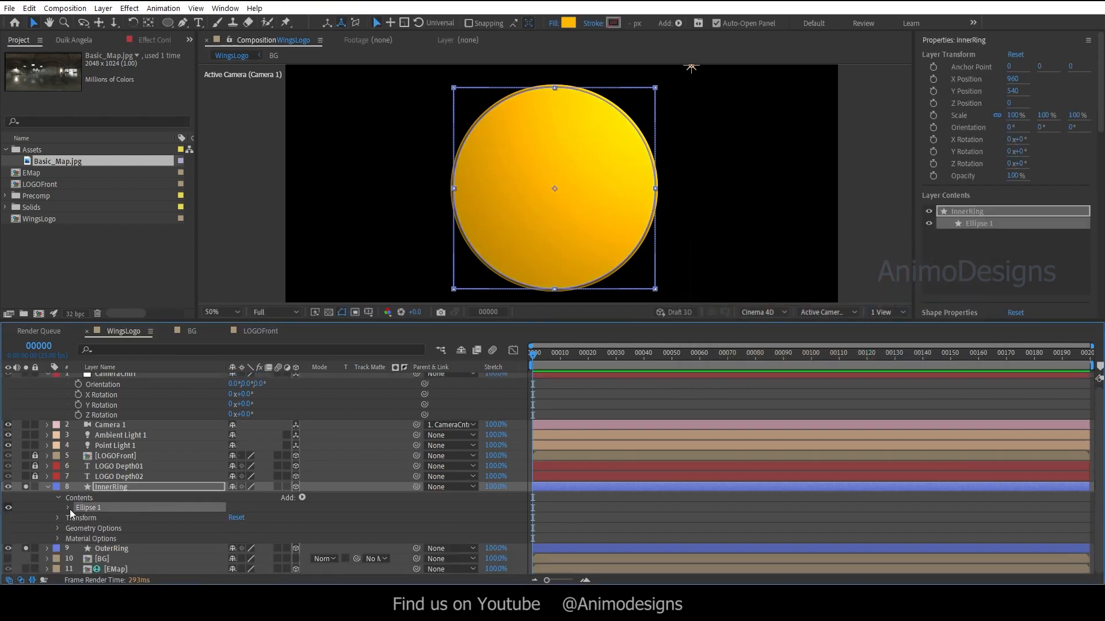
left_click(67, 508)
left_click(79, 497)
left_click(248, 506)
type("500")
key("Return")
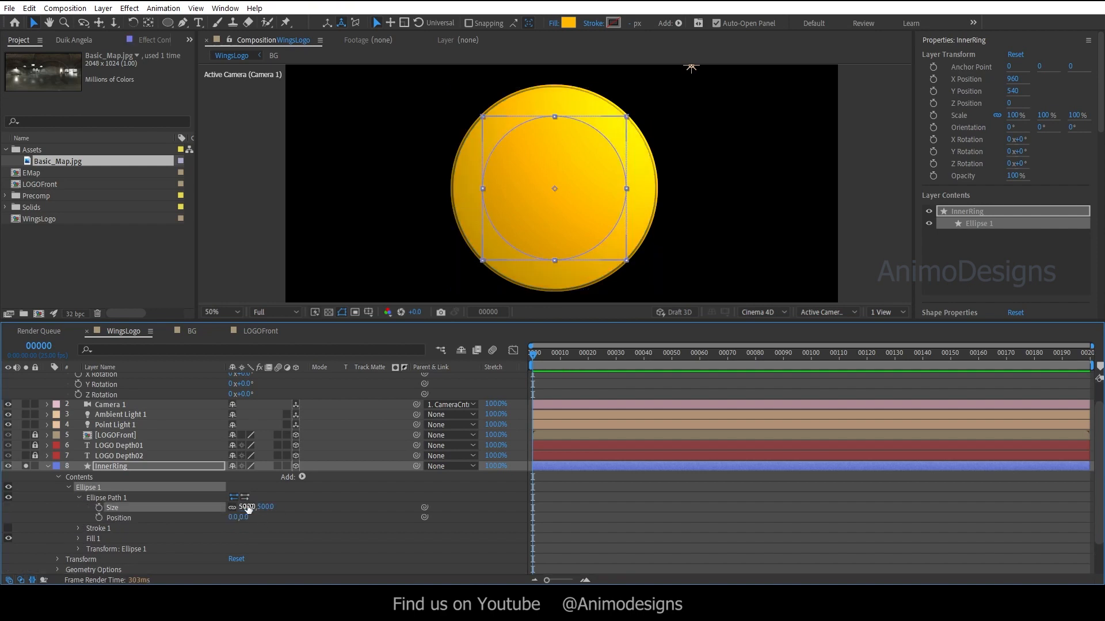
left_click(248, 507)
key("Return")
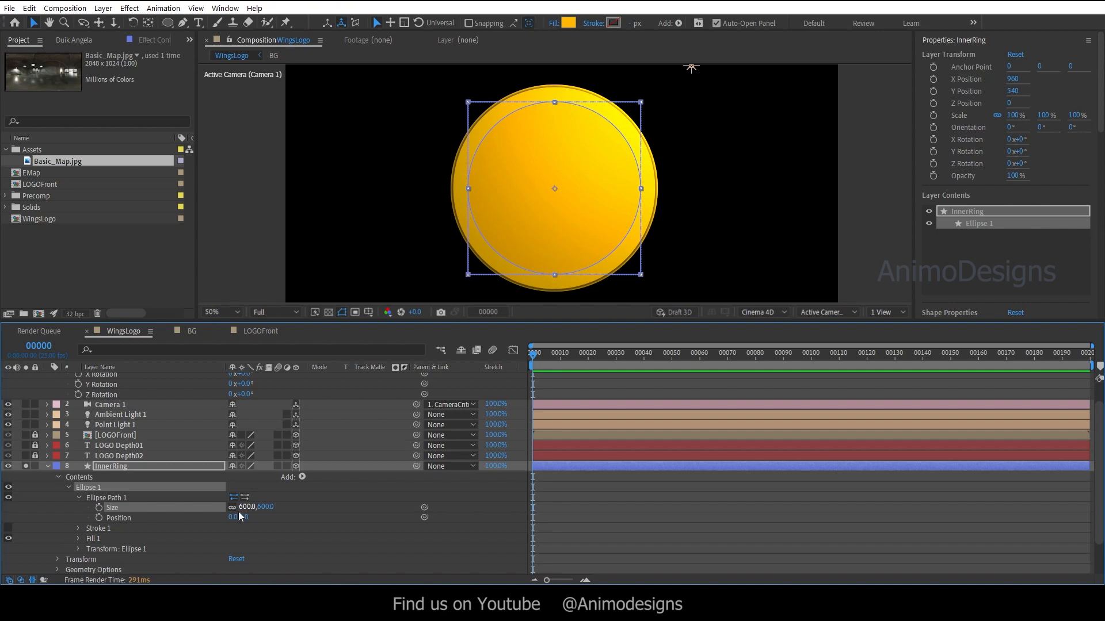
Give InnerRing an Extrusion Depth of 20 and a Concave bevel with a Bevel Depth of 8.
left_click(70, 488)
left_click(58, 528)
left_click(235, 526)
type("20")
left_click(234, 506)
type("8")
key("Return")
left_click(266, 497)
left_click(268, 520)
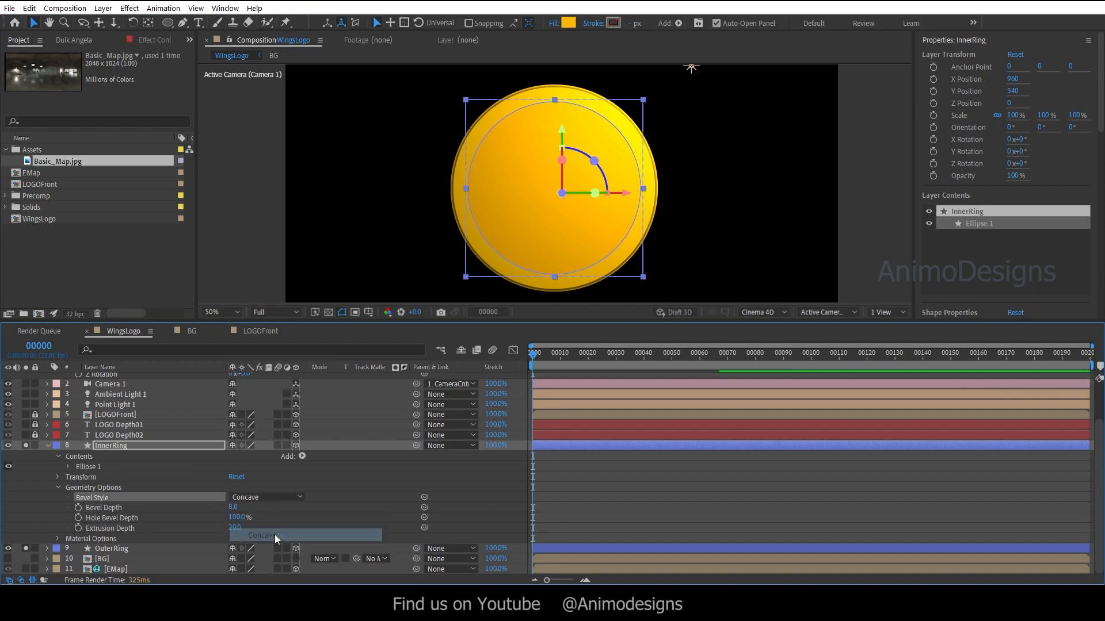
left_click(47, 445)
Using the Top view, move InnerRing forward along Z to about -23, and return to the active camera view.
left_click(827, 312)
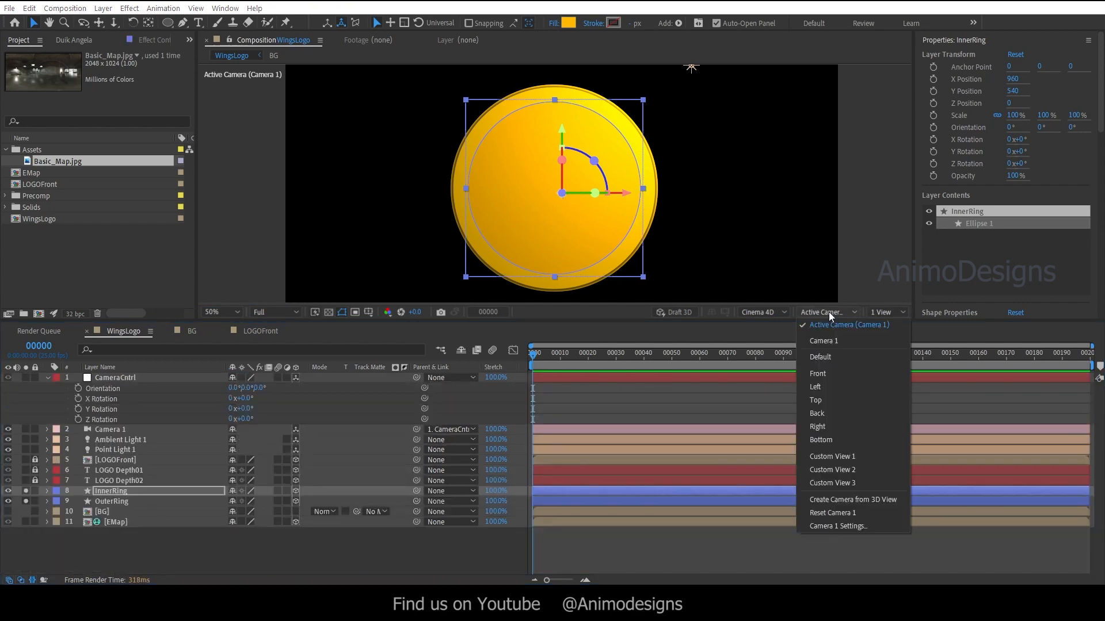
left_click(828, 399)
key("period")
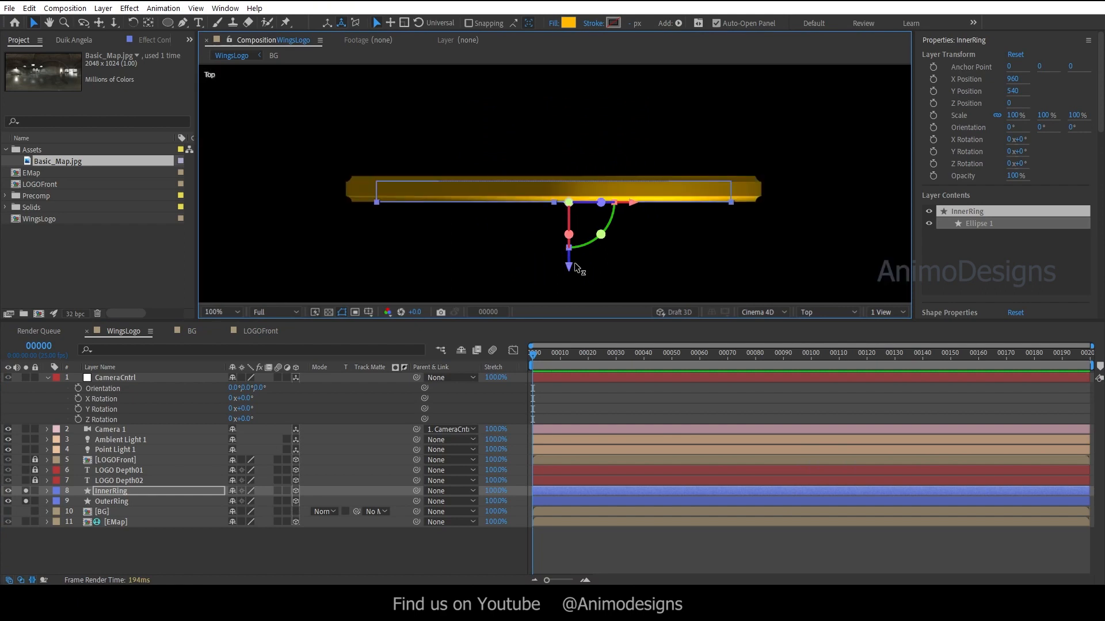
left_click_drag(574, 264, 568, 280)
left_click(795, 312)
left_click(823, 323)
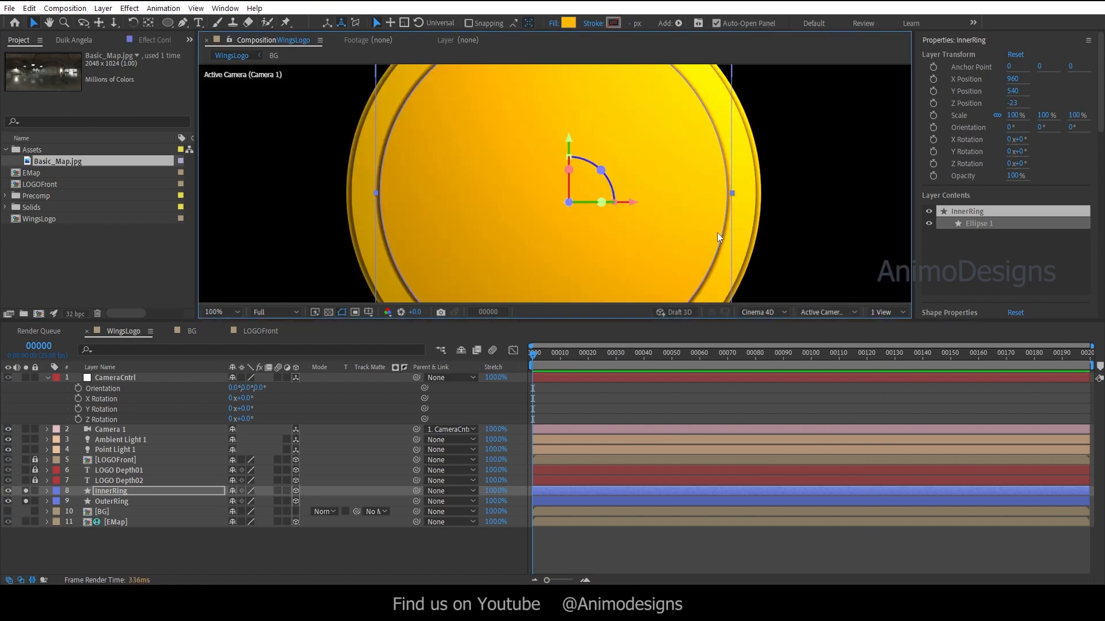
Collapse the CameraCntrl properties, unlock the three LOGO layers and remove the solo from both rings.
key("comma")
left_click(379, 461)
key("comma")
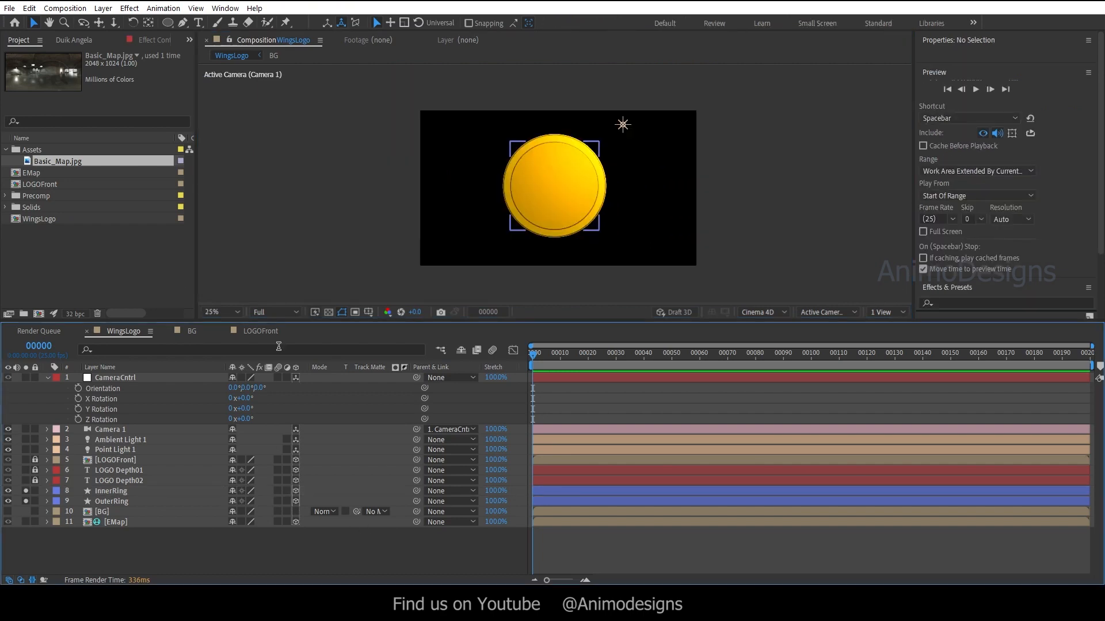
left_click(47, 377)
left_click_drag(35, 426, 26, 459)
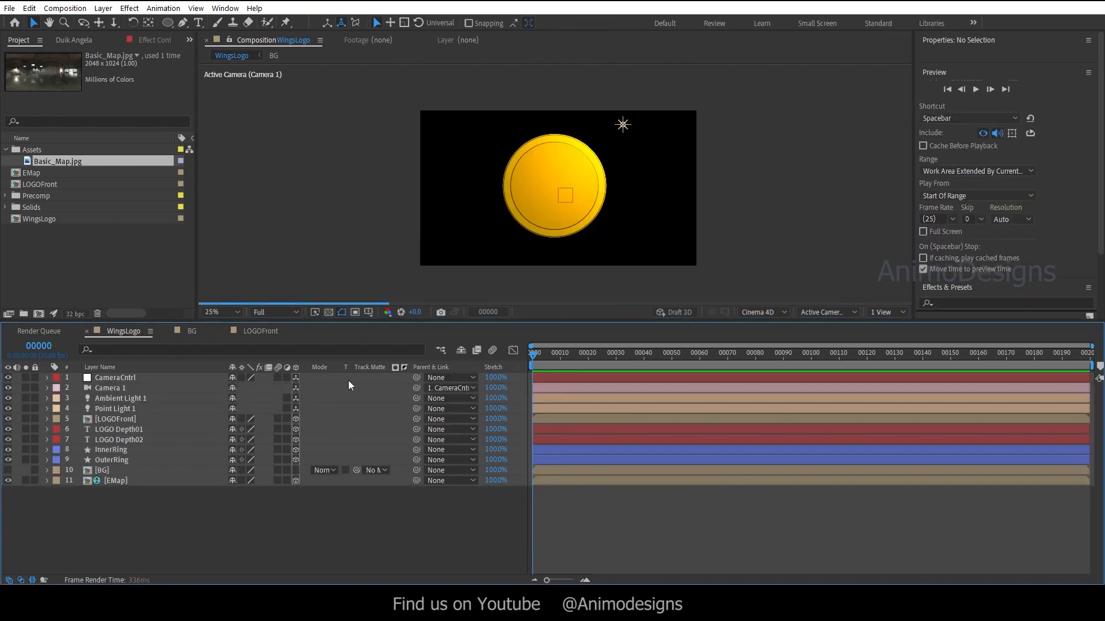
Using the Top view, move InnerRing and OuterRing back along Z behind the LOGO text, OuterRing to about 98, and return to the active camera.
left_click(110, 449)
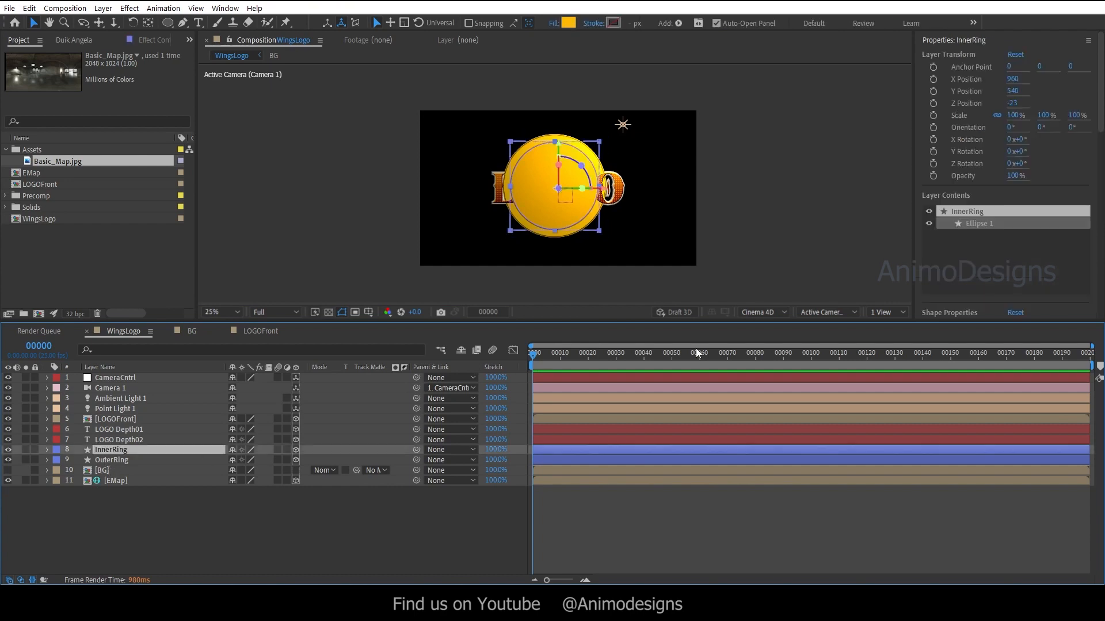
left_click(820, 311)
left_click(815, 400)
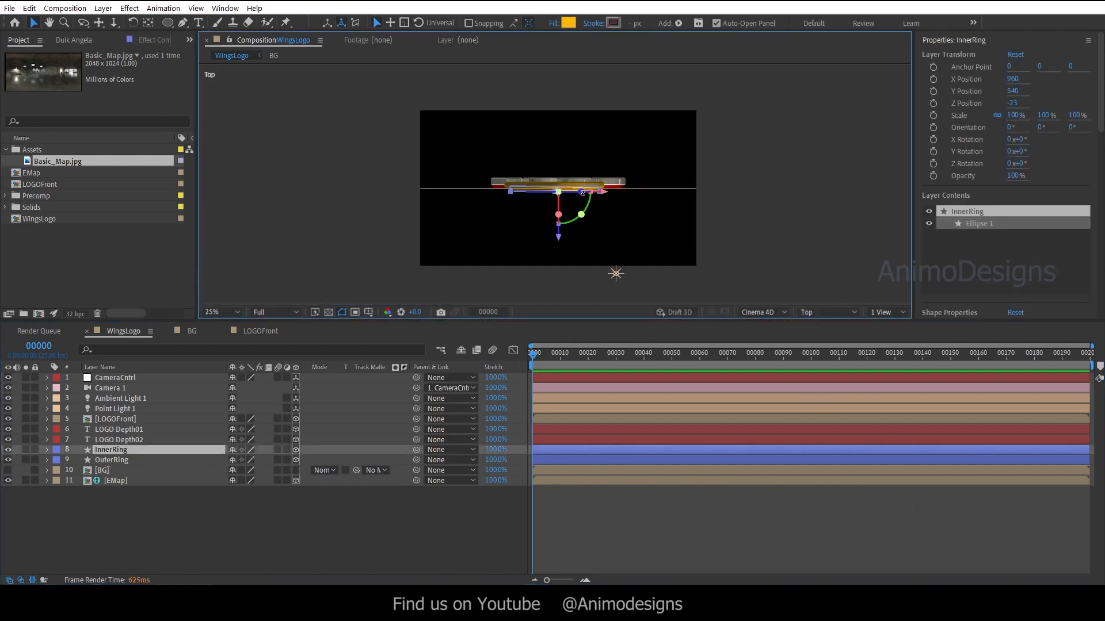
left_click(112, 460, "shift")
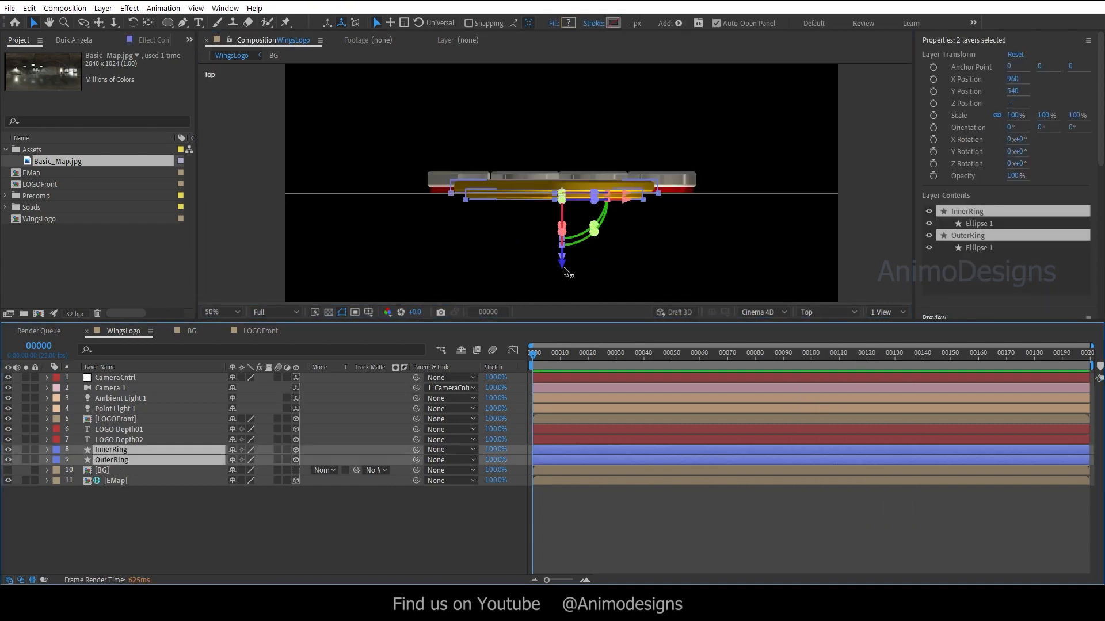
left_click_drag(563, 261, 562, 233)
left_click(811, 312)
left_click(817, 327)
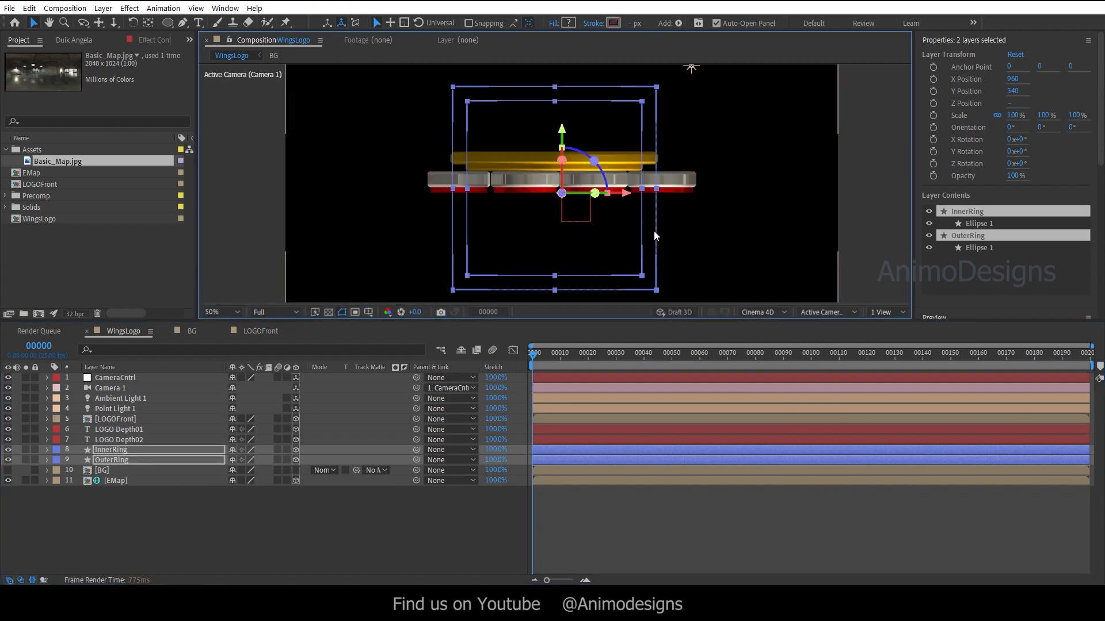
left_click(343, 530)
key("comma")
Check the logo against the BG layer by turning the layer's visibility on and off again.
left_click(8, 470)
left_click(8, 470)
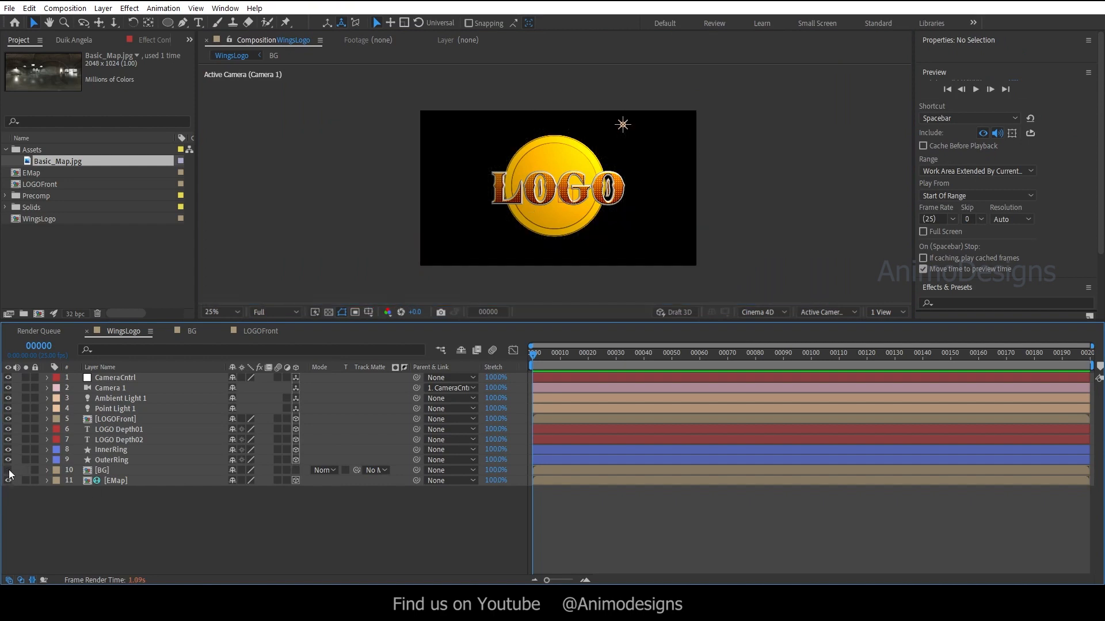
key("period")
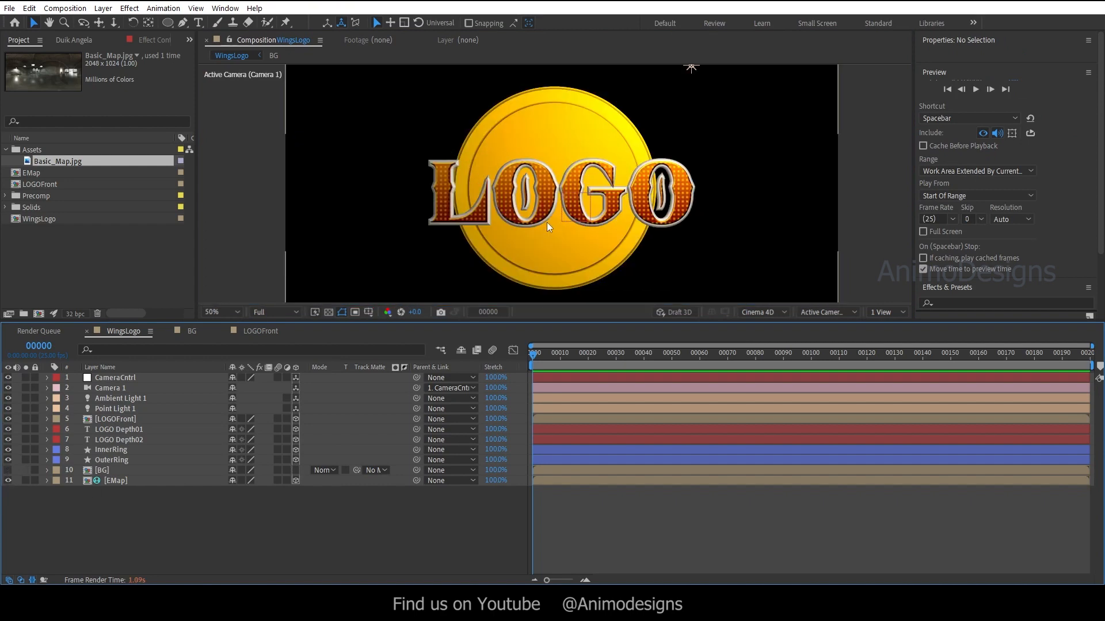
Change the bevel style of OuterRing to Convex.
left_click(547, 222)
left_click(48, 488)
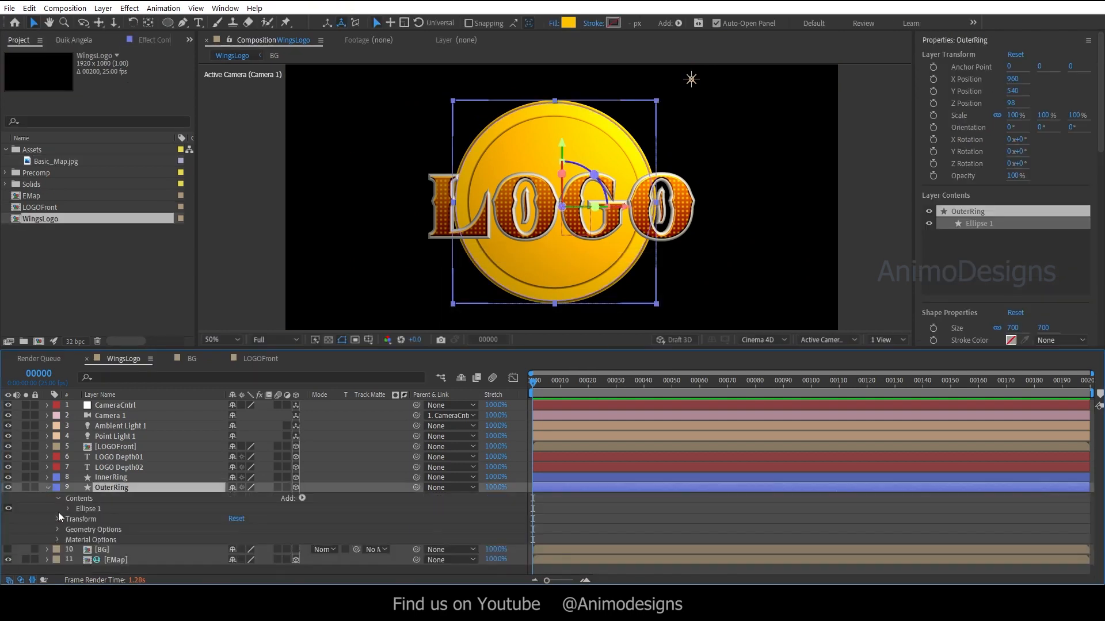
left_click(67, 509)
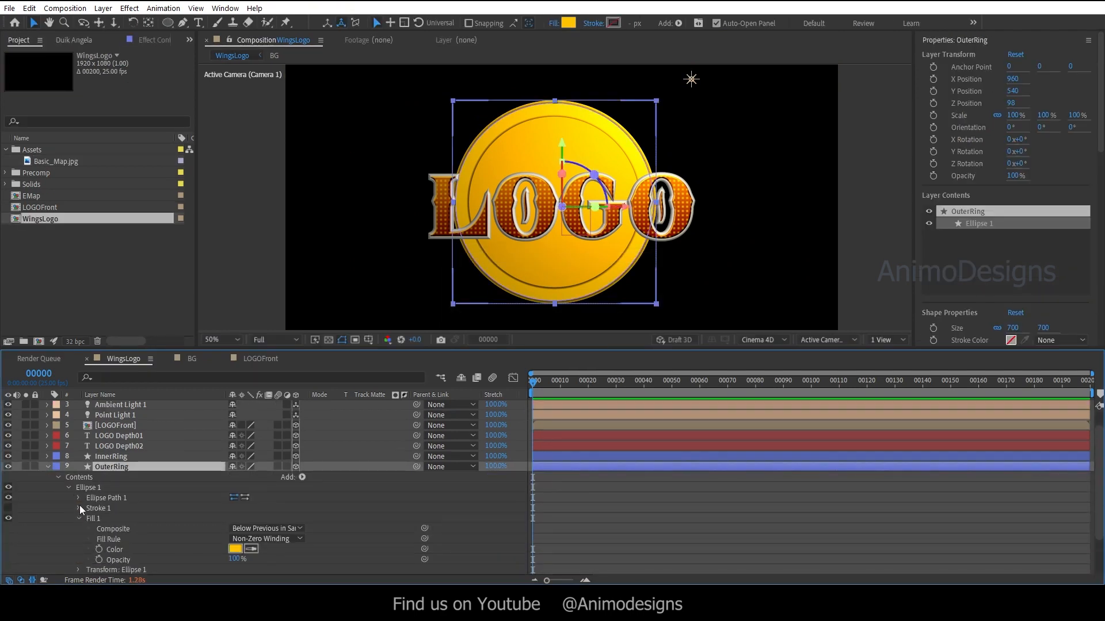
left_click(69, 488)
left_click(57, 529)
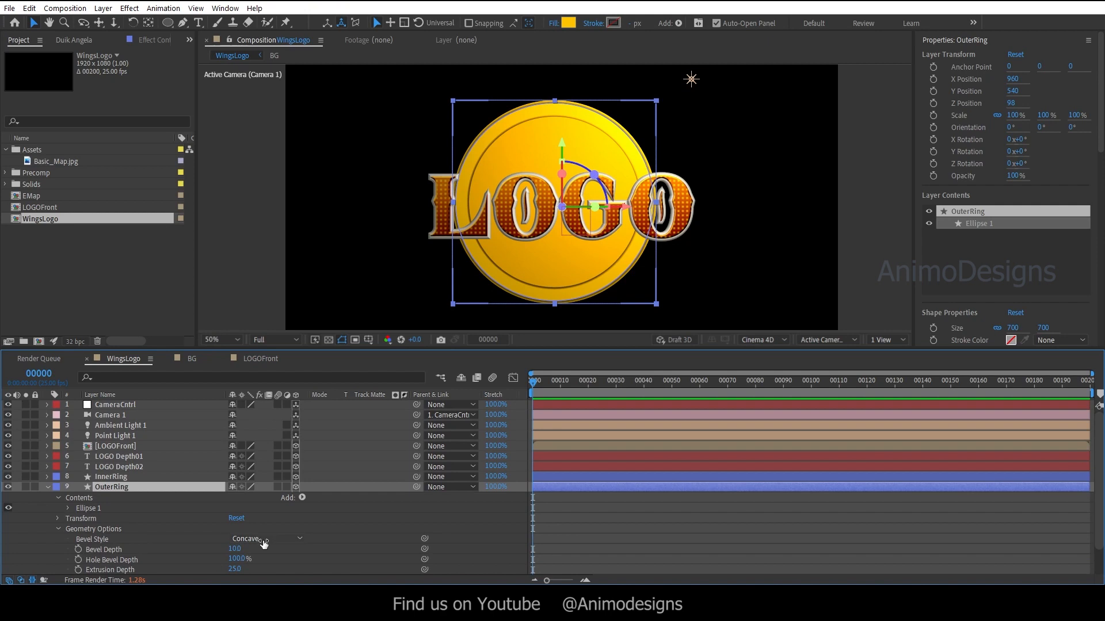
left_click(265, 539)
left_click(261, 529)
left_click(740, 536)
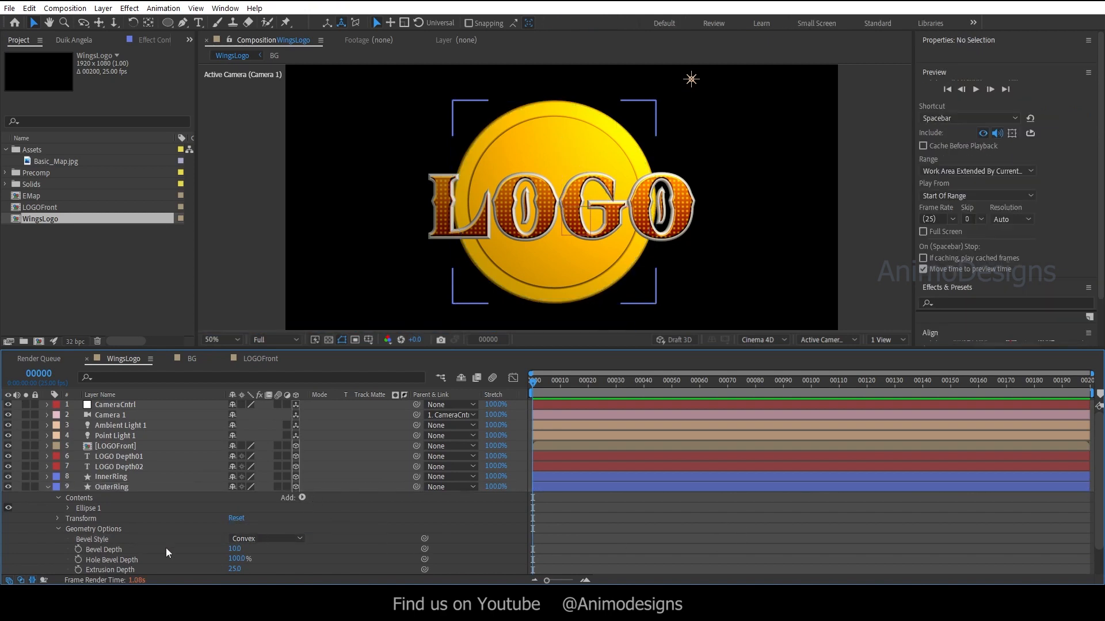
Change the bevel style of InnerRing to Convex and collapse the properties of both rings.
left_click(48, 488)
left_click(110, 477)
left_click(47, 477)
left_click(58, 519)
left_click(57, 488)
left_click(58, 508)
left_click(264, 519)
left_click(260, 569)
left_click(624, 525)
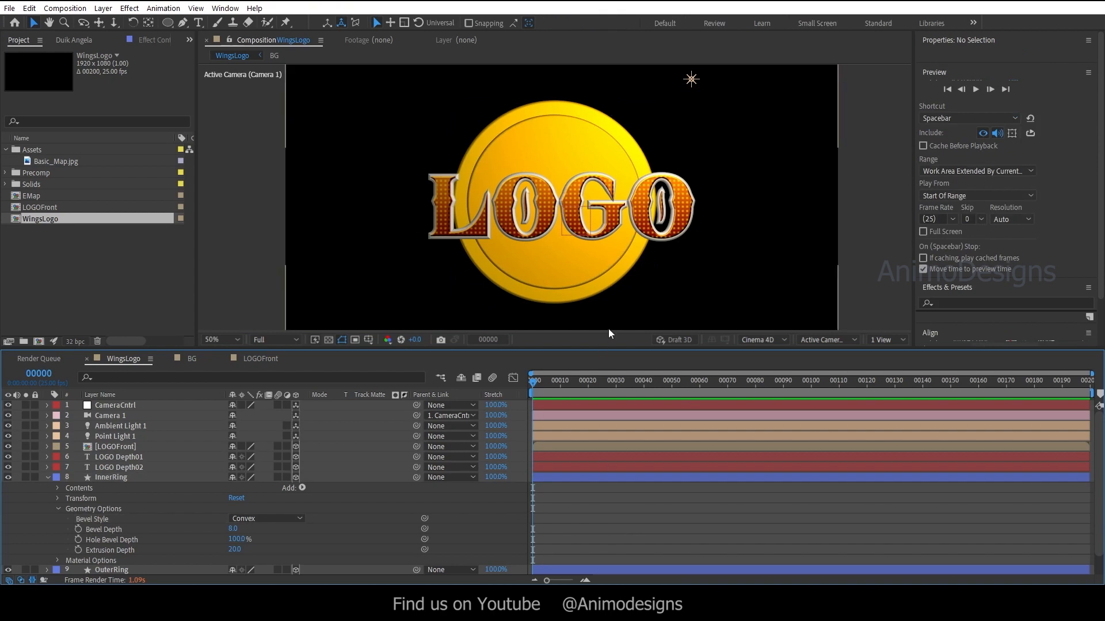
left_click(48, 477)
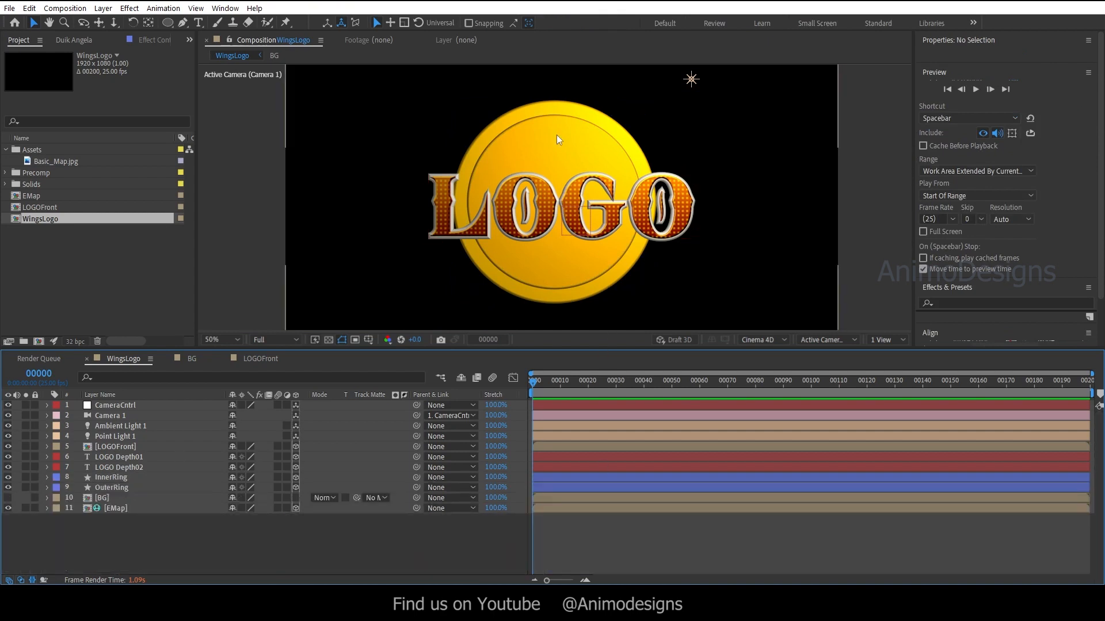
Duplicate the InnerRing layer and rename the copy InnerRingTex.
left_click(137, 477)
key("ctrl+d")
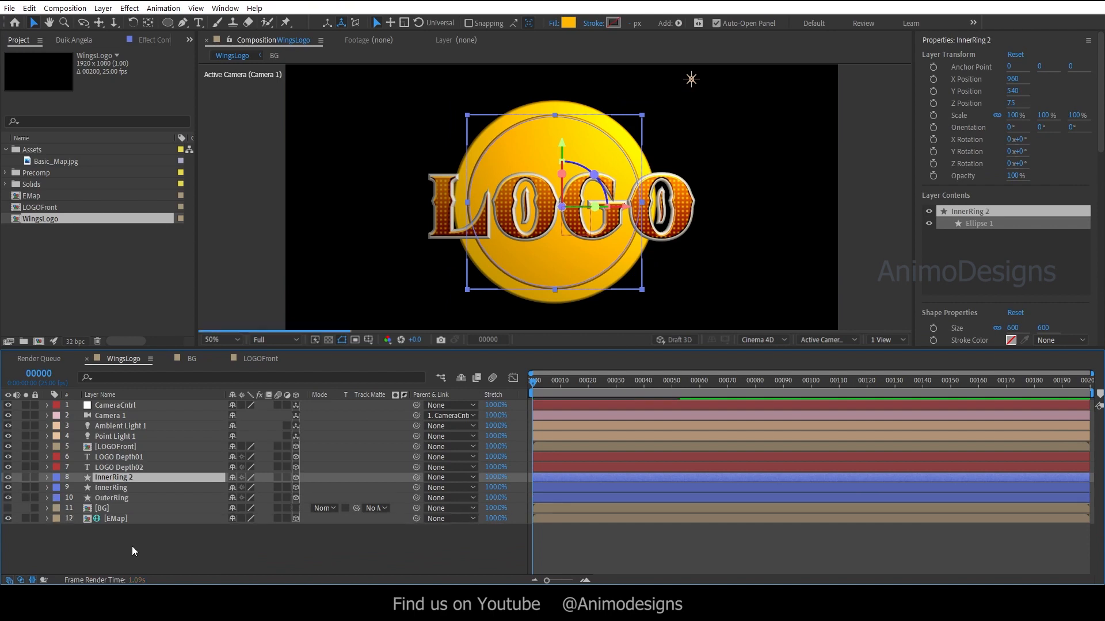
right_click(136, 481)
left_click(140, 477)
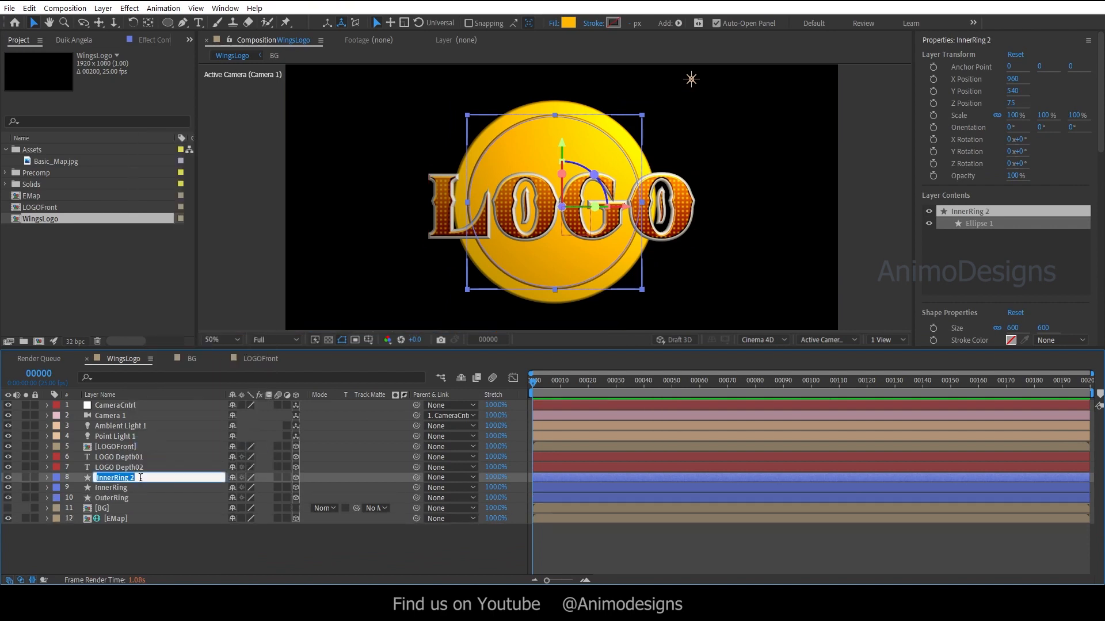
left_click(116, 477)
key("Return")
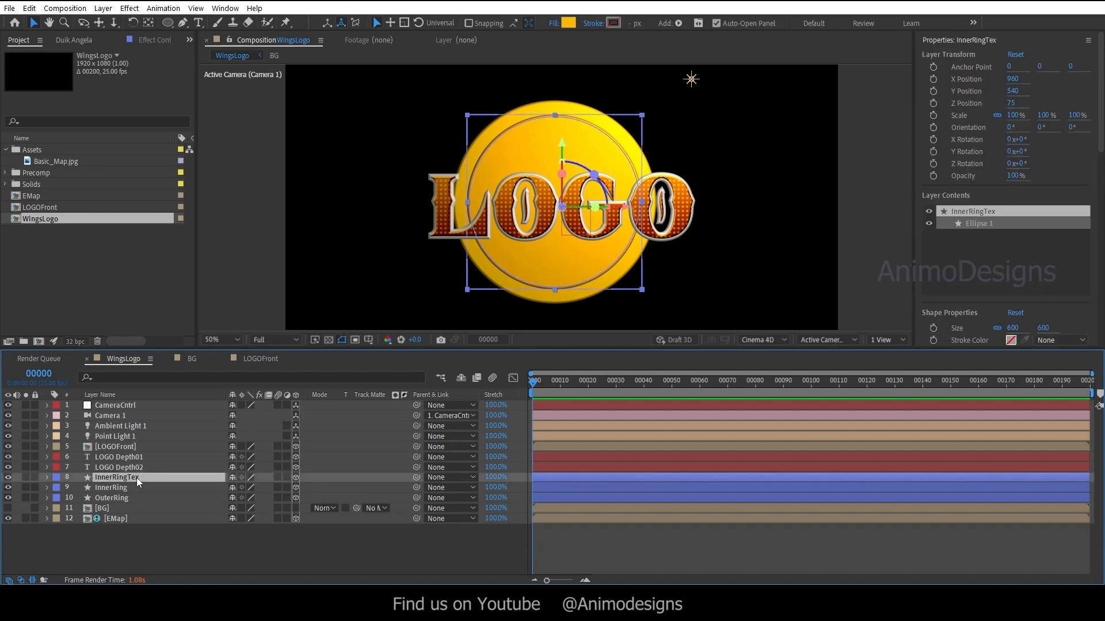
Pre-compose the InnerRingTex layer into a new composition named InnerRingTex, moving all attributes into it.
left_click(103, 8)
left_click(193, 392)
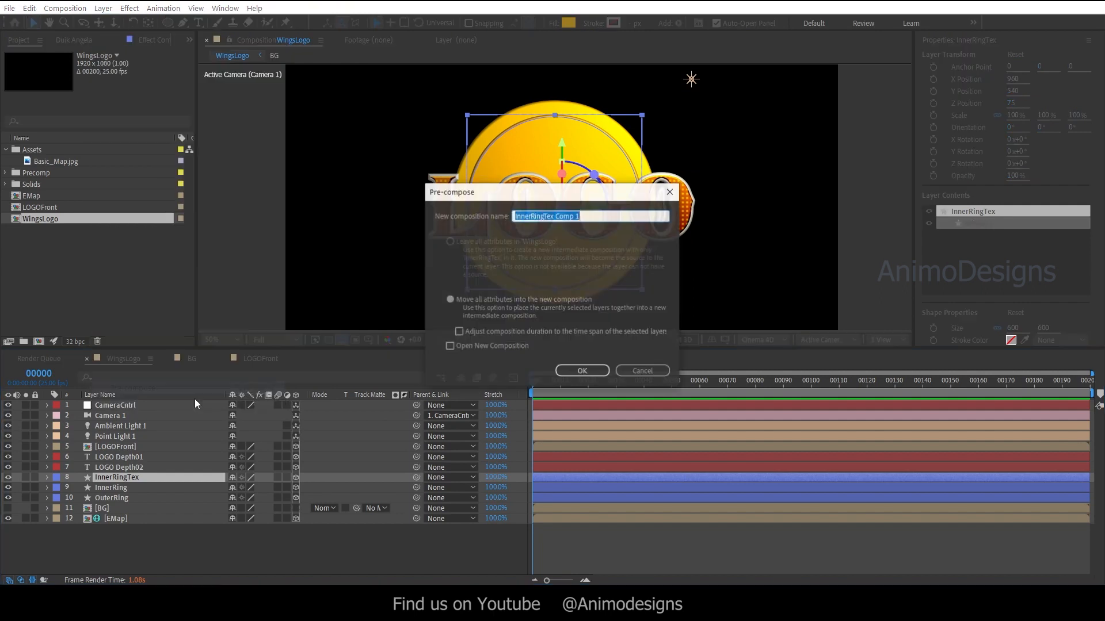
left_click_drag(556, 216, 647, 236)
key("BackSpace")
key("BackSpace")
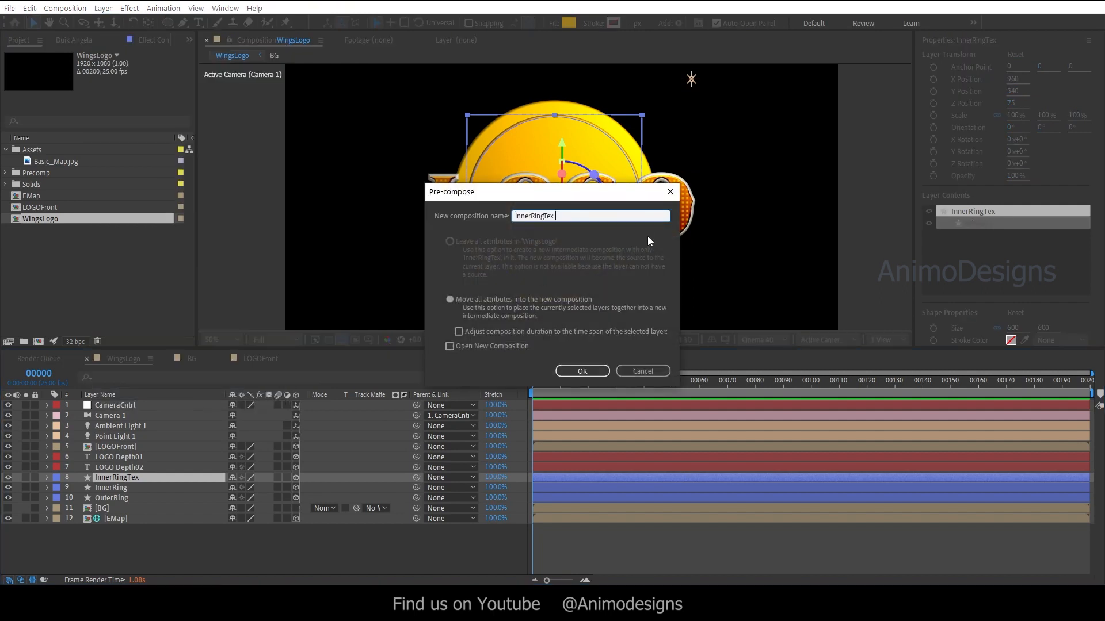
left_click(581, 372)
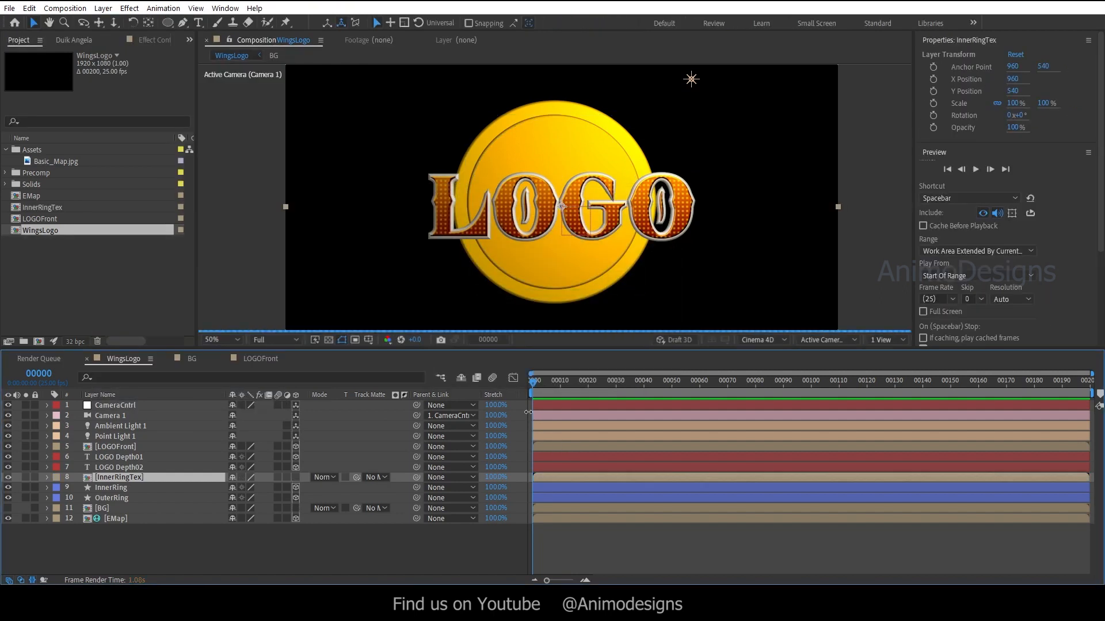
Look into the InnerRingTex composition and make its layer in WingsLogo a 3D layer.
double_click(139, 478)
left_click(281, 413)
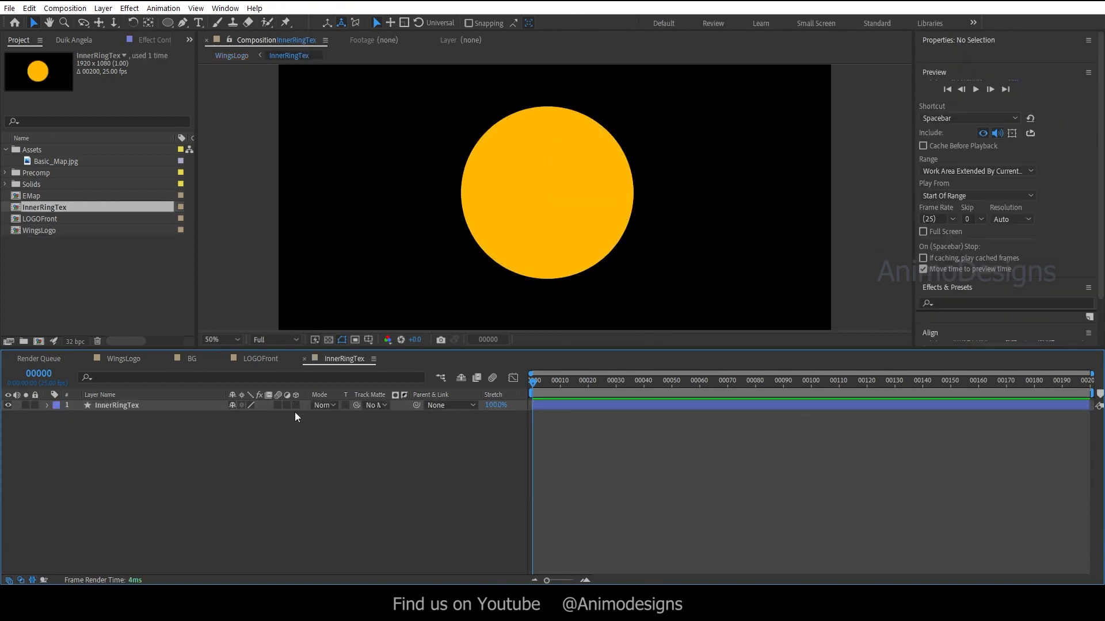
left_click(123, 358)
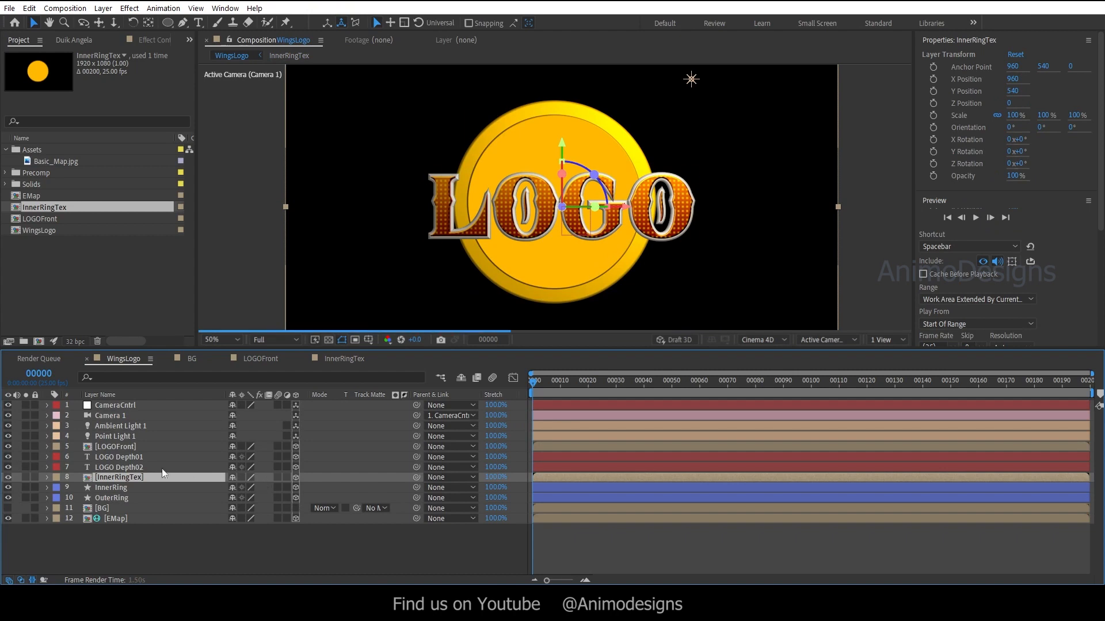
Check the shape layer inside the InnerRingTex composition, return to WingsLogo and hide the InnerRingTex layer.
double_click(124, 478)
left_click(131, 404)
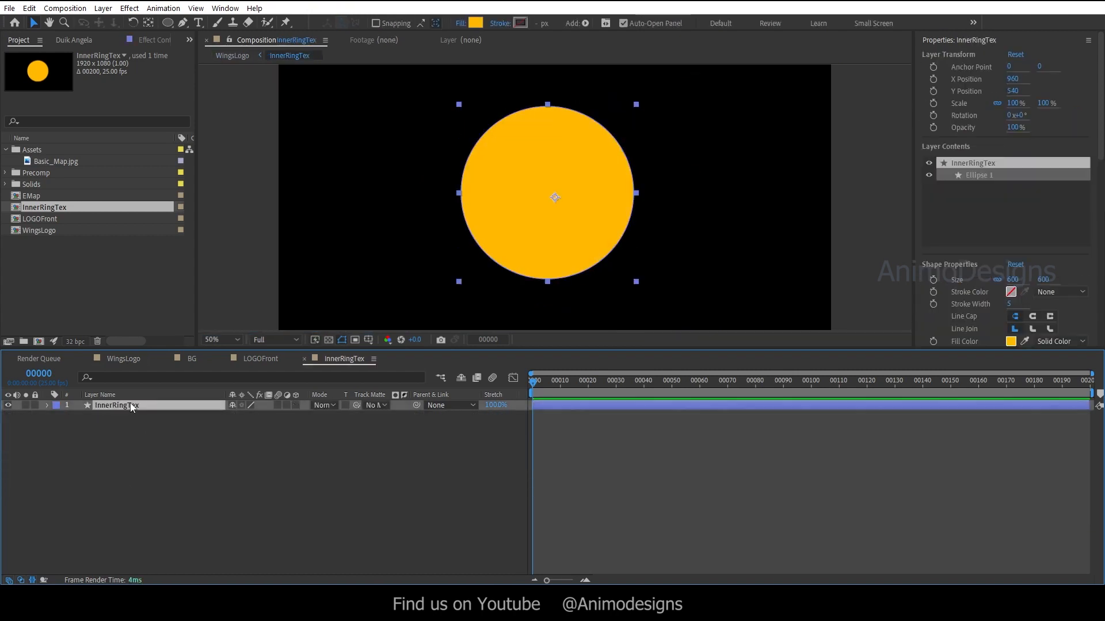
left_click(118, 359)
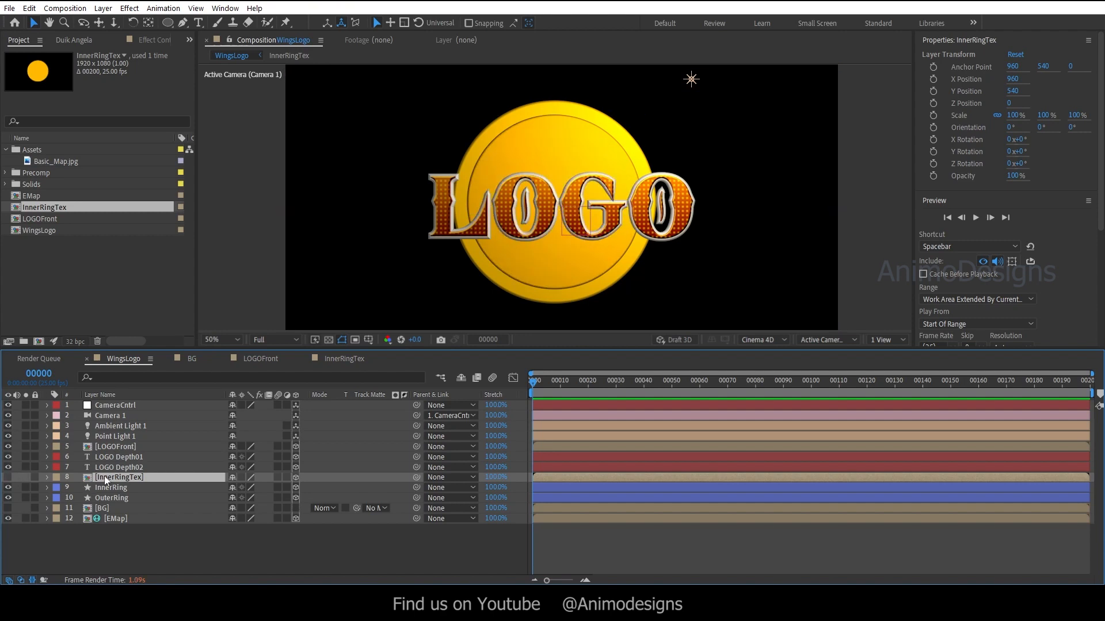
Open the InnerRingTex composition, examine the fill among the shape layer's Ellipse 1 contents and collapse the layer.
double_click(108, 478)
left_click(109, 484)
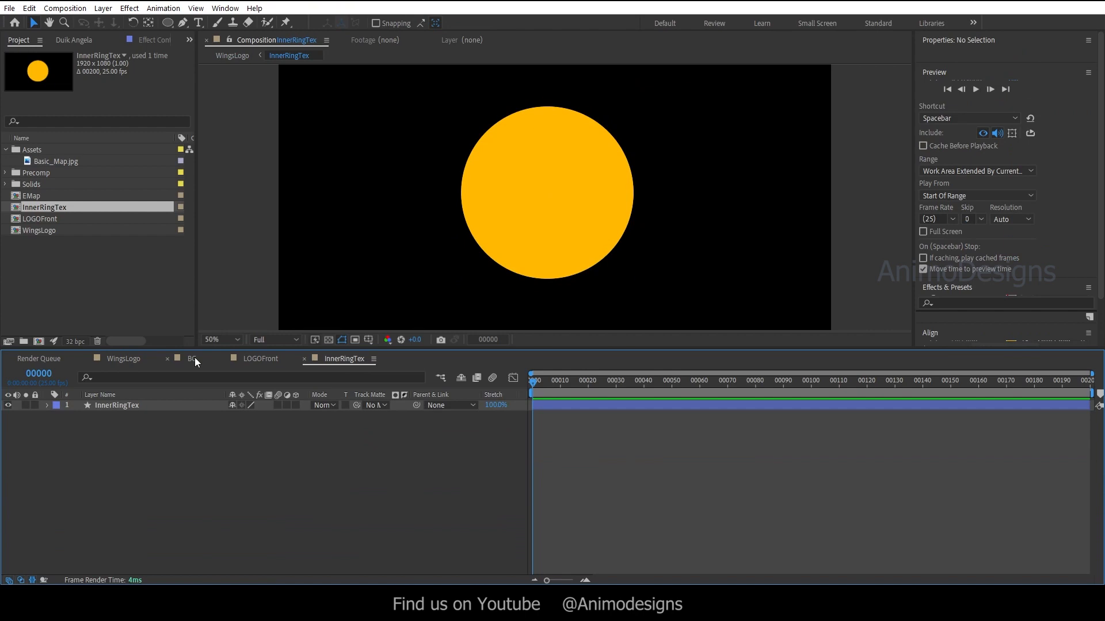
left_click(100, 405)
left_click(47, 405)
left_click(59, 416)
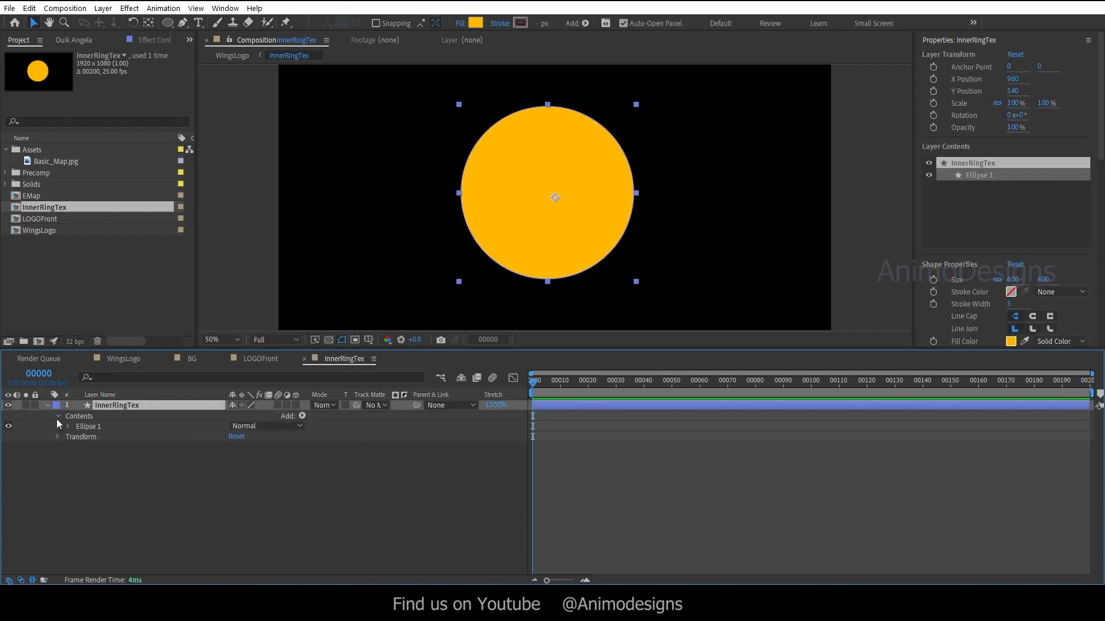
left_click(68, 427)
left_click(91, 458)
left_click(49, 405)
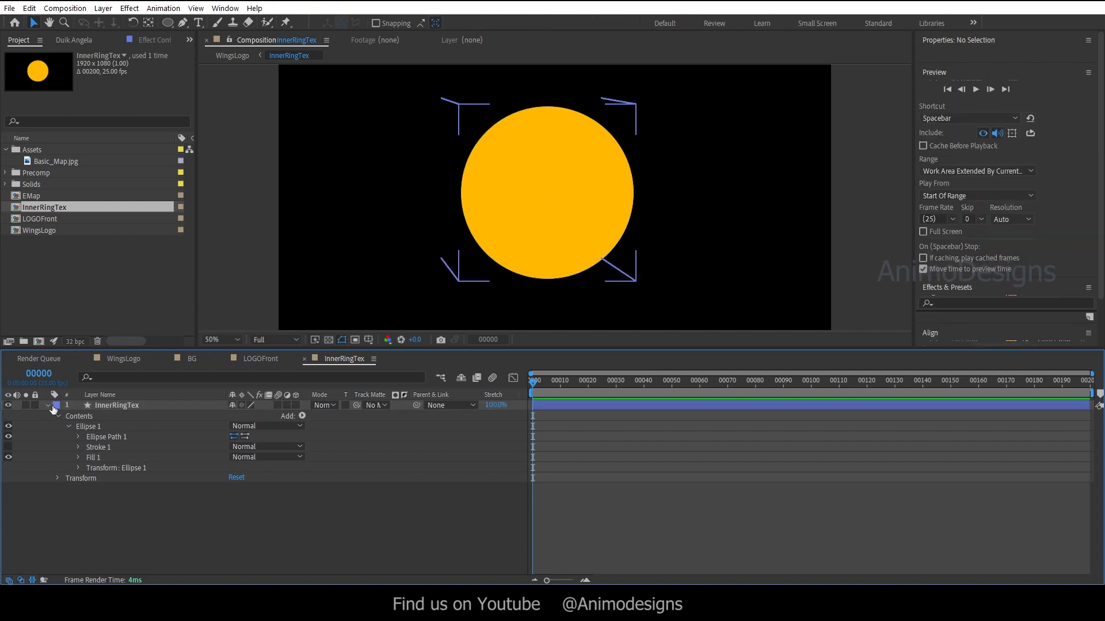
Add a Gradient Overlay layer style to the InnerRingTex shape layer.
right_click(105, 407)
mouse_move(198, 218)
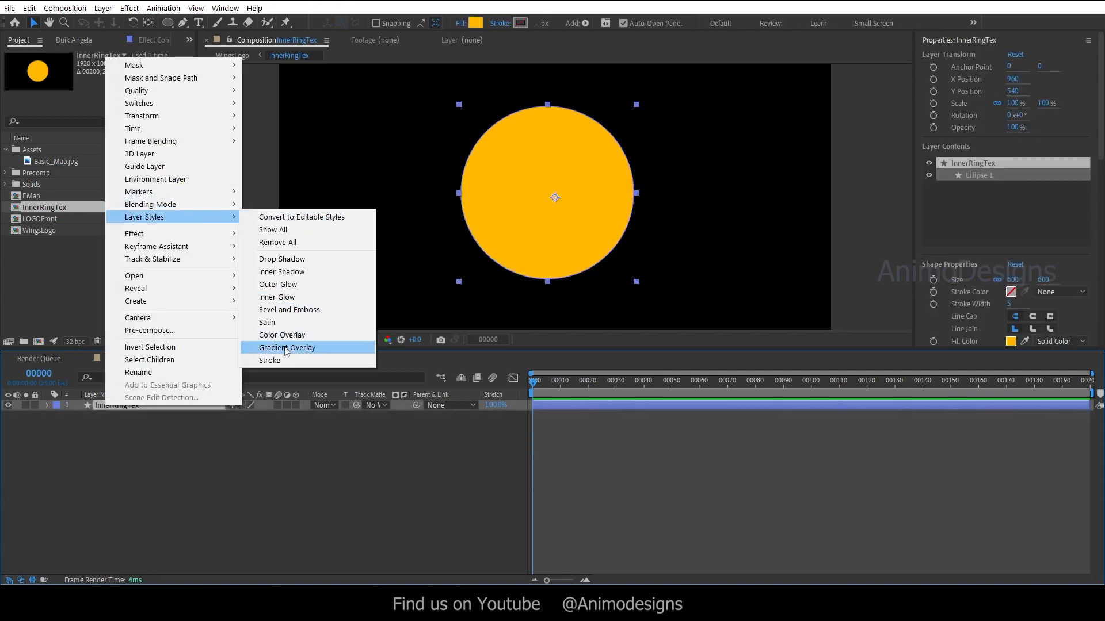
left_click(313, 348)
Edit the Gradient Overlay colors, setting the white color stop at location 0% to dark red 690000.
left_click(69, 426)
left_click(68, 467)
left_click(251, 497)
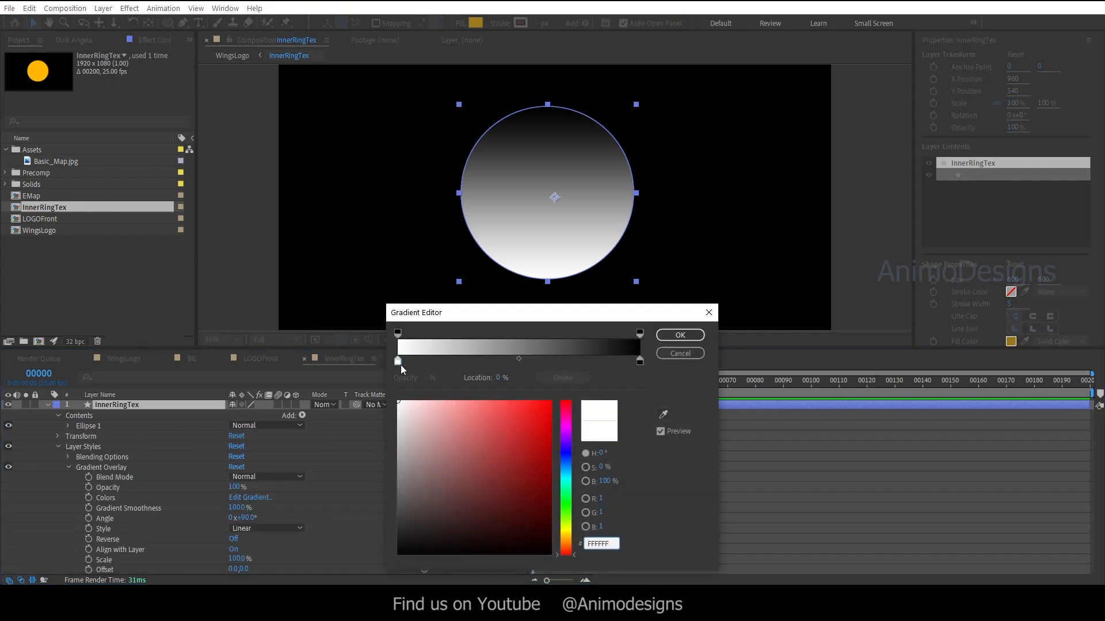
left_click(551, 492)
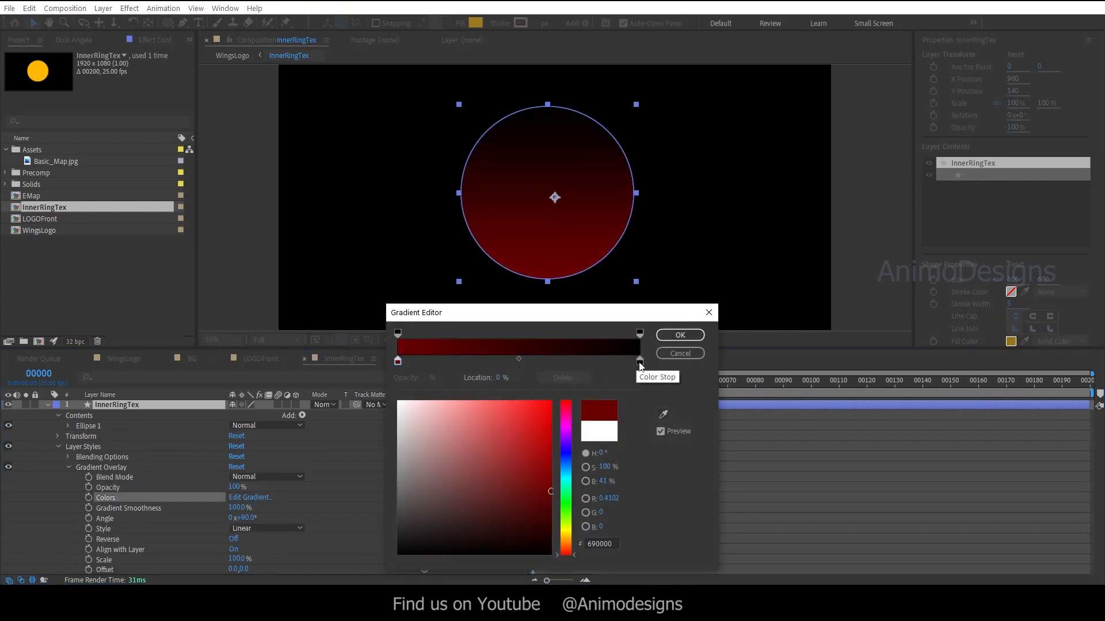
left_click(639, 362)
left_click(547, 466)
left_click(519, 360)
left_click_drag(519, 360, 628, 362)
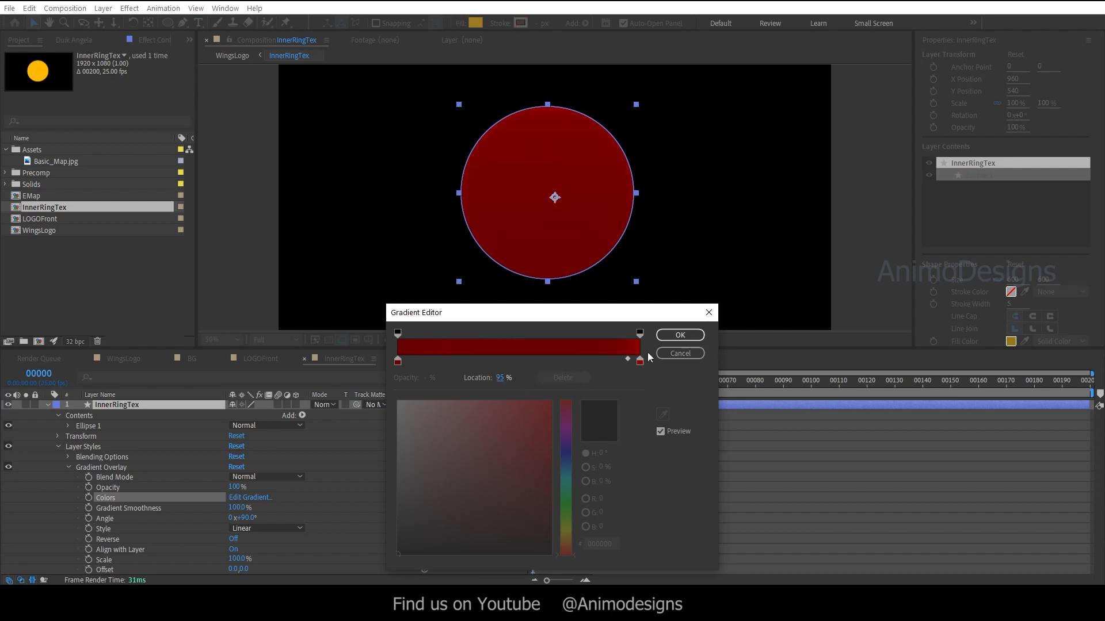
left_click(676, 353)
Recolour the InnerRingTex gradient overlay with dark red end stops (820000) and a darker red 440101 stop near the middle.
left_click(250, 497)
left_click(545, 487)
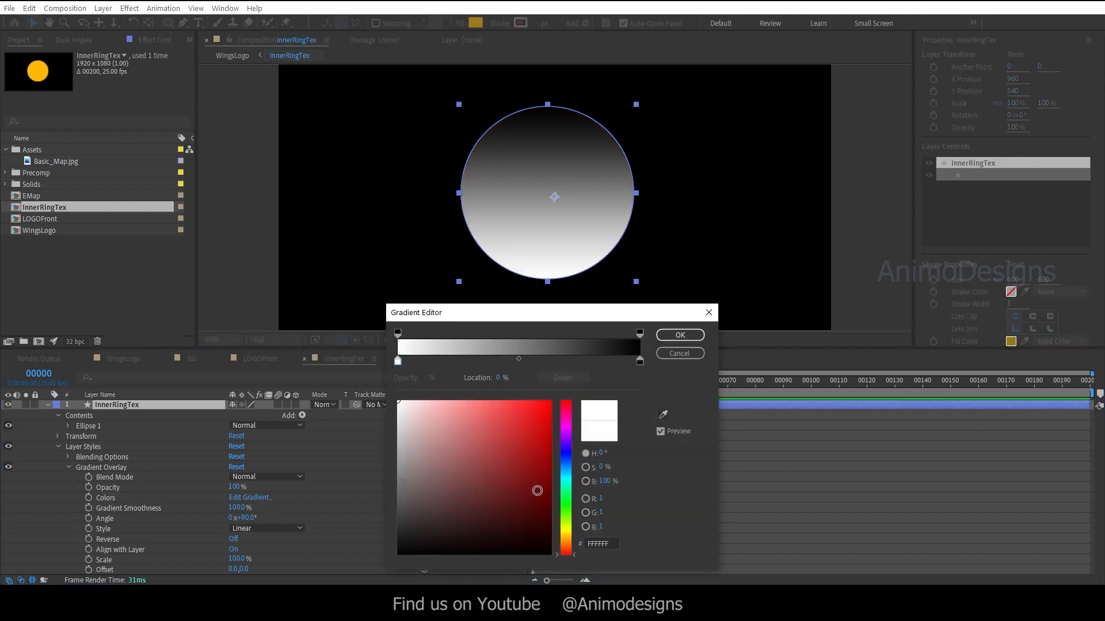
left_click(639, 361)
left_click(547, 485)
left_click(514, 360)
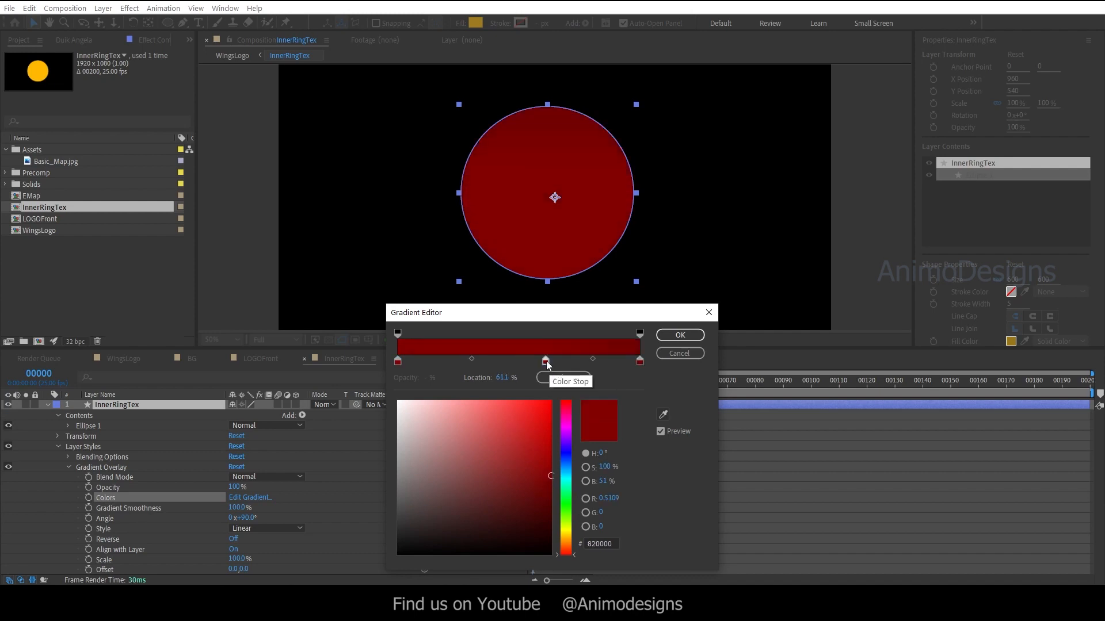
left_click(552, 510)
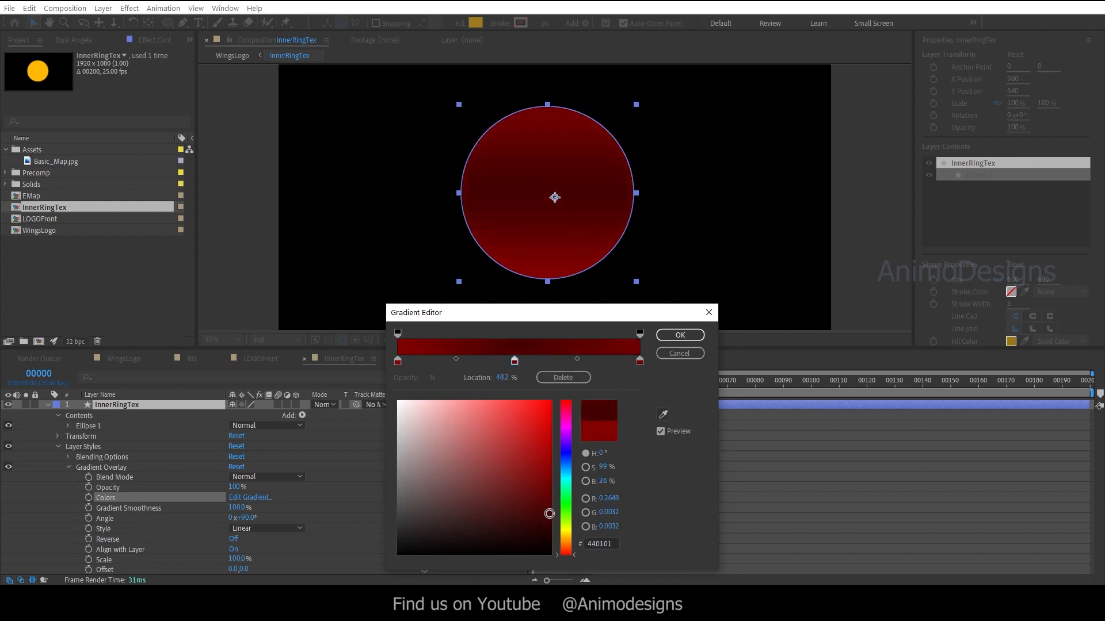
left_click(680, 335)
left_click(49, 405)
Copy the CC Threads effect from the BG_Metalic layer in the BG composition.
left_click(193, 359)
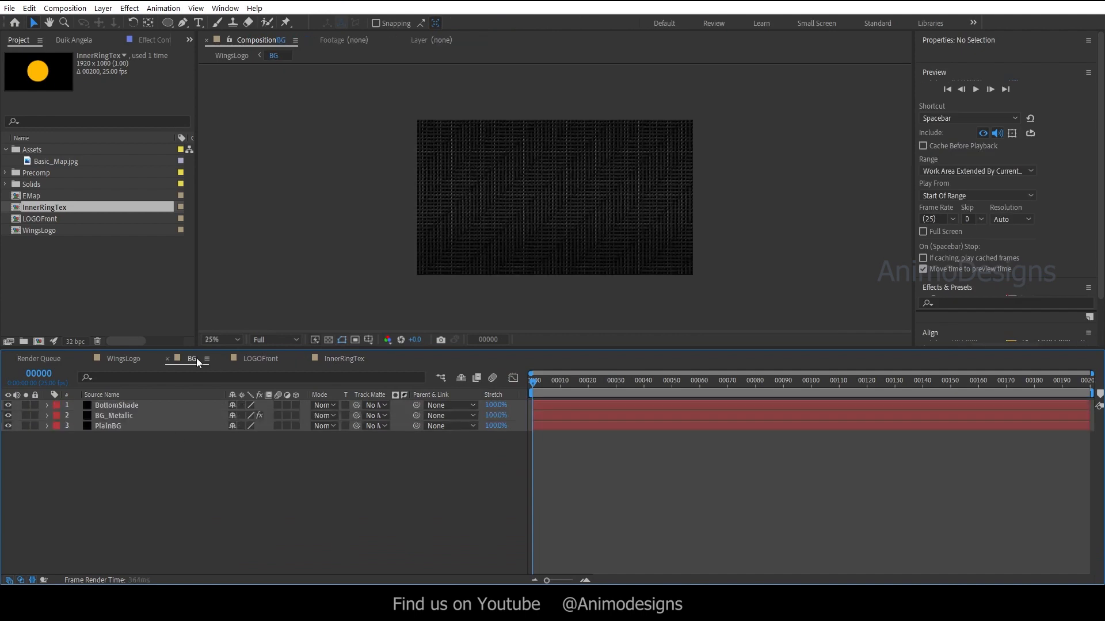
left_click(154, 41)
left_click(41, 77)
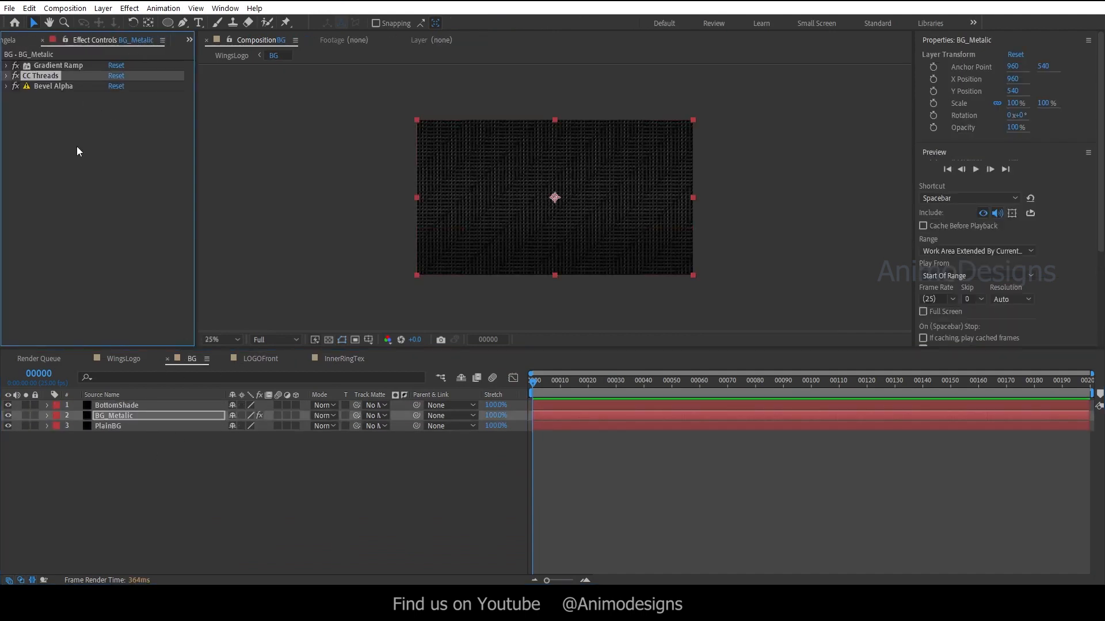
Create a comp-sized black solid named Tex in the InnerRingTex composition and paste the CC Threads effect onto it.
left_click(338, 359)
left_click(103, 8)
mouse_move(115, 21)
left_click(313, 35)
type("Tex")
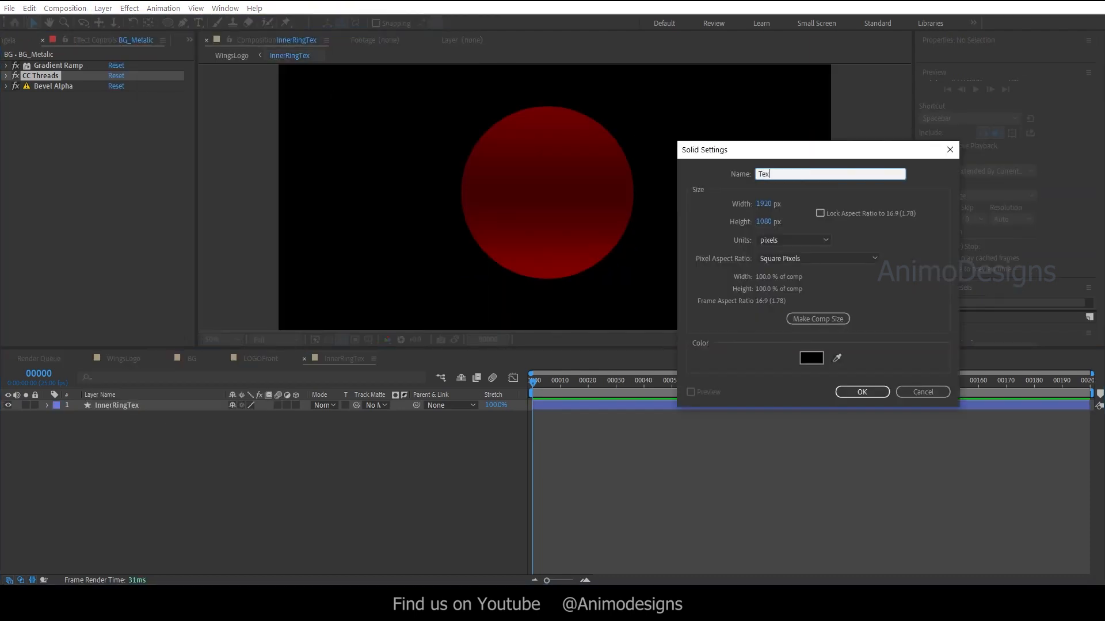
left_click(852, 391)
key("ctrl+v")
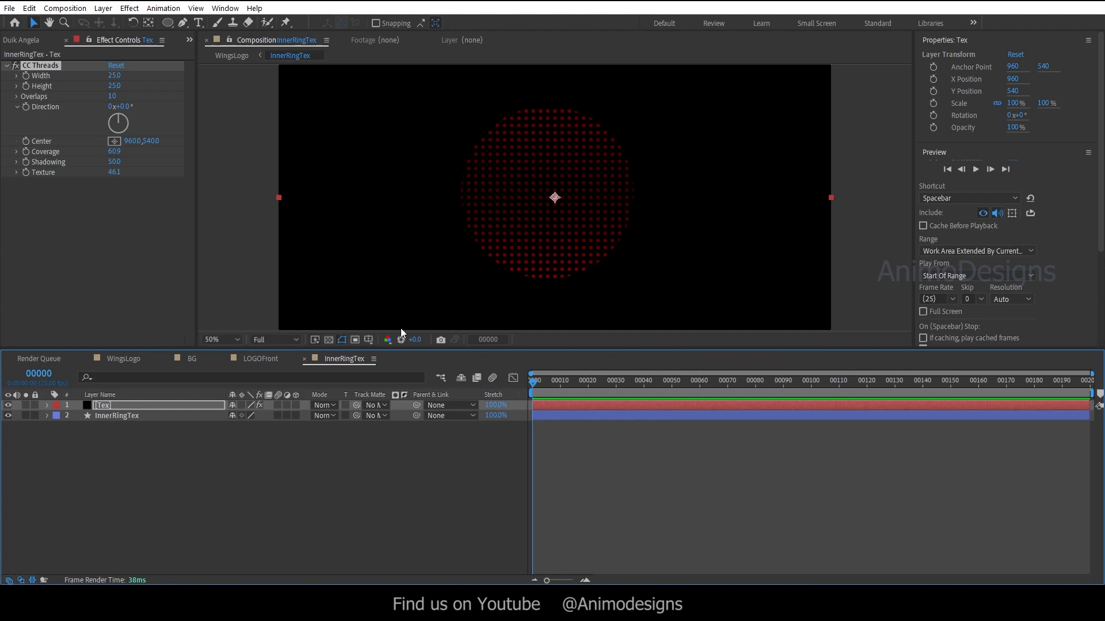
Use the InnerRingTex layer as a visible track matte for Tex and set Tex's blending mode to Overlay.
left_click(329, 342)
left_click_drag(356, 405, 163, 413)
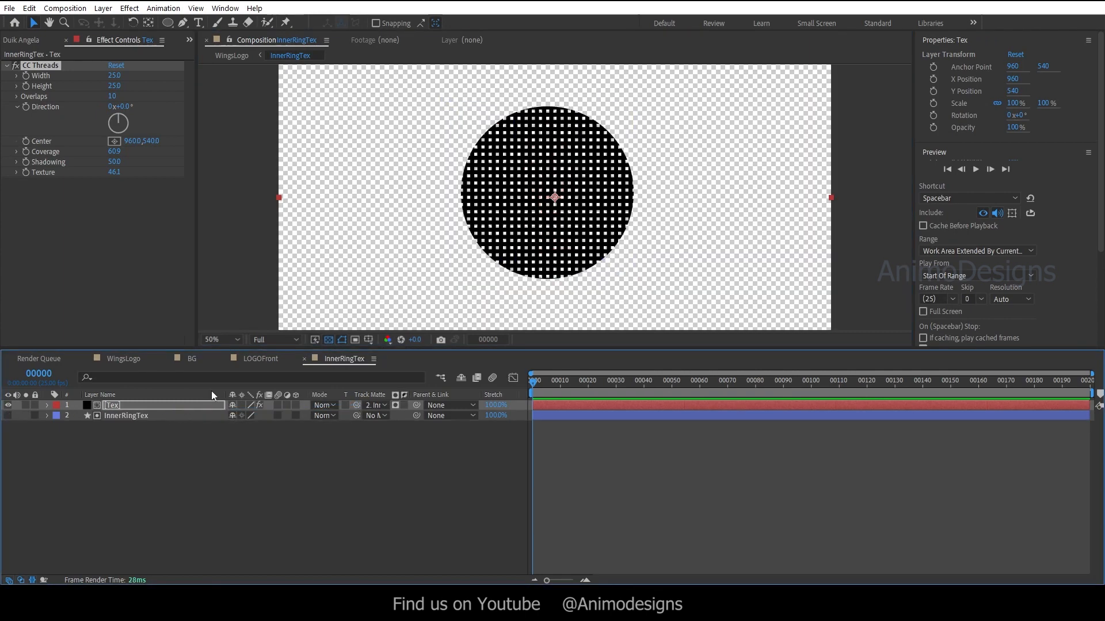
left_click(8, 416)
left_click(324, 405)
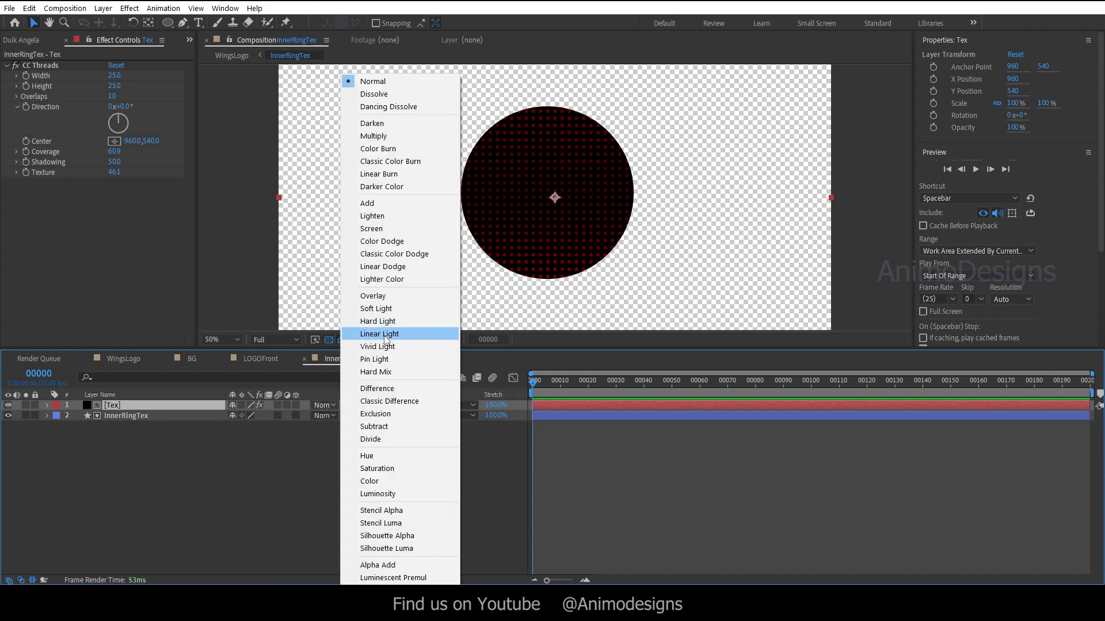
left_click(384, 294)
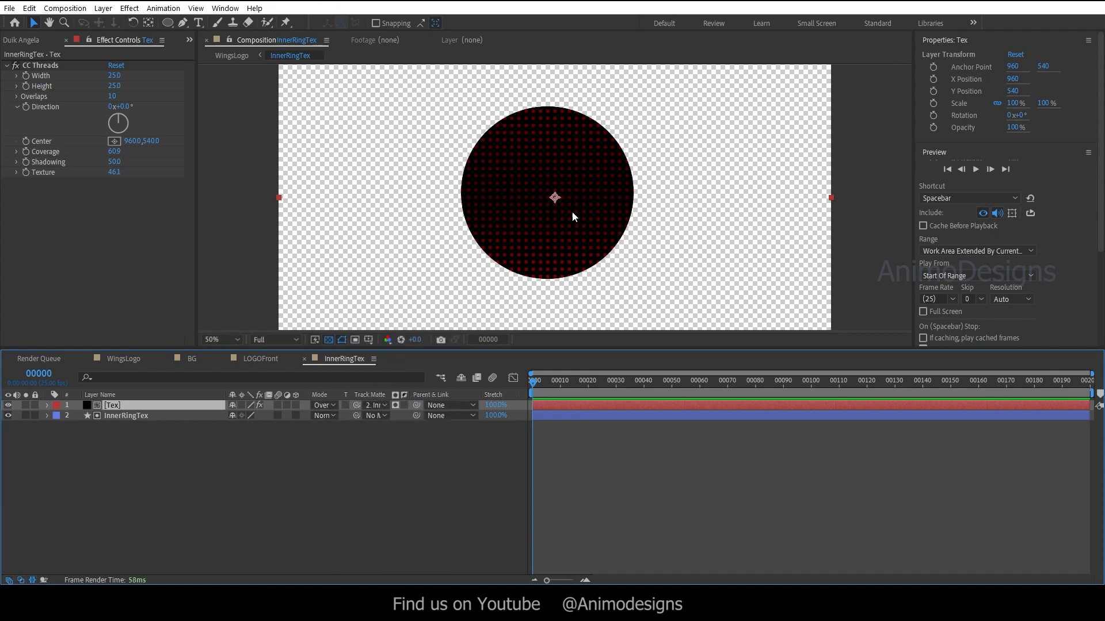
Change the Tex solid's colour to dark red 850000.
key("period")
left_click(103, 8)
left_click(167, 51)
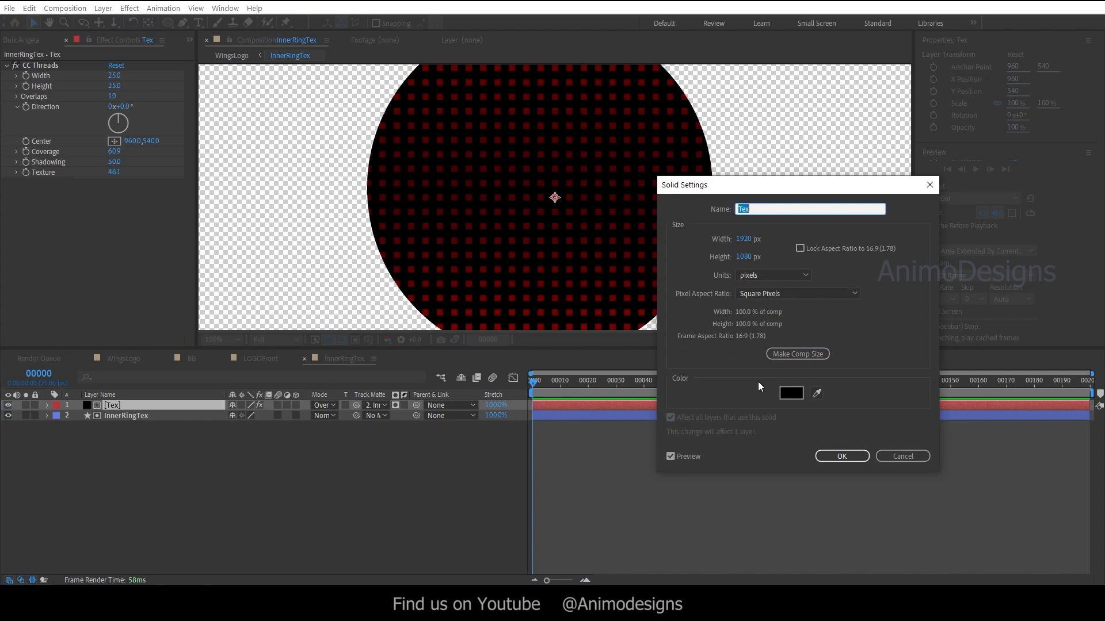
left_click(792, 395)
left_click_drag(834, 353, 857, 357)
left_click_drag(850, 379, 849, 310)
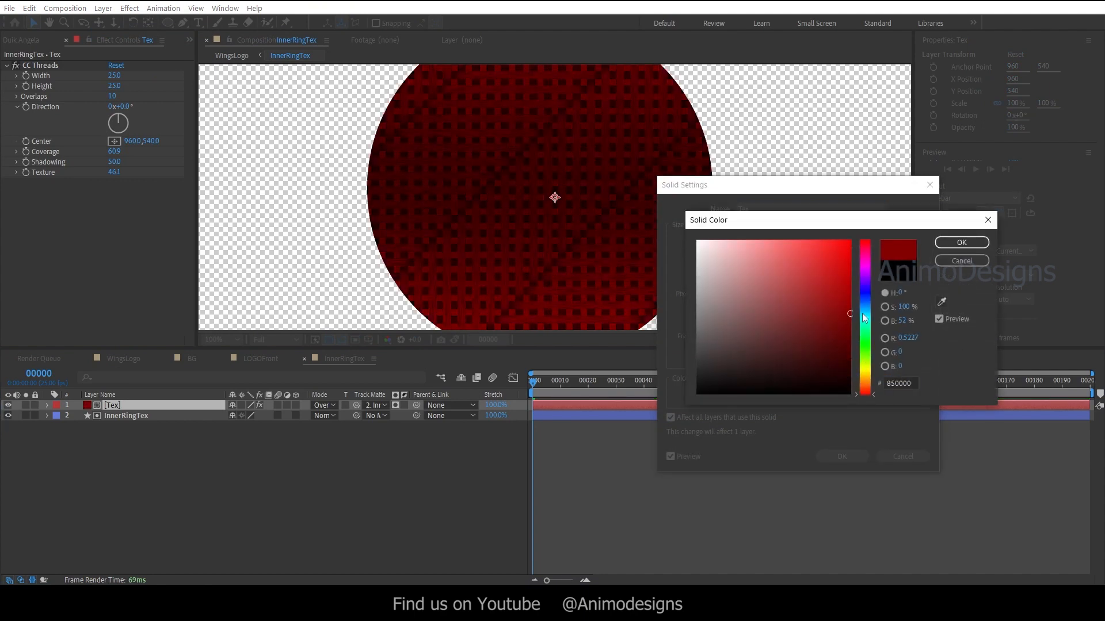
left_click(961, 243)
left_click(841, 456)
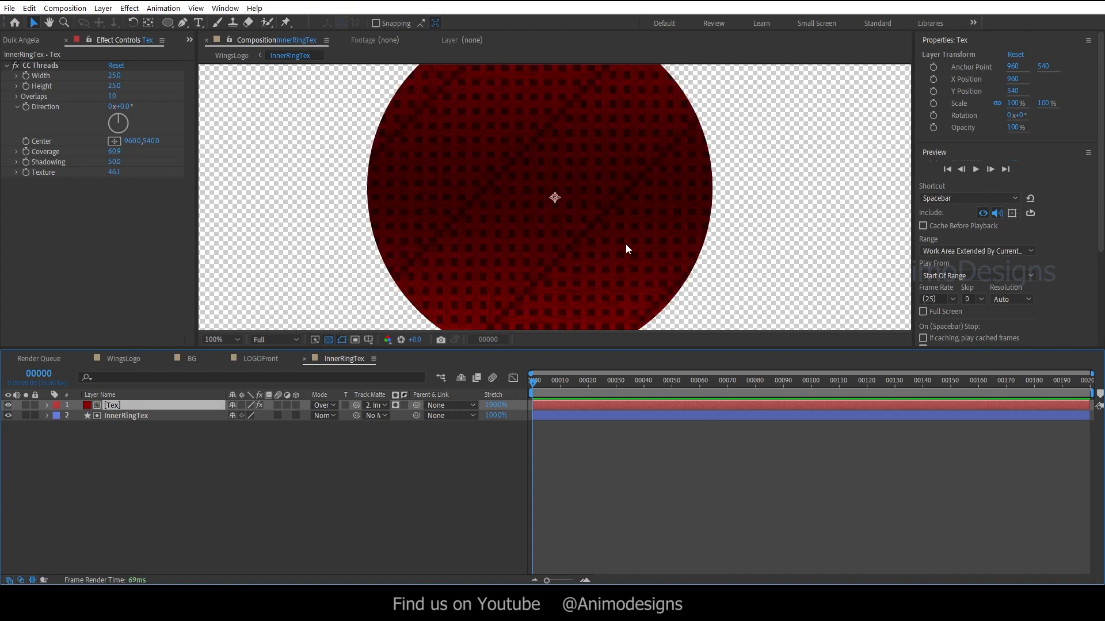
Set the Tex layer's CC Threads to 2 overlaps, with width and height both at 35.
left_click(111, 96)
type("1")
key("Return")
left_click(111, 97)
type("2")
key("Return")
left_click(113, 76)
type("35")
key("Return")
left_click(112, 86)
type("35")
key("Return")
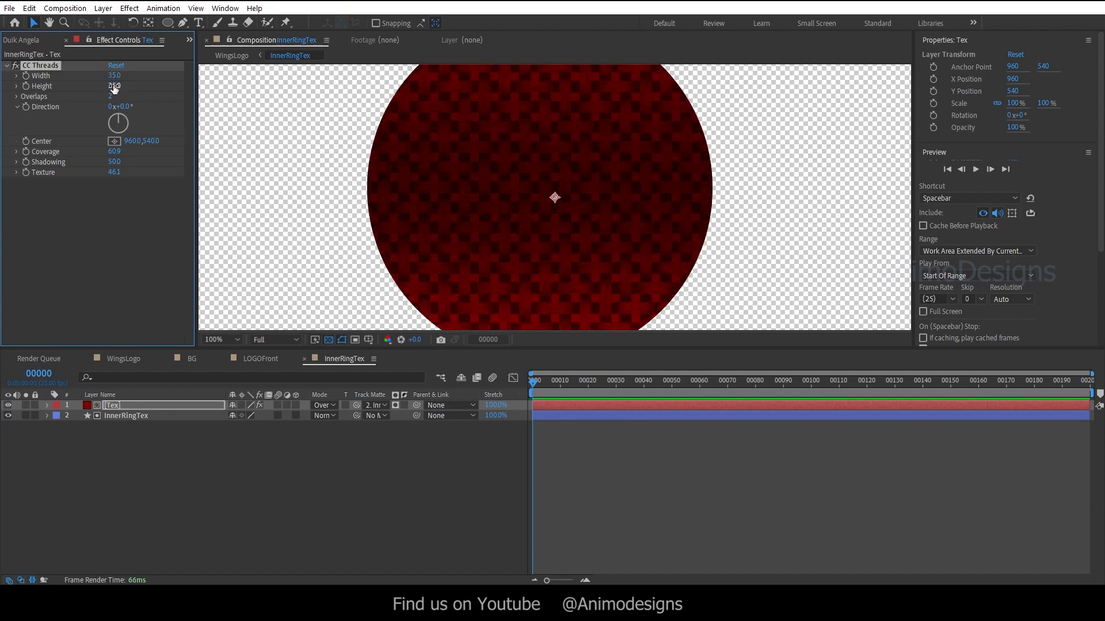
left_click(326, 340)
left_click(327, 339)
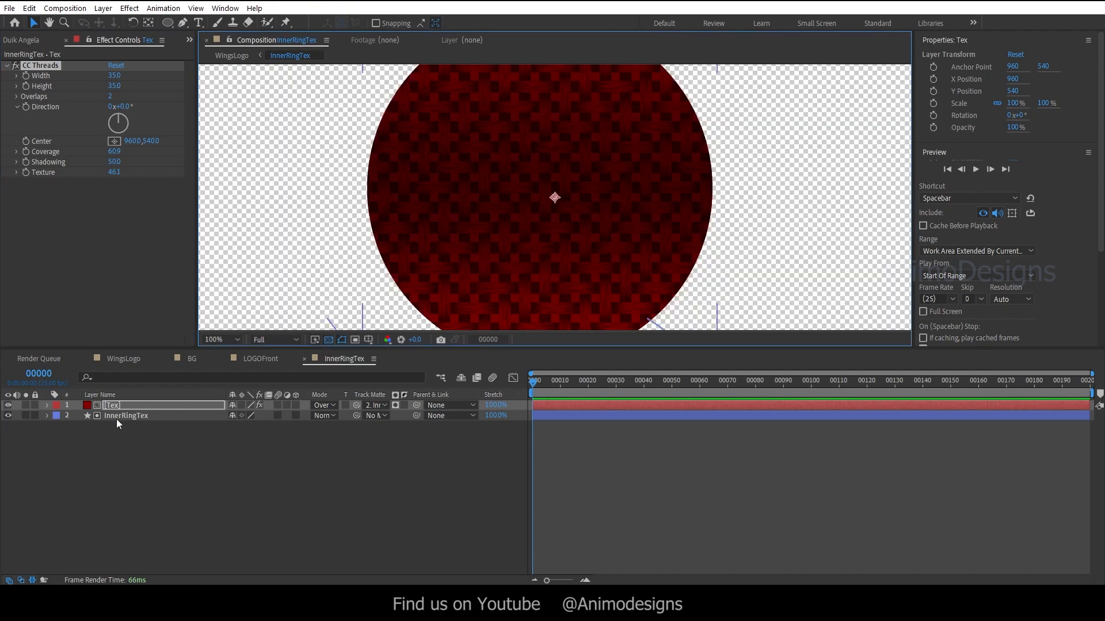
left_click(8, 415)
left_click(8, 415)
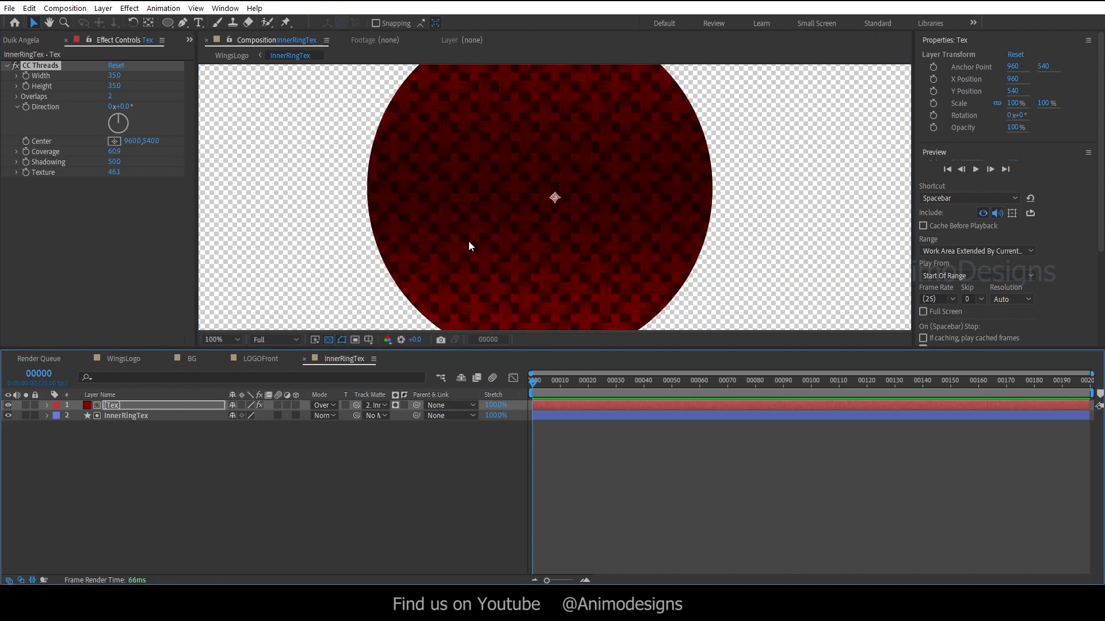
key("comma")
key("comma")
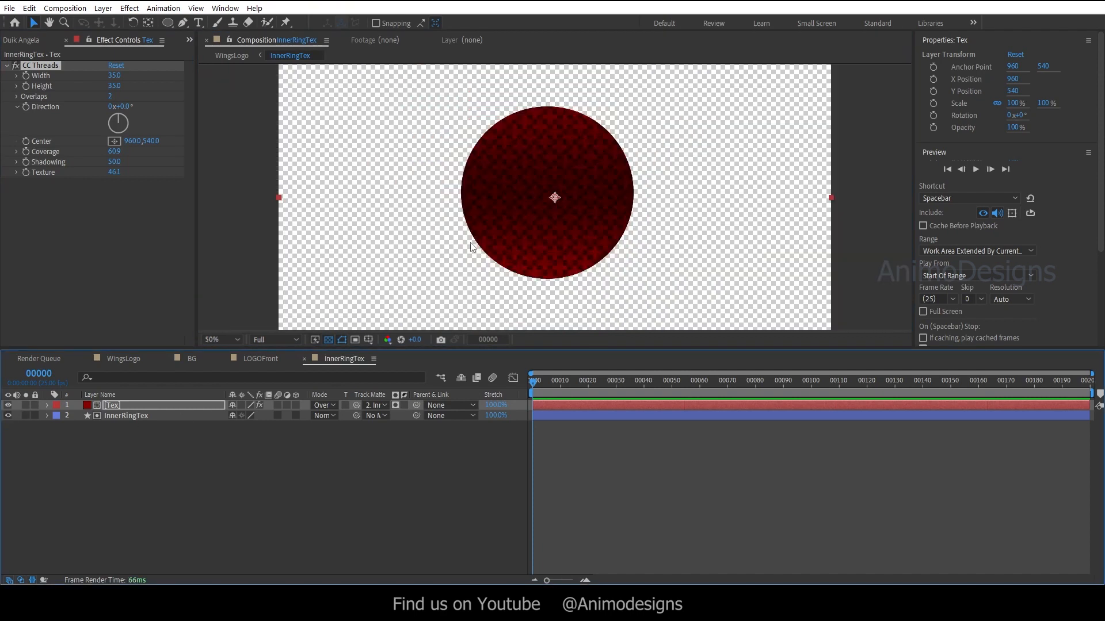
Set the ellipse size of the InnerRingTex shape layer to 500 in the InnerRingTex composition.
left_click(120, 358)
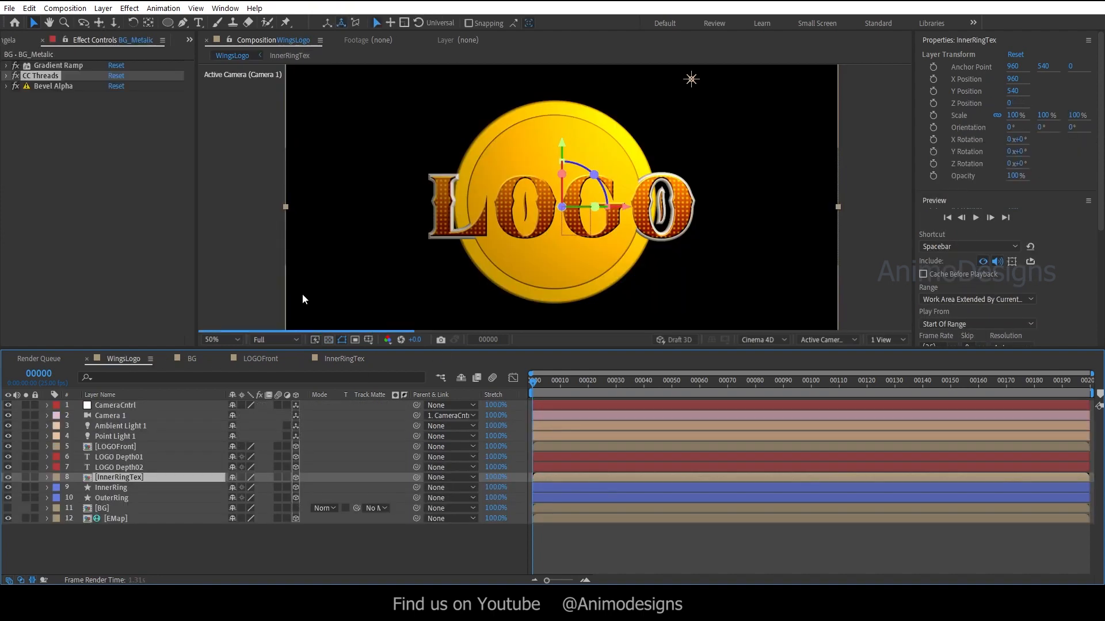
double_click(115, 478)
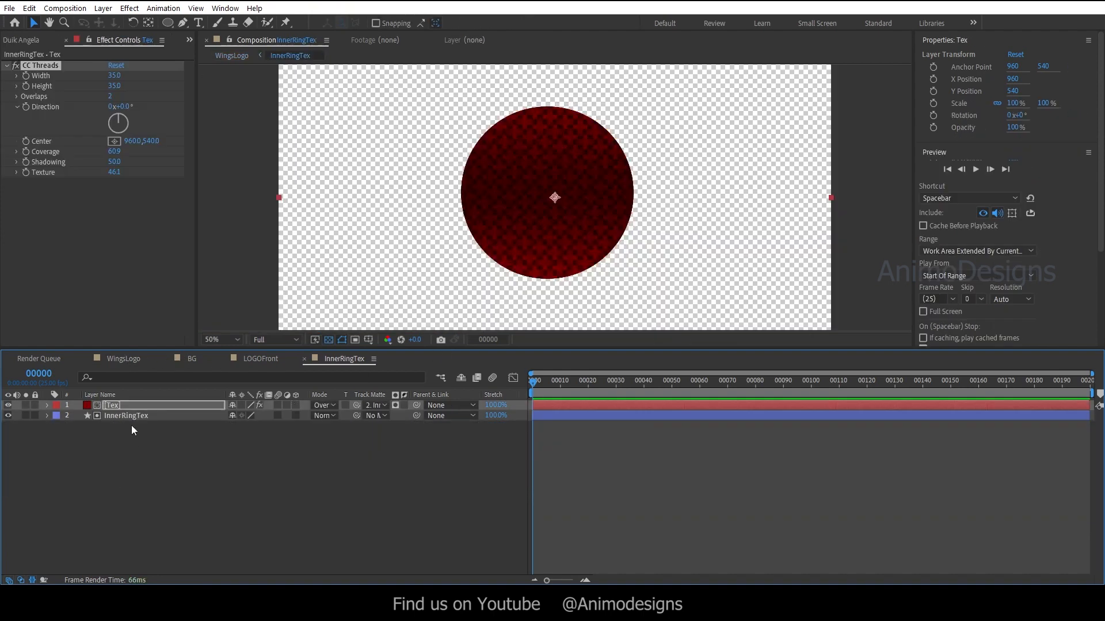
left_click(122, 415)
left_click(47, 415)
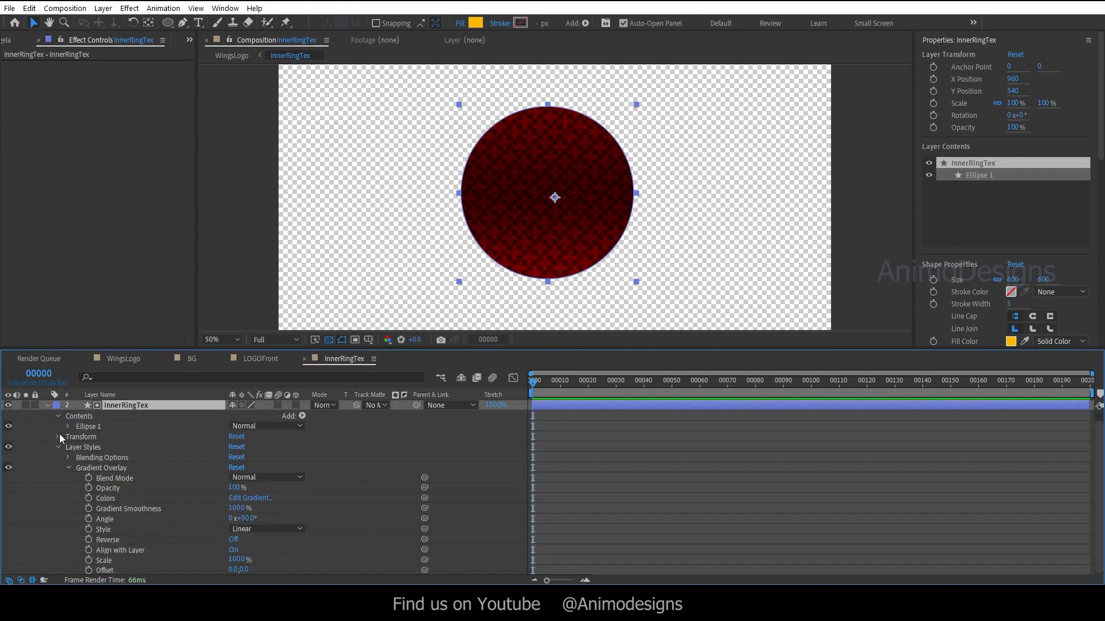
left_click(79, 436)
left_click(247, 447)
type("500")
key("Return")
Set the InnerRing layer's ellipse size to 625 in the WingsLogo composition.
left_click(125, 359)
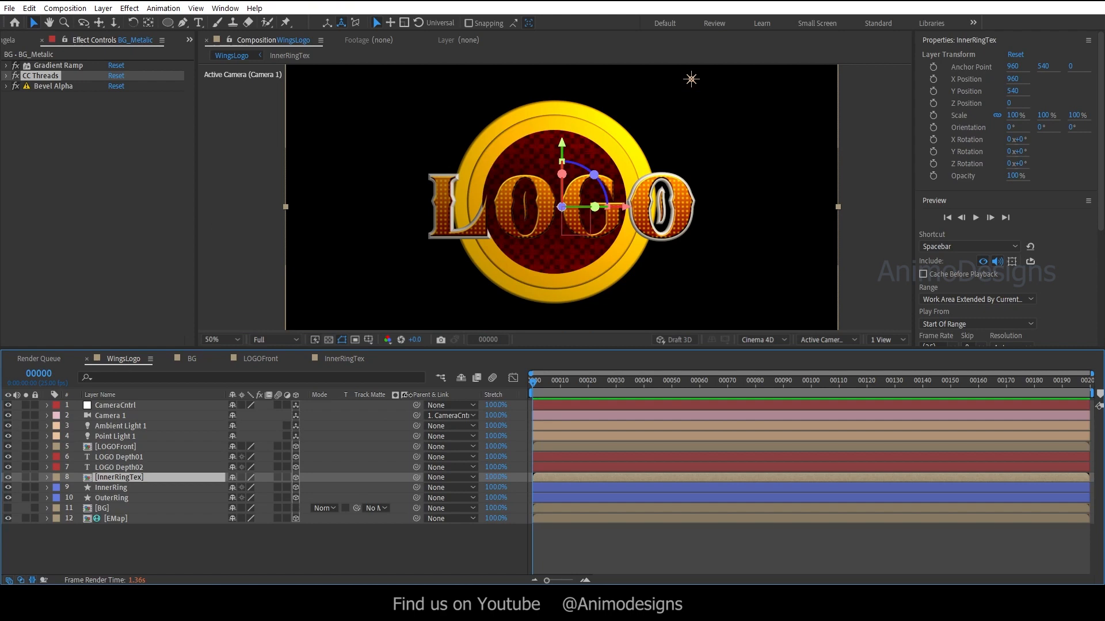
left_click(124, 487)
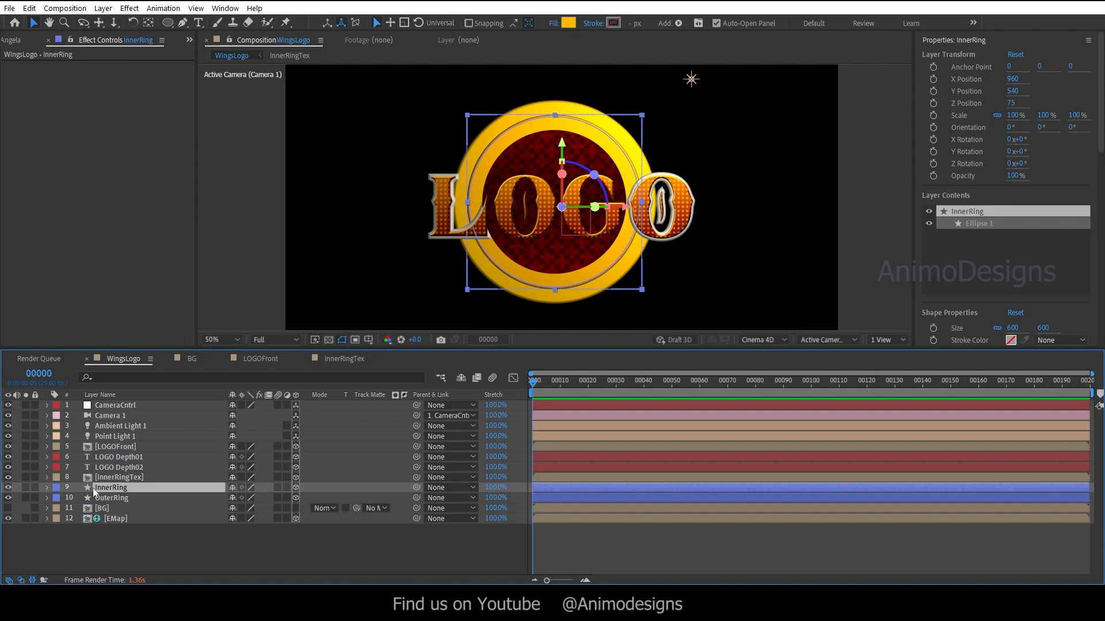
left_click(47, 488)
left_click(59, 499)
left_click(246, 528)
type("625")
key("Return")
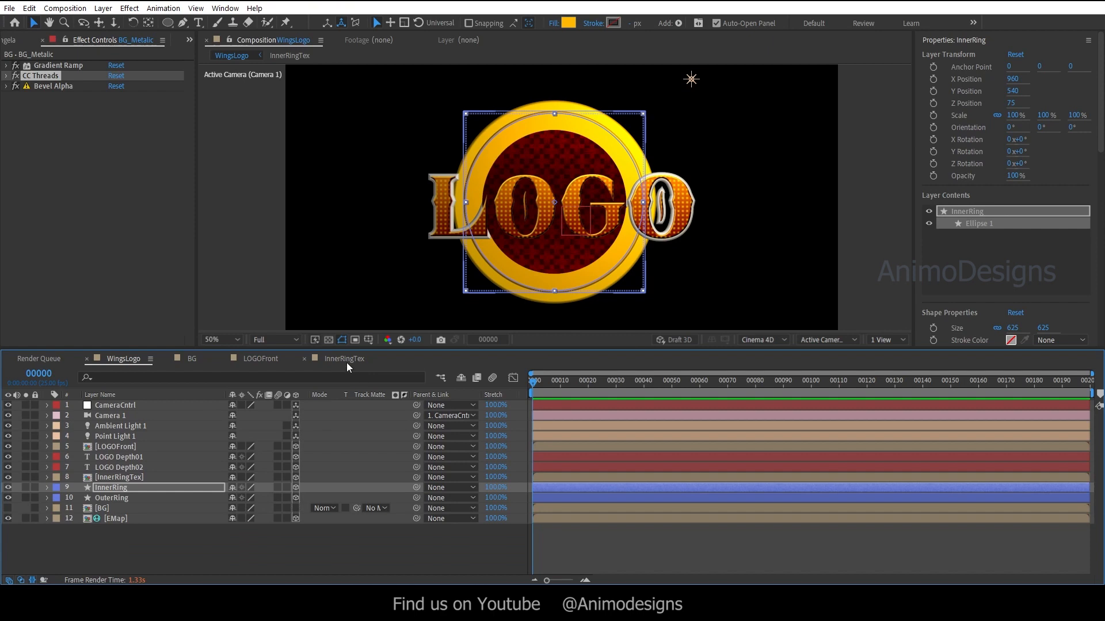
Resize the InnerRingTex shape's ellipse to 550 in the InnerRingTex composition.
left_click(347, 362)
left_click(245, 446)
type("550")
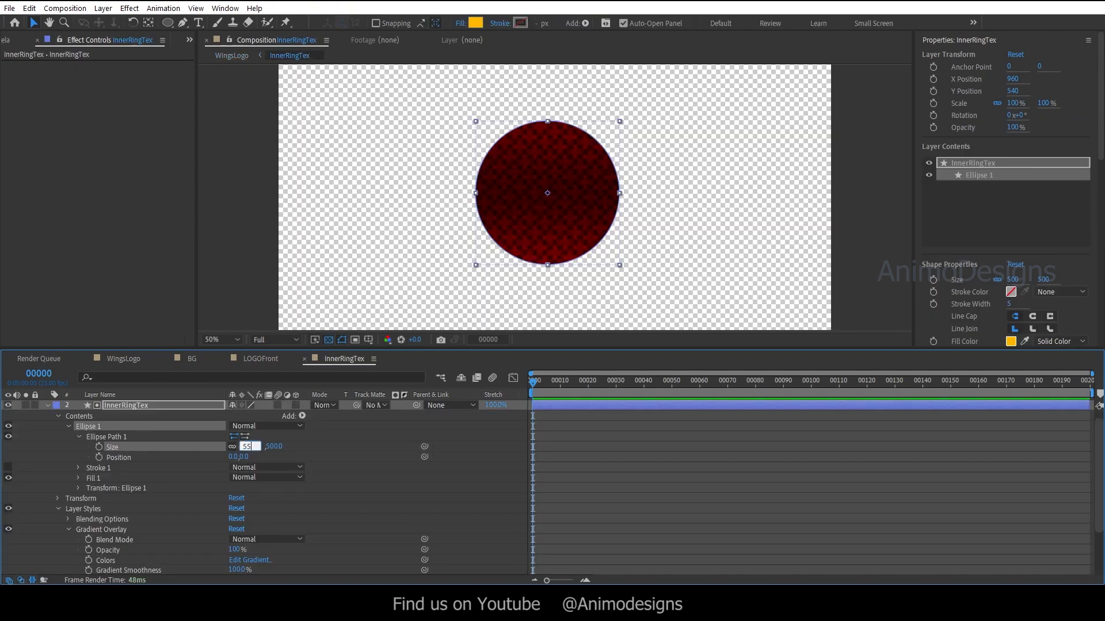
key("Return")
In WingsLogo, use the Top view to move the InnerRingTex layer back to Z position 73, and return to the Active Camera view.
left_click(111, 360)
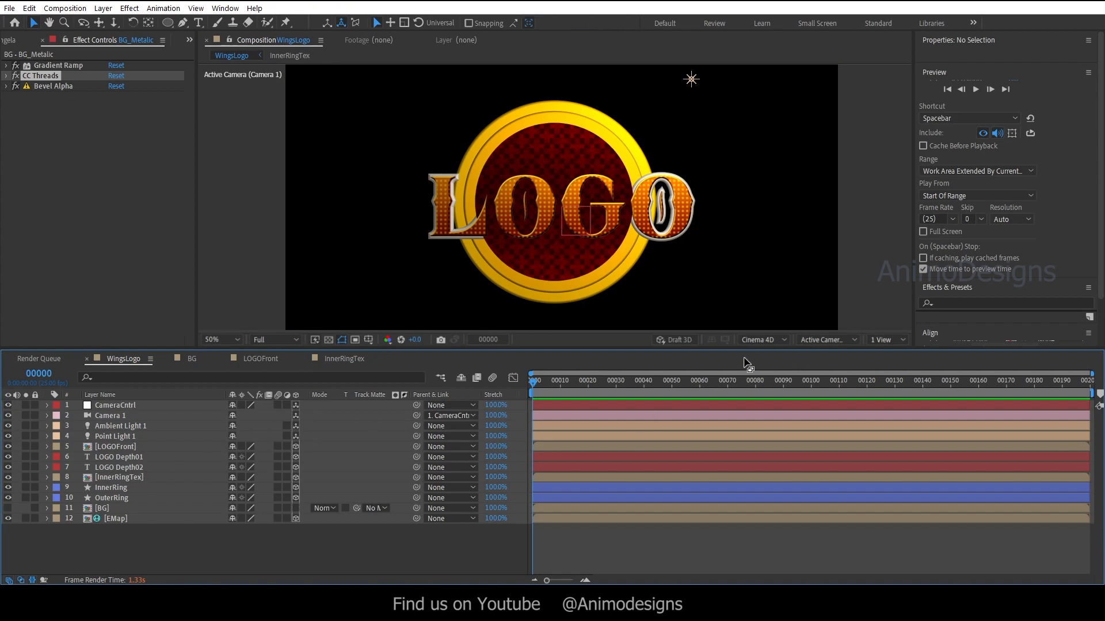
left_click(296, 478)
key("p")
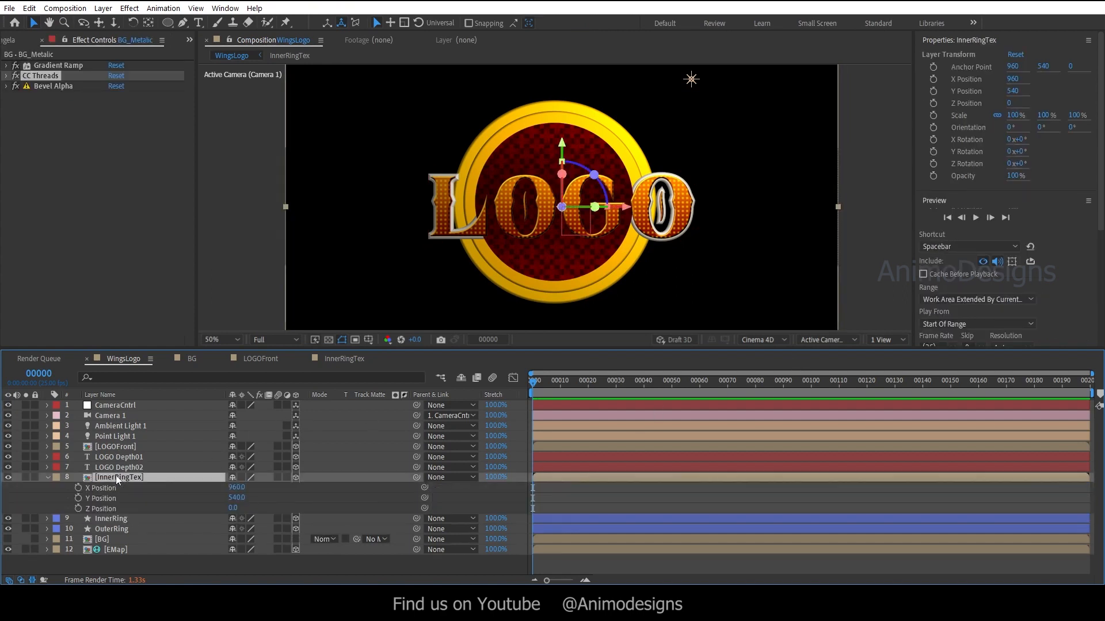
left_click(834, 340)
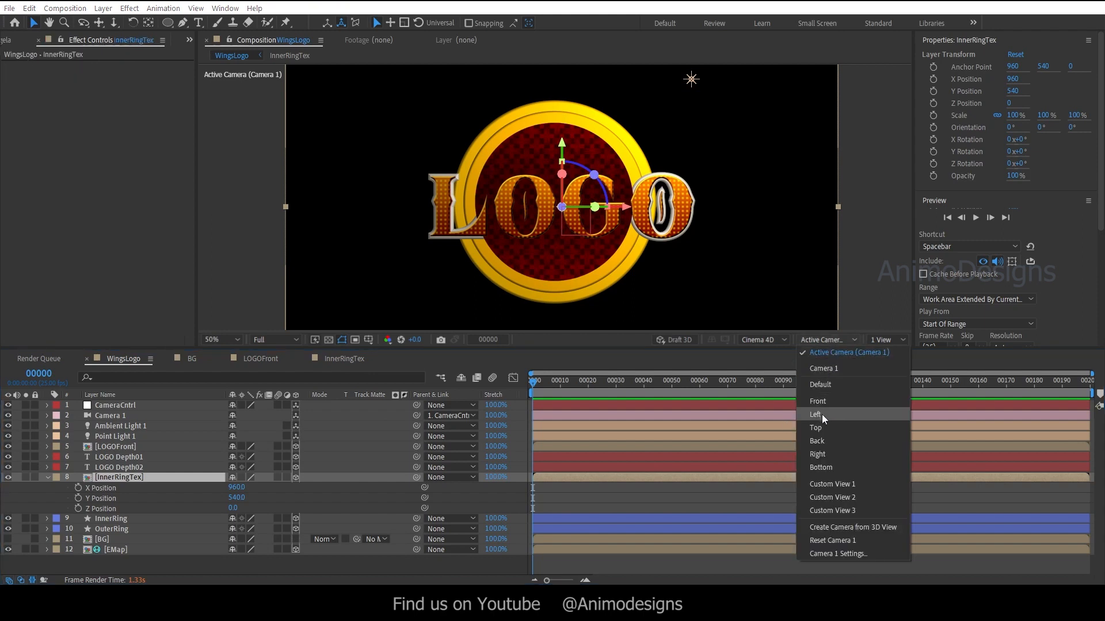
left_click(816, 419)
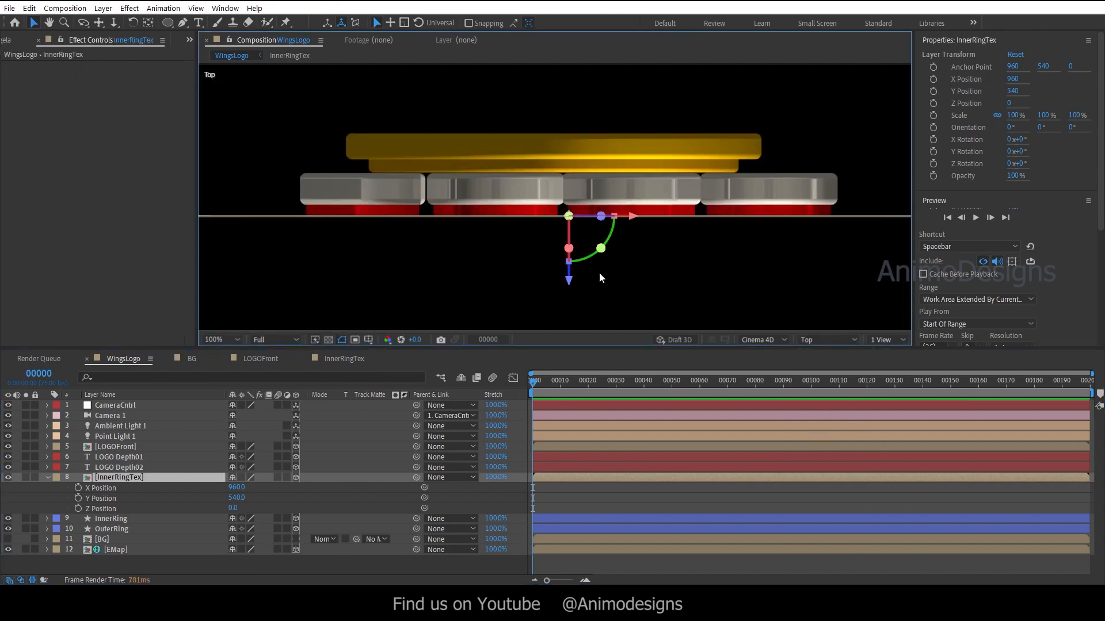
left_click_drag(569, 279, 572, 239)
left_click(828, 340)
left_click(834, 352)
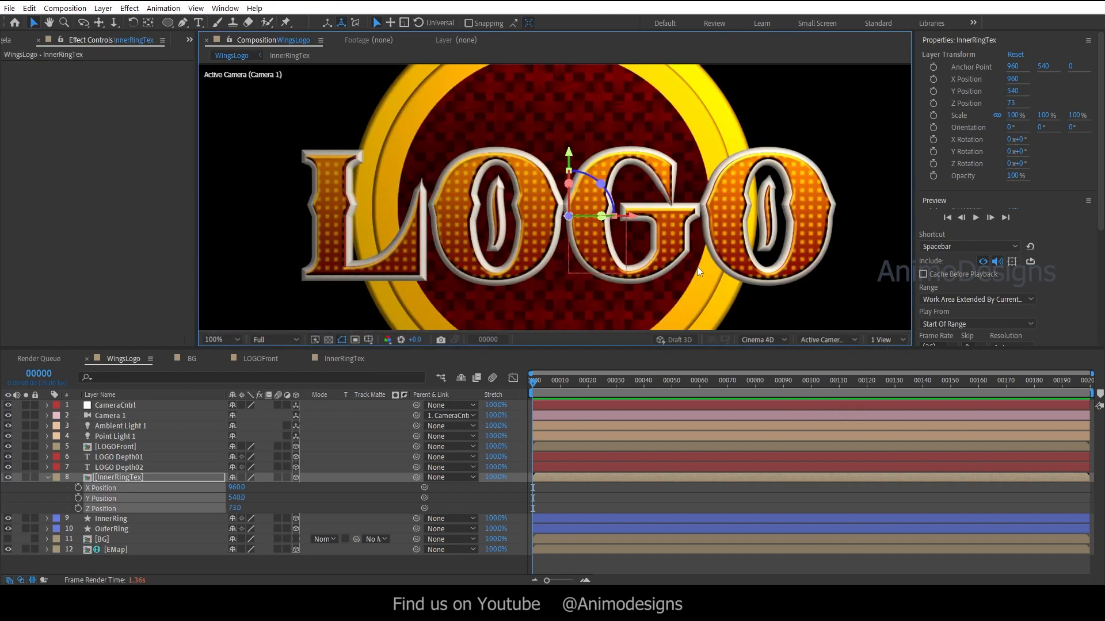
left_click(47, 477)
Turn on the visibility of the BG layer in the WingsLogo composition.
left_click(113, 542)
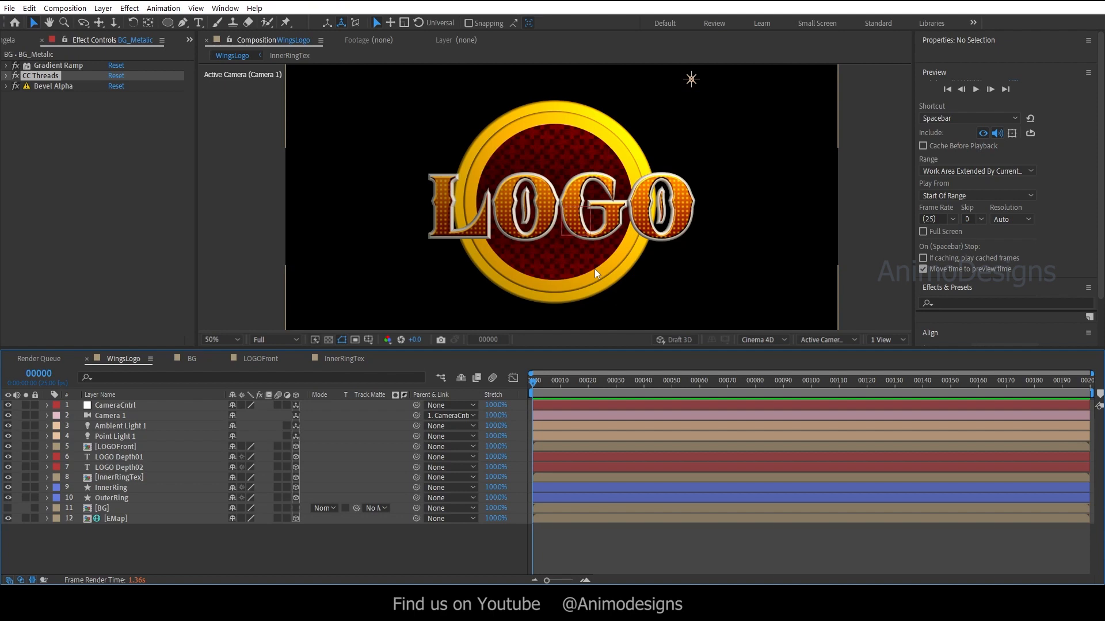
left_click(8, 508)
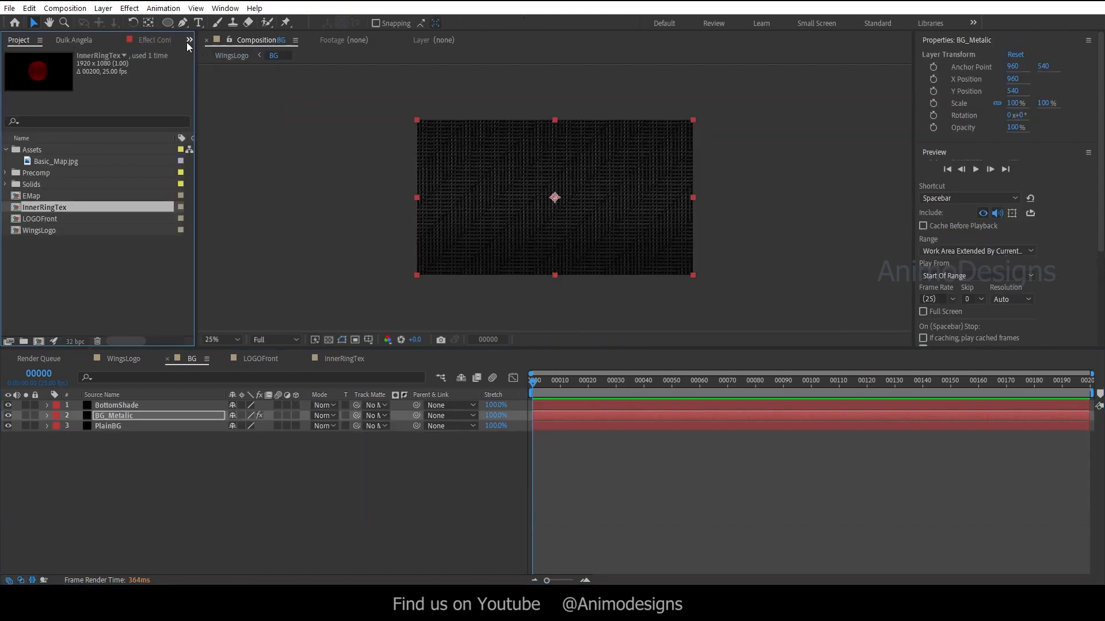
Import the WingsArt Illustrator file from the Working folder as a composition.
left_click(70, 261)
double_click(76, 264)
left_click(381, 45)
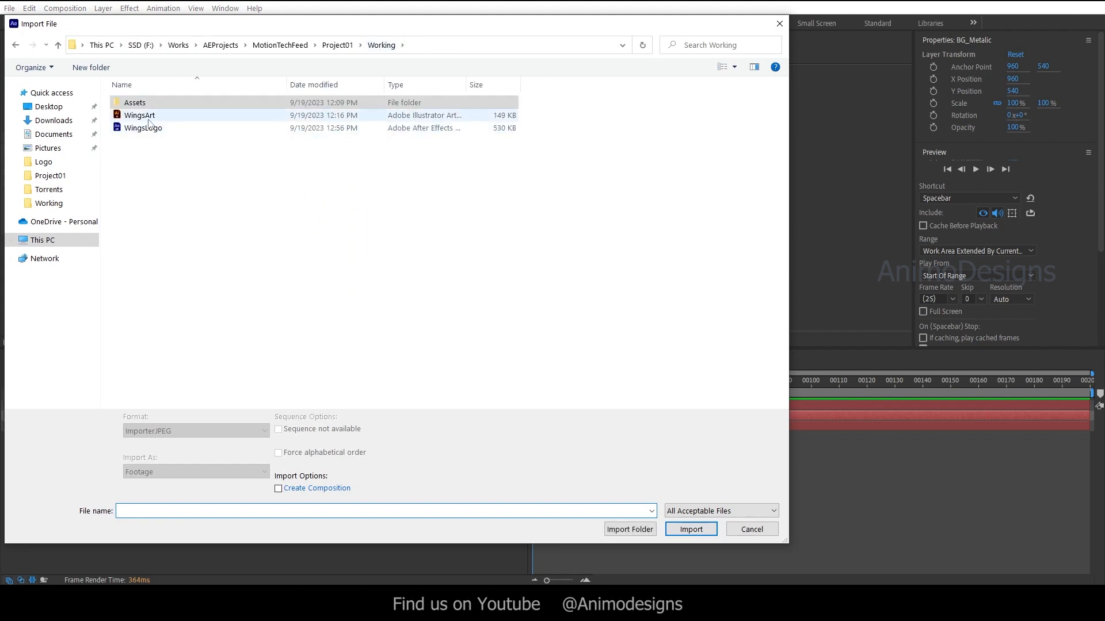
double_click(144, 118)
left_click(562, 317)
left_click(549, 332)
left_click(567, 342)
Open the WingsArt composition and create shapes from its Layer 6 vector layer.
double_click(45, 241)
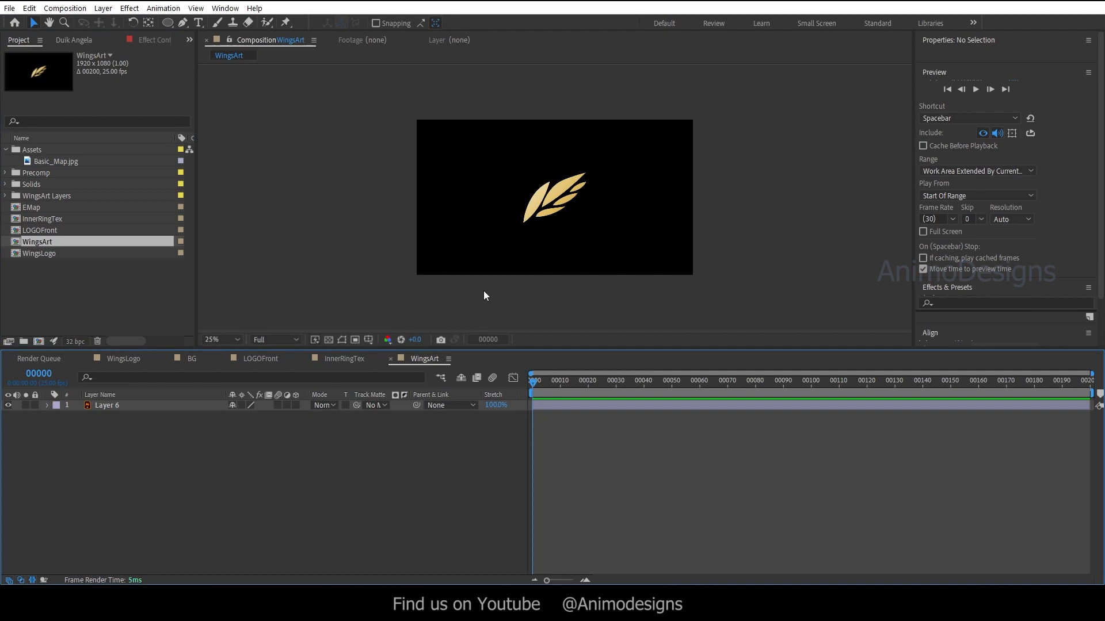
right_click(109, 405)
mouse_move(230, 305)
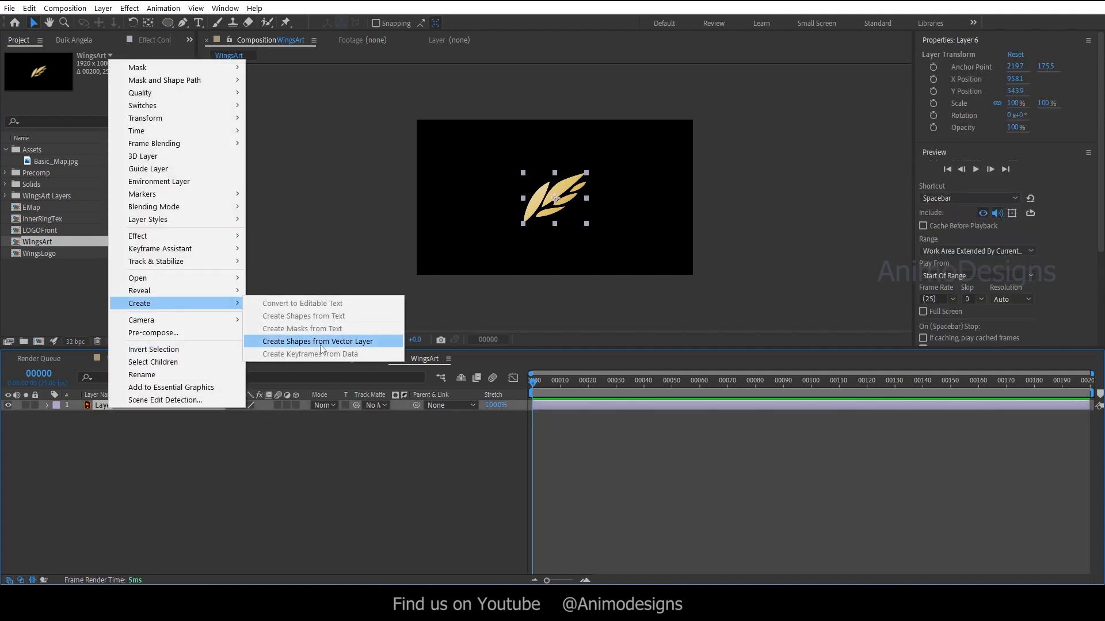
left_click(311, 343)
Add an empty group to the Layer 6 Outlines contents and move Groups 1 to 5 into it.
left_click(47, 406)
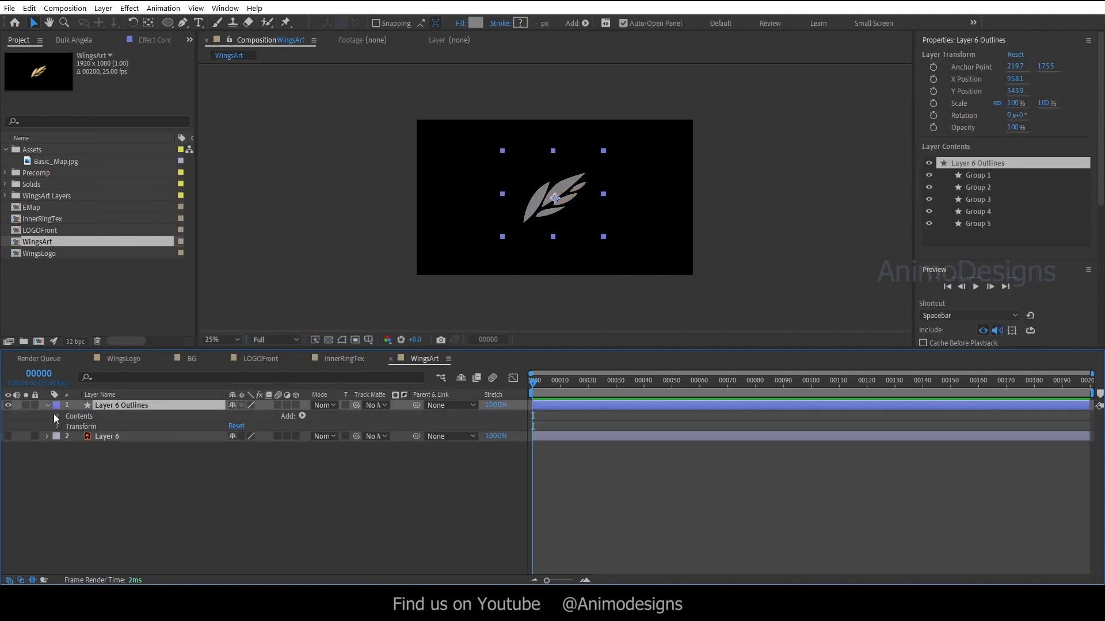
left_click(58, 416)
scroll(701, 247, "up", 3)
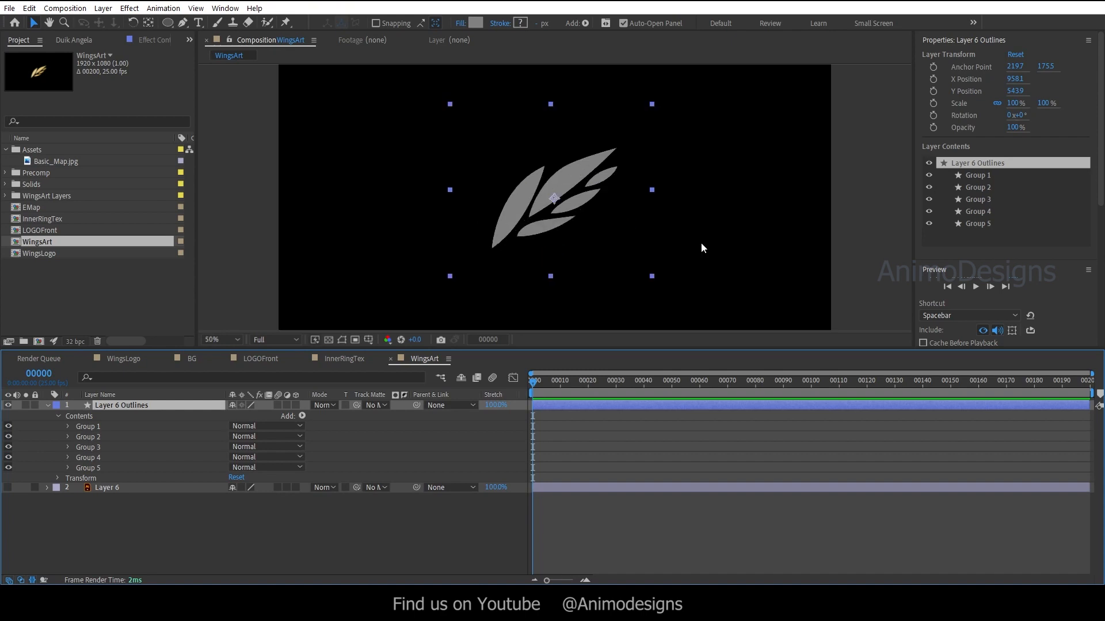
left_click(92, 427)
left_click(90, 468, "shift")
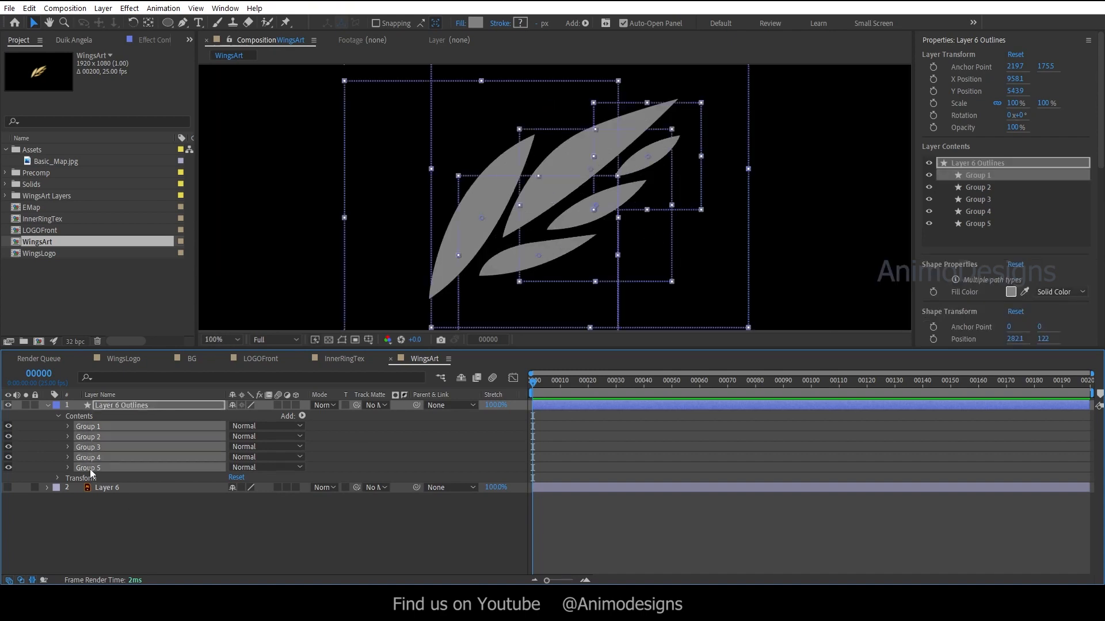
key("F2")
left_click(301, 417)
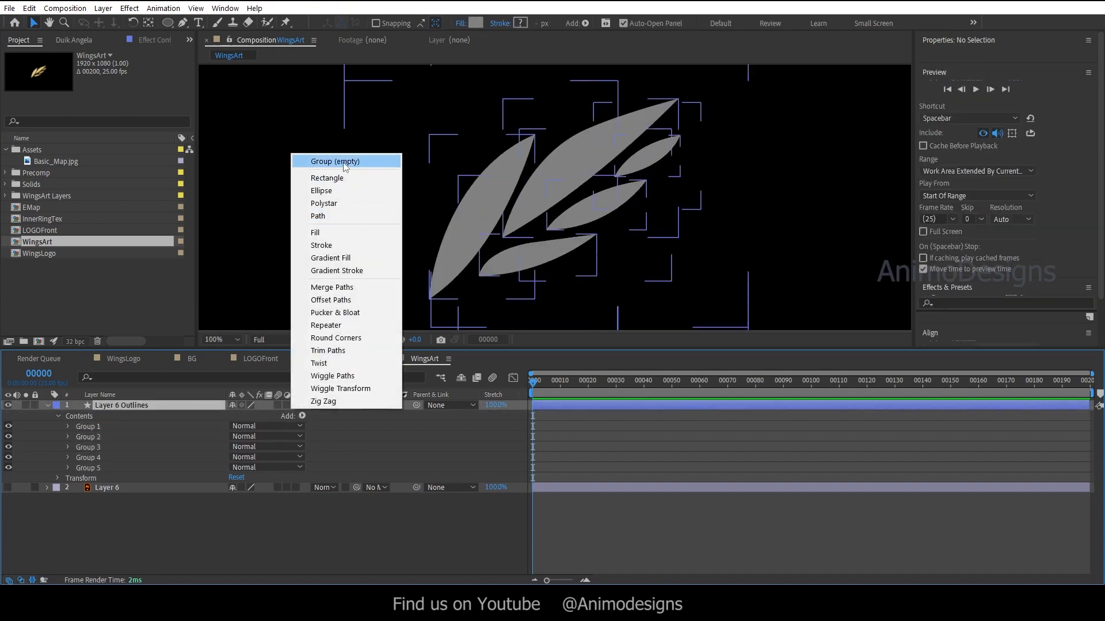
left_click(332, 156)
left_click_drag(100, 452, 99, 476)
Delete the individual fills of Group 1 and Group 2 inside the new parent group.
left_click(68, 427)
left_click(79, 437)
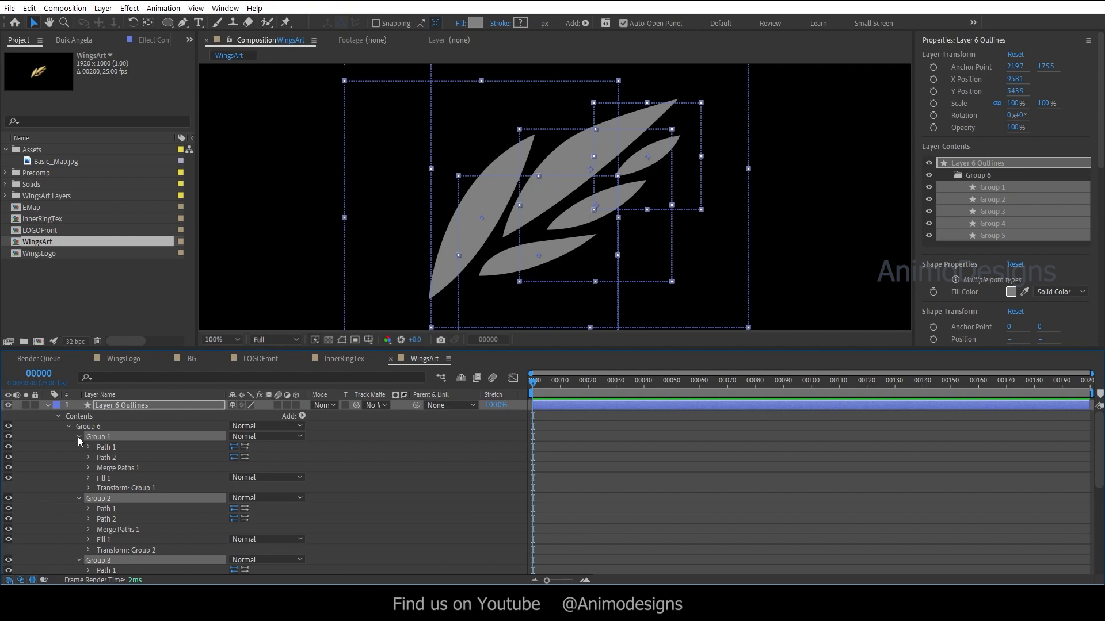
left_click(100, 477)
key("Delete")
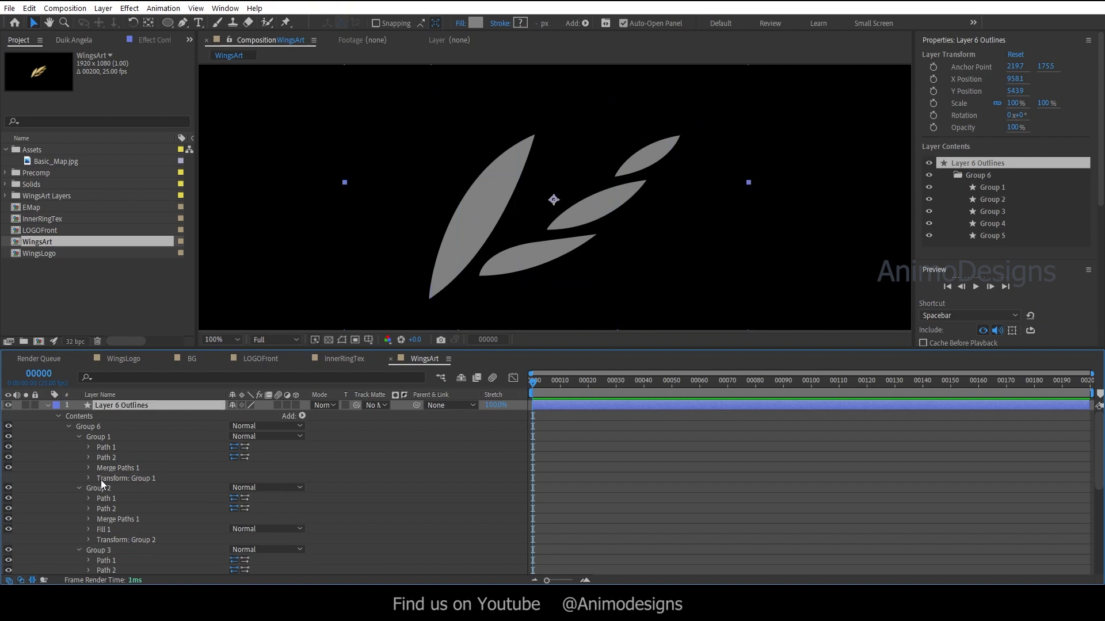
left_click(96, 529)
key("Delete")
Delete the individual fills of Groups 3, 4 and 5 inside the parent group.
scroll(109, 518, "down", 5)
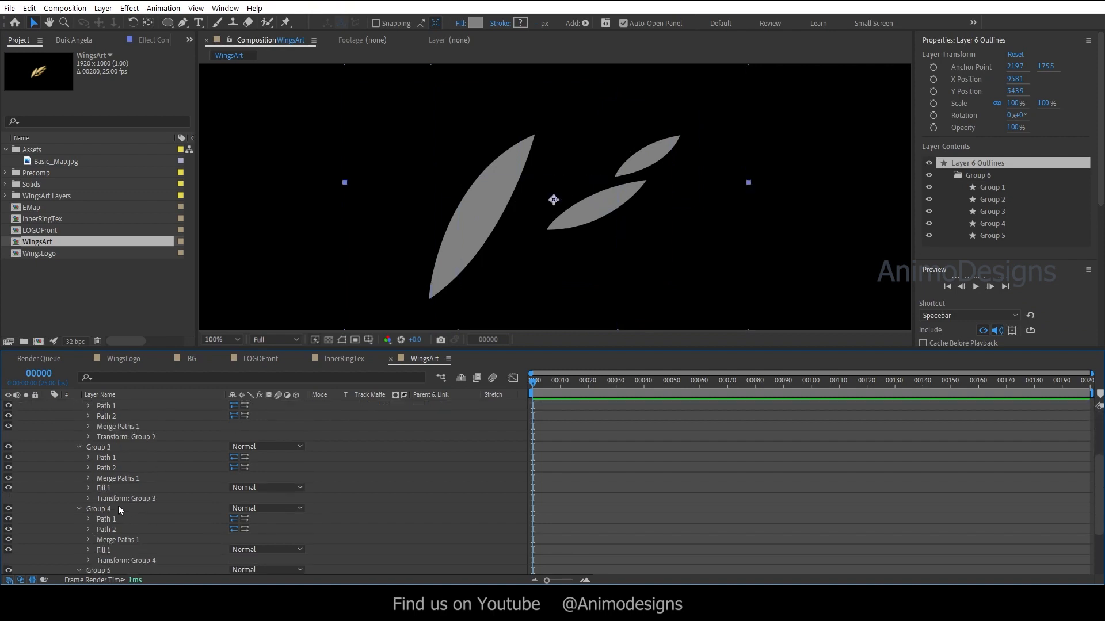
left_click(119, 505)
key("Delete")
left_click(104, 477)
key("Delete")
left_click(112, 527)
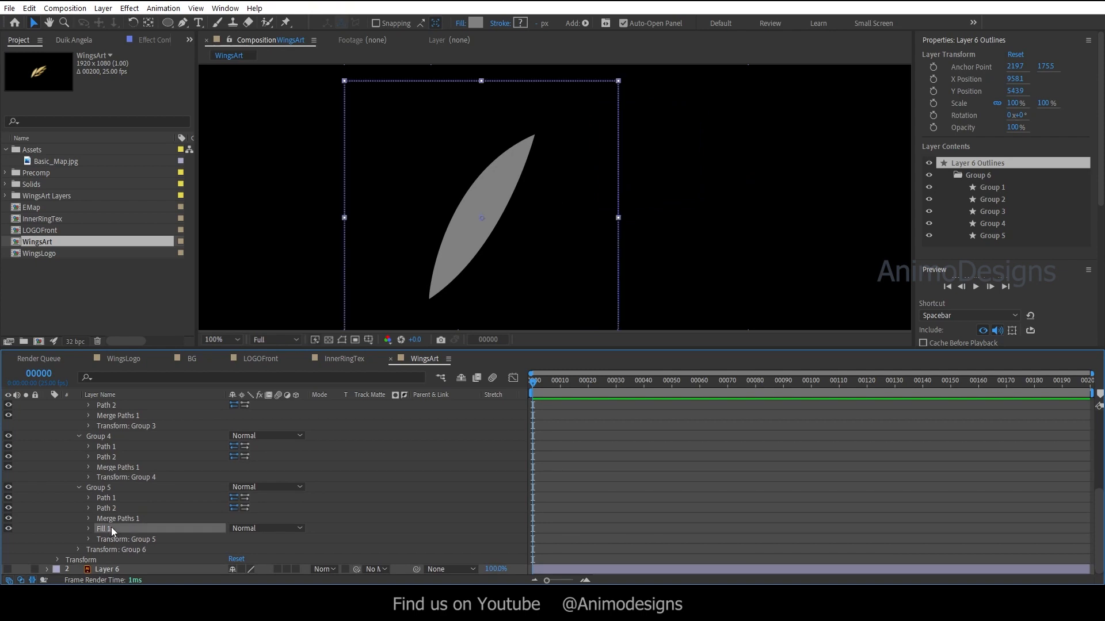
key("Delete")
scroll(103, 462, "up", 5)
Collapse the five subgroups and add a single Fill to the parent Group 6.
left_click(79, 437)
left_click(79, 447)
left_click(79, 458)
left_click(79, 468)
left_click(79, 478)
left_click(173, 427)
left_click(302, 416)
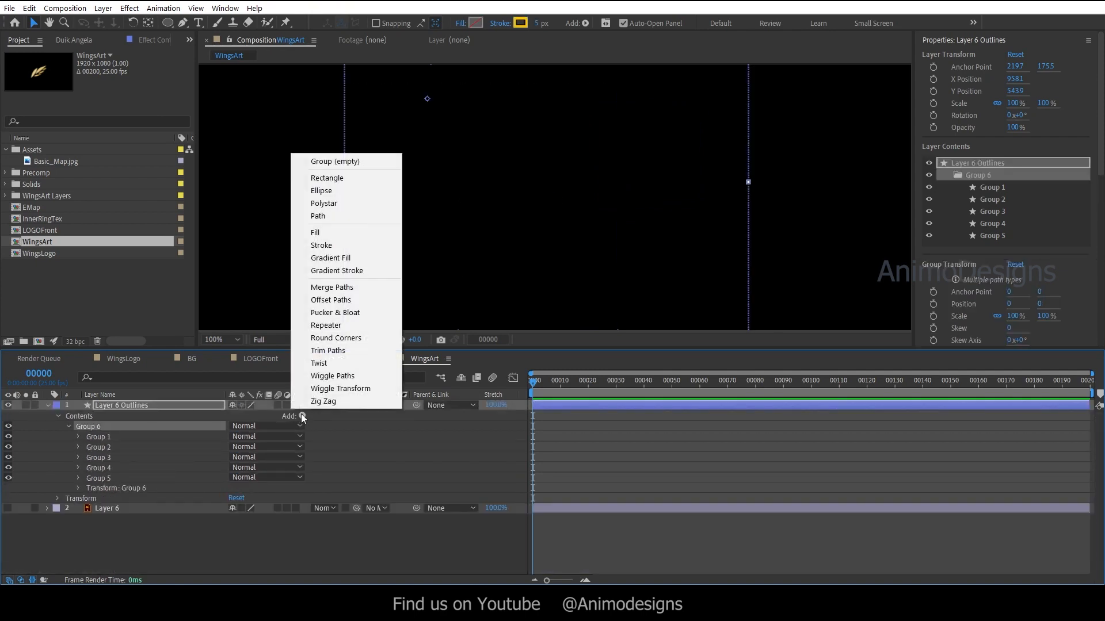
left_click(328, 238)
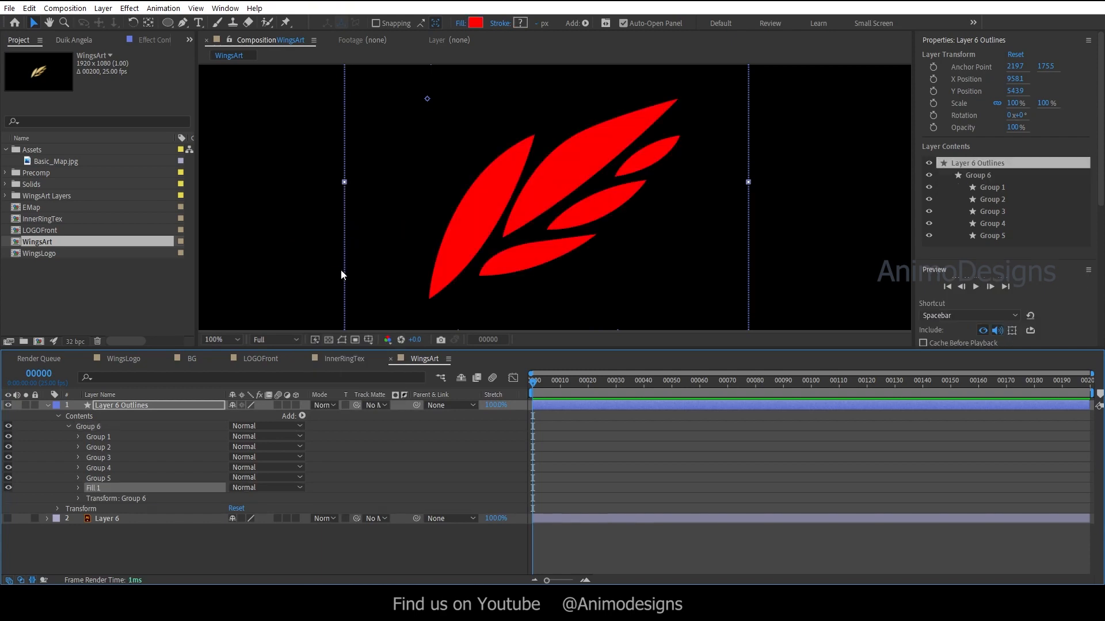
Change the shared fill colour of Group 6 to a golden orange.
left_click(79, 488)
left_click(235, 519)
left_click(865, 374)
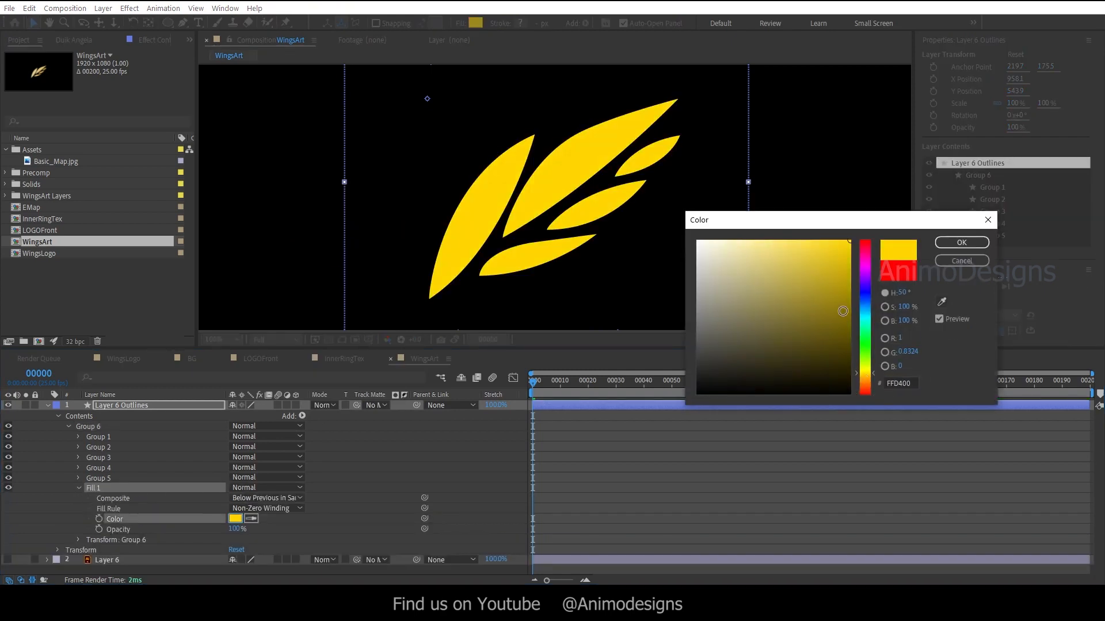
left_click_drag(842, 311, 860, 260)
left_click(869, 377)
left_click(960, 242)
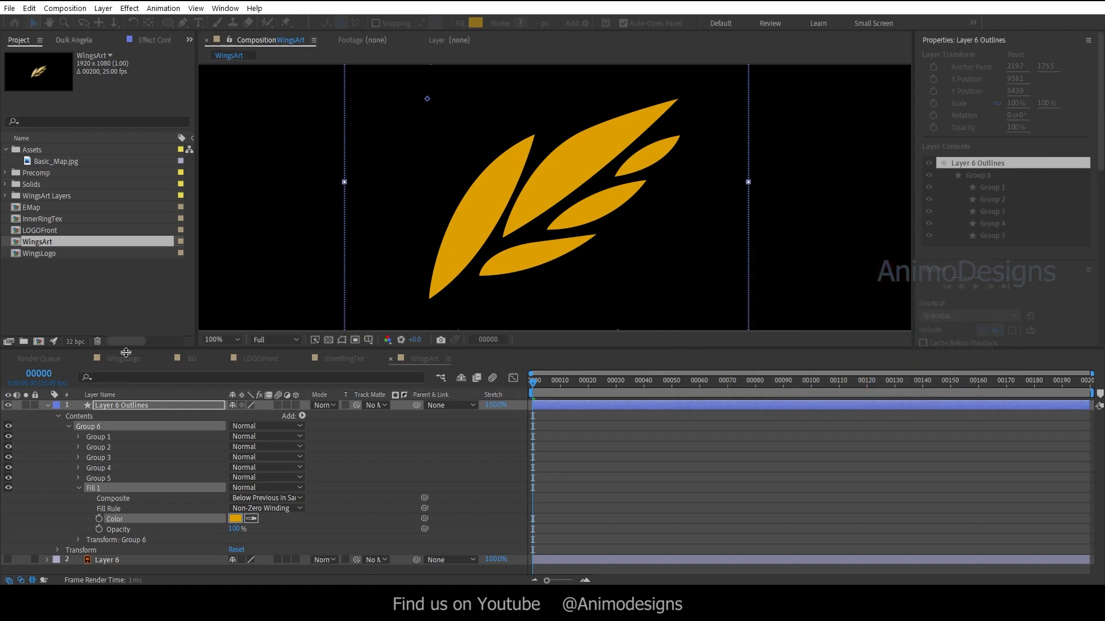
Collapse the Layer 6 Outlines layer and rename it WingRT.
left_click(48, 405)
right_click(129, 402)
left_click(174, 367)
type("WingRT")
left_click(144, 492)
Copy the WingRT layer, close the WingsArt composition, and paste the layer above BG in WingsLogo.
left_click(120, 405)
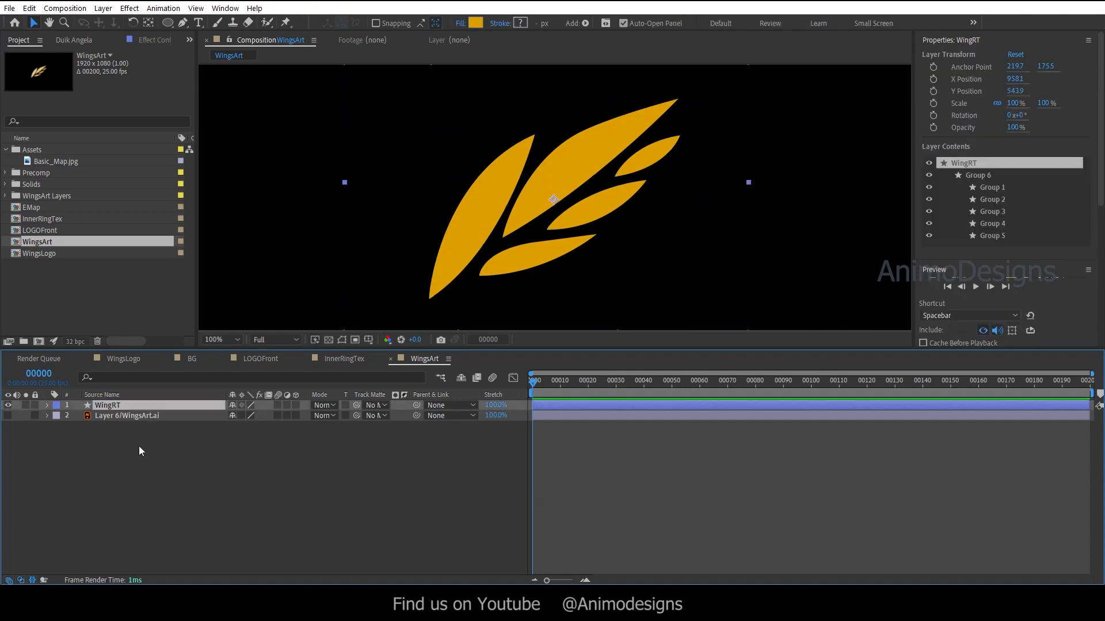
left_click(392, 358)
left_click(125, 357)
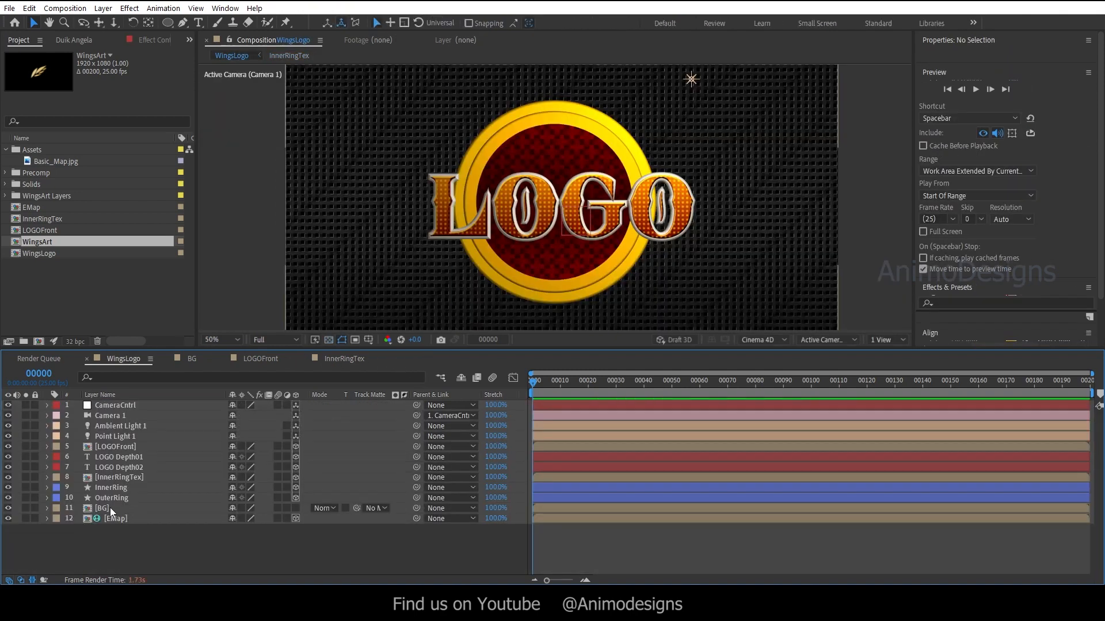
left_click(126, 509)
key("ctrl+v")
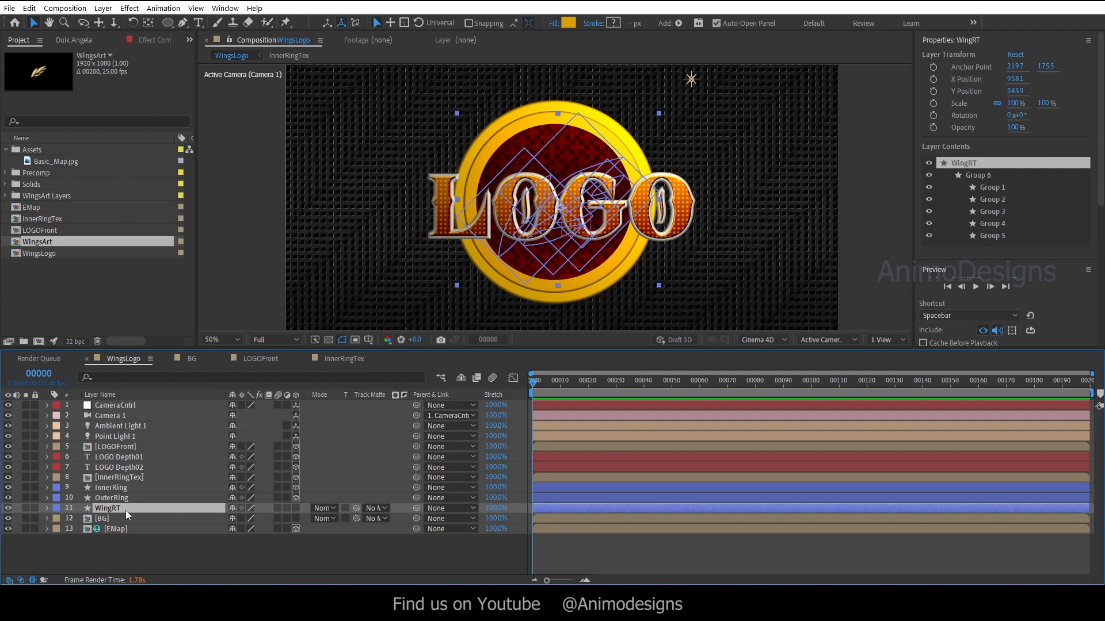
Make WingRT a 3D layer and move it to about X 1300, Y 398.
left_click(295, 508)
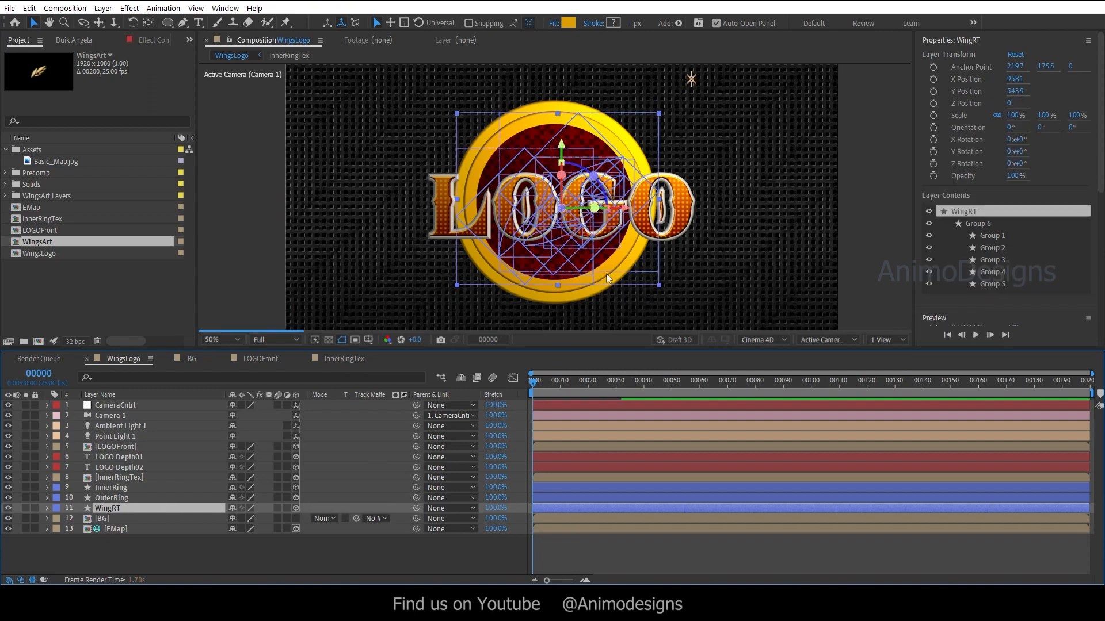
left_click_drag(639, 198, 736, 193)
left_click_drag(661, 140, 673, 93)
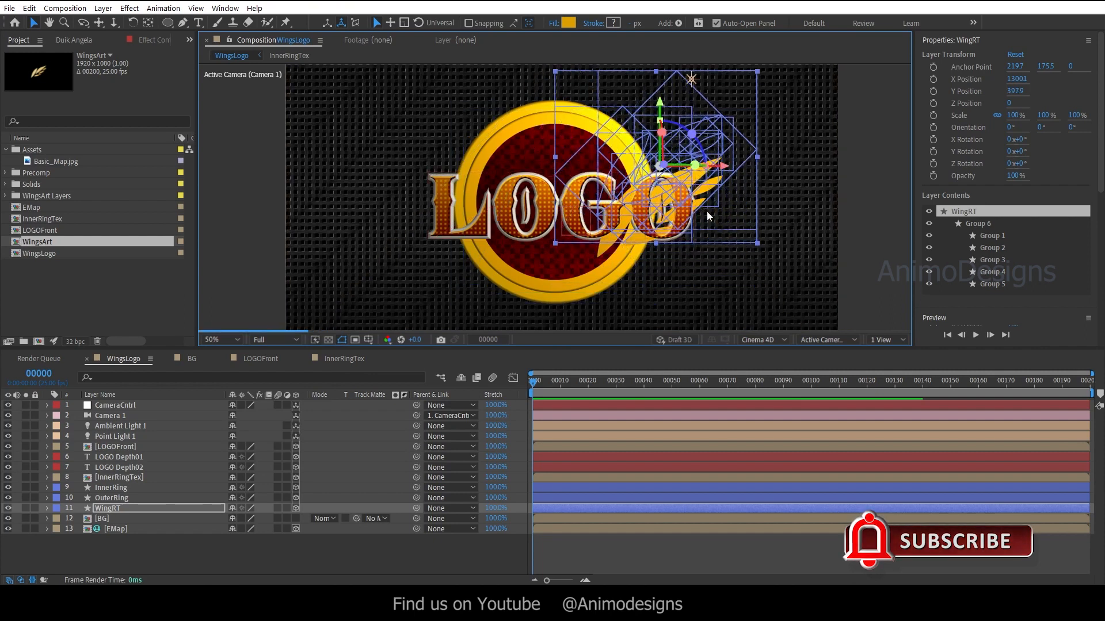
Lower the preview resolution to Half and shift WingRT horizontally to about X 1342.
left_click(275, 340)
left_click(270, 381)
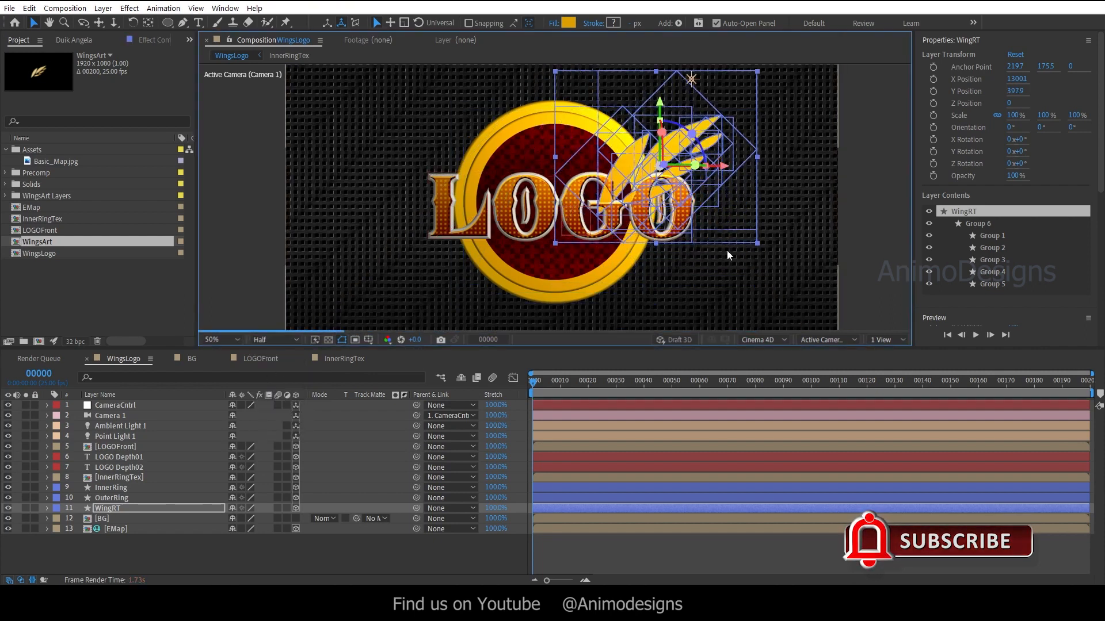
left_click_drag(726, 166, 737, 168)
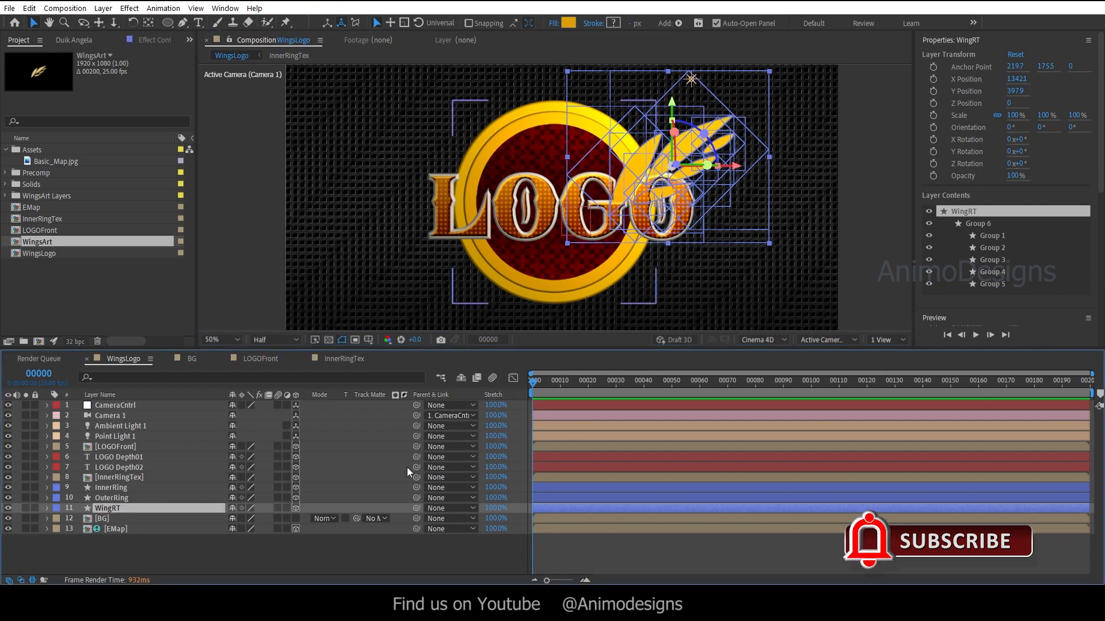
Solo the WingRT layer and expand its properties in the timeline.
left_click(27, 507)
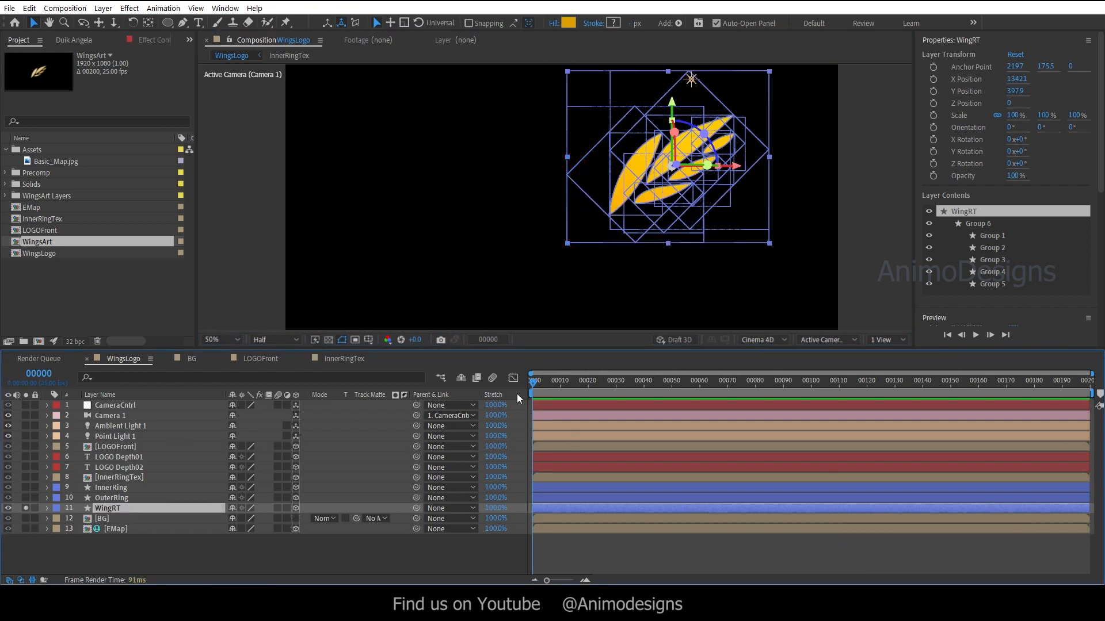
left_click(104, 543)
left_click(104, 509)
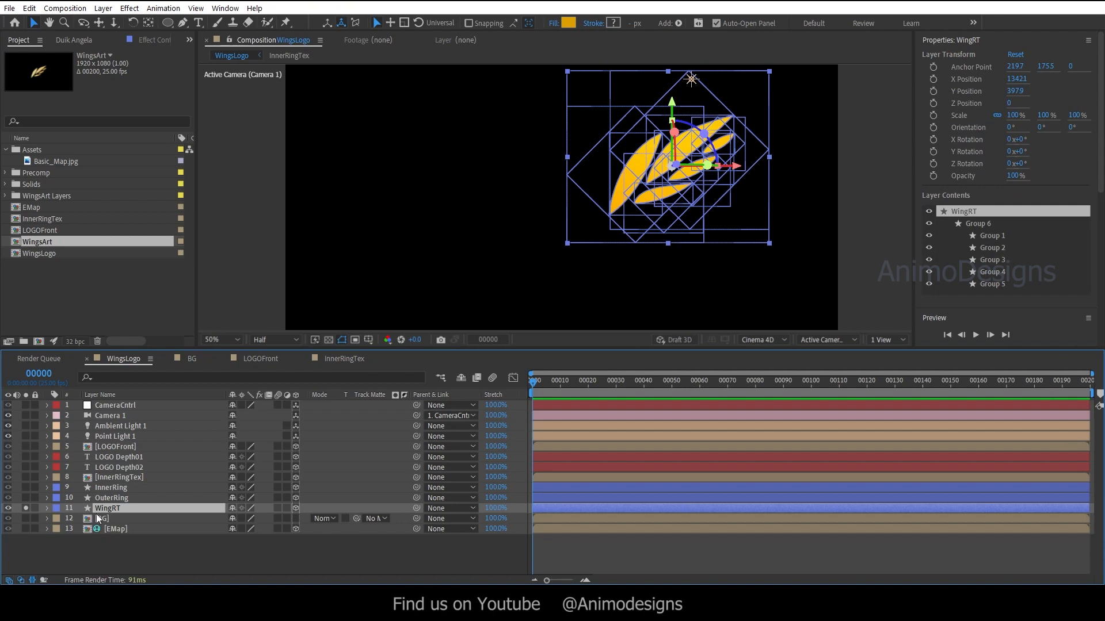
left_click(48, 508)
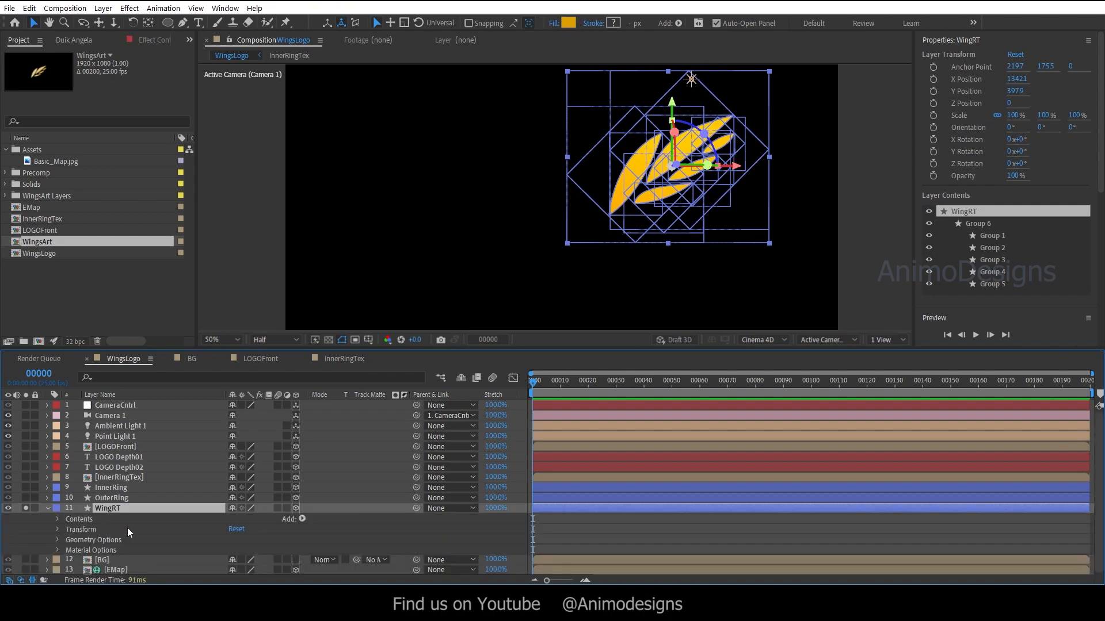
left_click_drag(219, 349, 227, 336)
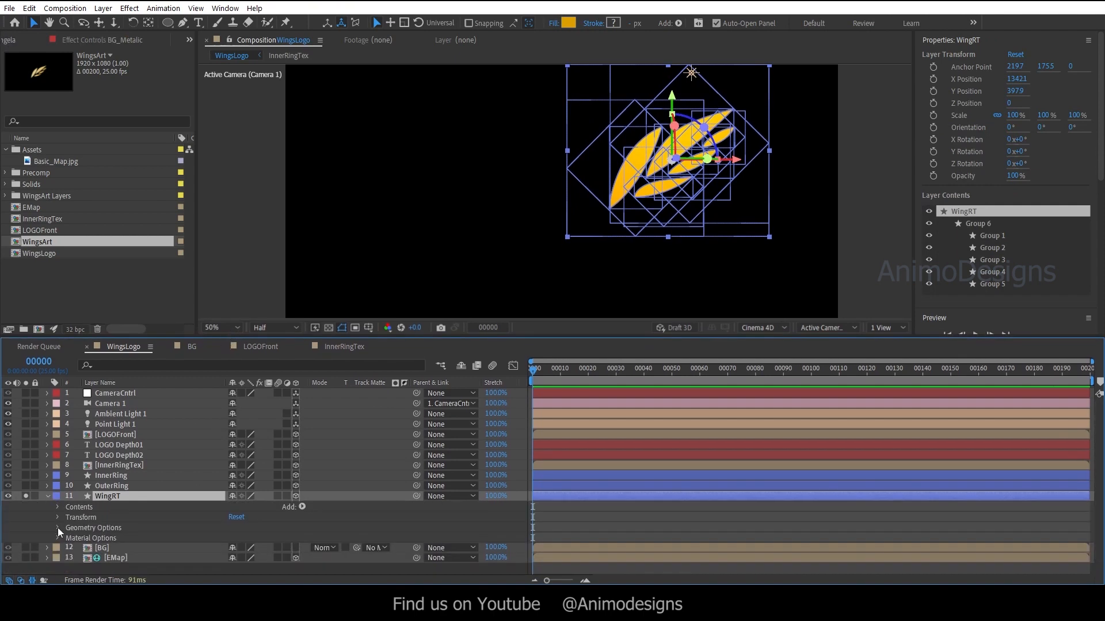
In WingRT's Geometry Options, set the Extrusion Depth to 10 and the Bevel Depth to 5.
left_click(58, 527)
scroll(252, 527, "down", 1)
left_click(233, 539)
type("5")
key("Return")
left_click(236, 538)
type("100")
key("Return")
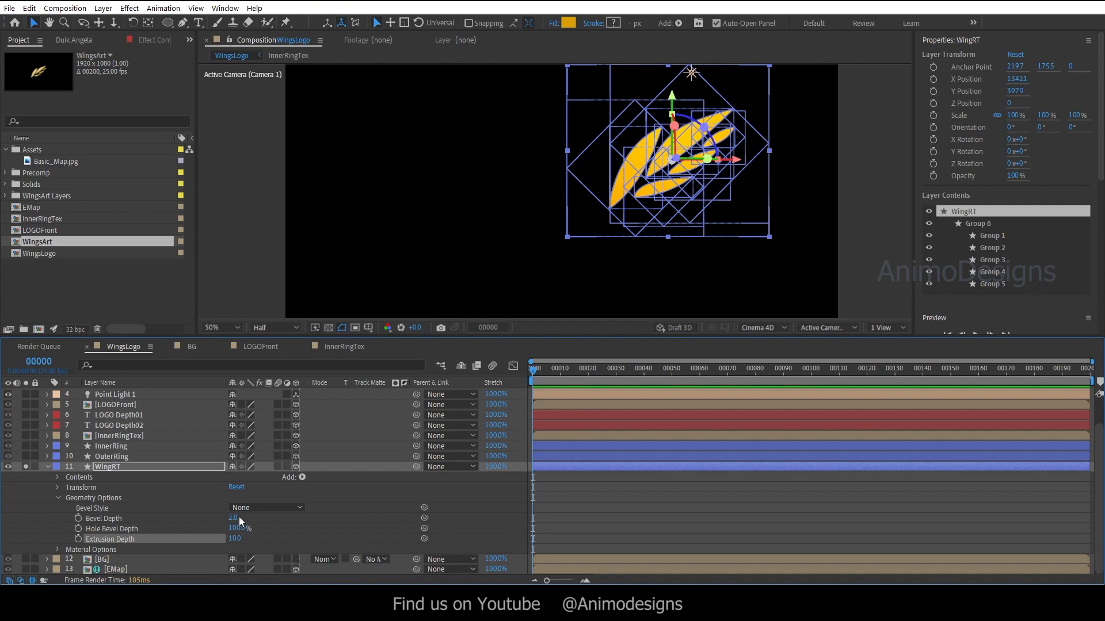
left_click(236, 518)
key("Return")
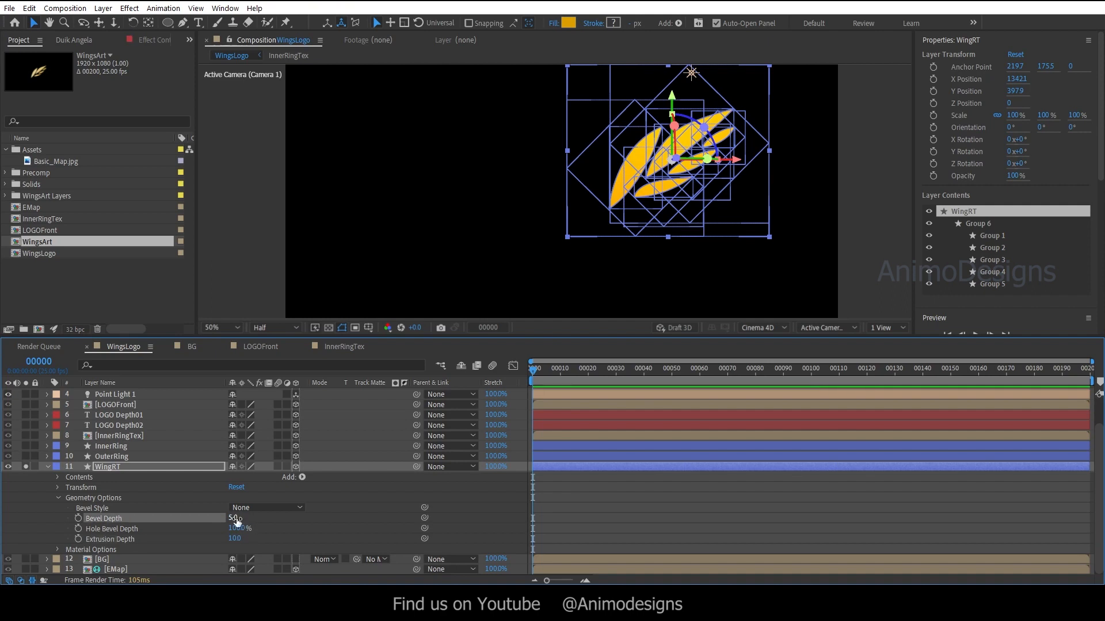
Try the Concave bevel style on the WingRT layer and inspect the wing's edges up close.
left_click(634, 544)
scroll(698, 215, "up", 1)
left_click_drag(769, 154, 564, 232)
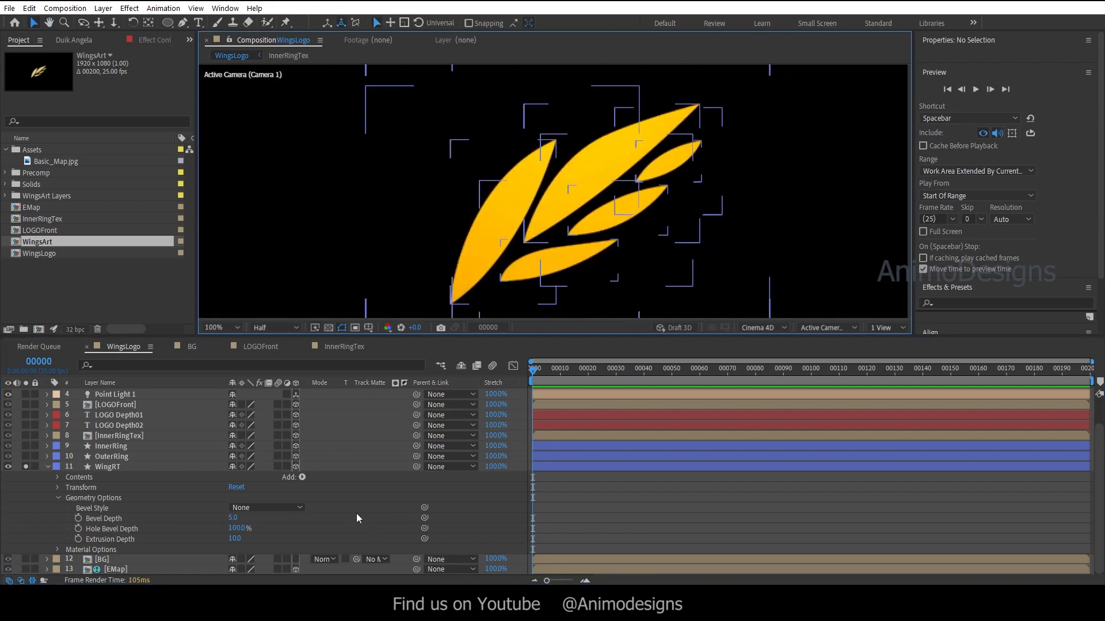
left_click(278, 508)
left_click(253, 547)
left_click(568, 501)
scroll(596, 225, "down", 1)
scroll(596, 224, "up", 1)
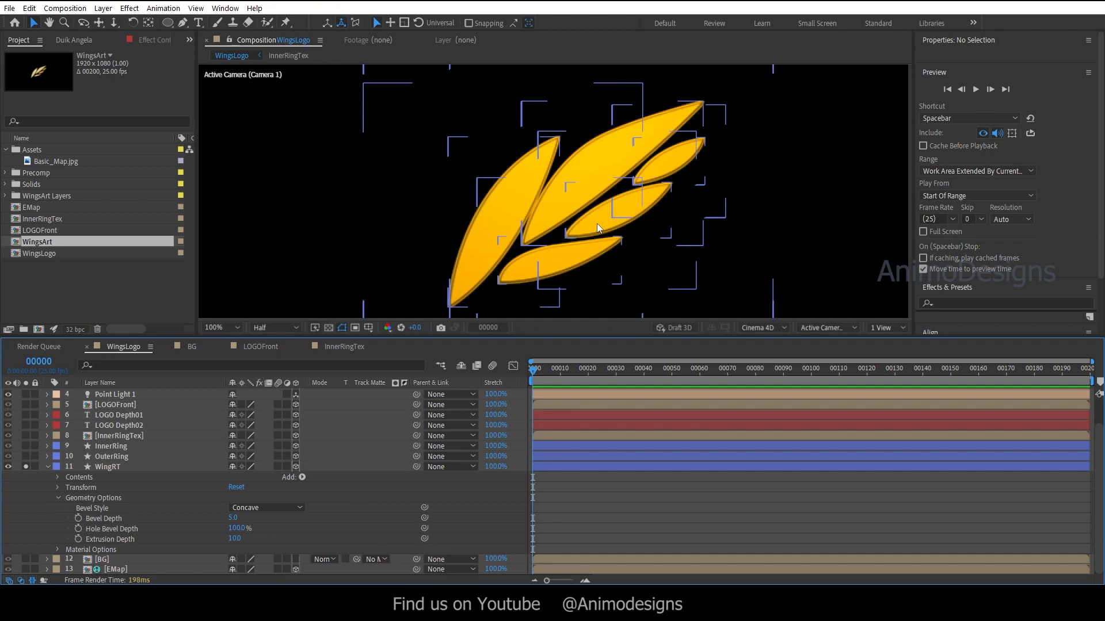
Compare WingRT's Bevel Style settings None and Concave, ending on None.
left_click(258, 507)
left_click(257, 520)
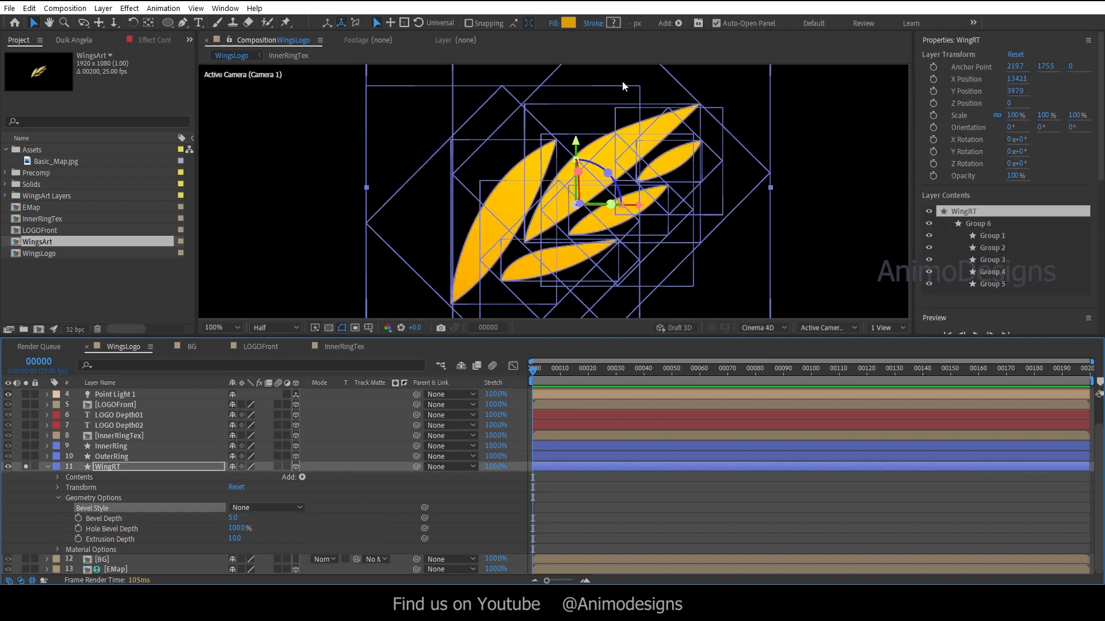
left_click(261, 508)
left_click(269, 545)
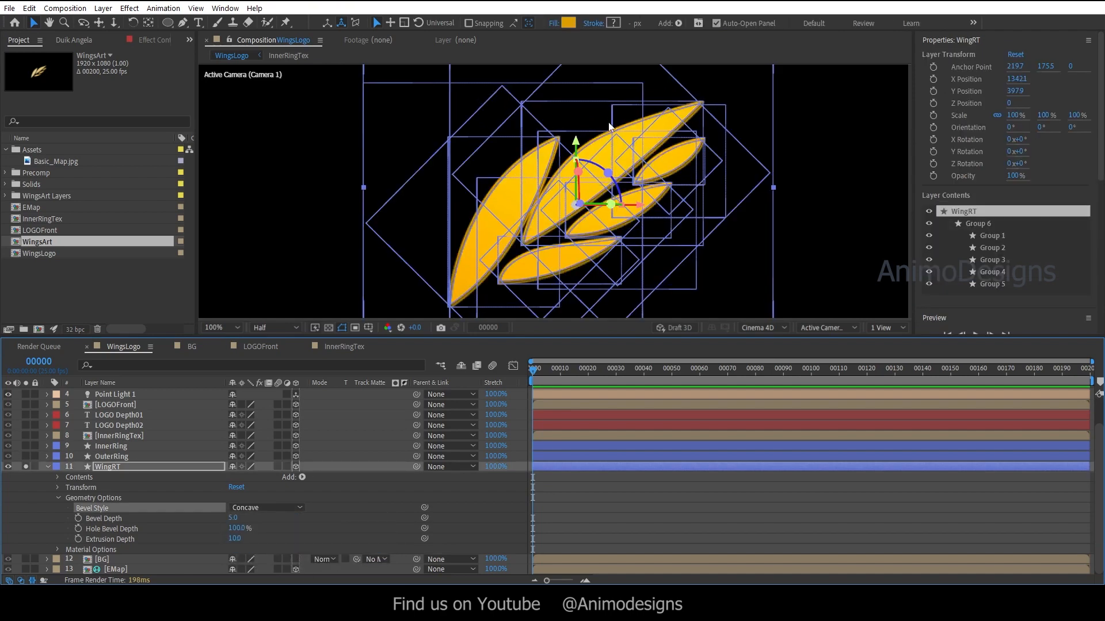
left_click(247, 509)
left_click(253, 519)
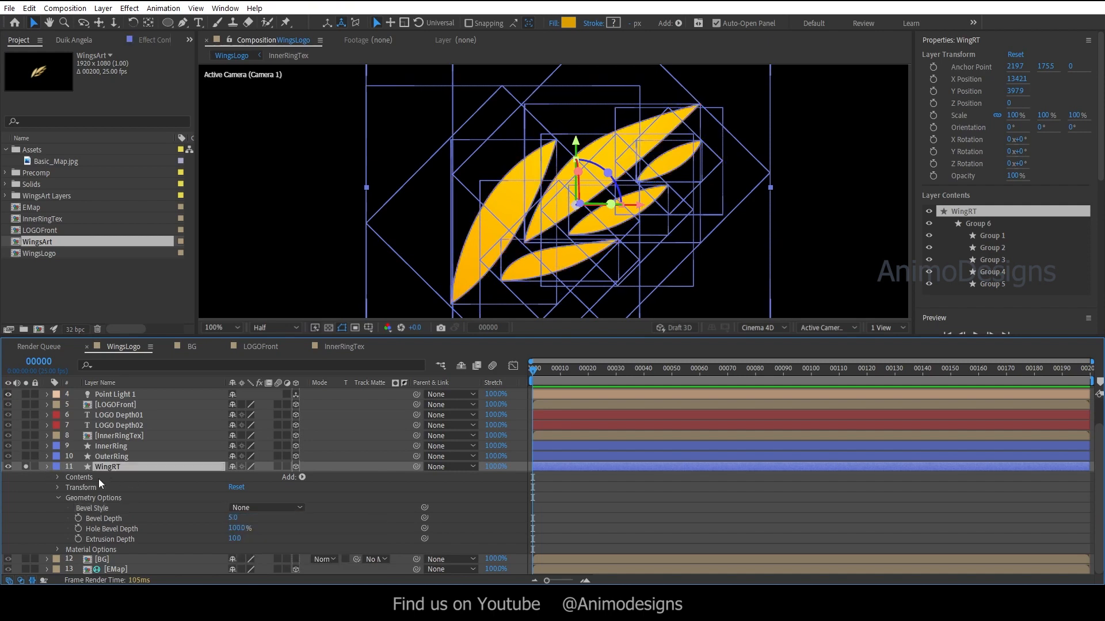
Duplicate the WingRT layer twice and rename the topmost copy WingRT Stroke.
key("ctrl+d")
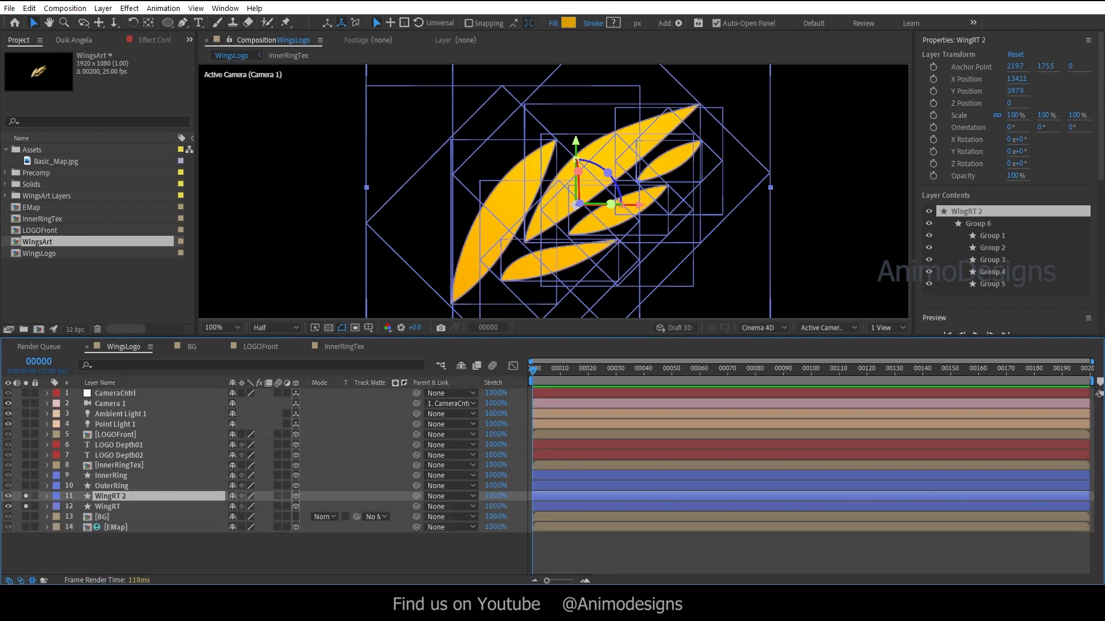
left_click(131, 542)
left_click(116, 498)
key("ctrl+d")
right_click(117, 498)
left_click(135, 462)
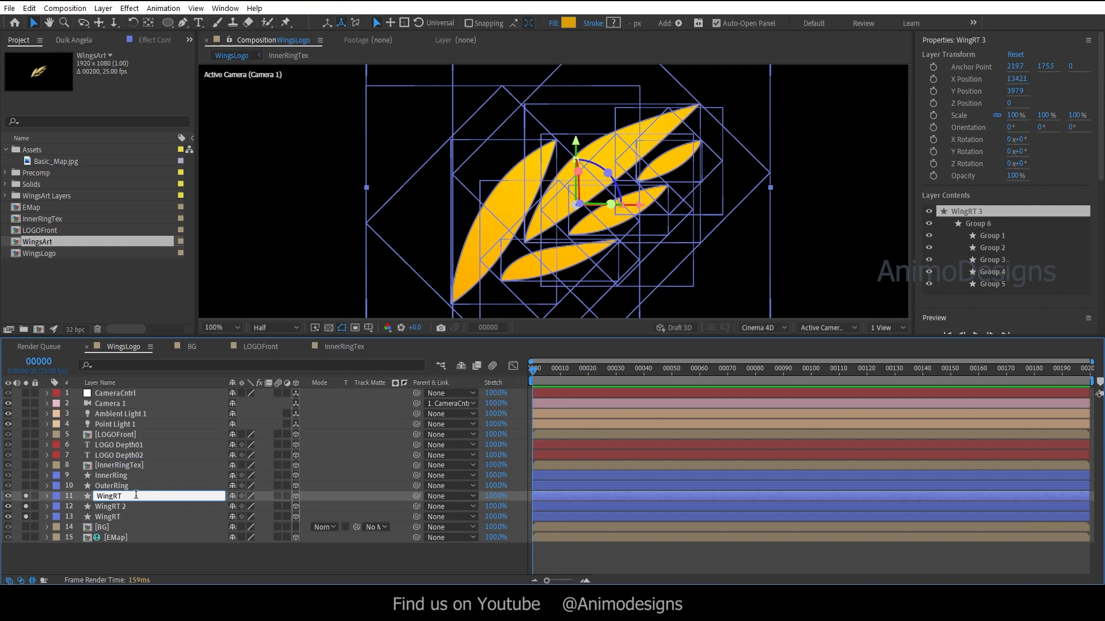
type("WingRT Stroke")
left_click(134, 546)
Delete the extra WingRT 2 layer and select WingRT Stroke.
left_click(116, 508)
key("Delete")
left_click(115, 496)
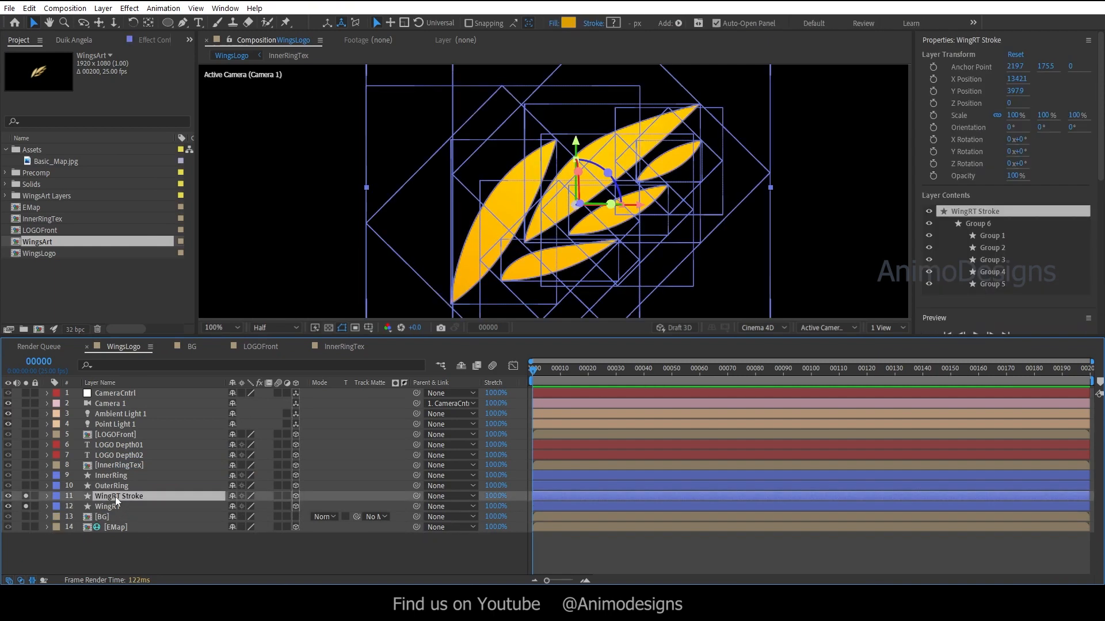
Hide the fill of the WingRT Stroke layer's Group 6 and add a stroke to that group.
left_click(47, 495)
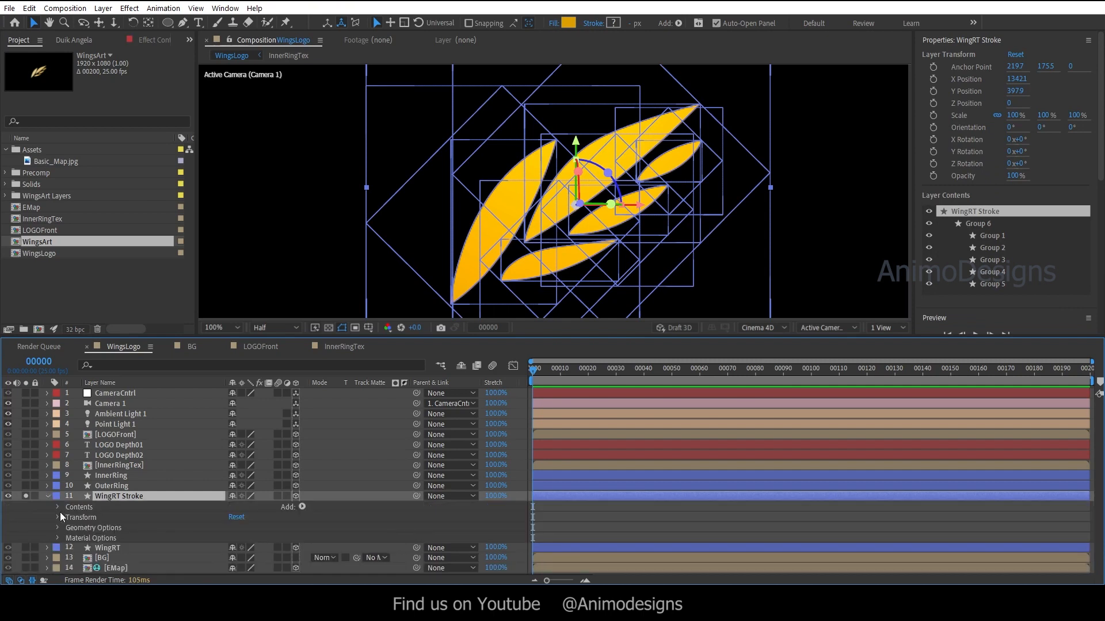
scroll(148, 508, "down", 2)
left_click(95, 527)
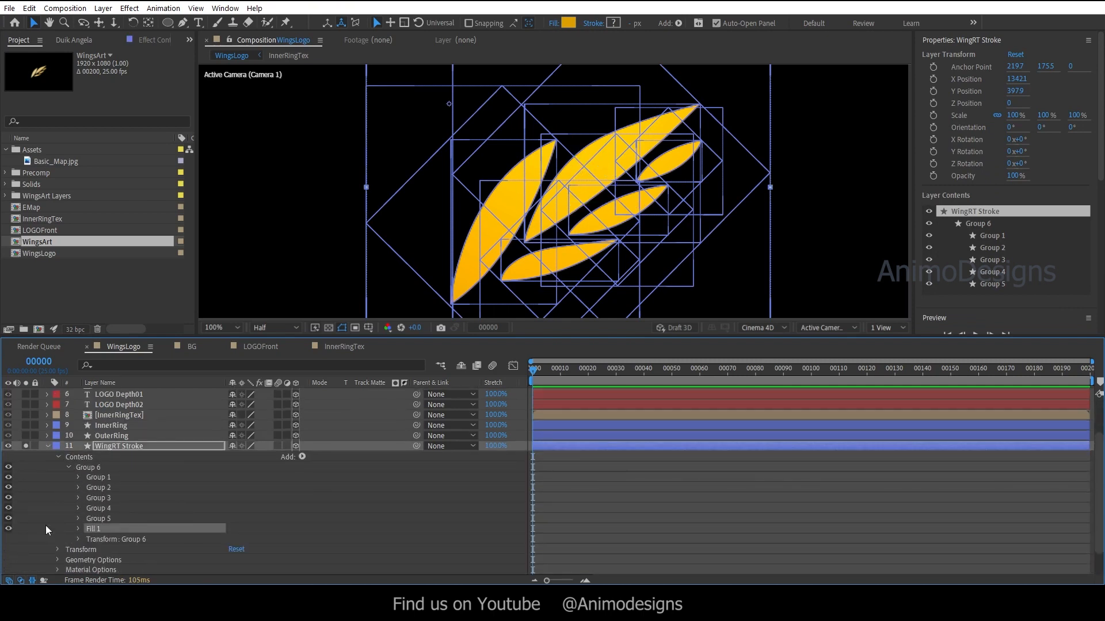
left_click(9, 528)
left_click(302, 457)
left_click(345, 282)
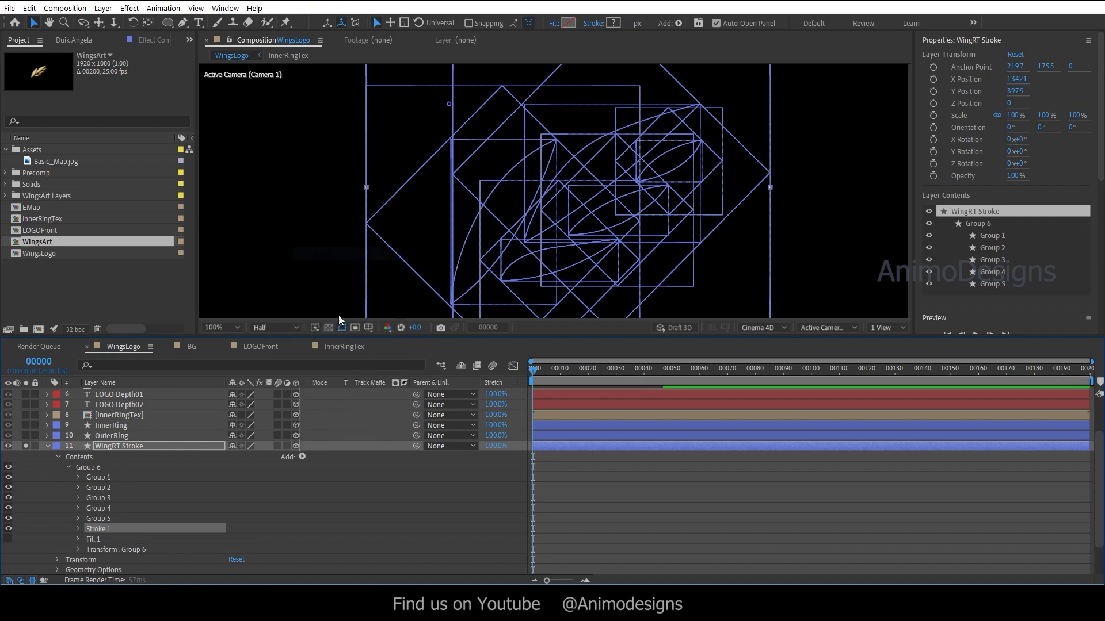
left_click(567, 452)
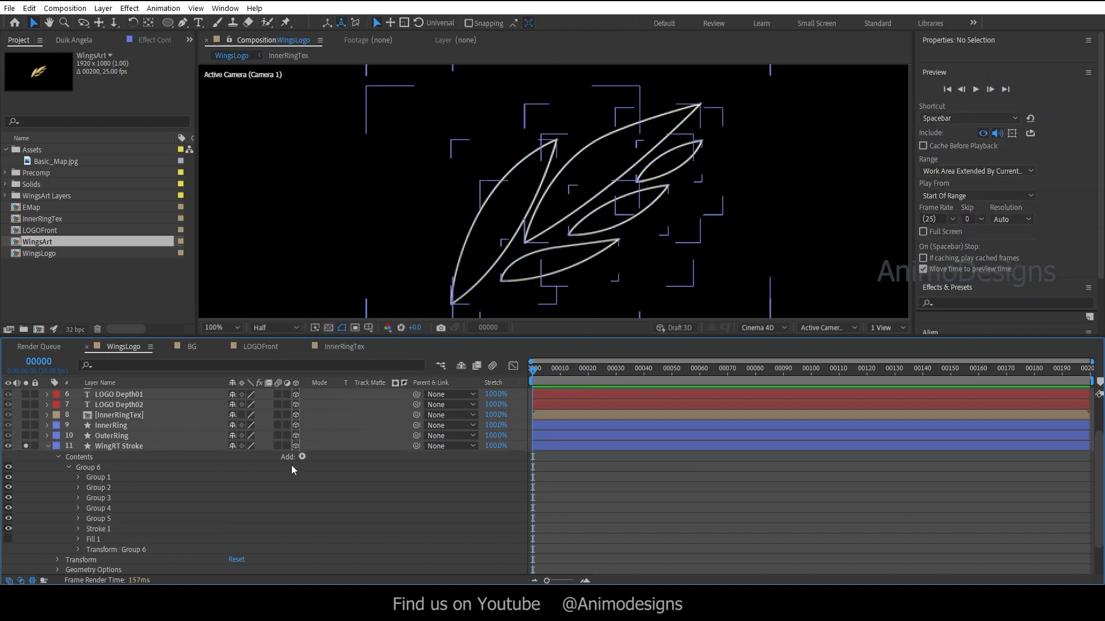
Set the Stroke Width of Stroke 1 on the WingRT Stroke layer to 3.
left_click(94, 528)
left_click(79, 529)
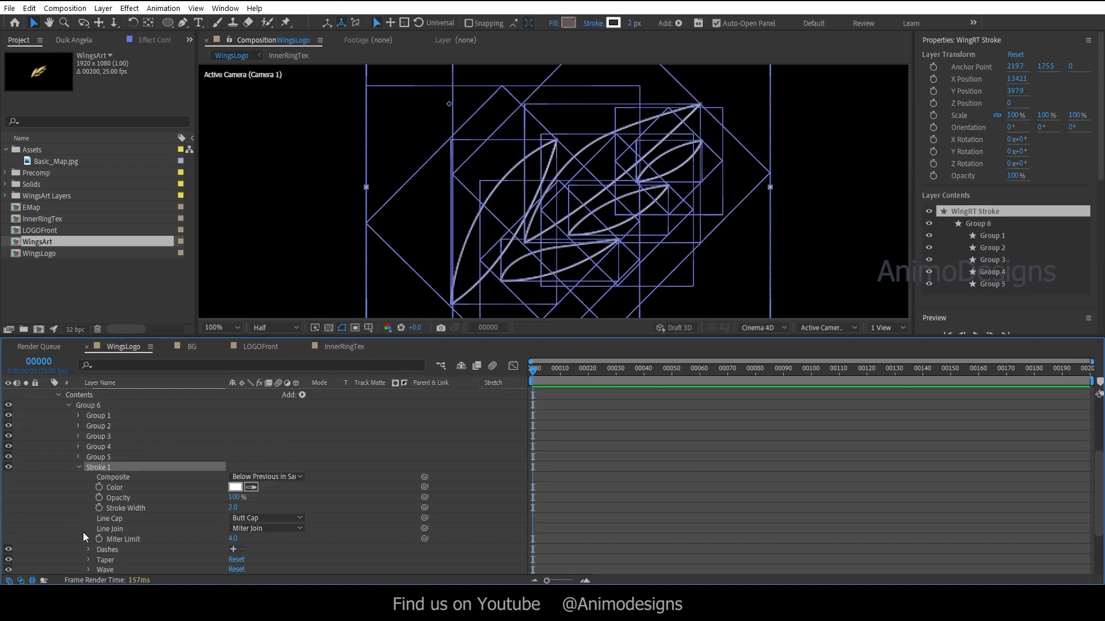
left_click(234, 508)
type("3")
key("Return")
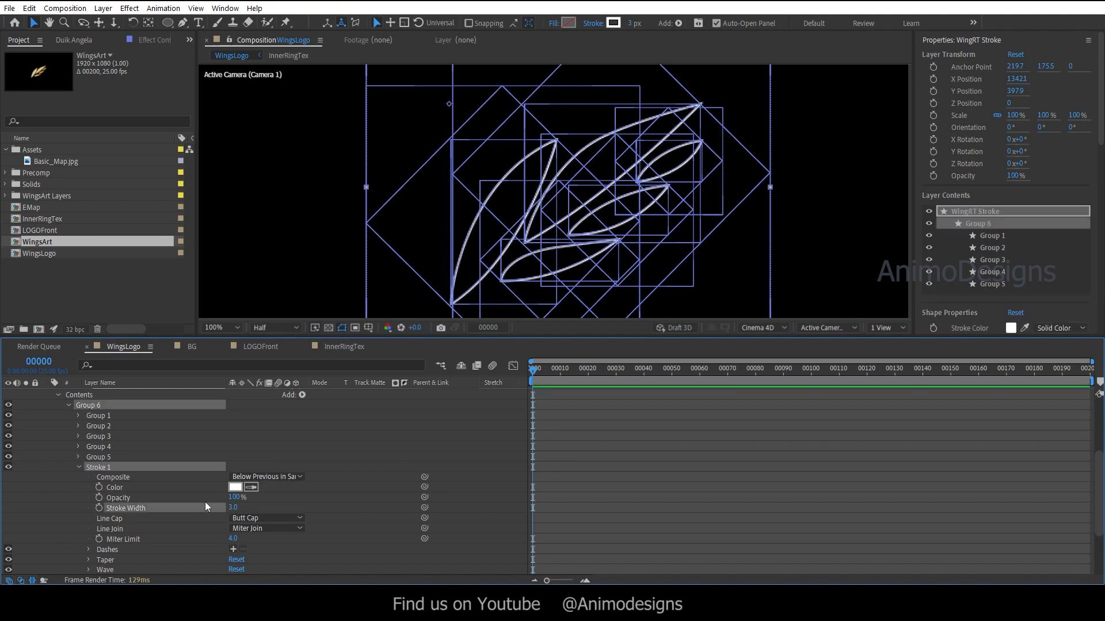
Color Stroke 1 of the WingRT Stroke layer golden yellow FFC300 and check the layer's geometry options.
left_click(236, 487)
left_click(867, 374)
left_click(841, 266)
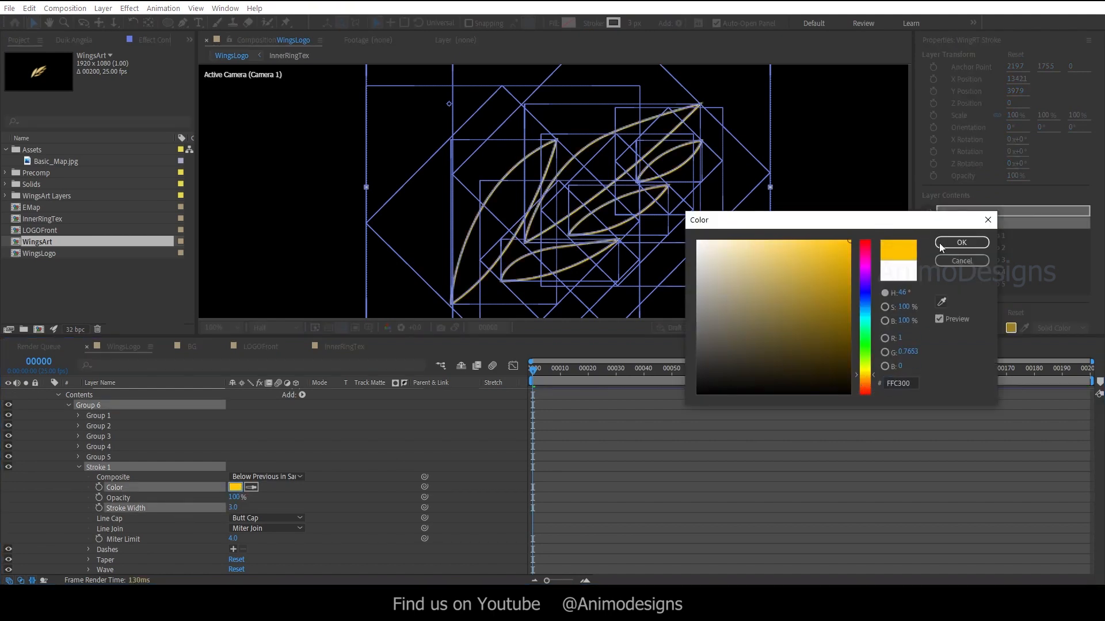
left_click(962, 245)
left_click(596, 481)
left_click(81, 467)
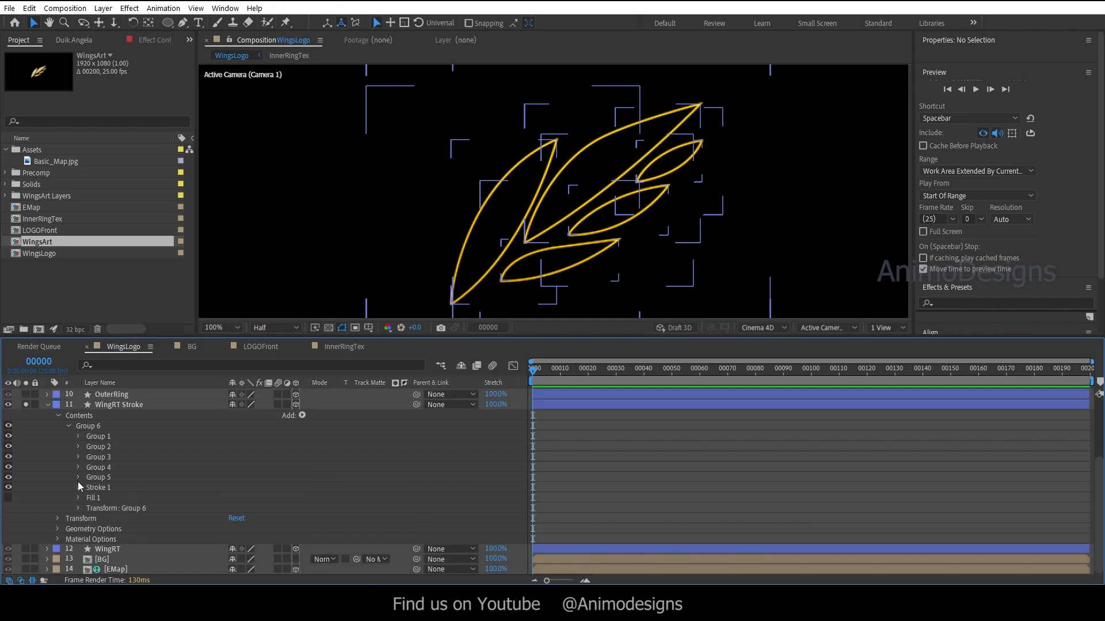
left_click(58, 529)
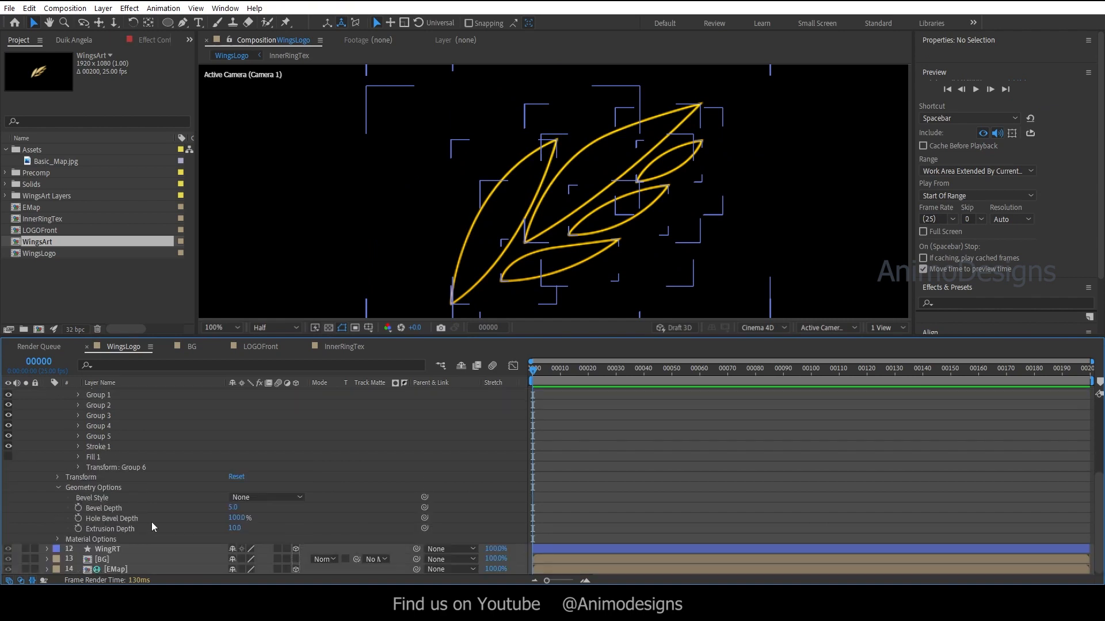
scroll(150, 522, "up", 5)
left_click(47, 498)
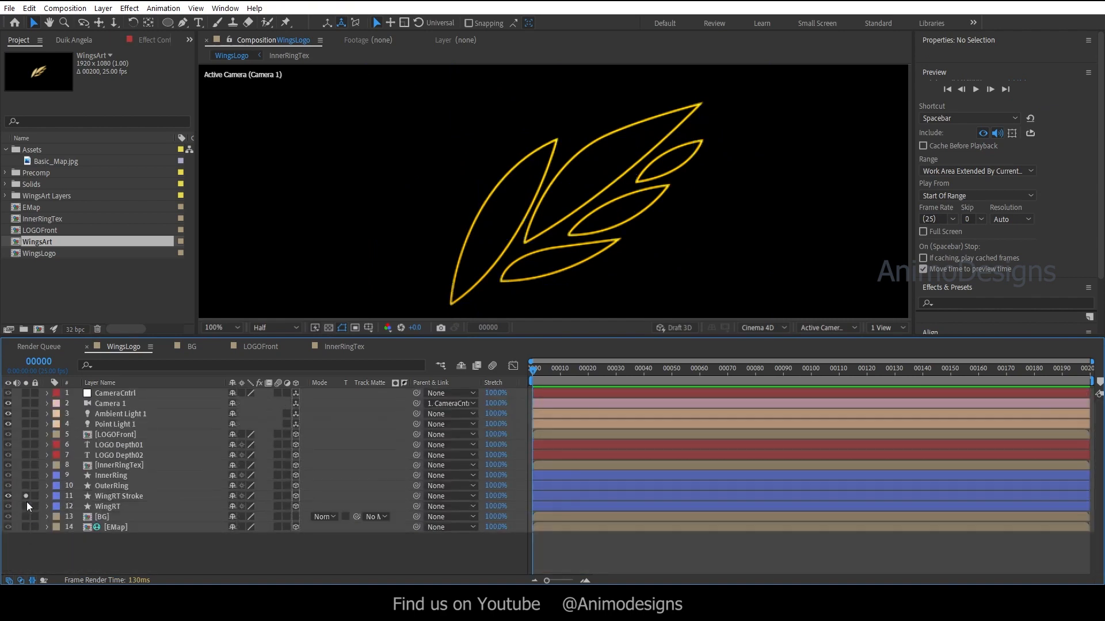
Solo WingRT as well, move WingRT Stroke forward to Z position -6 in the Top view, and return to the active camera.
left_click(26, 506)
left_click(107, 497)
left_click(839, 328)
left_click(823, 415)
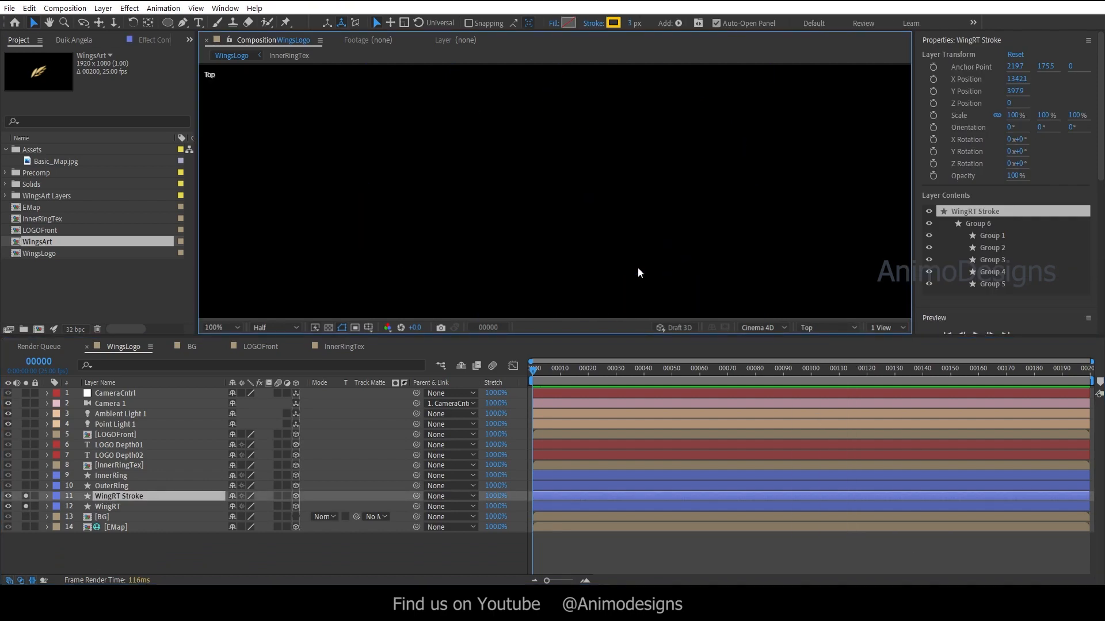
left_click_drag(612, 240, 613, 144)
scroll(613, 144, "up", 1)
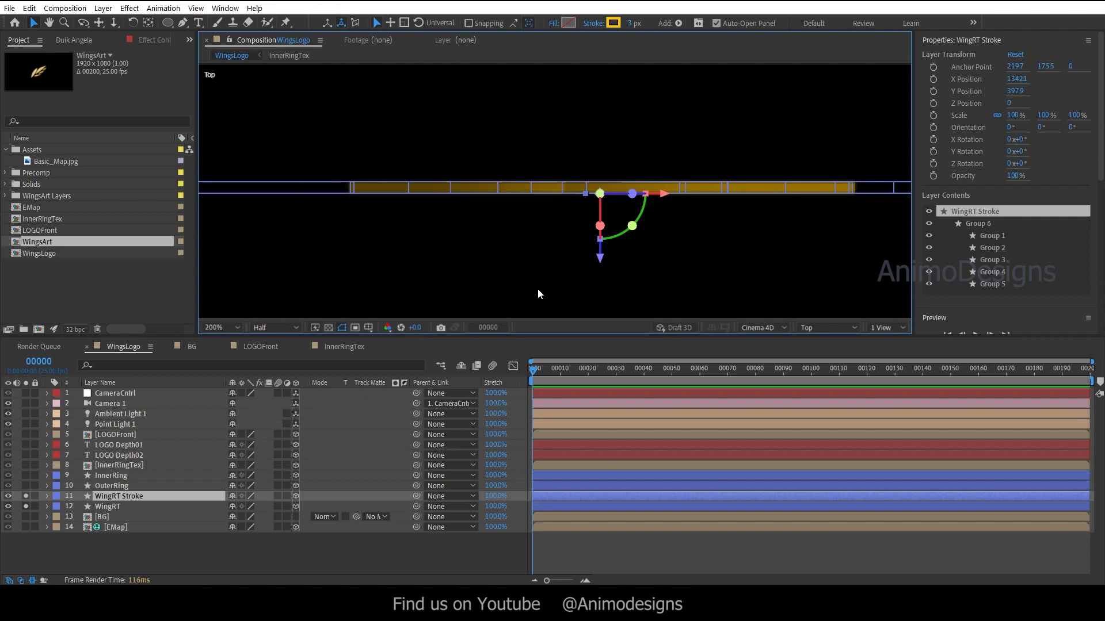
left_click_drag(598, 256, 603, 268)
left_click(828, 327)
left_click(823, 373)
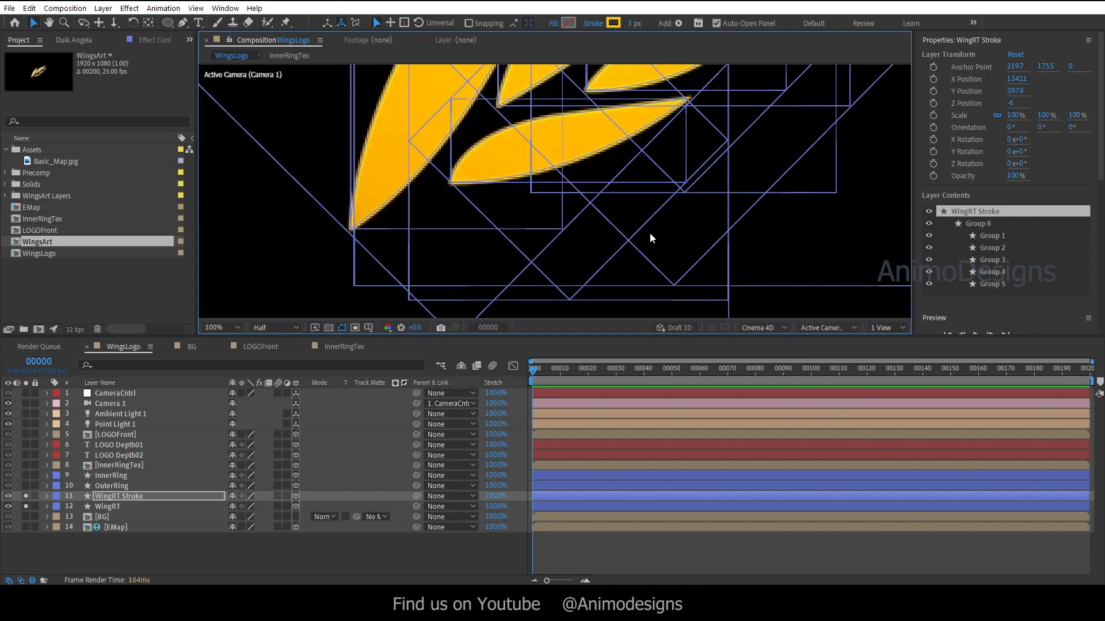
Set the Bevel Style of the WingRT Stroke layer to Angular.
left_click(654, 547)
left_click_drag(605, 150, 599, 233)
scroll(599, 233, "up", 1)
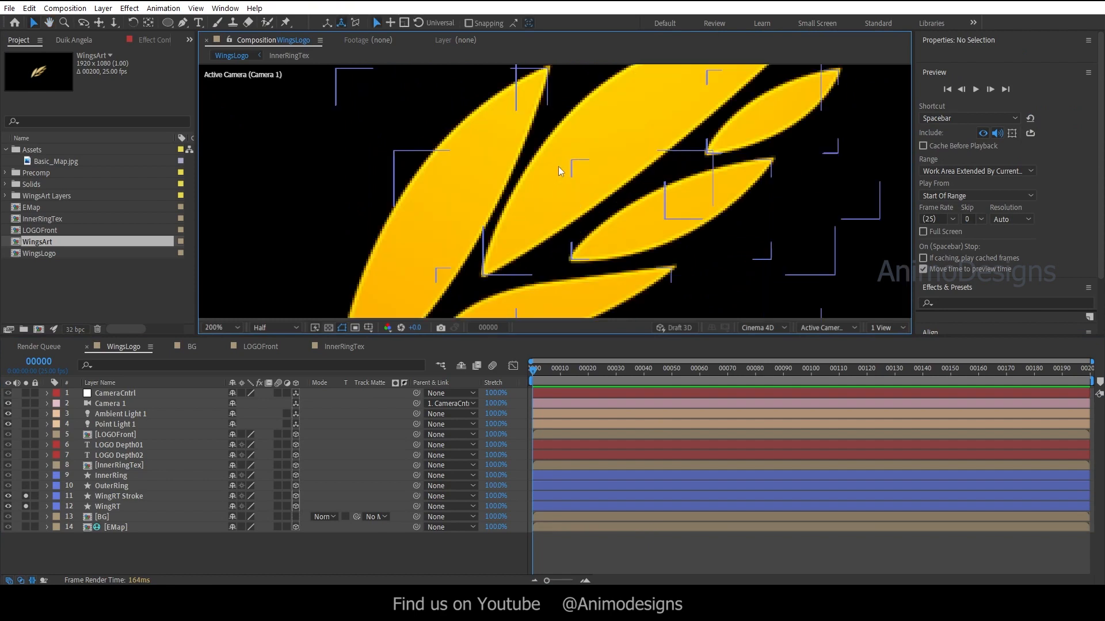
left_click(112, 493)
left_click(47, 496)
scroll(75, 480, "up", 2)
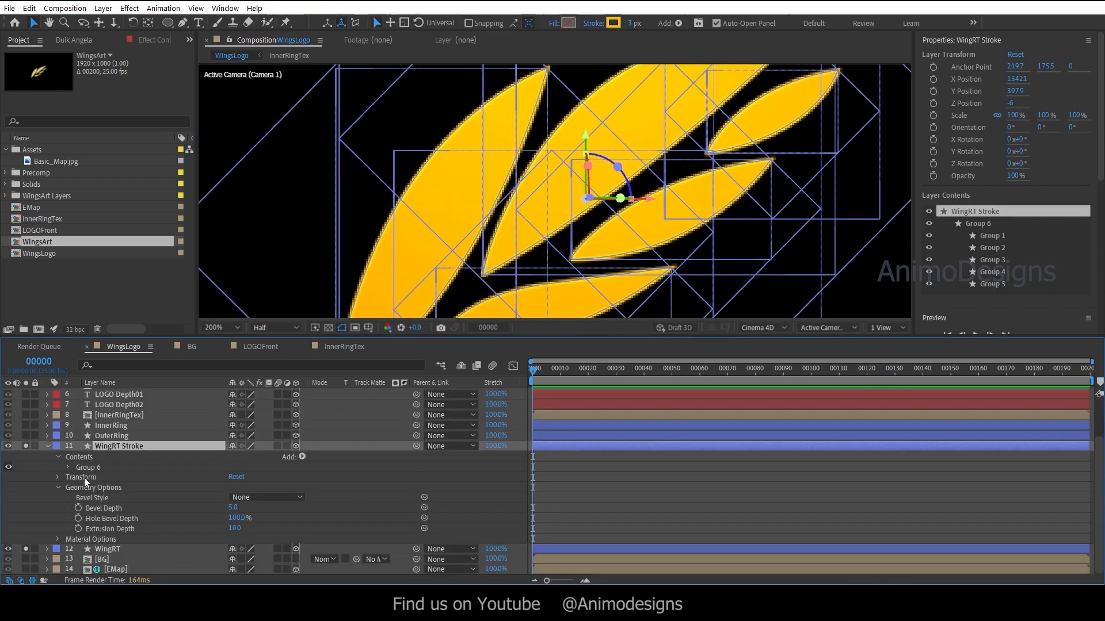
left_click(247, 498)
left_click(258, 523)
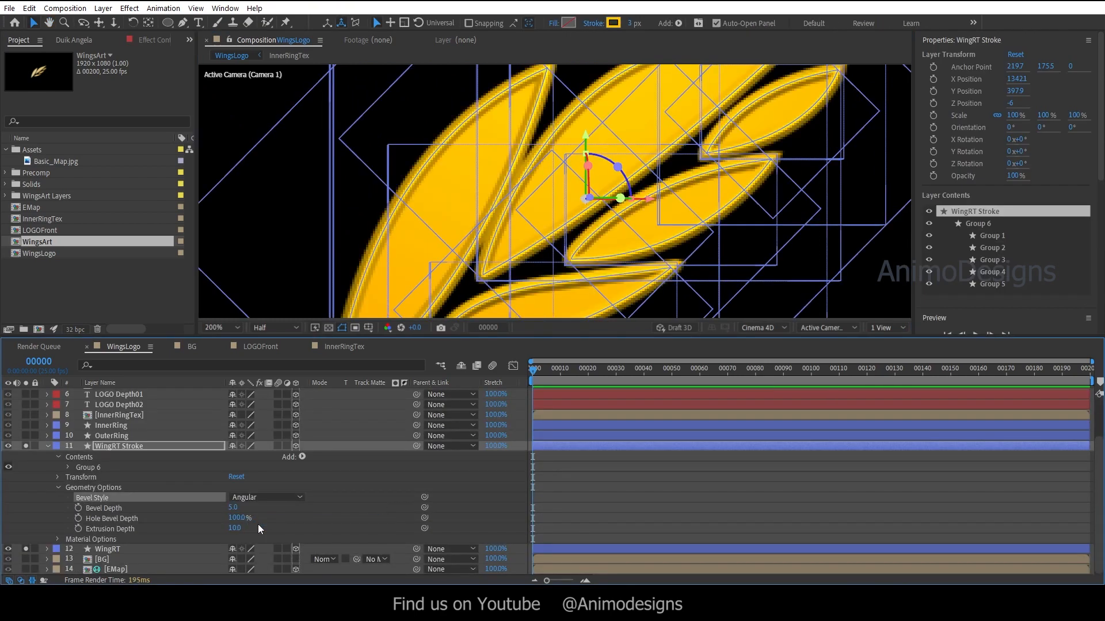
Set the Bevel Depth of the WingRT Stroke layer to 3.
left_click(596, 451)
scroll(585, 178, "down", 1)
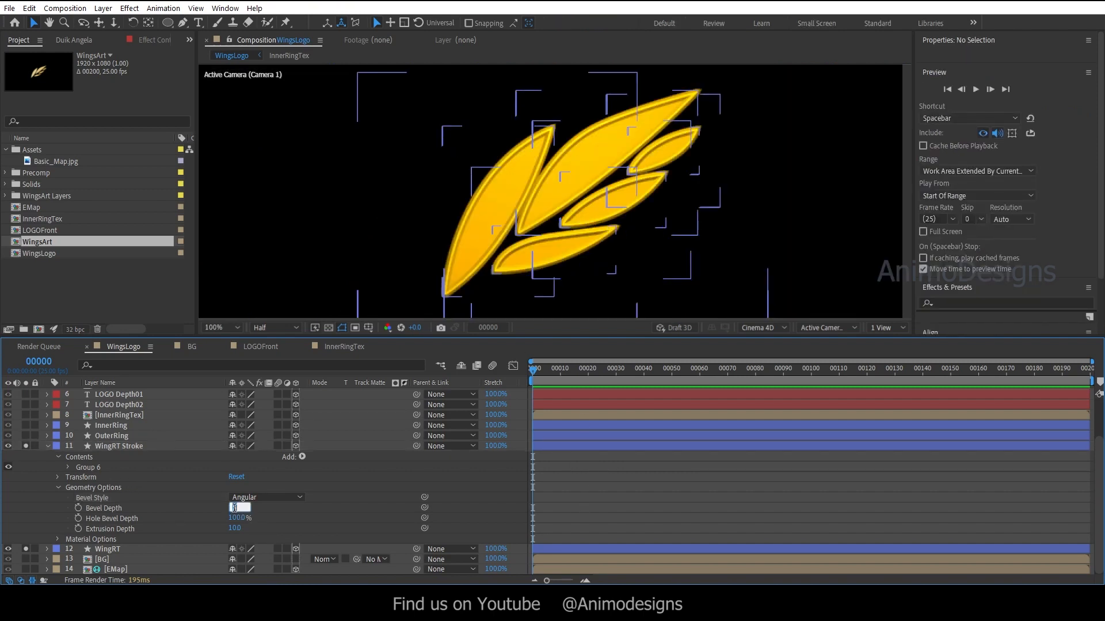
type("3")
key("Return")
left_click(570, 478)
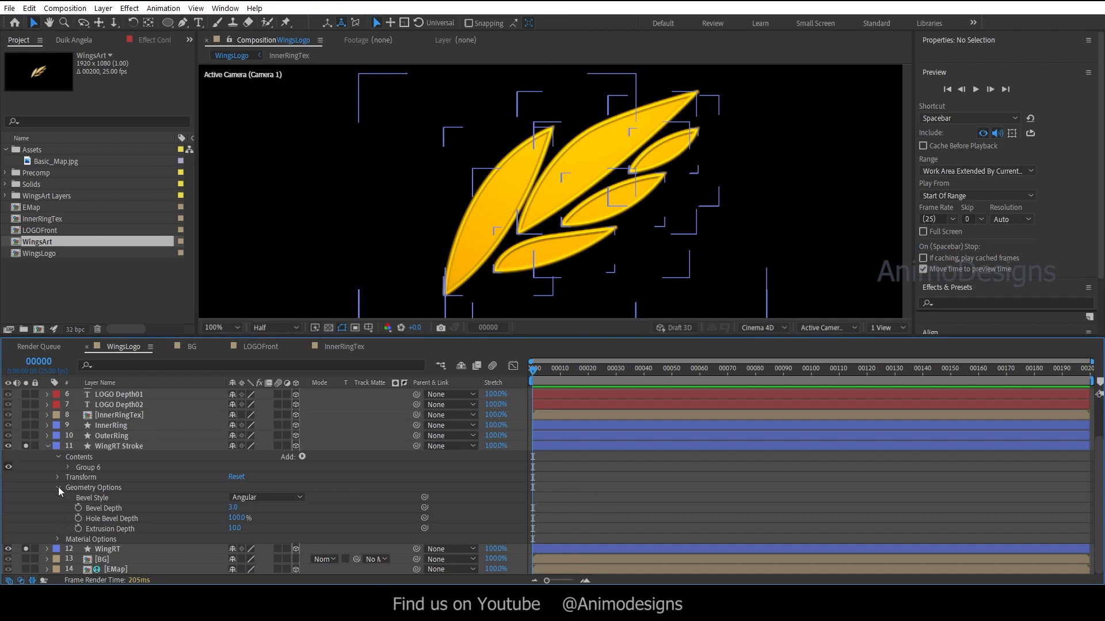
Turn off solo for WingRT and WingRT Stroke to show the whole logo, and clear the selection.
left_click(59, 488)
left_click(99, 486)
left_click(49, 487)
left_click(109, 505)
scroll(644, 247, "down", 1)
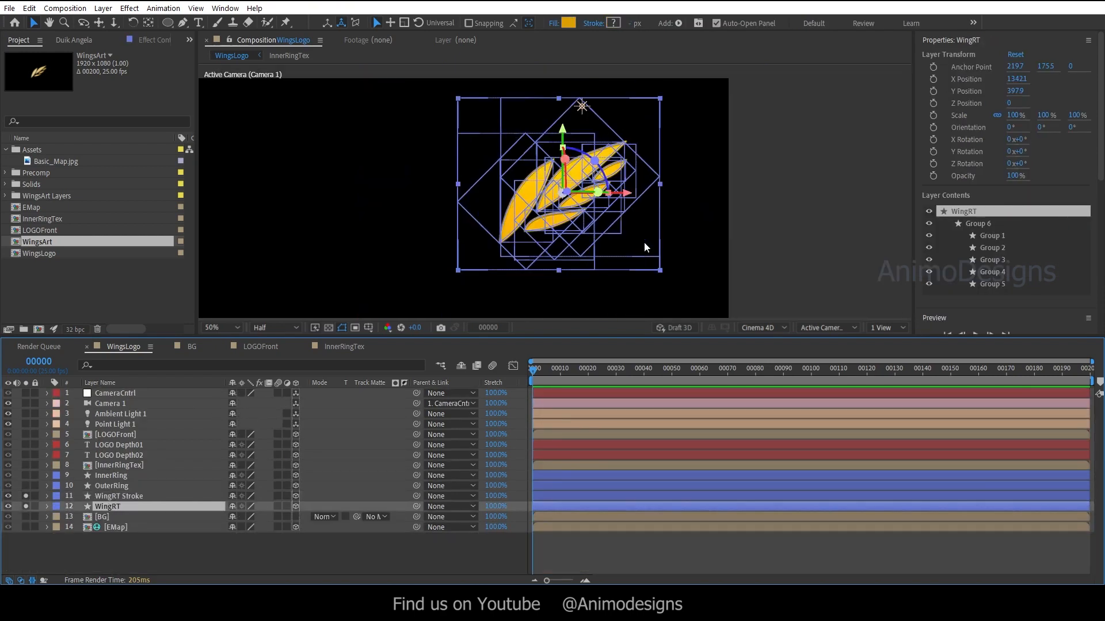
left_click_drag(26, 506, 27, 496)
key("F2")
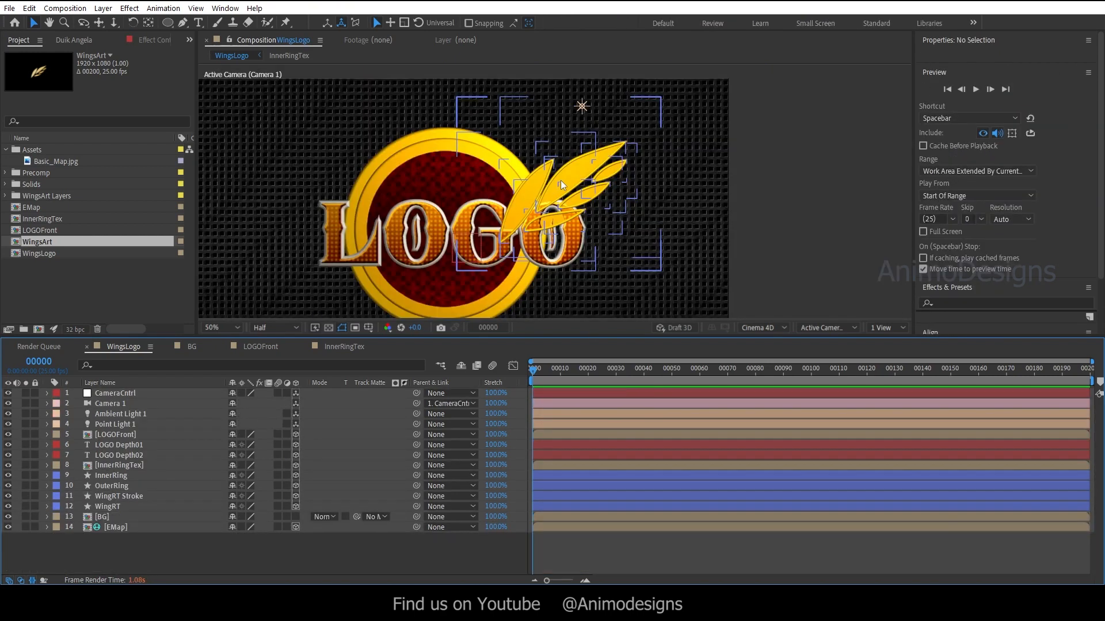
Move WingRT Stroke and WingRT together behind the rings in the Top view, to about Z 138 and 144.
left_click(126, 494)
left_click(115, 506, "shift")
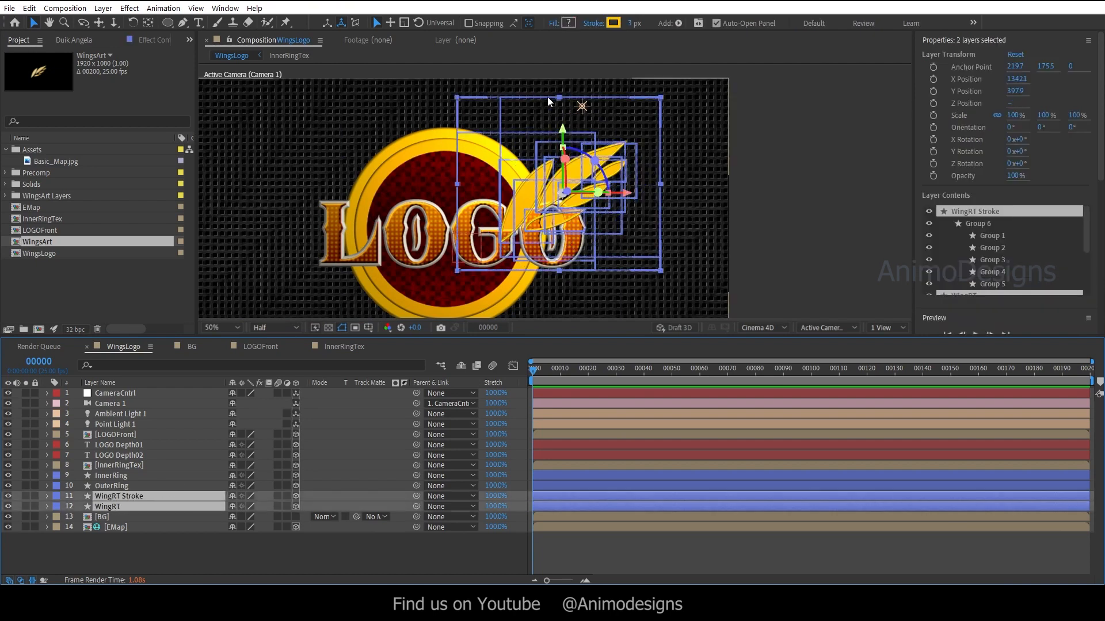
left_click(826, 330)
left_click(823, 403)
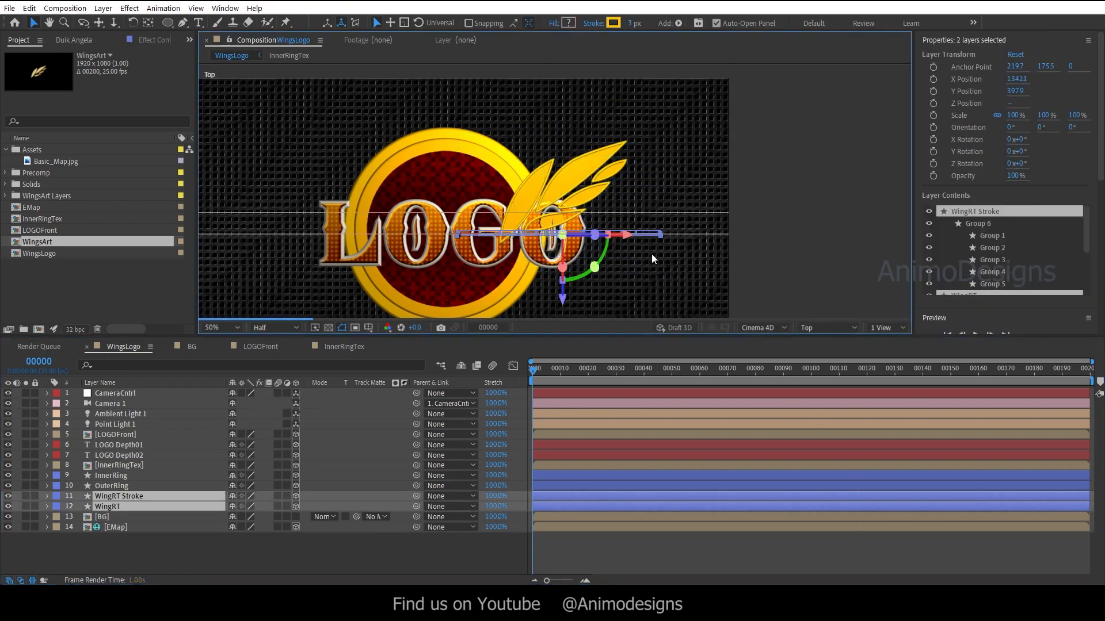
left_click_drag(565, 297, 565, 257)
left_click(822, 328)
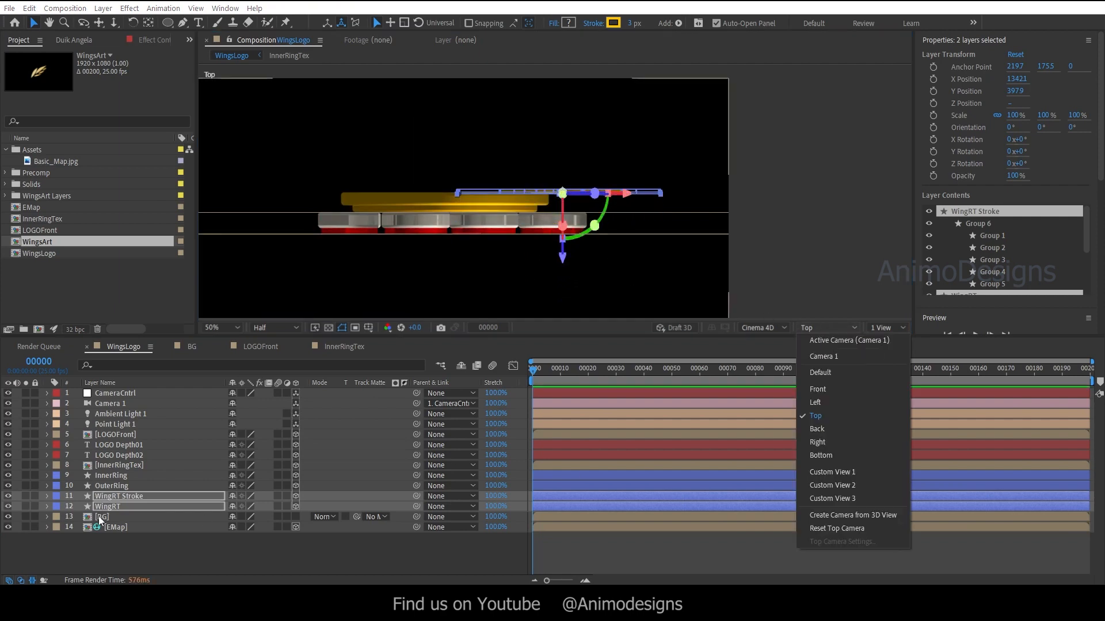
left_click(289, 160)
key("space")
left_click_drag(363, 256, 440, 252)
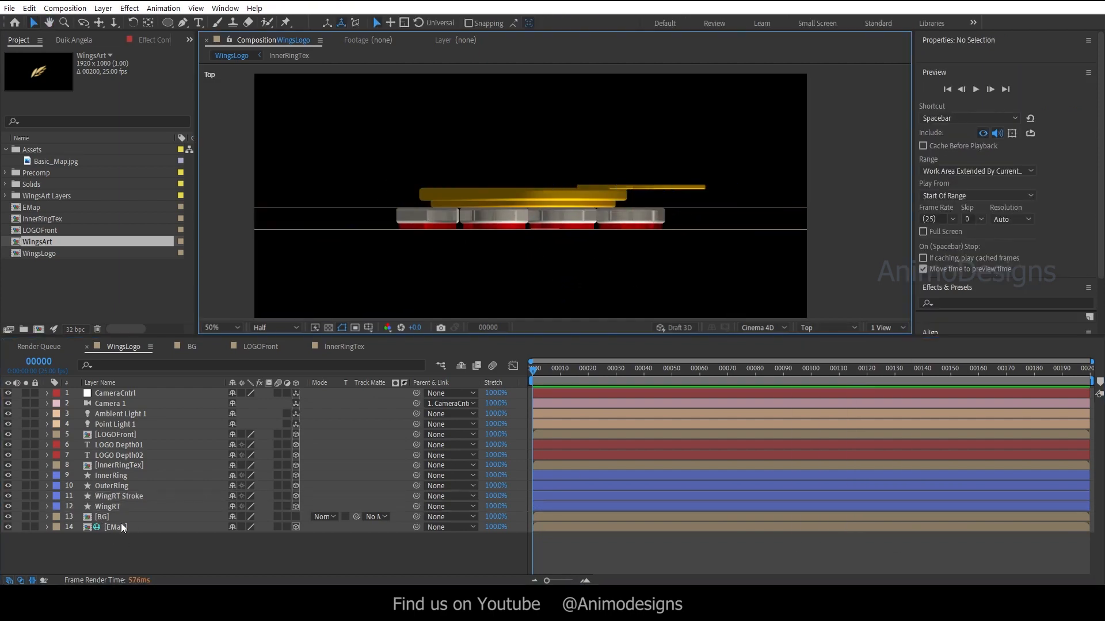
Duplicate WingRT Stroke and WingRT and place both copies above the originals in the layer stack.
left_click(124, 496)
left_click(118, 507, "ctrl")
key("ctrl+d")
left_click_drag(129, 498, 139, 502)
left_click(140, 550)
Rename the copied layers WingRT Stroke 2 and WingRT 2 as WingLT Stroke and WingLT.
right_click(135, 496)
left_click(161, 463)
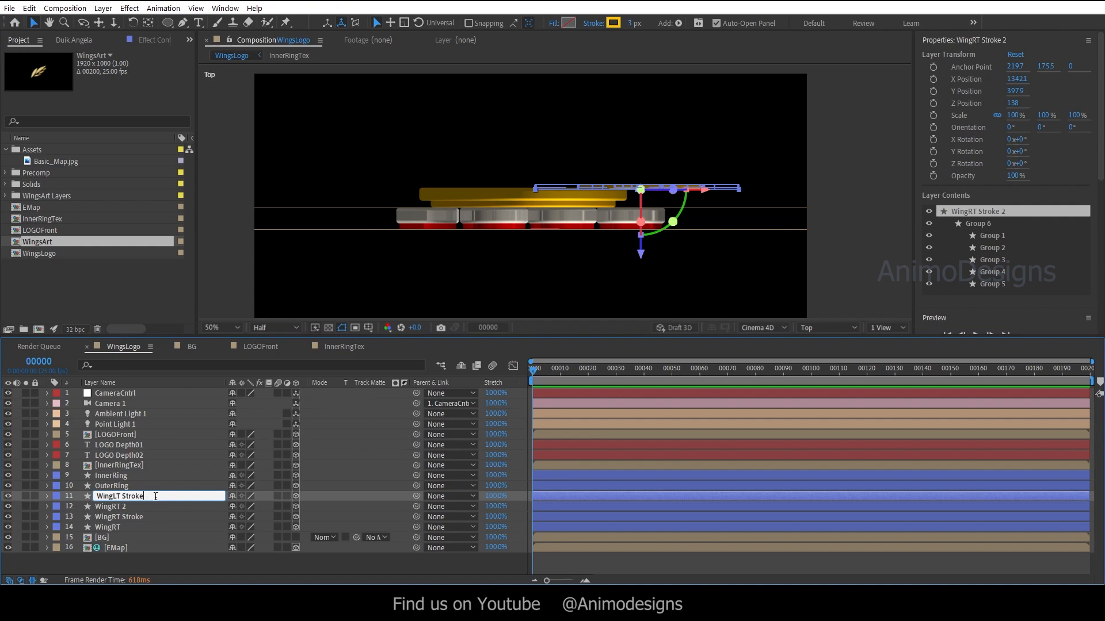
type("WingLT Stroke")
right_click(126, 508)
left_click(149, 473)
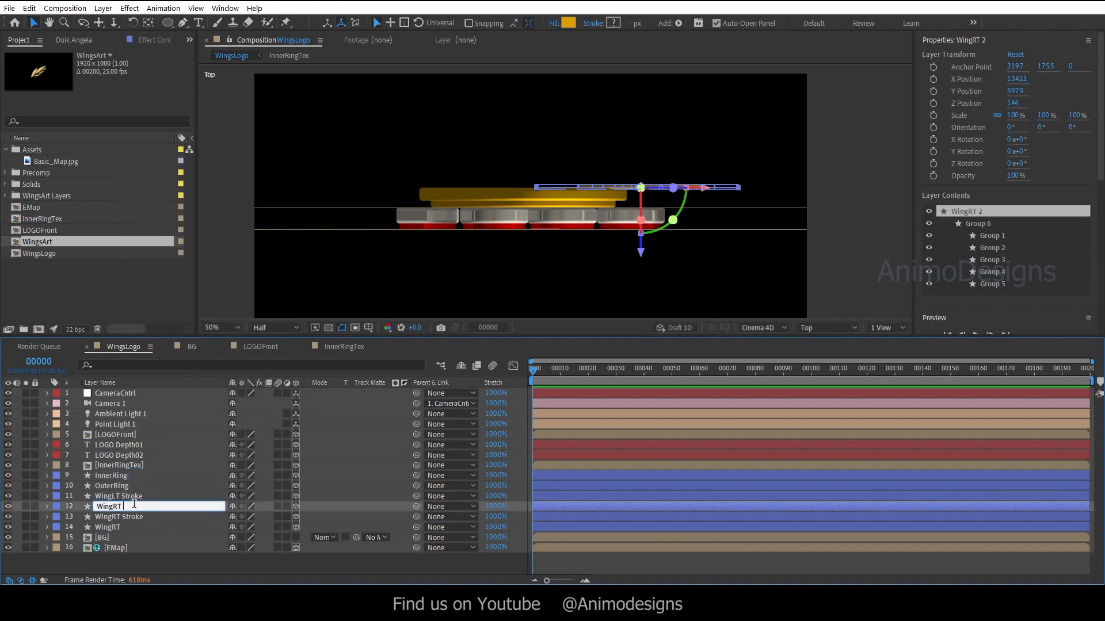
key("Return")
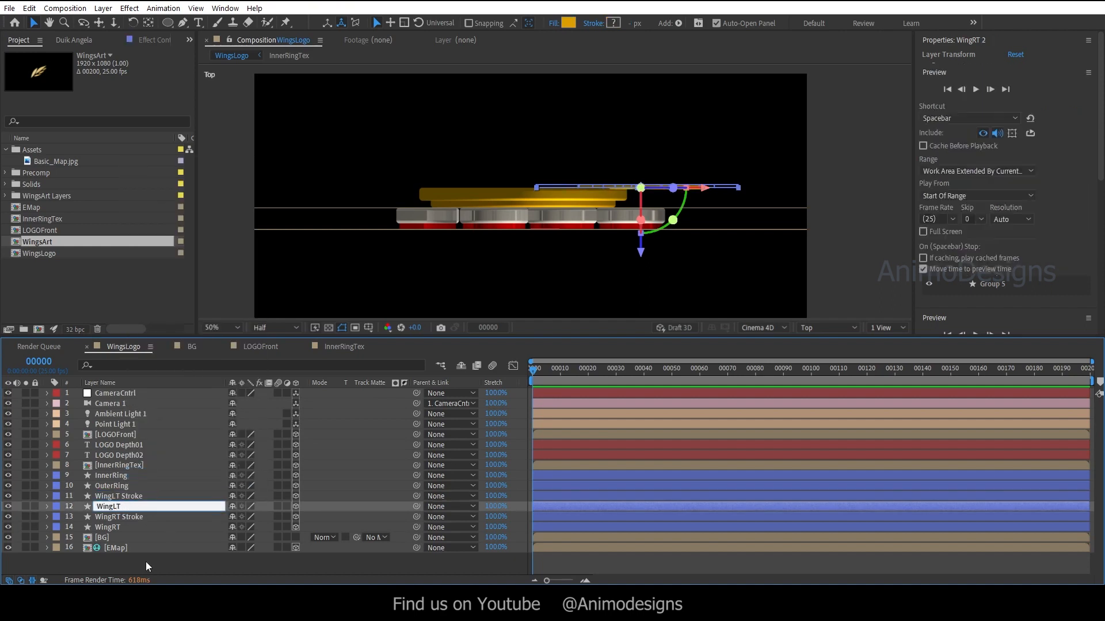
Move WingLT Stroke and WingLT together to the logo's left side, at about X 560, and return to the active camera.
left_click(118, 496, "shift")
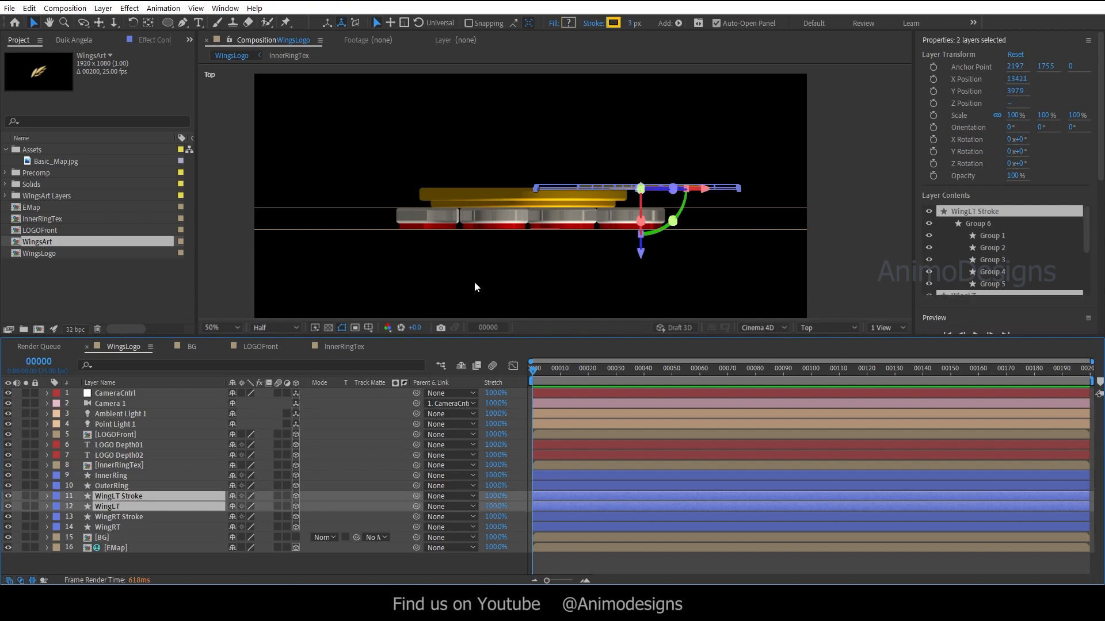
left_click_drag(705, 188, 416, 188)
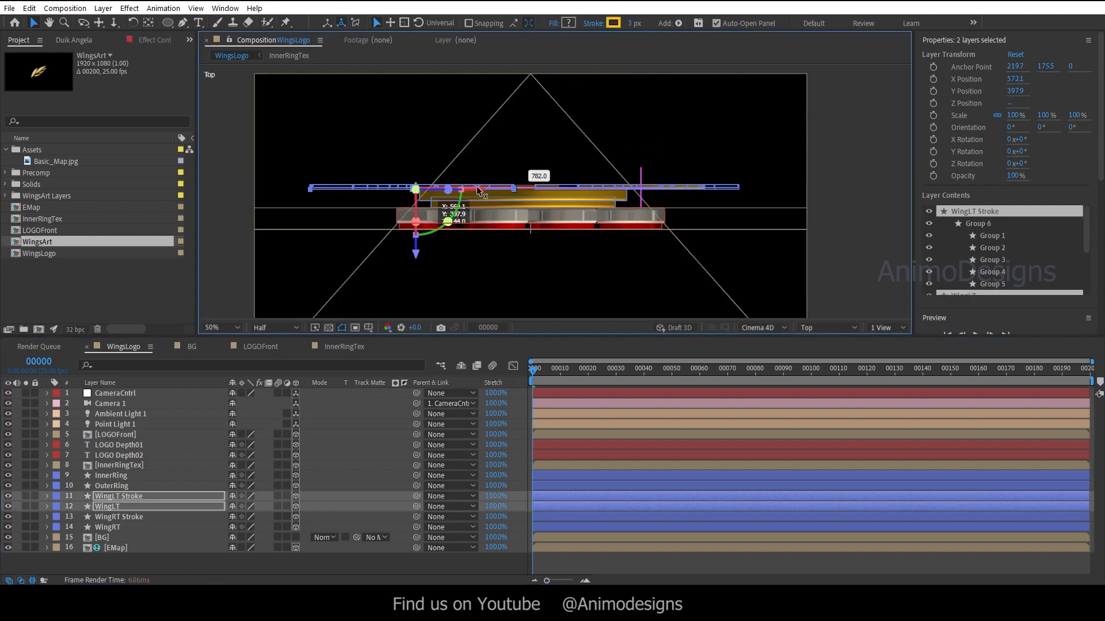
left_click(321, 571)
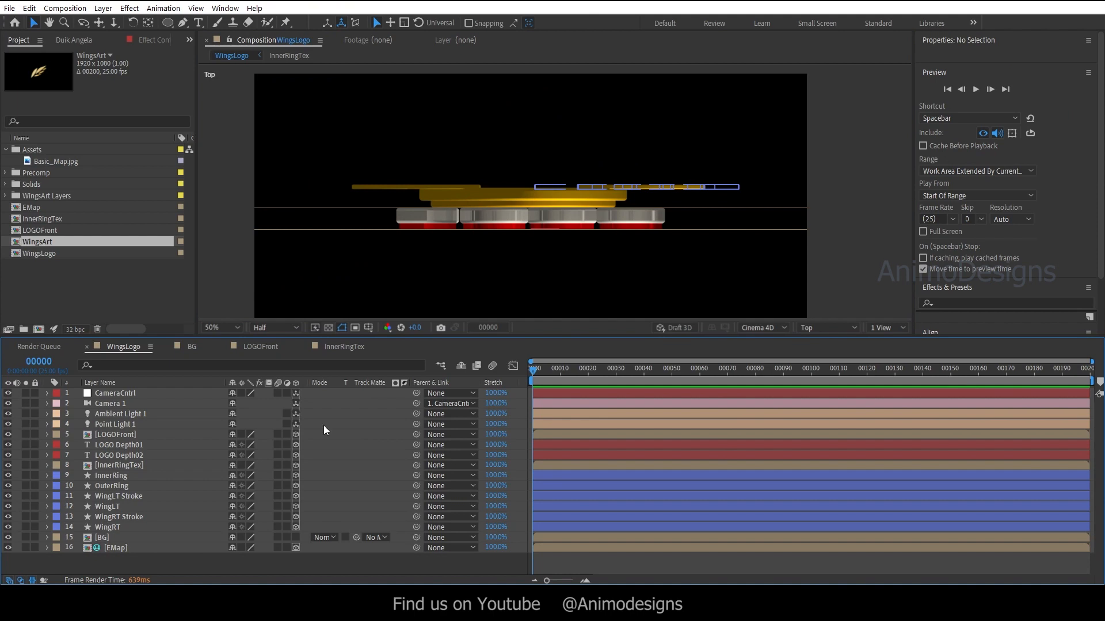
left_click(813, 327)
left_click(822, 341)
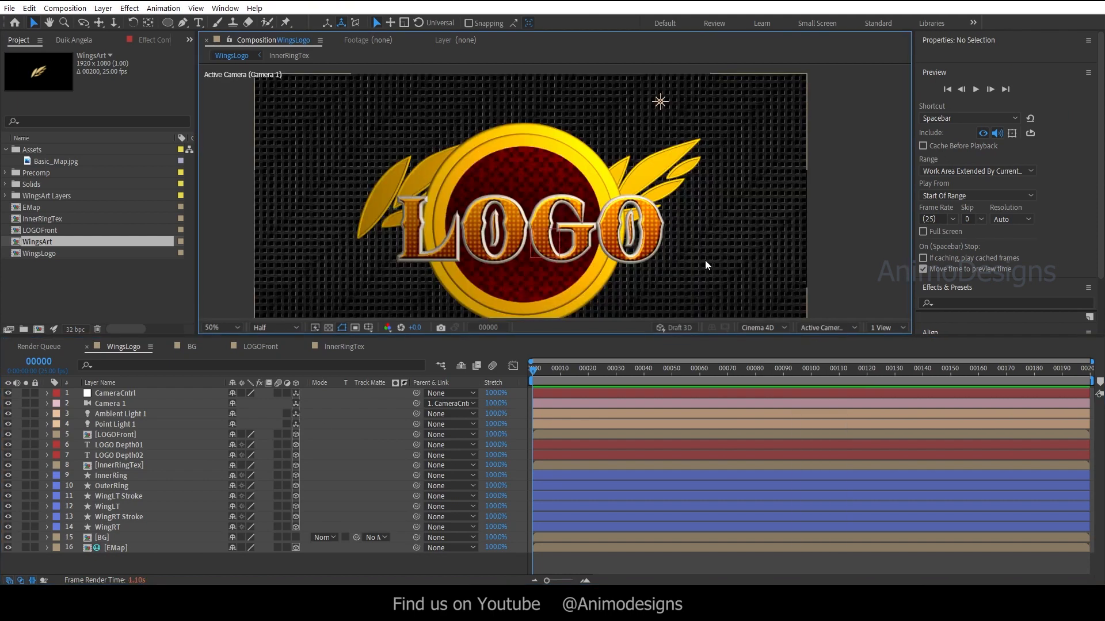
Select the WingLT and WingLT Stroke layers and reveal their Scale properties.
left_click(122, 507)
left_click(122, 496, "shift")
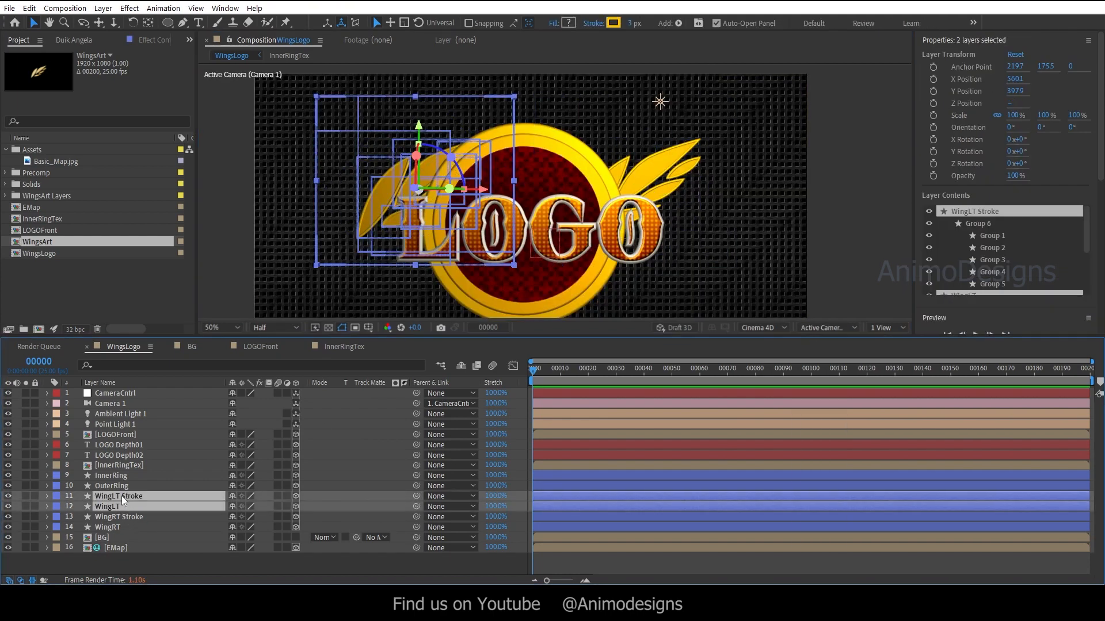
key("s")
Try a linked Scale of -100% on both left-wing layers and undo it.
left_click(245, 507)
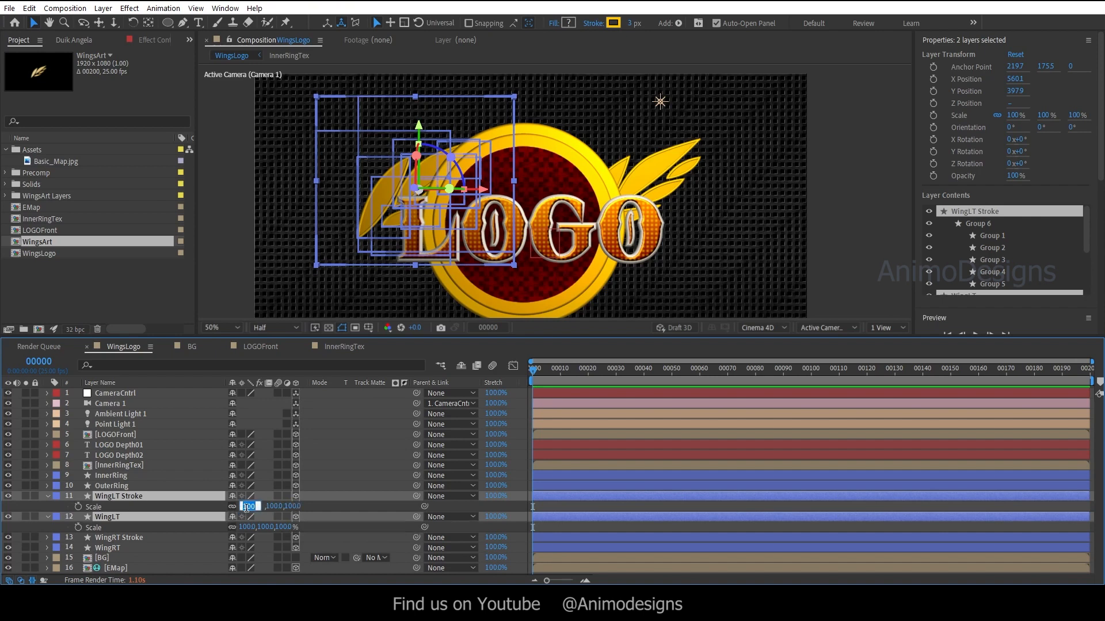
type("-100")
key("Return")
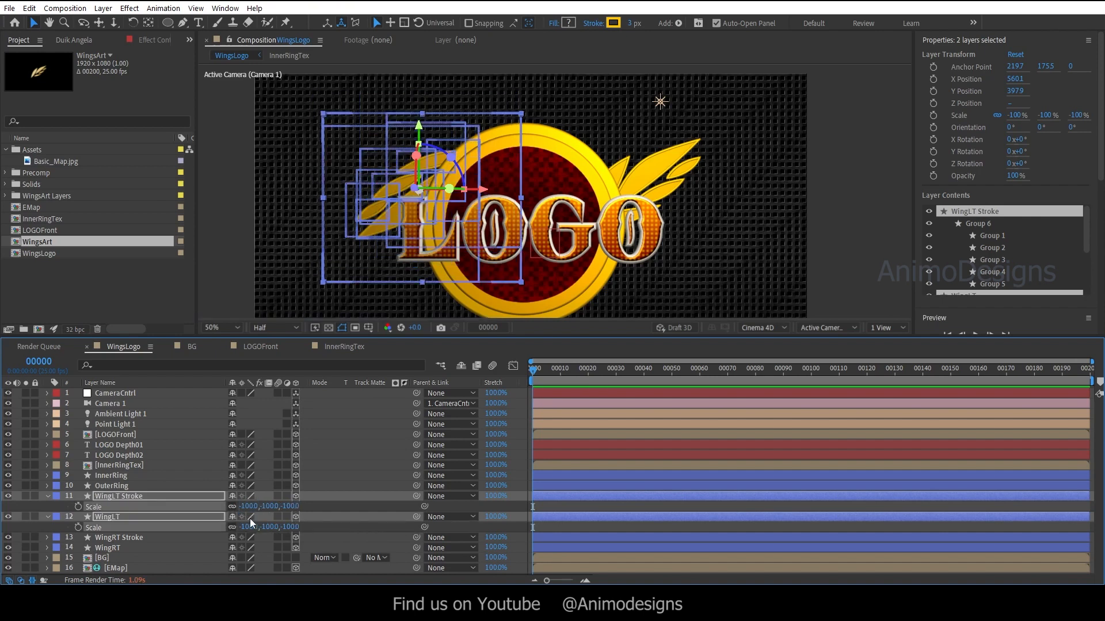
key("ctrl+z")
Unlink the Scale proportions of WingLT Stroke and WingLT and mirror both horizontally with an X scale of -100%.
left_click(233, 528)
left_click(244, 506)
type("-100")
key("Return")
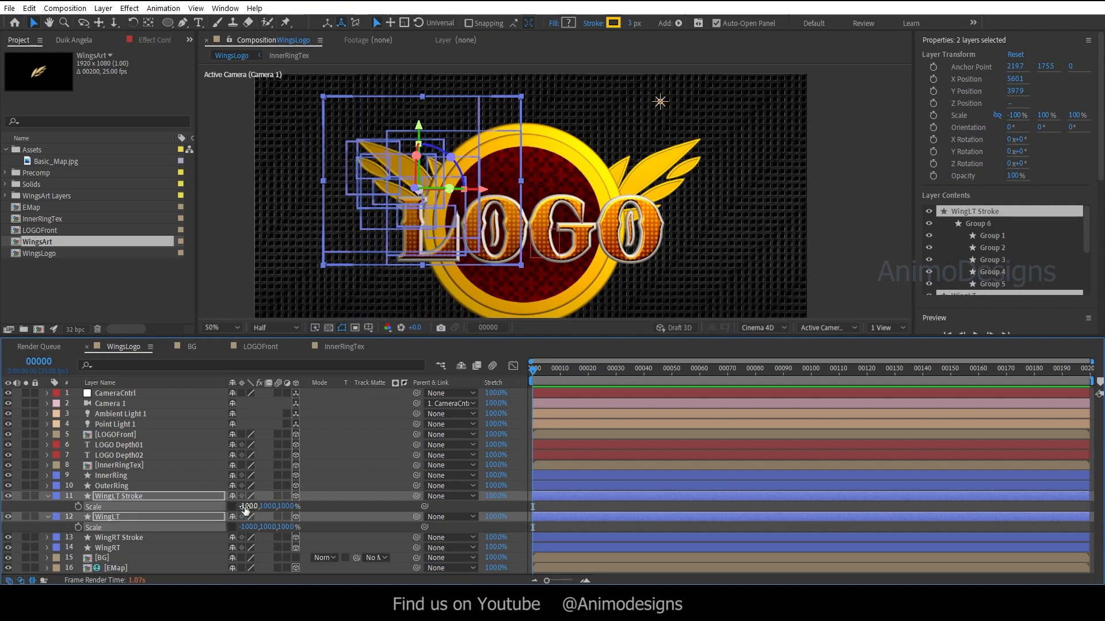
Move WingLT Stroke and WingLT slightly farther outward to about X 542 and collapse their properties.
left_click_drag(483, 190, 477, 191)
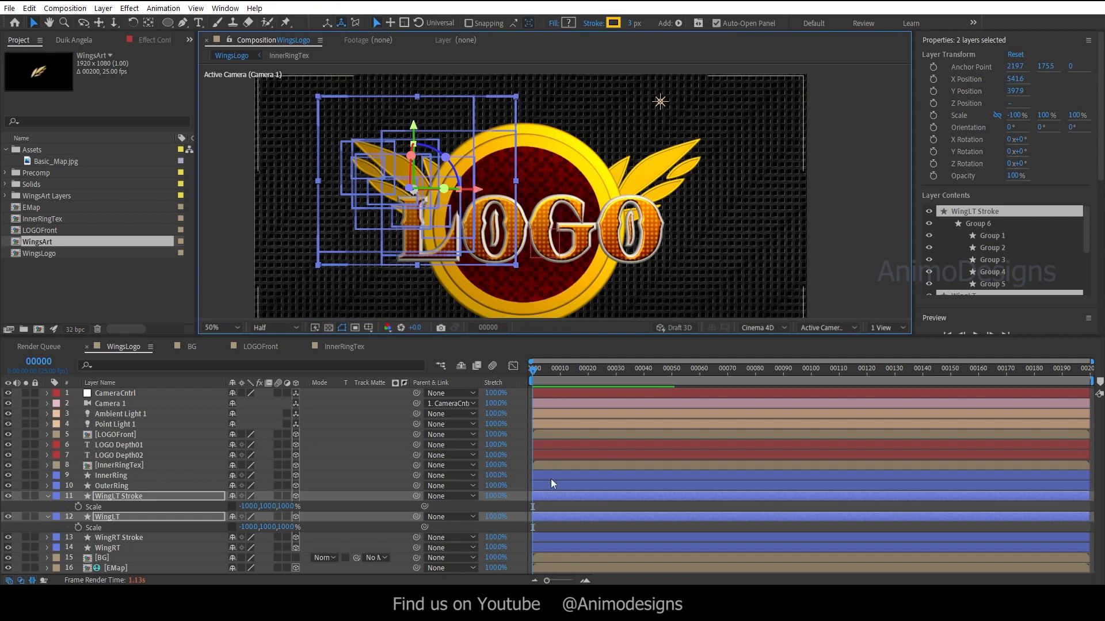
left_click(364, 433)
scroll(430, 160, "up", 1)
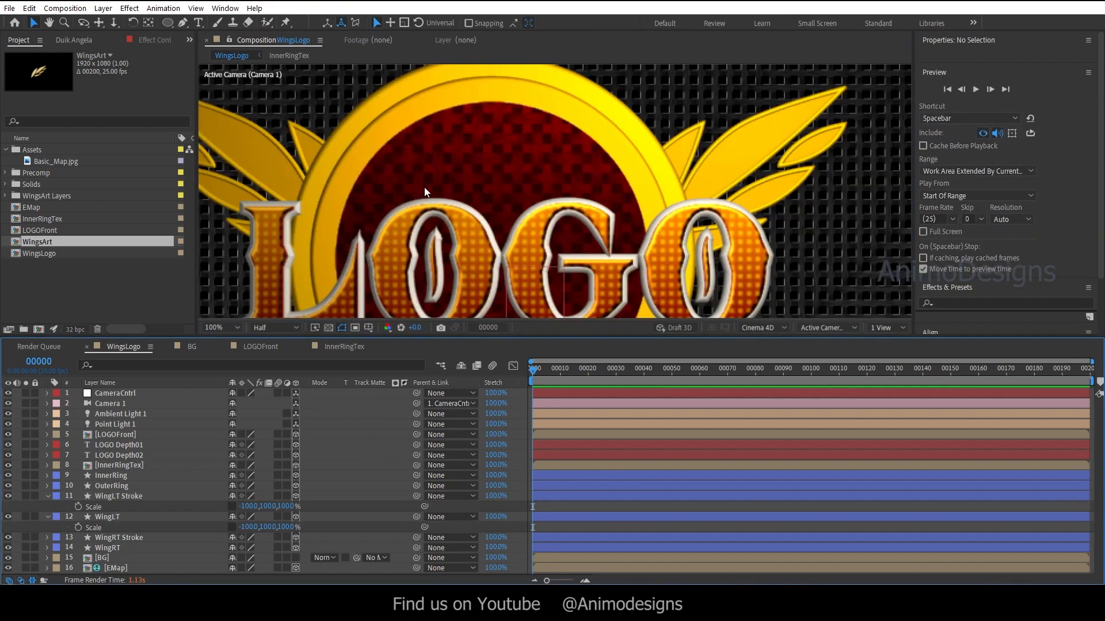
scroll(425, 188, "down", 1)
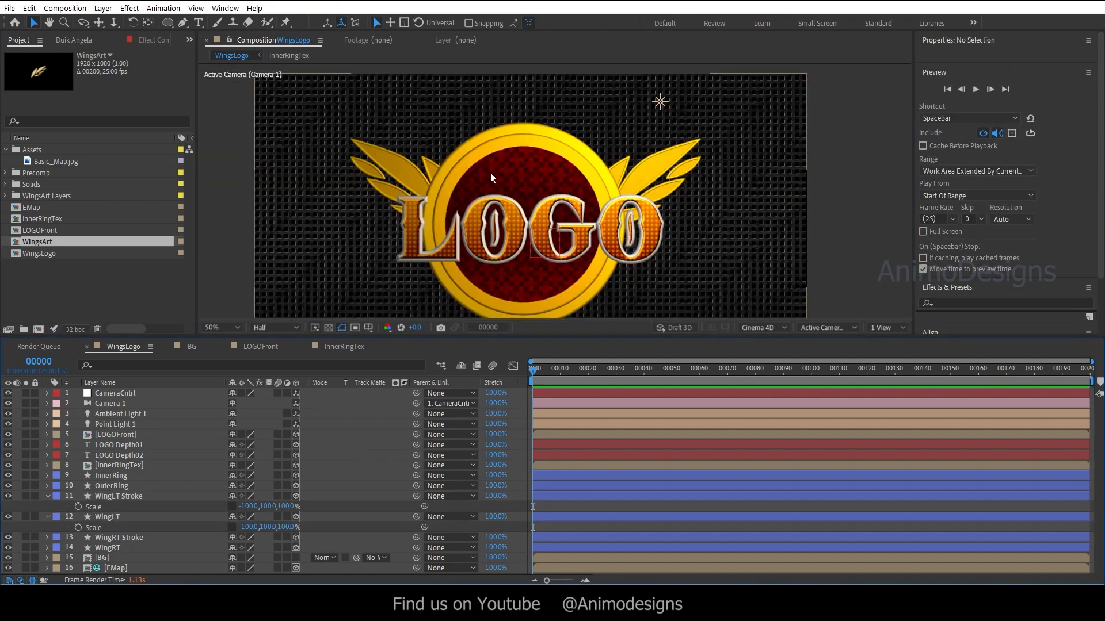
scroll(490, 171, "down", 1)
left_click(48, 496)
left_click(48, 507)
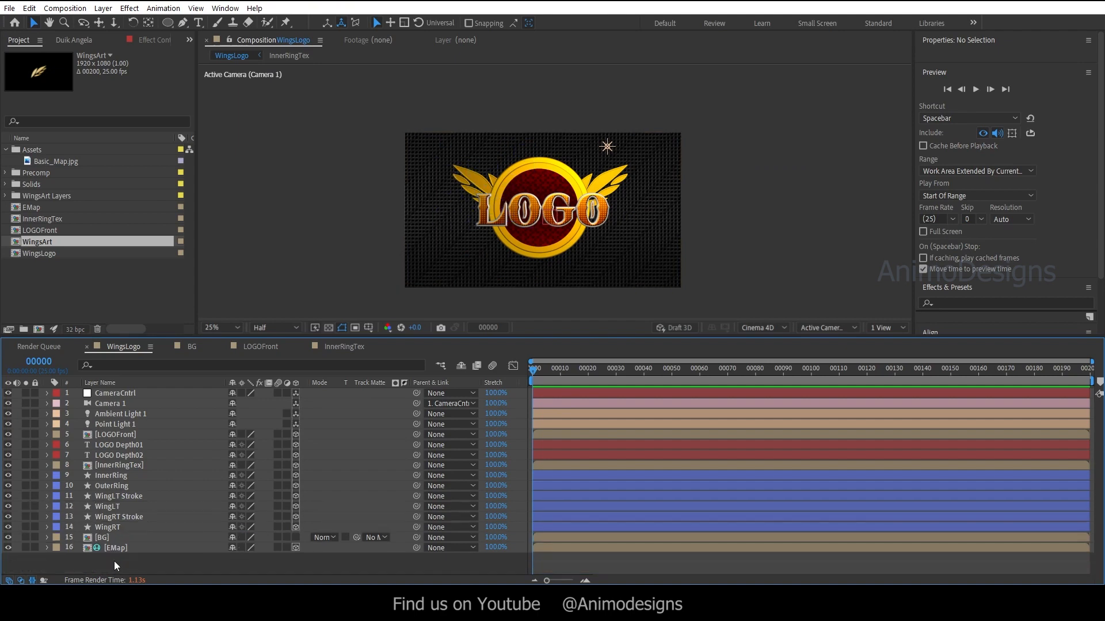
Rotate the CameraCntrl layer on Y to 35° and on to 56° to show the logo's side, and collapse its properties.
scroll(599, 250, "up", 1)
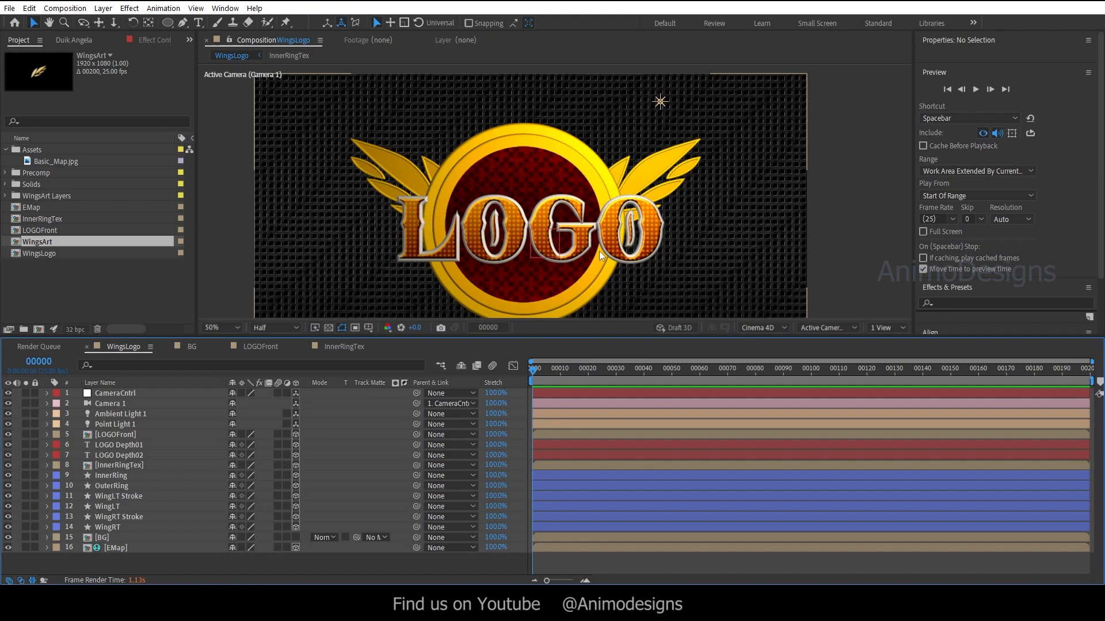
left_click(128, 394)
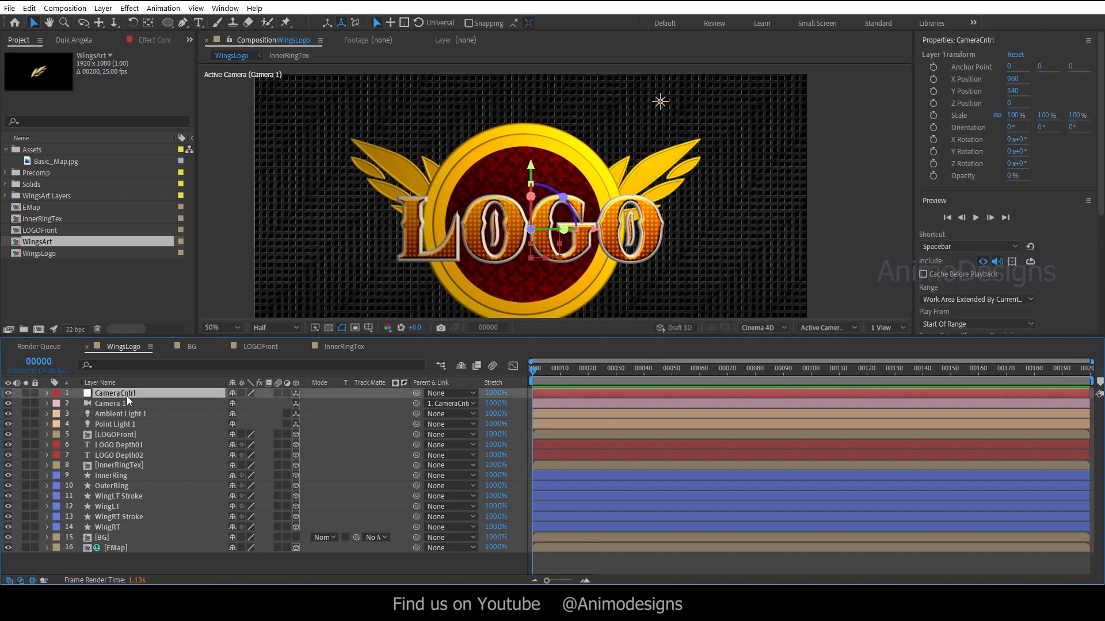
key("r")
left_click(244, 424)
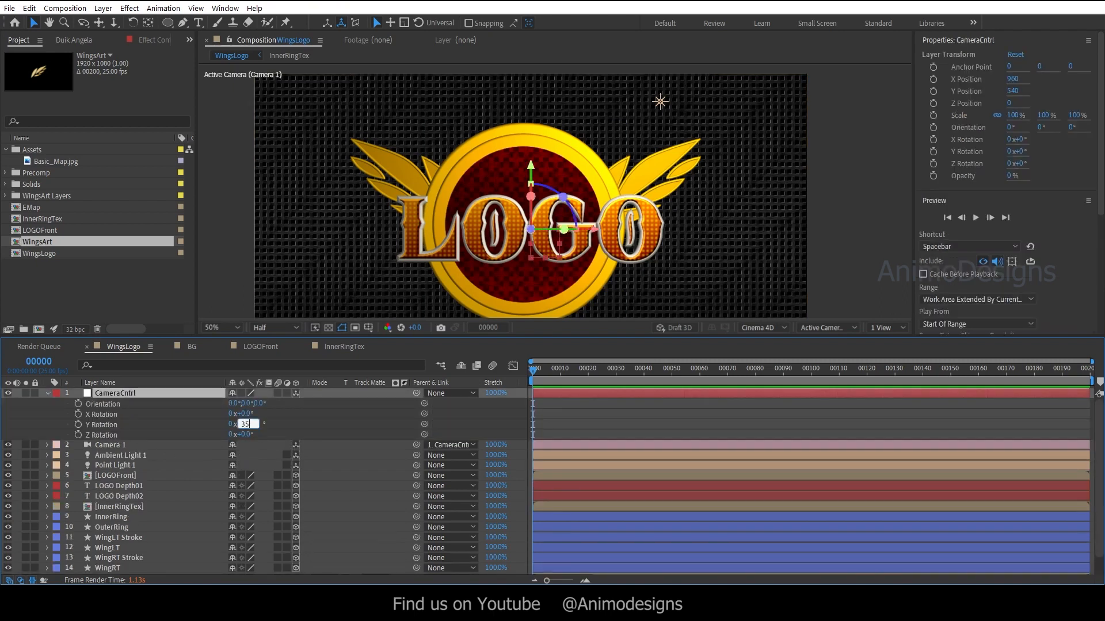
key("Return")
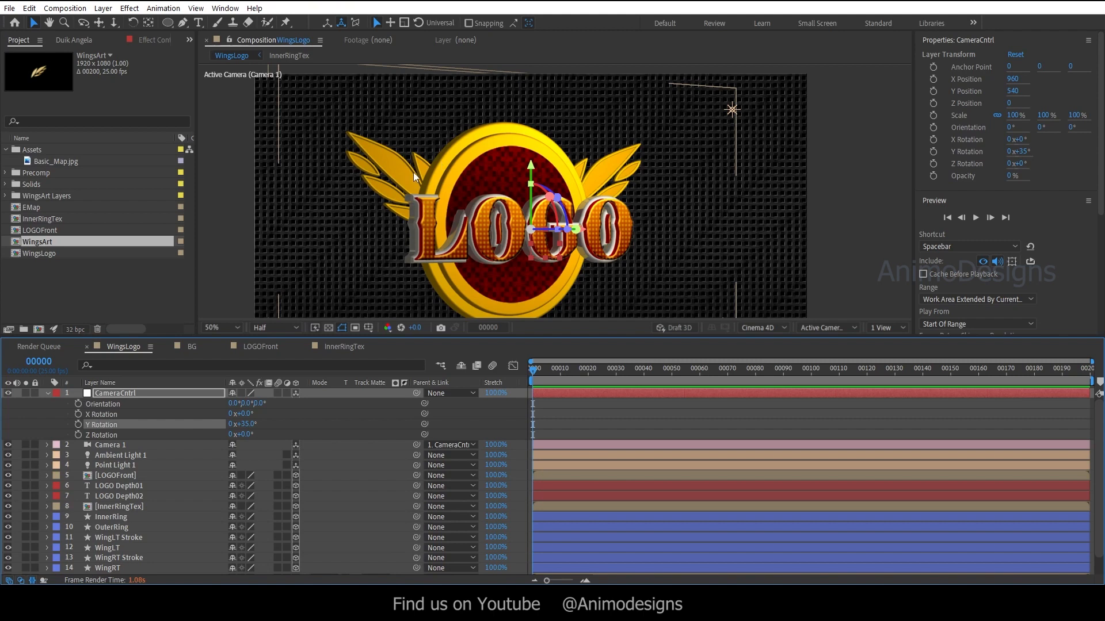
left_click_drag(245, 424, 257, 424)
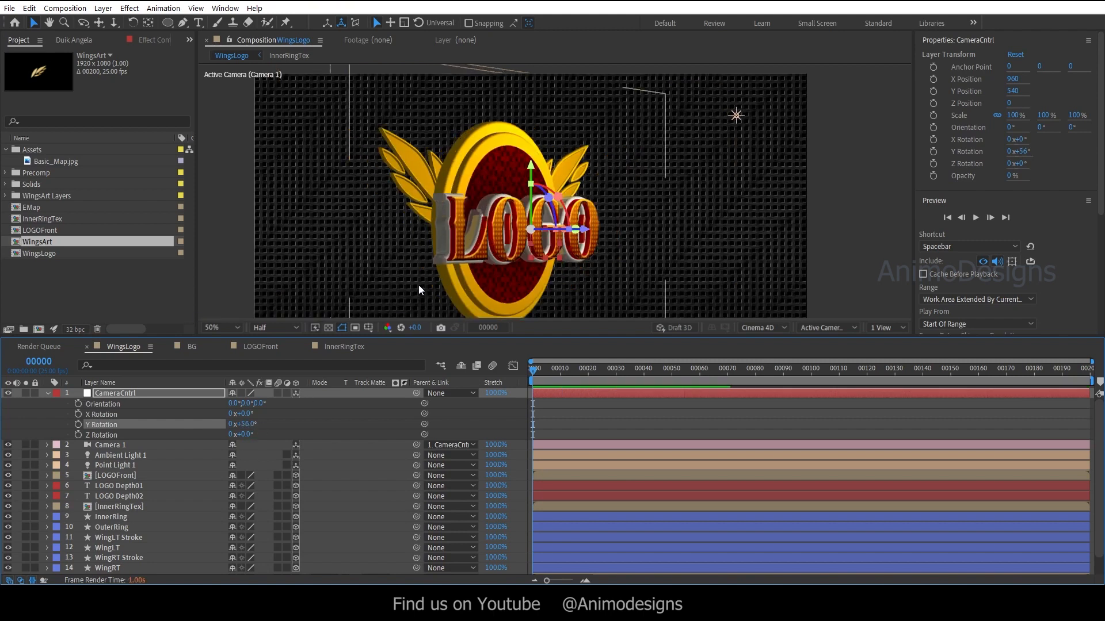
scroll(425, 199, "up", 1)
left_click_drag(384, 135, 531, 222)
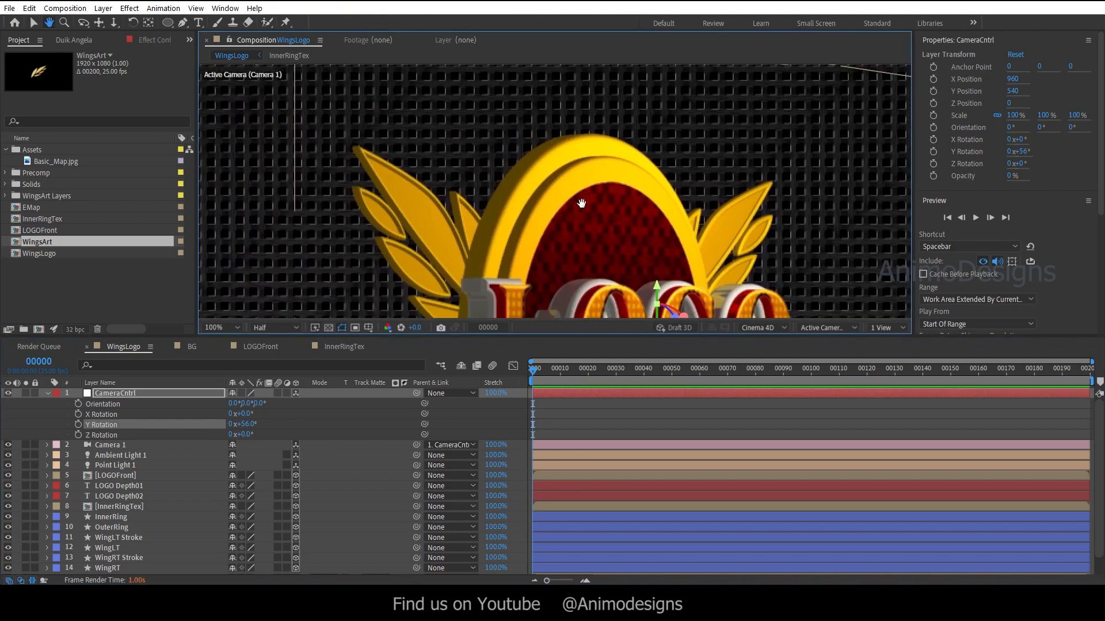
left_click(48, 393)
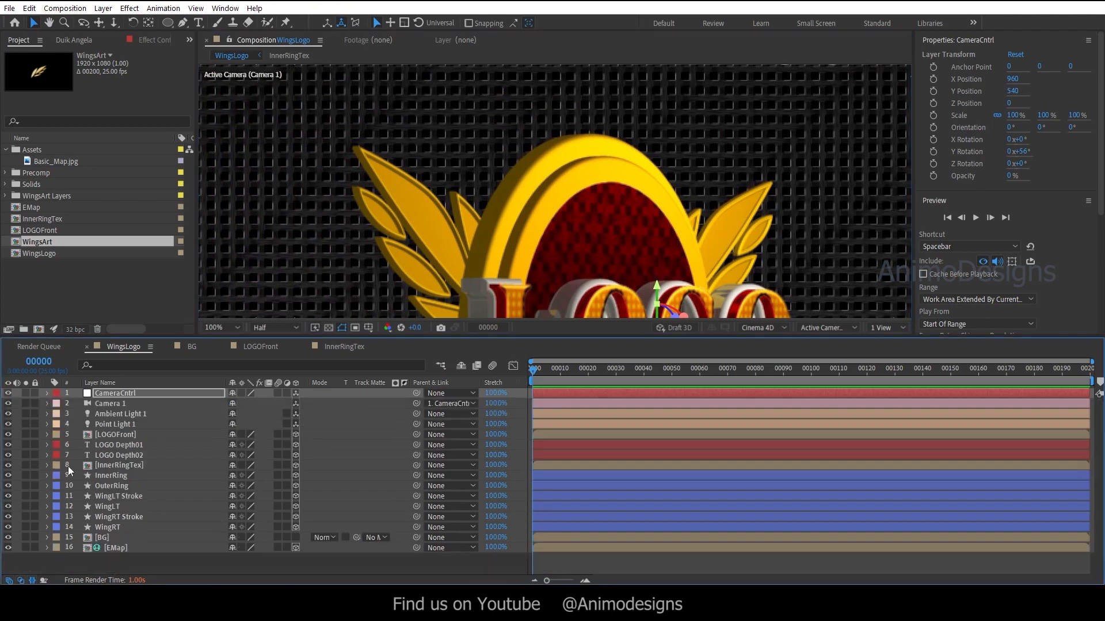
Expand the Geometry Options of the OuterRing and InnerRing layers and compare their bevel and extrusion settings.
left_click(122, 516)
left_click(113, 485)
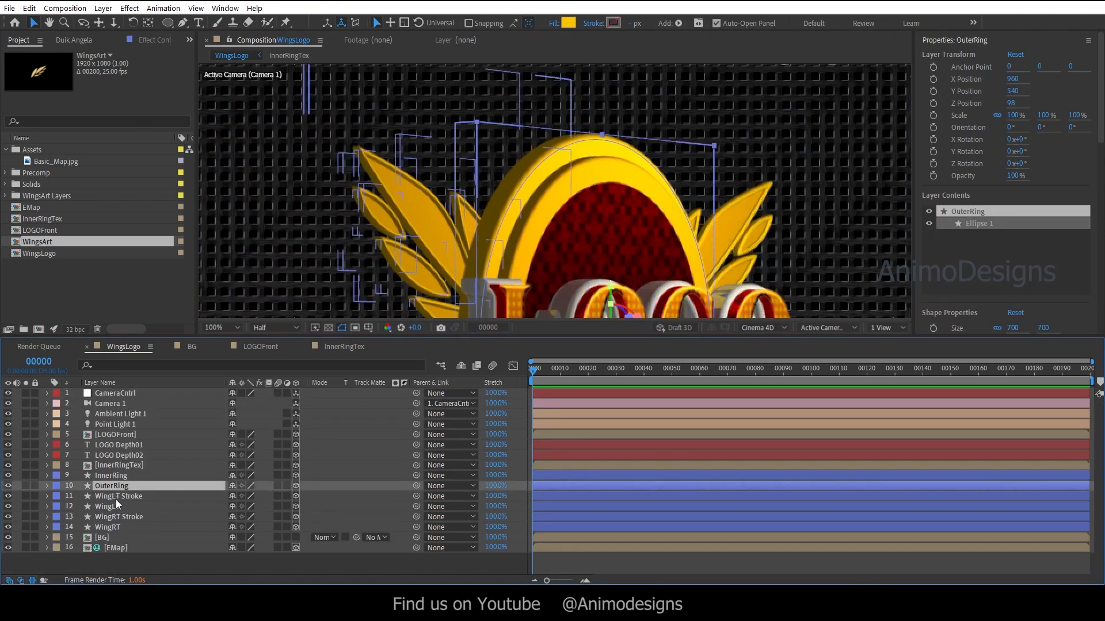
left_click(47, 485)
scroll(241, 524, "down", 3)
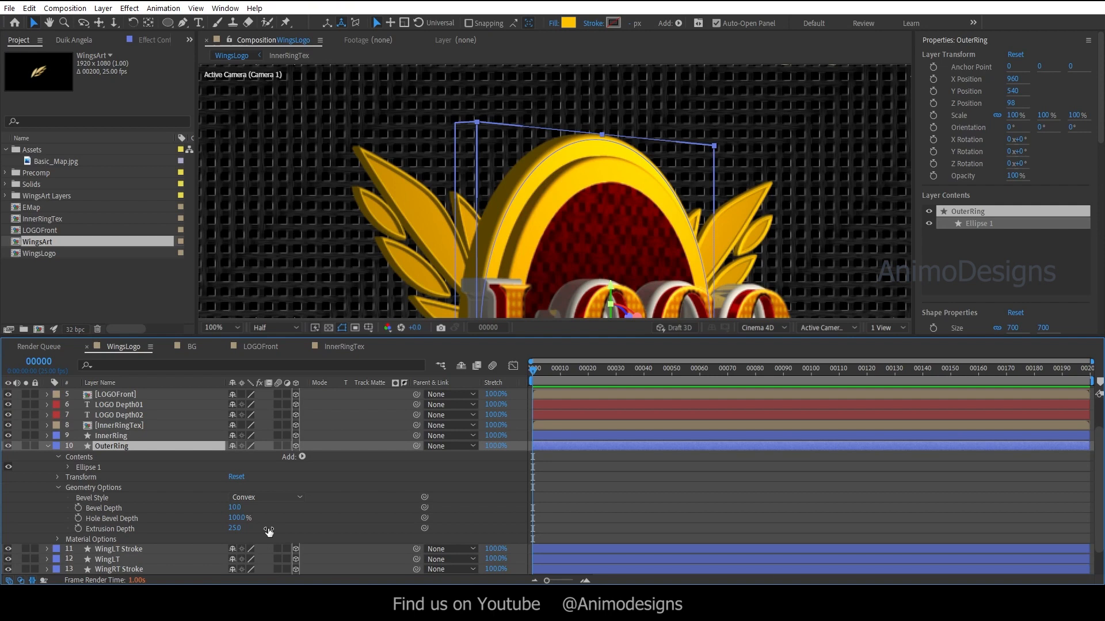
left_click(115, 436)
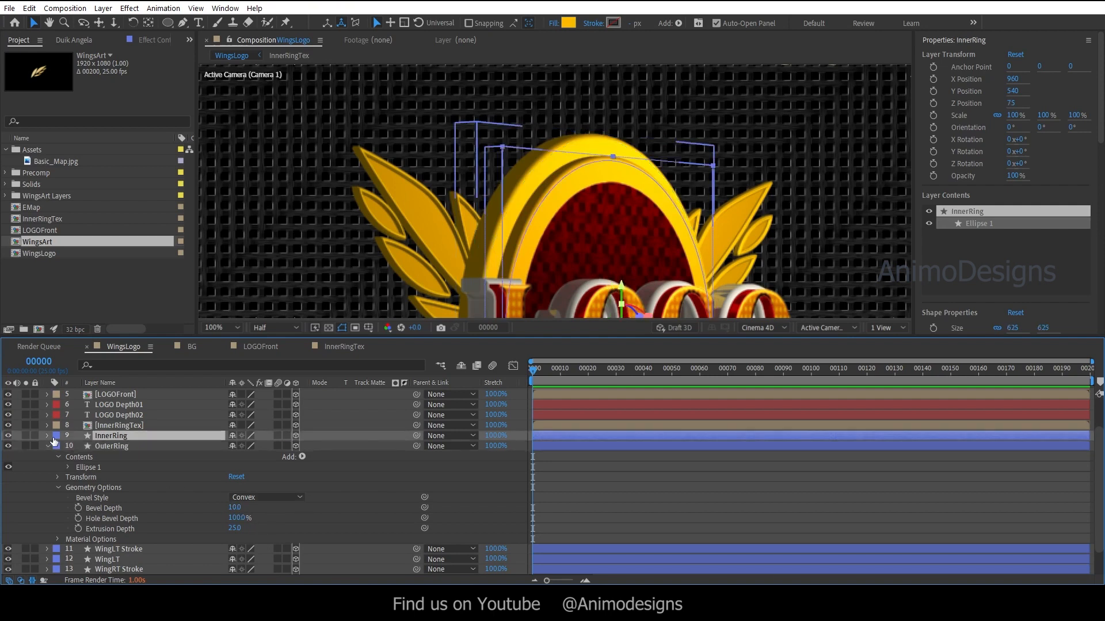
left_click(47, 435)
left_click(67, 437)
left_click(58, 529)
left_click(58, 426)
scroll(297, 469, "down", 3)
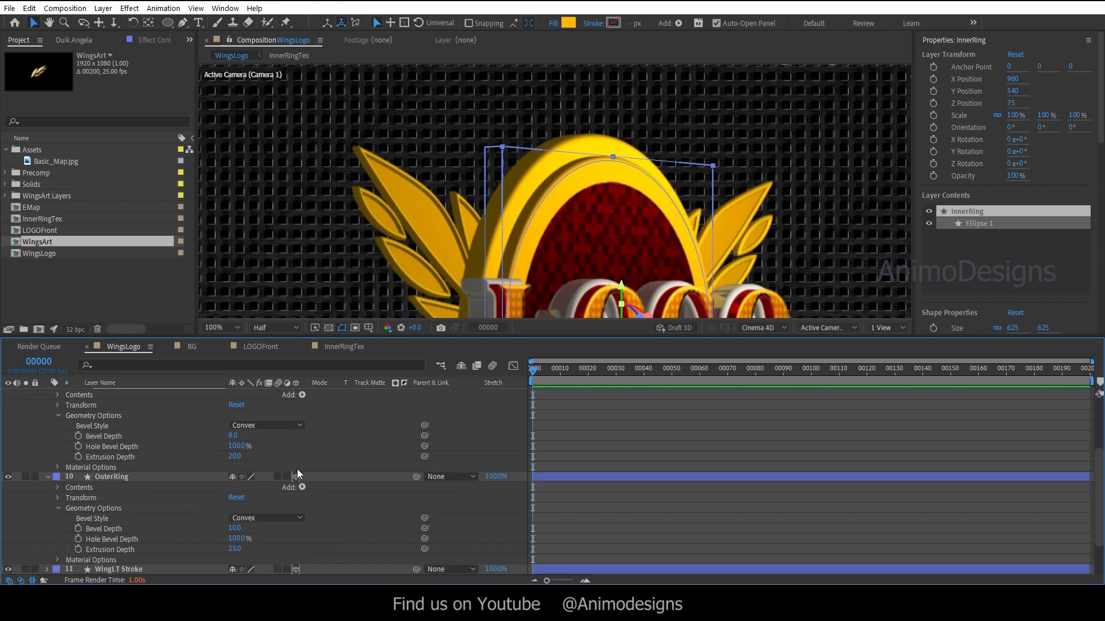
Try the Concave and Angular bevel styles on InnerRing and restore Convex.
left_click(264, 427)
left_click(271, 466)
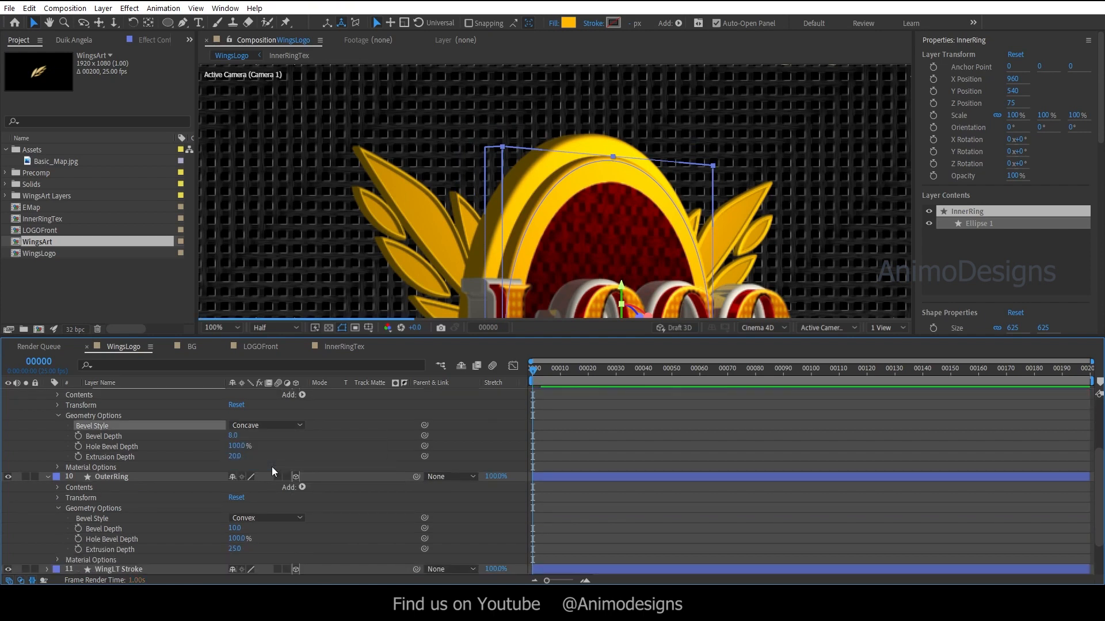
left_click(263, 425)
left_click(264, 449)
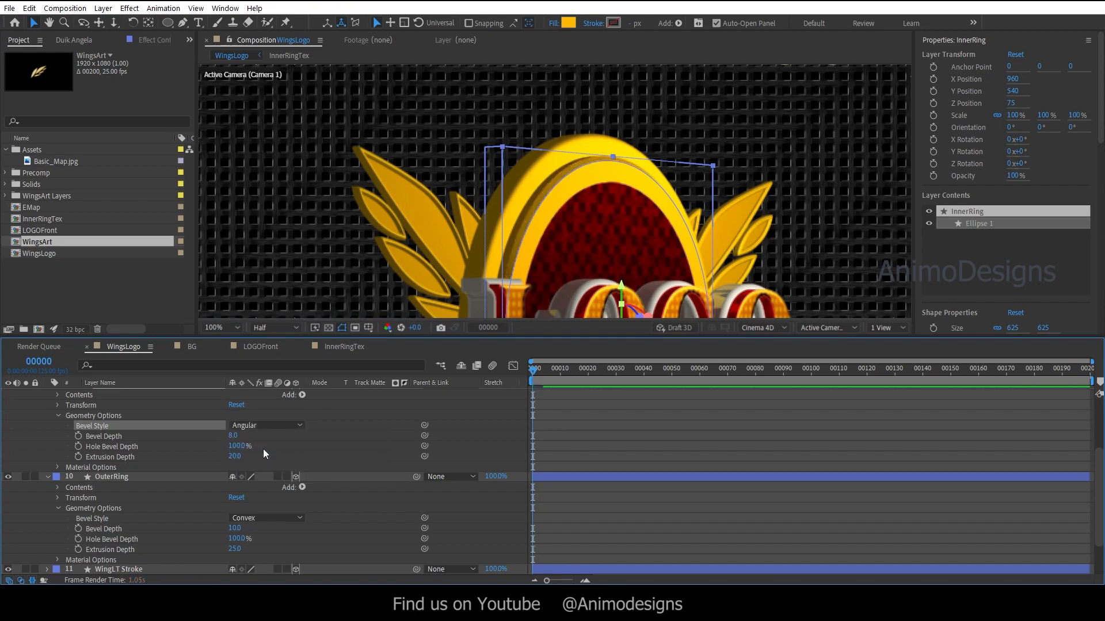
left_click(264, 425)
left_click(267, 473)
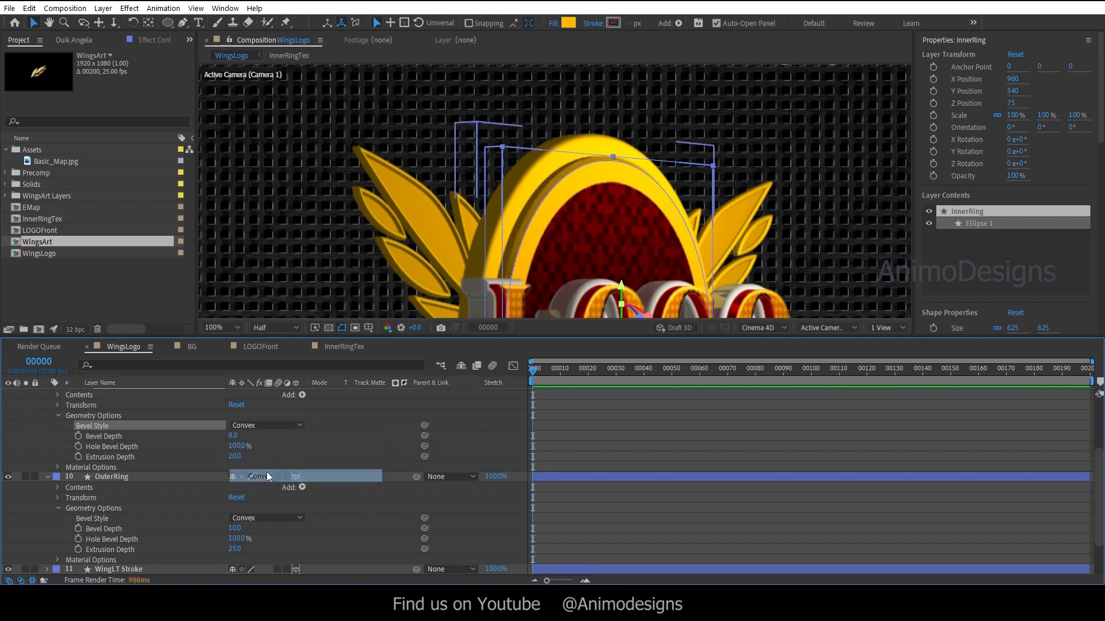
Try a Bevel Depth of 15 on InnerRing and undo it.
type("15")
key("Return")
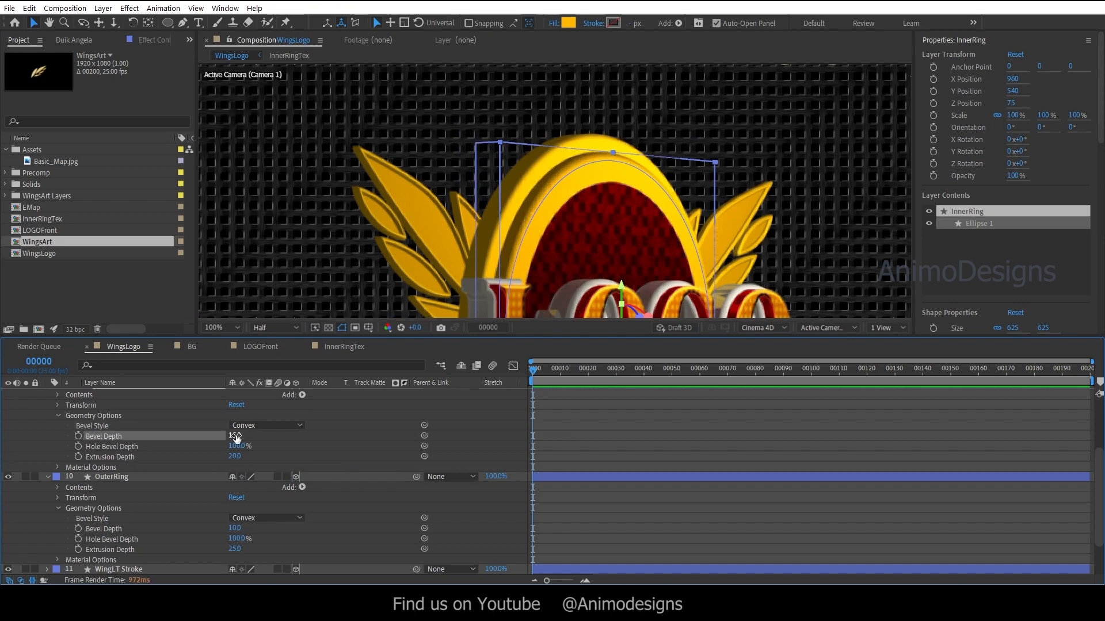
key("ctrl+z")
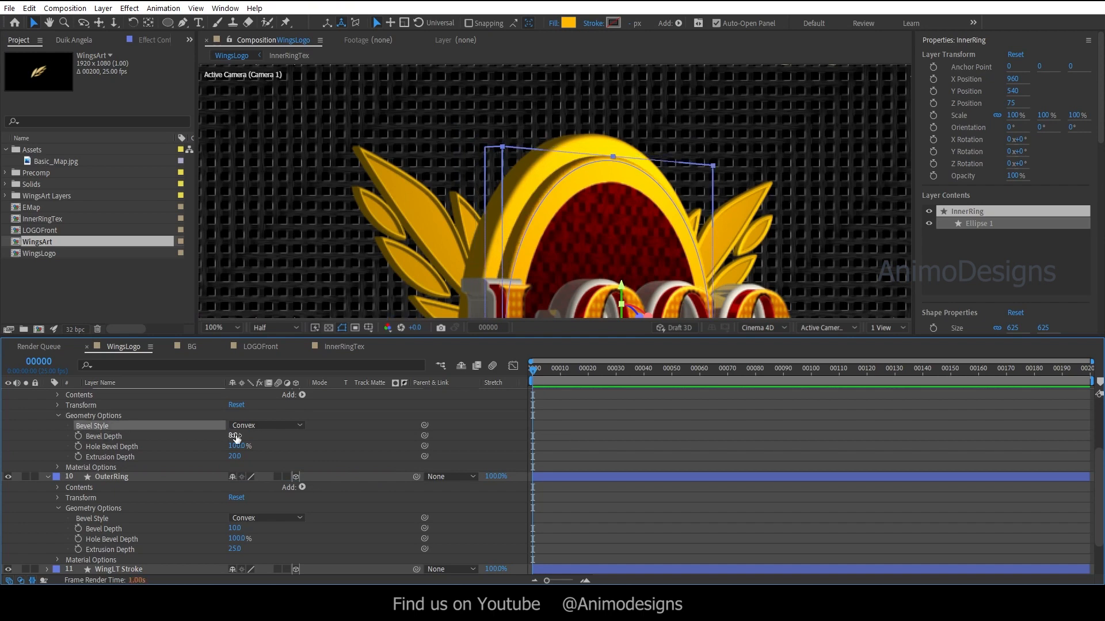
Collapse both rings' Geometry Options, expand InnerRing's Contents, and try adding an empty group before undoing it.
left_click(57, 415)
left_click(58, 467)
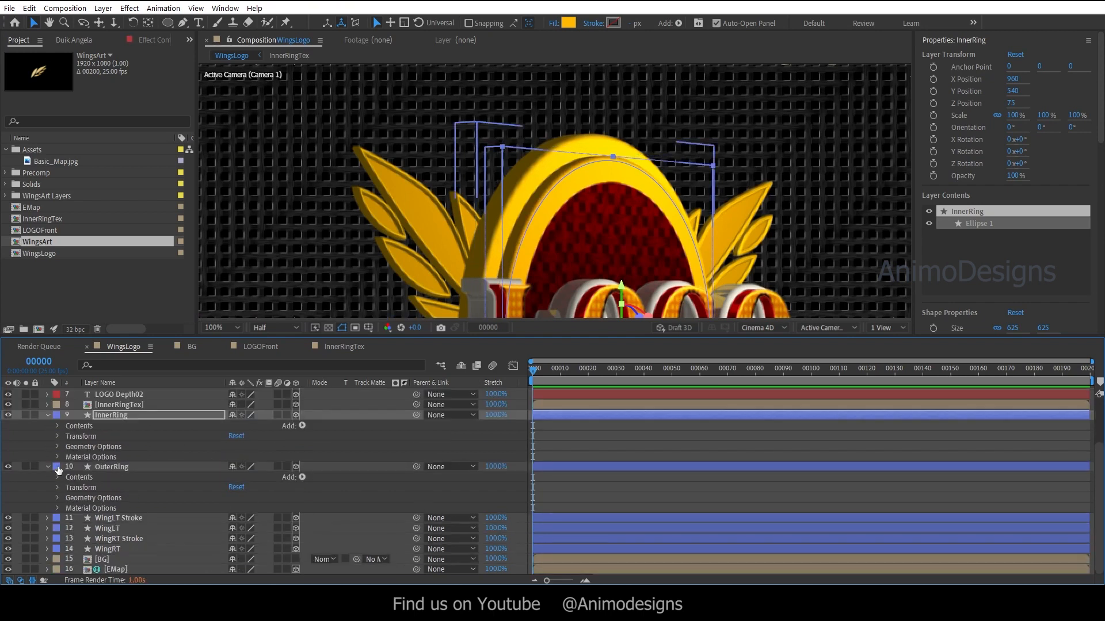
left_click(67, 427)
left_click(58, 426)
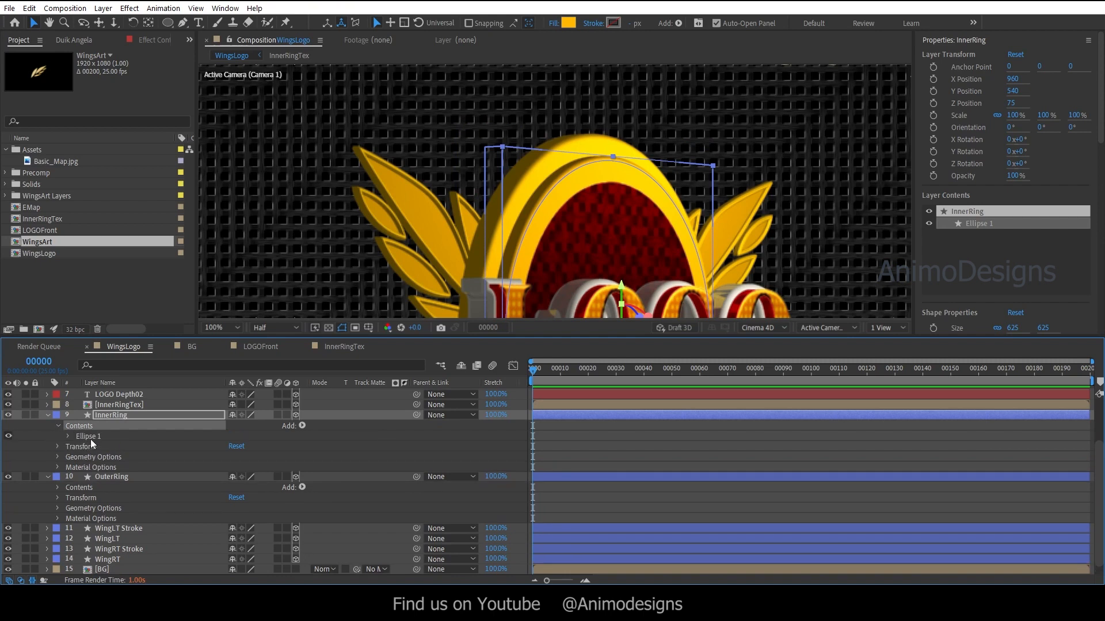
left_click(302, 426)
left_click(344, 141)
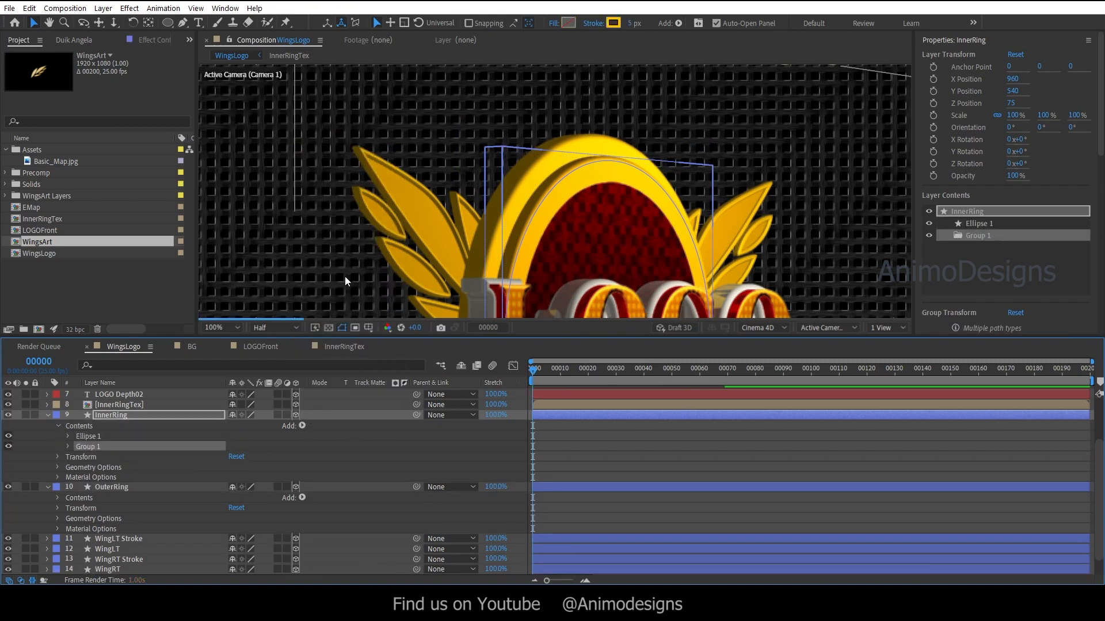
key("ctrl+z")
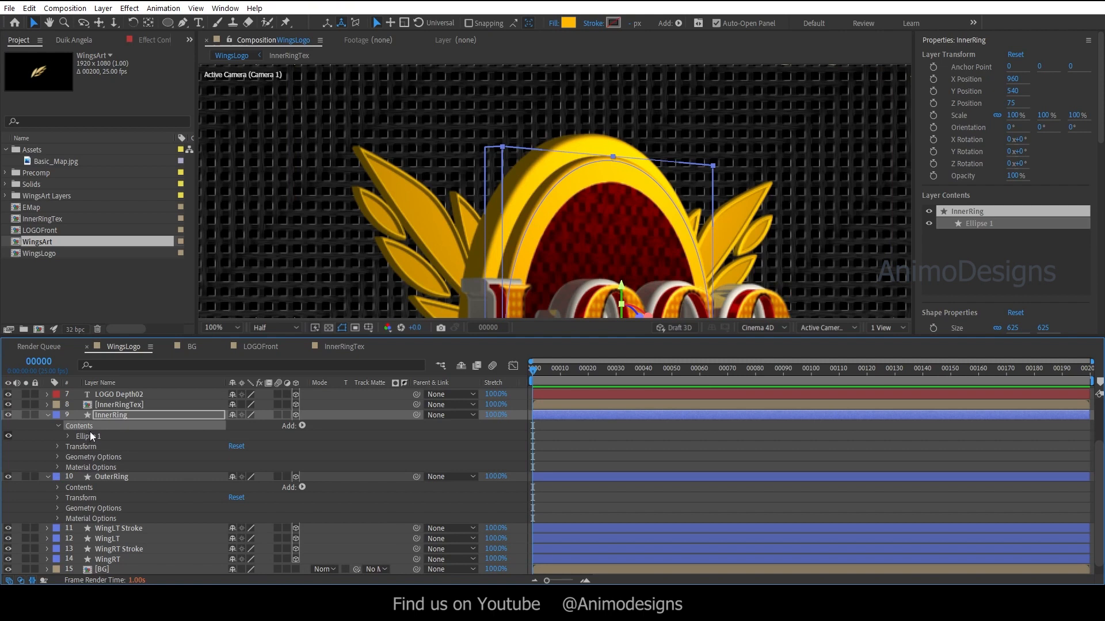
Try to add a Front Color material option directly to InnerRing's contents and dismiss the warning.
left_click(302, 426)
mouse_move(362, 240)
left_click(426, 242)
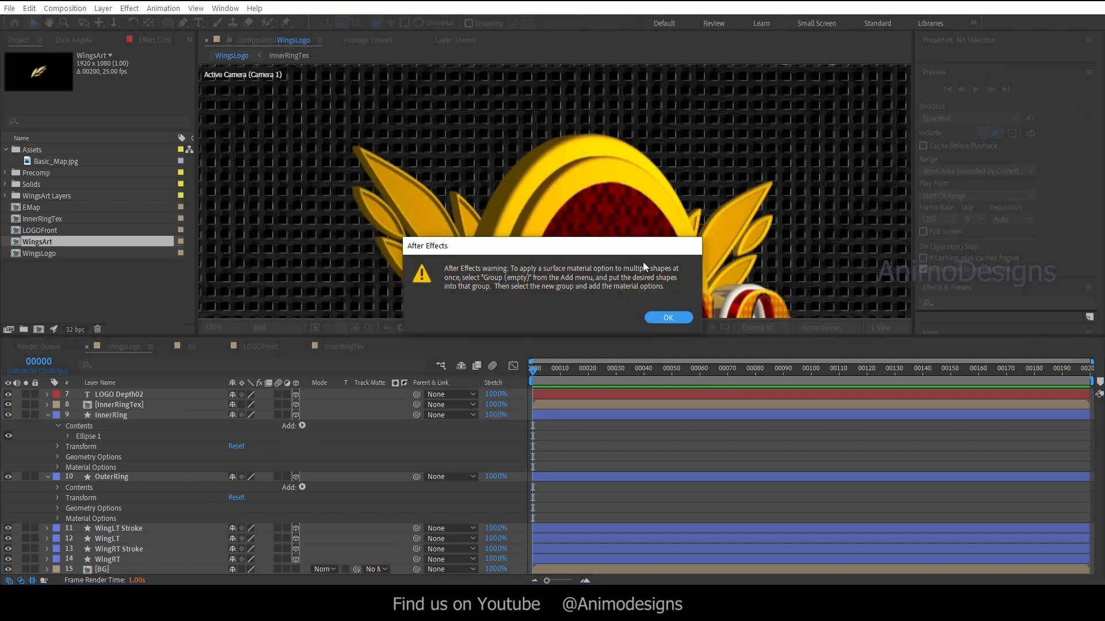
left_click(666, 318)
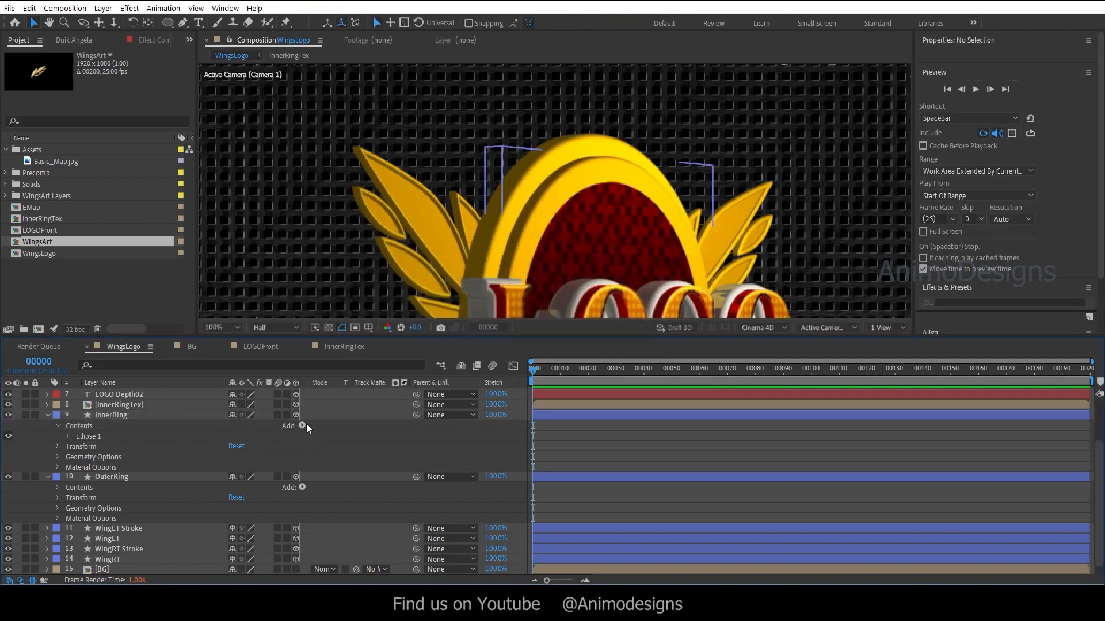
Add an empty group to InnerRing's contents and place Ellipse 1 inside it.
left_click(302, 426)
left_click(344, 142)
left_click(96, 438)
left_click_drag(103, 447, 104, 444)
Add a Side Reflection Intensity option to InnerRing's Group 1 and set it to 35%.
left_click(302, 426)
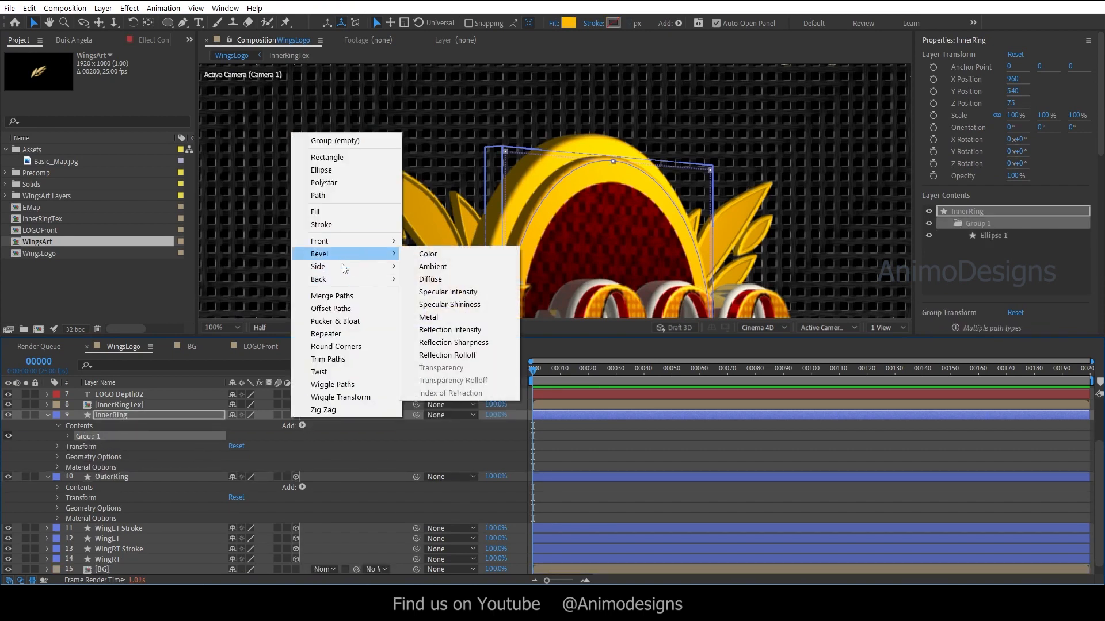
mouse_move(344, 267)
left_click(450, 342)
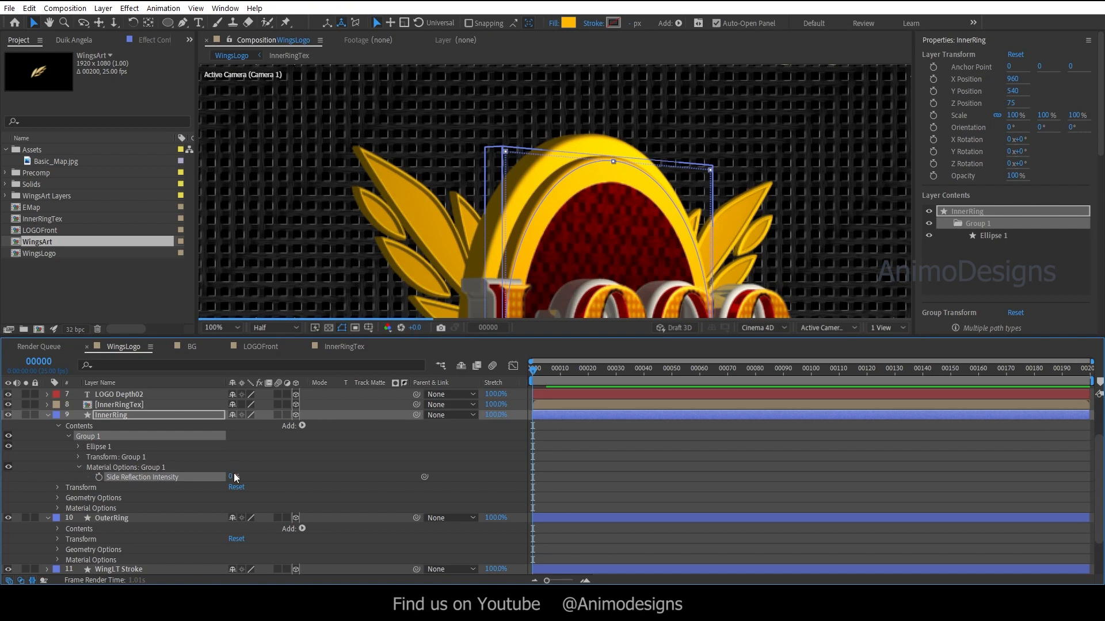
left_click(230, 476)
type("35")
key("Return")
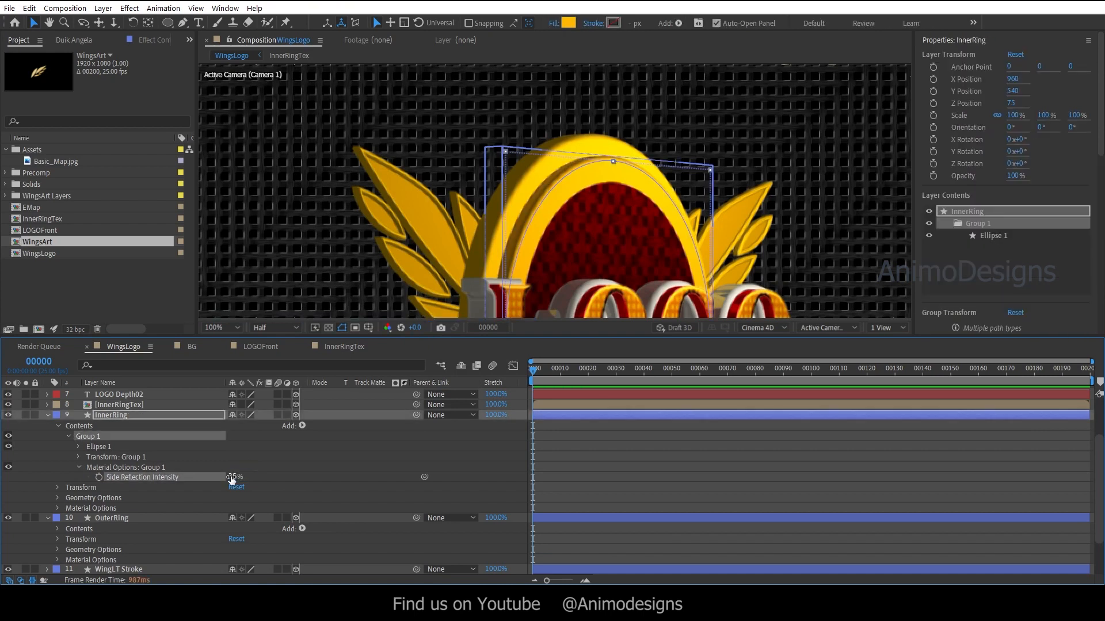
Add a Bevel Reflection Intensity option to InnerRing's Group 1 and set it to 25%.
key("period")
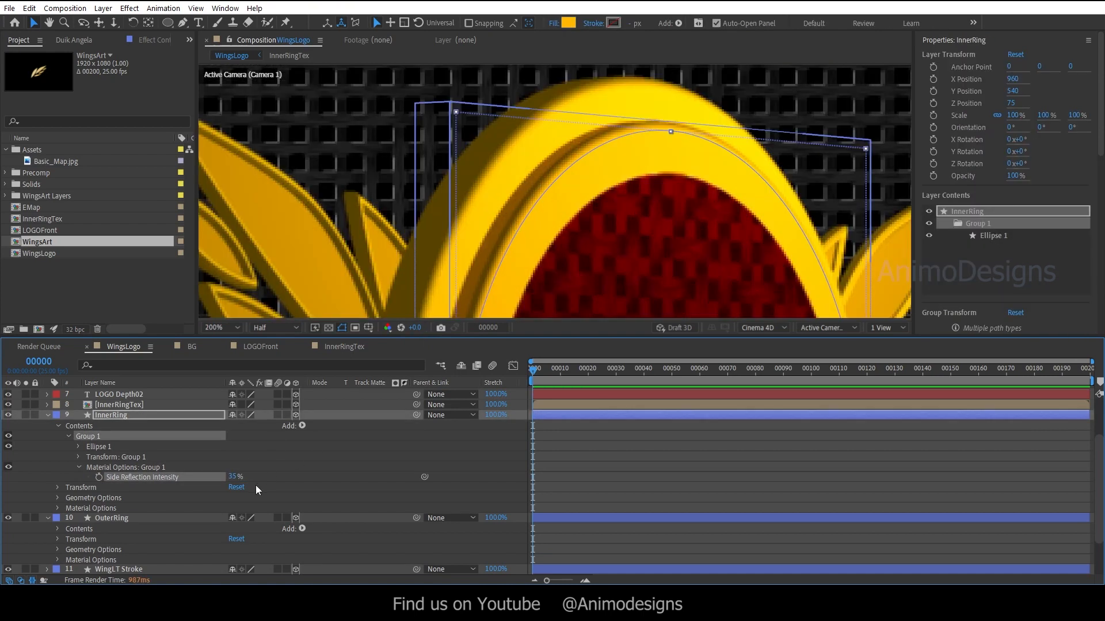
left_click(302, 426)
mouse_move(345, 256)
left_click(451, 331)
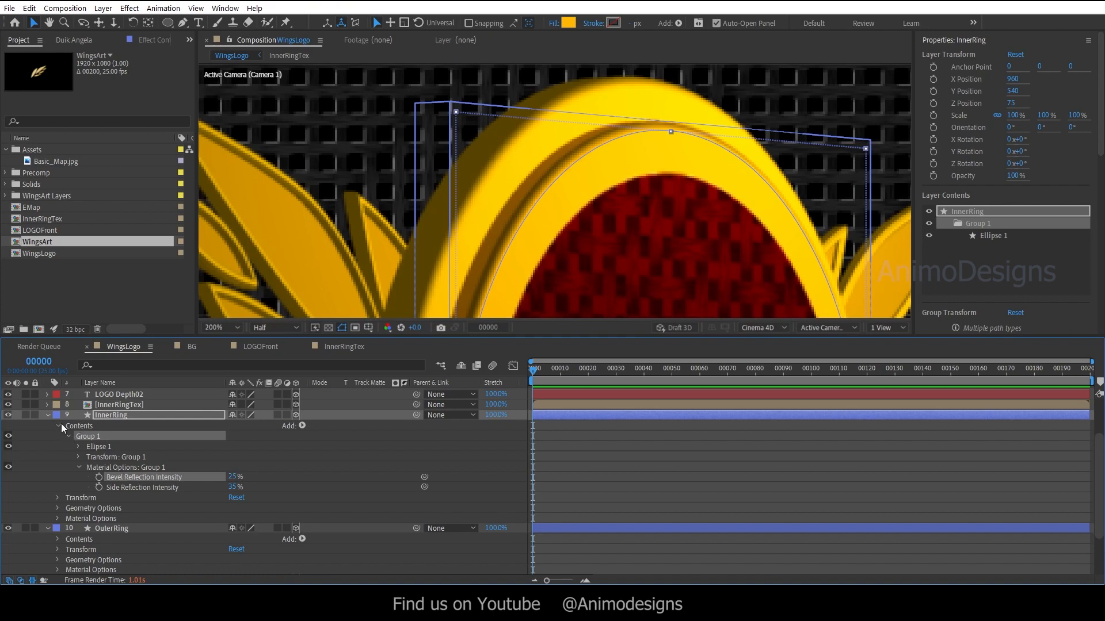
Add an empty group to OuterRing's contents and place its Ellipse 1 inside it.
scroll(109, 482, "down", 2)
left_click(58, 477)
left_click(302, 477)
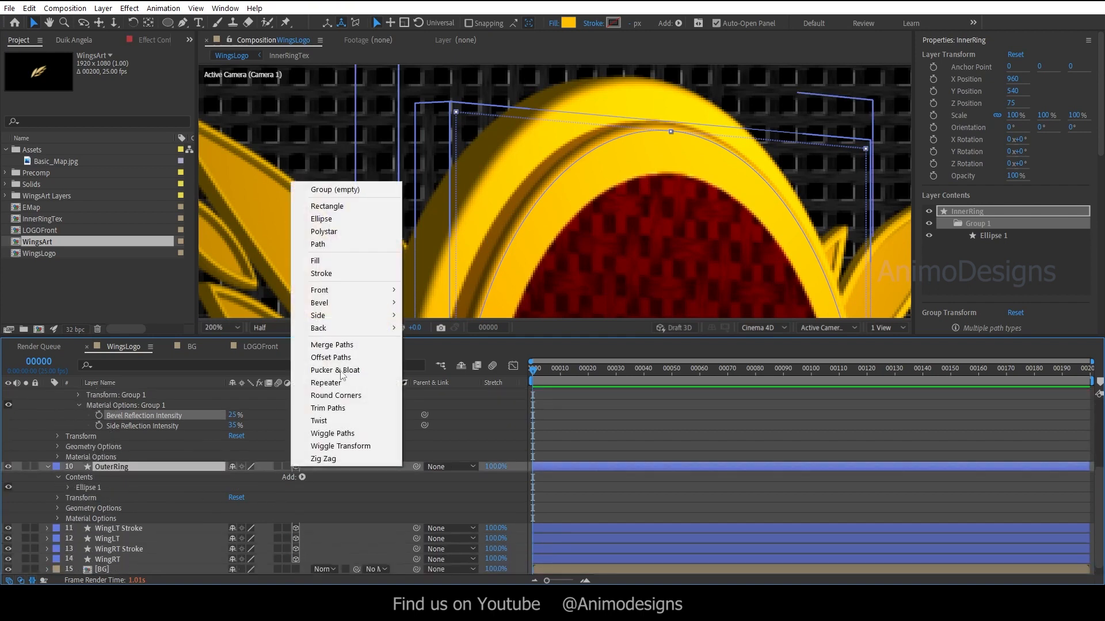
left_click(320, 187)
left_click_drag(85, 488, 95, 498)
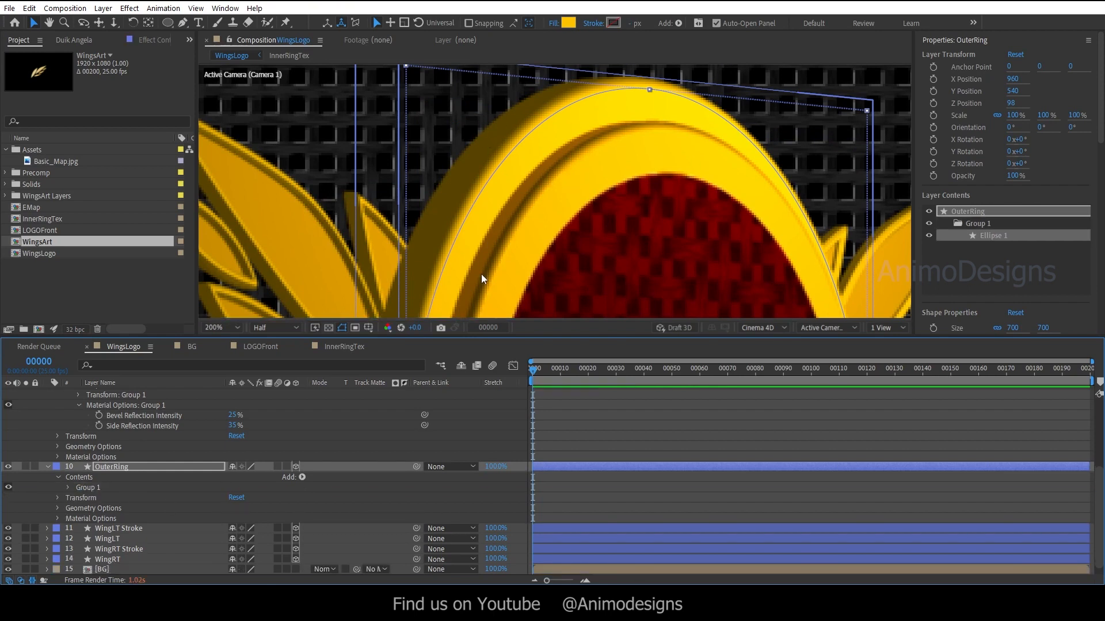
Add a Side Reflection Intensity option to OuterRing's Group 1 and set it to 35%.
left_click(80, 488)
left_click(302, 478)
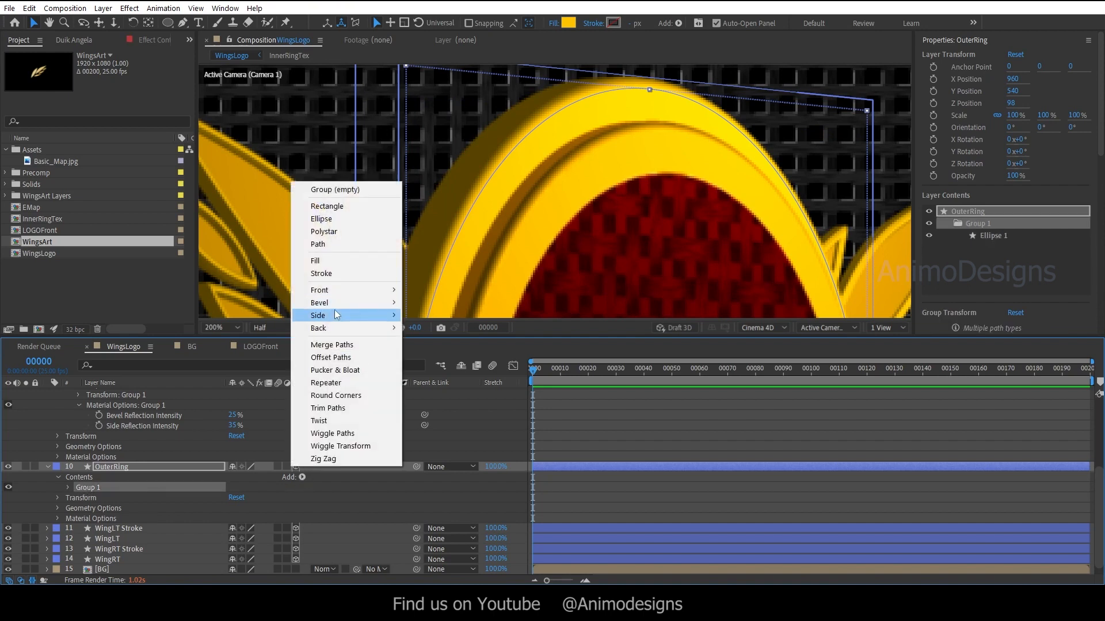
mouse_move(345, 315)
left_click(459, 397)
left_click(233, 528)
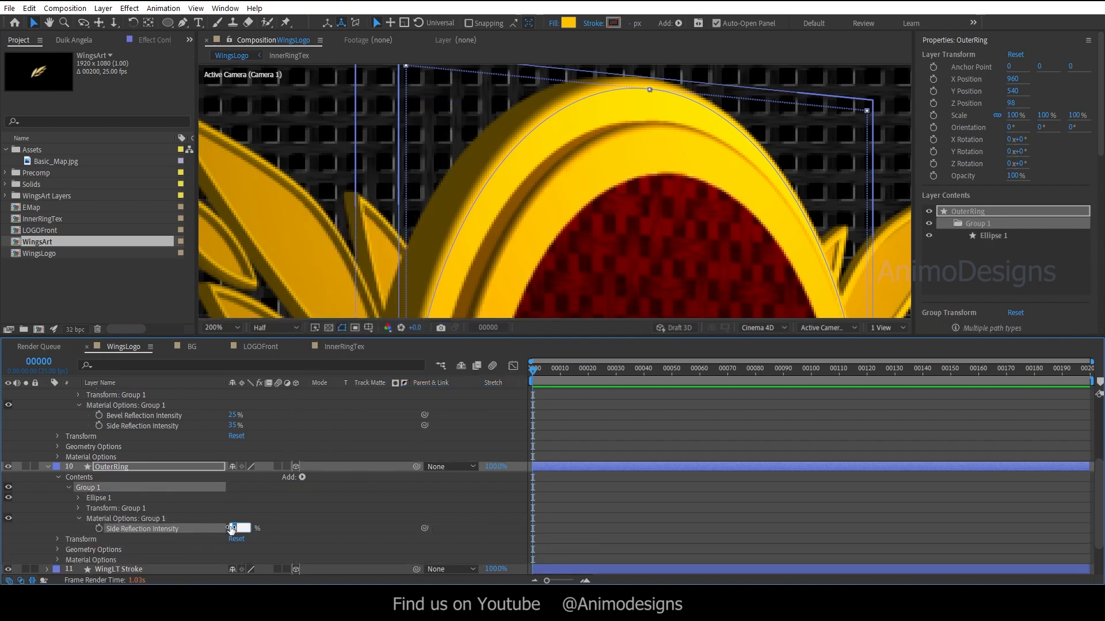
type("35")
key("Return")
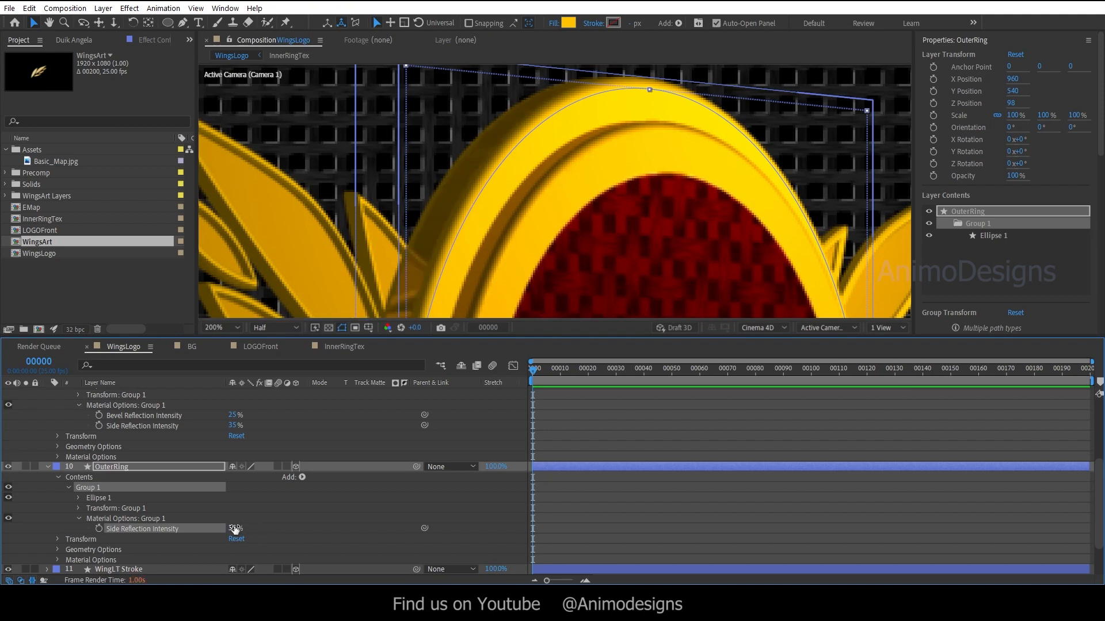
Add a Bevel Reflection Intensity option to OuterRing's Group 1 and set it to 25%.
left_click(302, 478)
mouse_move(345, 301)
left_click(458, 377)
left_click(231, 528)
type("25")
key("Return")
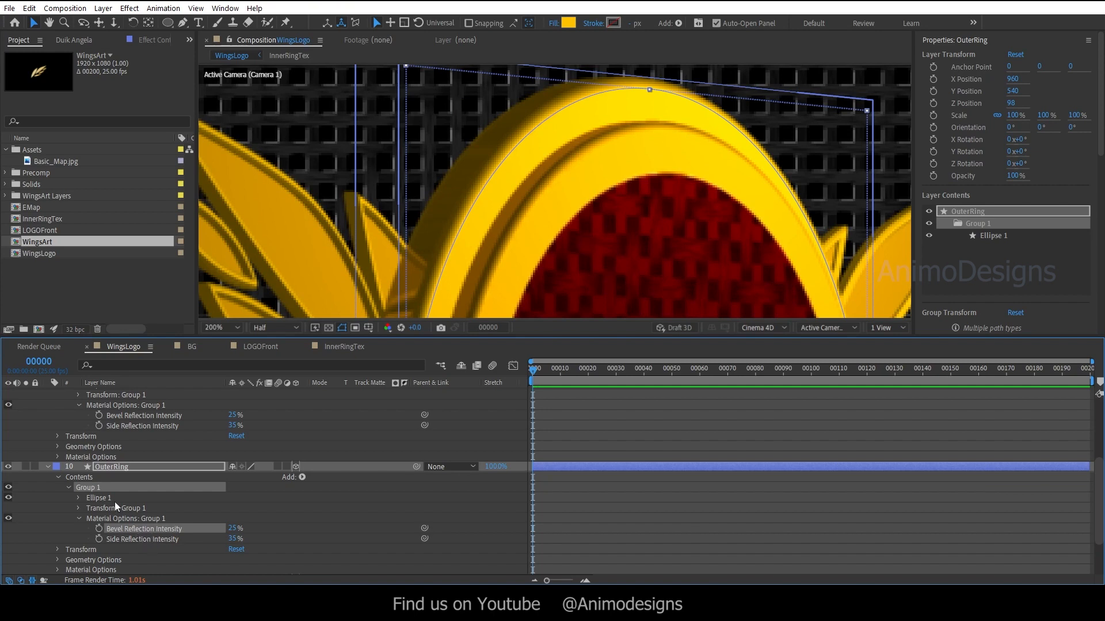
Collapse the expanded properties of the InnerRing and OuterRing layers.
left_click(79, 518)
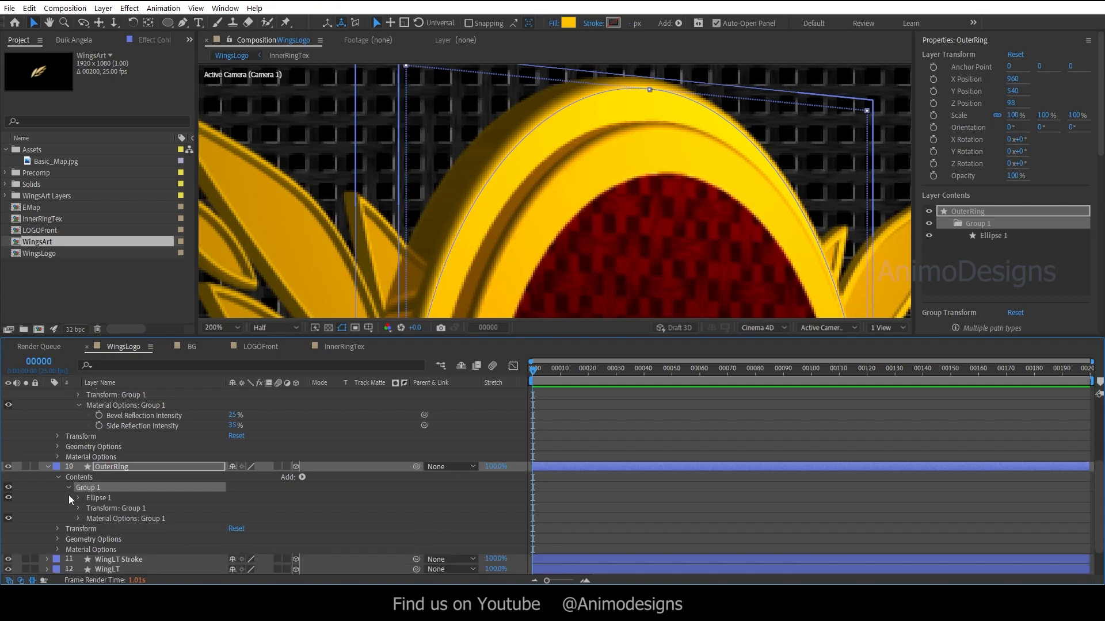
left_click(68, 487)
left_click(58, 476)
scroll(523, 185, "down", 4)
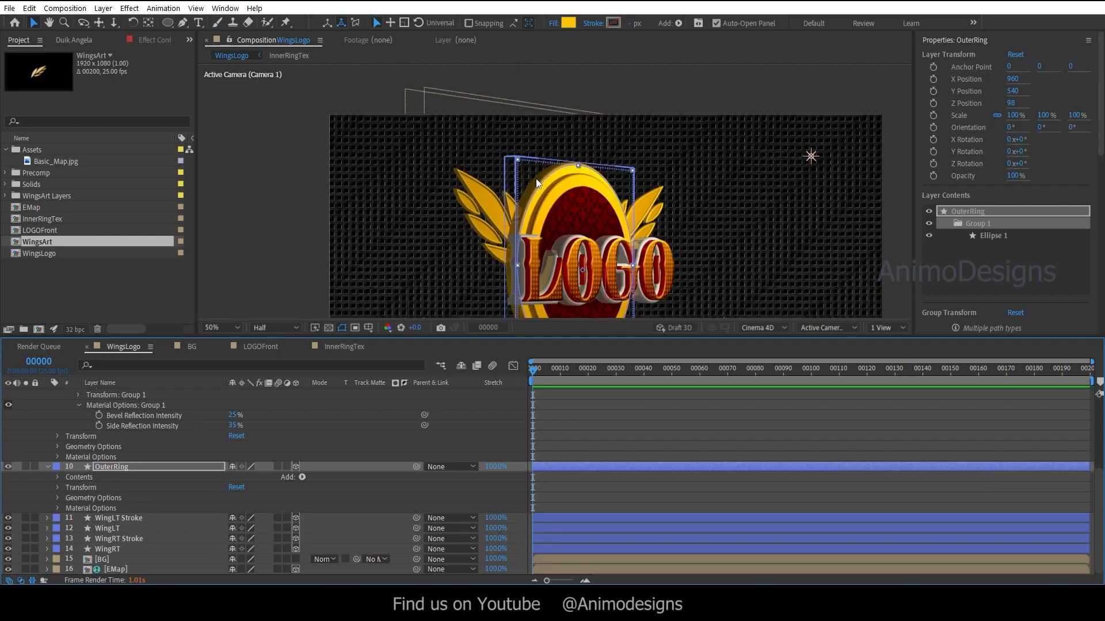
scroll(206, 429, "up", 1)
scroll(206, 429, "up", 3)
left_click(47, 476)
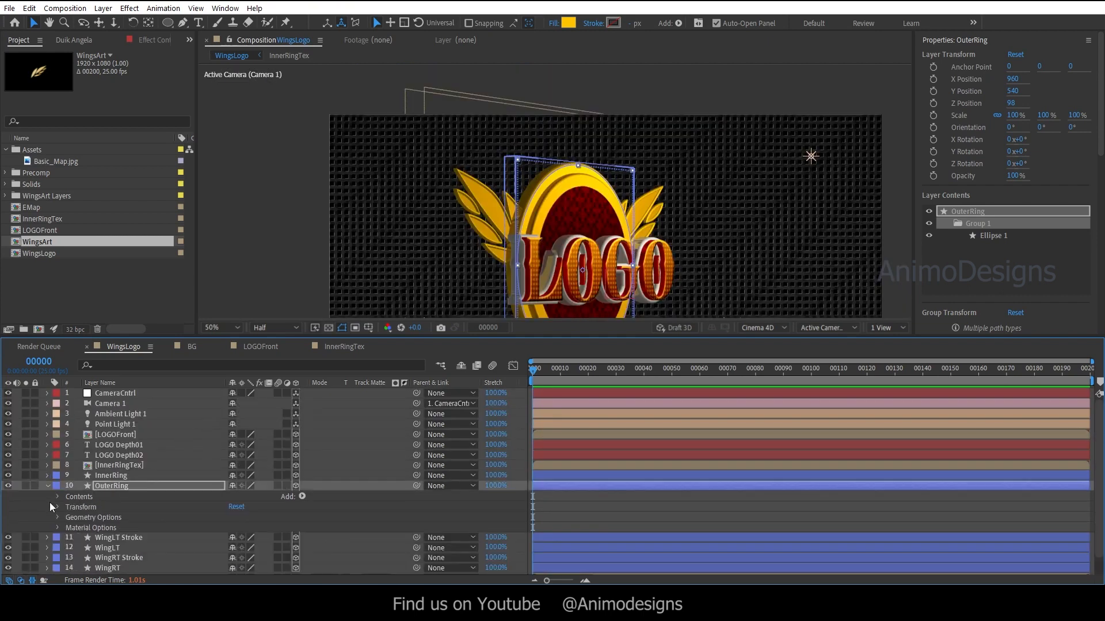
left_click(47, 486)
Set CameraCntrl's Y Rotation to 0° so the camera faces the logo, and collapse the layer.
left_click(115, 404)
left_click(48, 403)
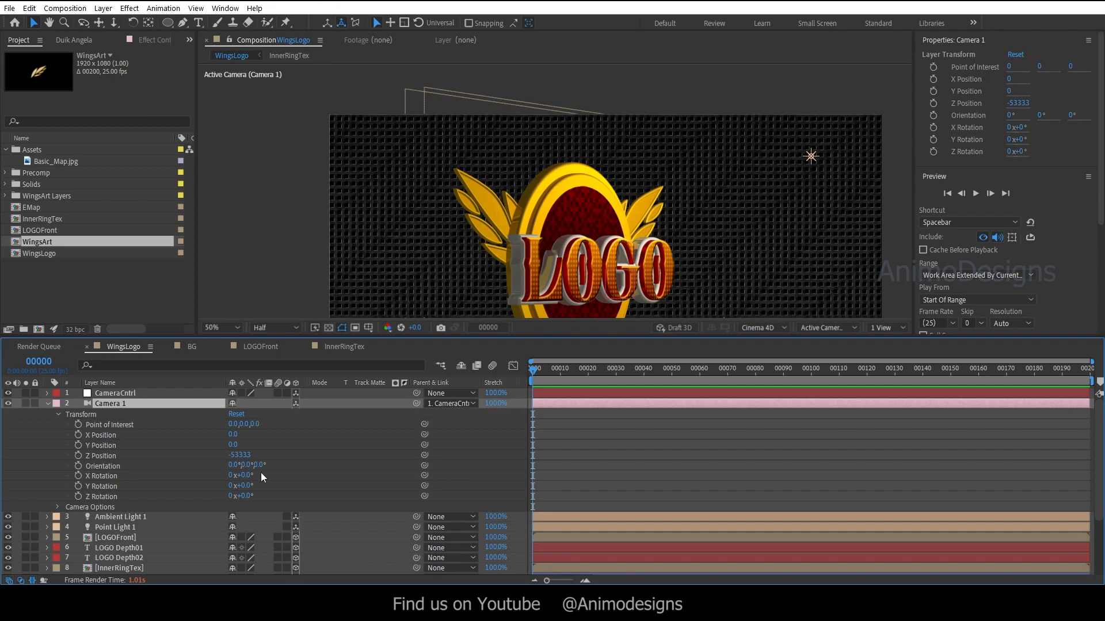
key("r")
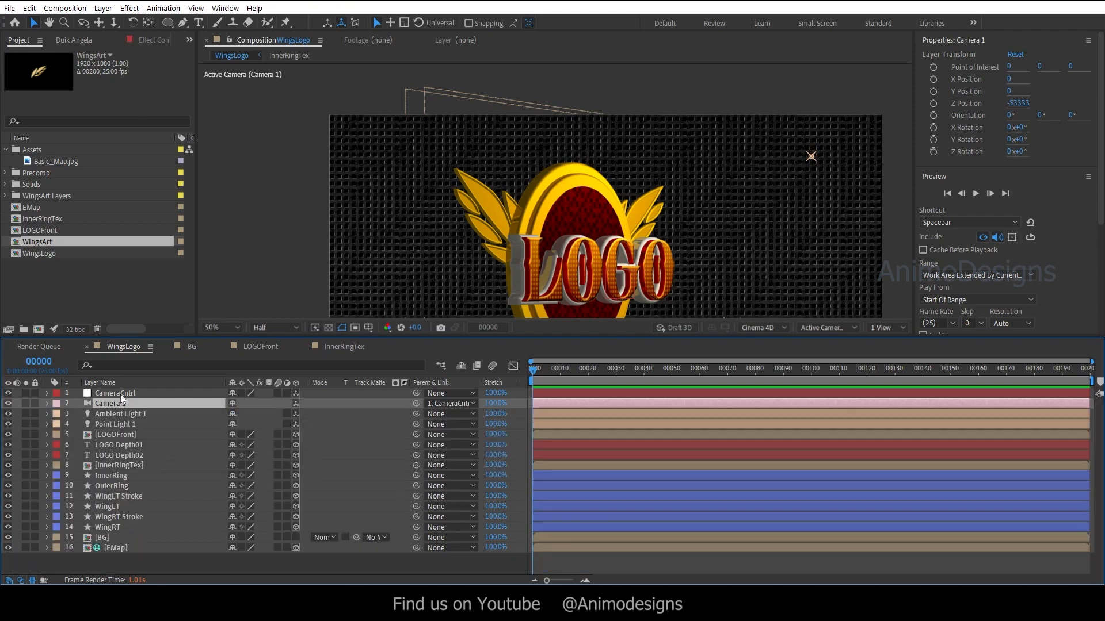
left_click(120, 394)
type("r")
type("0")
key("Return")
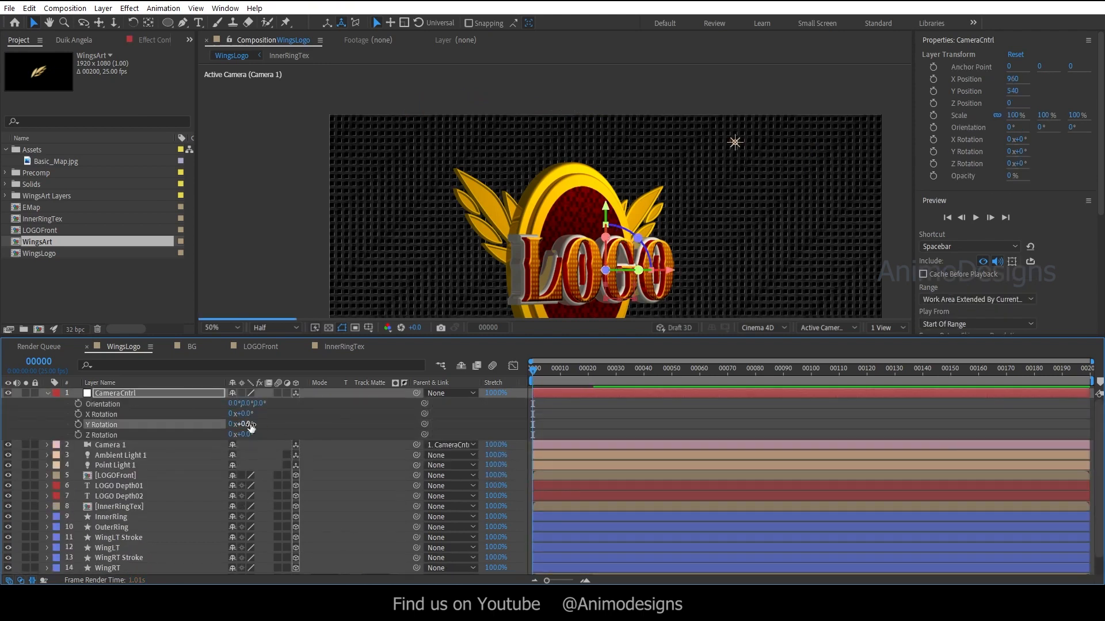
key("comma")
left_click(619, 418)
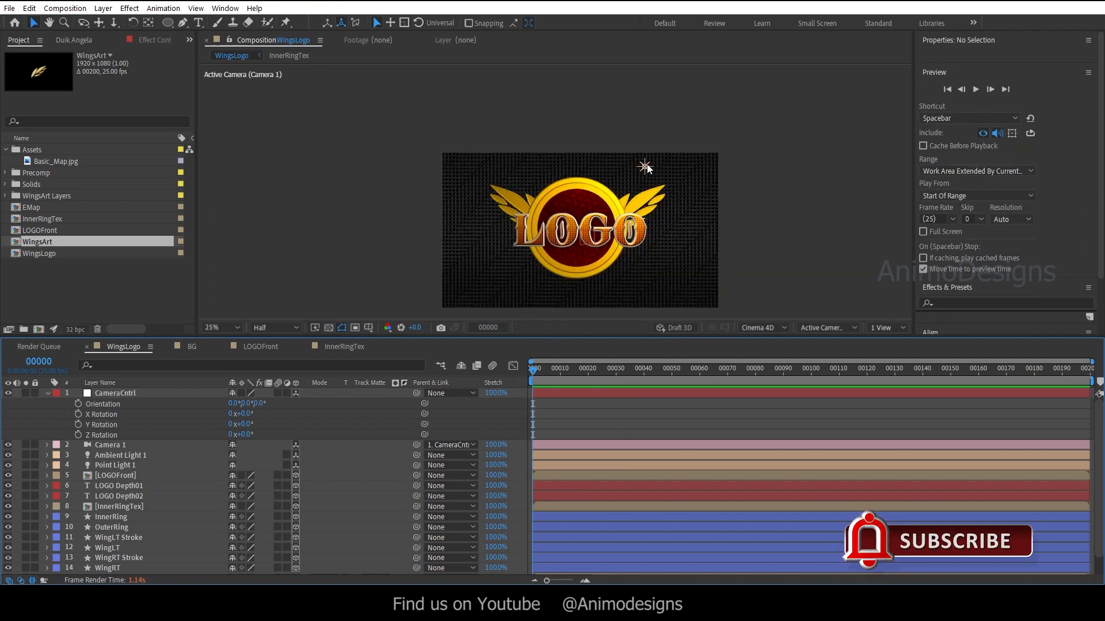
left_click(48, 393)
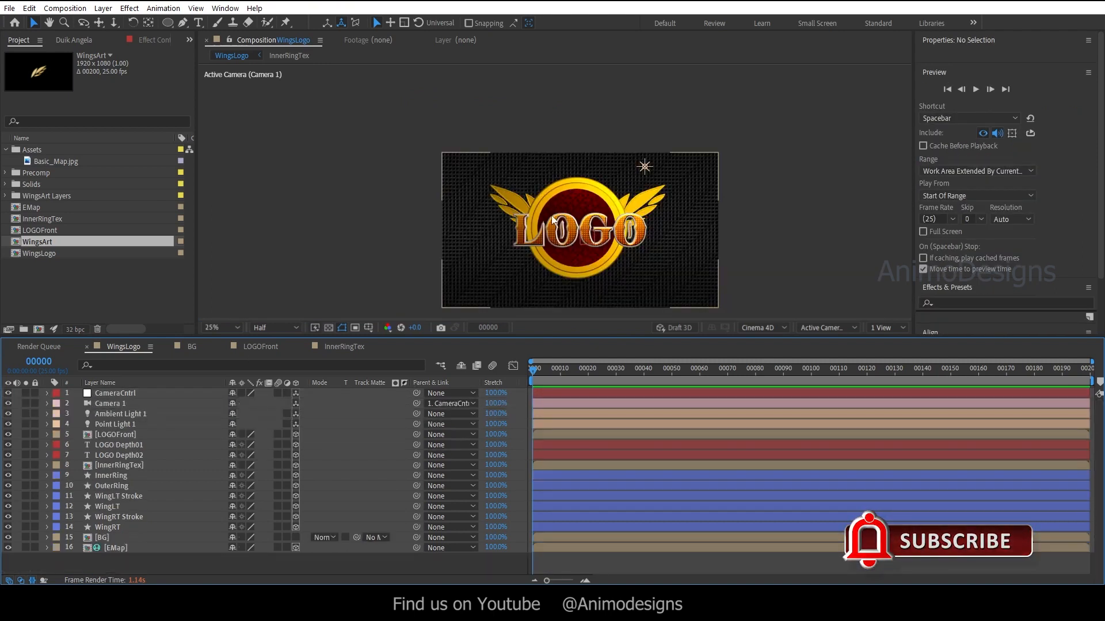
In the Left view, move Point Light 1 forward and up to about Y 64.8, Z -906.7.
left_click(119, 424)
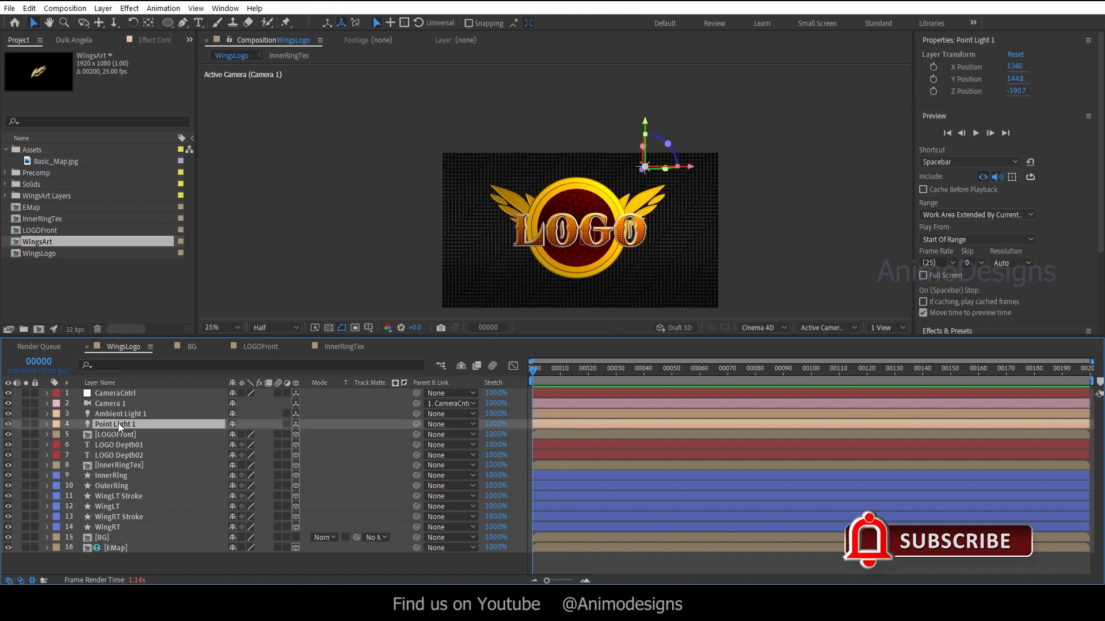
left_click(817, 328)
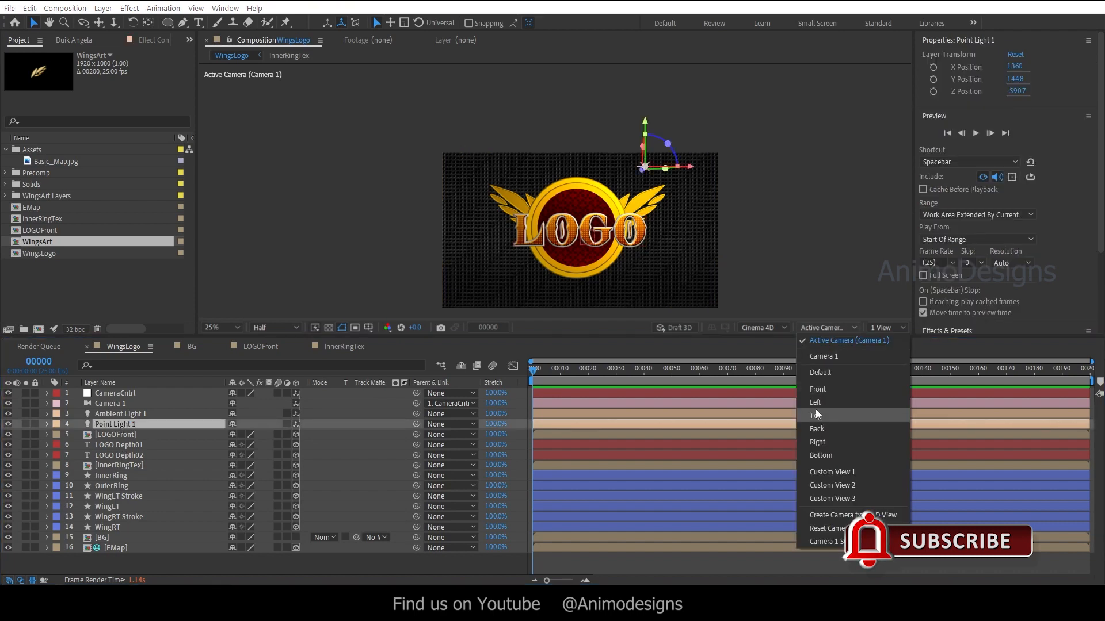
left_click(848, 414)
left_click_drag(661, 138, 712, 123)
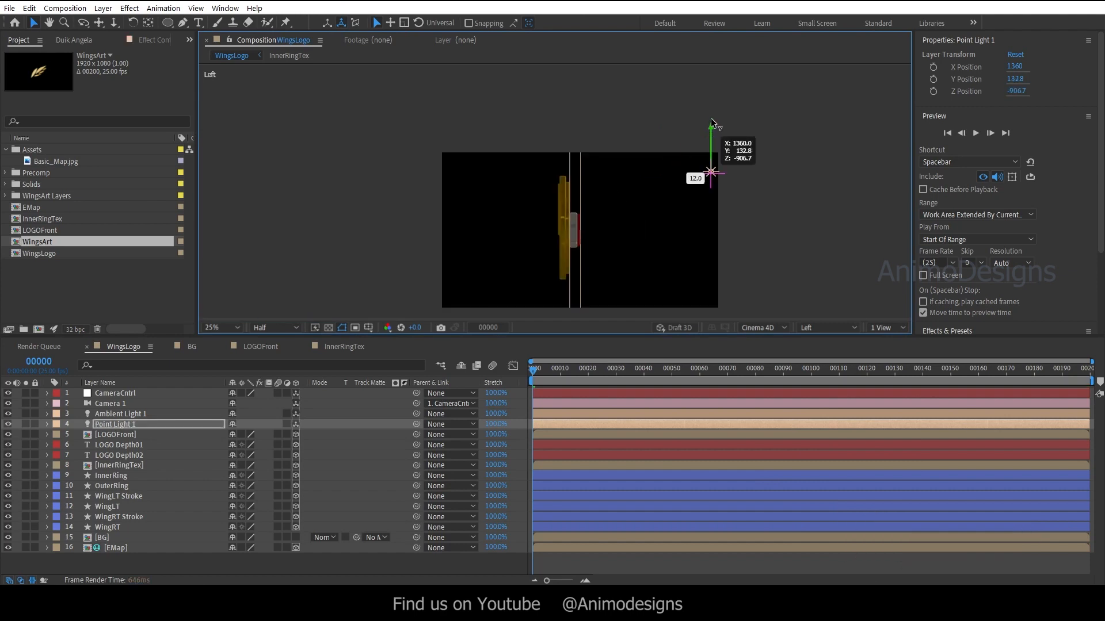
Duplicate Point Light 1 and, in the Top view, move the copy behind the logo's left side to about X -48, Z 241.3.
left_click(805, 327)
left_click(819, 418)
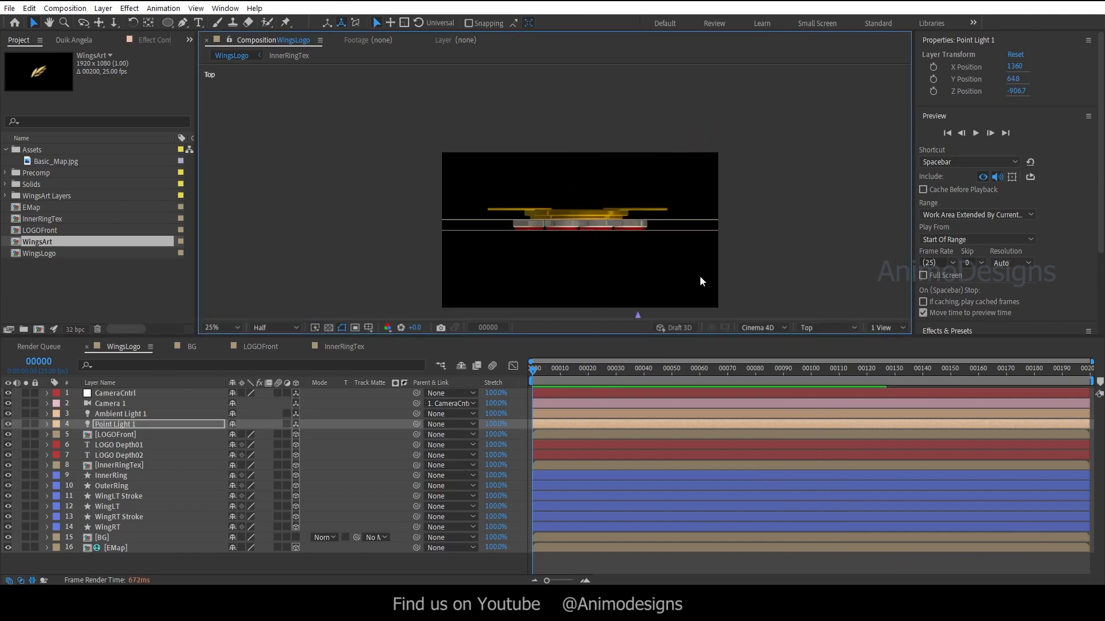
key("comma")
left_click(126, 423)
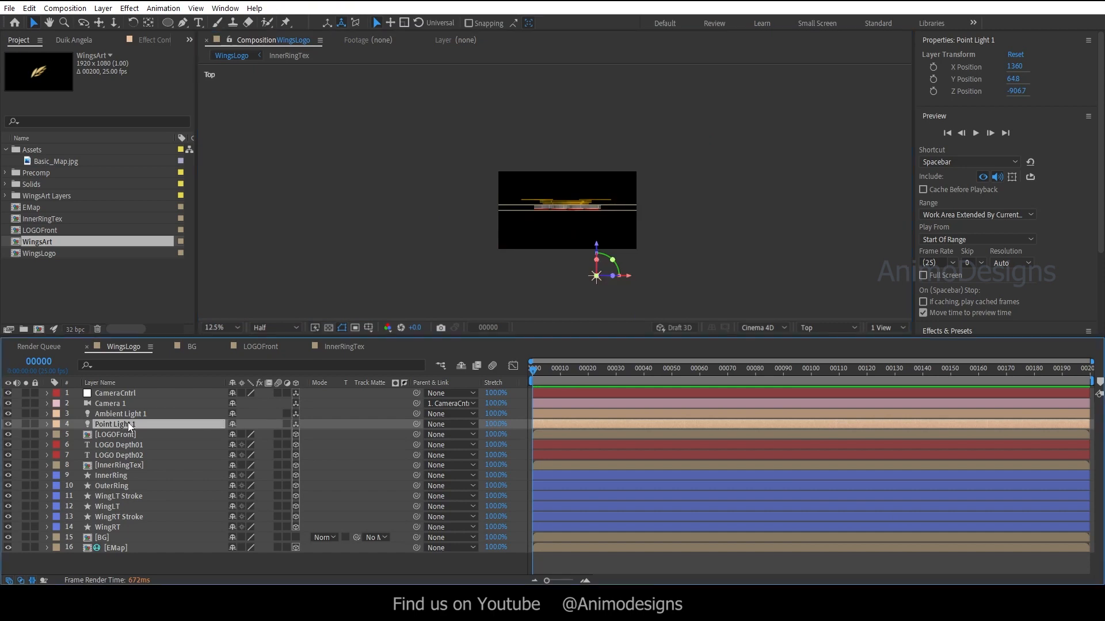
key("ctrl+d")
left_click_drag(629, 276, 540, 277)
left_click_drag(510, 244, 482, 188)
key("period")
left_click_drag(435, 147, 435, 156)
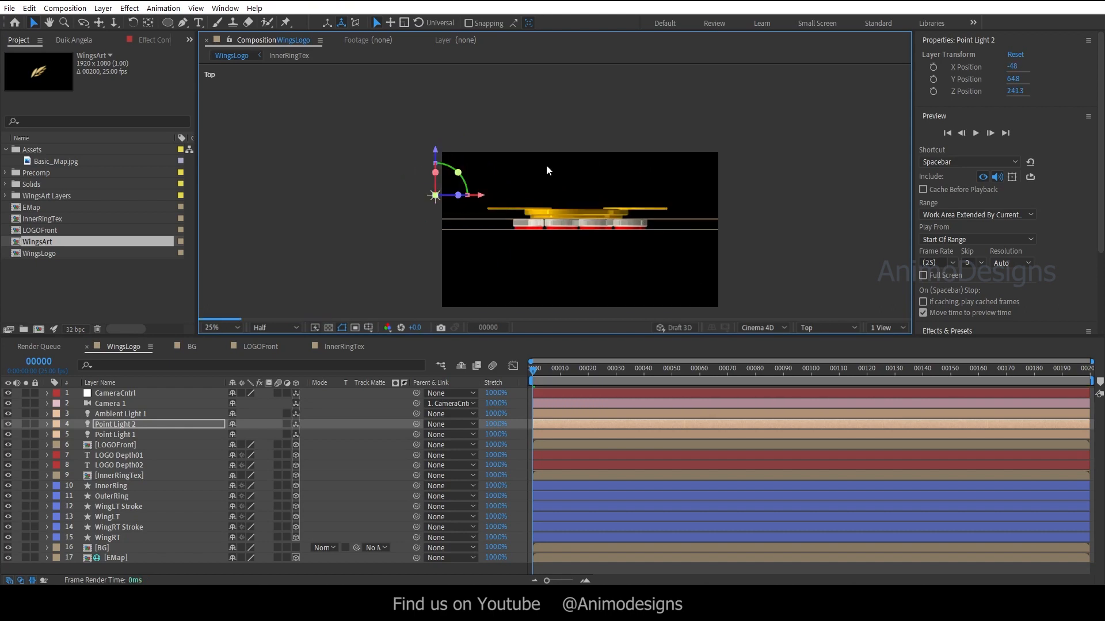
Duplicate Point Light 2 and move the copy to the logo's right side at about X 1876, Z 177.3.
left_click(121, 424)
key("ctrl+d")
left_click_drag(483, 197, 760, 204)
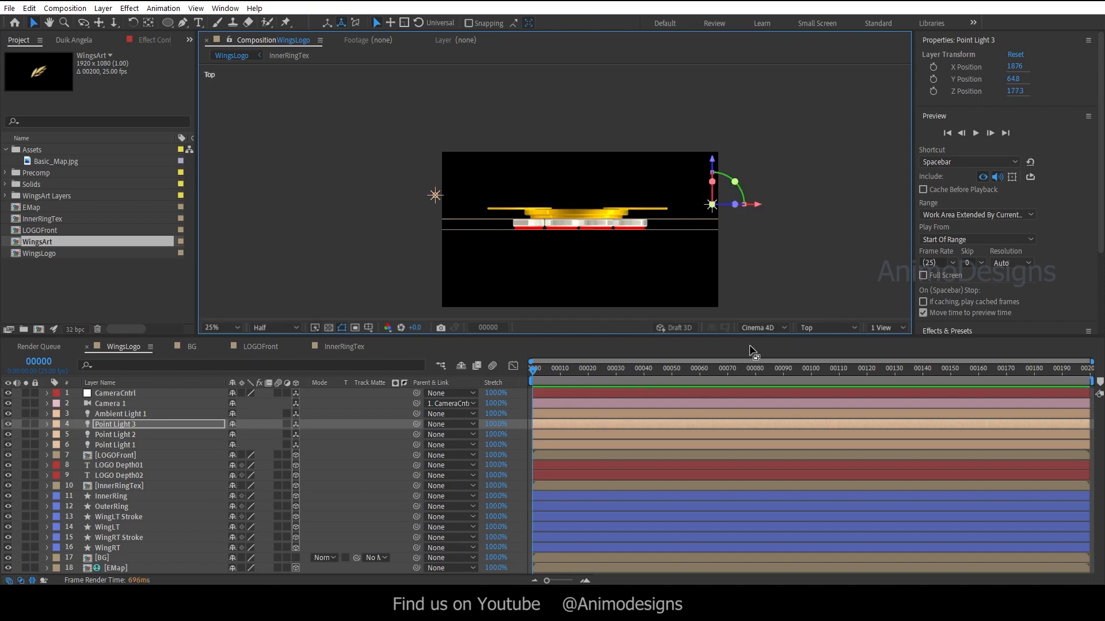
Return to the Active Camera view and examine the new lighting on the logo, rings and wings.
left_click(829, 327)
left_click(774, 361)
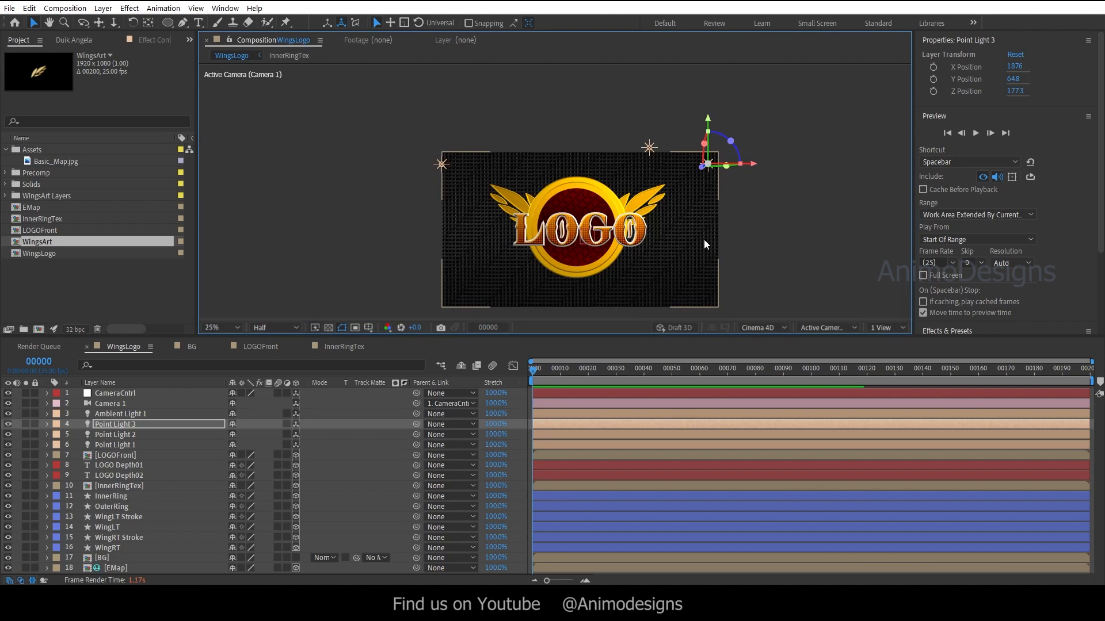
scroll(606, 196, "up", 2)
left_click_drag(585, 148, 531, 75)
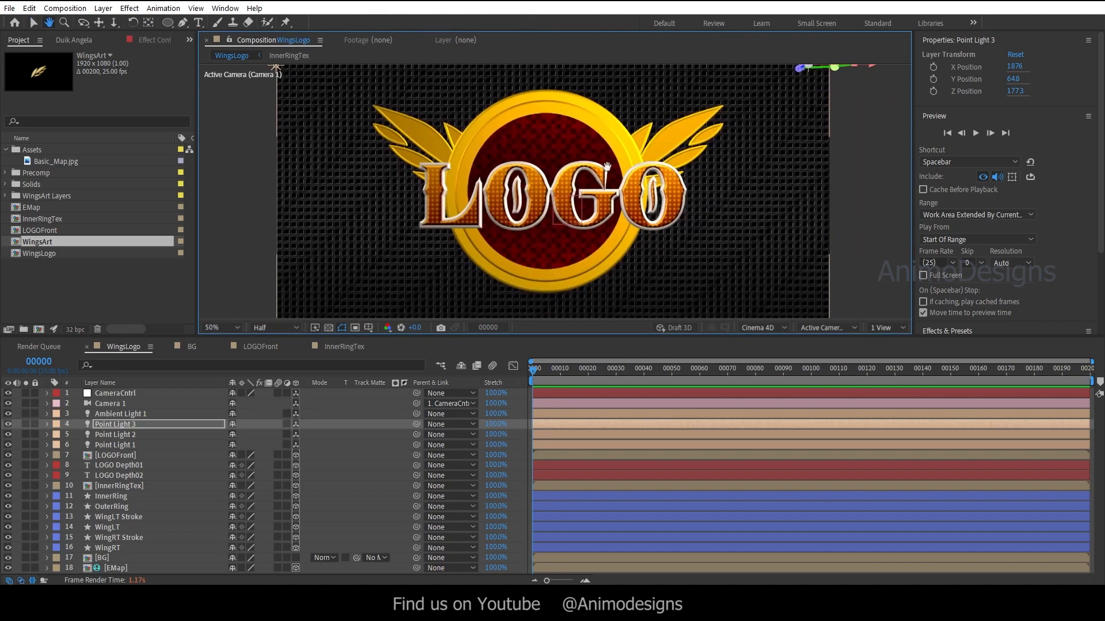
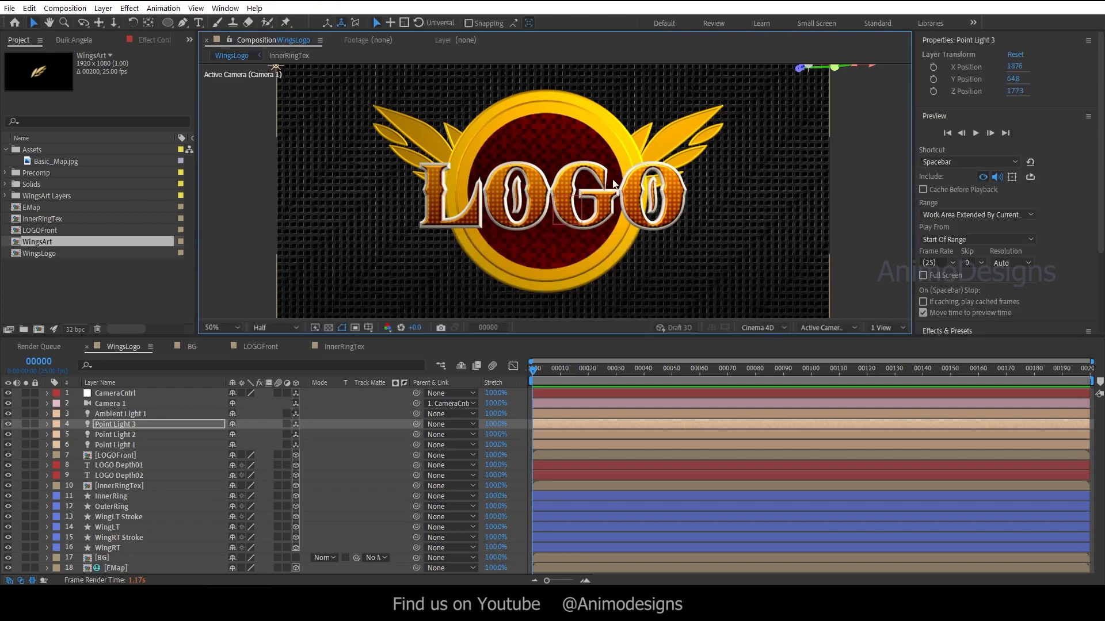
key("comma")
key("period")
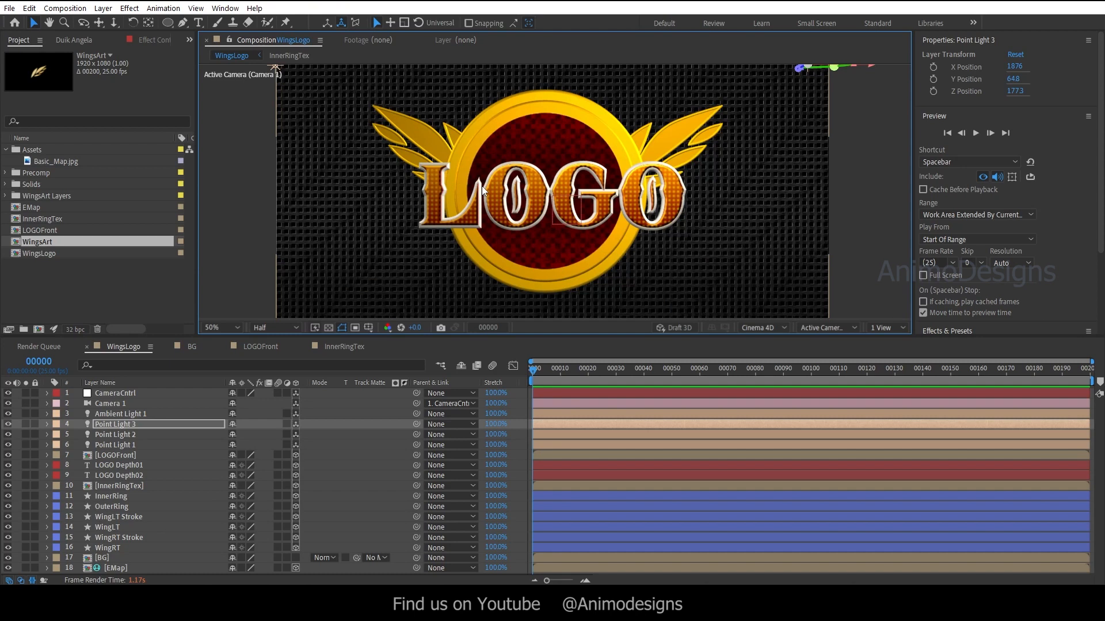
key("comma")
left_click_drag(534, 372, 457, 244)
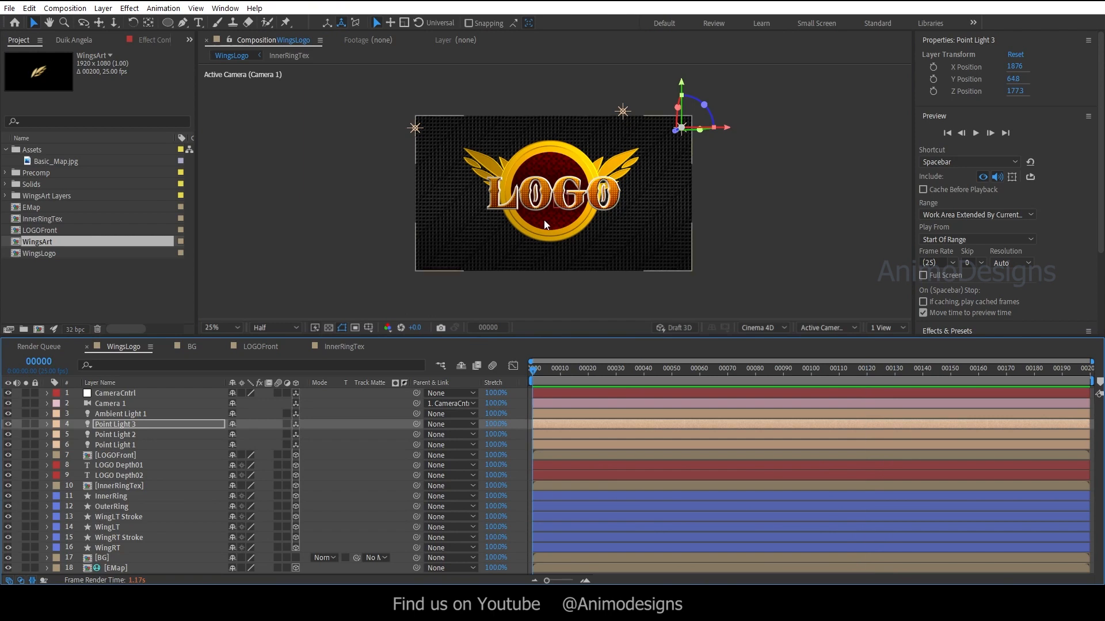
key("period")
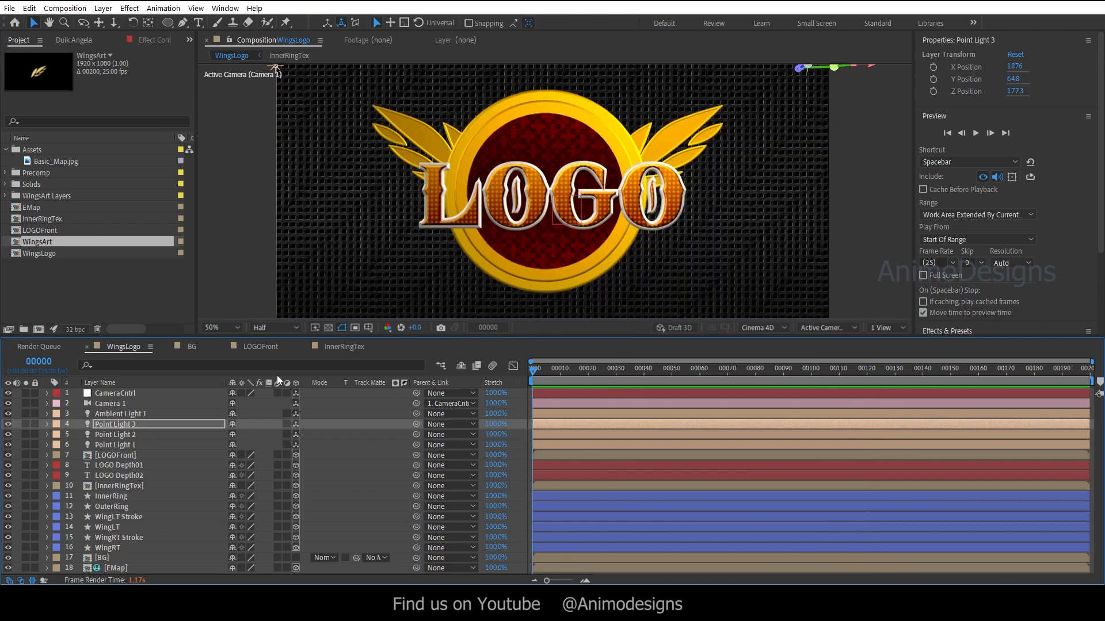
In the LOGOFront composition, change the LOGOFront layer's Gradient Overlay from its dark red end colour to a brighter orange.
left_click(260, 346)
left_click(133, 415)
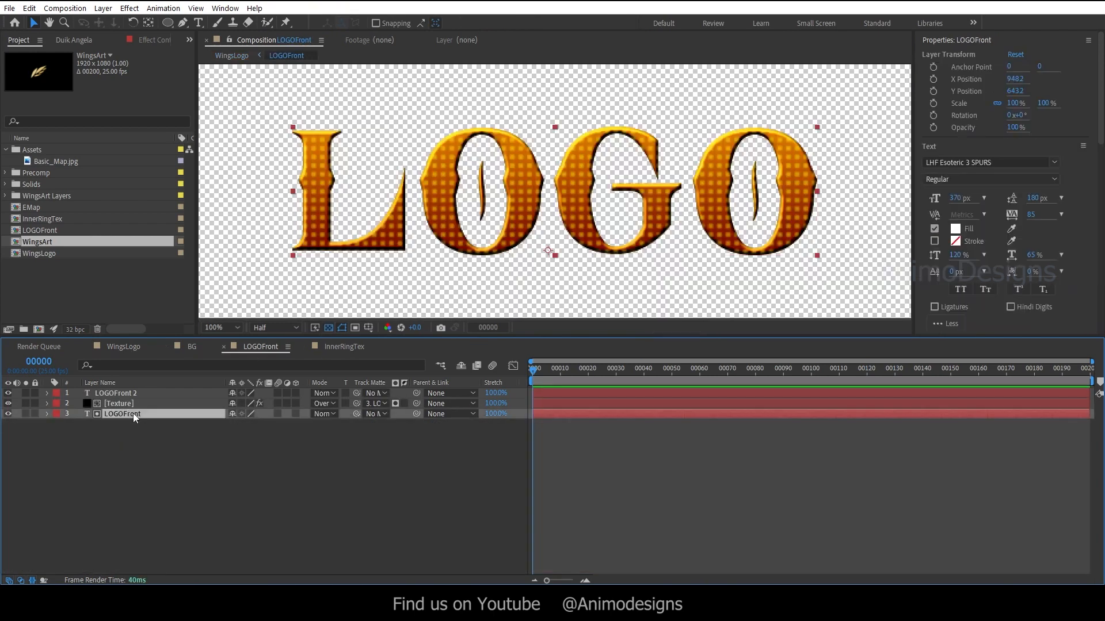
left_click(47, 415)
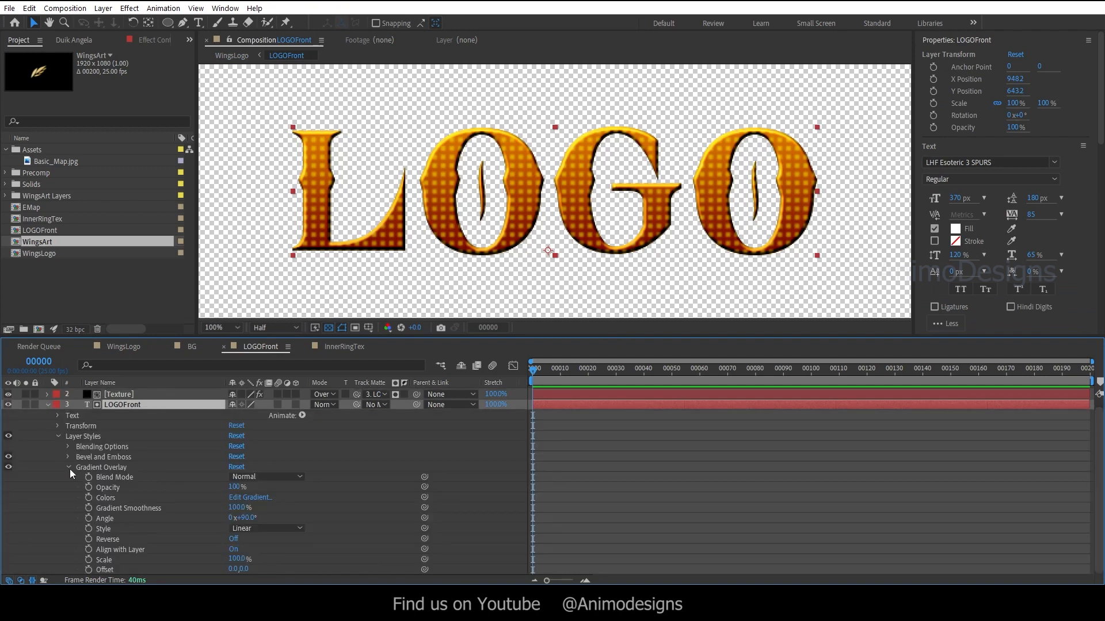
left_click(250, 497)
left_click(551, 415)
left_click(680, 335)
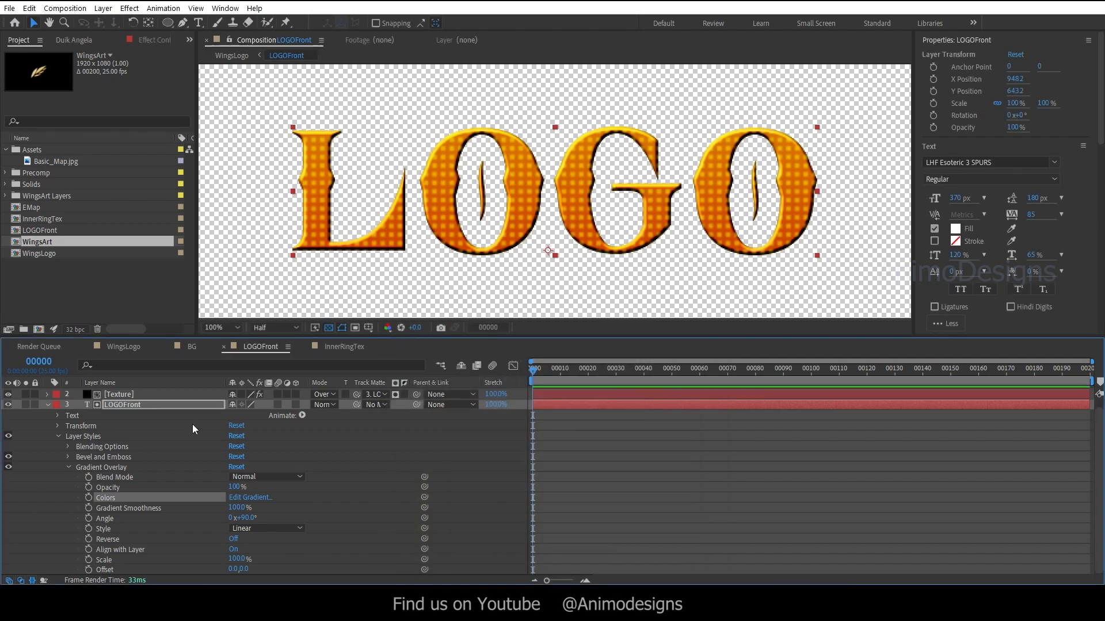
key("ctrl+d")
left_click(47, 413)
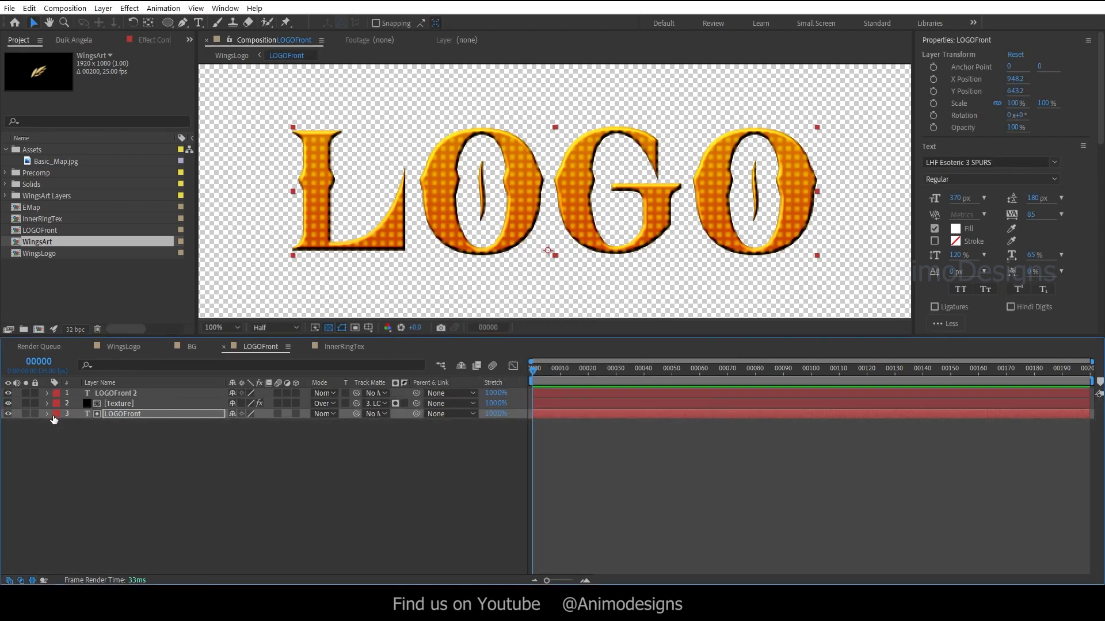
Examine LOGOFront 2 on its own by toggling layer visibility, and check what its Inner Shadow style contributes.
left_click(121, 393)
left_click(8, 393)
left_click(8, 393)
left_click(8, 393)
left_click(8, 393)
left_click_drag(8, 404, 8, 414)
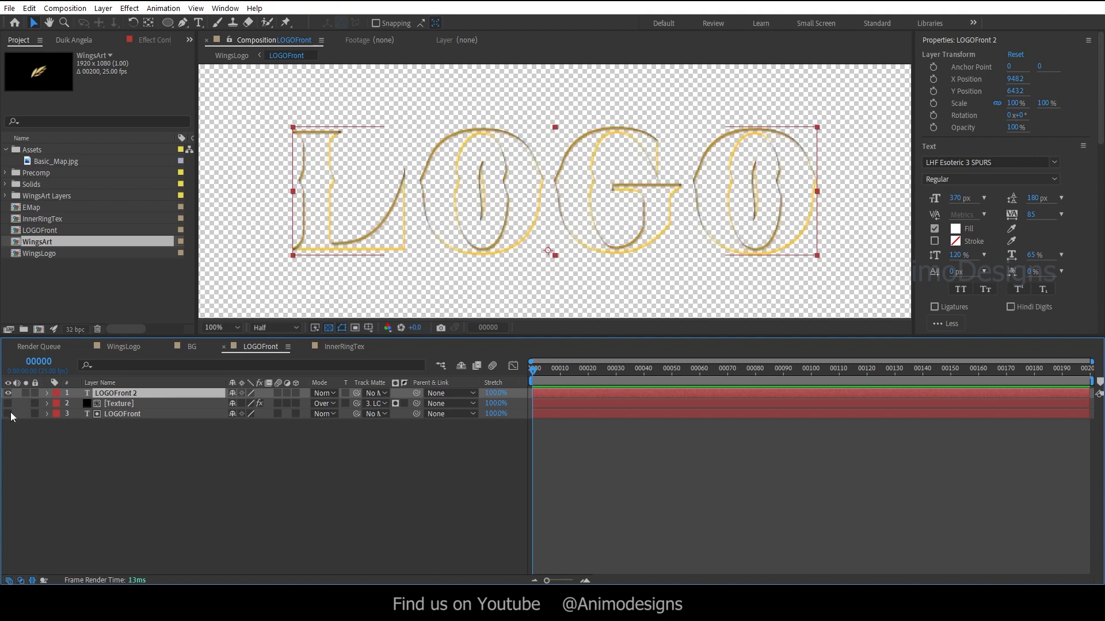
left_click(48, 393)
left_click(67, 455)
left_click(8, 445)
left_click(8, 445)
left_click(8, 445)
left_click(8, 445)
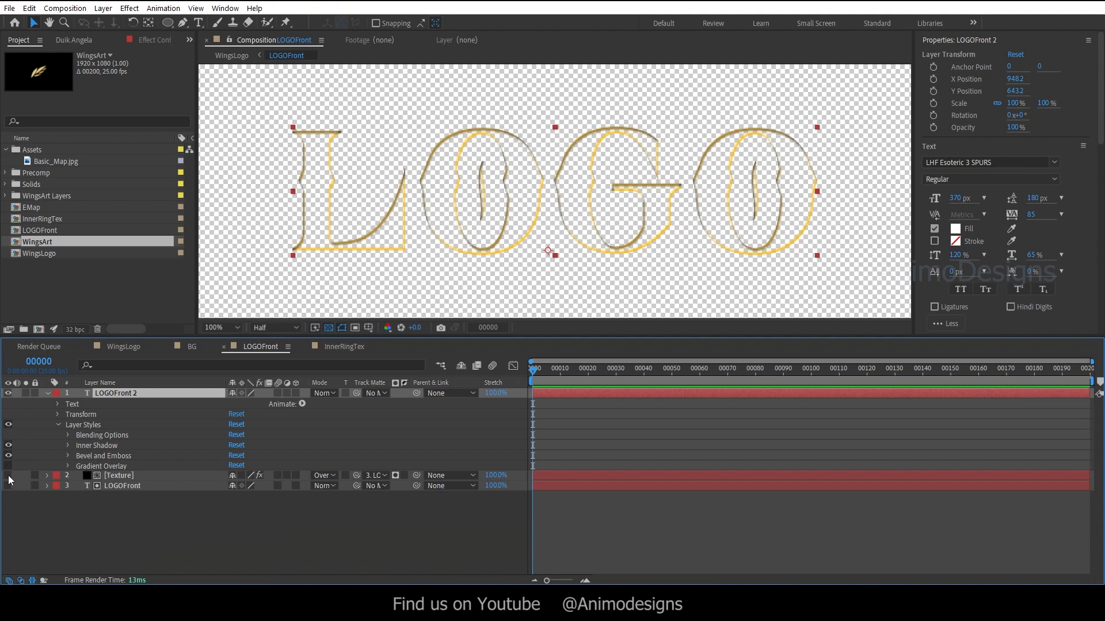
left_click_drag(8, 475, 8, 485)
Try an Inner Shadow layer style on the LOGOFront base layer, undo it, and collapse the layer.
right_click(109, 486)
mouse_move(230, 299)
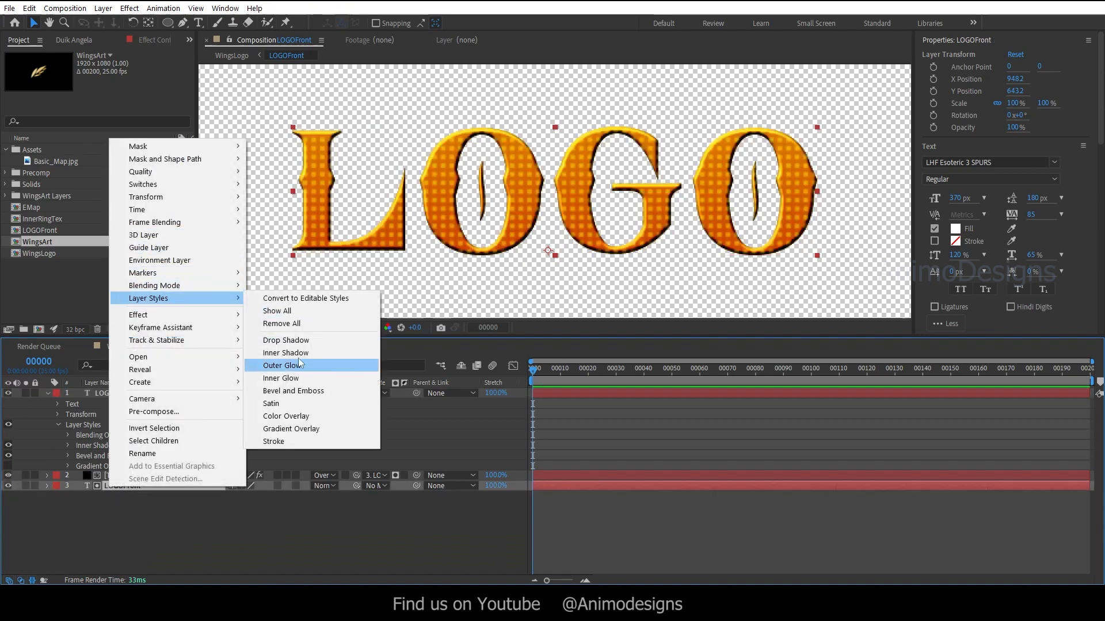
left_click(299, 363)
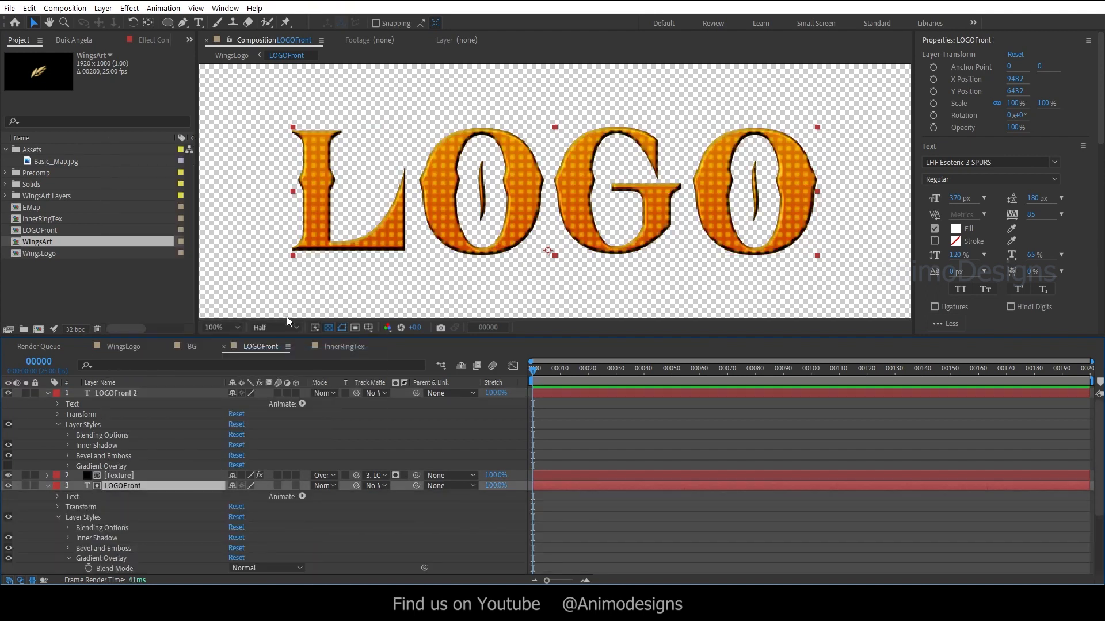
key("ctrl+z")
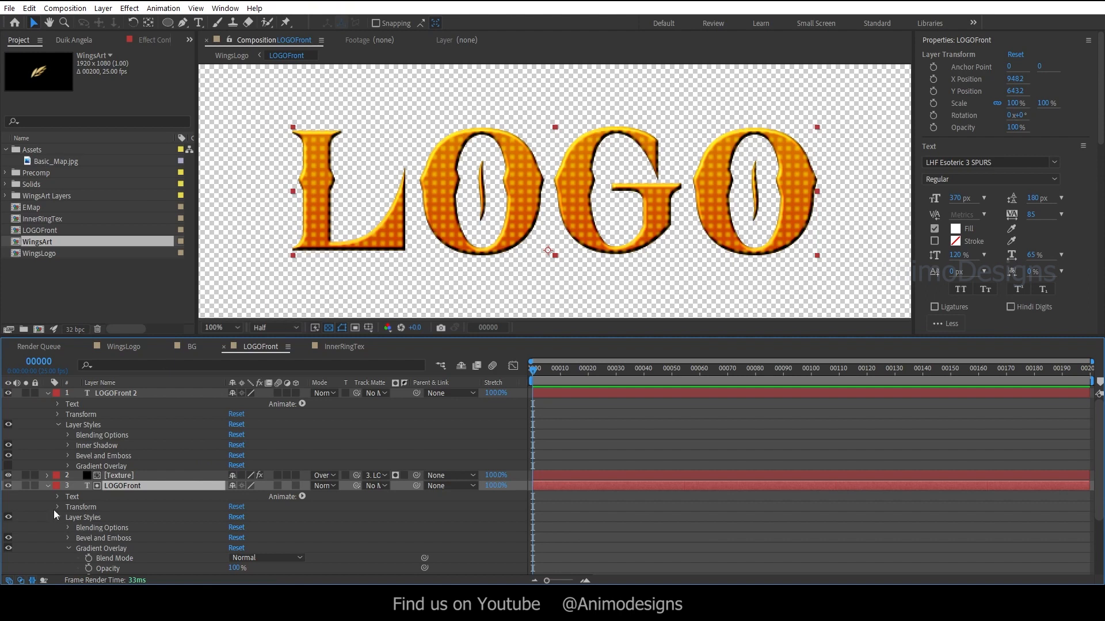
left_click(48, 485)
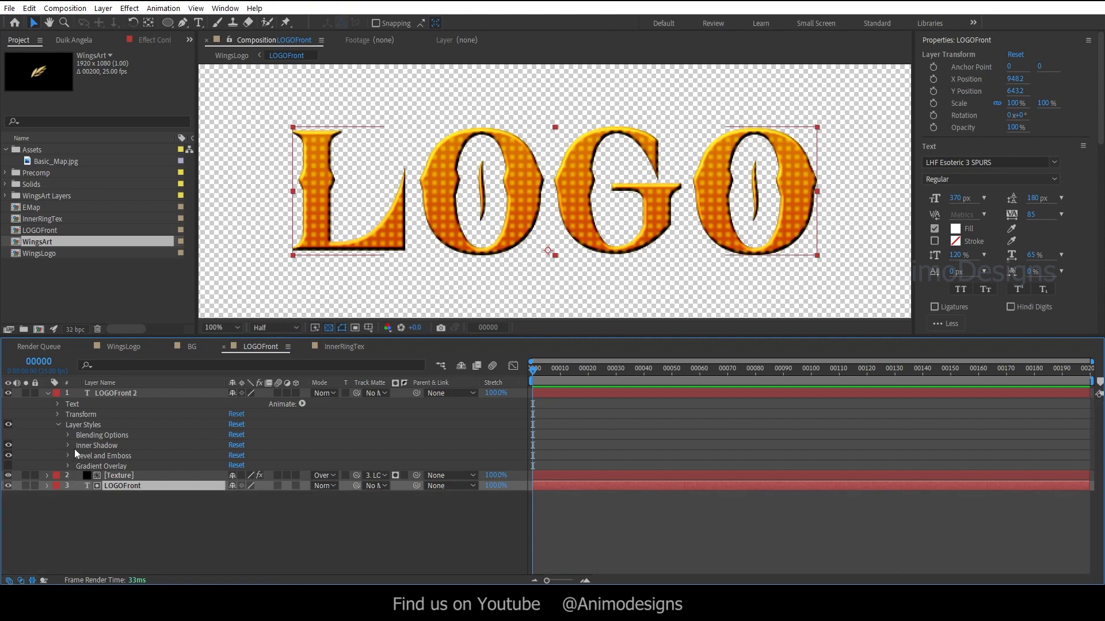
Compare the LOGOFront base layer with LOGOFront 2 hidden, and turn off the base layer's Bevel and Emboss style.
left_click(48, 392)
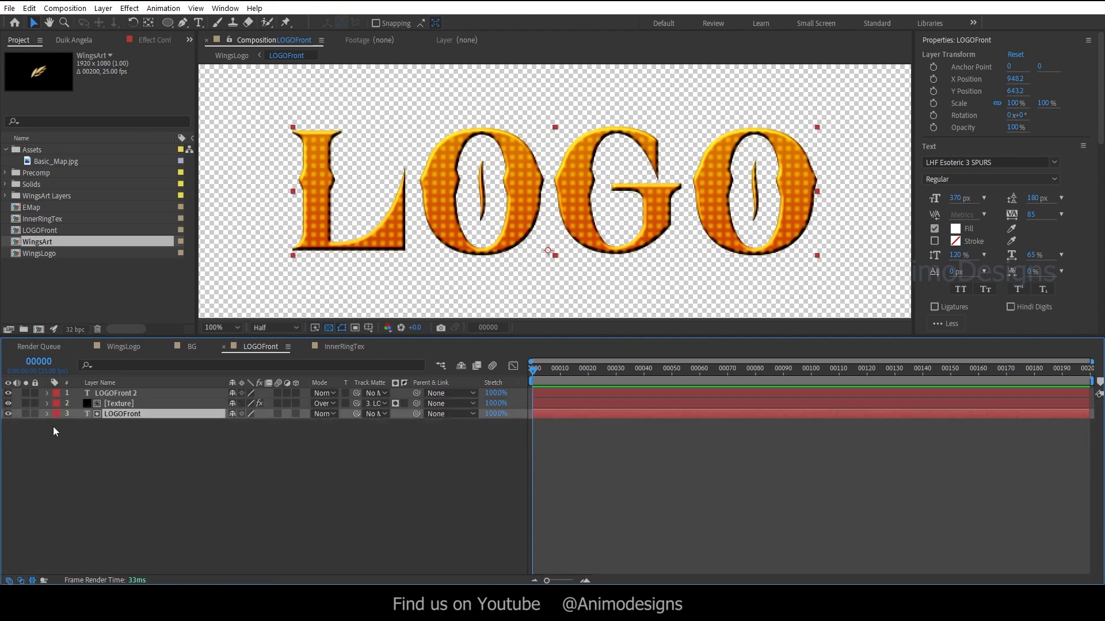
left_click(8, 393)
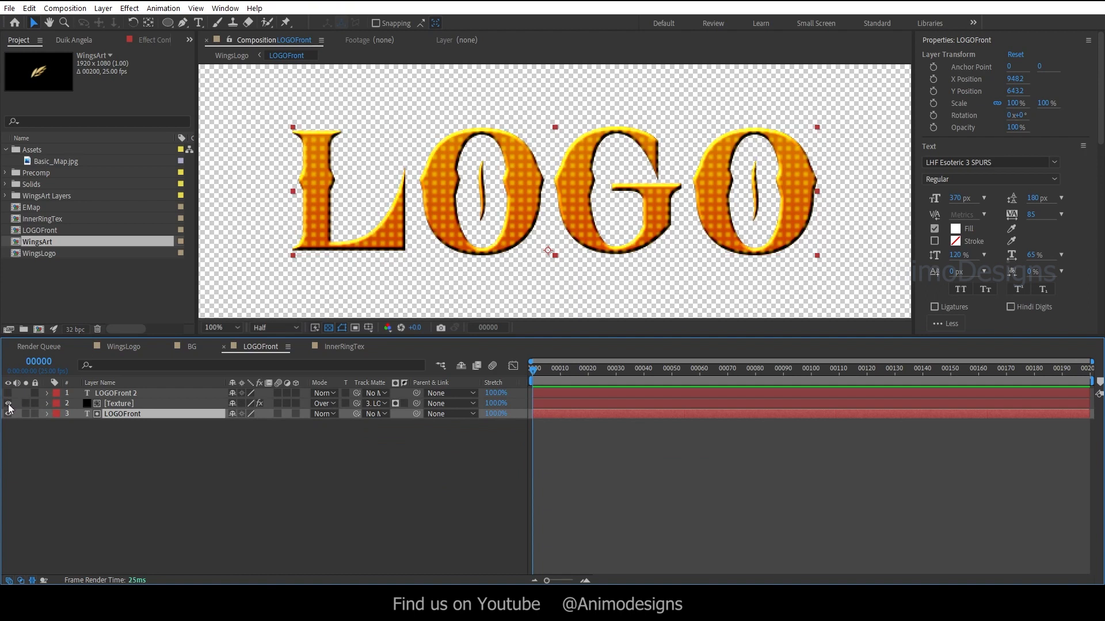
left_click(48, 414)
left_click(68, 466)
left_click(8, 466)
left_click(8, 466)
left_click(8, 466)
left_click(8, 393)
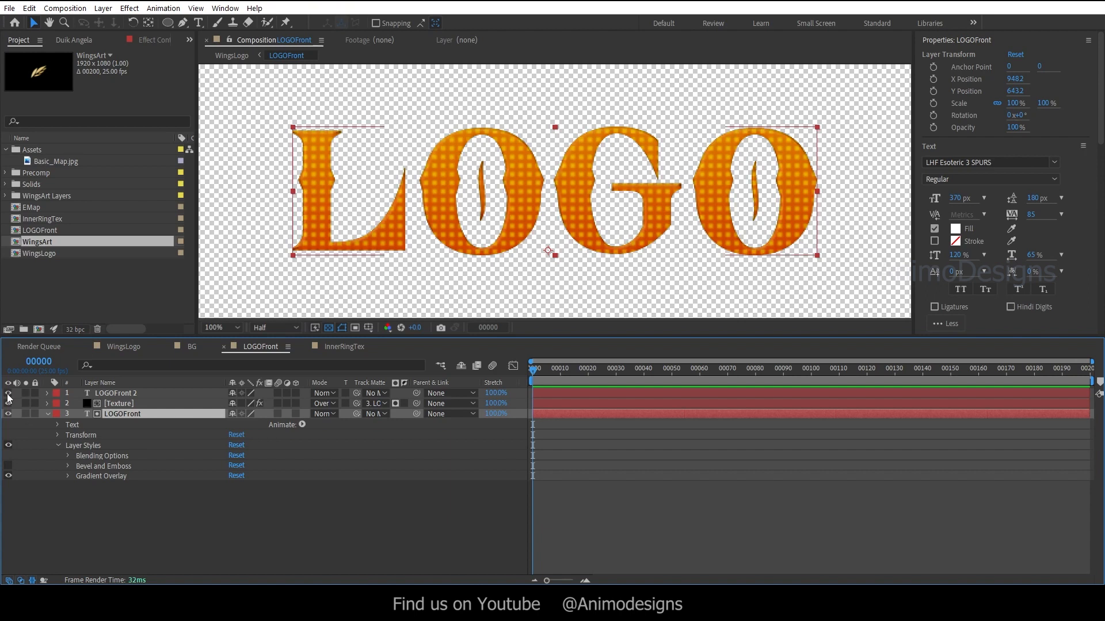
Set the Bevel and Emboss style of the LOGOFront 2 layer to Emboss.
left_click(107, 394)
left_click(47, 392)
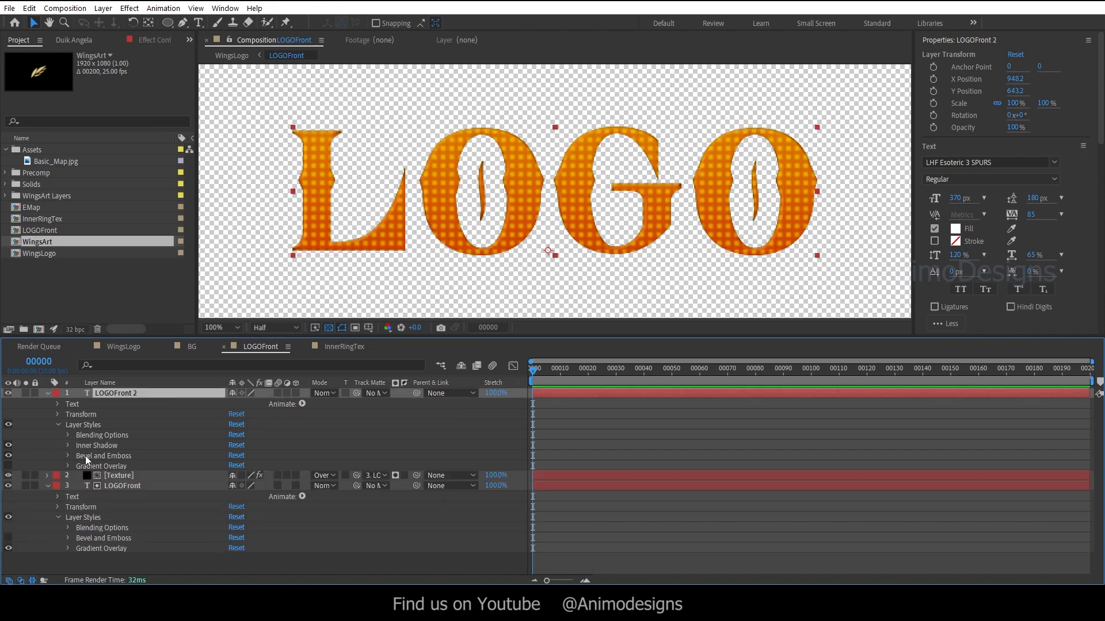
left_click(85, 455)
left_click(68, 456)
left_click(265, 425)
left_click(267, 436)
left_click(266, 426)
left_click(266, 463)
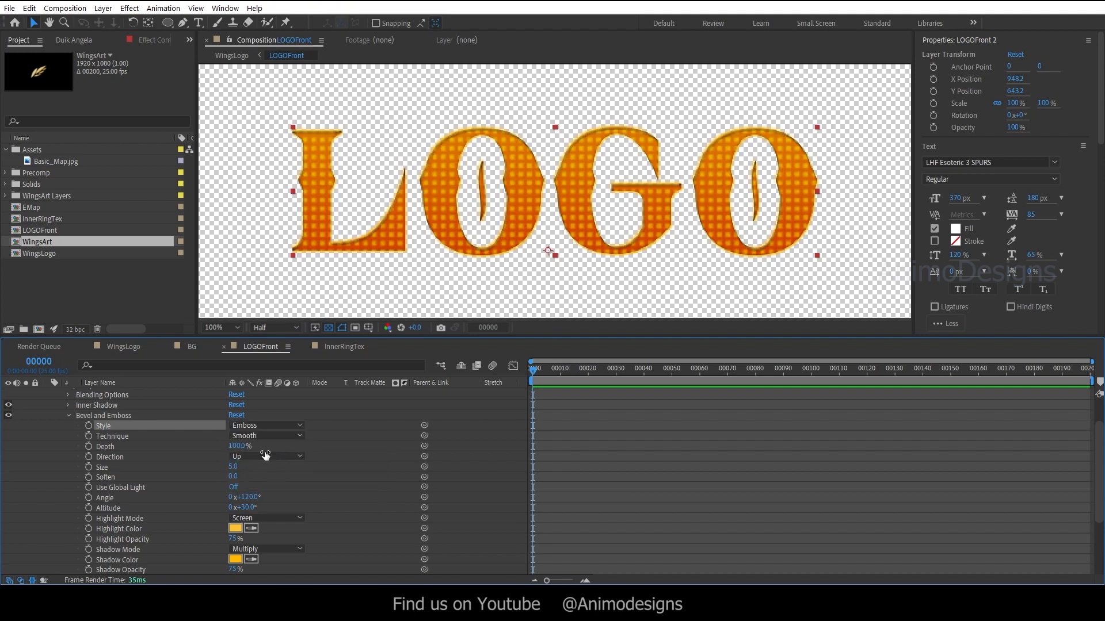
Try a Bevel and Emboss size of 10 on LOGOFront 2, check it up close, and restore the size to 5.
left_click(234, 466)
type("10")
key("Return")
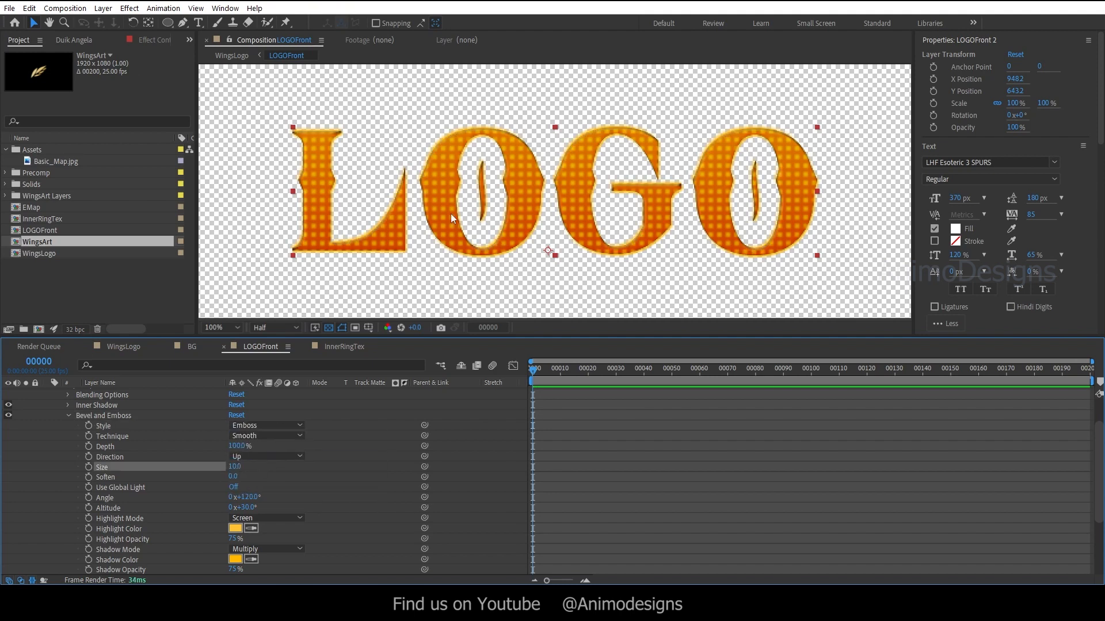
key("period")
left_click(234, 466)
type("5")
key("Return")
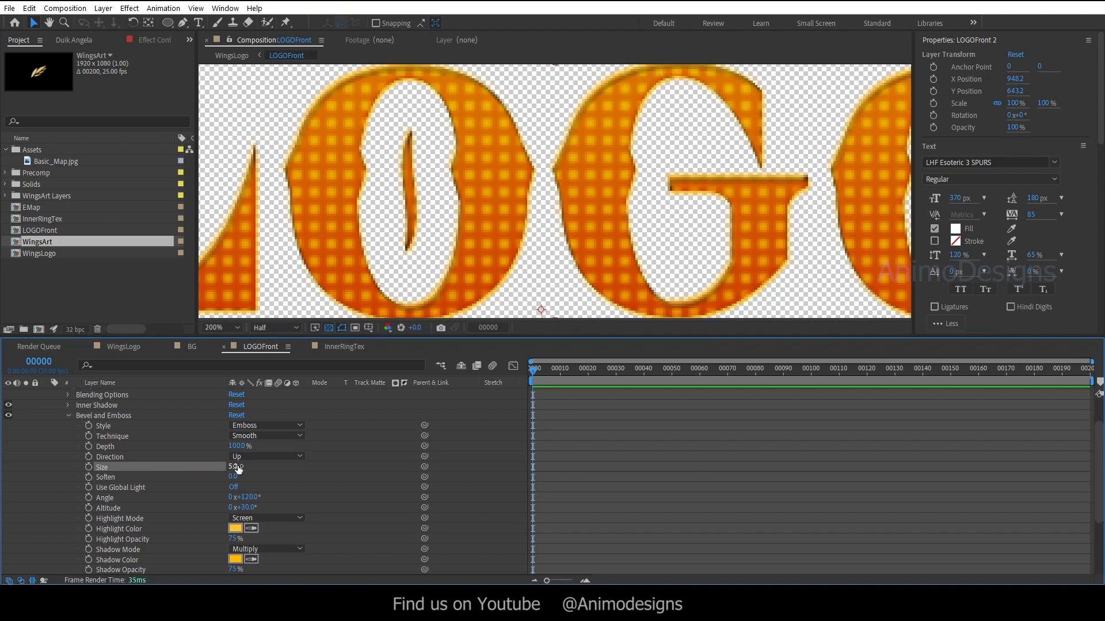
Check LOGOFront 2 without its Inner Shadow, and darken its Bevel and Emboss Shadow Color to a deep golden brown.
left_click(8, 405)
left_click(8, 405)
left_click(235, 559)
left_click(850, 326)
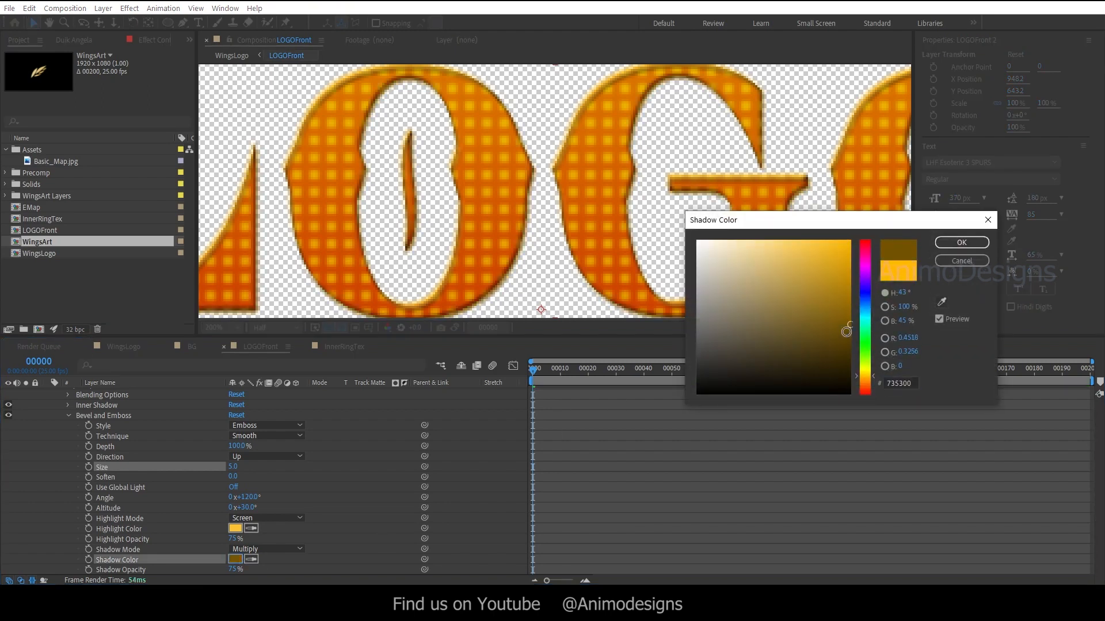
left_click(962, 242)
scroll(368, 255, "down", 2)
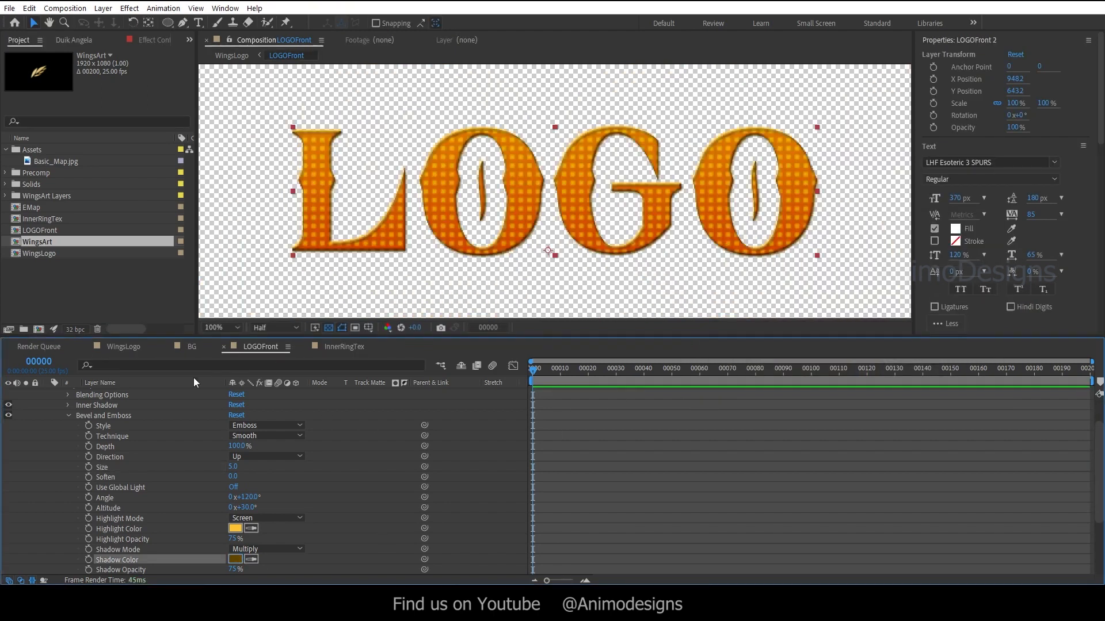
scroll(72, 429, "up", 2)
left_click(68, 458)
left_click(48, 393)
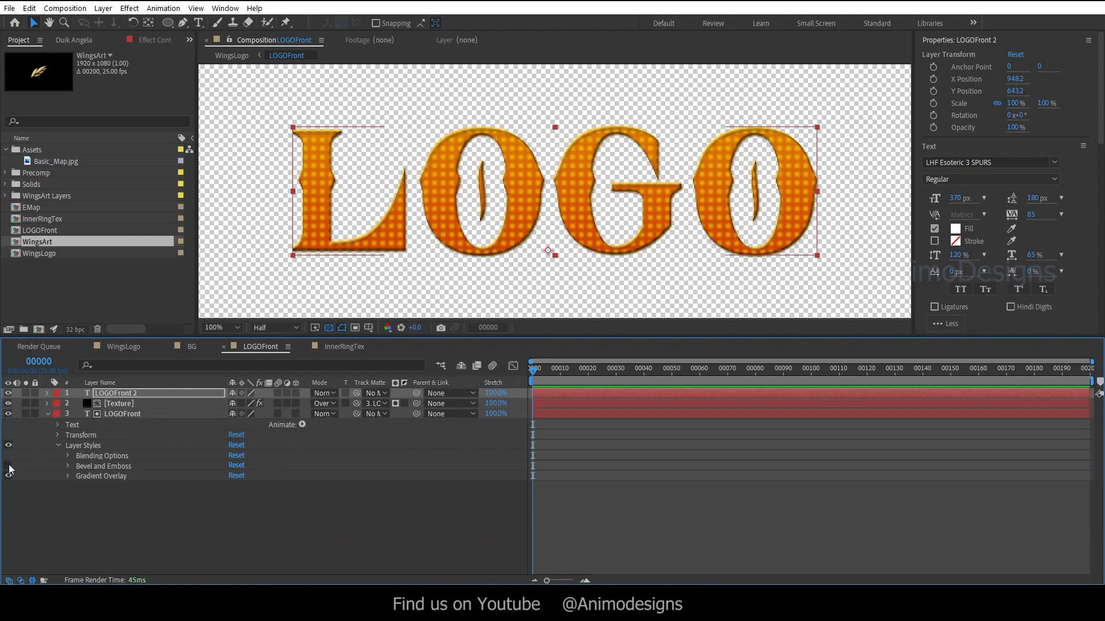
Collapse the LOGOFront base layer and compare LOGOFront 2 with its Bevel and Emboss style off and on.
left_click(48, 414)
left_click(48, 393)
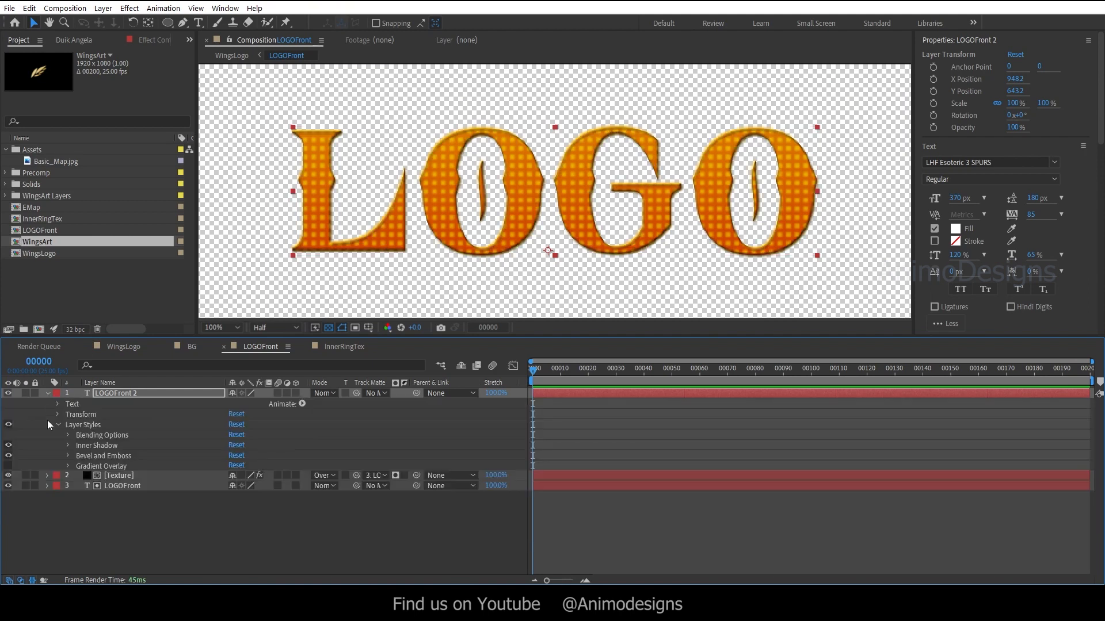
left_click(11, 455)
left_click(9, 455)
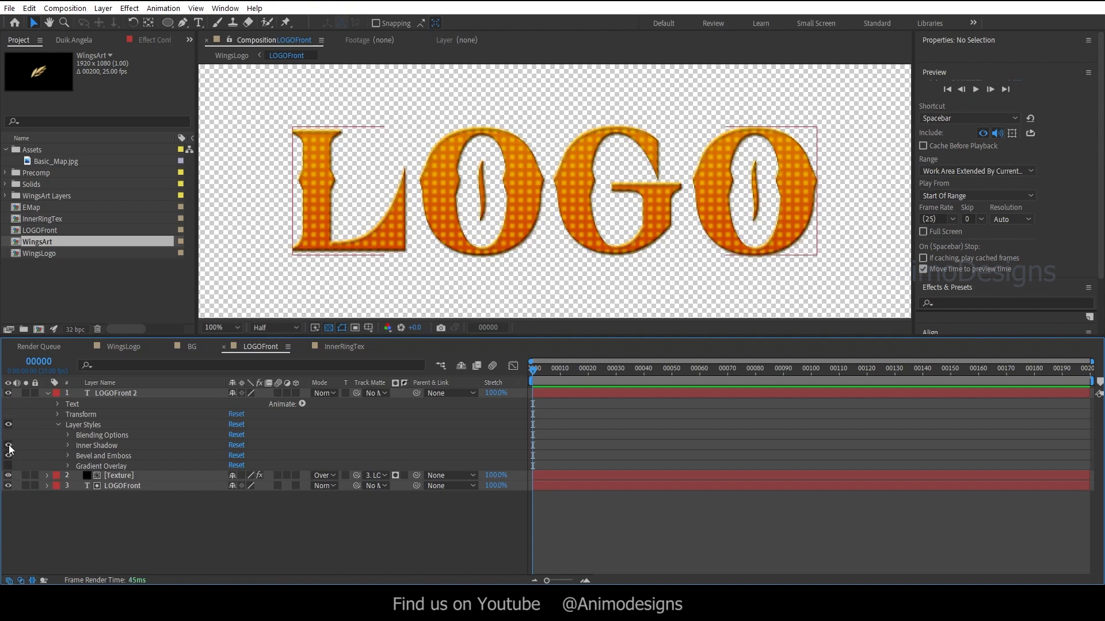
Add an Inner Shadow layer style to the LOGOFront base layer with its opacity lowered to about 9%, and collapse the layers.
left_click(91, 486)
left_click(48, 485)
right_click(126, 486)
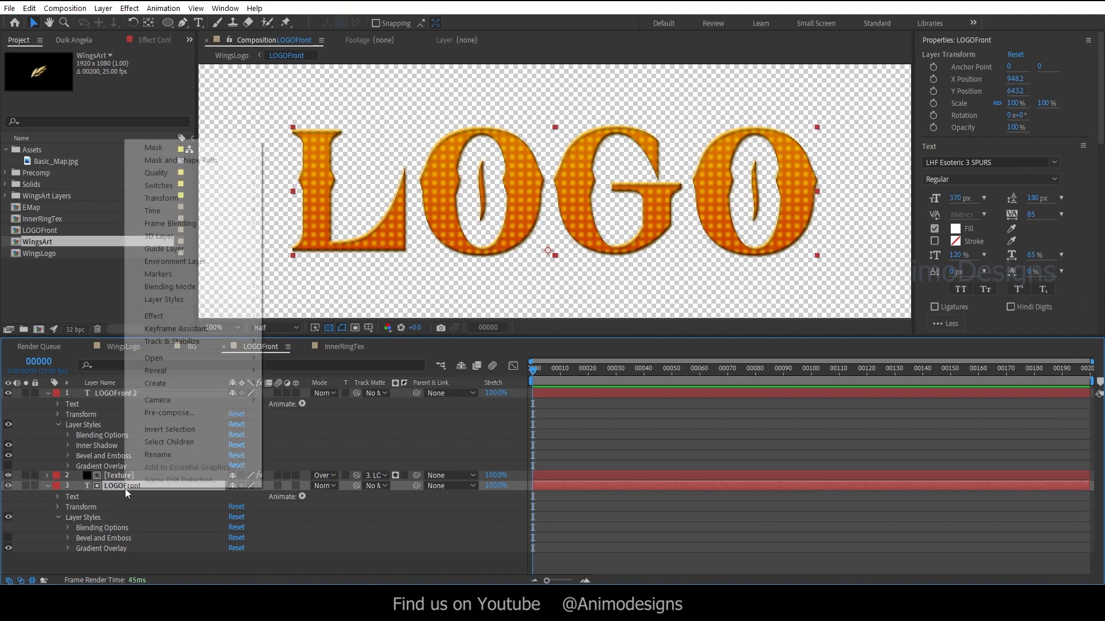
mouse_move(185, 297)
left_click(306, 353)
scroll(520, 165, "up", 1)
scroll(520, 164, "down", 1)
left_click(68, 538)
left_click_drag(236, 508, 204, 509)
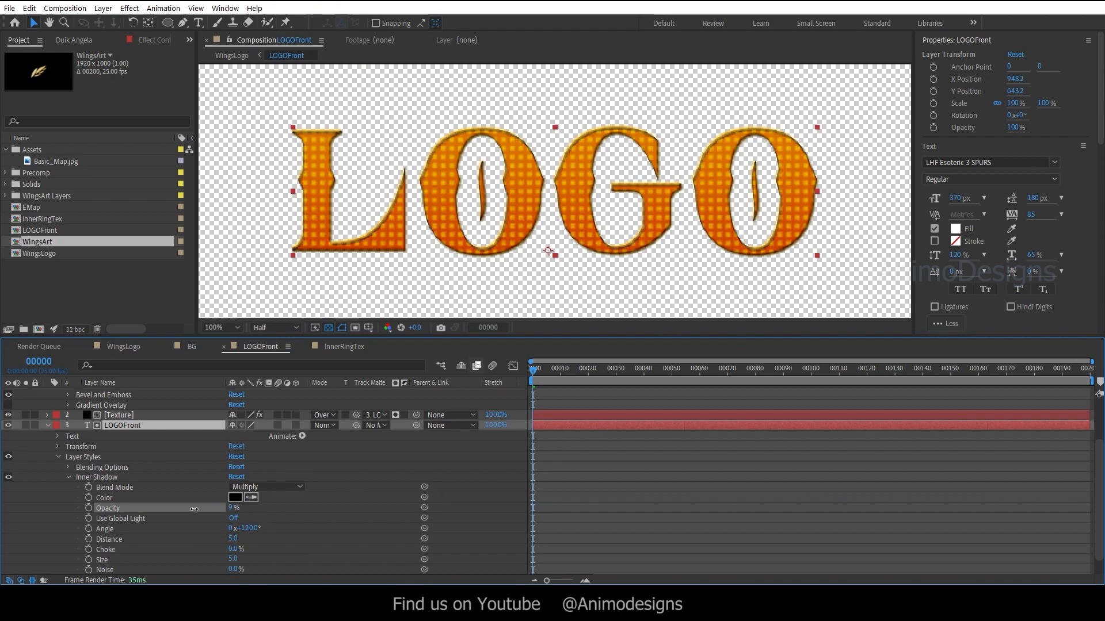
left_click(48, 425)
left_click(48, 393)
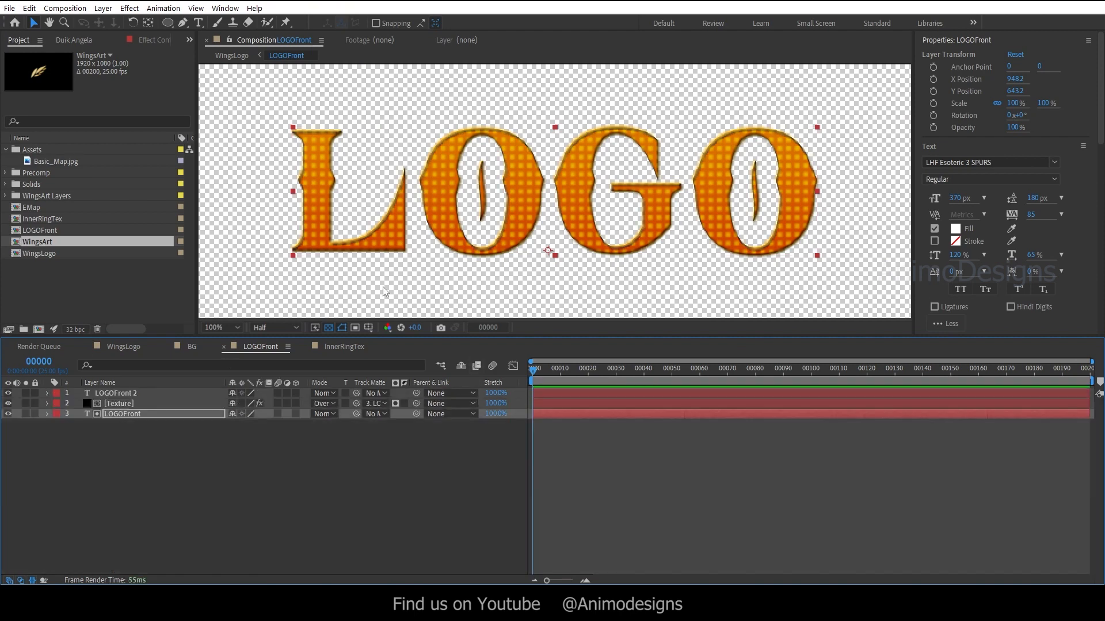
Return to the WingsLogo composition, view the whole logo, and enlarge the timeline to show all of its layers.
left_click(126, 351)
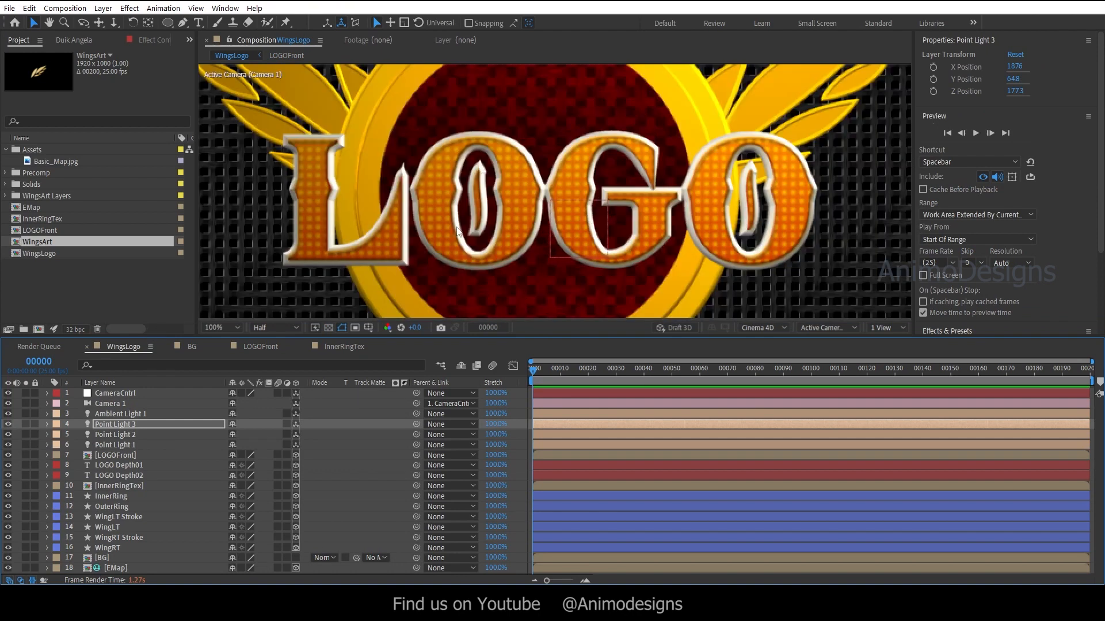
scroll(456, 230, "down", 2)
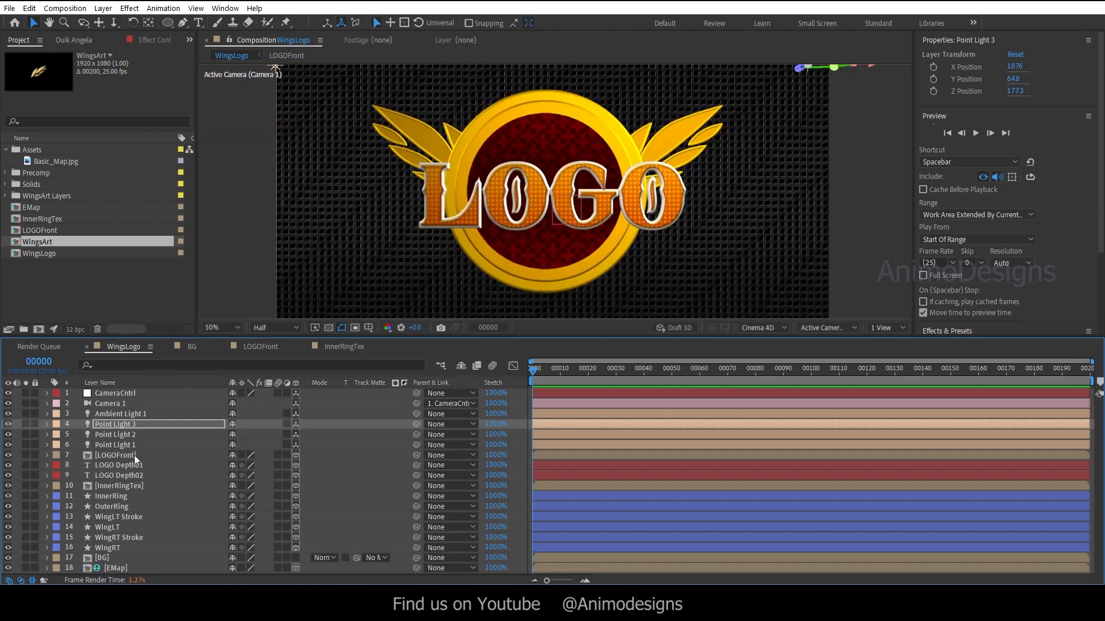
left_click_drag(493, 344, 490, 324)
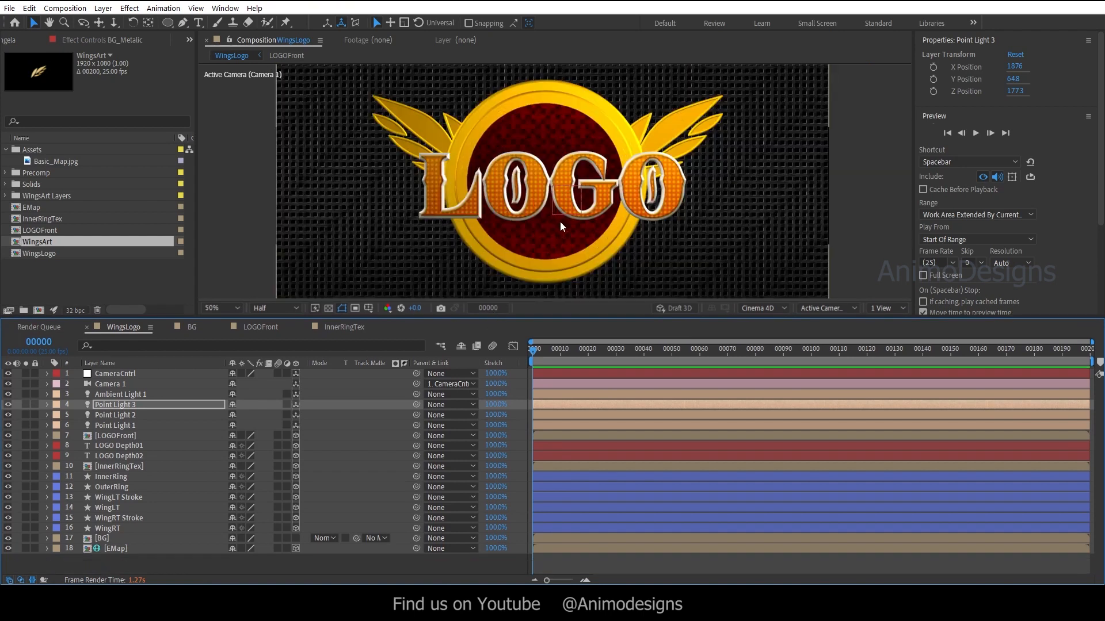
left_click(144, 384)
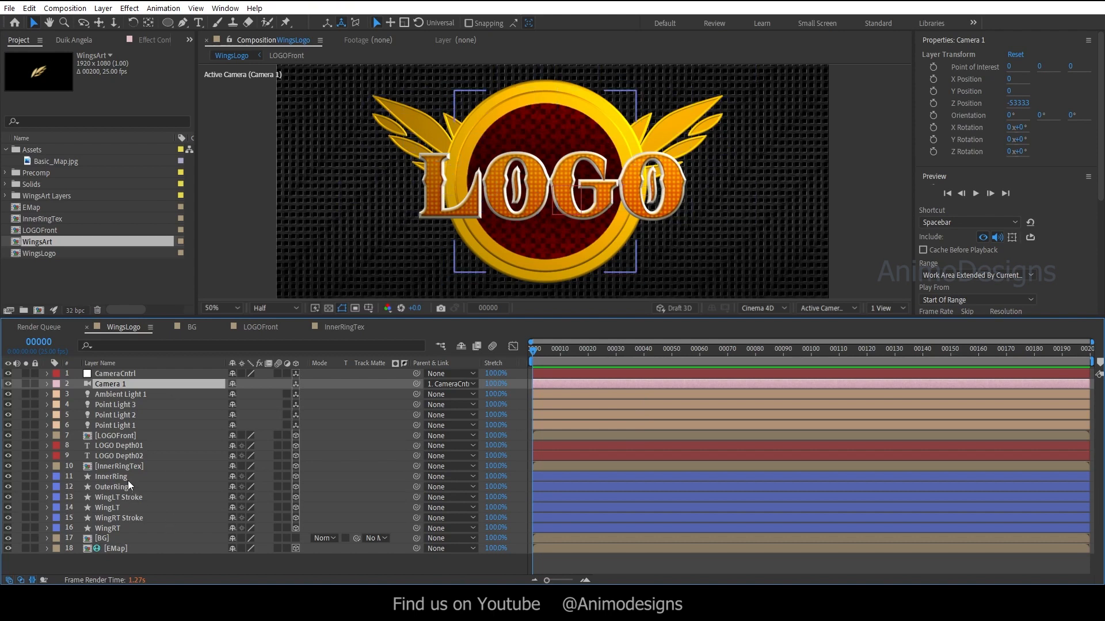
left_click(125, 436)
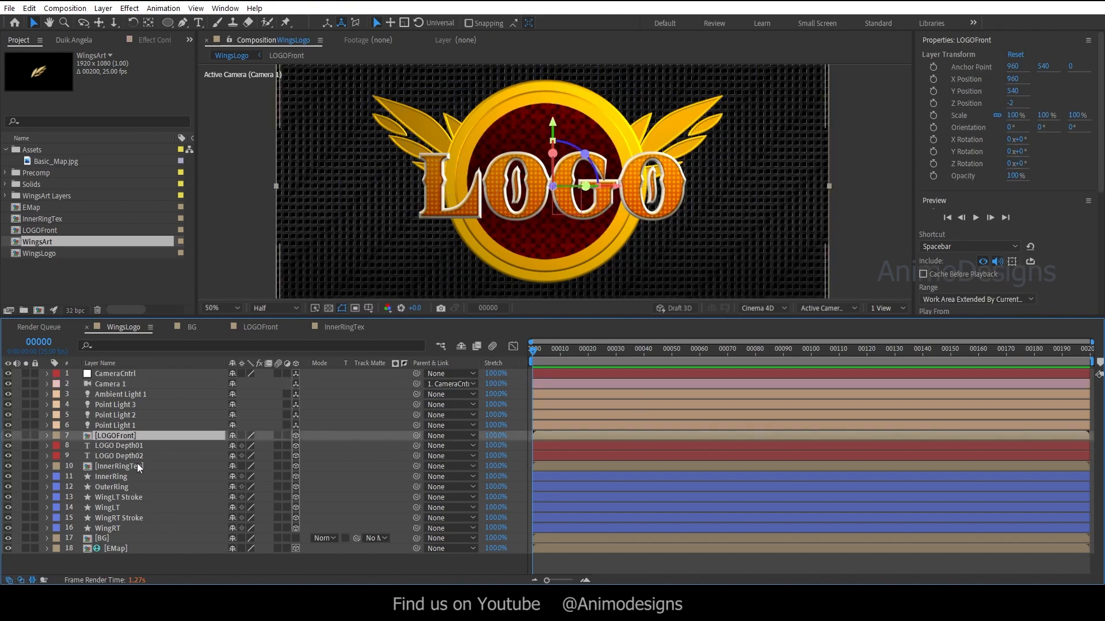
Hide the four wing layers, from WingLT Stroke through WingRT.
left_click(111, 497)
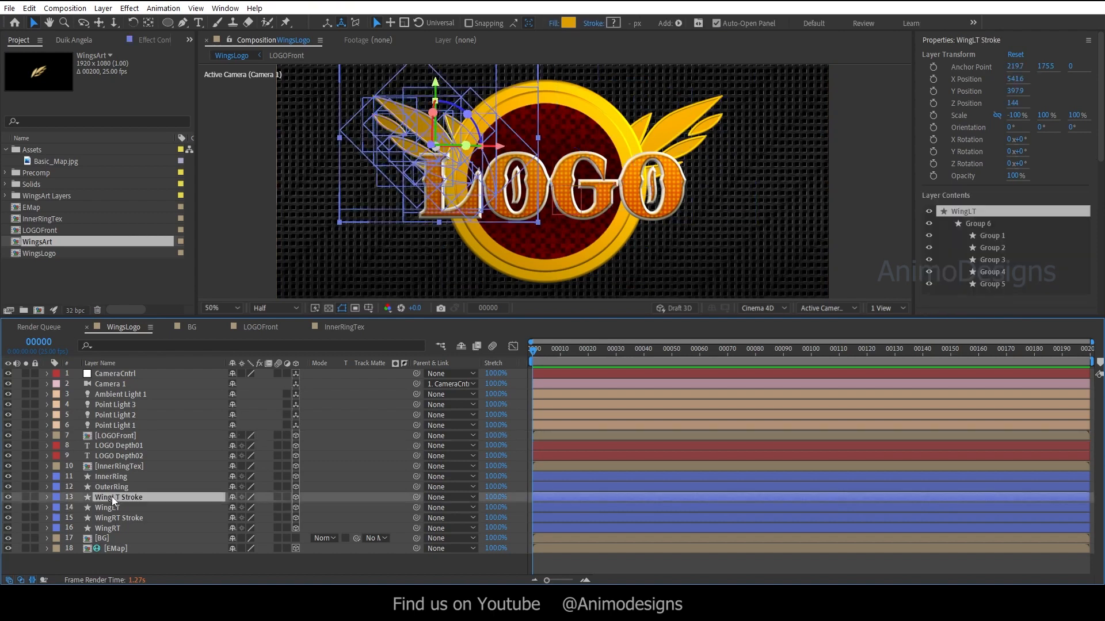
left_click(108, 528, "shift")
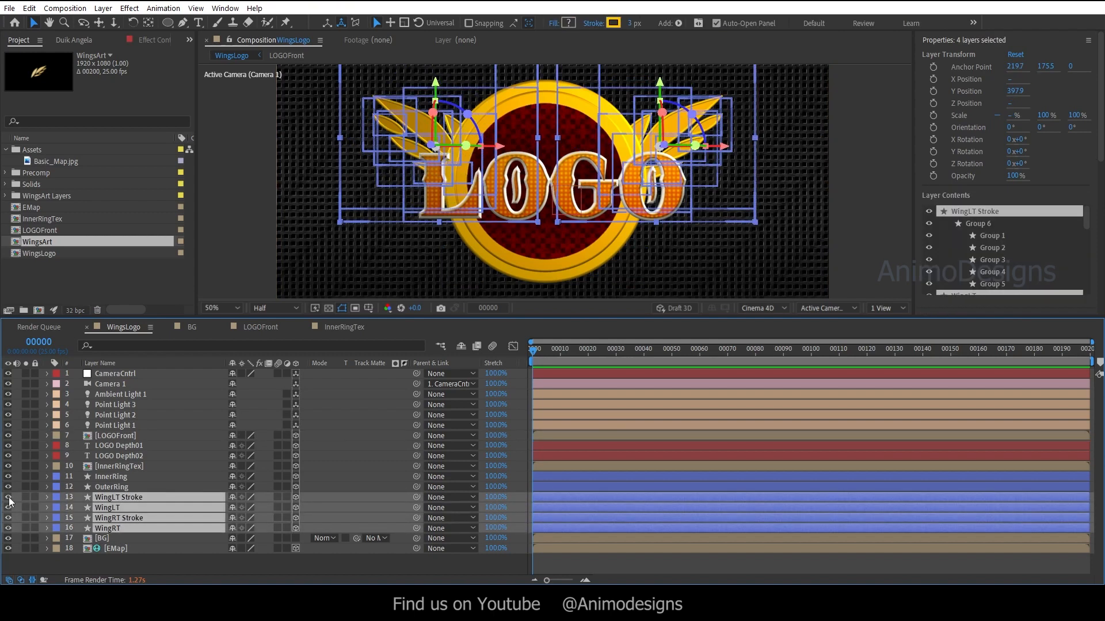
left_click_drag(8, 498, 9, 528)
left_click(63, 556)
Add a null object above the LOGOFront layer and rename it LayerCntrl.
left_click_drag(117, 486, 115, 436)
left_click(103, 8)
mouse_move(115, 23)
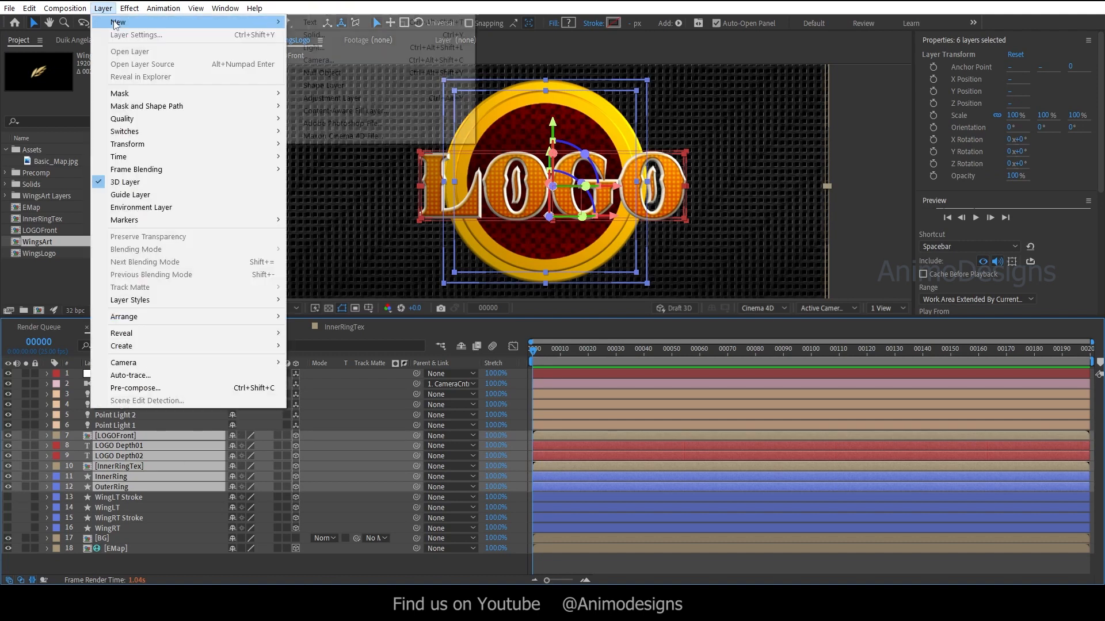
left_click(321, 73)
right_click(122, 436)
left_click(162, 404)
type("LayerCntrl")
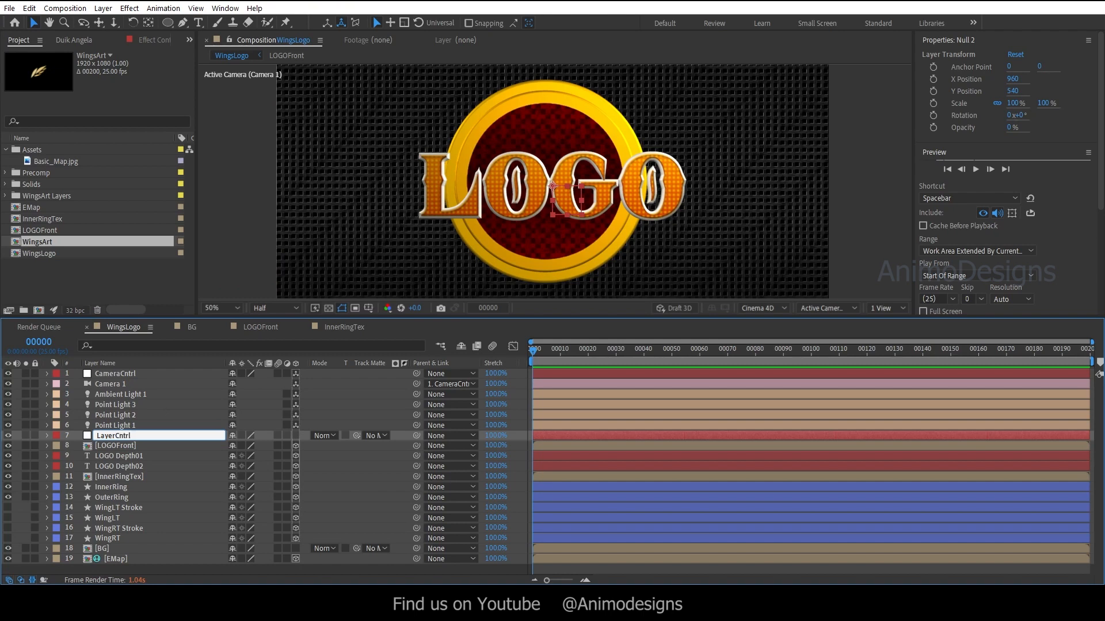
Parent the six logo and ring layers, LOGOFront through OuterRing, to LayerCntrl and make the null a 3D layer.
left_click(96, 446)
left_click(115, 496, "shift")
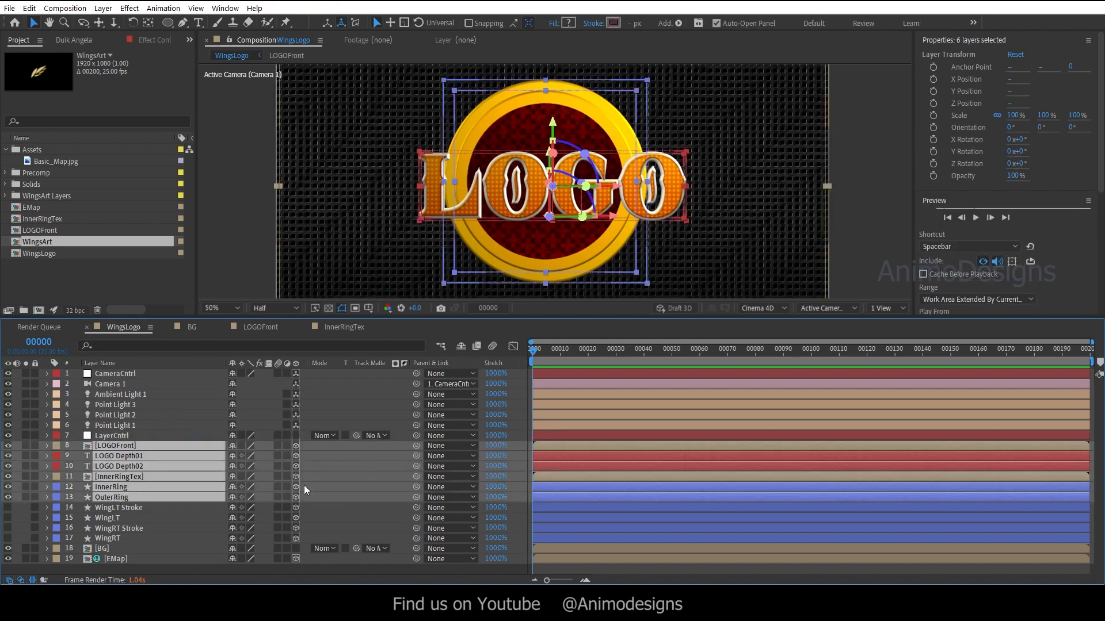
left_click(442, 446)
left_click(474, 288)
left_click(107, 434)
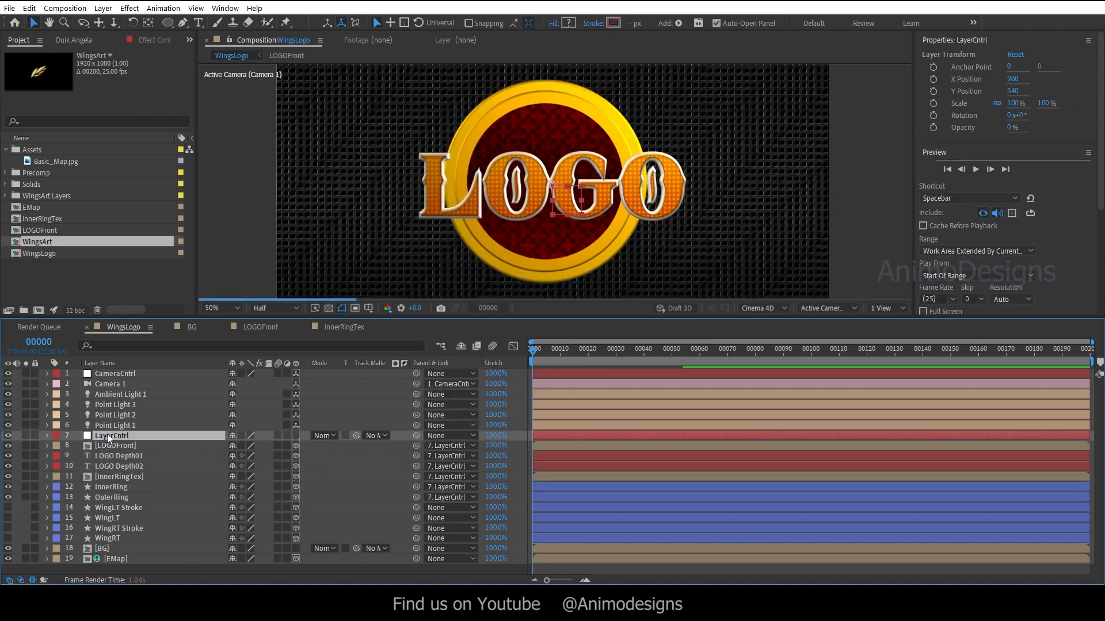
left_click(296, 436)
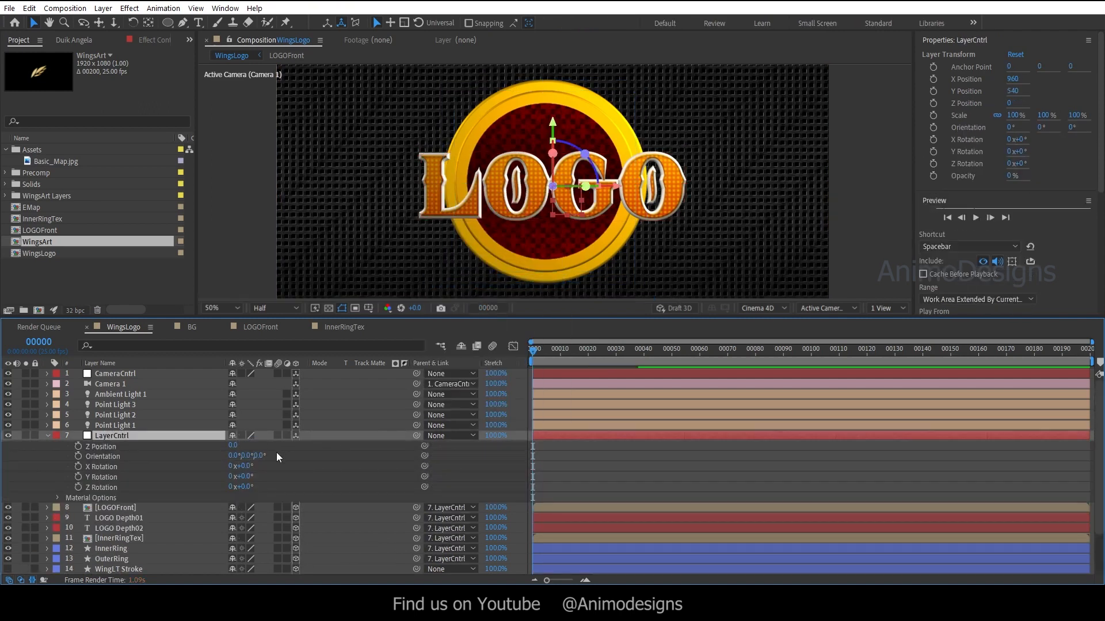
Test LayerCntrl with a Y Rotation of 17°, undo the rotation, and collapse the layer.
left_click(247, 477)
type("17")
key("Return")
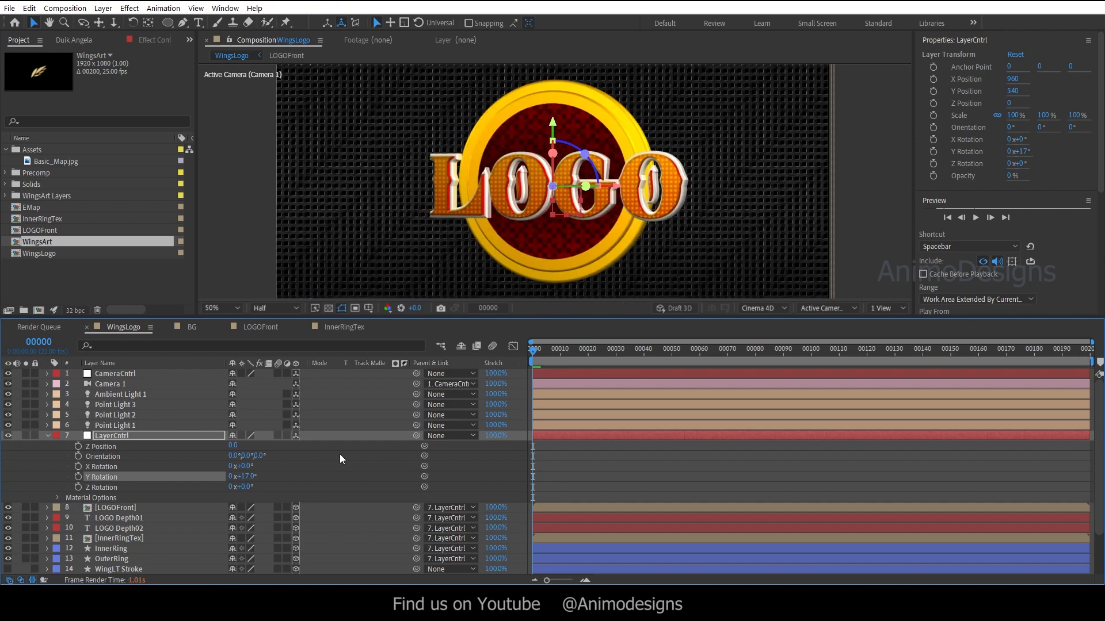
key("ctrl+z")
left_click(48, 435)
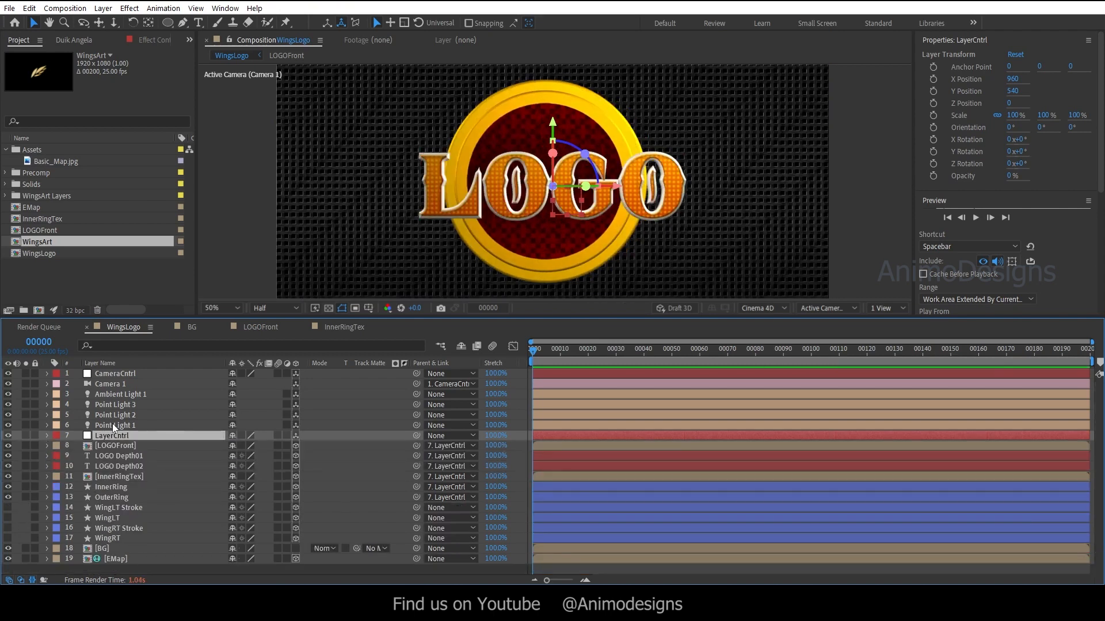
Switch the time display to timecode and trim CameraCntrl and Camera 1 to end at 0:00:02:00.
left_click(124, 385)
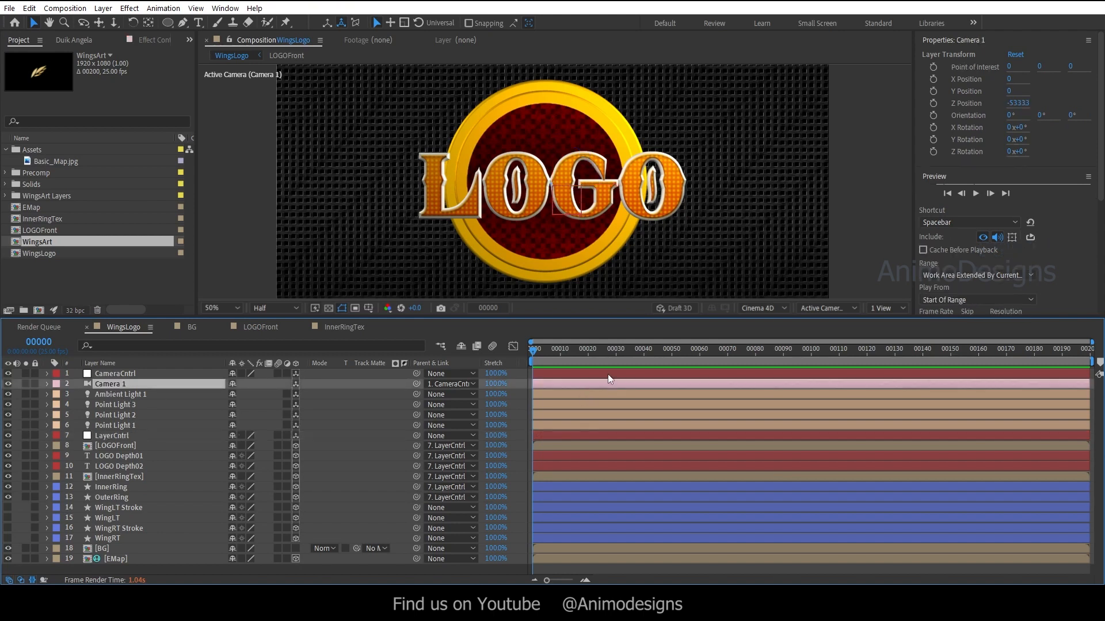
left_click(483, 306, "ctrl")
left_click(670, 352)
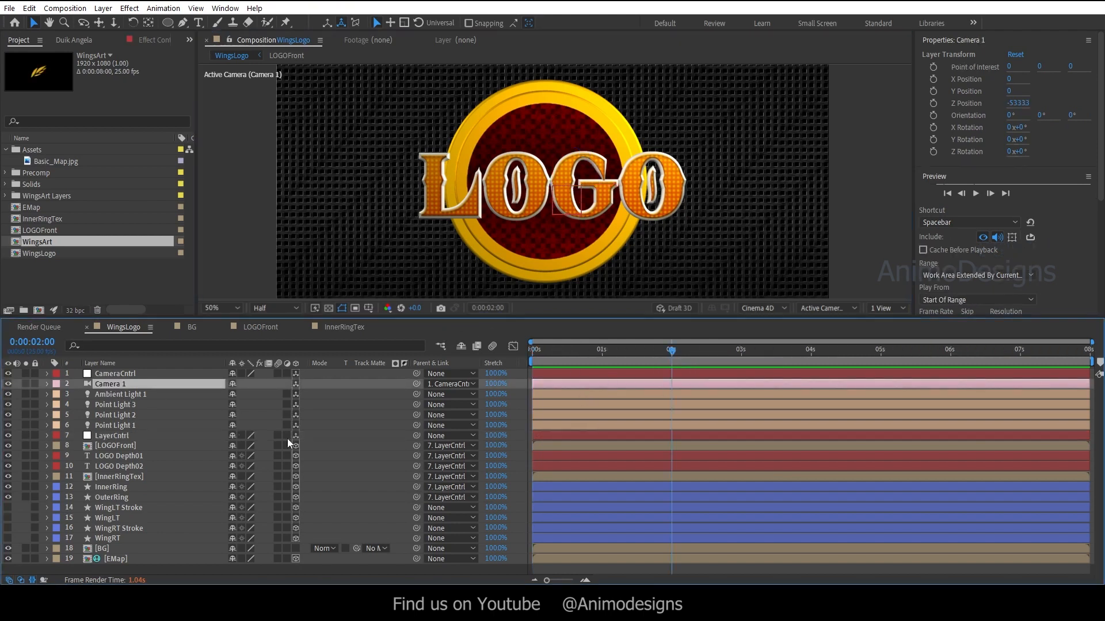
left_click(132, 377, "shift")
key("alt+bracketright")
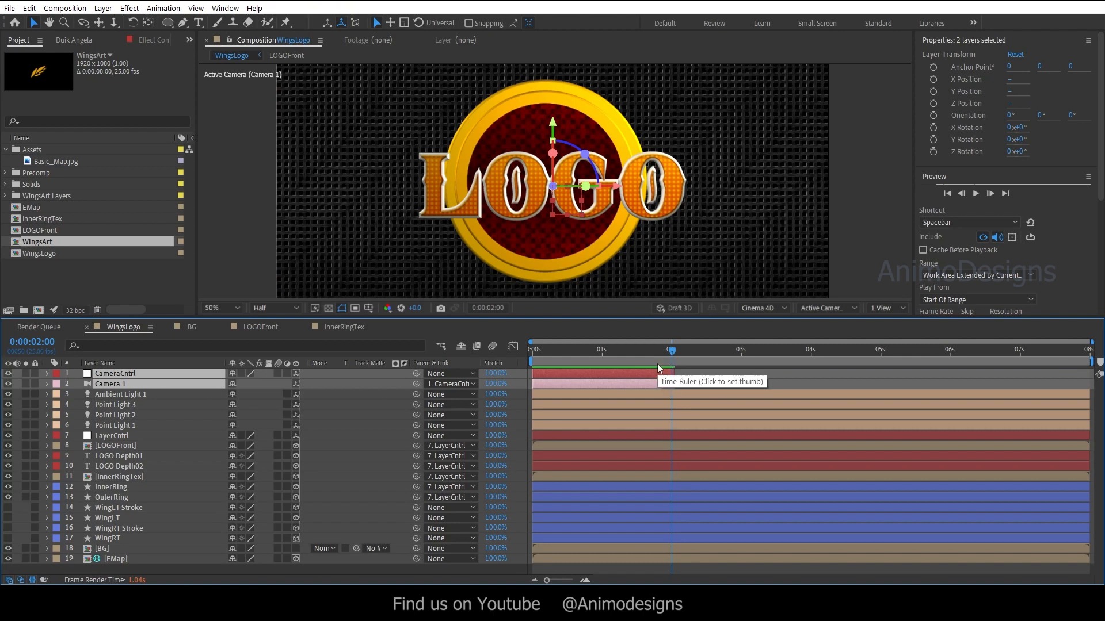
Duplicate CameraCntrl and Camera 1, start the copies at 0:00:02:01, and place them together at the top of the layer stack.
key("Page_Down")
key("ctrl+d")
key("bracketleft")
left_click_drag(110, 395, 133, 381)
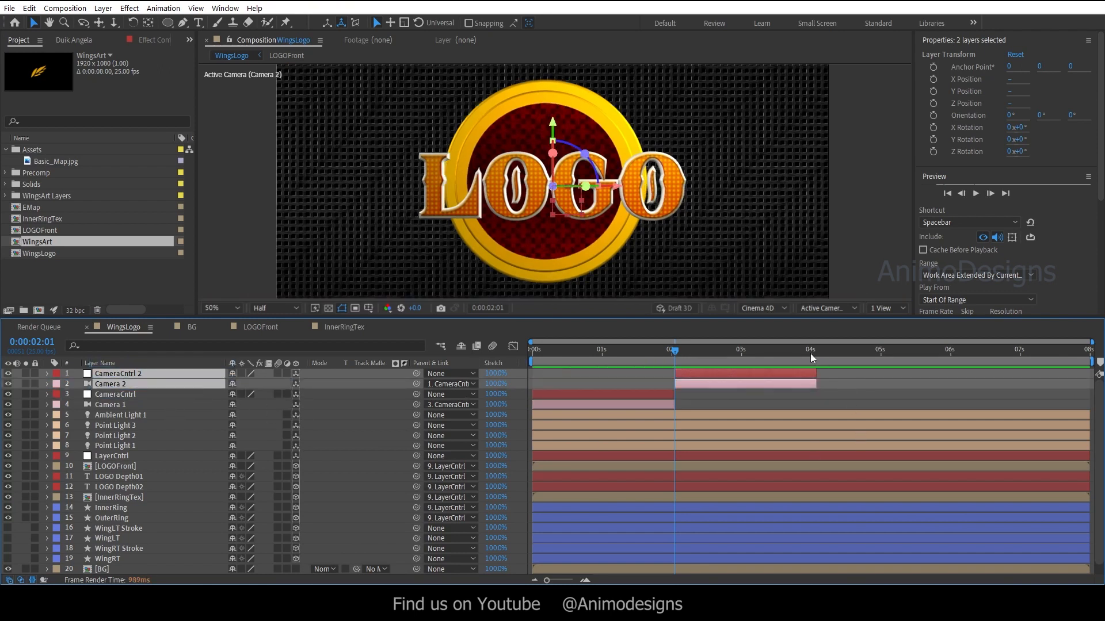
Duplicate CameraCntrl 2 and Camera 2, place the copies together at the top of the layer stack, and start them at 0:00:04:02.
left_click(827, 392)
left_click(802, 374)
key("o")
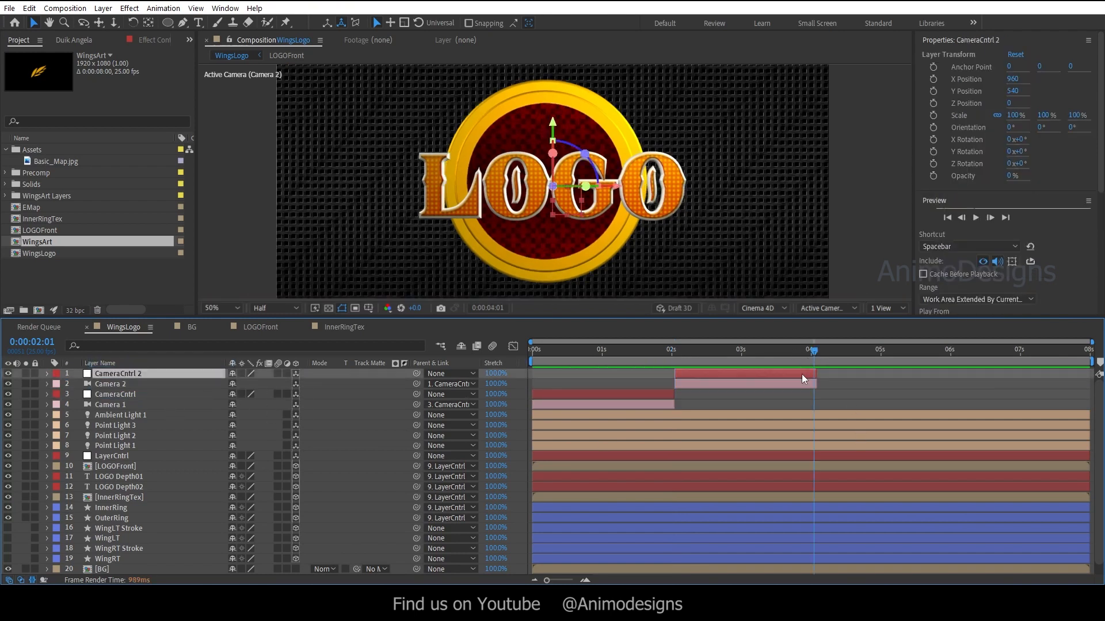
left_click(799, 386)
left_click(772, 370, "ctrl")
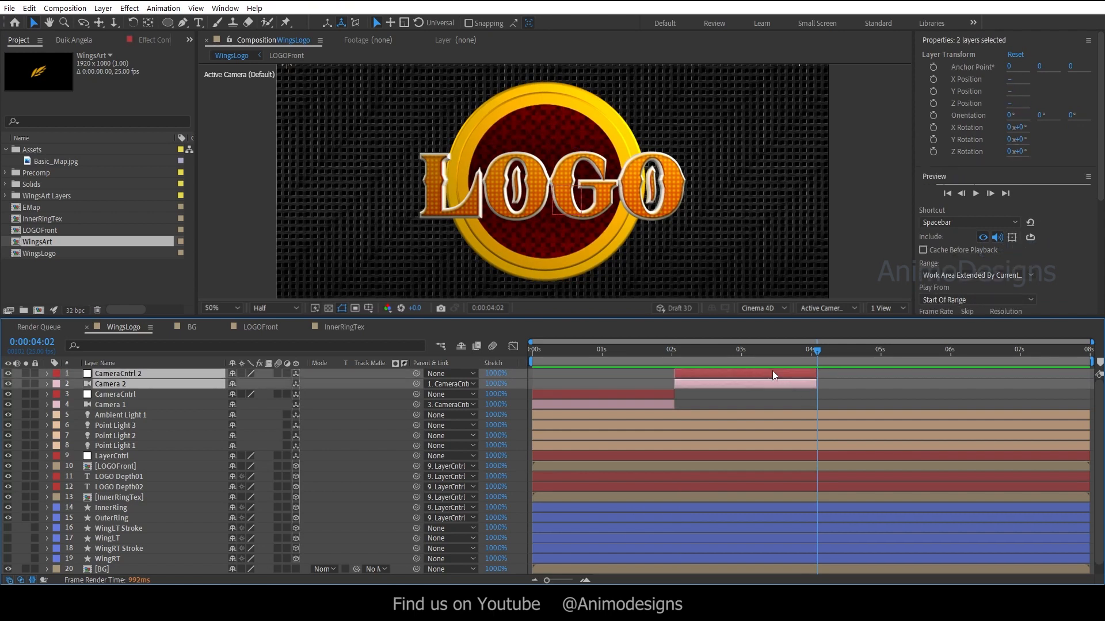
key("ctrl+d")
left_click_drag(118, 398, 126, 381)
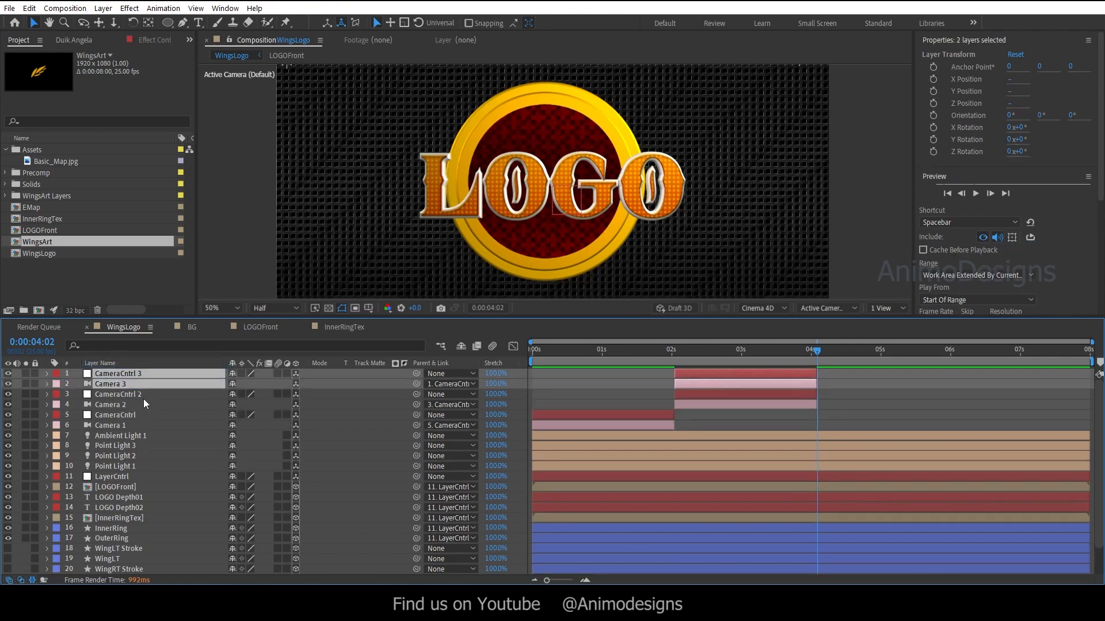
key("bracketleft")
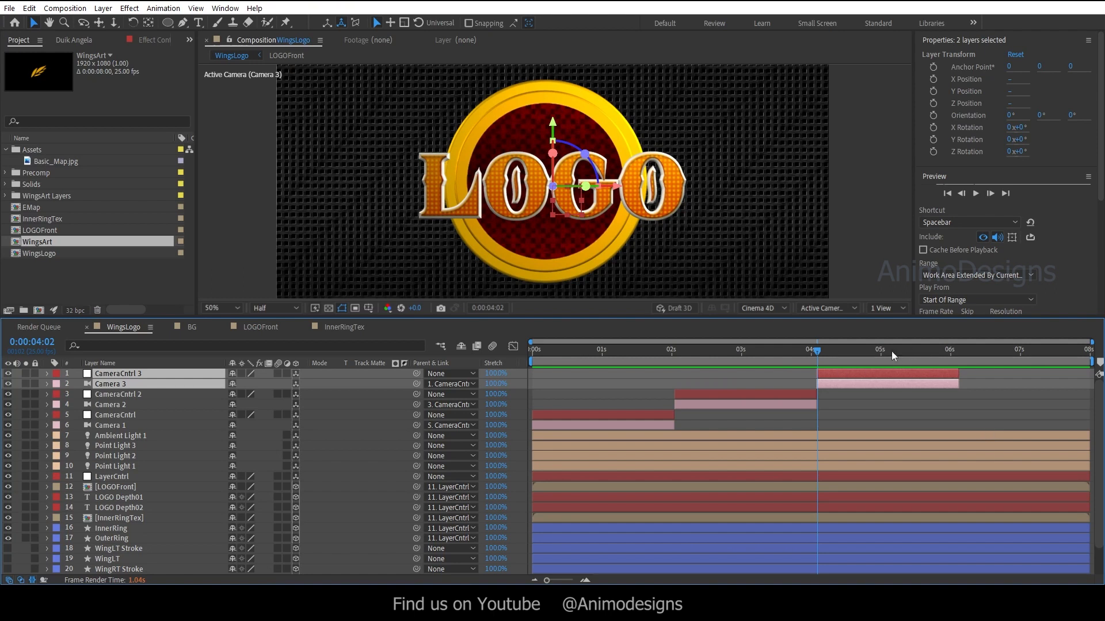
key("F2")
At the start of the composition, move the CameraCntrl null forward to a Z Position of 2542.
key("Home")
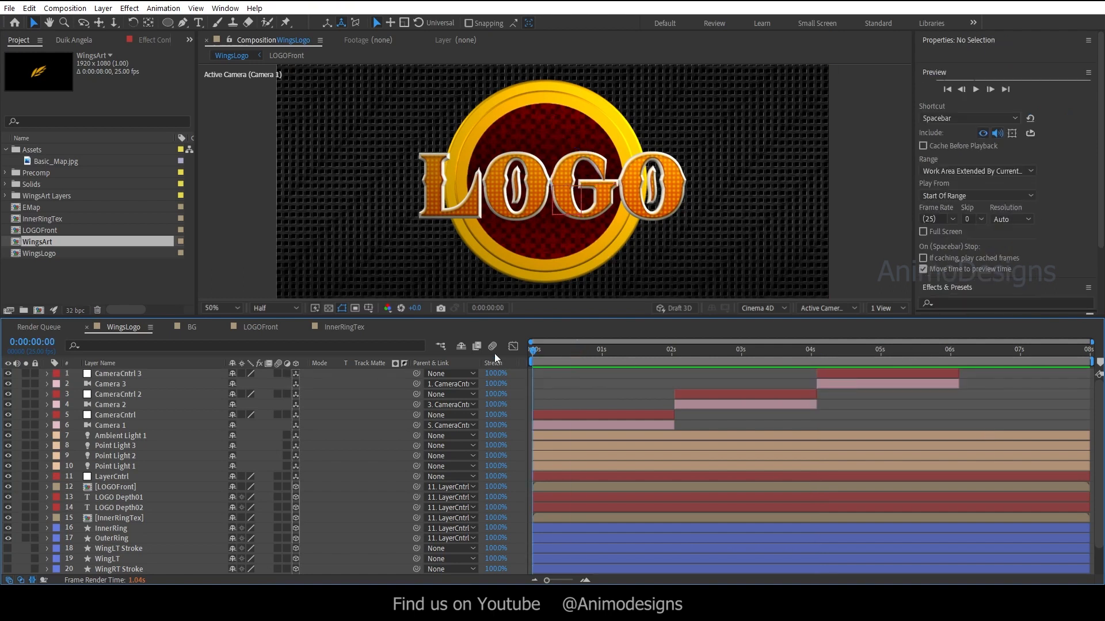
left_click(553, 413)
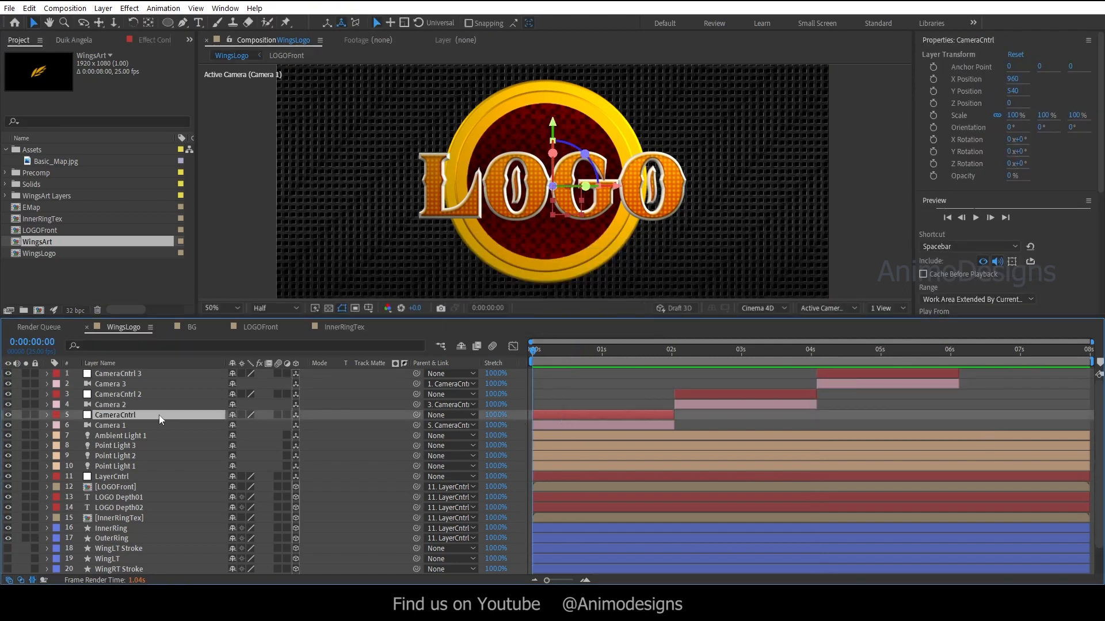
key("p")
left_click_drag(235, 447, 536, 167)
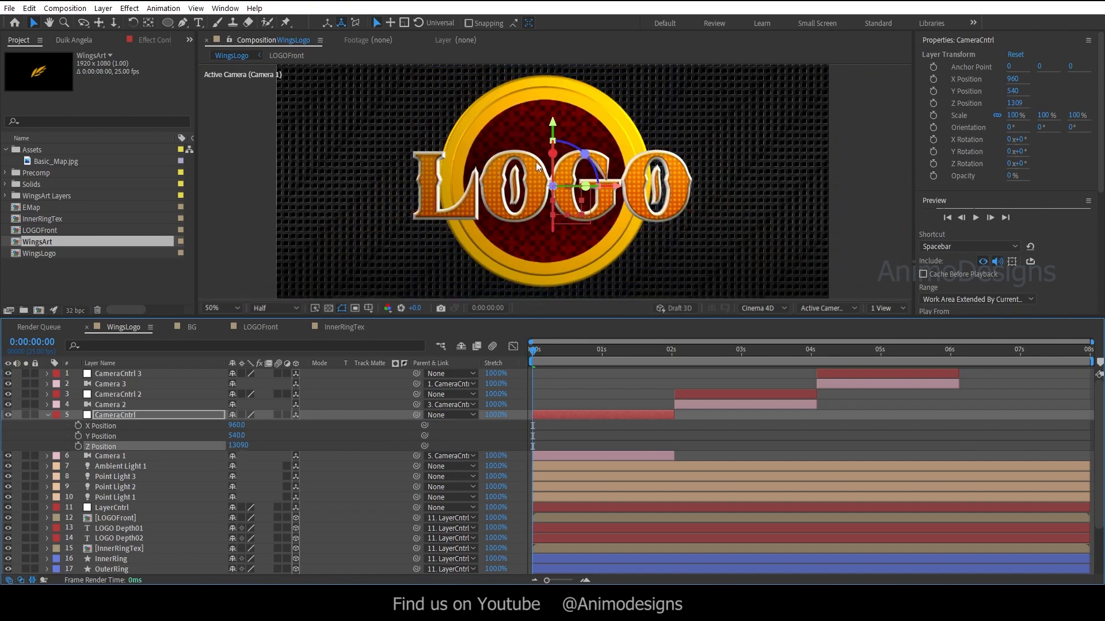
key("comma")
left_click_drag(237, 446, 886, 422)
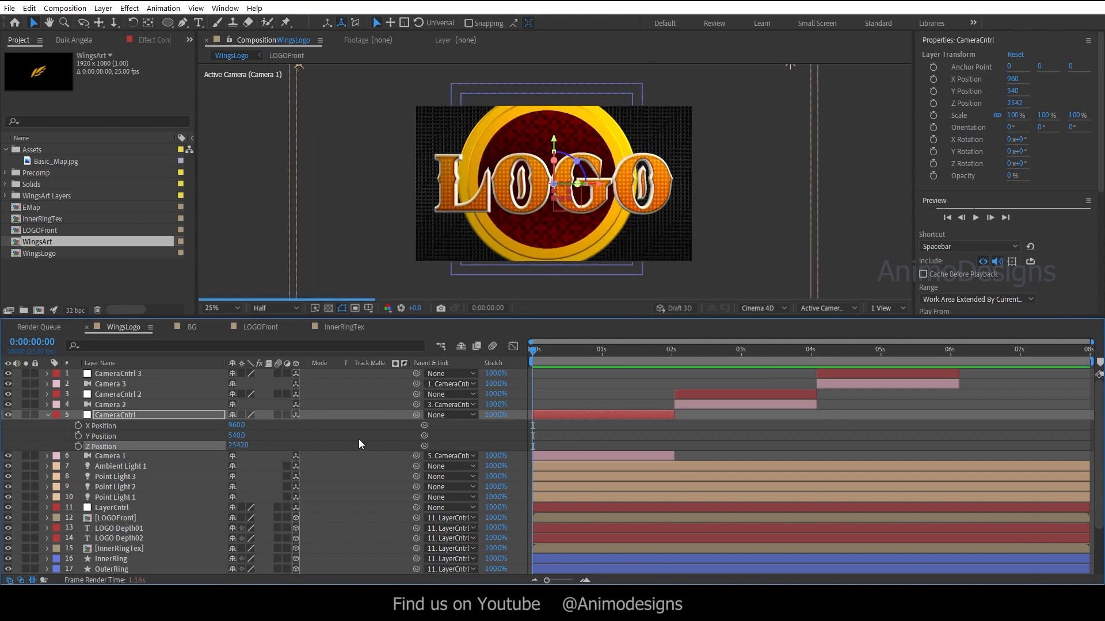
Test CameraCntrl with an X Rotation of 25°, undo the rotation, and collapse the layer.
left_click(130, 416)
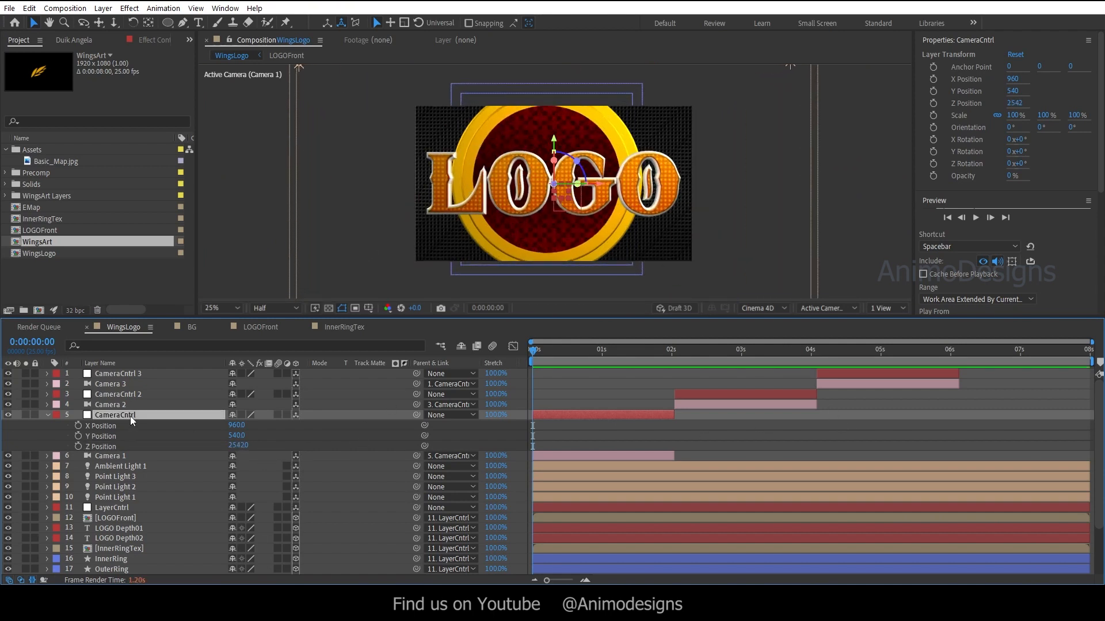
key("shift+r")
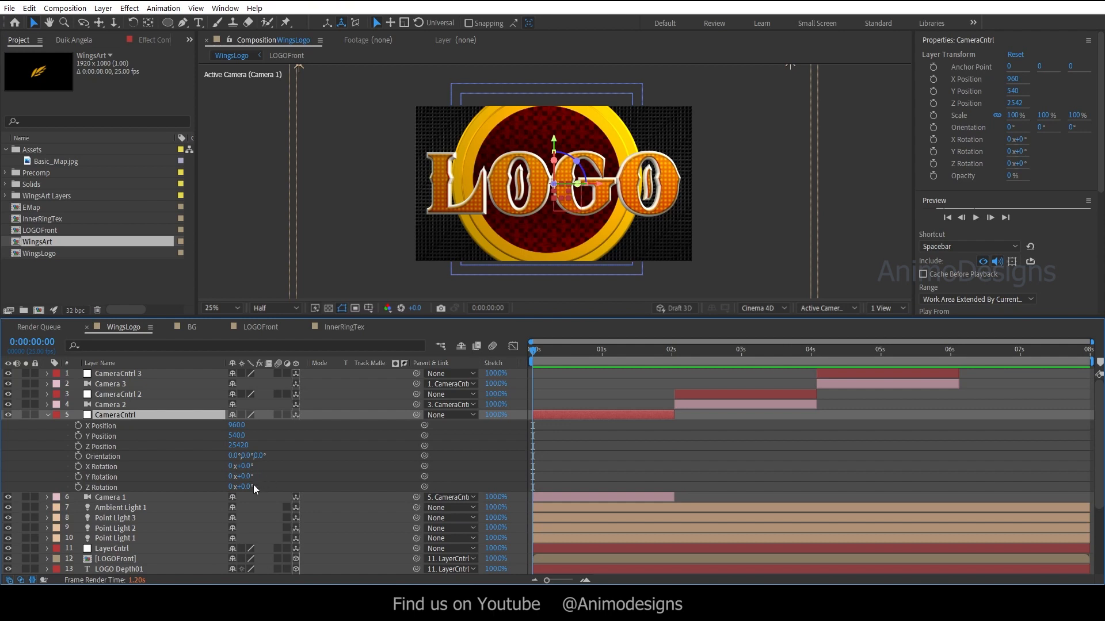
mouse_move(249, 478)
left_mouse_down()
mouse_move(262, 477)
mouse_move(248, 466)
mouse_move(261, 465)
left_mouse_up()
key("ctrl+z")
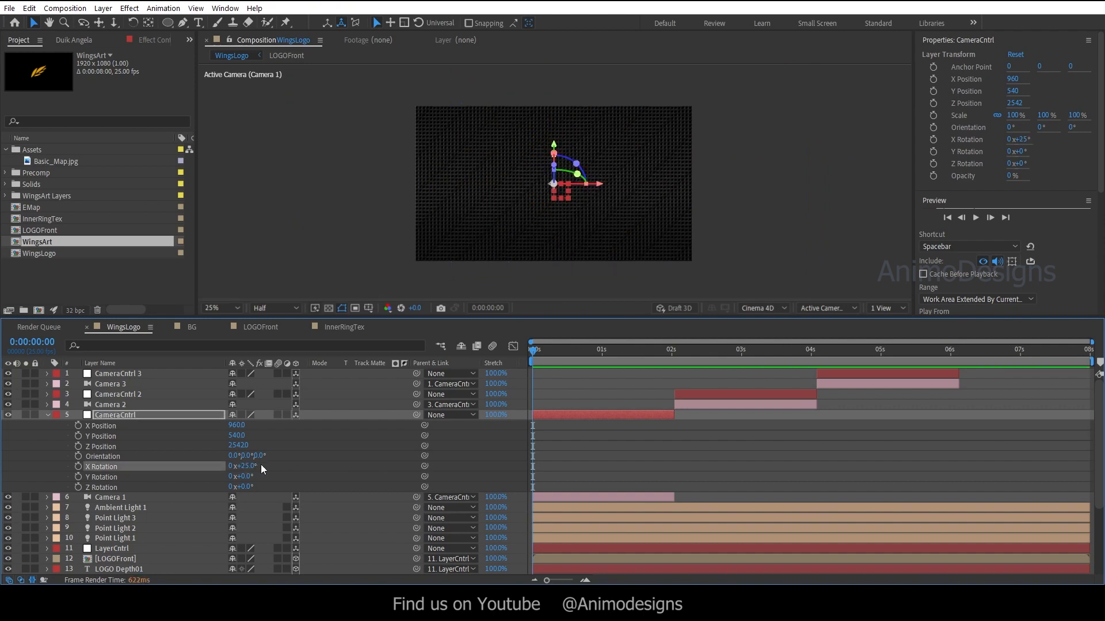
key("ctrl+z")
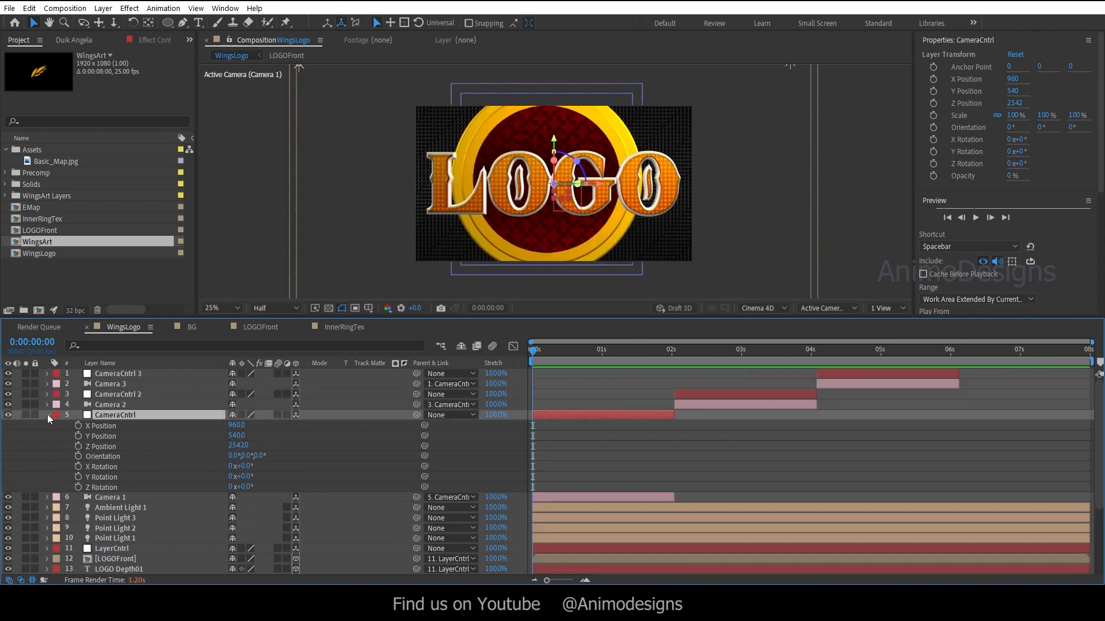
left_click(48, 414)
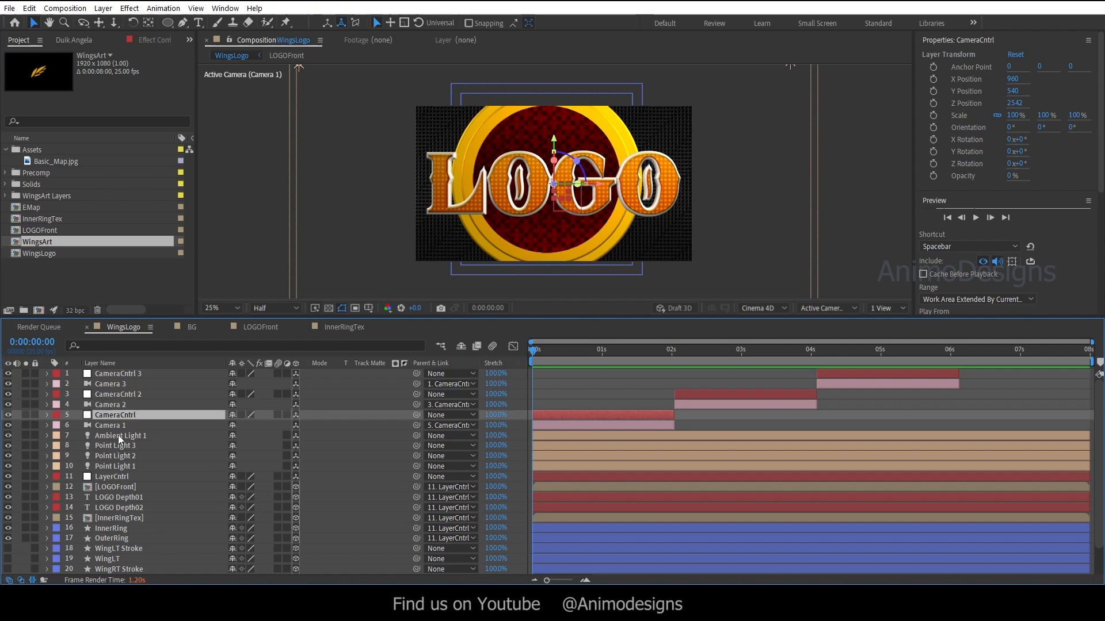
Tilt the whole logo by setting LayerCntrl's X Rotation to -58°.
left_click(113, 476)
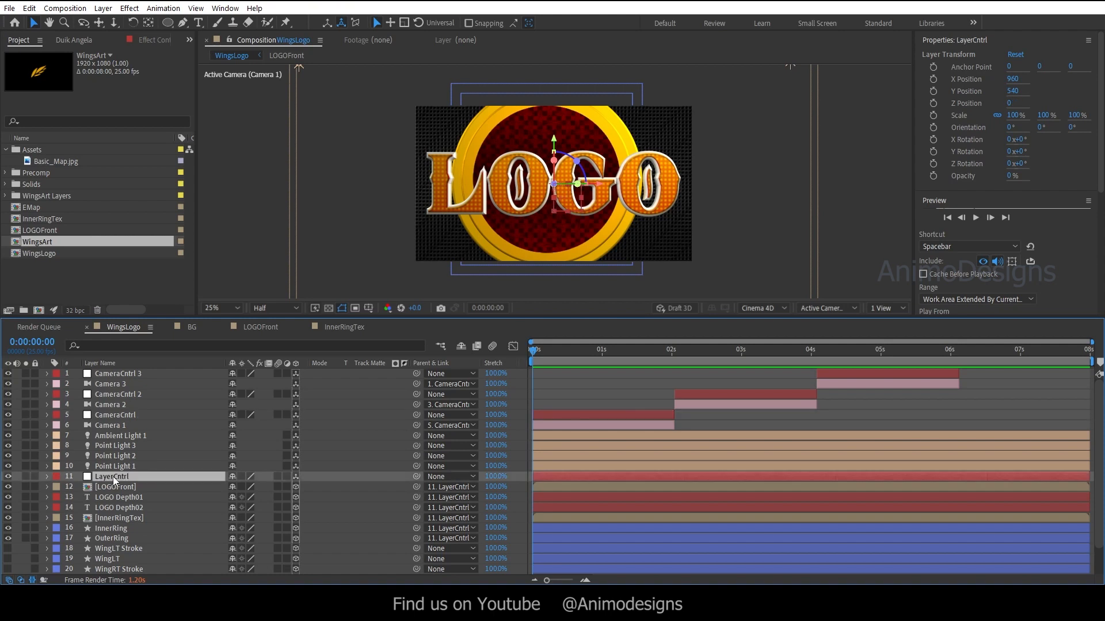
key("r")
mouse_move(244, 507)
left_mouse_down()
mouse_move(256, 512)
mouse_move(246, 498)
mouse_move(237, 512)
mouse_move(240, 503)
left_mouse_up()
key("ctrl+z")
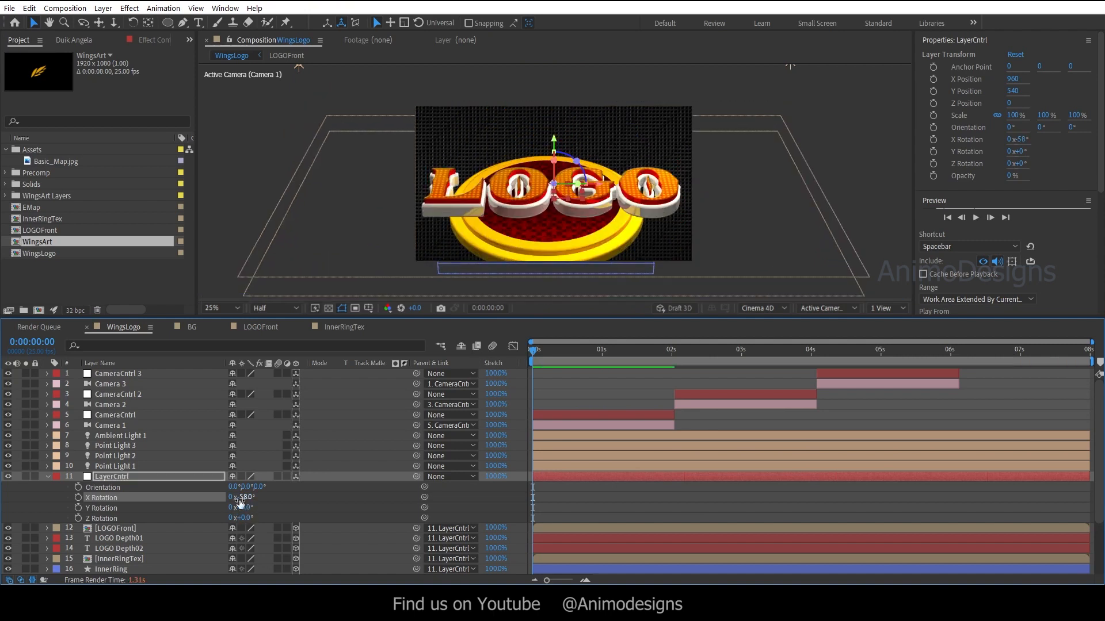
Move CameraCntrl closer to a Z Position of 3357 and raise LayerCntrl to a Y Position of 441.5.
left_click(126, 418)
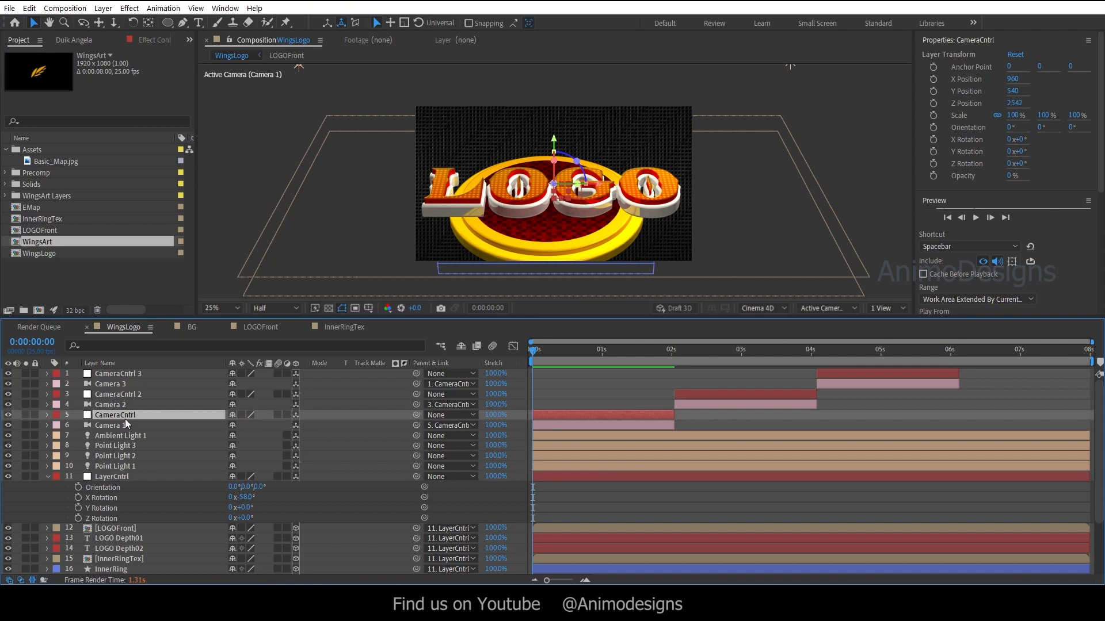
key("p")
left_click_drag(237, 446, 554, 445)
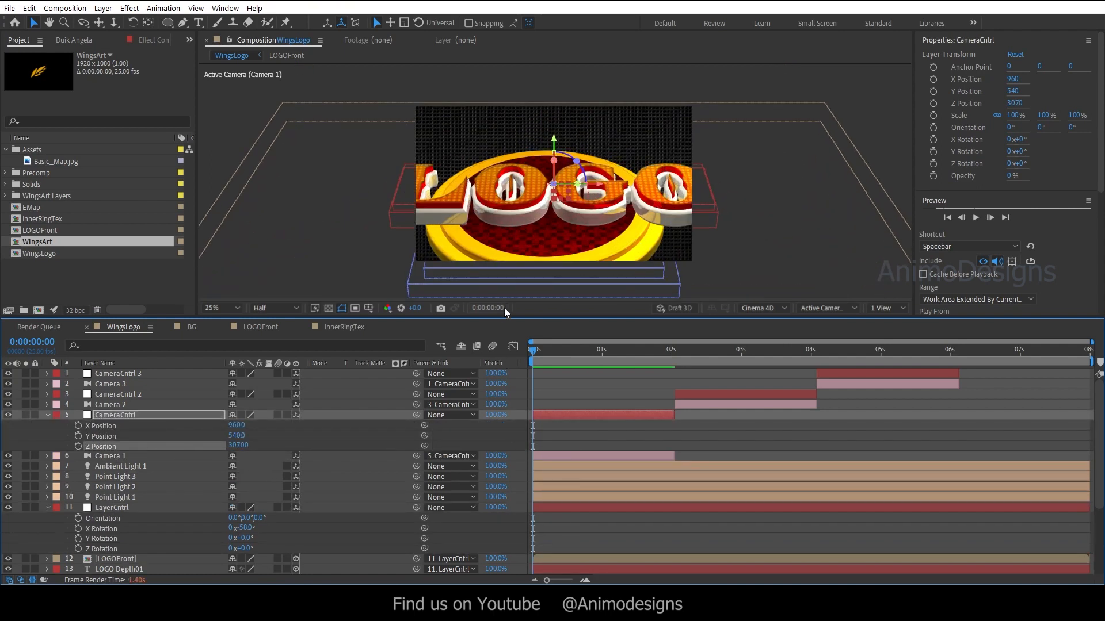
left_click(123, 509)
left_click_drag(557, 141, 557, 106)
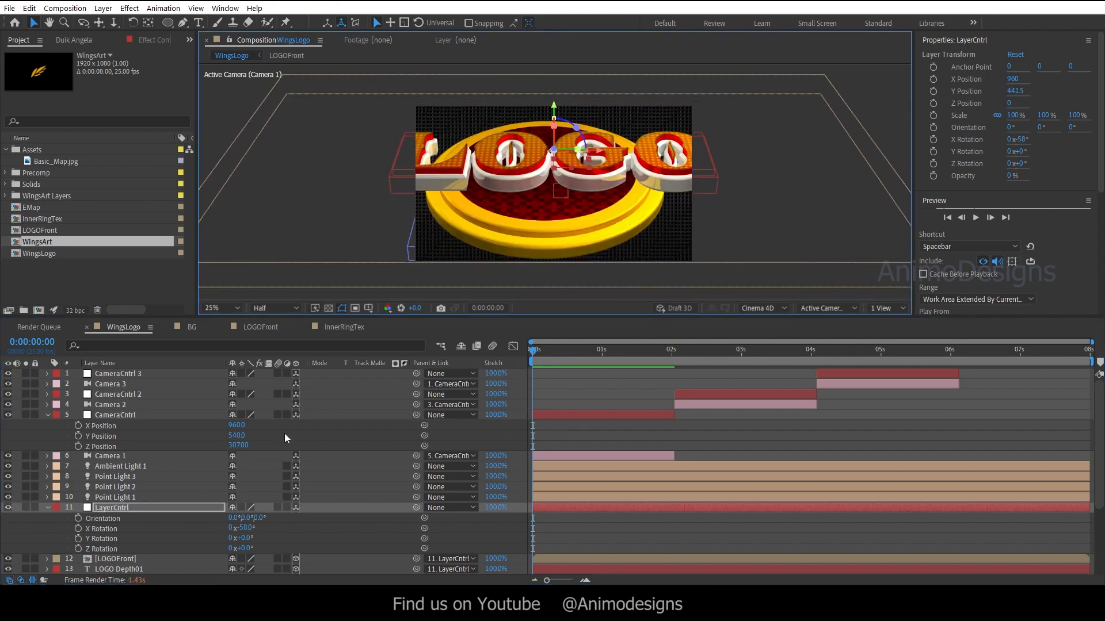
left_click_drag(238, 446, 405, 442)
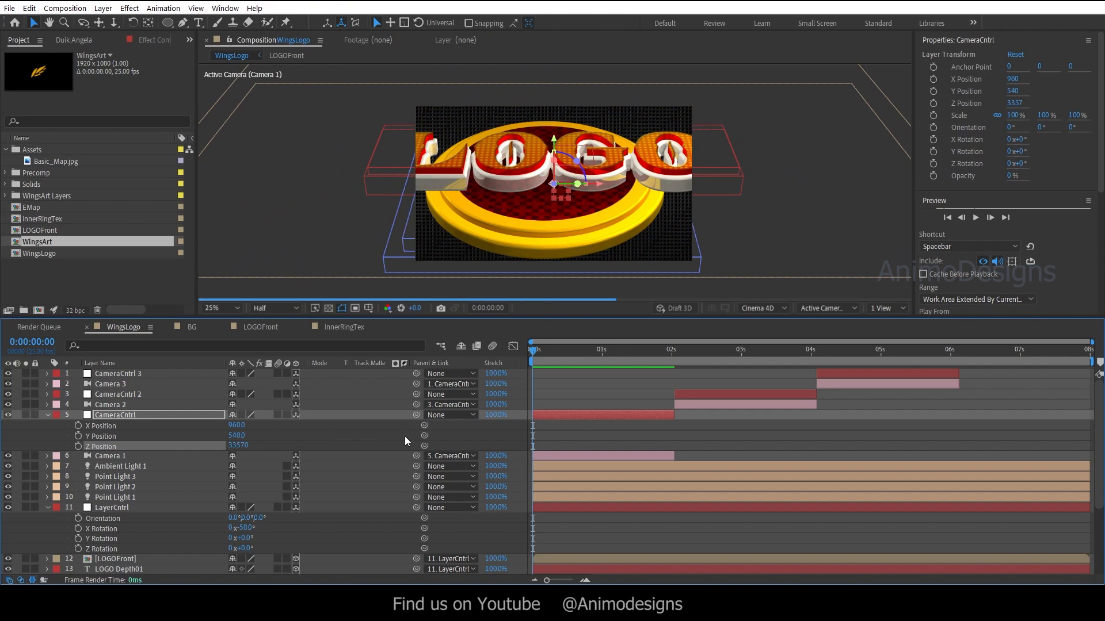
left_click_drag(597, 192, 637, 192)
key("ctrl+z")
Reposition LayerCntrl to X Position 1151 and Y Position 488.5.
left_click(143, 507)
key("shift+p")
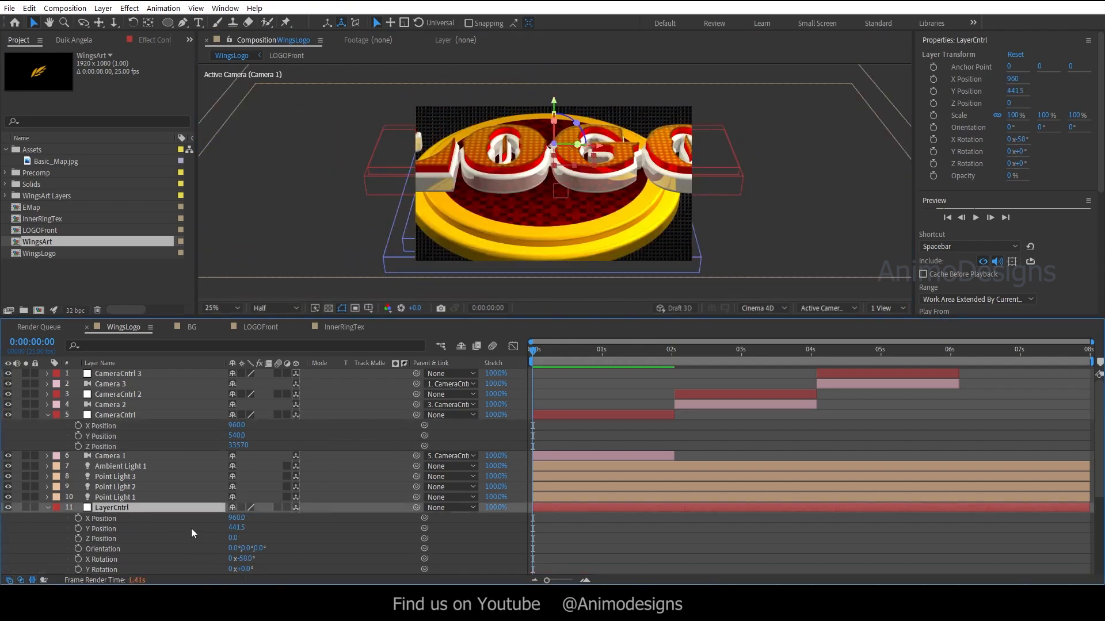
left_click_drag(236, 528, 306, 516)
left_click_drag(238, 518, 264, 520)
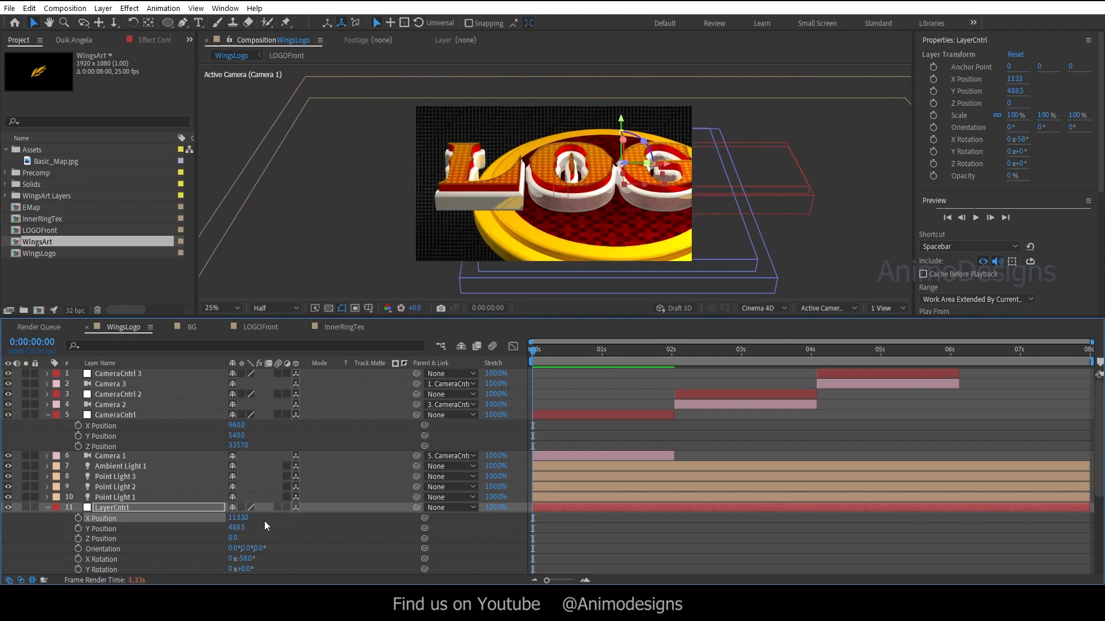
left_click_drag(242, 524, 250, 520)
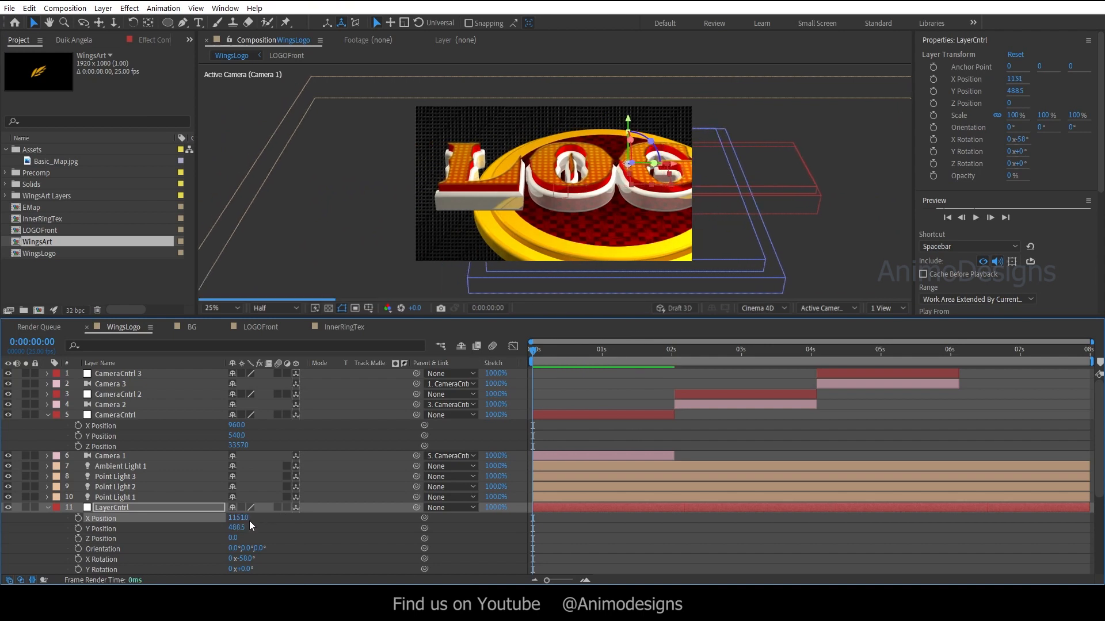
Frame the first letters closer with CameraCntrl's Z Position at 3782 and LayerCntrl's X Position at 1235.
left_click_drag(239, 445, 320, 466)
left_click_drag(238, 445, 370, 445)
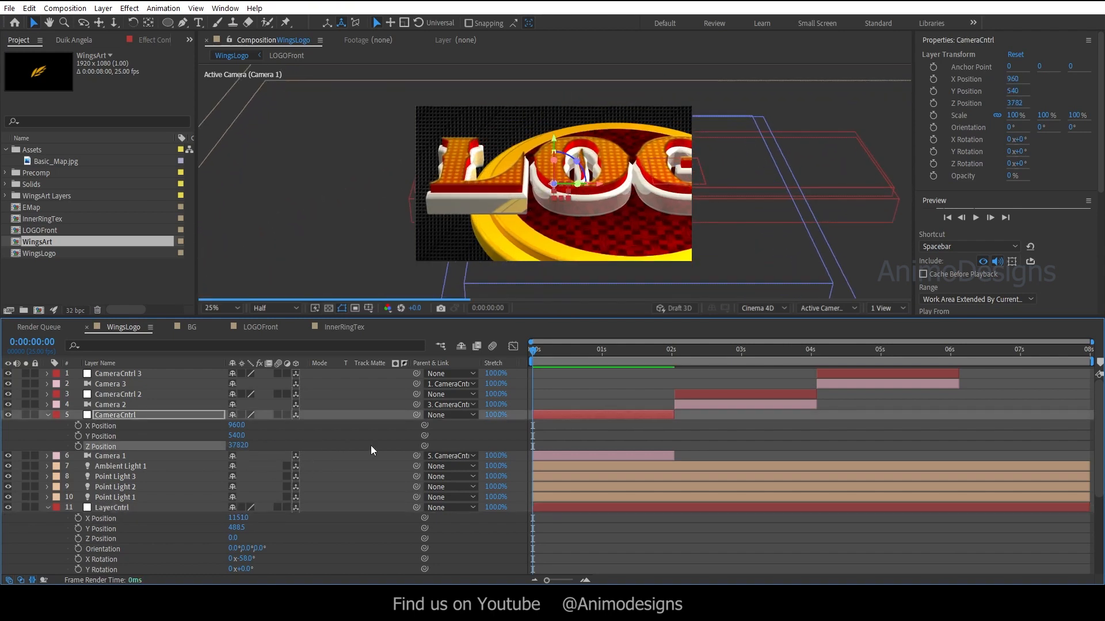
left_click_drag(238, 518, 282, 516)
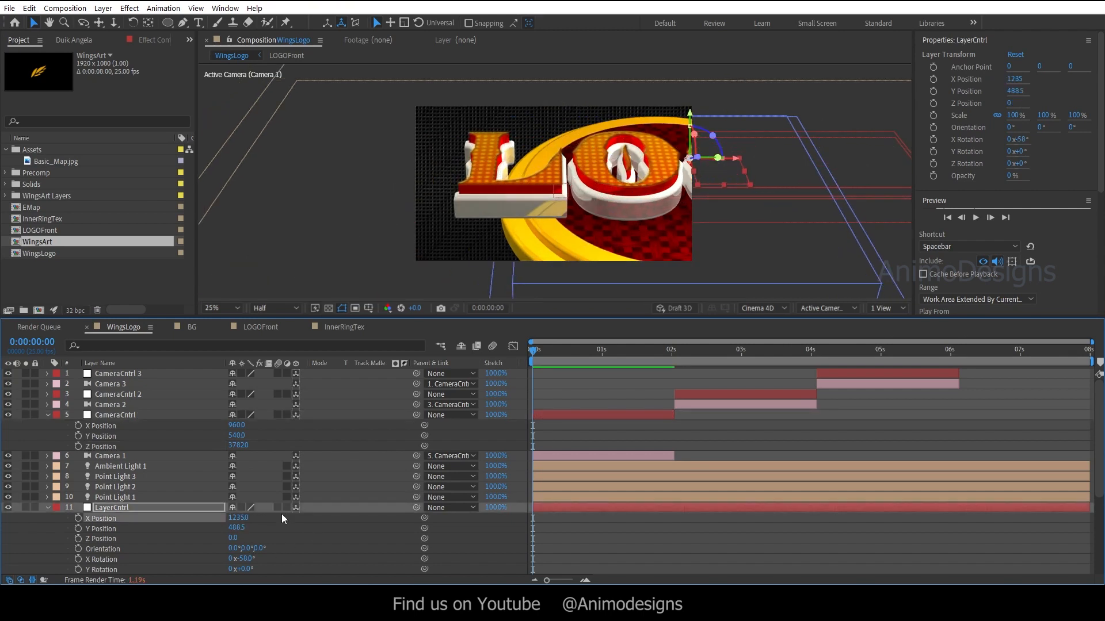
Keyframe LayerCntrl's X Position from 1235 at the start to 1209 at 0:00:02:00, and save the project.
left_click(661, 459)
key("o")
left_click(17, 518)
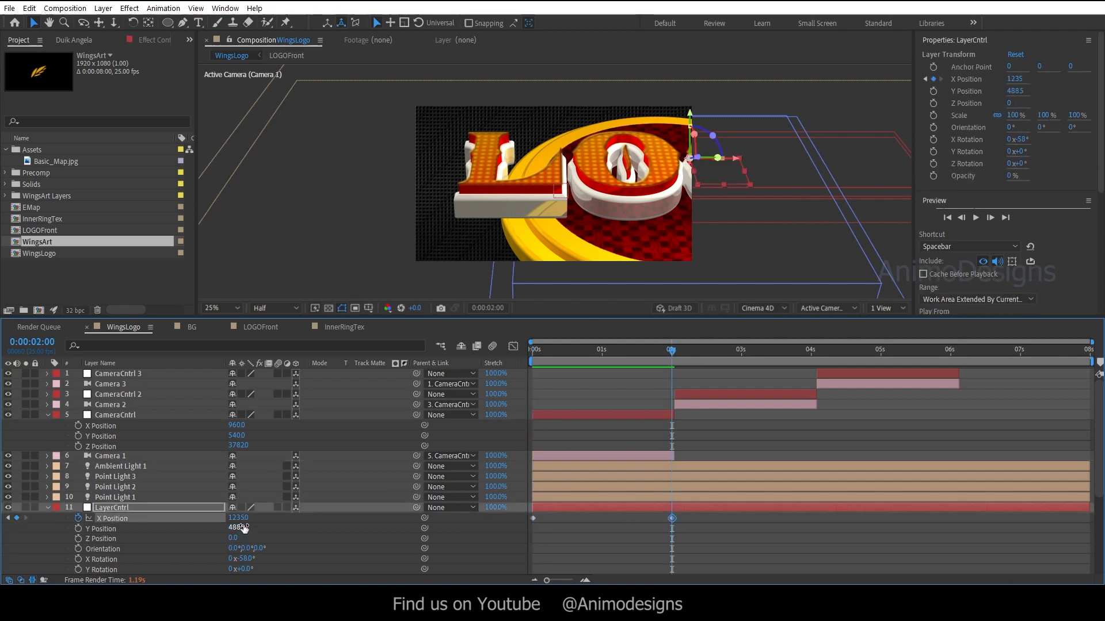
mouse_move(238, 518)
left_mouse_down()
mouse_move(229, 518)
mouse_move(240, 523)
left_mouse_up()
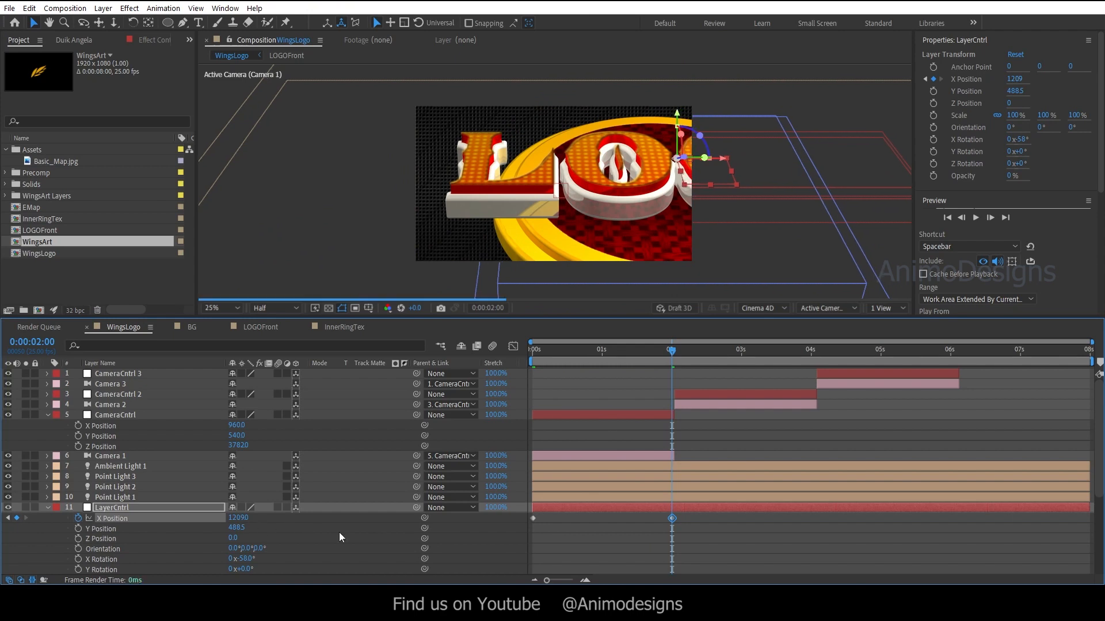
key("ctrl+s")
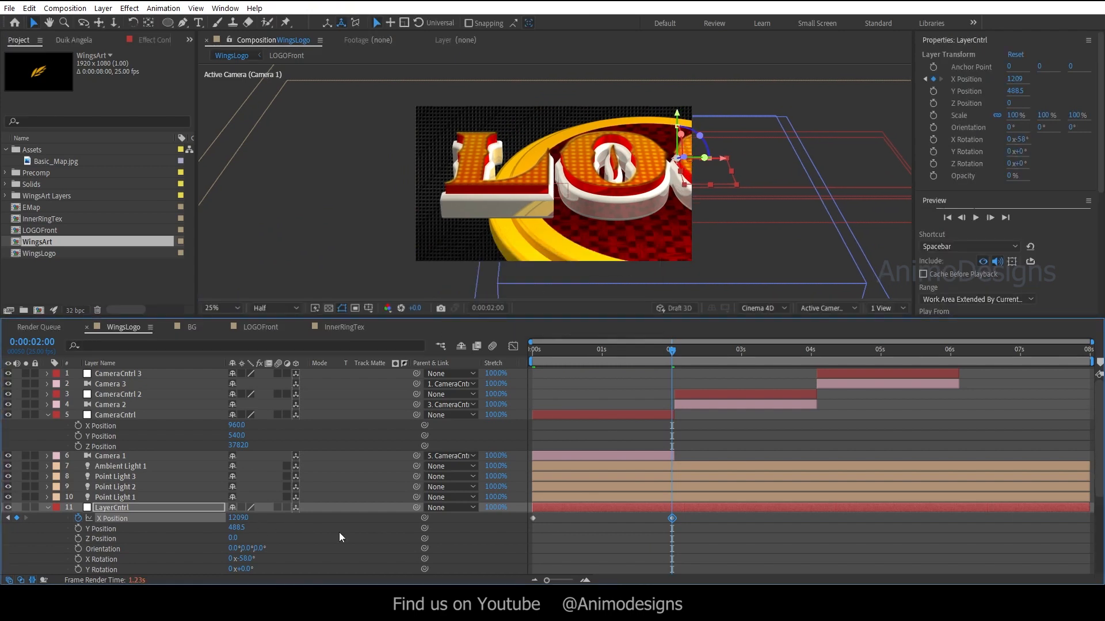
Preview the first shot over a two-second work area and restore the work area to the full composition length.
key("space")
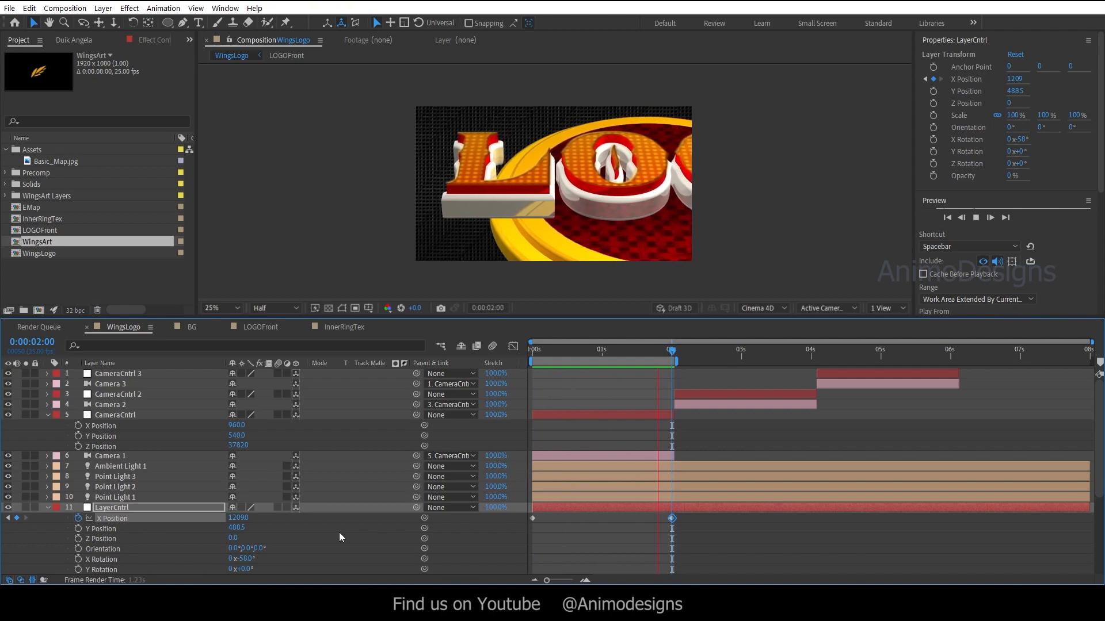
key("space")
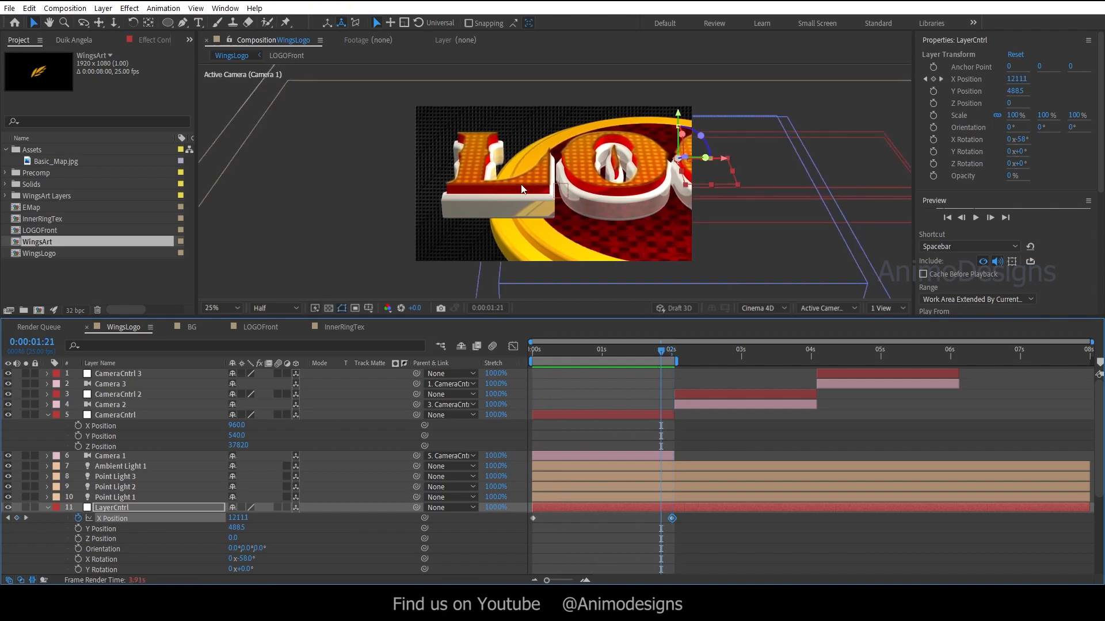
key("period")
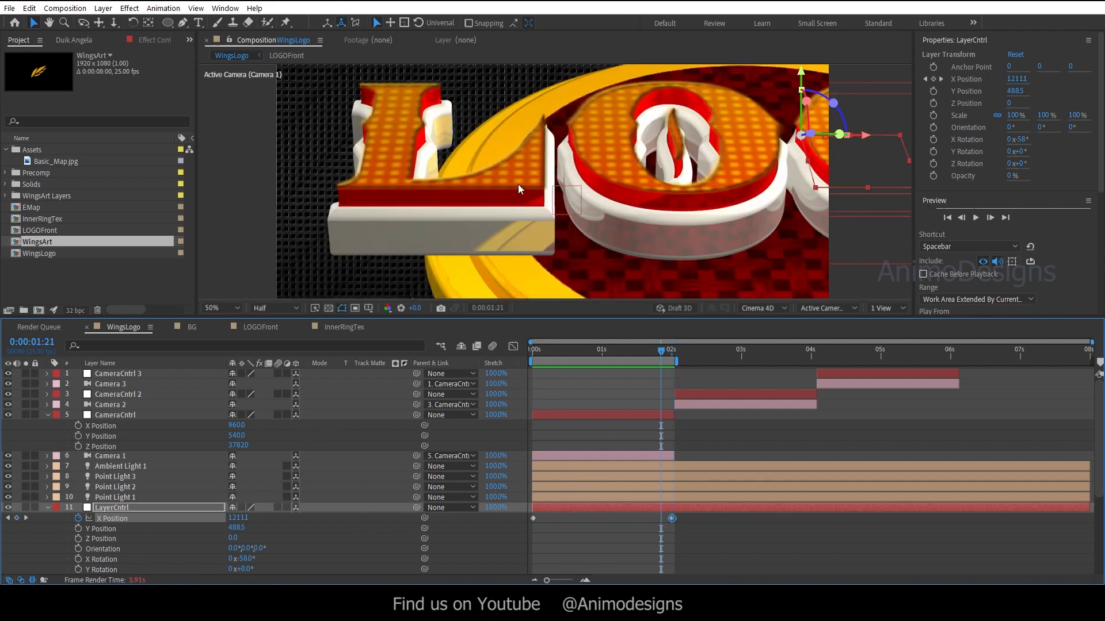
key("comma")
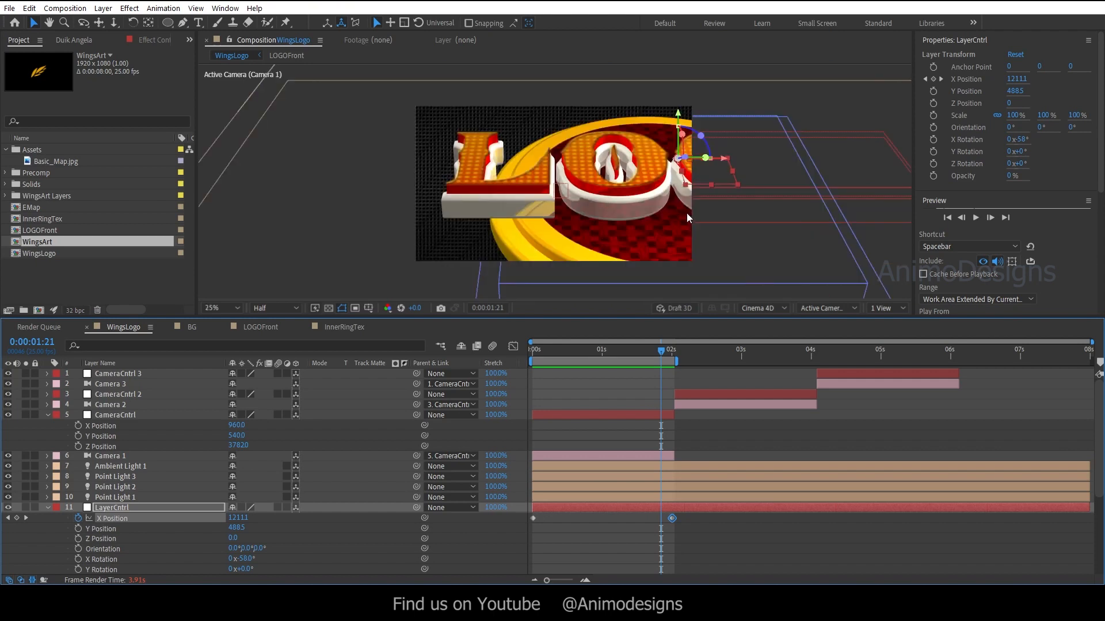
left_click(678, 364)
double_click(632, 359)
Collapse LayerCntrl and CameraCntrl, and set CameraCntrl 2's Z Position to 4000 at 0:00:02:01.
left_click(48, 507)
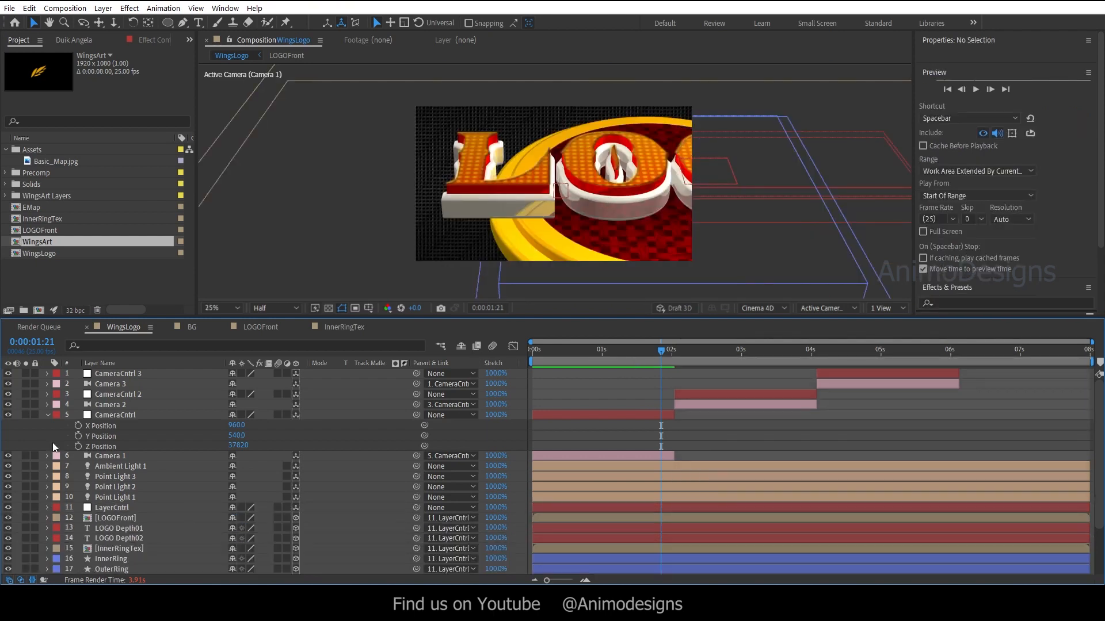
left_click(48, 415)
left_click(692, 396)
key("i")
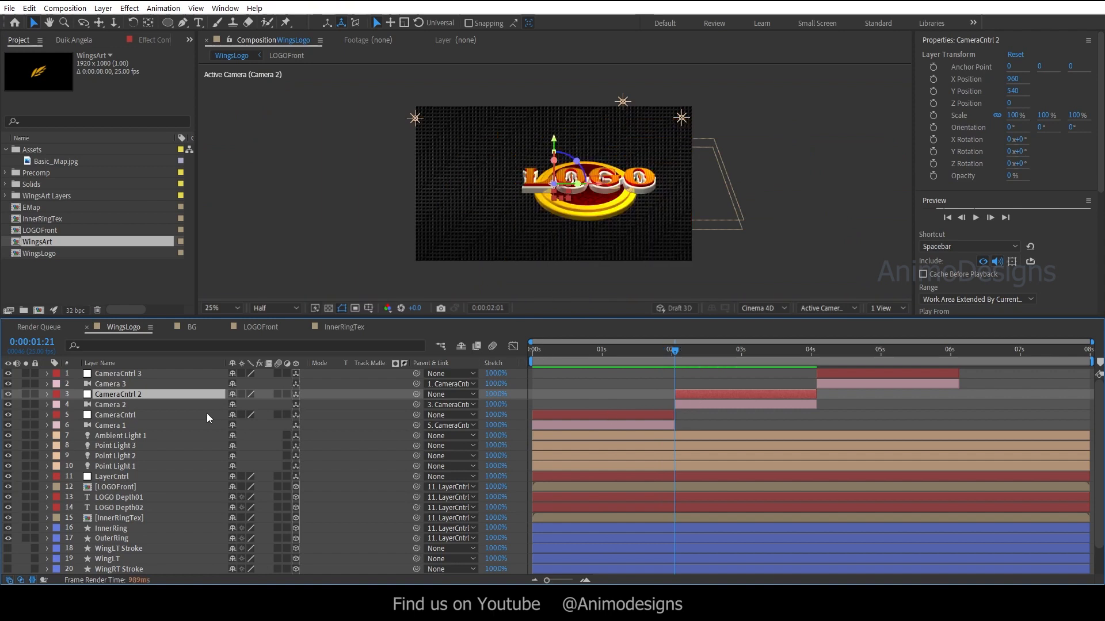
key("p")
left_click(236, 425)
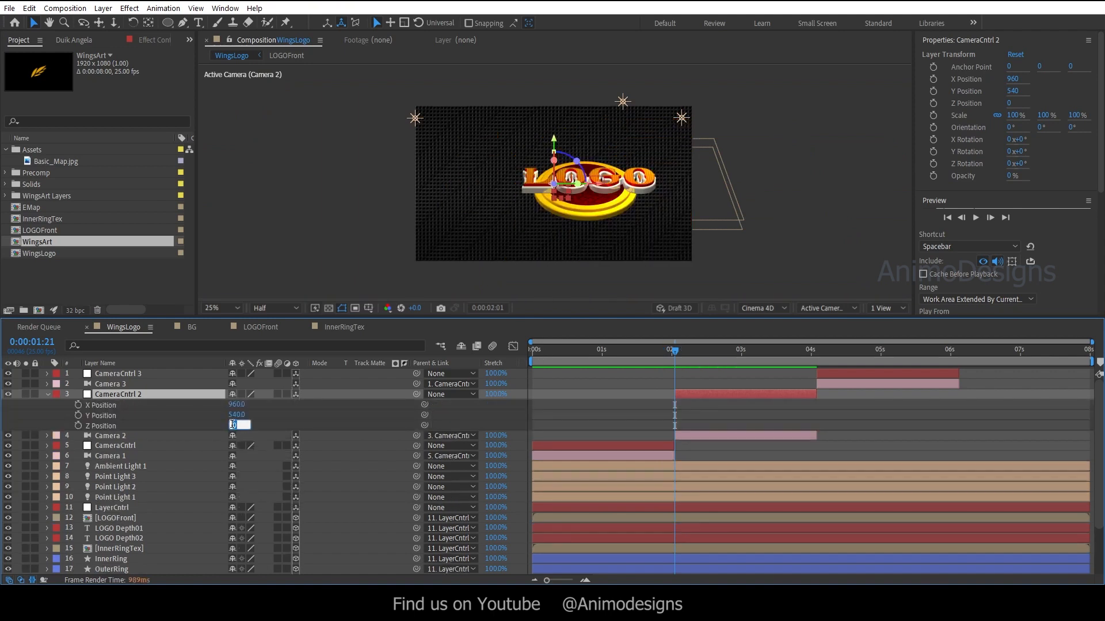
key("Return")
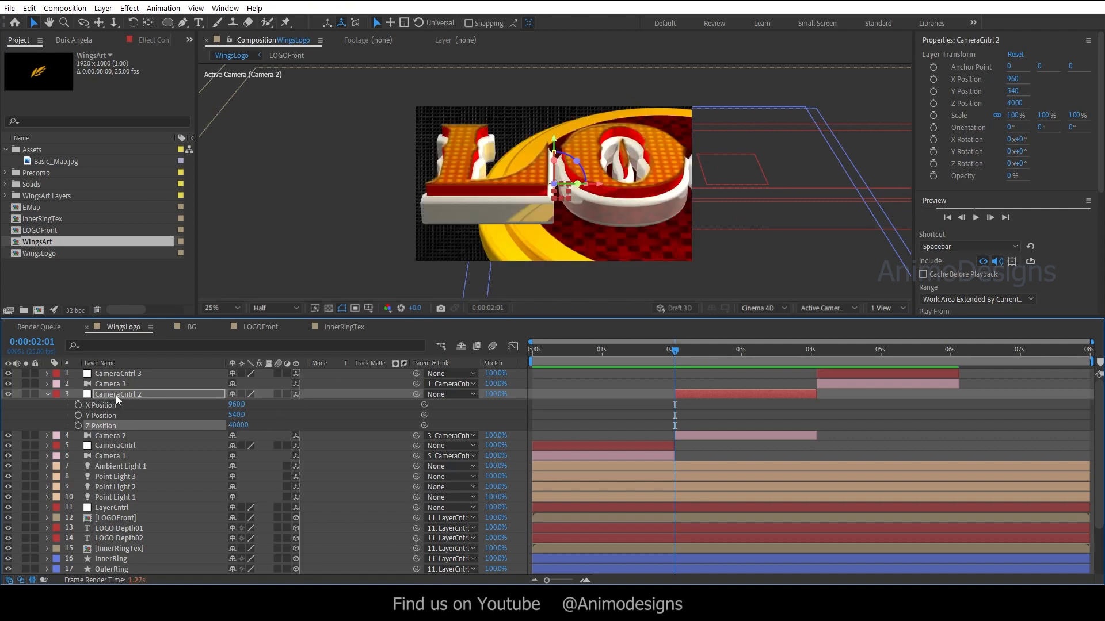
Frame the middle letters with CameraCntrl 2's X Position at 1129 and Y Position at 515, and collapse its properties.
mouse_move(237, 405)
left_mouse_down()
mouse_move(277, 404)
mouse_move(236, 418)
left_mouse_up()
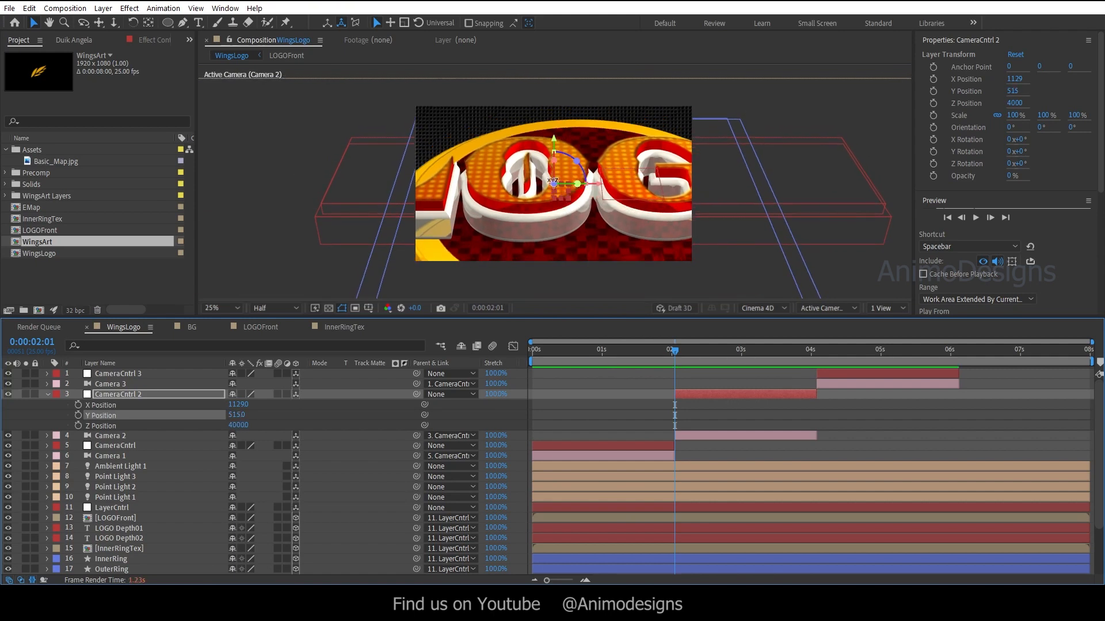
left_click(49, 393)
Set LayerCntrl's X Rotation to -52° at 0:00:02:01 and start keyframing it.
left_click(119, 474)
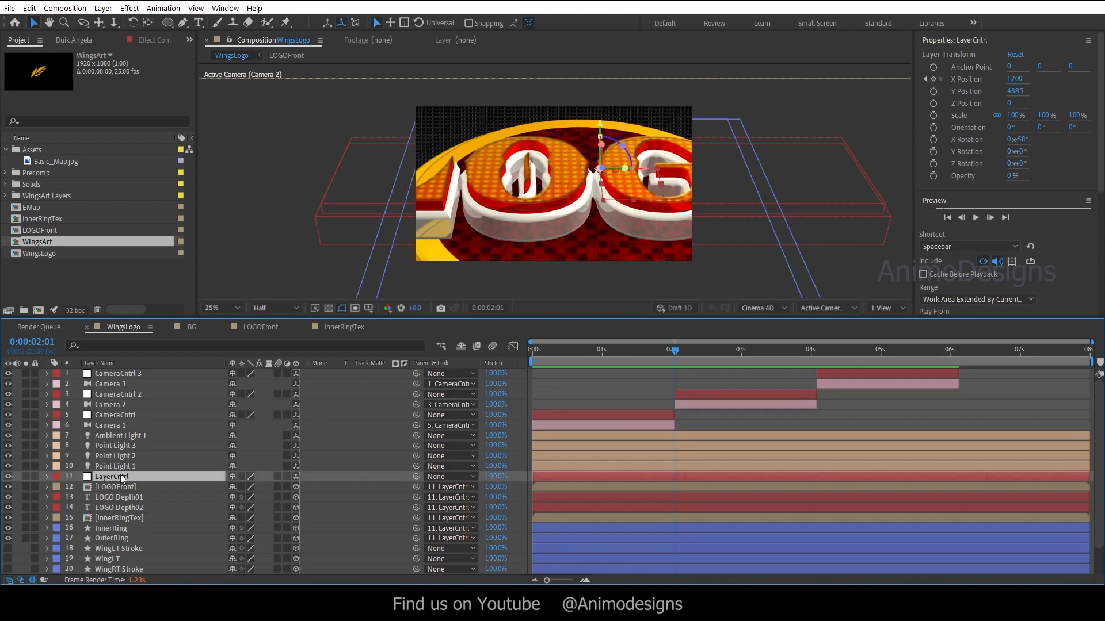
key("r")
key("u")
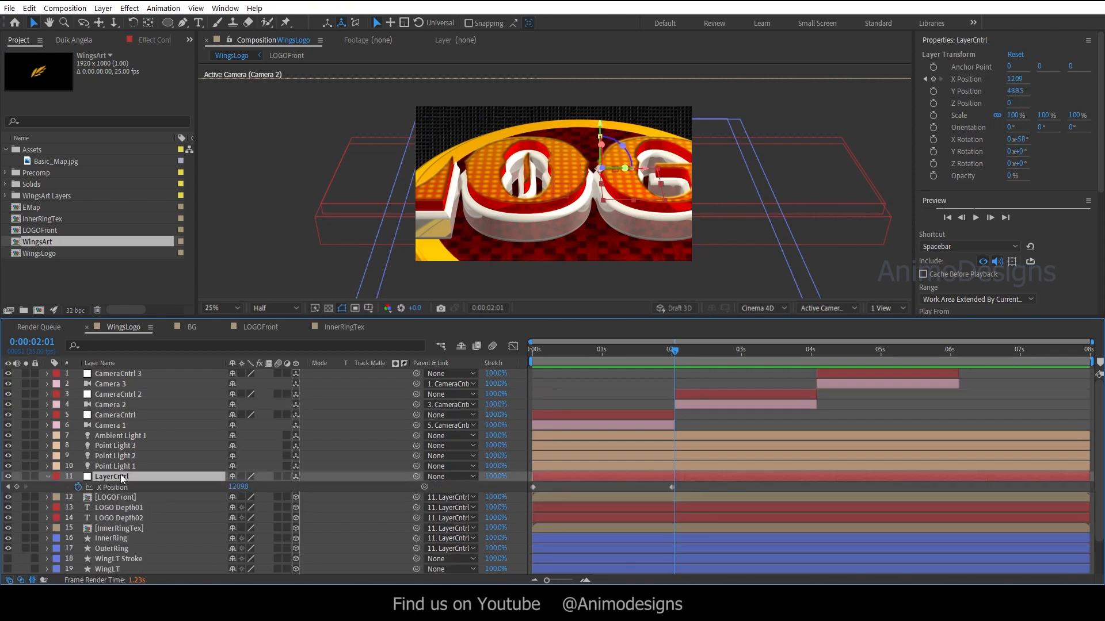
left_click(17, 487)
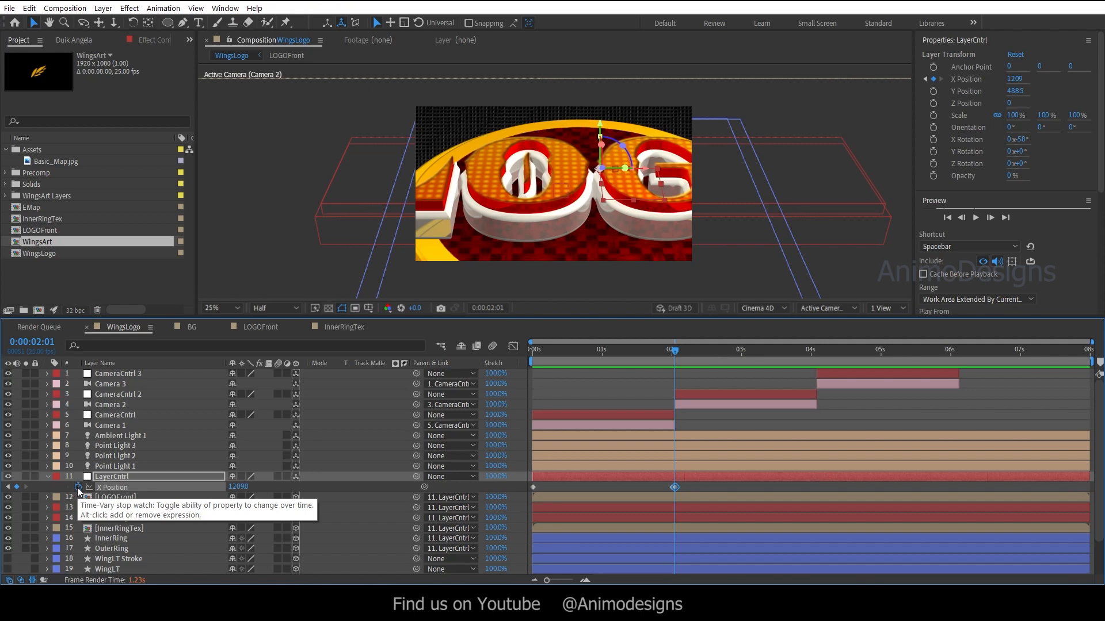
key("ctrl+z")
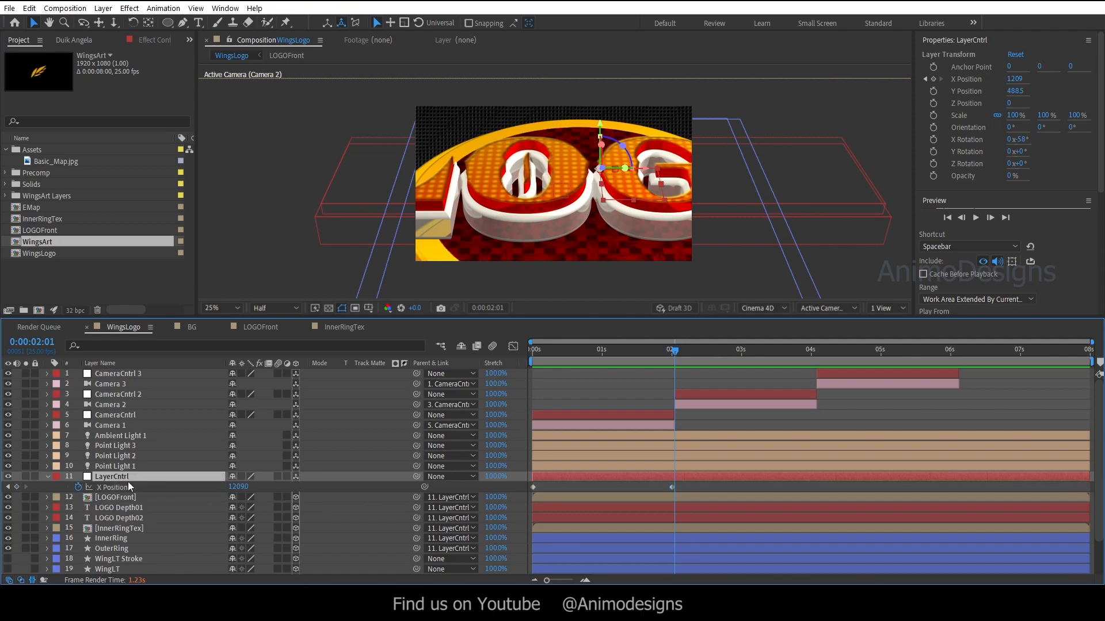
key("shift+r")
left_click_drag(248, 508, 253, 514)
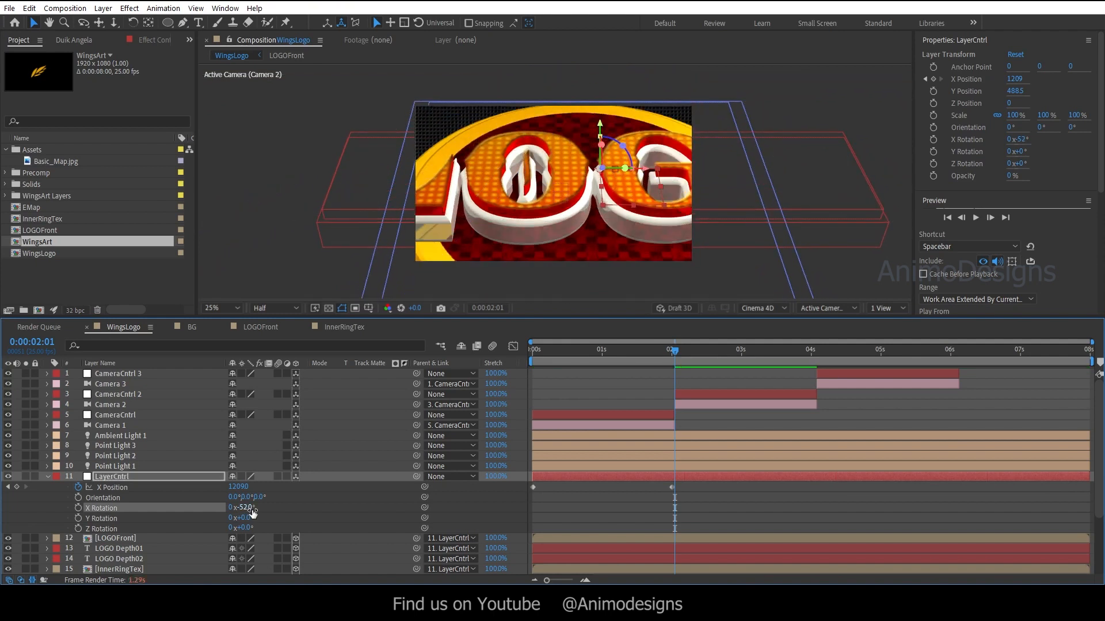
Keyframe LayerCntrl's X Rotation at -45° at the end of Camera 2, 0:00:04:01.
left_click(778, 405)
key("o")
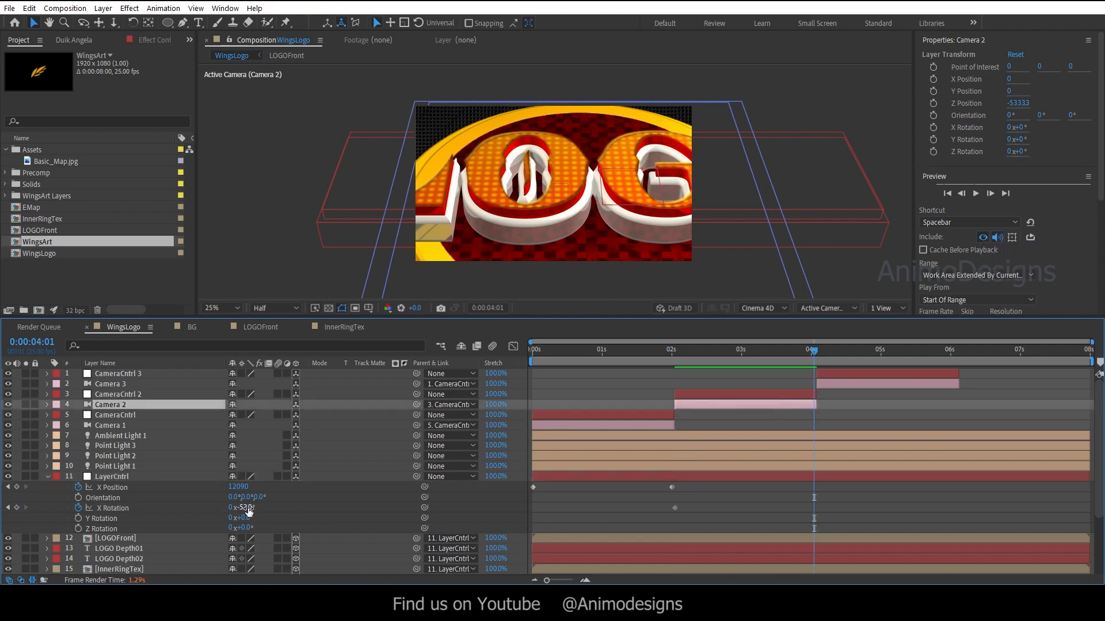
left_click_drag(247, 508, 343, 517)
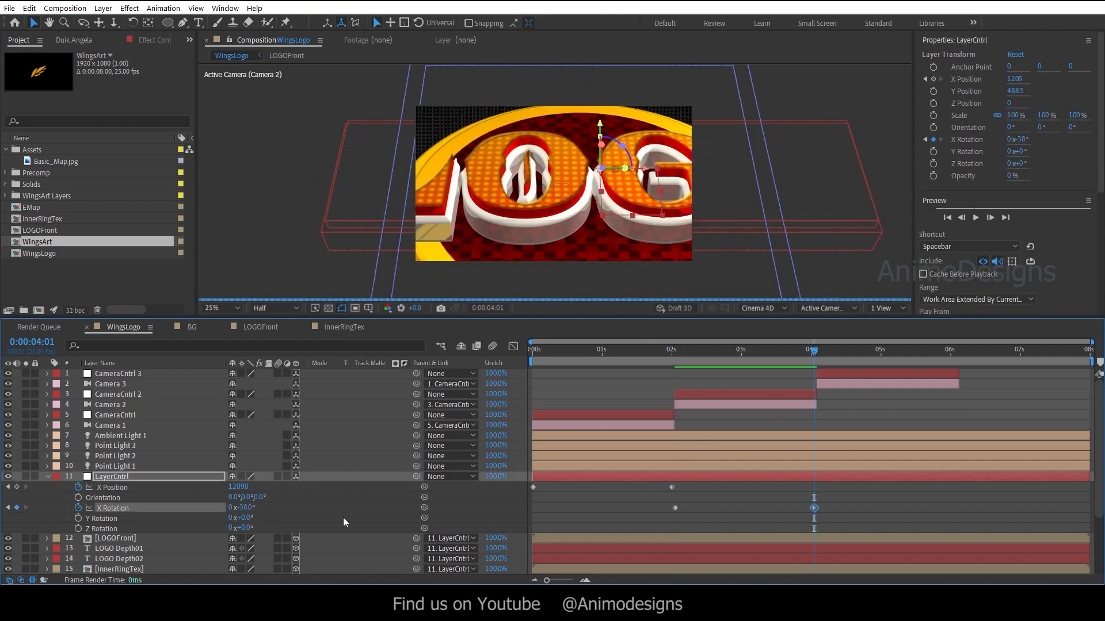
left_click(249, 509)
type("-45")
key("Return")
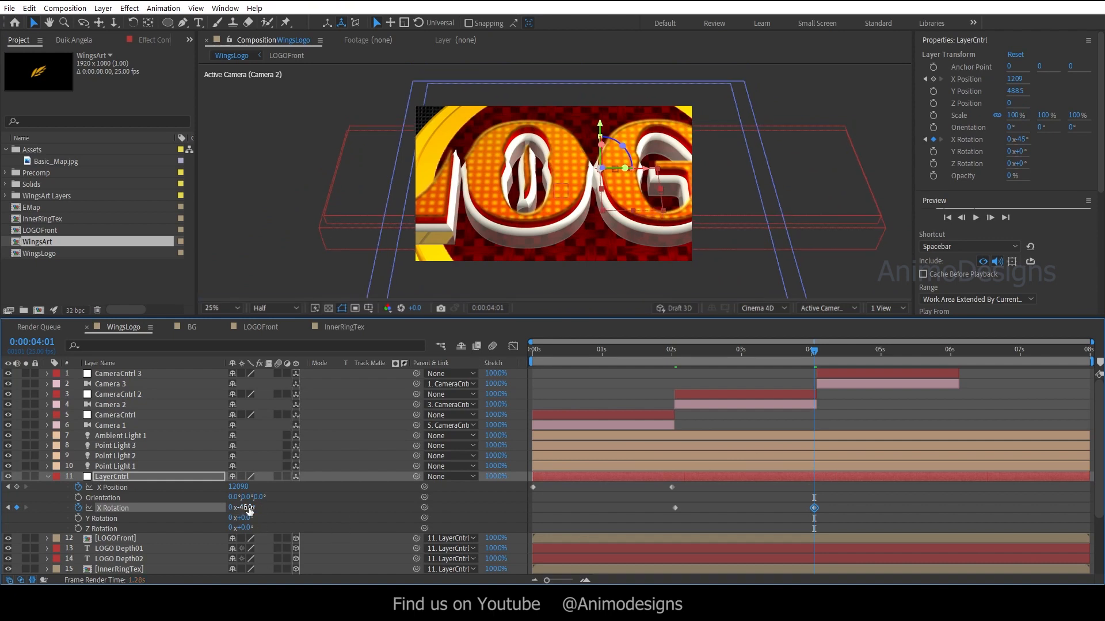
Compare with the keyframe at 0:00:02:01 and try LayerCntrl's X Rotation at -65° at 0:00:04:01.
left_click(9, 507)
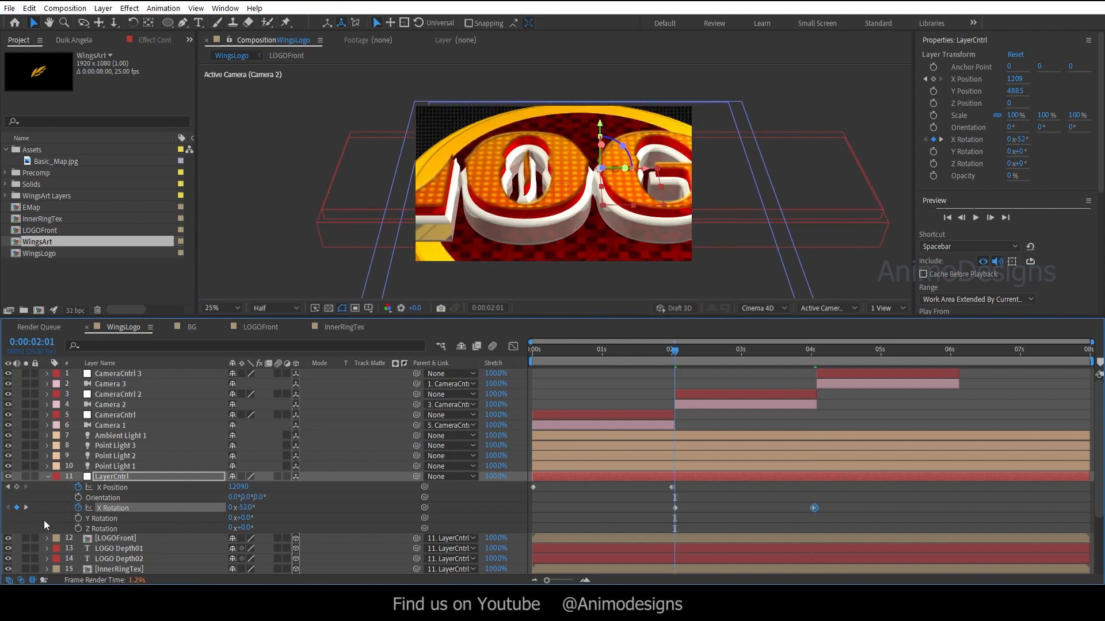
left_click(25, 507)
left_click(246, 507)
type("-65")
key("Return")
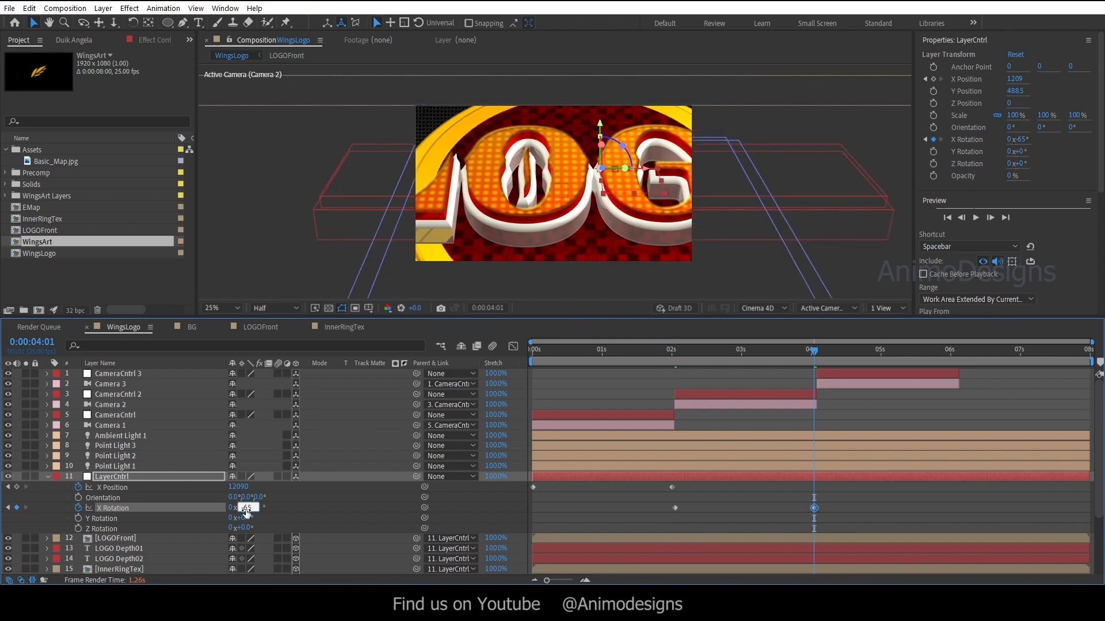
Set LayerCntrl's X Rotation keyframe at 0:00:04:01 to -60° and compare it with the preceding keyframe.
left_click(8, 508)
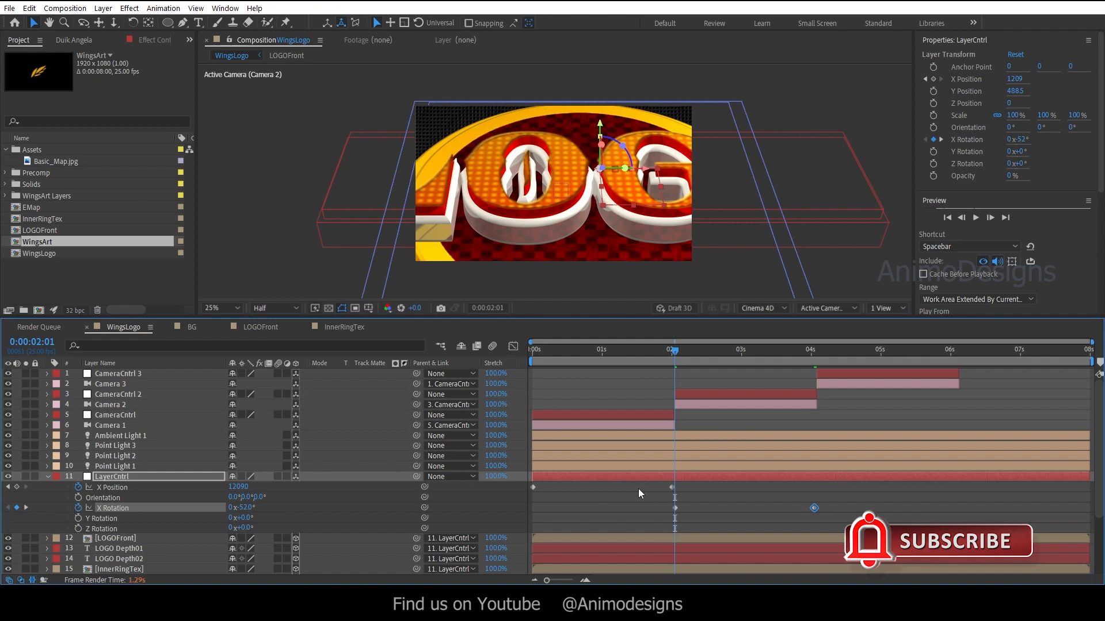
left_click(25, 507)
left_click(244, 507)
type("-60")
key("Return")
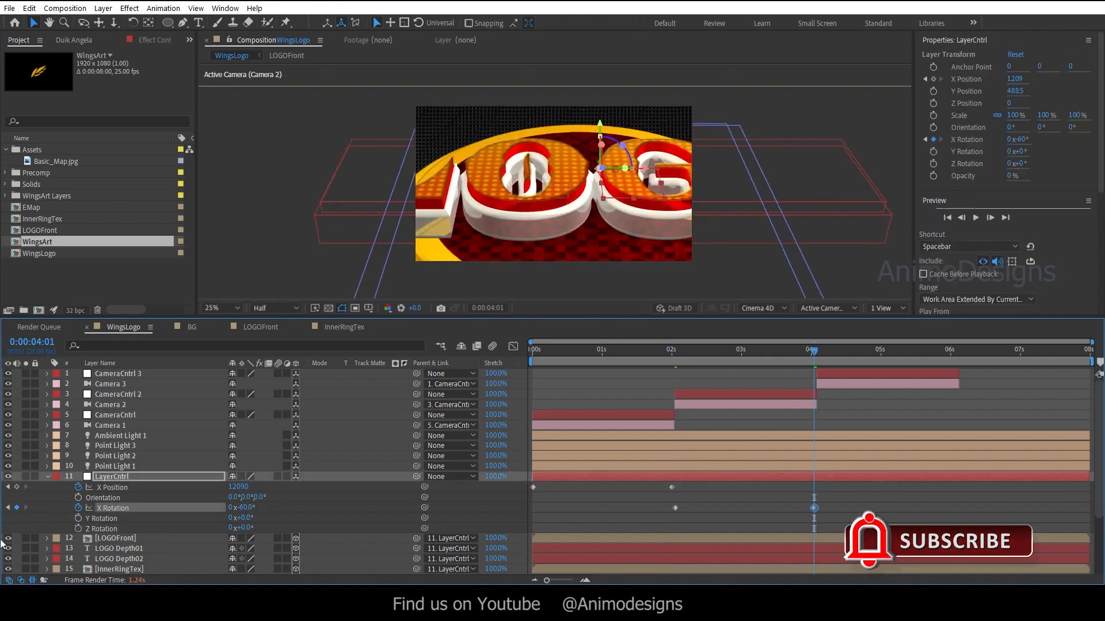
left_click(8, 507)
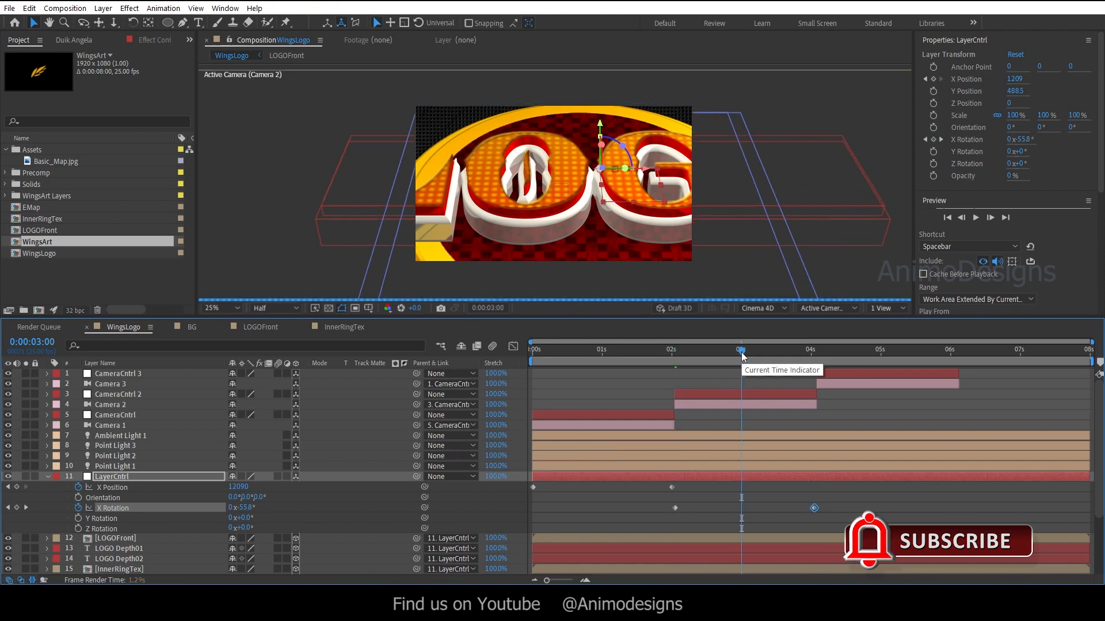
Set the composition's Cinema 4D render quality to 21 and inspect the frame at 0:00:03:00 up close.
left_click(741, 352)
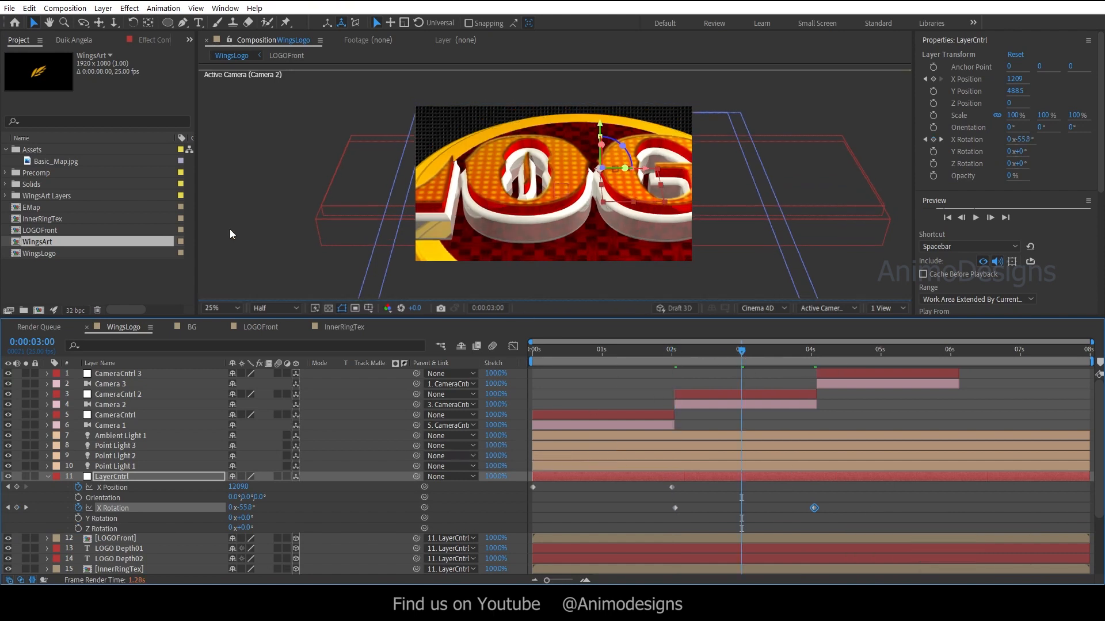
left_click(65, 8)
left_click(87, 33)
left_click(491, 175)
left_click(621, 231)
left_click_drag(475, 222, 521, 226)
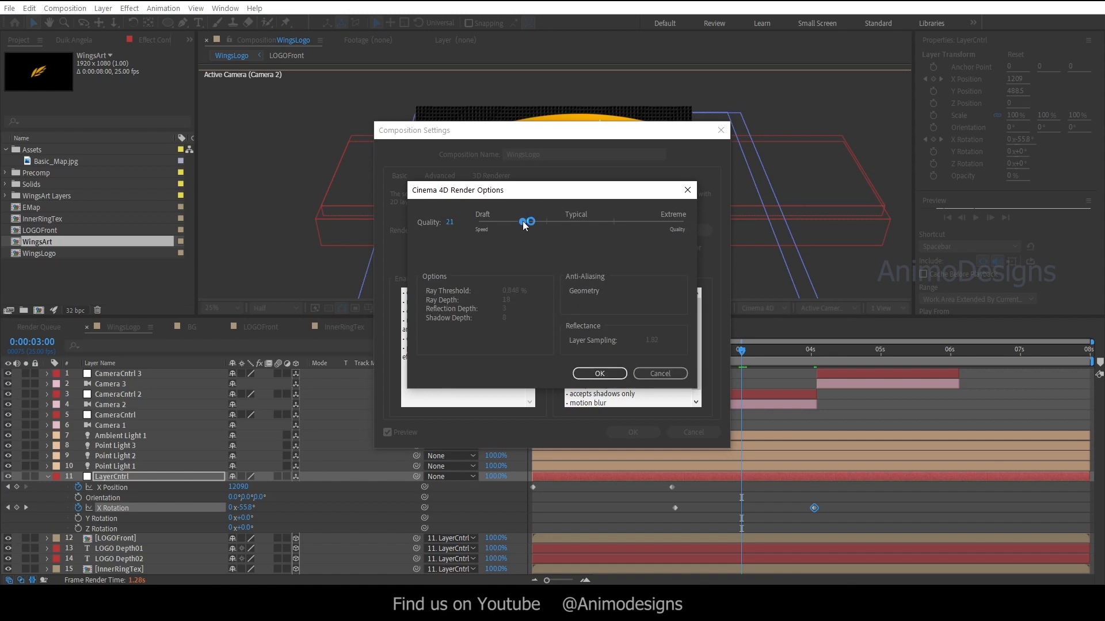
left_click(599, 374)
left_click(633, 432)
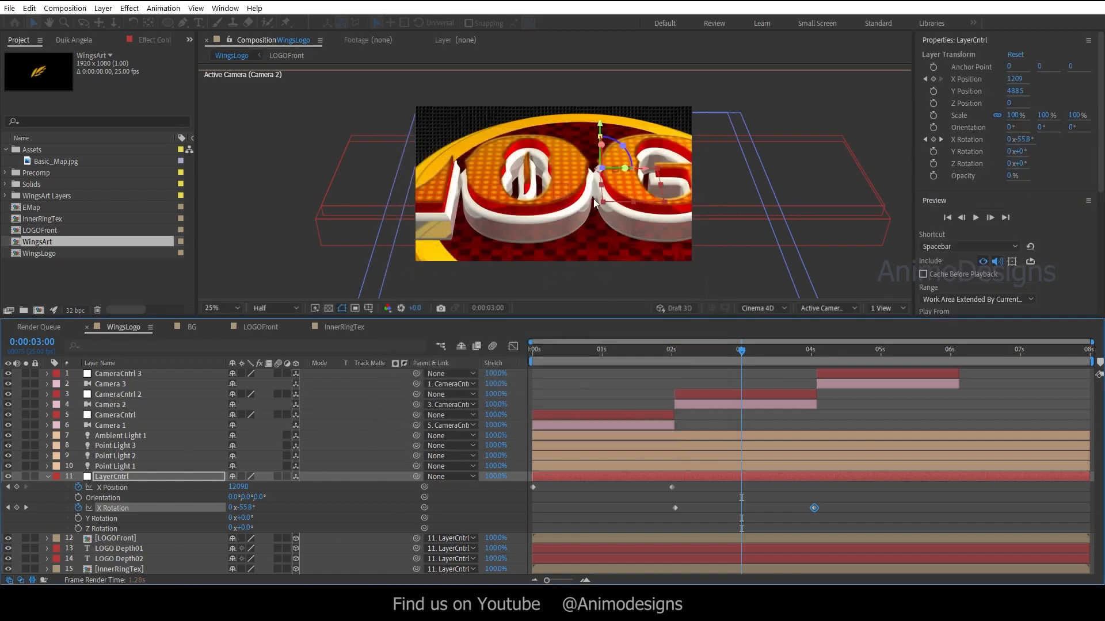
key("period")
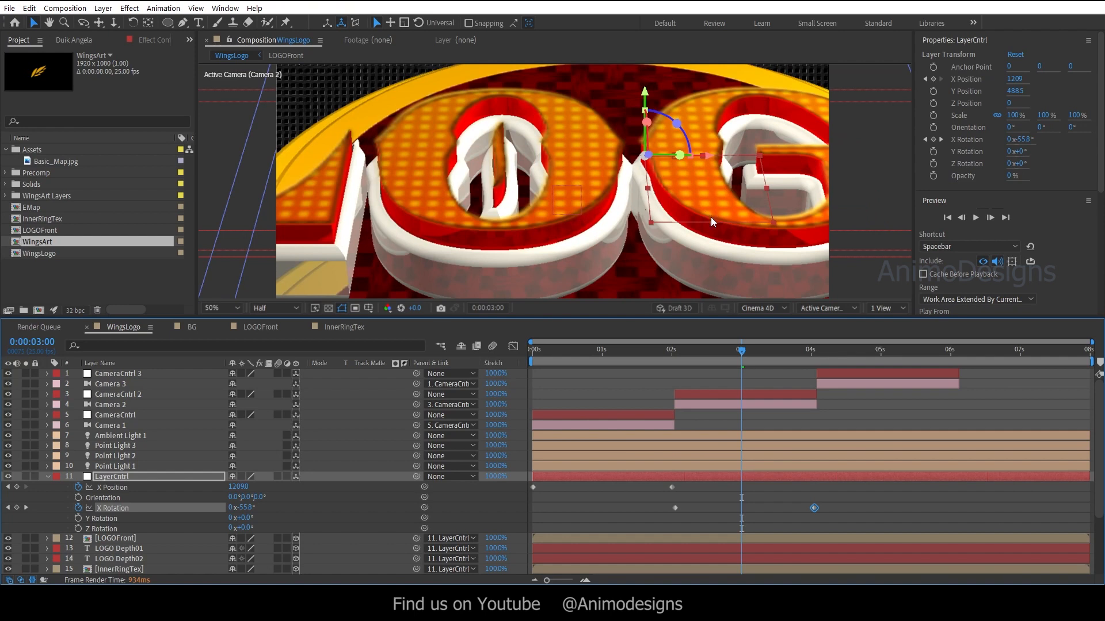
key("comma")
End the work area at 0:00:04:01 and set the preview resolution to Quarter.
left_click(814, 350)
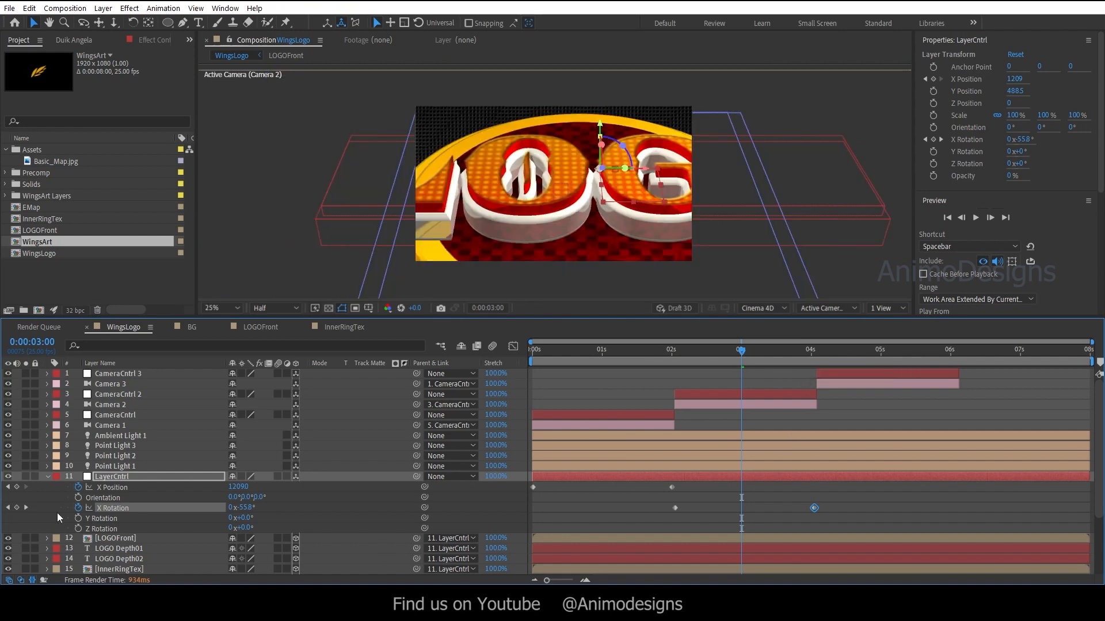
key("n")
left_click(854, 491)
key("space")
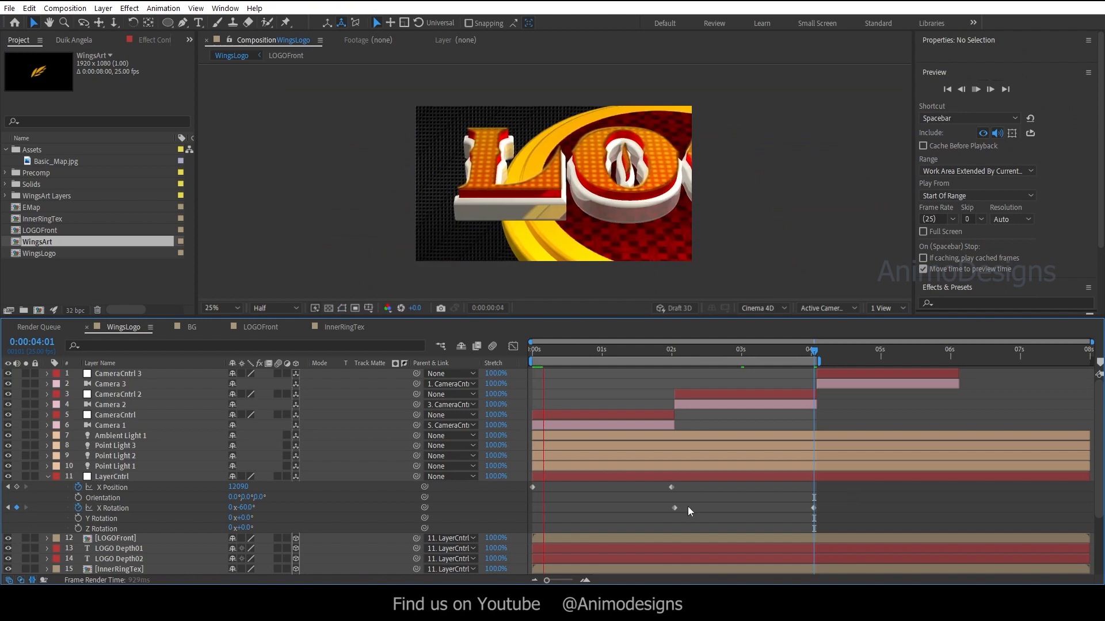
key("space")
left_click(275, 308)
left_click(274, 376)
Preview the first two camera shots and restore the work area to the full composition length.
left_click(615, 388)
key("space")
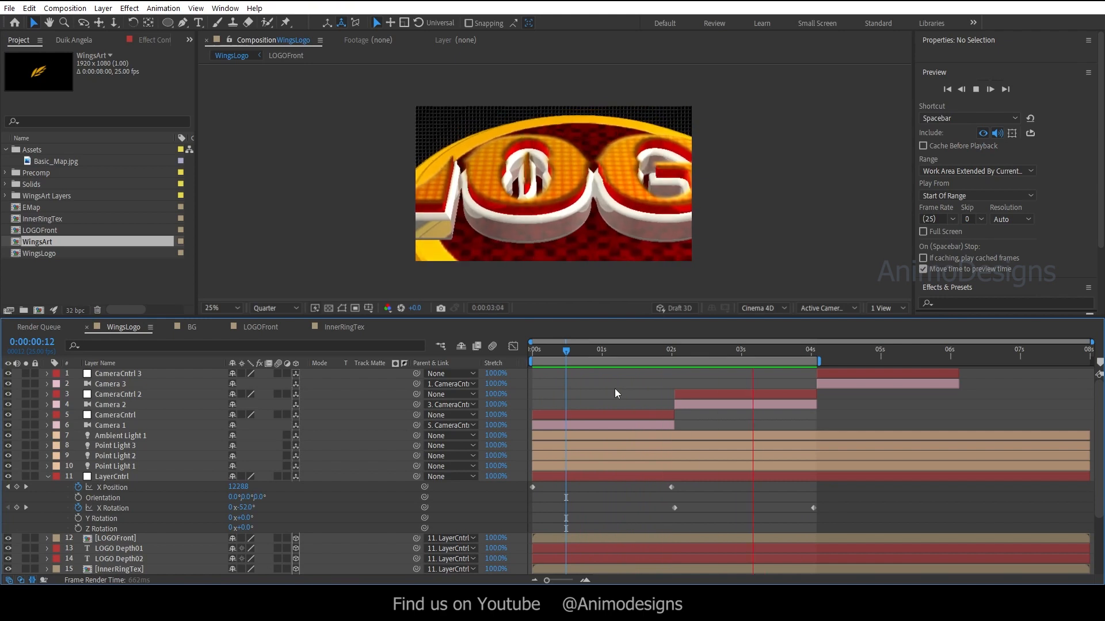
key("space")
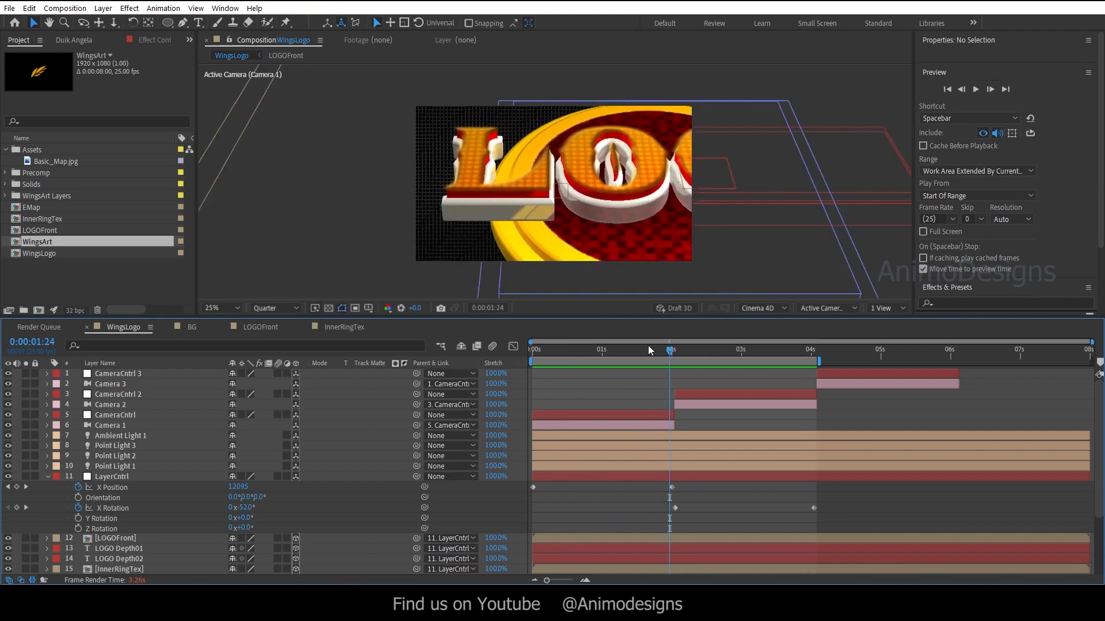
key("space")
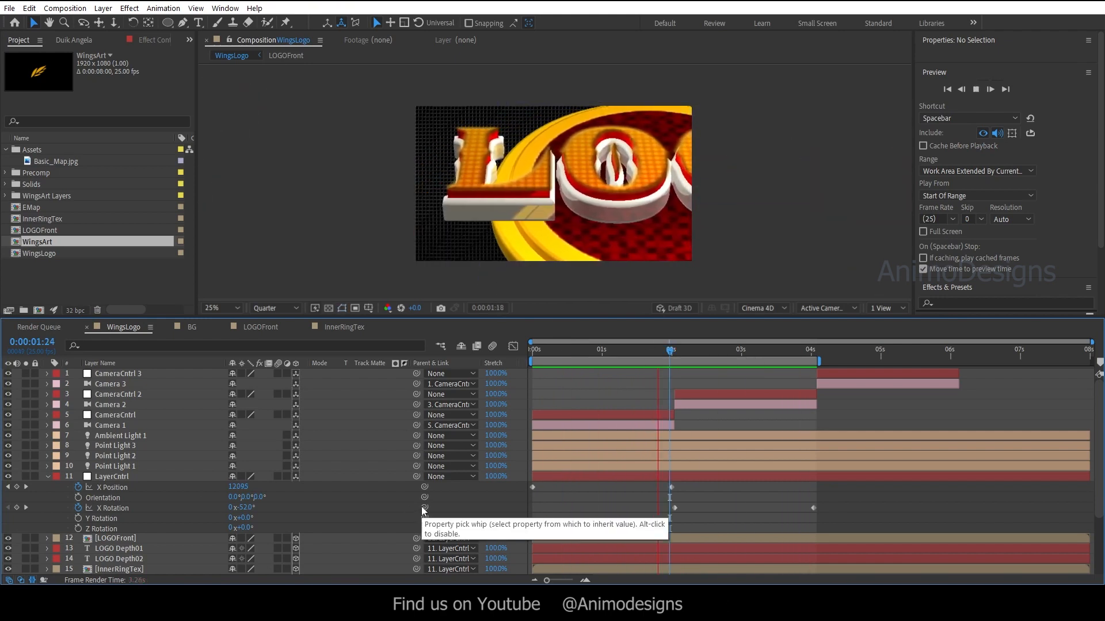
key("space")
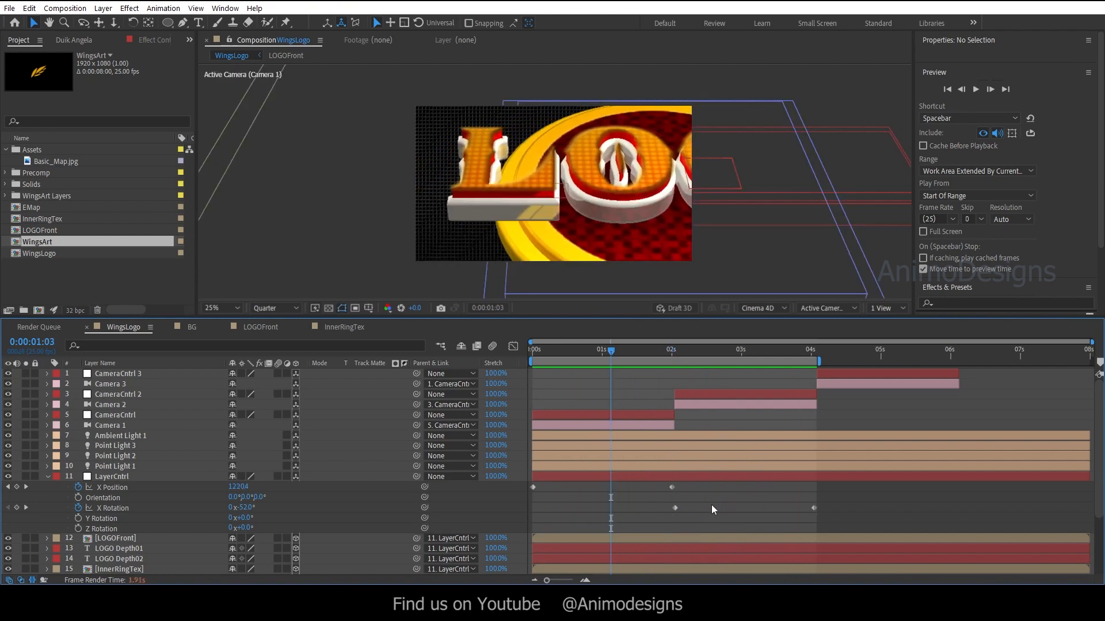
left_click_drag(821, 359, 1090, 360)
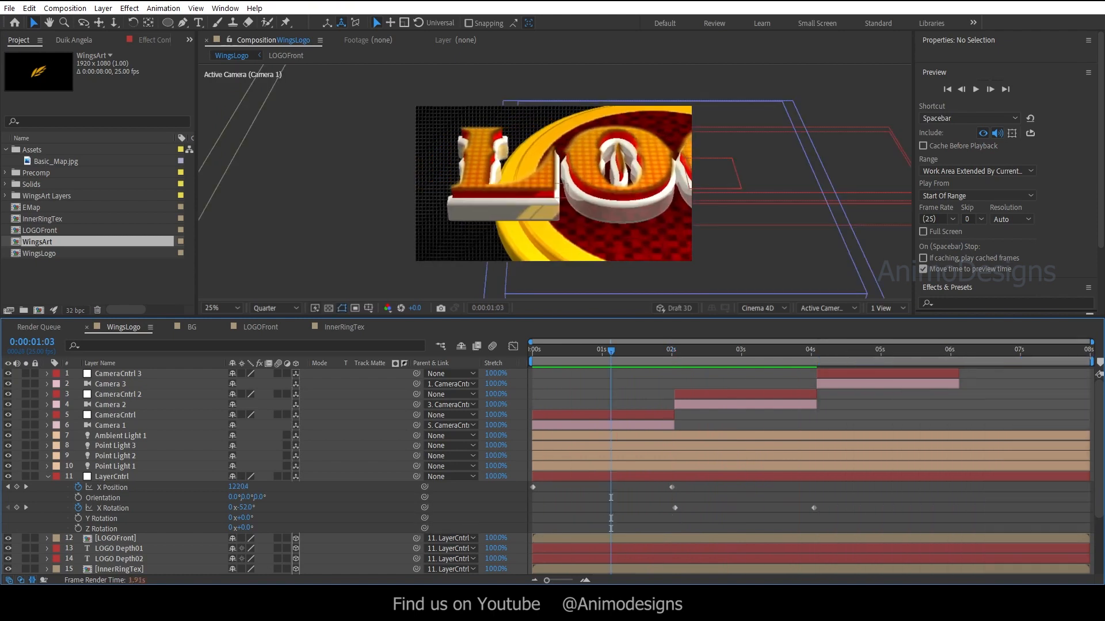
Keyframe LayerCntrl's X Position at 0:00:04:01, and copy its X Position 1235 and X Rotation -52° keyframes to CameraCntrl 3's start at 0:00:04:02.
left_click(828, 374)
key("i")
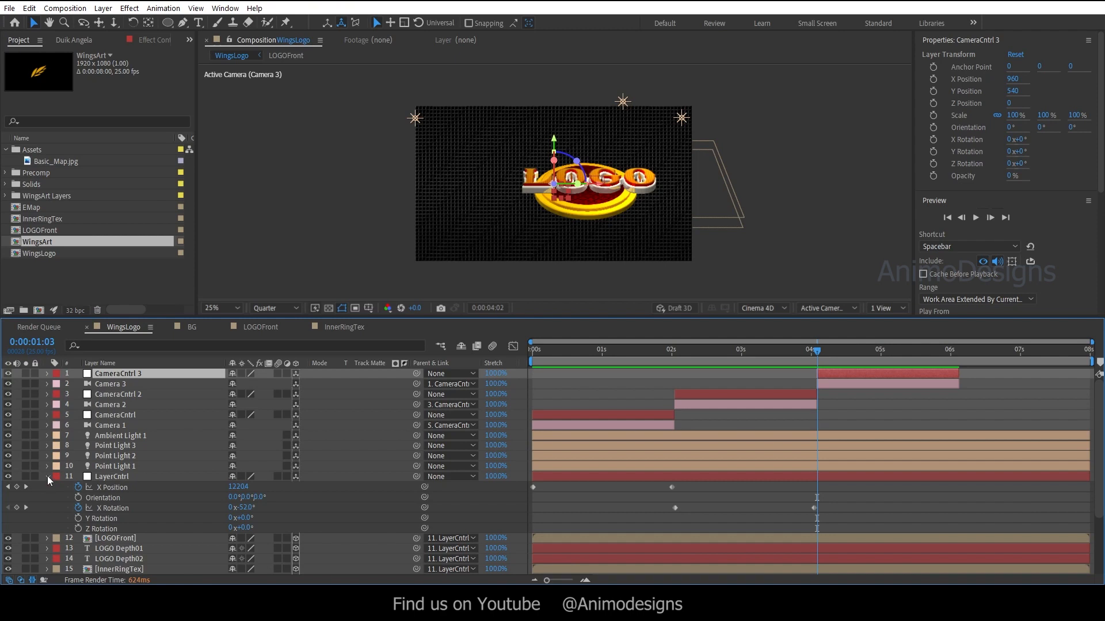
left_click(16, 487)
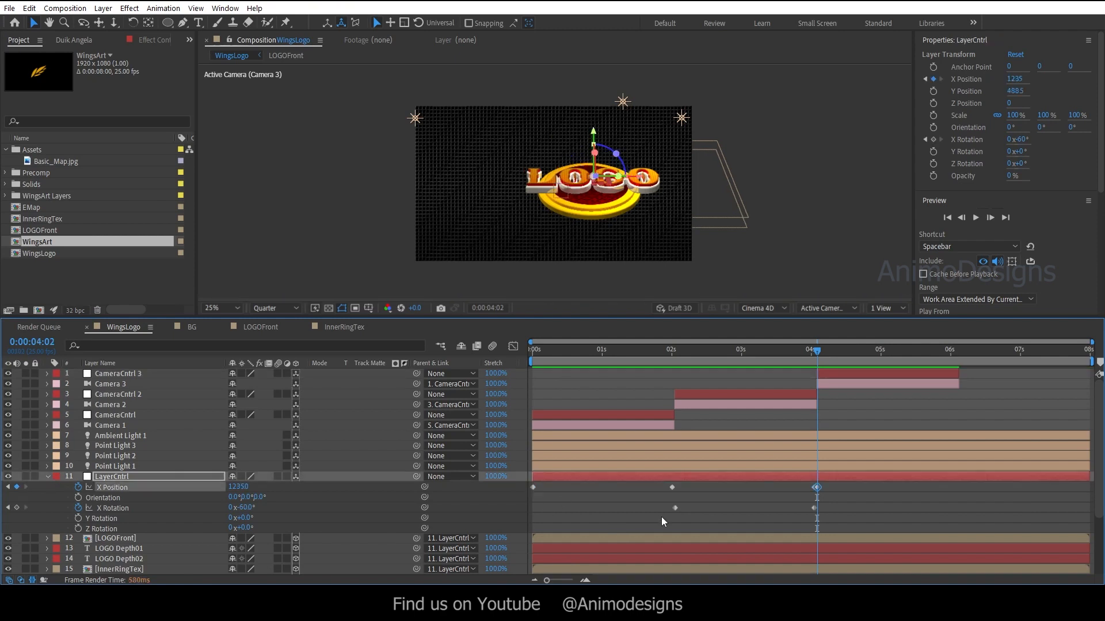
left_click(675, 508)
key("ctrl+c")
key("ctrl+v")
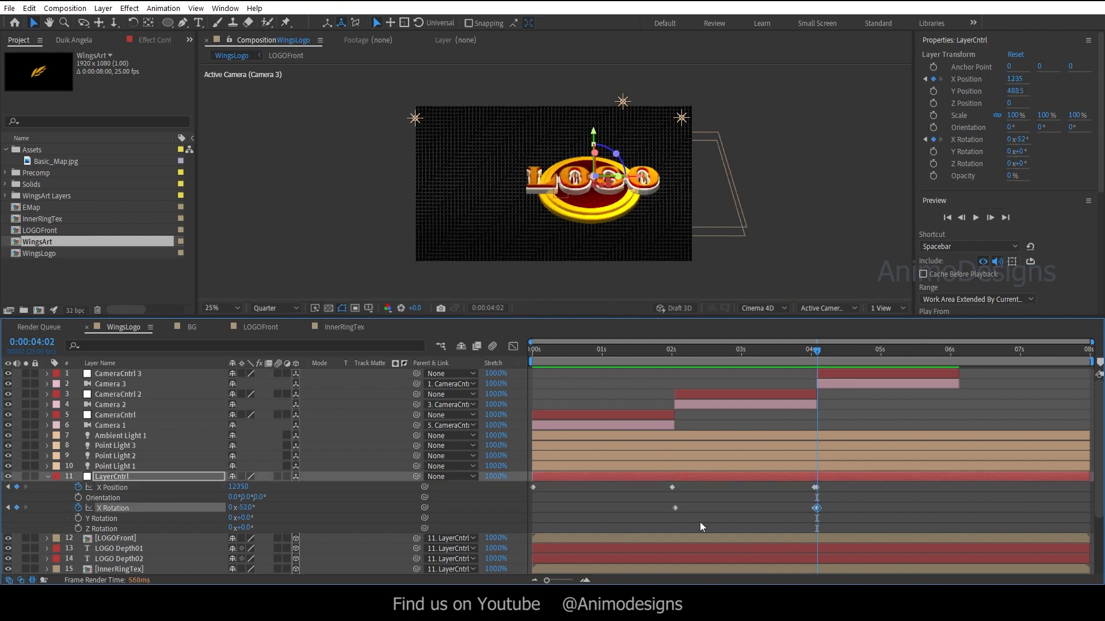
Face the logo forward at 0:00:04:02 with LayerCntrl's X Rotation at 0° and X Position at 940.
left_click_drag(546, 580, 571, 580)
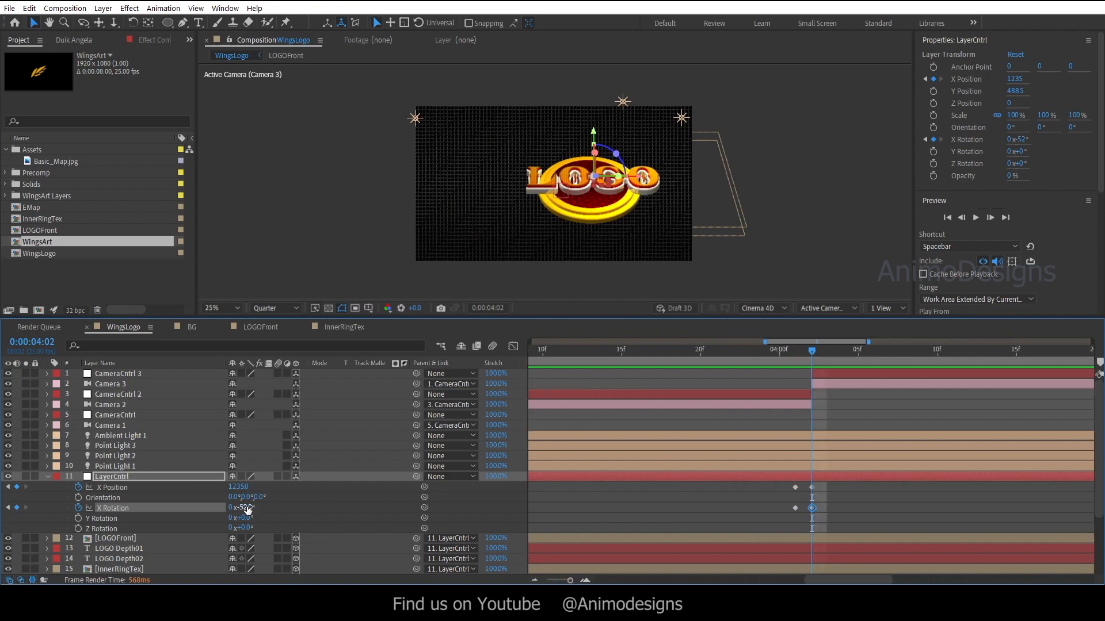
key("Return")
left_click_drag(244, 489, 75, 493)
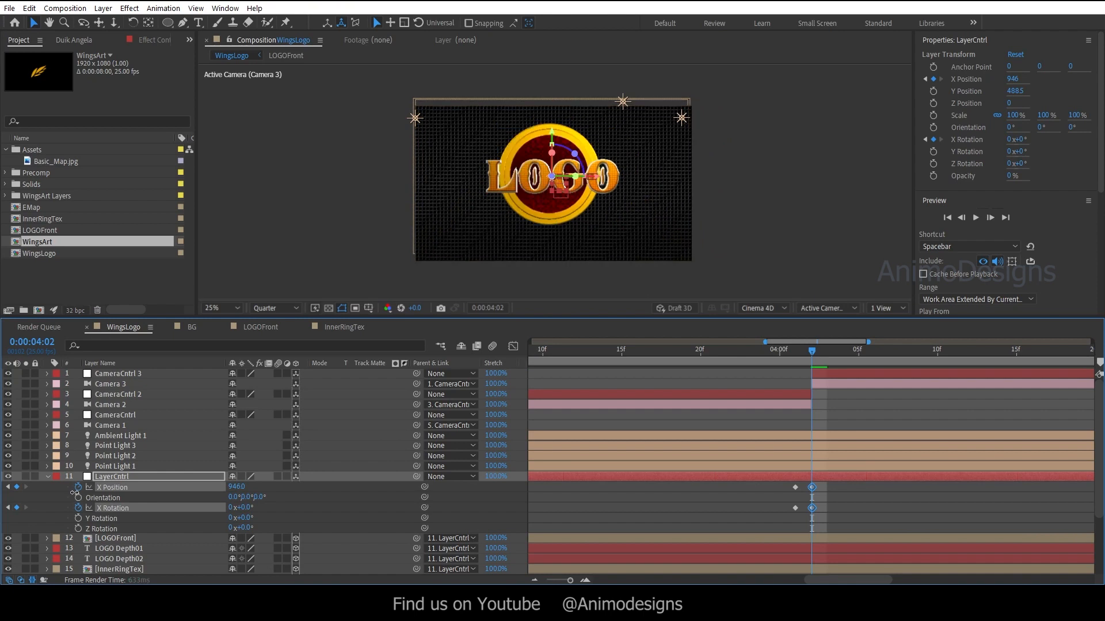
type("940")
key("Return")
Review LayerCntrl's position properties and compare its keyframes at 0:00:04:01 and 0:00:04:02.
left_click(153, 477)
key("p")
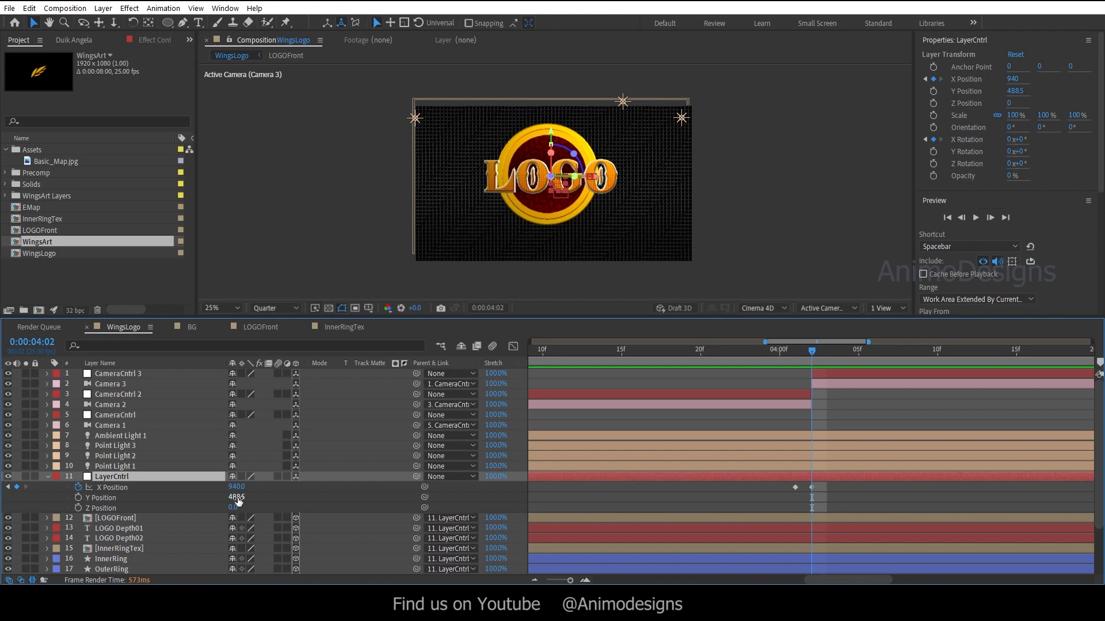
mouse_move(804, 358)
left_mouse_down()
mouse_move(769, 357)
mouse_move(857, 364)
mouse_move(784, 371)
mouse_move(819, 372)
left_mouse_up()
key("u")
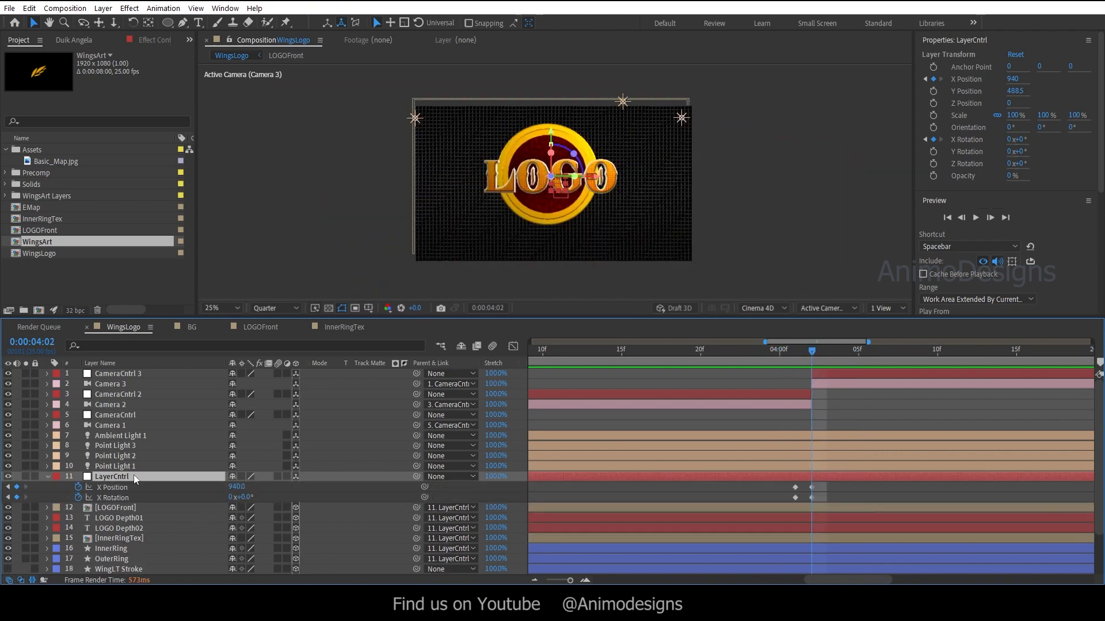
left_click(8, 488)
left_click(26, 488)
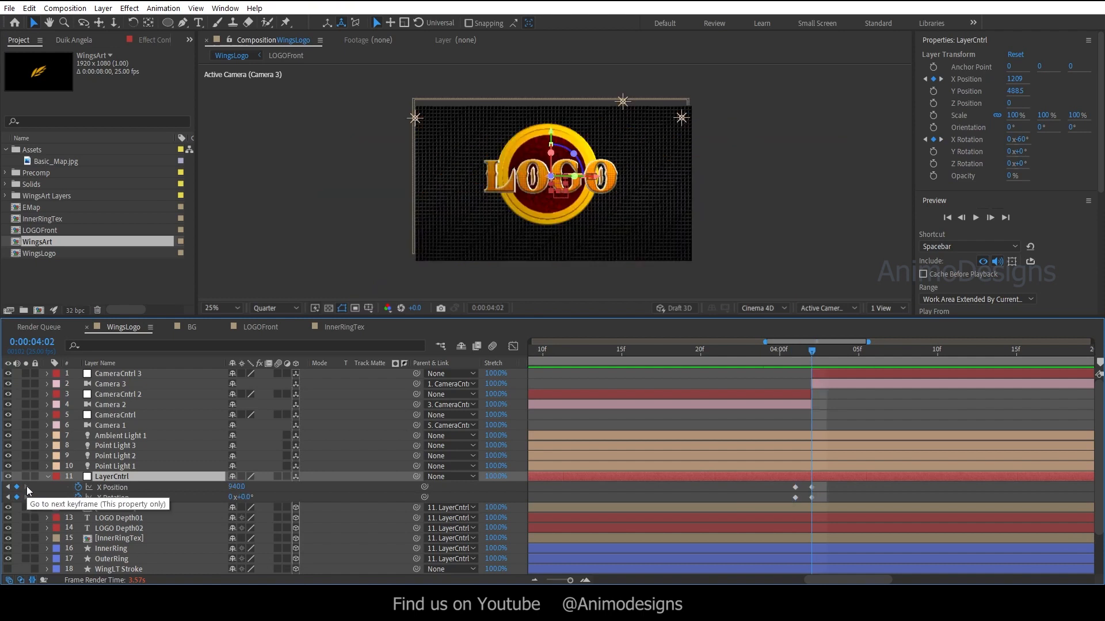
Collapse LayerCntrl and move Camera 3 in close to the letters with its Z Position at -14233.
left_click(846, 422)
left_click(827, 382)
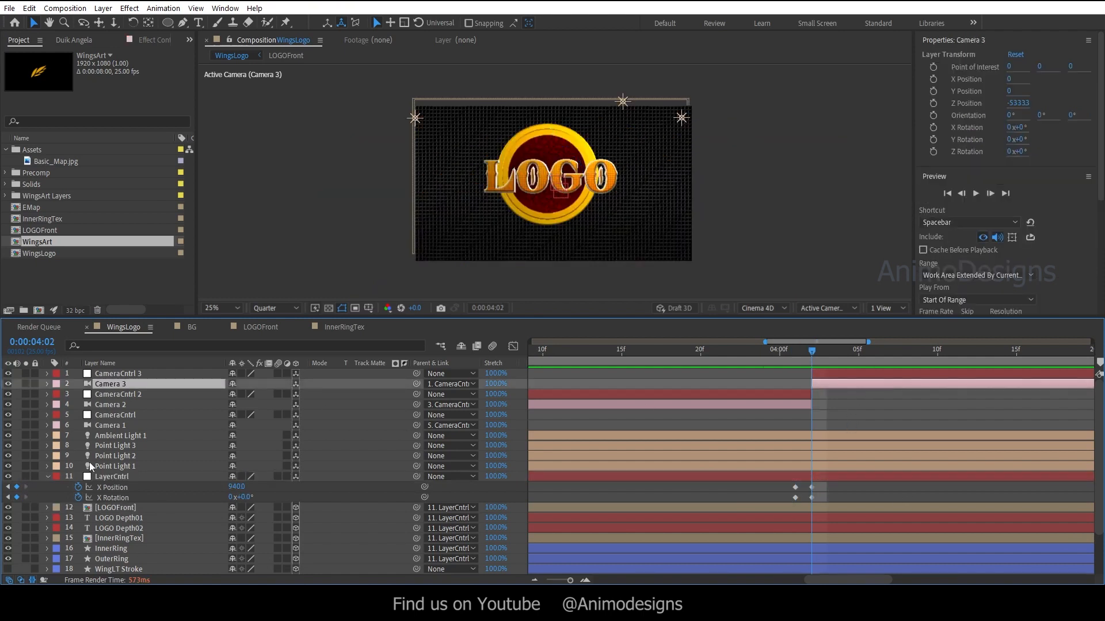
left_click(47, 477)
key("p")
left_click_drag(241, 418, 1093, 424)
left_click_drag(244, 416, 678, 427)
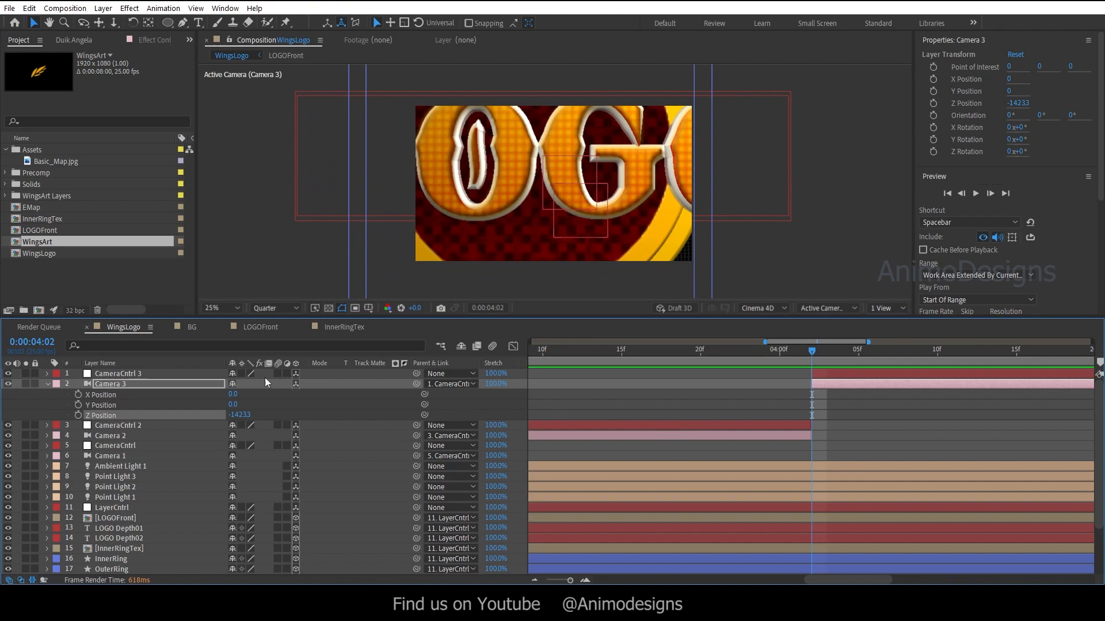
Set Camera 3's Y Position to 56 and keyframe its Z Position at -266.3 at 0:00:04:02, and go to CameraCntrl 3's end at 0:00:06:02.
left_click_drag(233, 405, 708, 395)
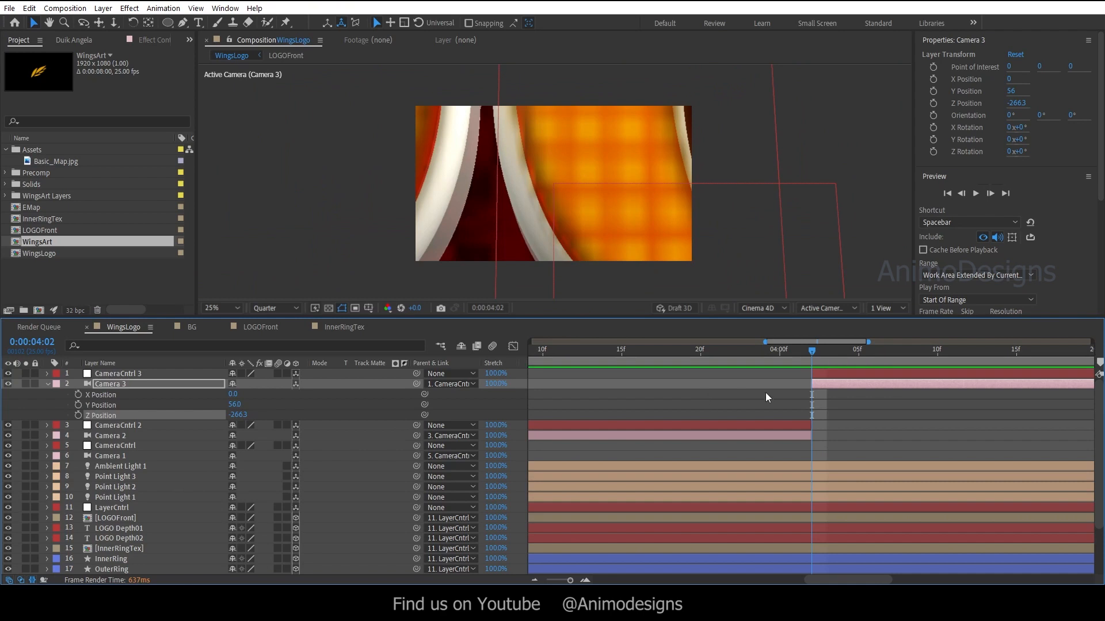
left_click(78, 415)
left_click_drag(570, 580, 508, 581)
left_click(949, 375)
key("o")
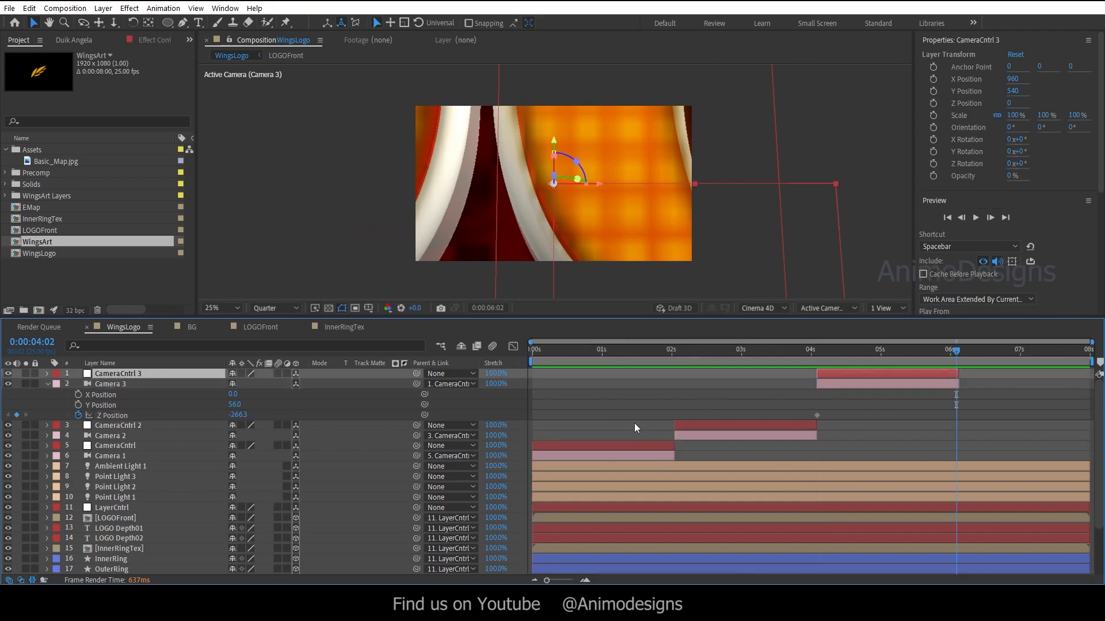
Try a Z Position of 0 for Camera 3 at 0:00:06:02 and undo it.
left_click(238, 416)
type("0")
key("Return")
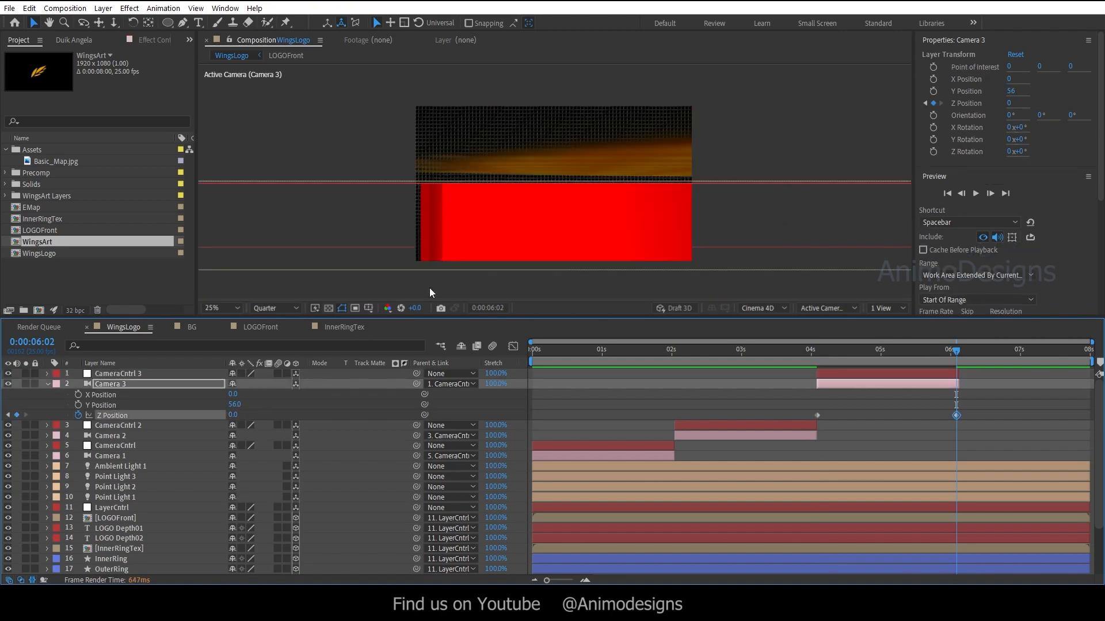
key("ctrl+z")
Pull Camera 3 back with its Z Position at -5217.3 at 0:00:06:02, framing the whole logo.
scroll(503, 185, "down", 3)
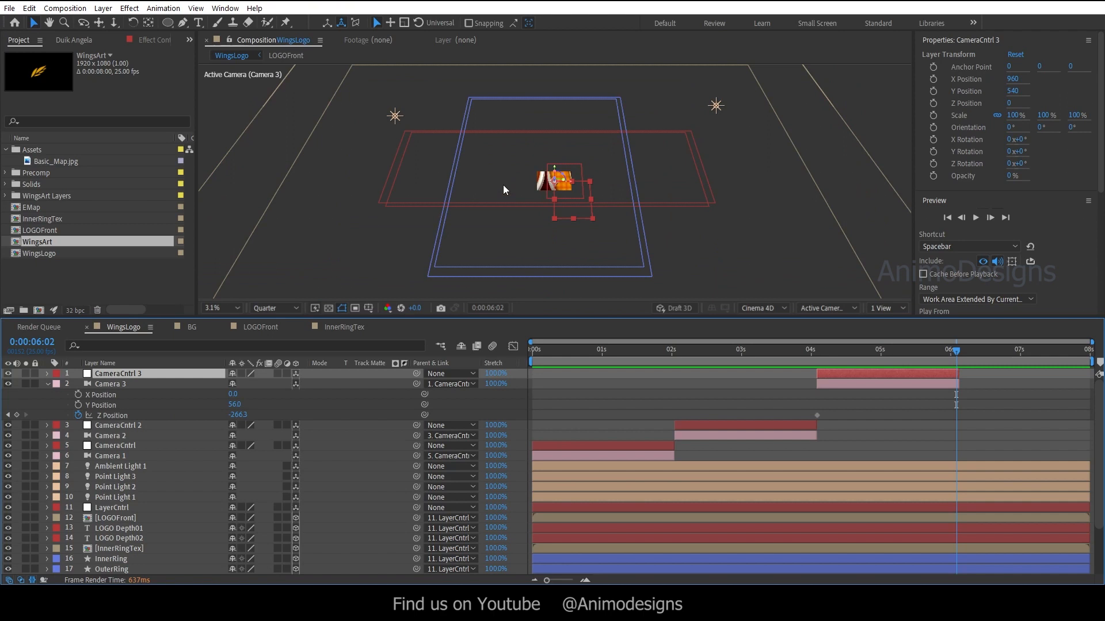
left_click_drag(238, 415, 43, 417)
left_click_drag(239, 416, 55, 420)
left_click_drag(236, 417, 77, 417)
scroll(596, 204, "up", 1)
left_click_drag(244, 416, 60, 417)
scroll(530, 204, "up", 1)
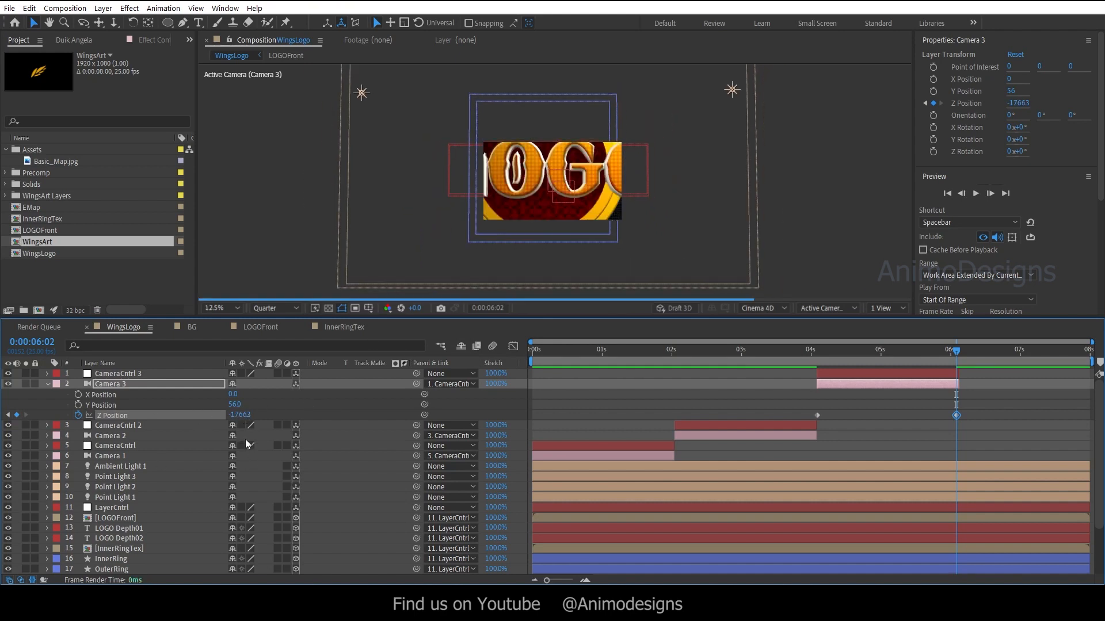
left_click_drag(238, 415, 3, 389)
left_click_drag(245, 416, 44, 416)
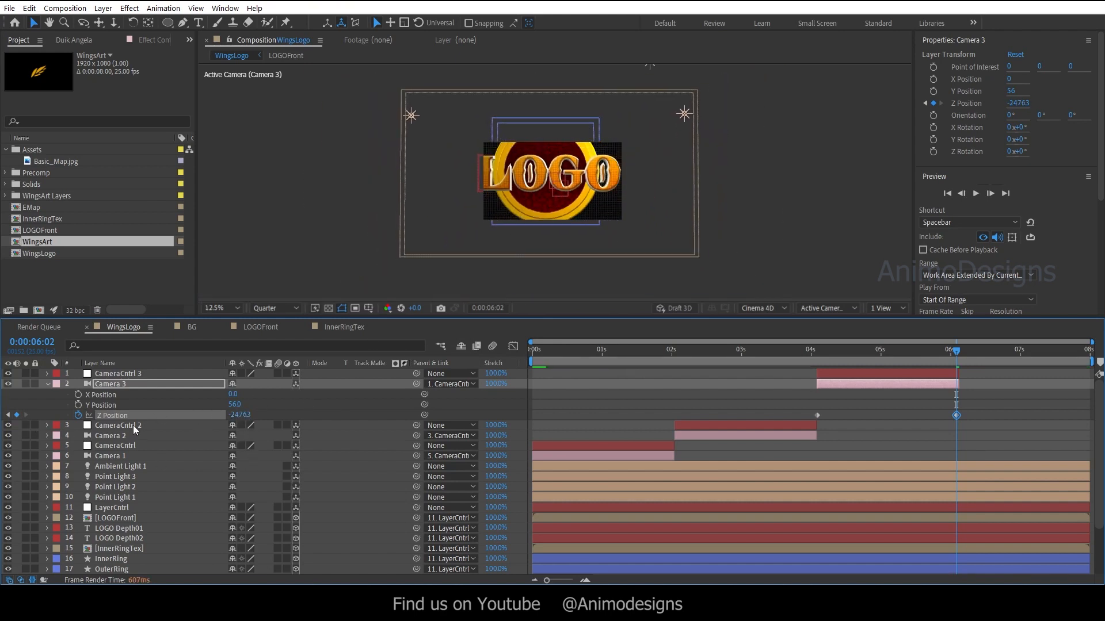
left_click_drag(245, 415, 3, 417)
left_click_drag(239, 415, 3, 419)
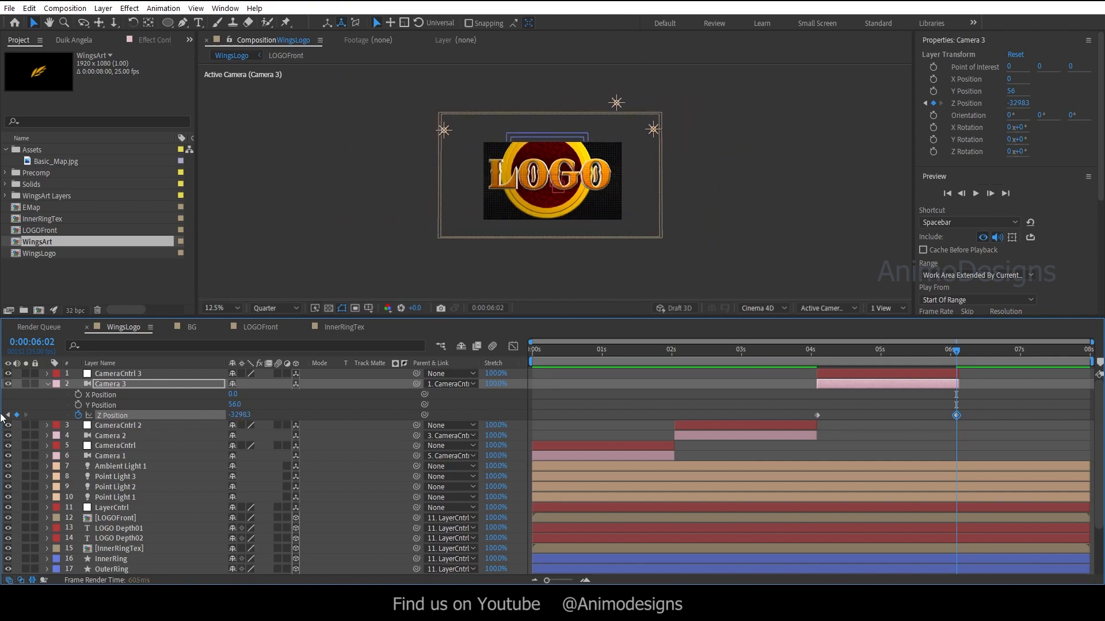
left_click_drag(240, 415, 3, 415)
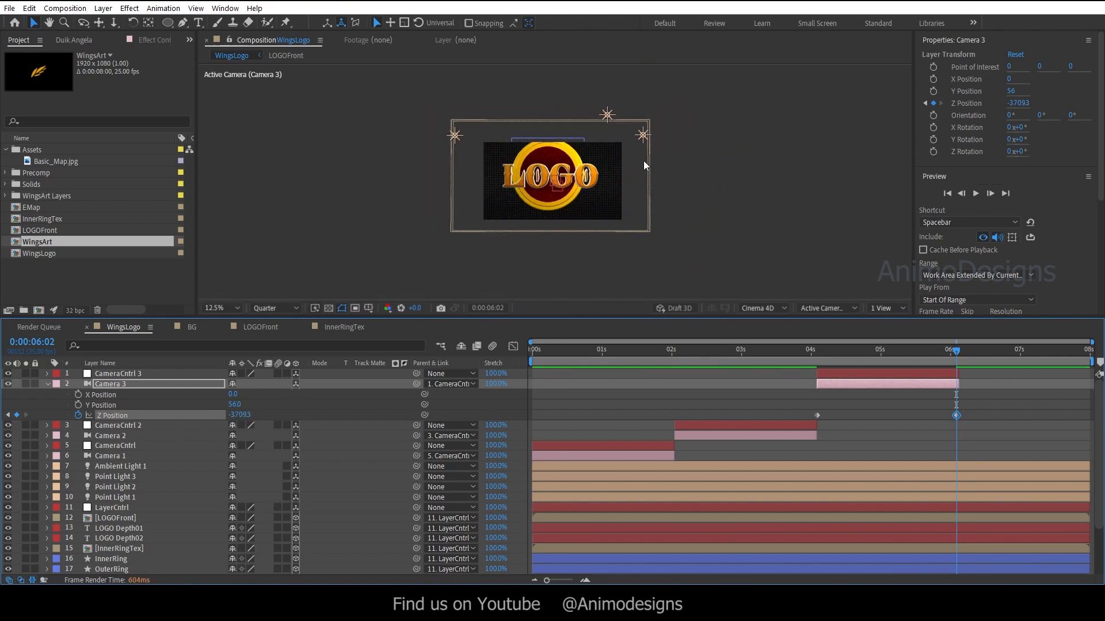
scroll(643, 160, "up", 1)
left_click_drag(240, 415, 3, 420)
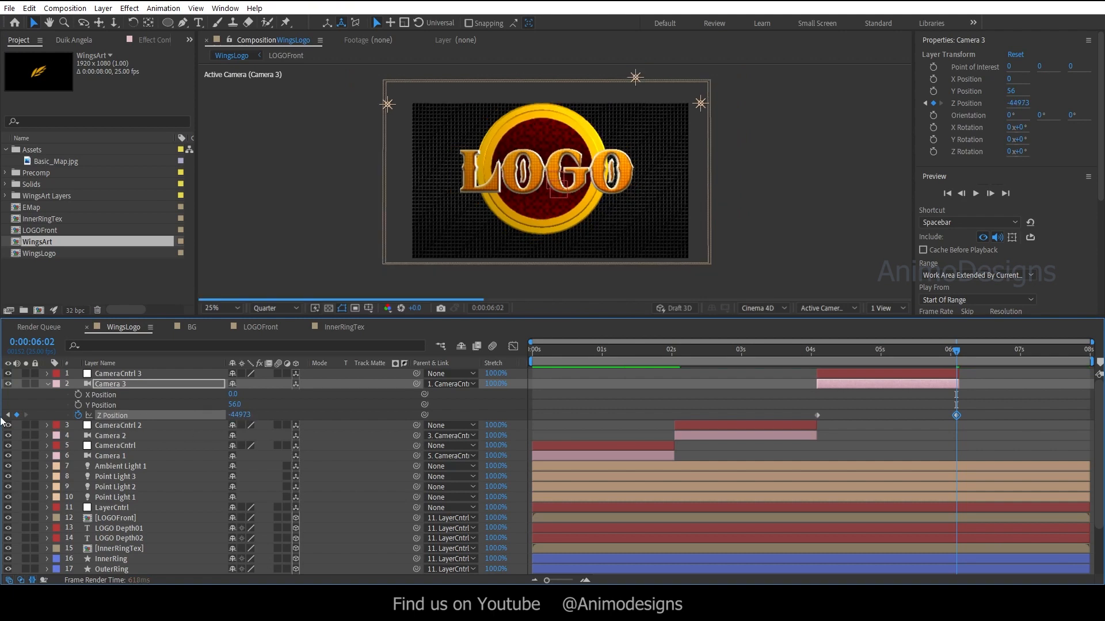
left_click_drag(241, 416, 68, 416)
left_click_drag(244, 415, 139, 420)
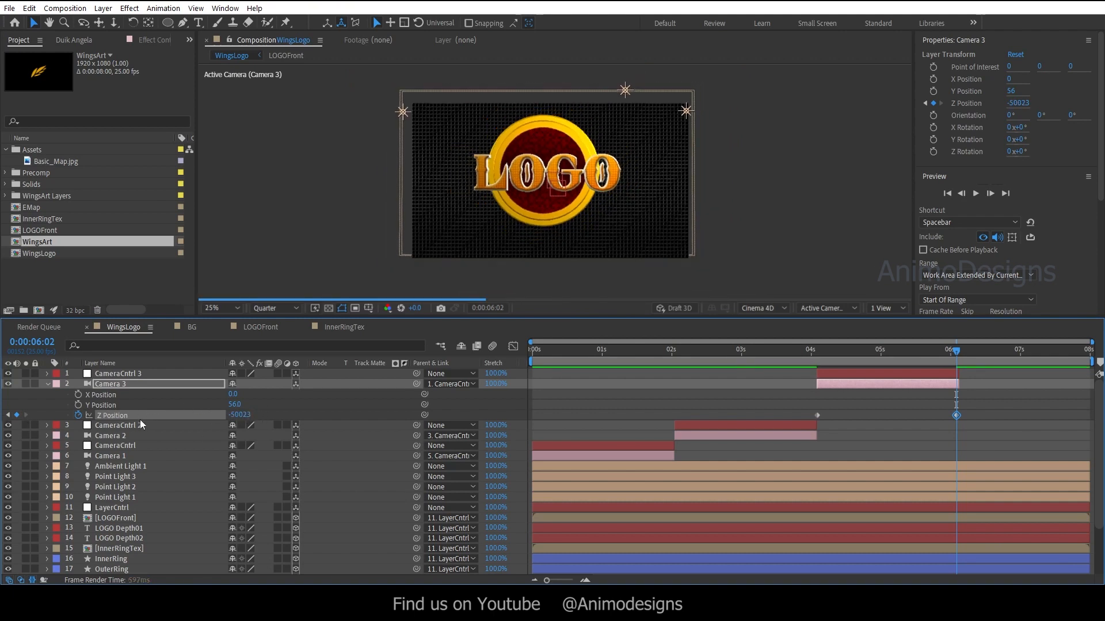
mouse_move(243, 416)
left_mouse_down()
mouse_move(128, 426)
mouse_move(253, 406)
left_mouse_up()
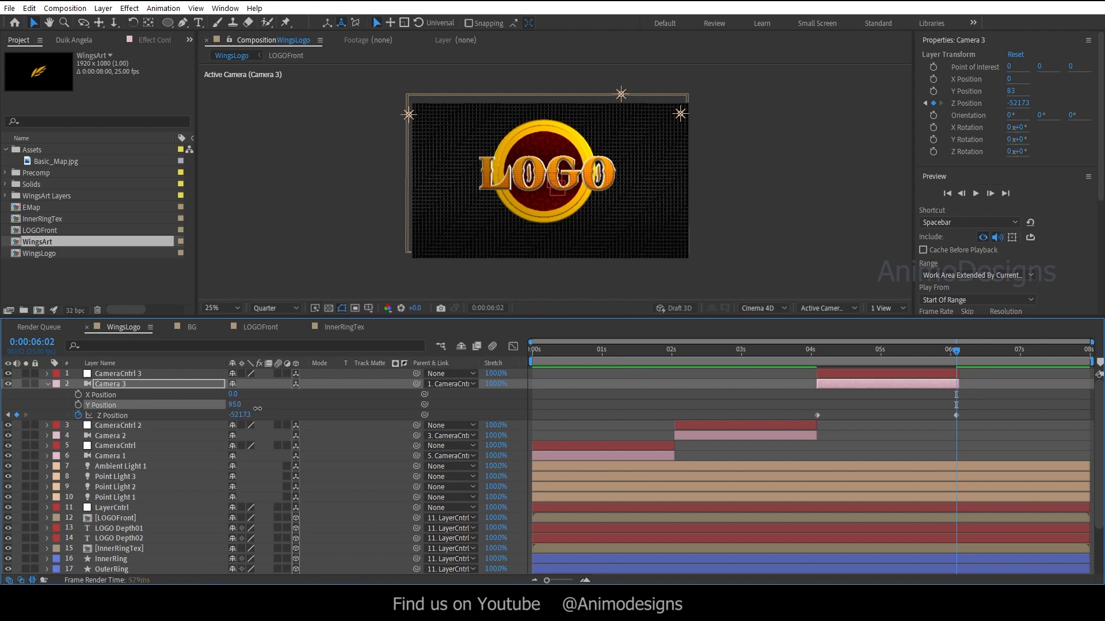
Set Camera 3's Y Position to 0.
left_click(235, 404)
type("0")
key("Return")
Try offsetting Camera 3 to X Position 348 and Y Position 221, and return both values to 0.
left_click_drag(233, 395, 359, 414)
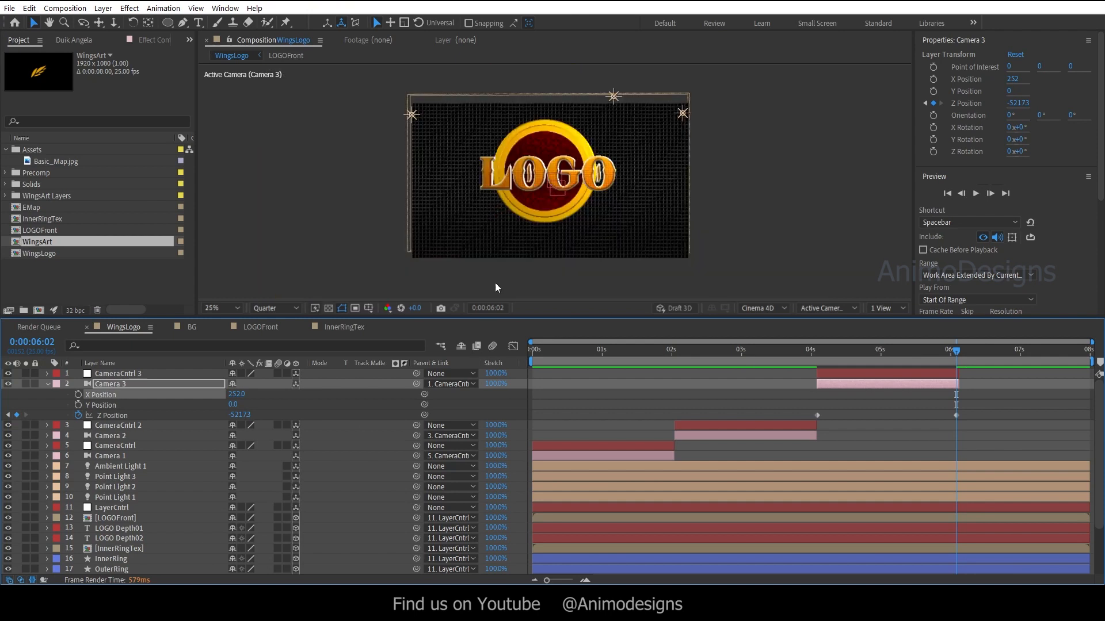
left_click_drag(236, 395, 336, 403)
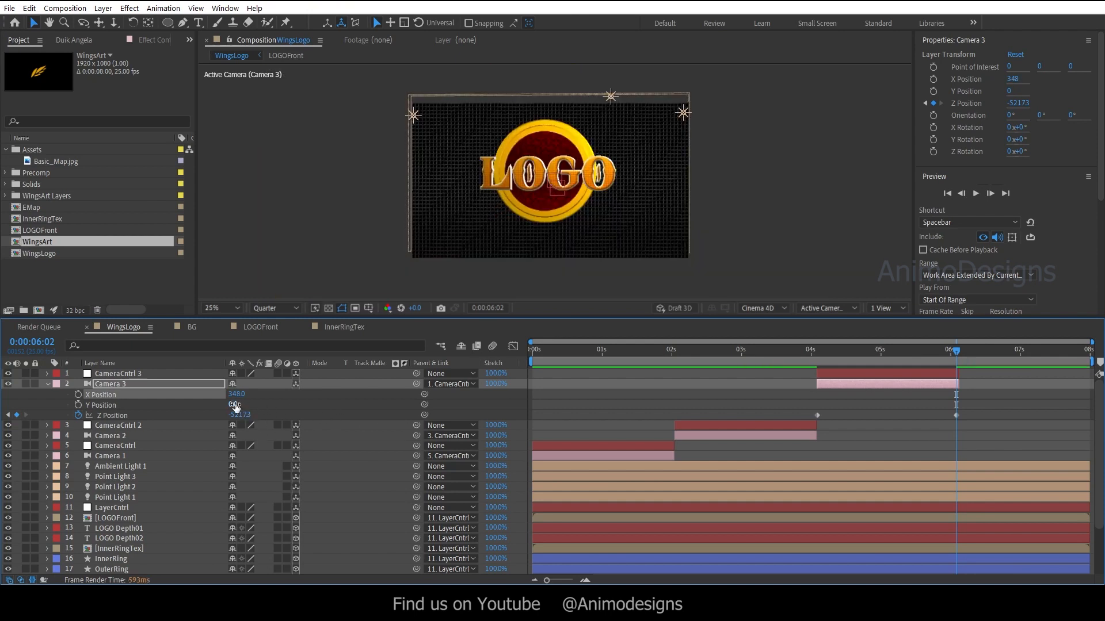
left_click(94, 405)
left_click_drag(233, 405, 456, 419)
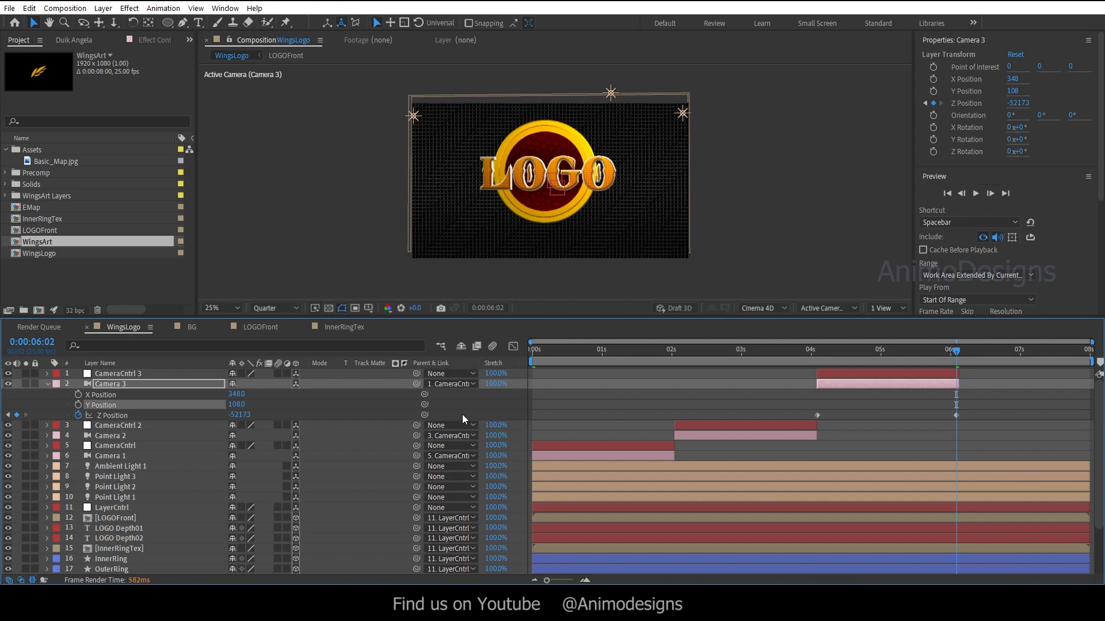
left_click_drag(236, 405, 341, 409)
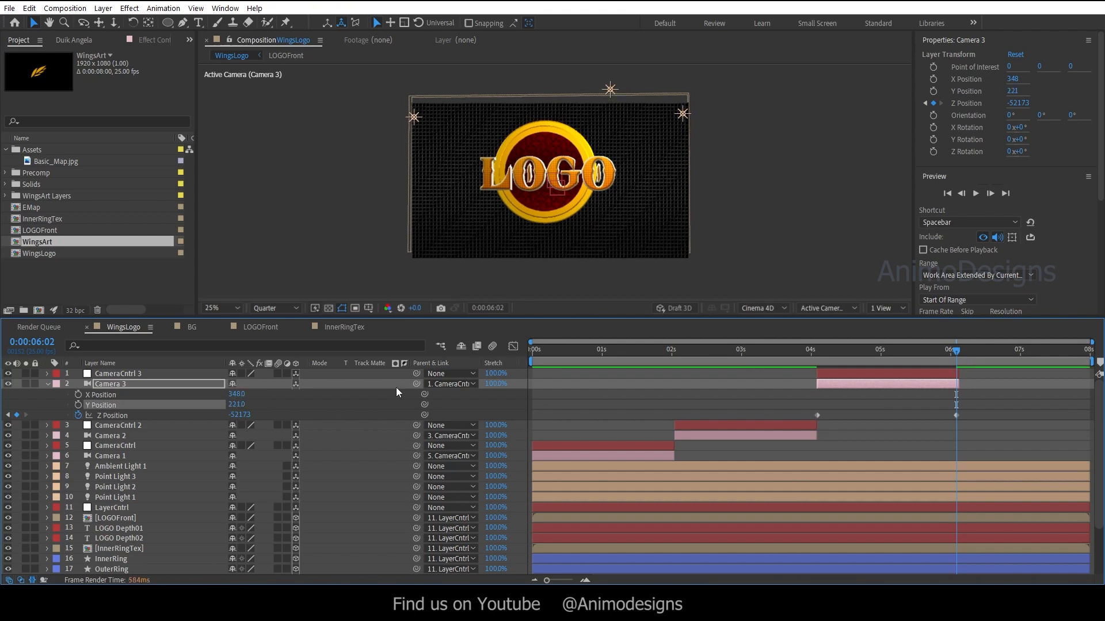
left_click(235, 405)
type("0")
key("Return")
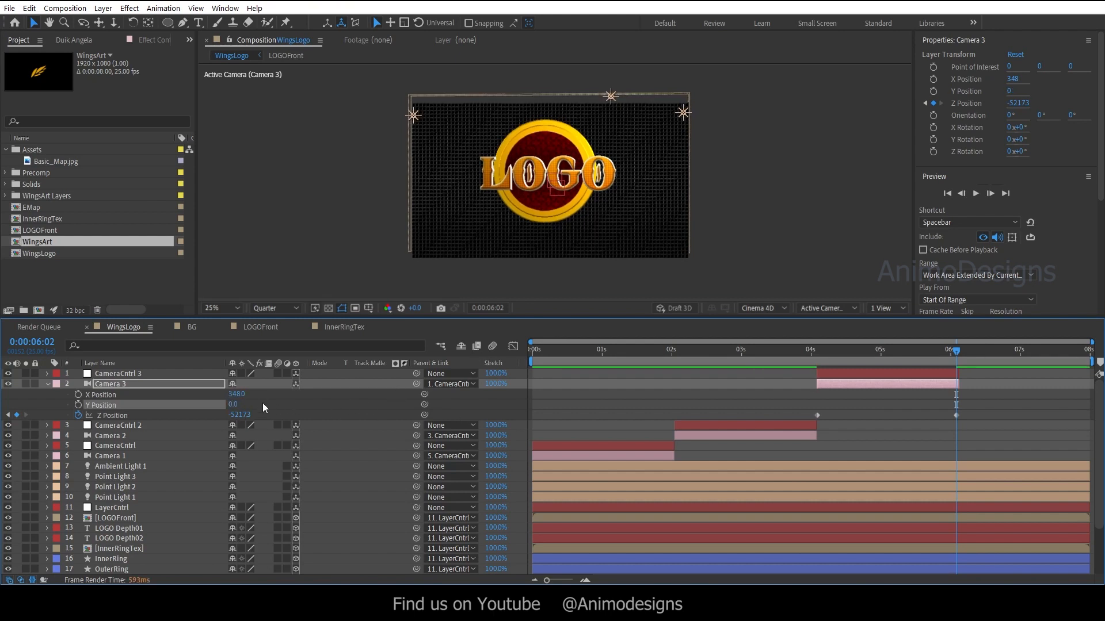
left_click(233, 394)
type("0")
key("Return")
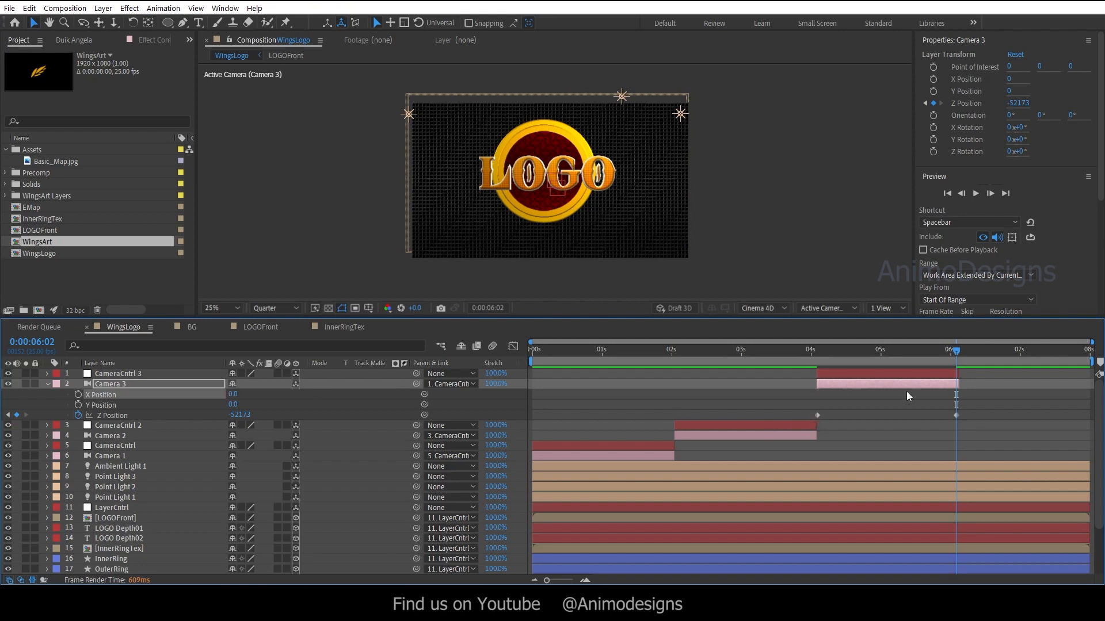
Collapse Camera 3, reveal LayerCntrl's keyframes, and add X Position and X Rotation keyframes at Camera 3's end, 0:00:06:02.
left_click(8, 415)
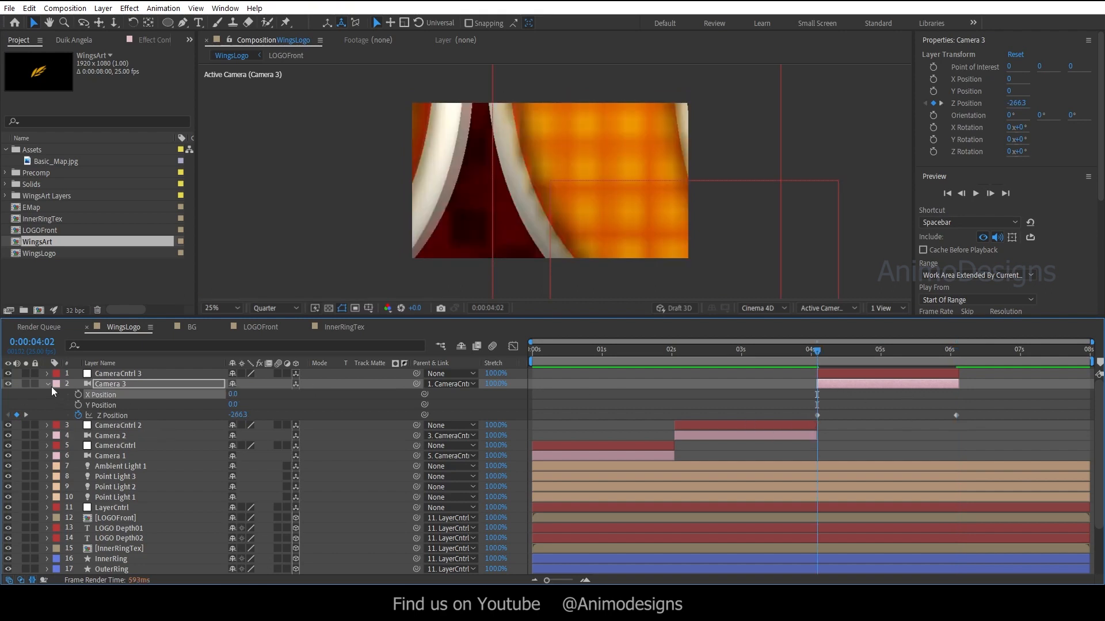
left_click(48, 384)
left_click(117, 477)
key("u")
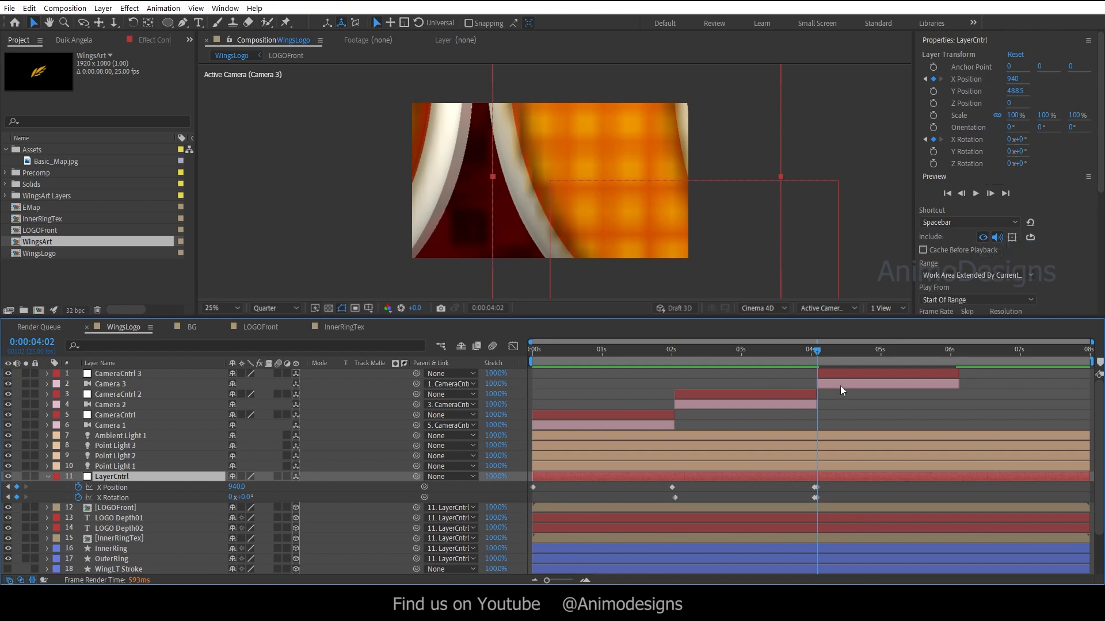
left_click(840, 386)
key("o")
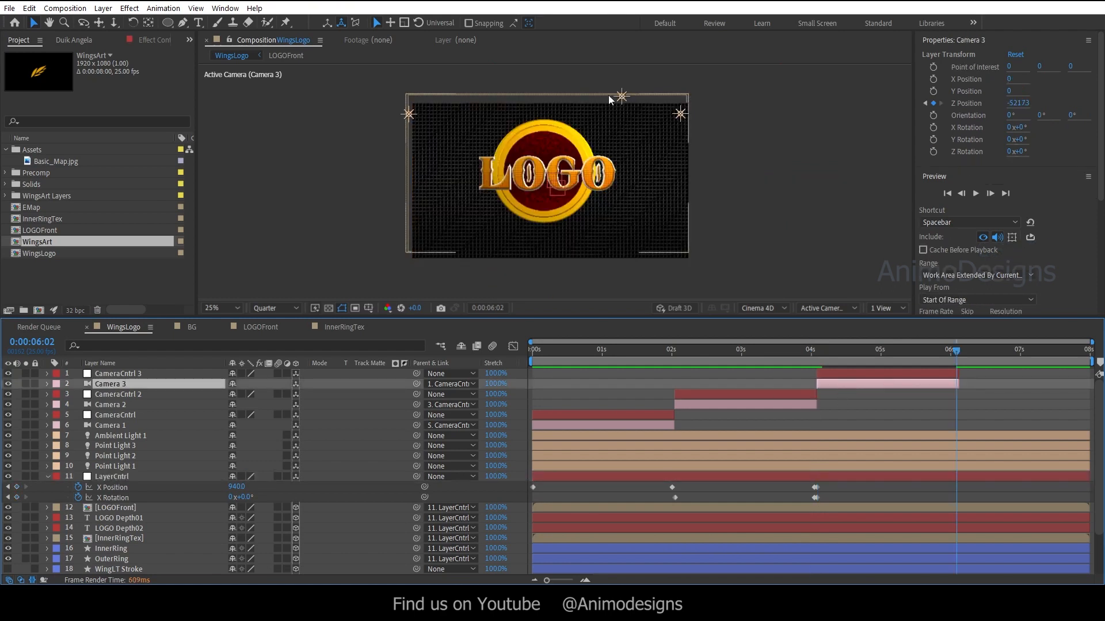
left_click(17, 487)
left_click(17, 497)
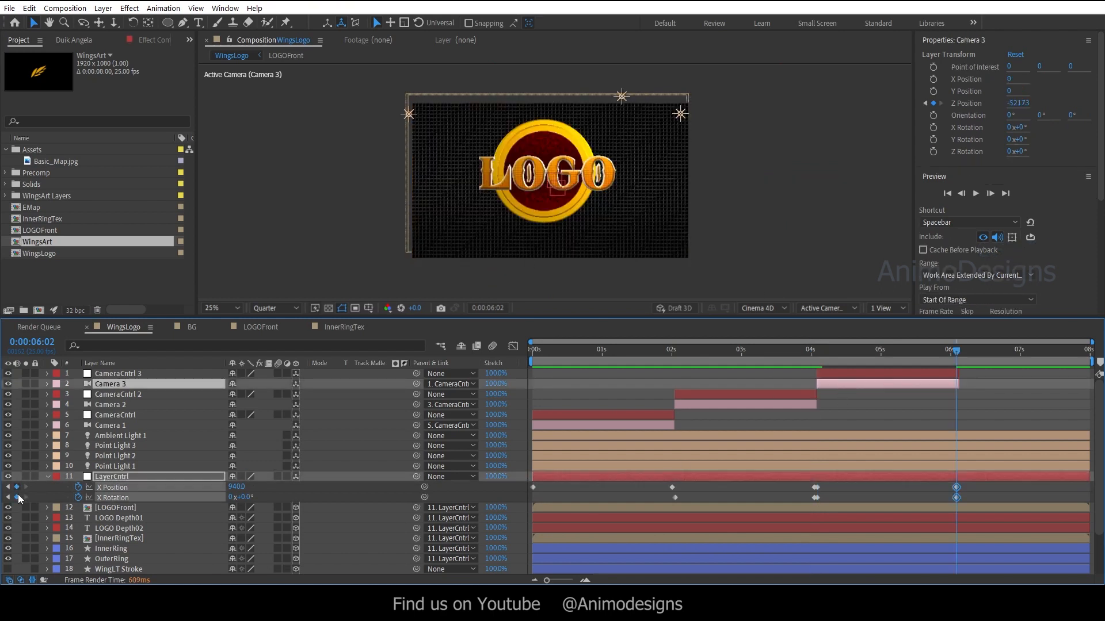
Reset LayerCntrl's X Position to 960 at 0:00:06:02.
left_click(263, 490)
right_click(120, 488)
left_click(149, 414)
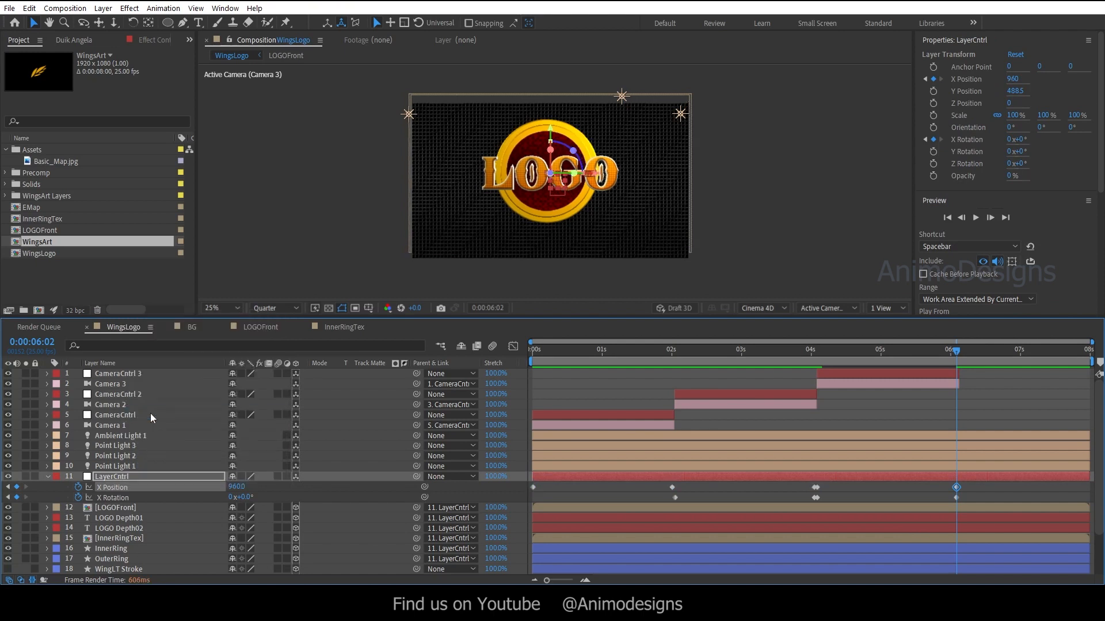
left_click(133, 477)
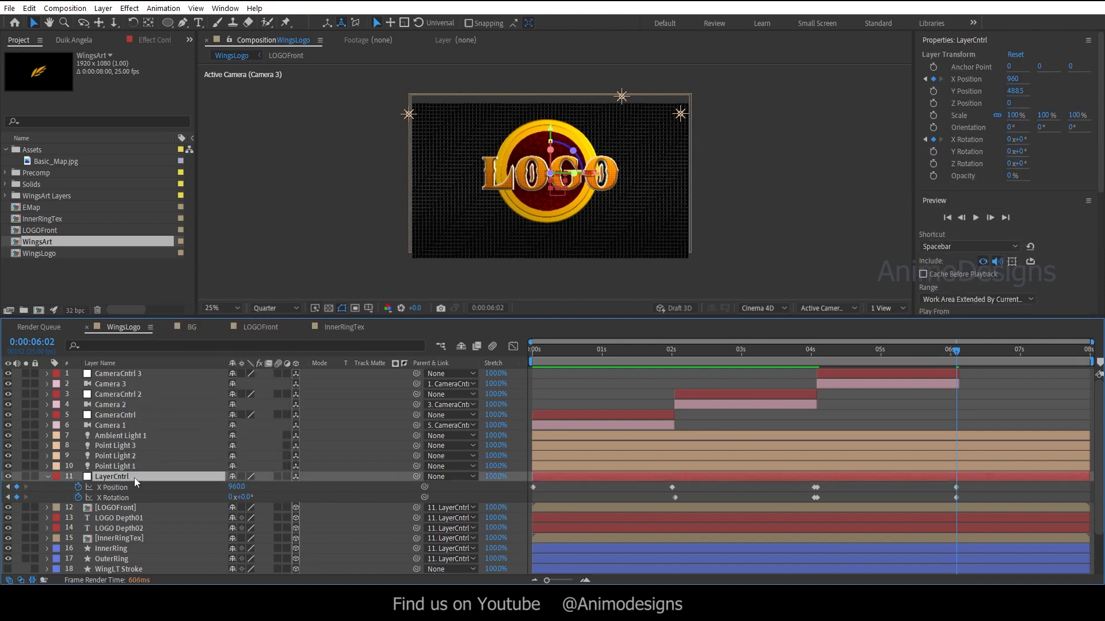
End the work area at 0:00:06:02 and preview the animation across the three camera shots.
left_click(831, 412)
key("n")
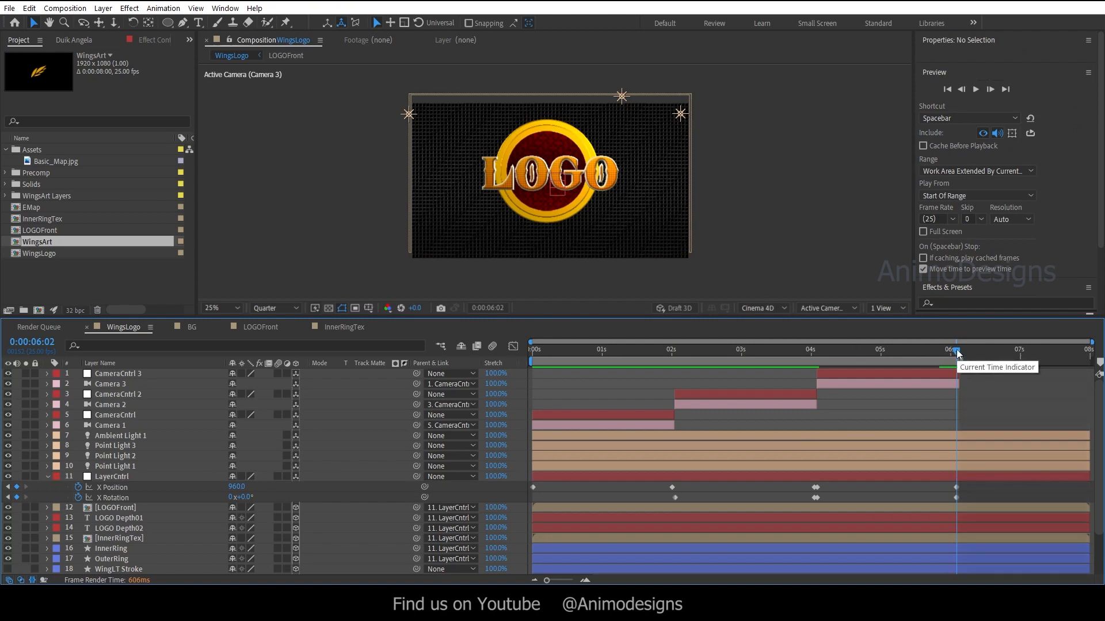
key("space")
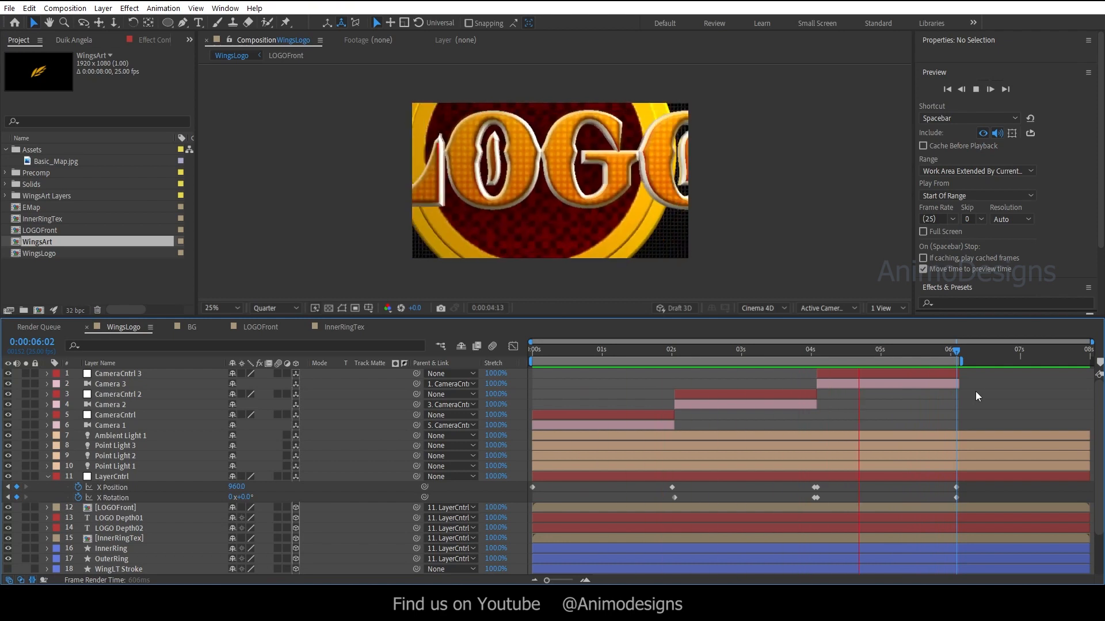
key("space")
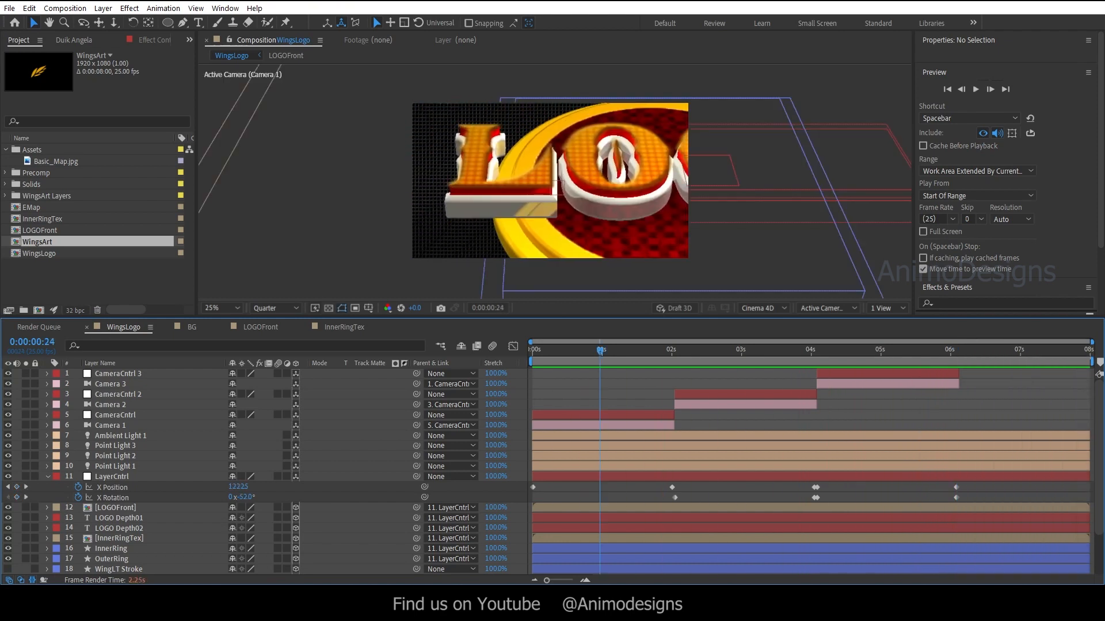
key("space")
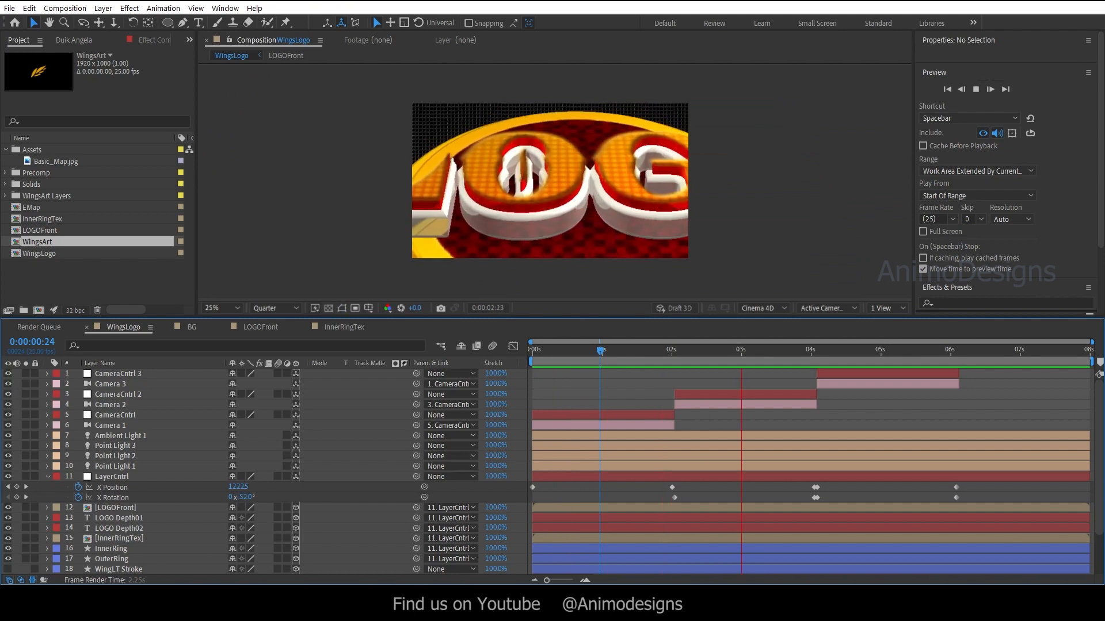
key("space")
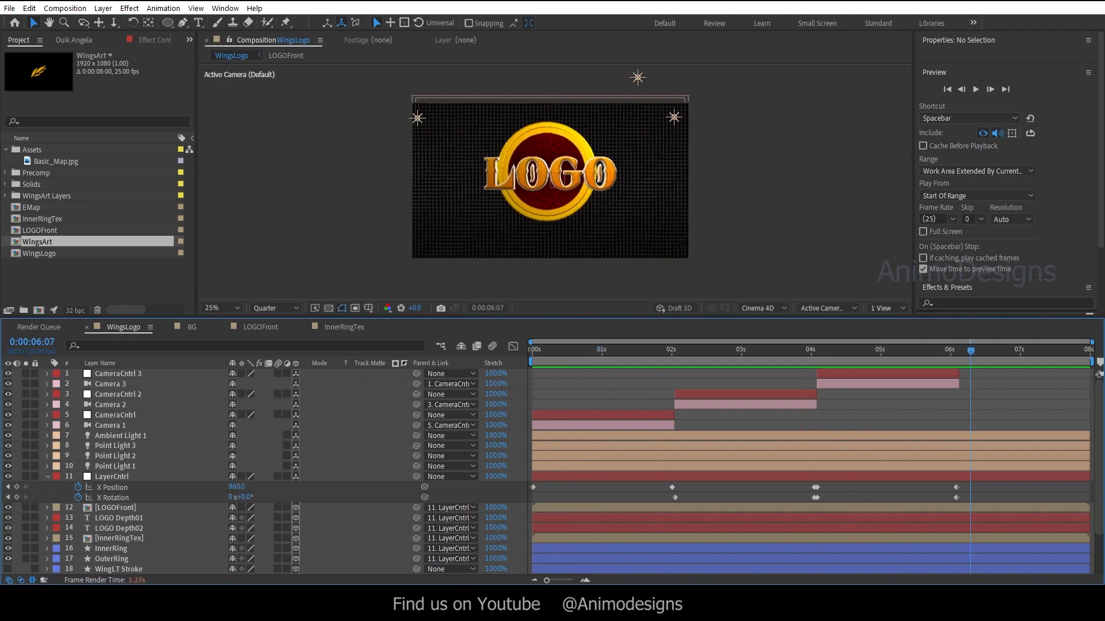
At 0:00:05:00, collapse LayerCntrl, then make the four wing layers visible and solo them.
left_click_drag(957, 361, 881, 367)
left_click(47, 476)
scroll(49, 483, "down", 1)
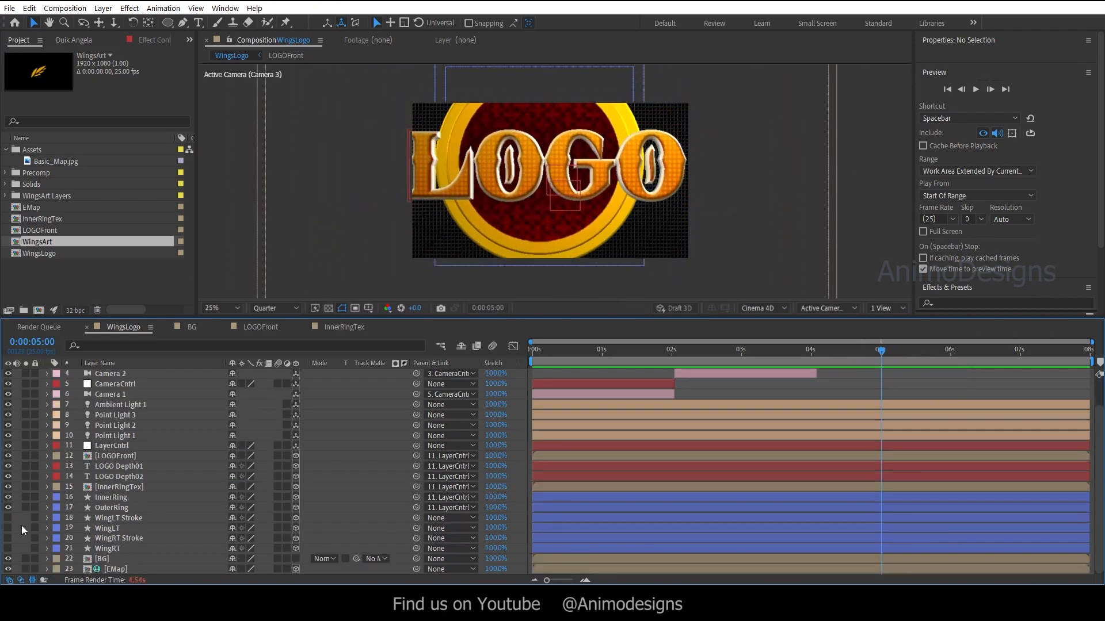
left_click(131, 520)
left_click(122, 527)
left_click(144, 519)
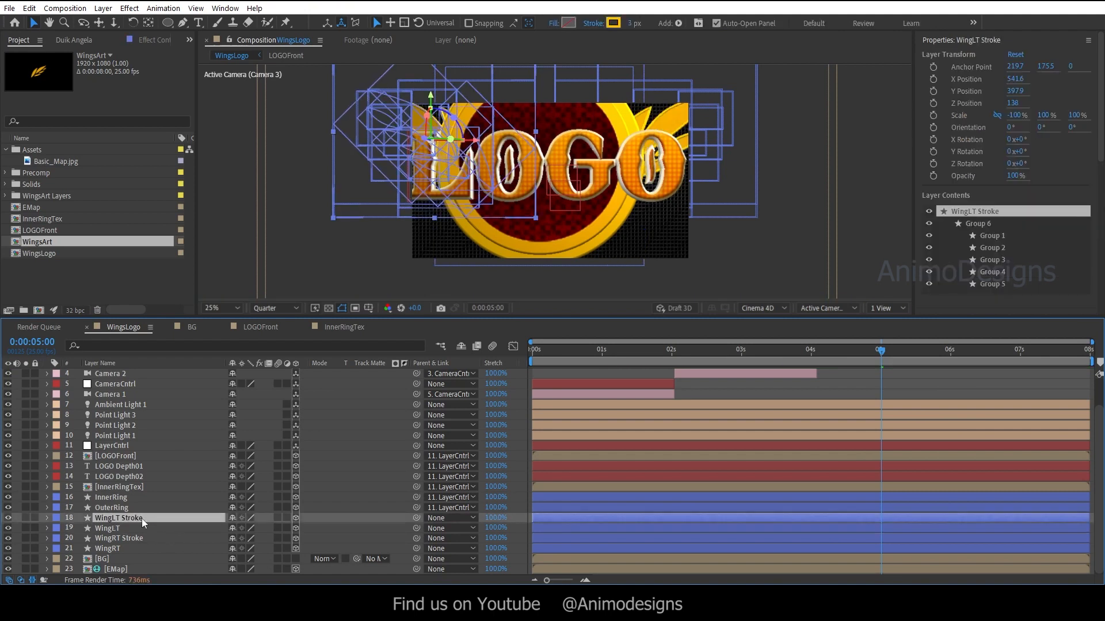
left_click_drag(26, 519, 27, 547)
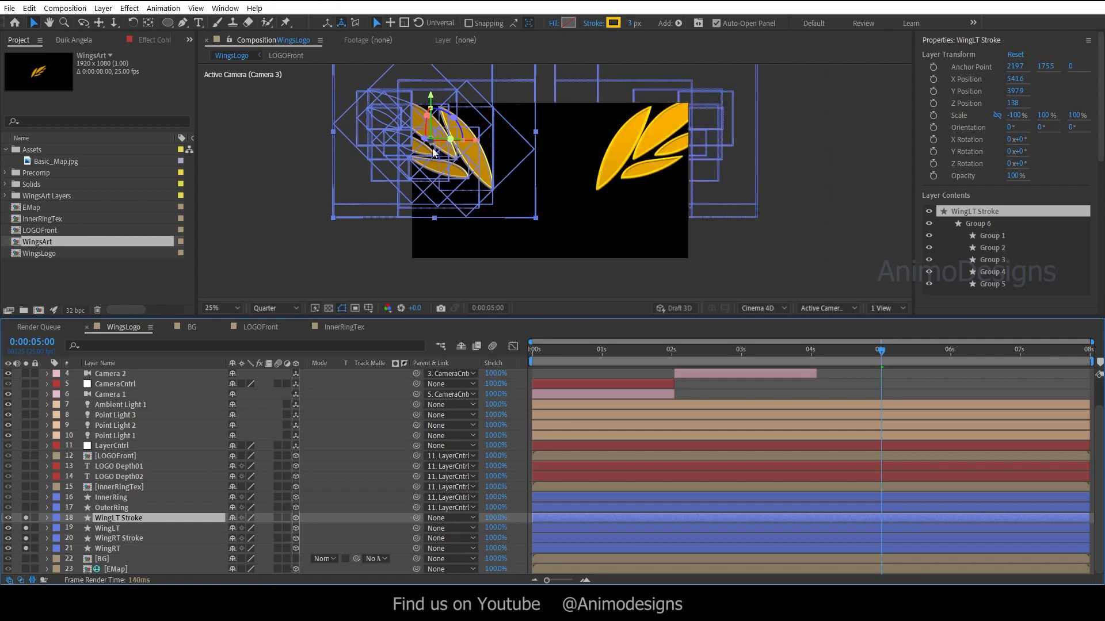
Move the anchor points of WingLT Stroke and WingLT to the left wing's inner lower tip using the Pan Behind tool.
left_click(111, 526)
left_click(108, 517, "ctrl")
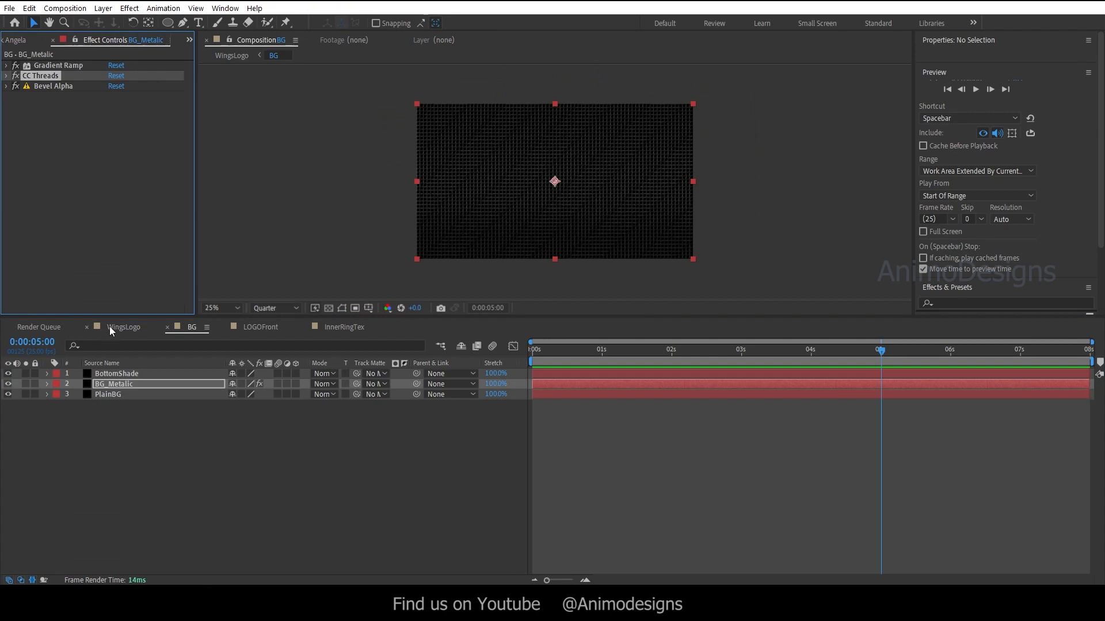
left_click(118, 327)
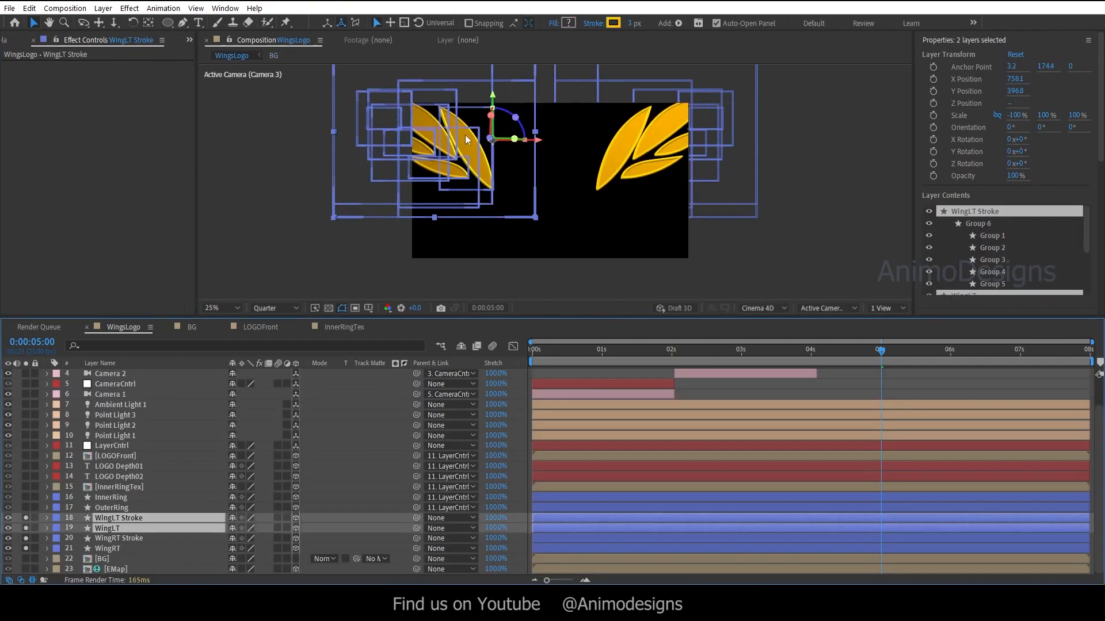
left_click(148, 22)
left_click_drag(492, 98, 492, 143)
Move the anchor points of WingRT Stroke and WingRT to the right wing's inner lower tip, and return to the Selection tool.
left_click(115, 539)
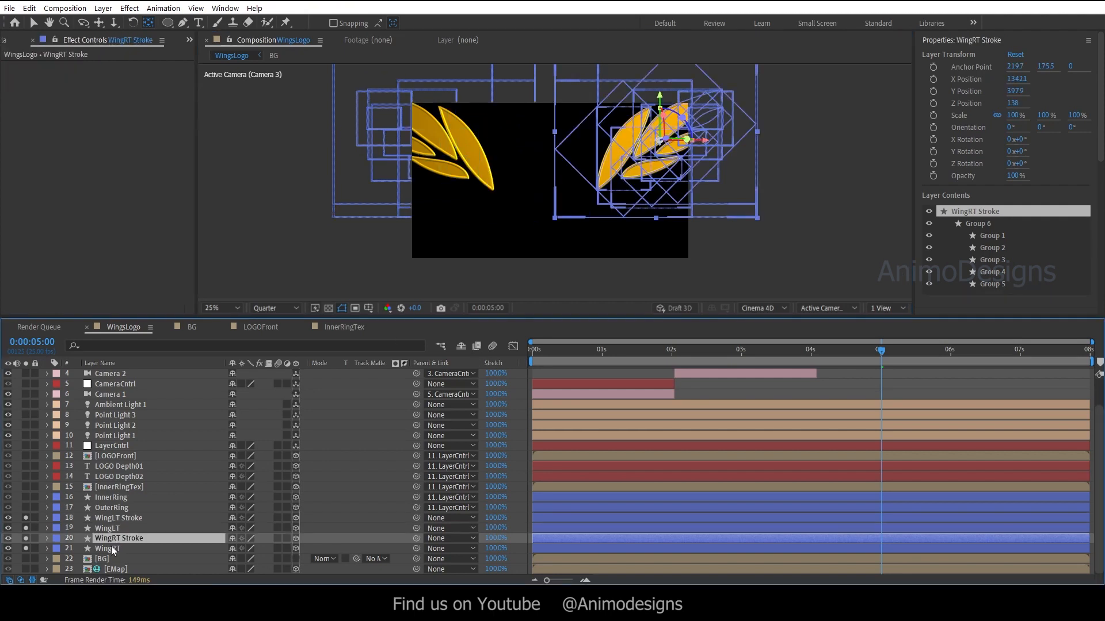
left_click(112, 547, "shift")
left_click_drag(706, 144, 600, 147)
key("v")
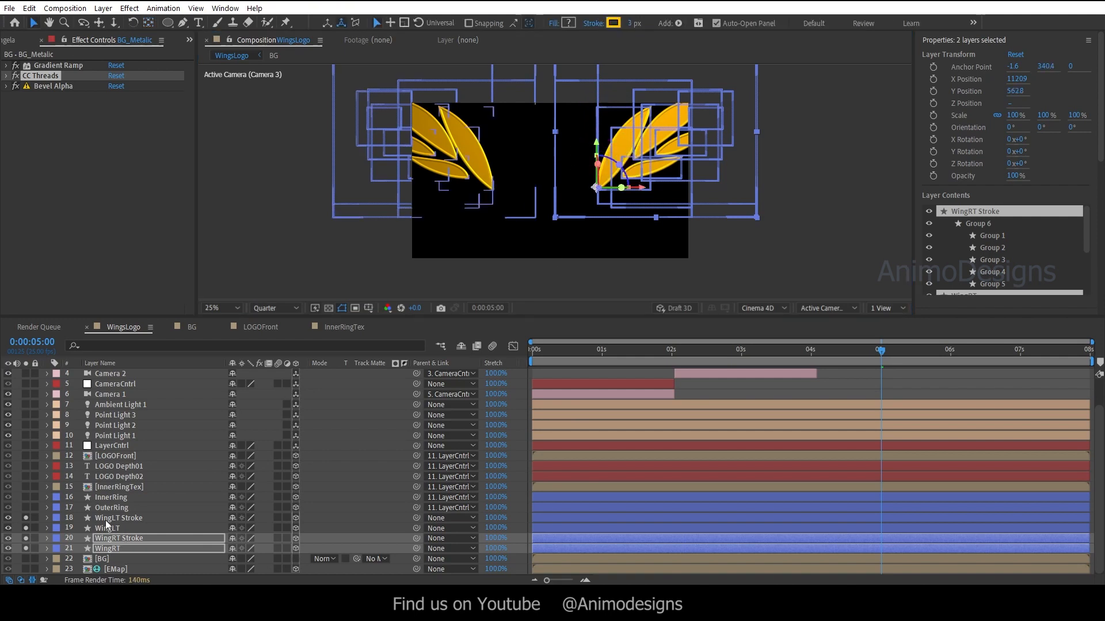
Parent WingLT Stroke to WingLT and WingRT Stroke to WingRT.
left_click(106, 528)
left_click(112, 518)
left_click(451, 517)
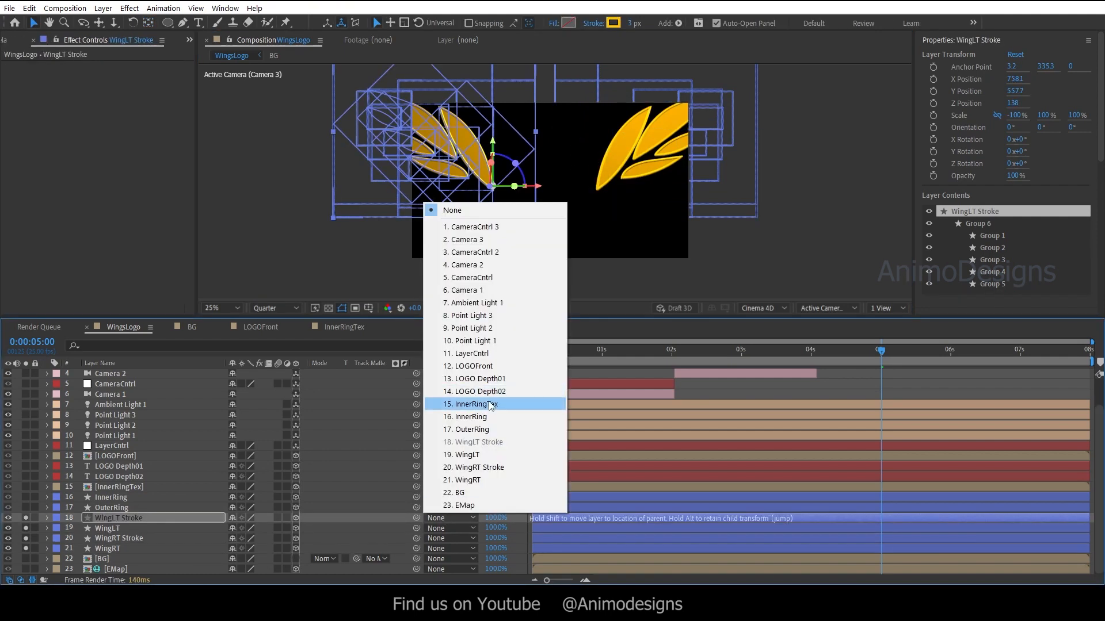
left_click(467, 454)
left_click(115, 538)
left_click(450, 538)
left_click(476, 502)
Enlarge the timeline area and turn off solo on the four wing layers.
left_click(108, 528)
left_click_drag(202, 317, 207, 299)
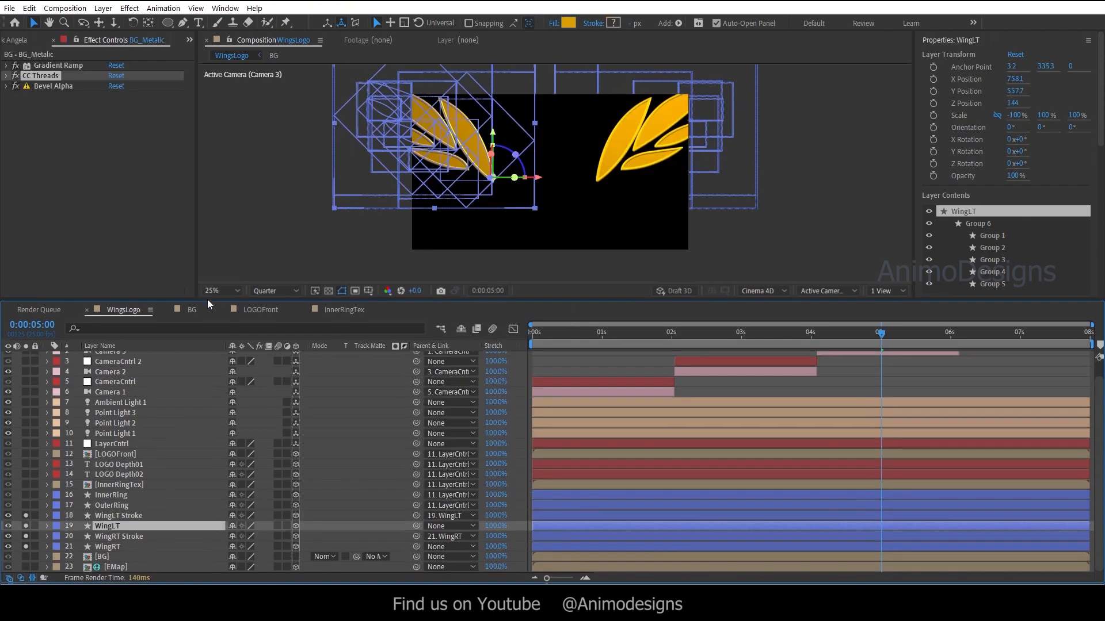
left_click_drag(26, 518, 25, 547)
Reveal the position properties of WingRT and WingLT and start X and Y Position keyframes for both at 0:00:05:00.
left_click(119, 547)
key("p")
left_click(116, 529)
key("p")
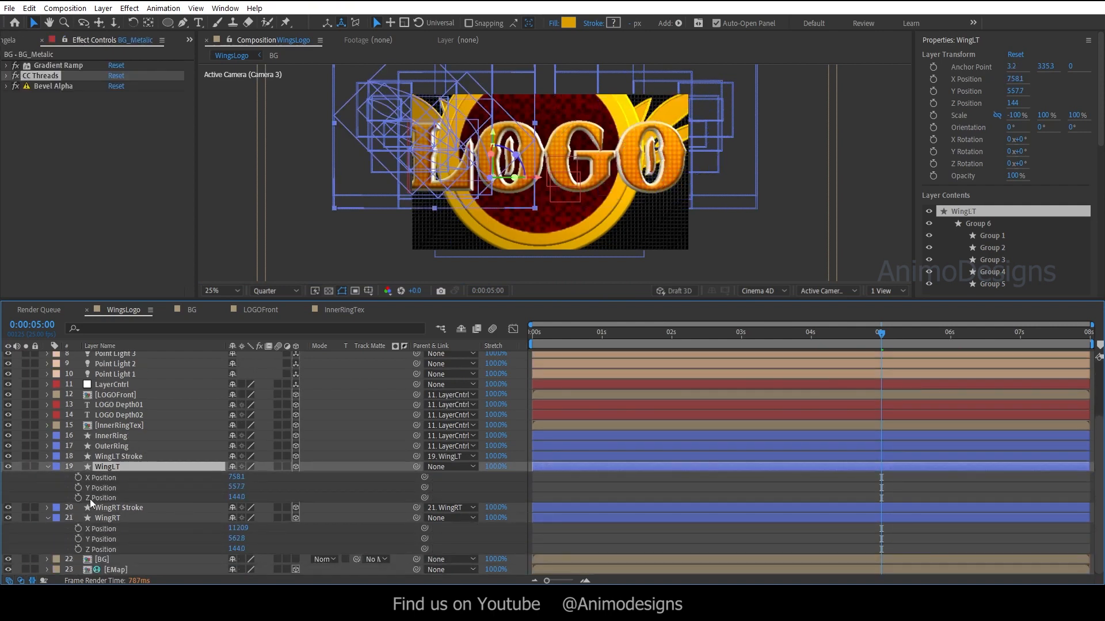
left_click(78, 477)
left_click(78, 488)
left_click(79, 529)
left_click(78, 539)
Add X and Y Position keyframes with unchanged values for WingLT and WingRT at 0:00:06:00.
left_click(950, 336)
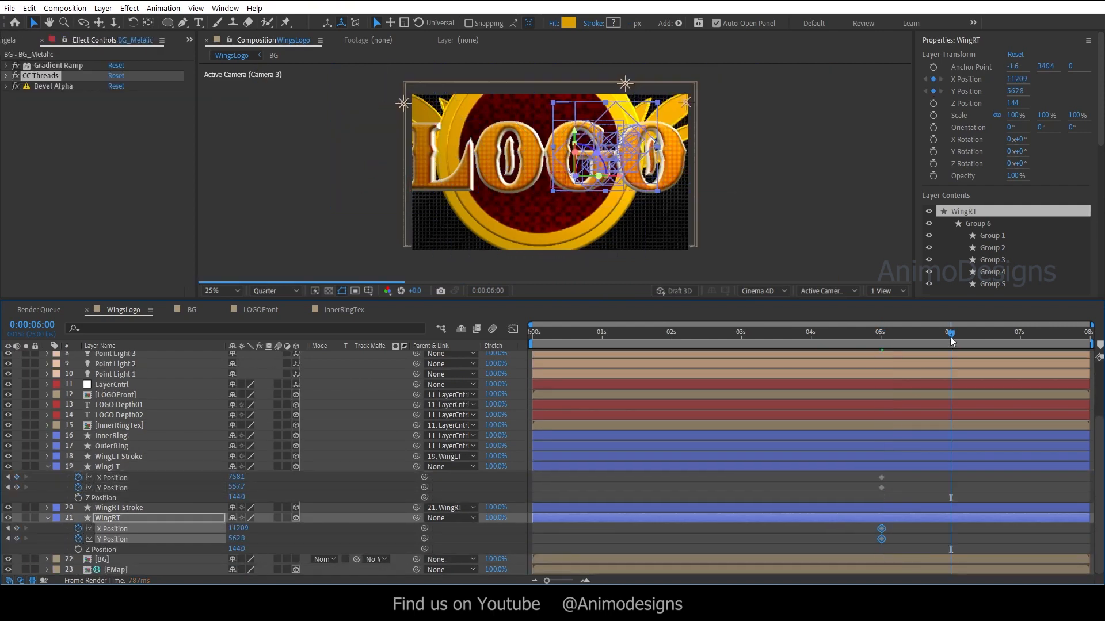
left_click(16, 478)
left_click(16, 487)
left_click(17, 529)
left_click(17, 538)
At 0:00:05:00, move WingLT inward and down behind the logo, to about X 1046 and Y 662.
left_click(8, 477)
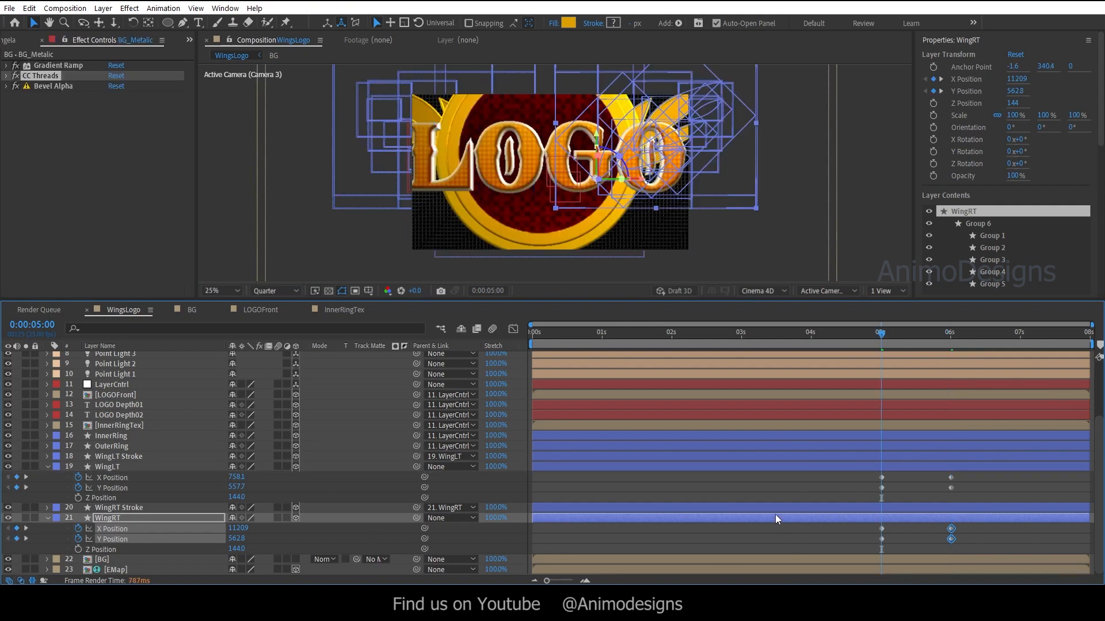
left_click(168, 510)
left_click(106, 466)
left_click_drag(533, 176, 596, 182)
left_click_drag(554, 135, 622, 204)
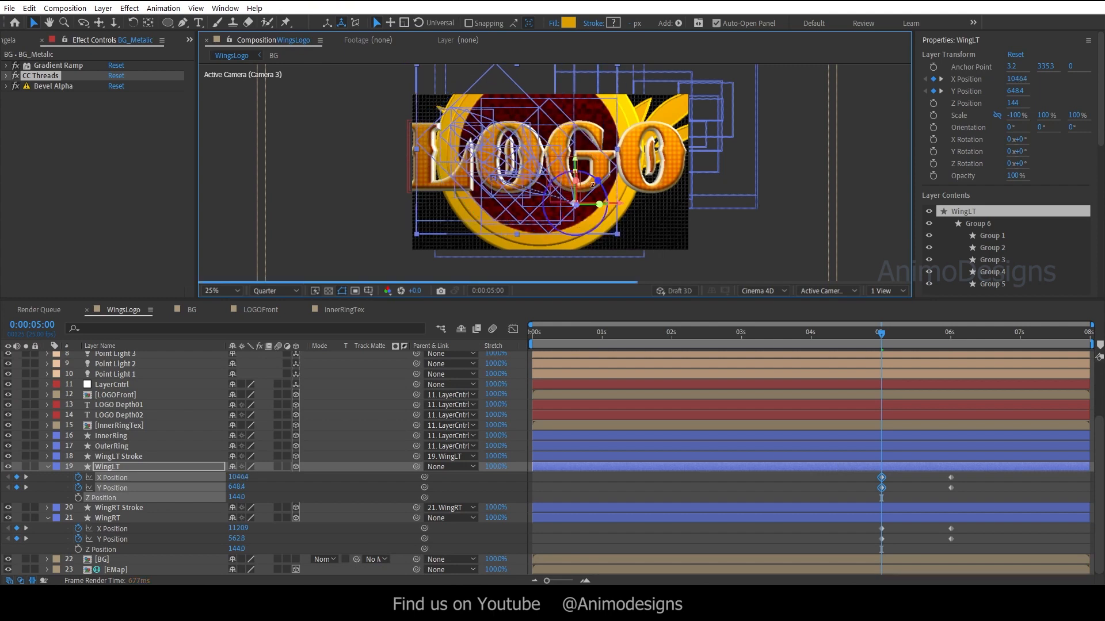
left_click_drag(573, 160, 574, 166)
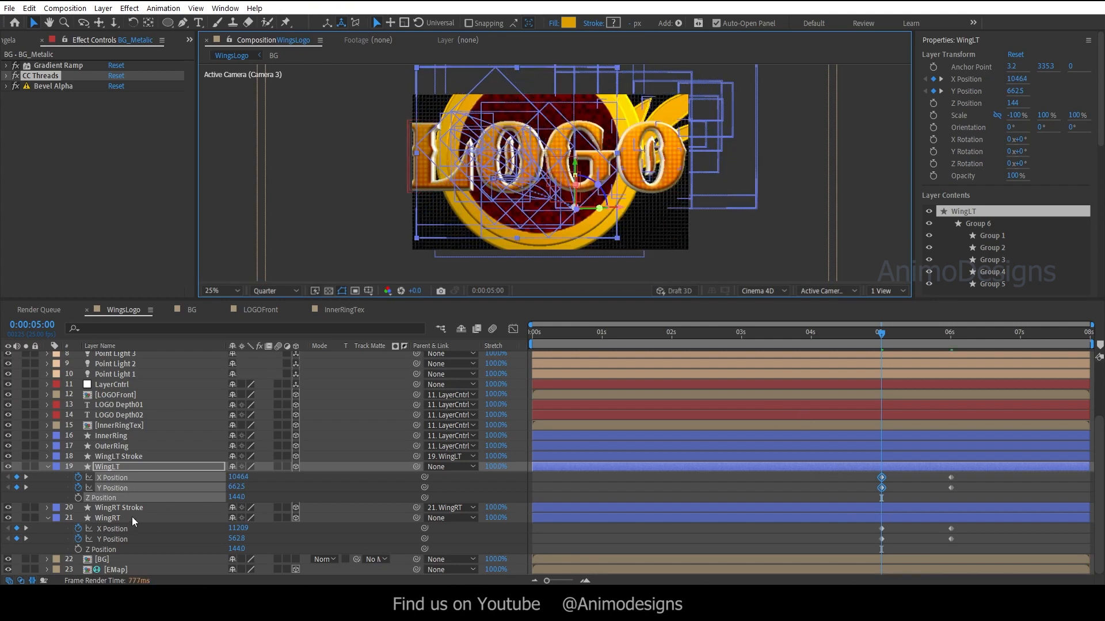
Move WingRT inward and down behind the logo at 0:00:05:00, to about X 833 and Y 690.
left_click(109, 518)
left_click_drag(641, 185, 567, 219)
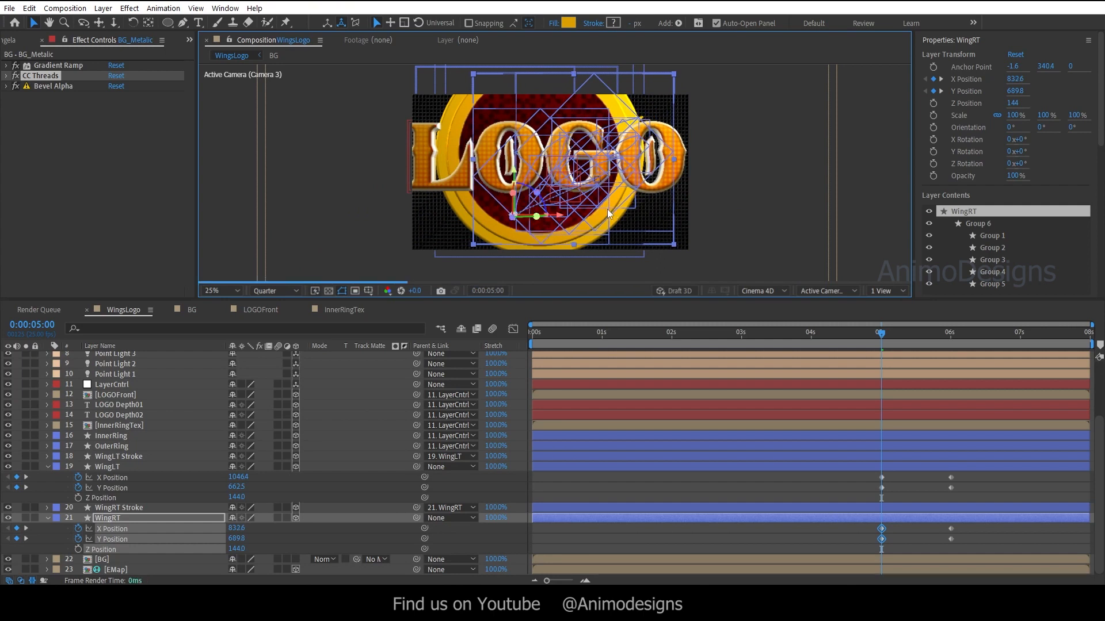
left_click(892, 547)
Scrub to 0:00:06:00 and move WingLT slightly outward, to about X 735.
left_click(911, 333)
left_click_drag(913, 333, 950, 343)
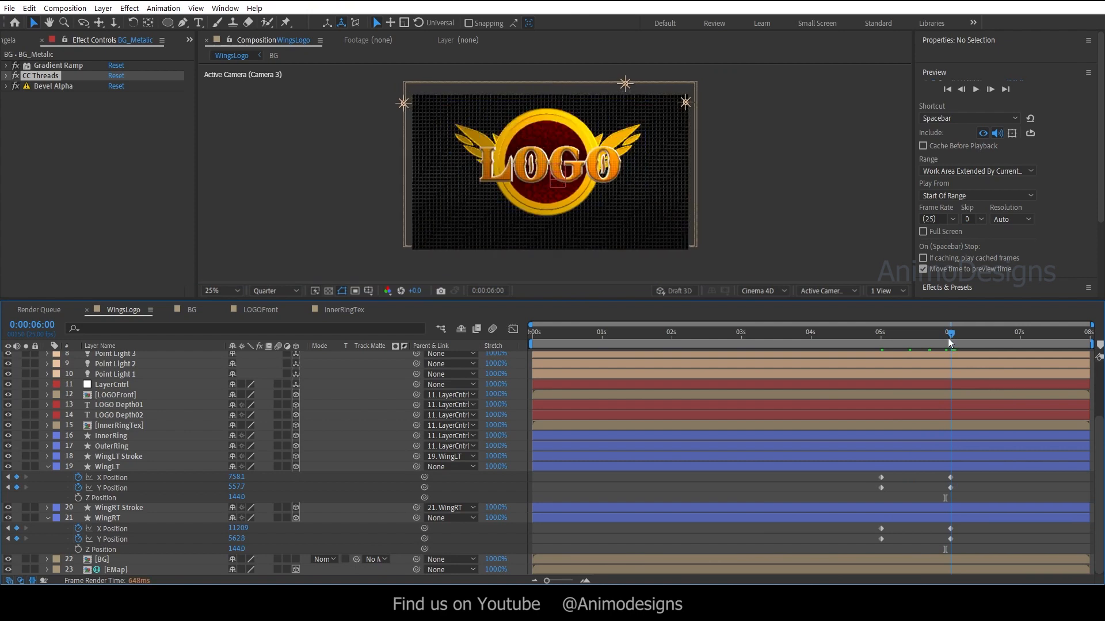
left_click(942, 520)
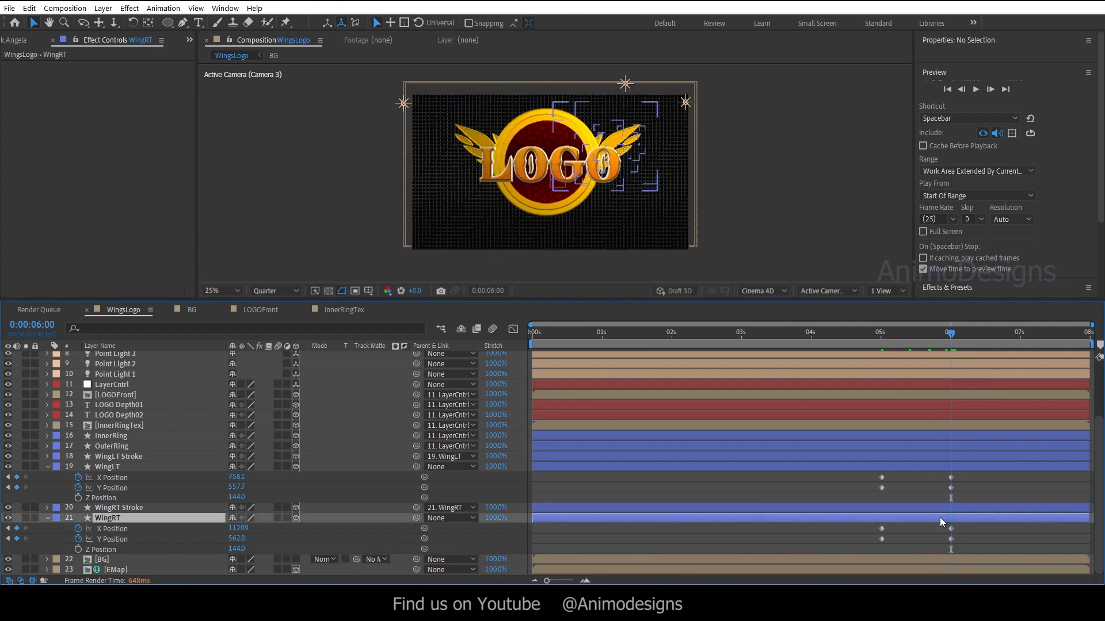
key("ctrl+Up")
key("ctrl+Up")
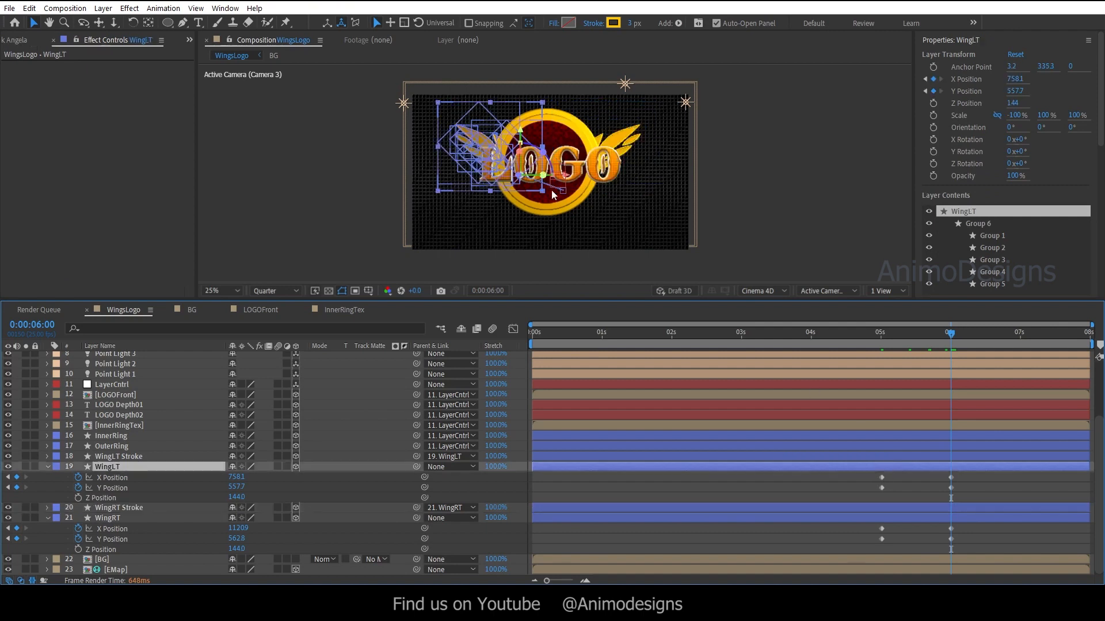
left_click_drag(564, 177, 562, 174)
left_click(728, 481)
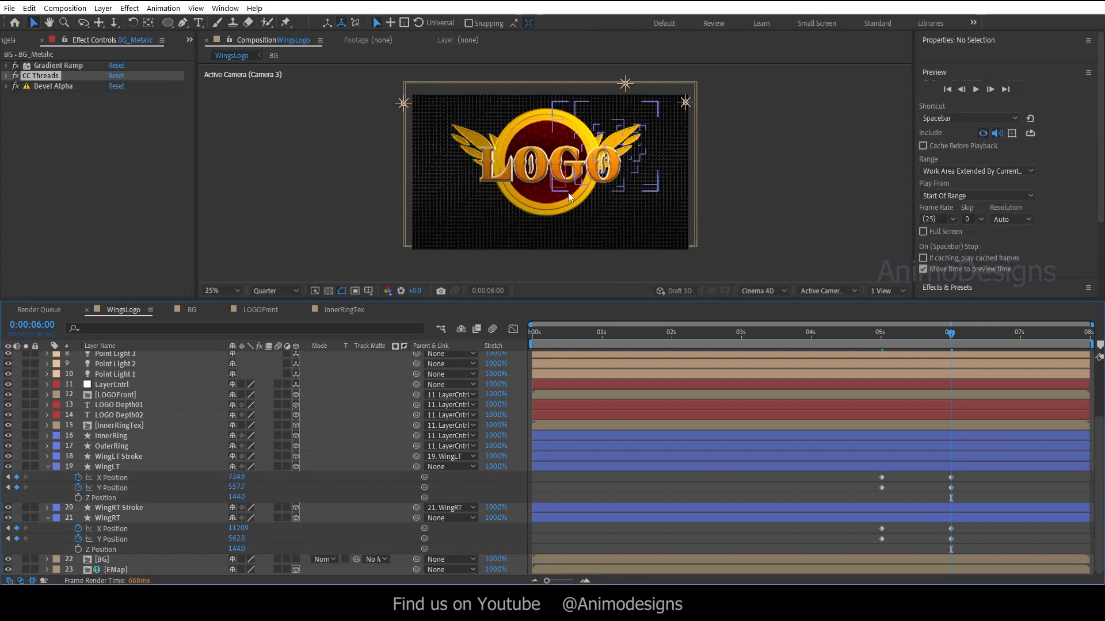
Scrub through the timeline to check the wings' movement from behind the logo, and collapse the WingLT and WingRT properties.
left_click(920, 333)
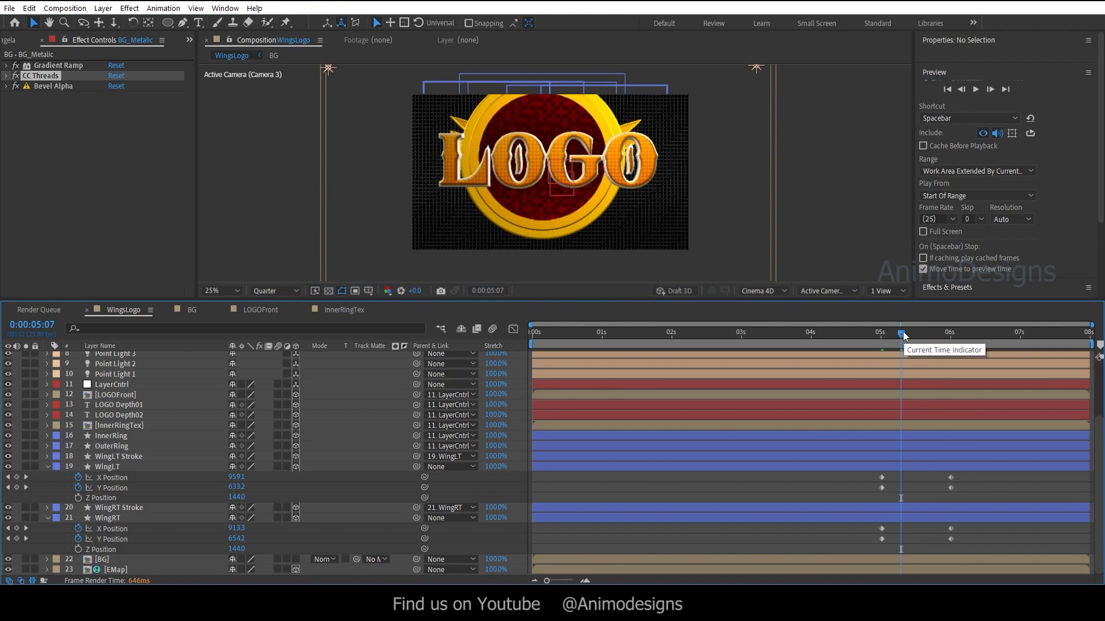
left_click_drag(907, 335, 870, 338)
left_click(797, 333)
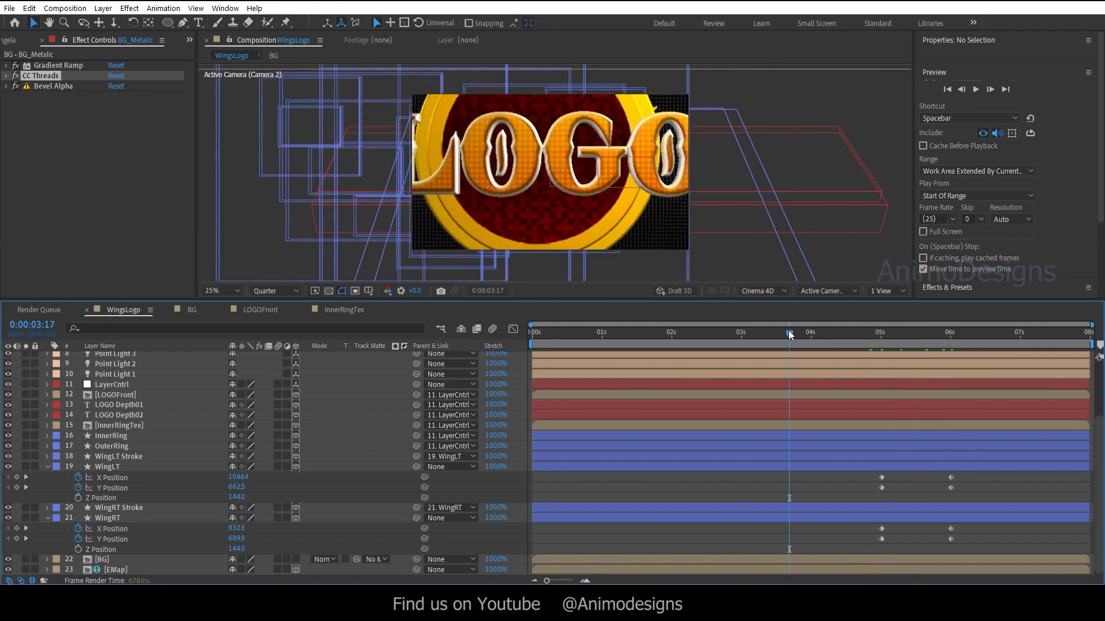
left_click_drag(851, 342, 1011, 354)
left_click(47, 467)
left_click(47, 518)
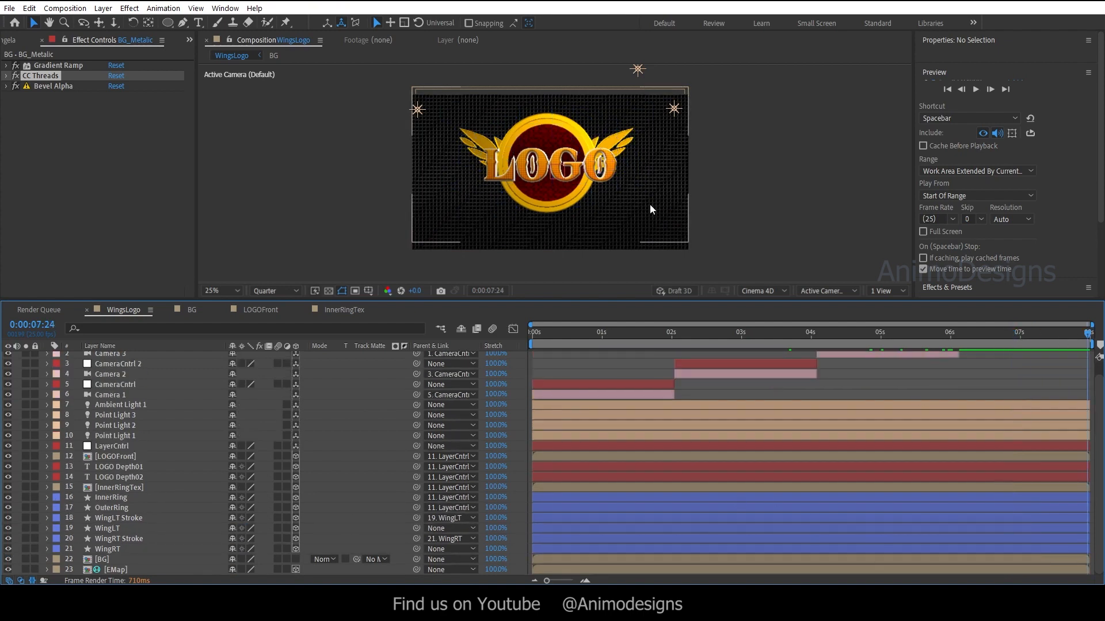
Display the title/action-safe guides, and extend Camera 3 and CameraCntrl 3 to the end of the composition.
left_click(368, 291)
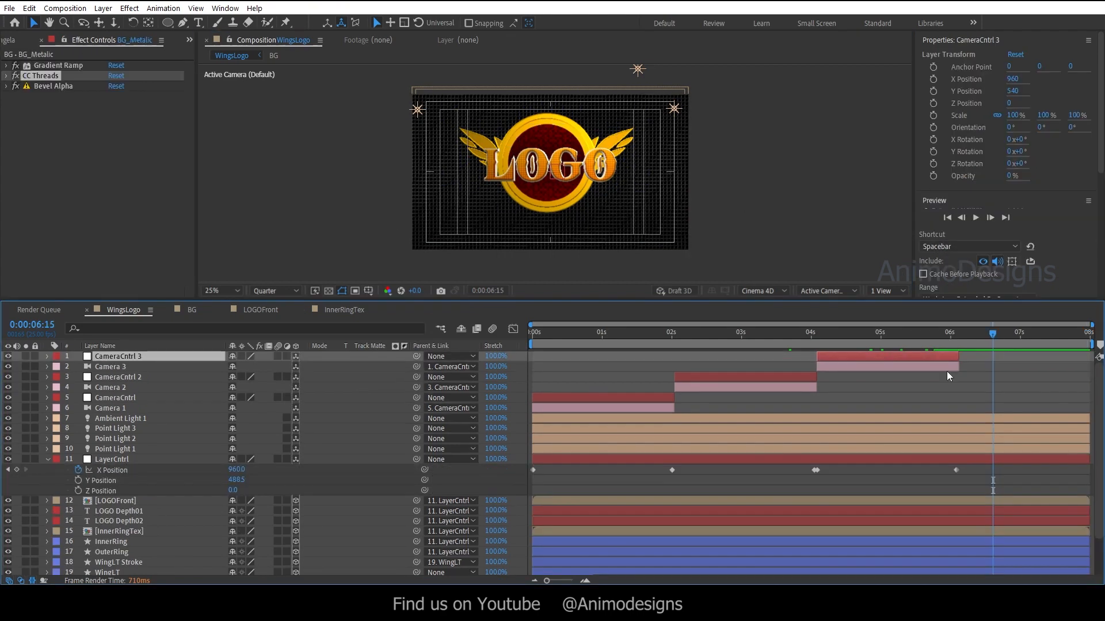
left_click(940, 368)
key("u")
left_click(7, 377)
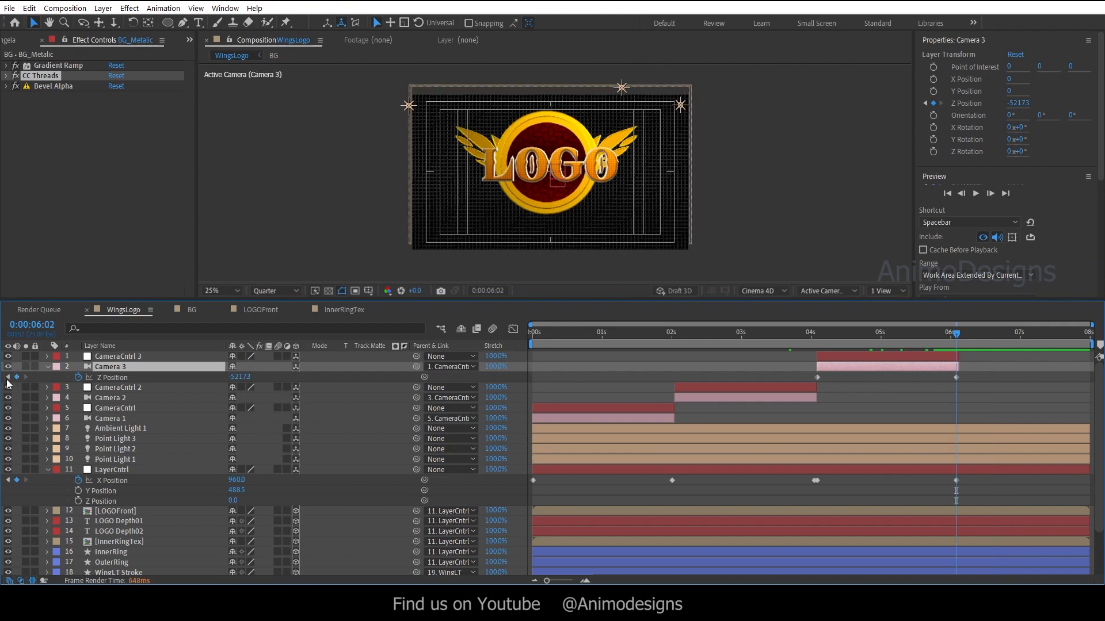
key("Page_Down")
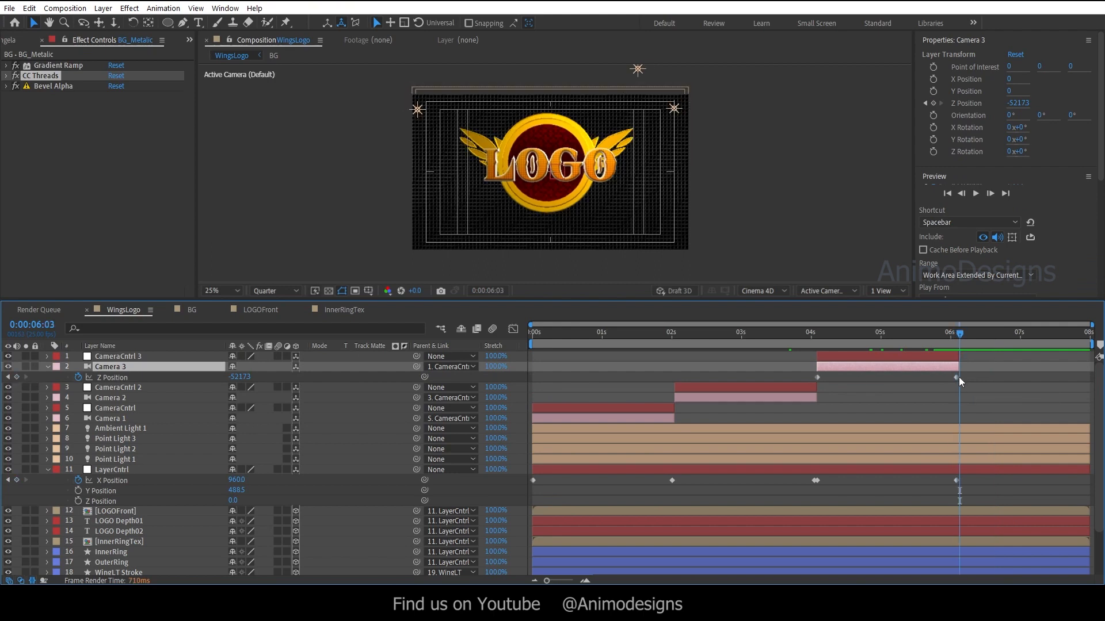
left_click_drag(958, 367, 1042, 370)
left_click_drag(963, 357, 1082, 342)
left_click(1045, 387)
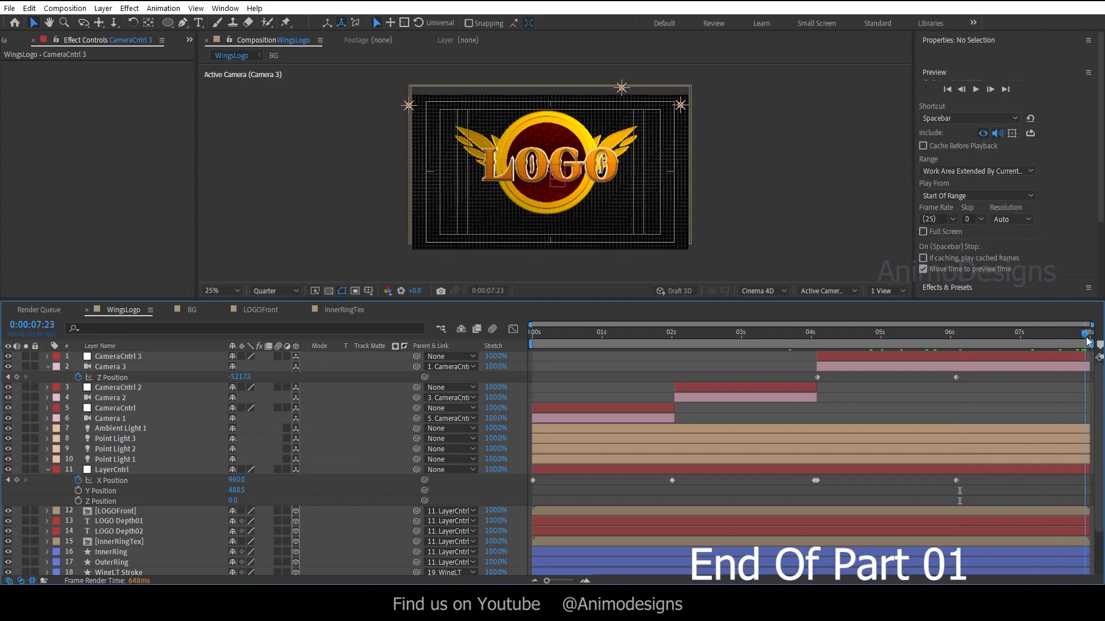
left_click(49, 367)
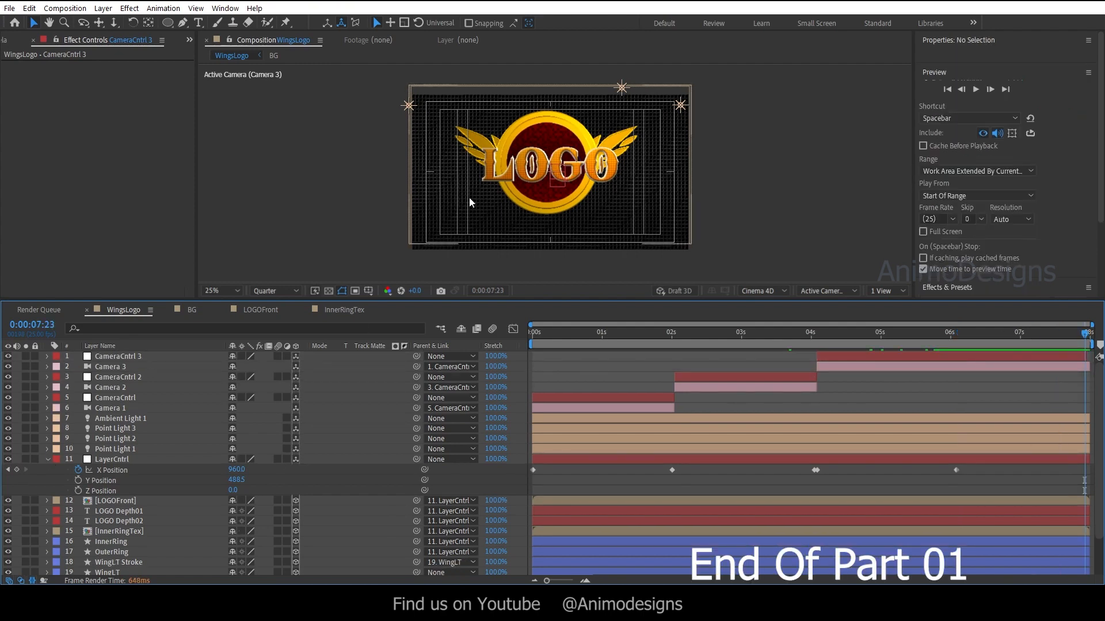